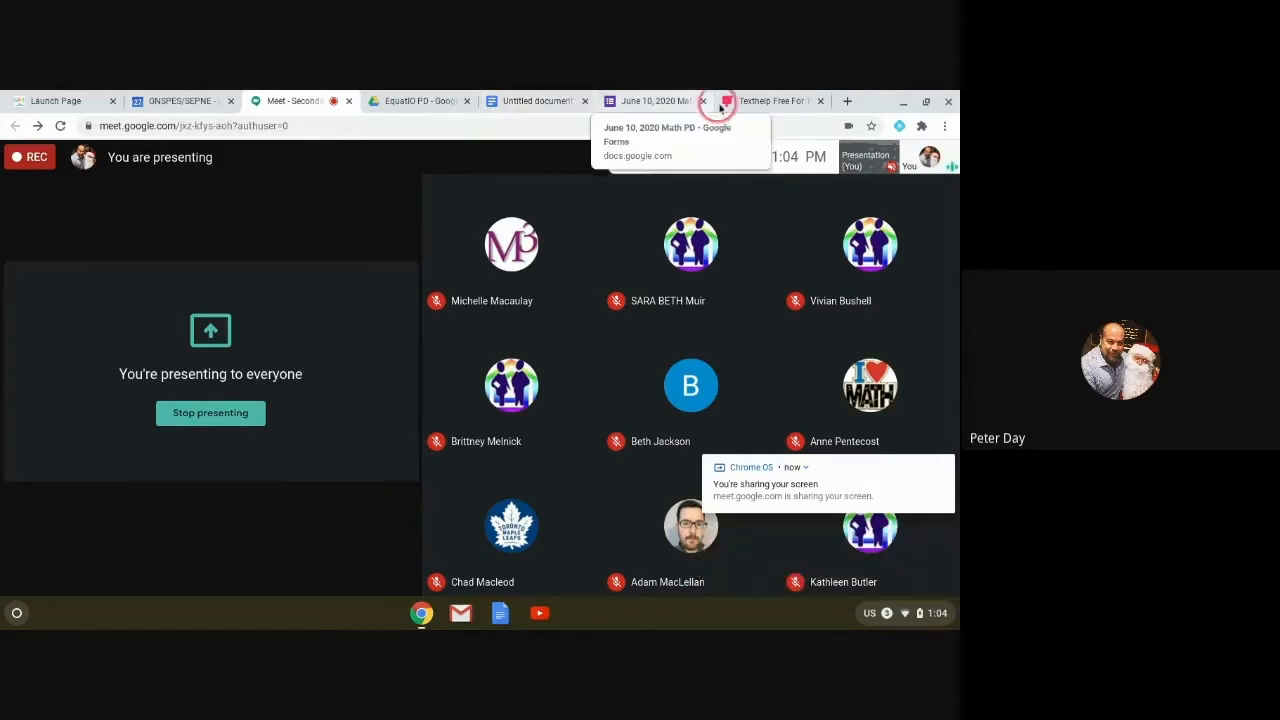
# Step: Copy the Texthelp free-for-teachers page URL and send it in the Google Meet chat
pyautogui.click(767, 102)
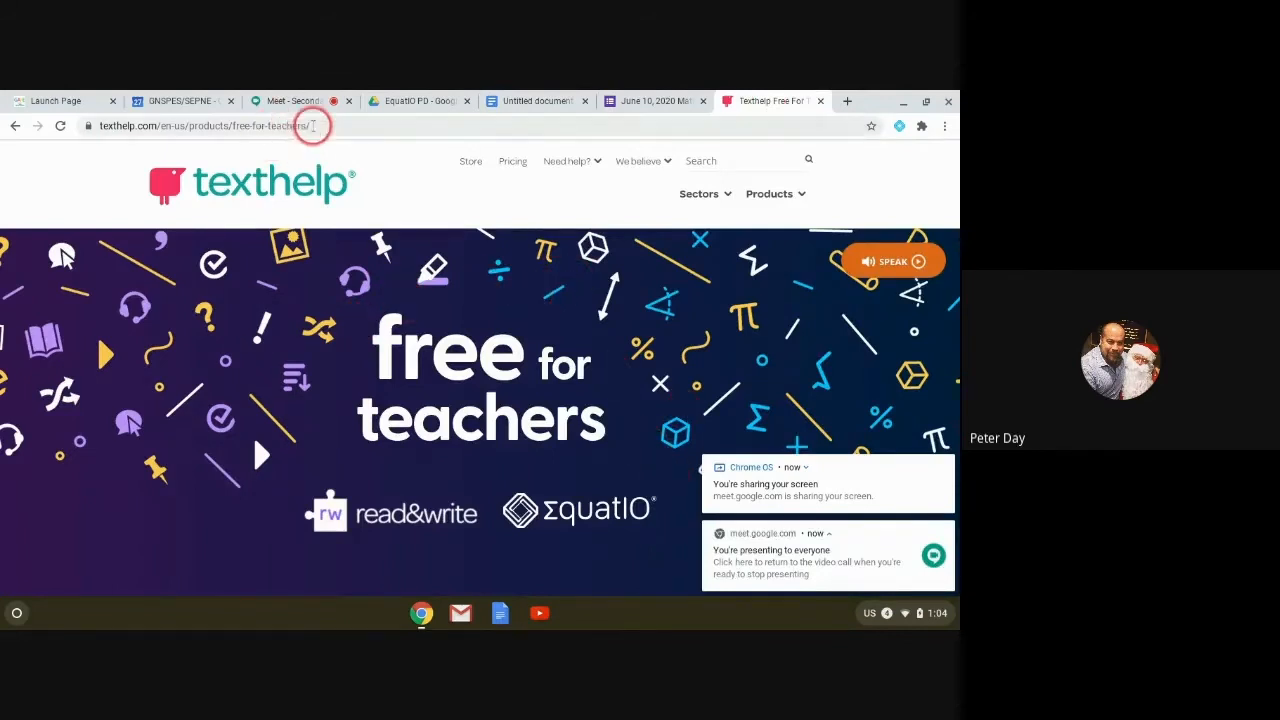
pyautogui.moveTo(311, 125); pyautogui.dragTo(86, 126)
pyautogui.hotkey('ctrl', 'c')
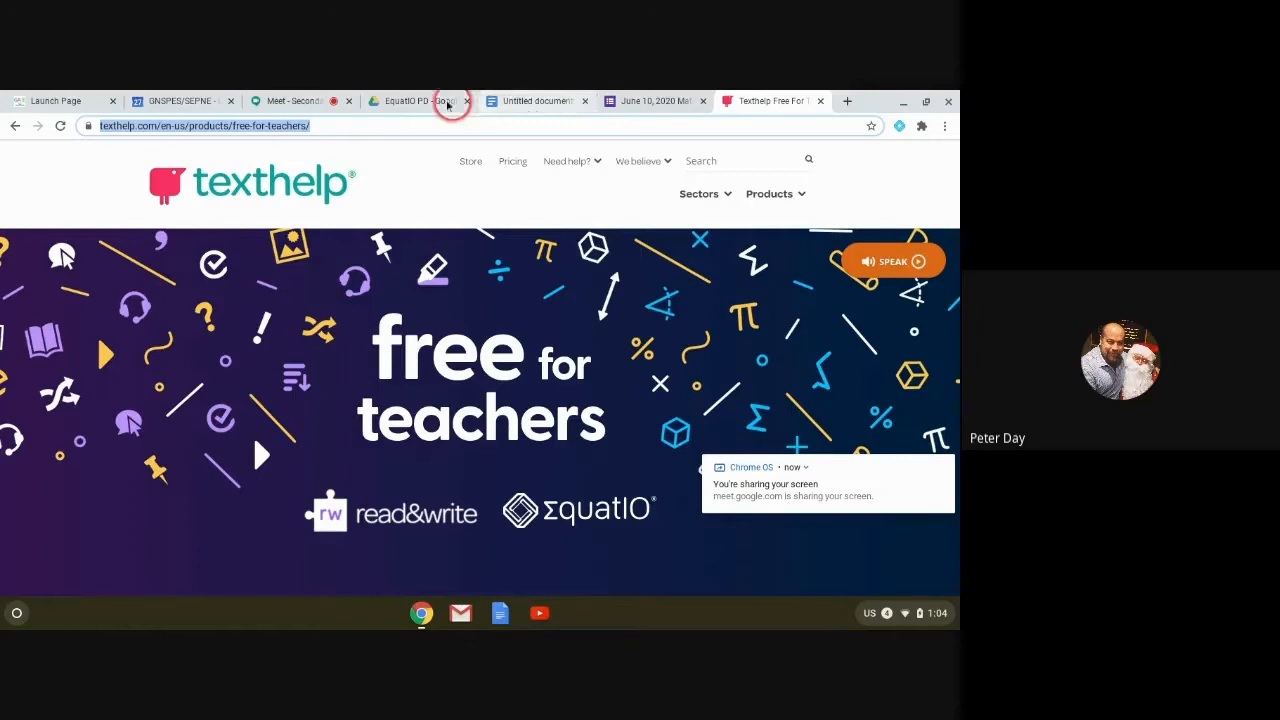
pyautogui.click(282, 101)
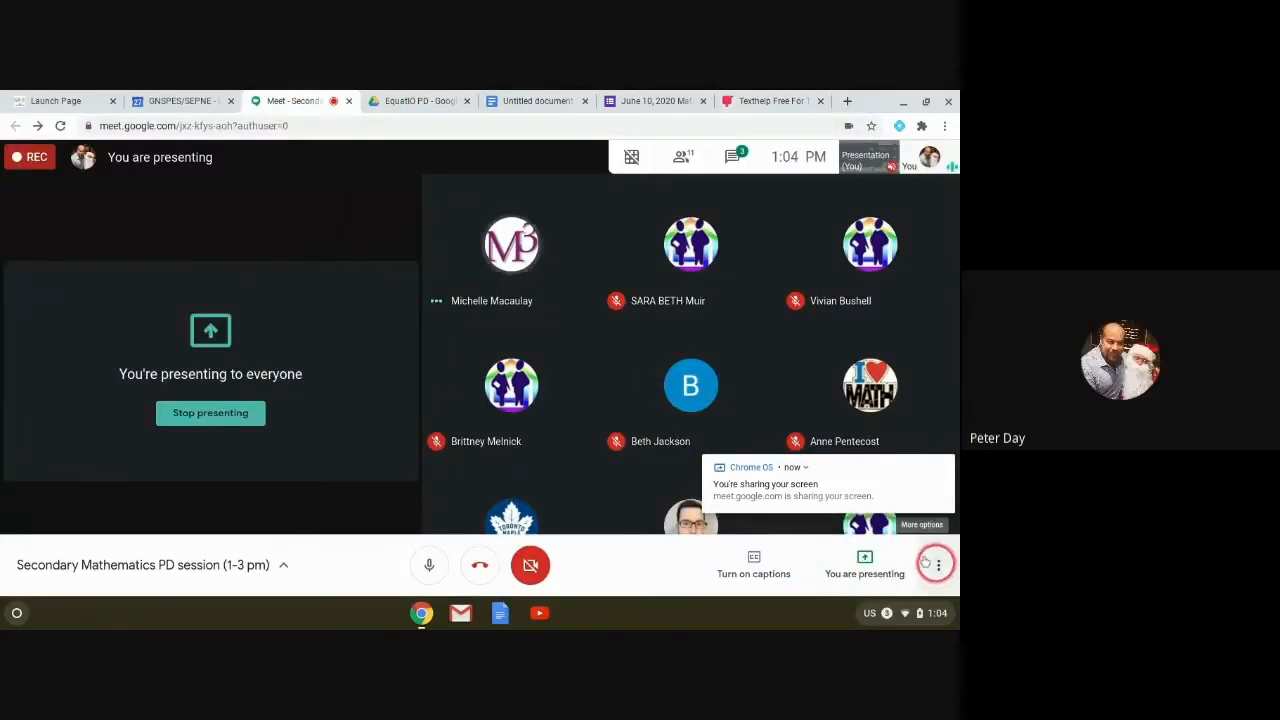
pyautogui.click(733, 159)
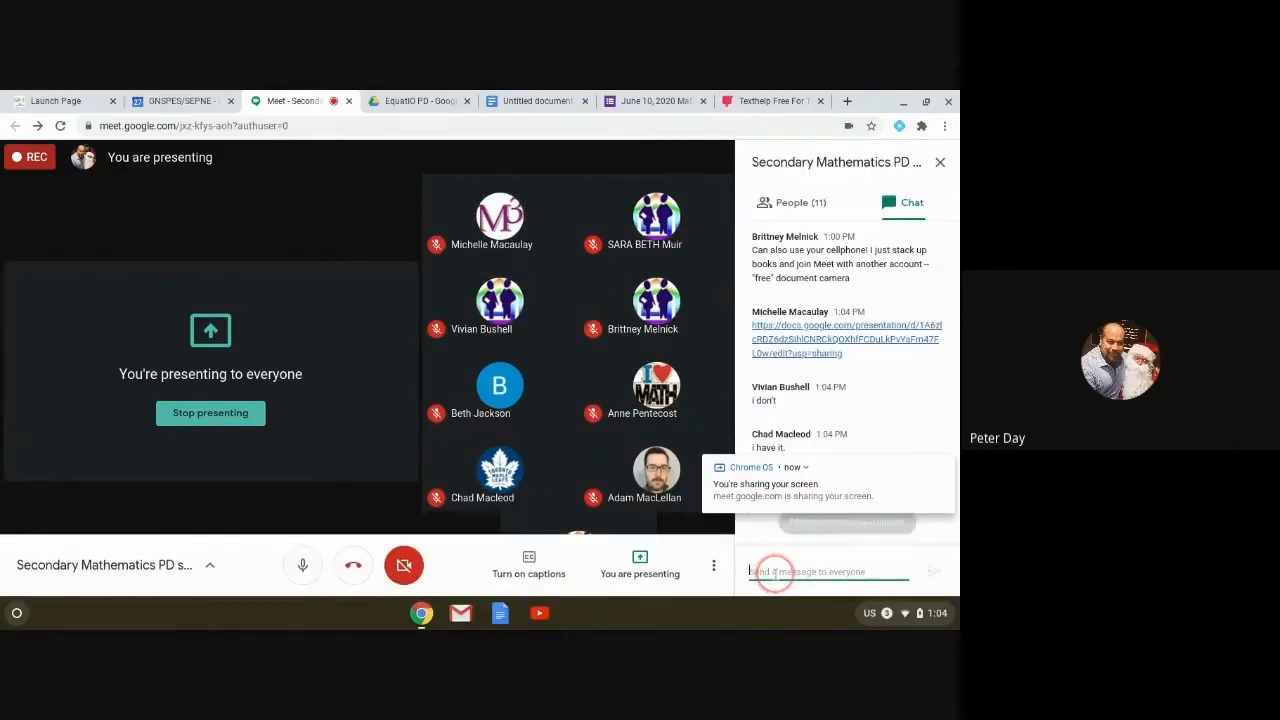
pyautogui.hotkey('ctrl', 'v')
pyautogui.press('Return')
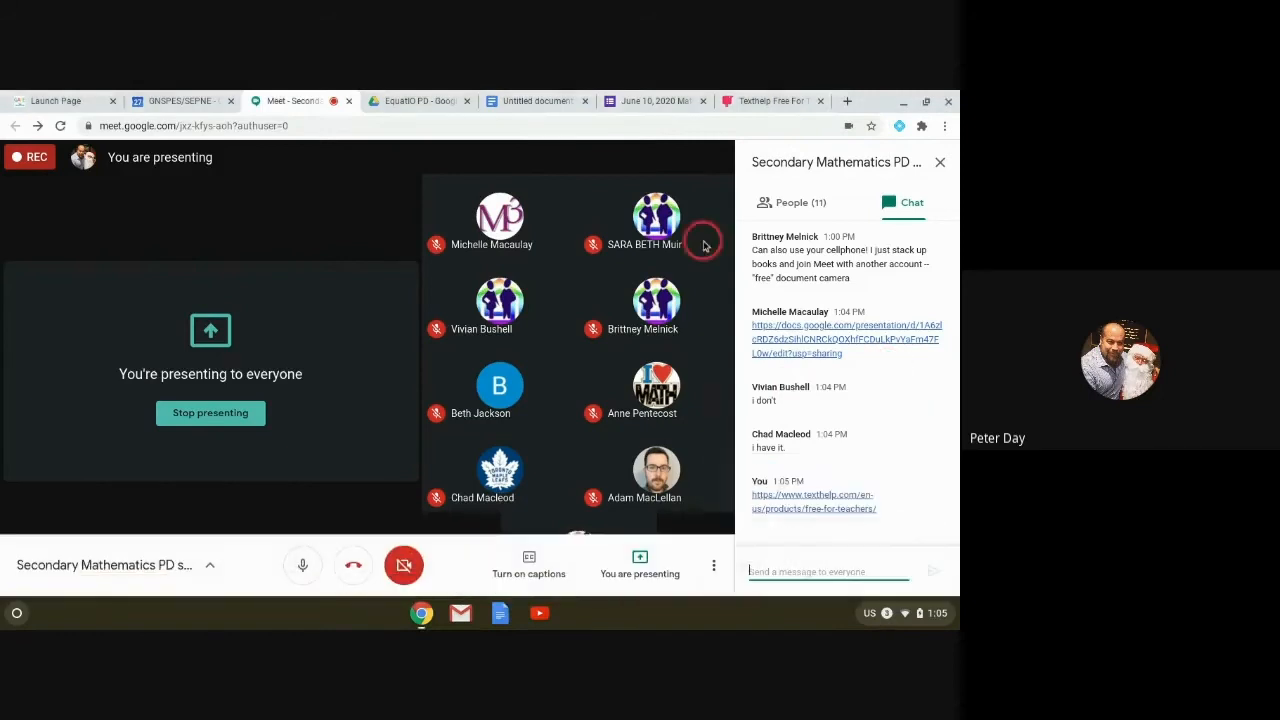
pyautogui.click(784, 100)
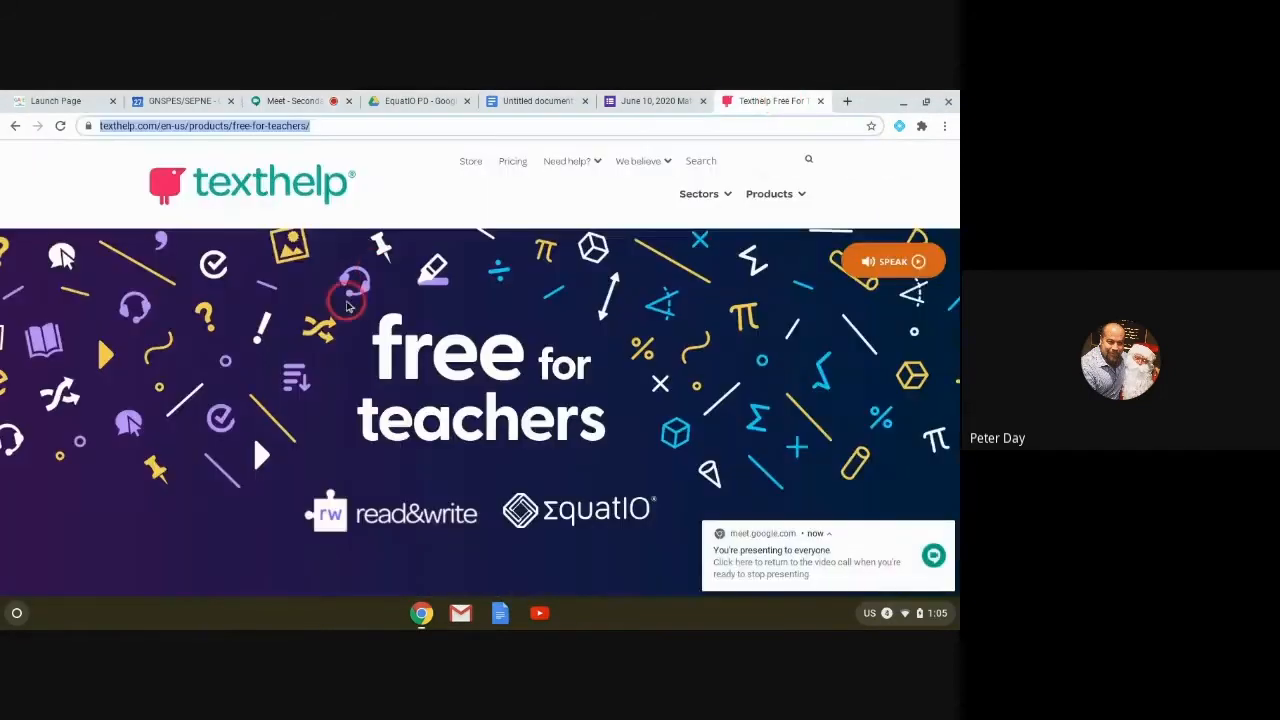
# Step: Scroll the Texthelp signup form down to its admin fields, then return to the Meet chat
pyautogui.scroll(-5, 340, 358)
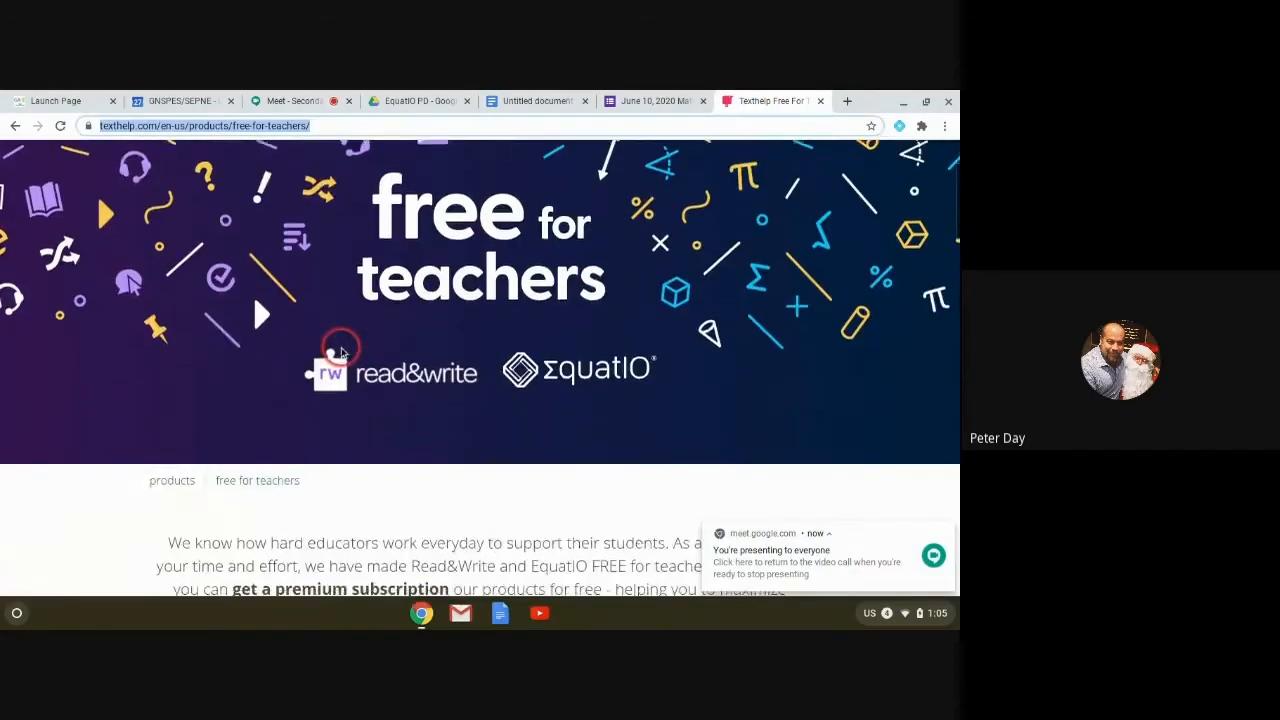
pyautogui.scroll(-3, 341, 349)
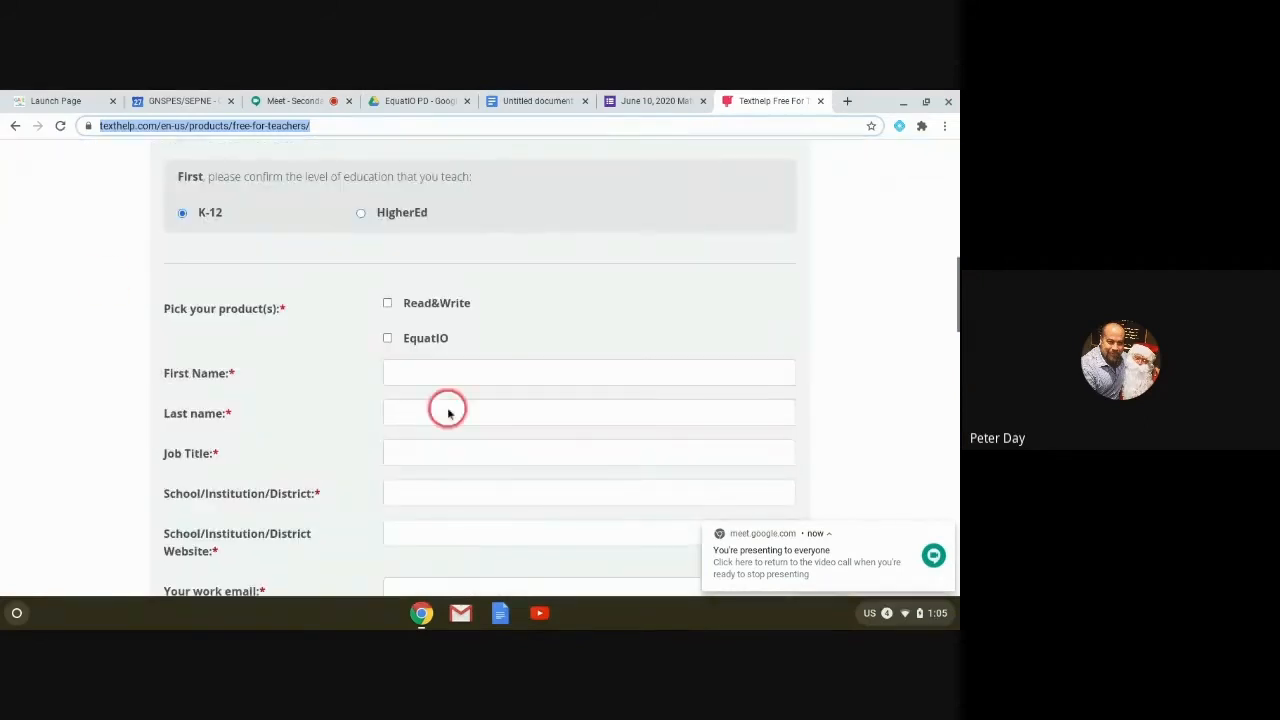
pyautogui.scroll(-3, 369, 432)
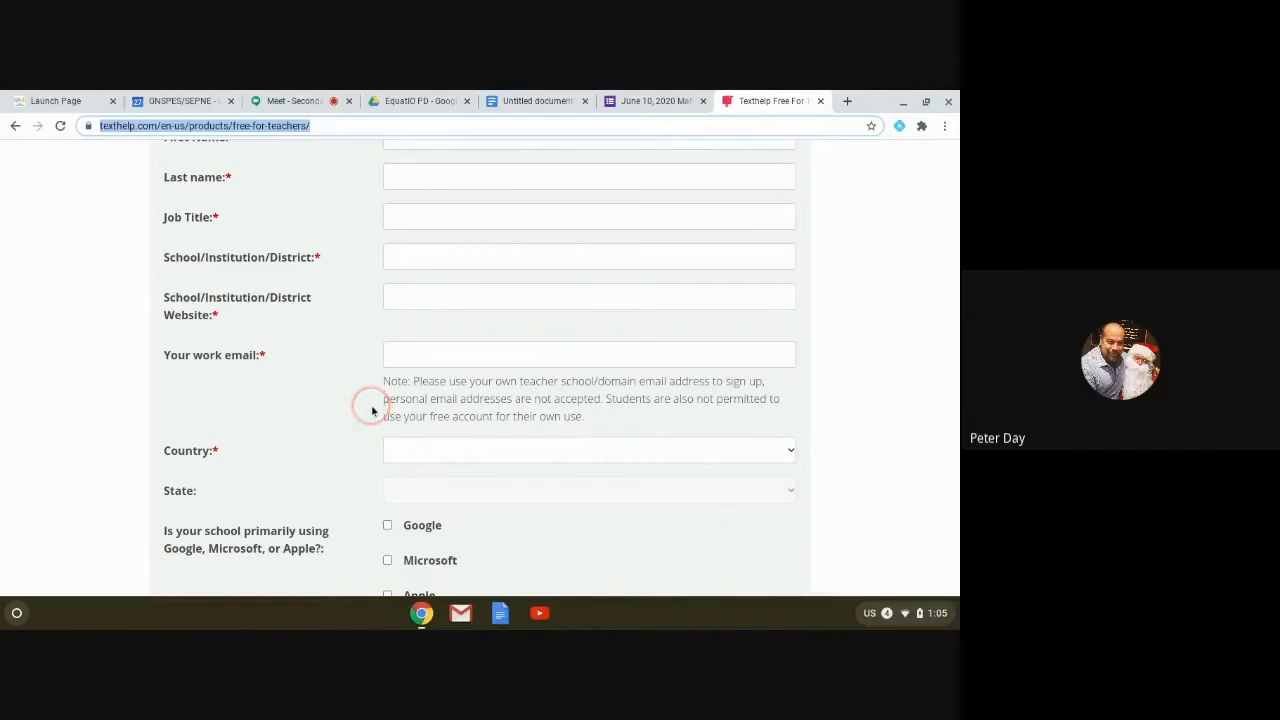
pyautogui.scroll(-1, 371, 409)
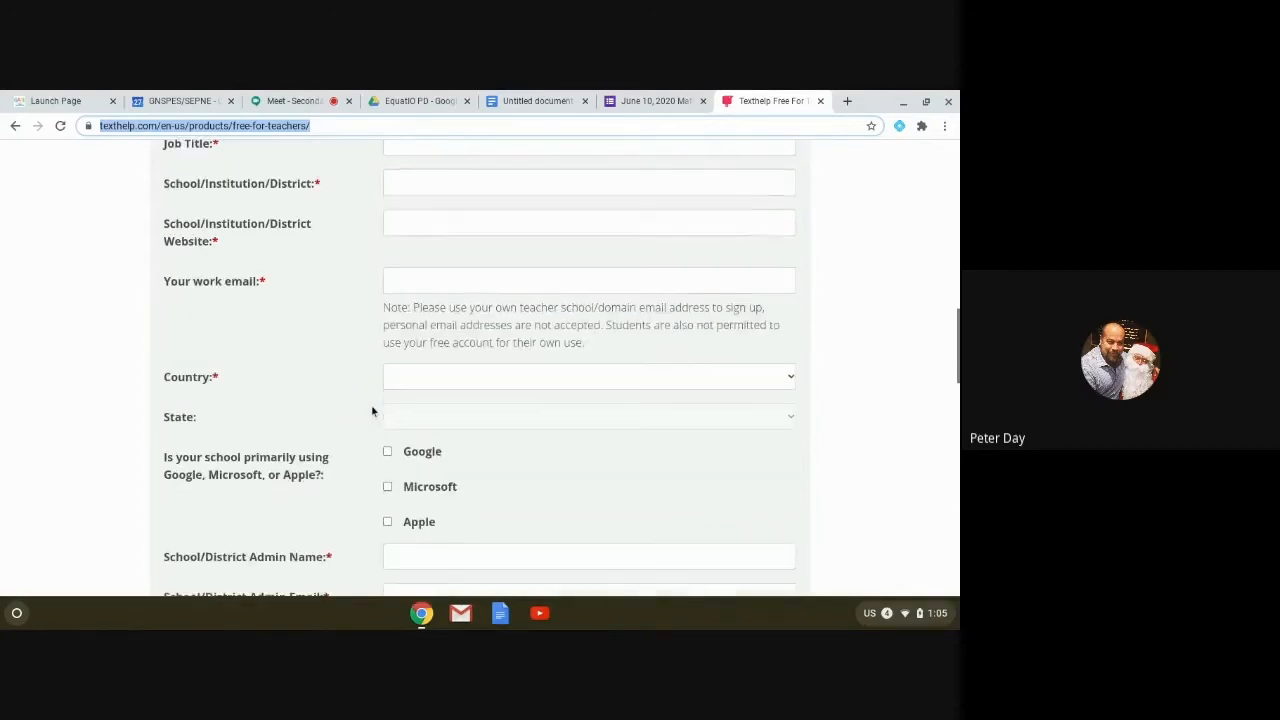
pyautogui.scroll(-3, 371, 409)
pyautogui.click(170, 422)
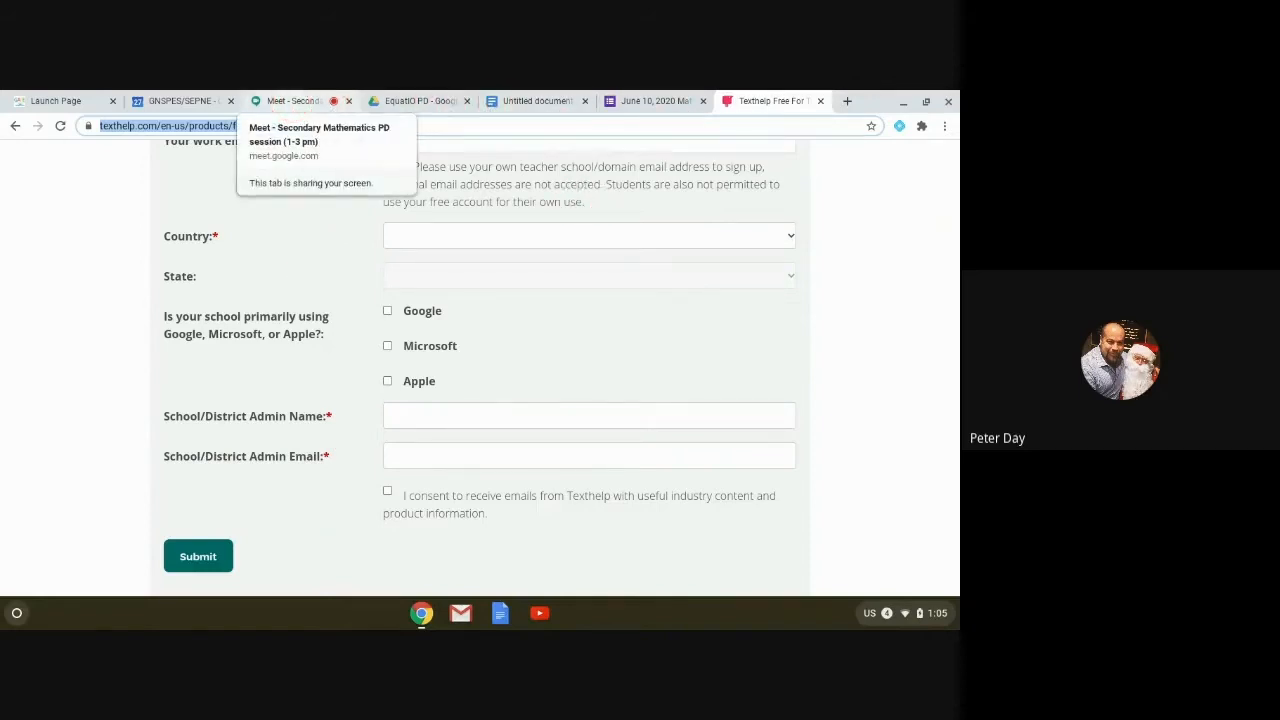
pyautogui.click(293, 101)
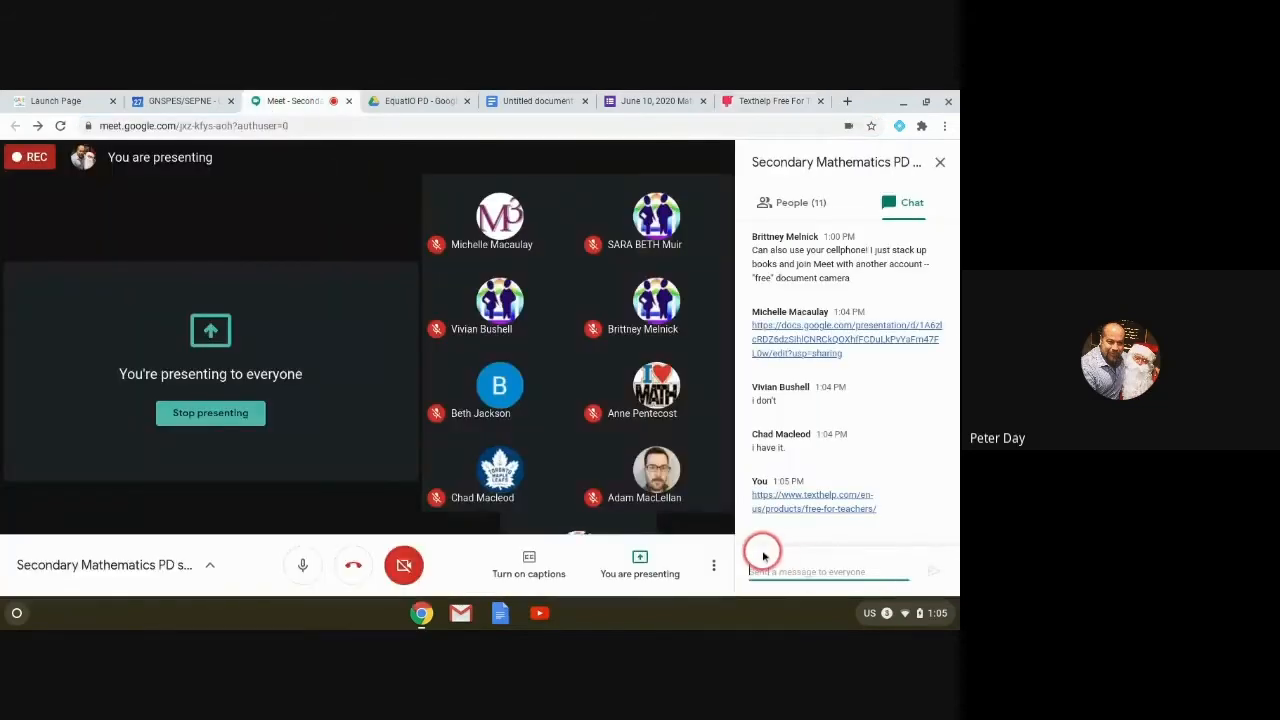
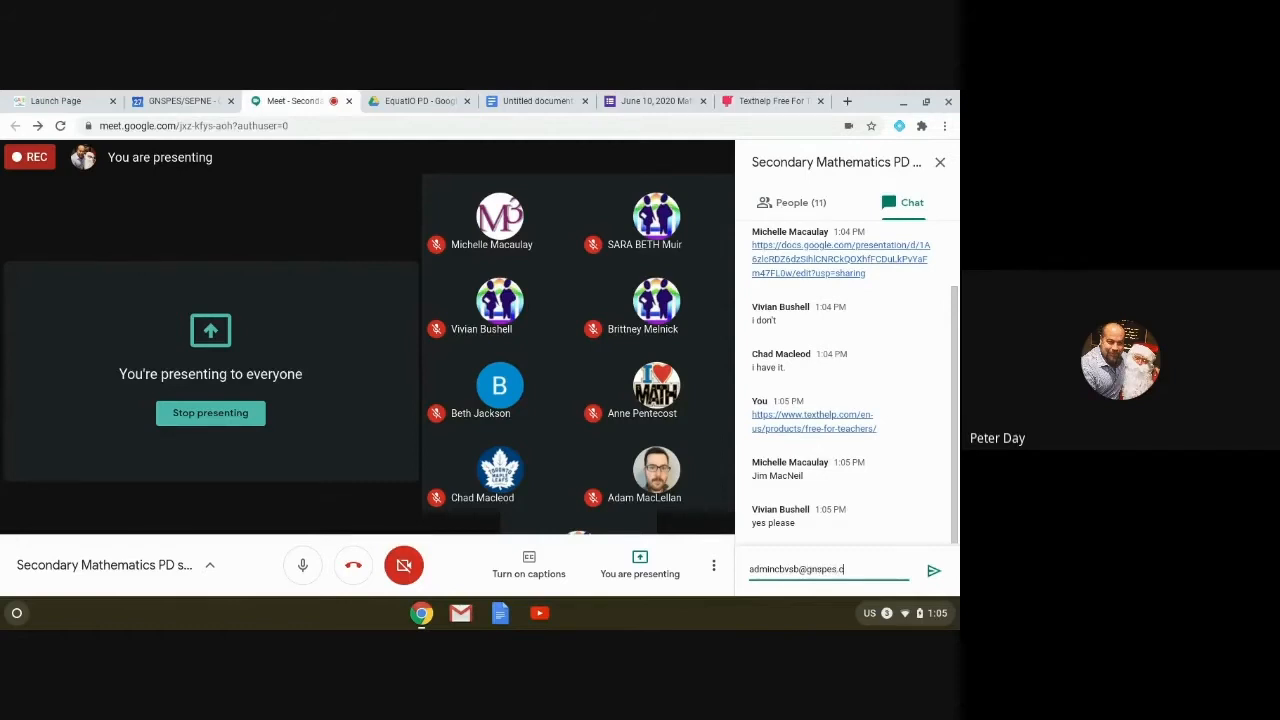
# Step: Send the district admin's e-mail address in the Meet chat, then return to the Texthelp form
pyautogui.press('Return')
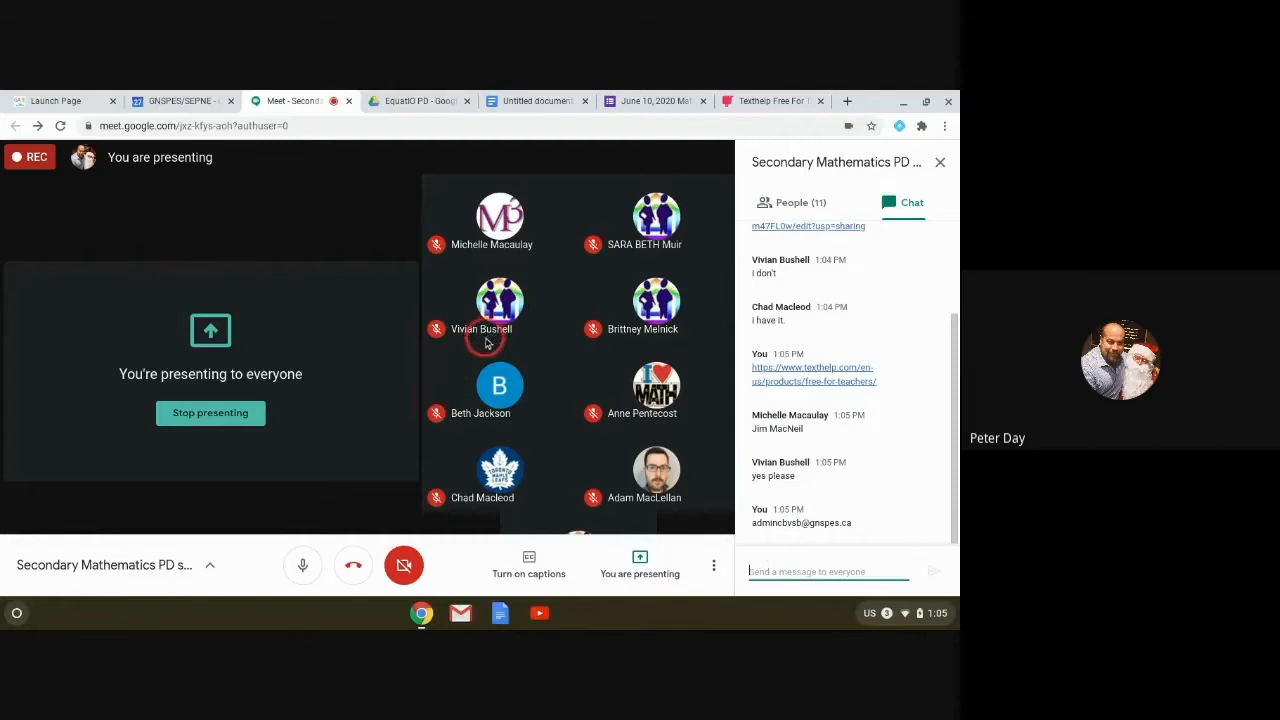
pyautogui.click(756, 102)
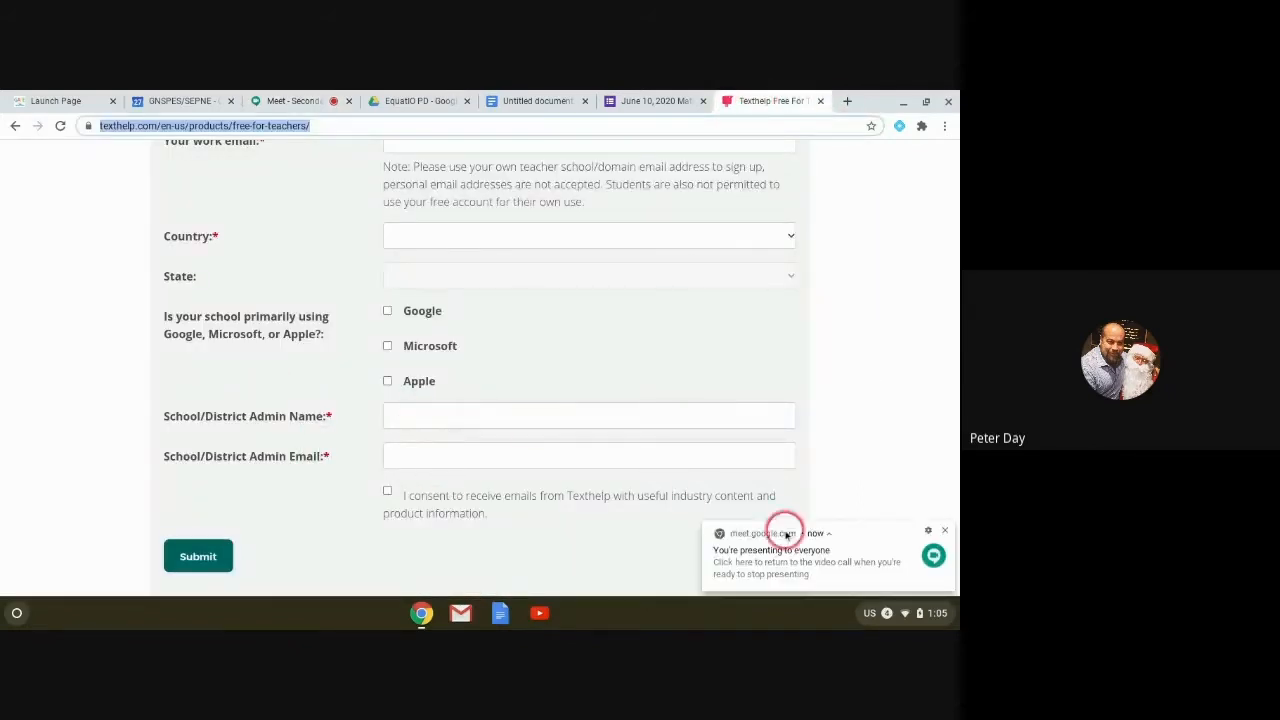
# Step: Dismiss the presenting notice, scroll back up to Pick your product(s), and switch to the Untitled document
pyautogui.click(944, 530)
pyautogui.scroll(-1, 257, 477)
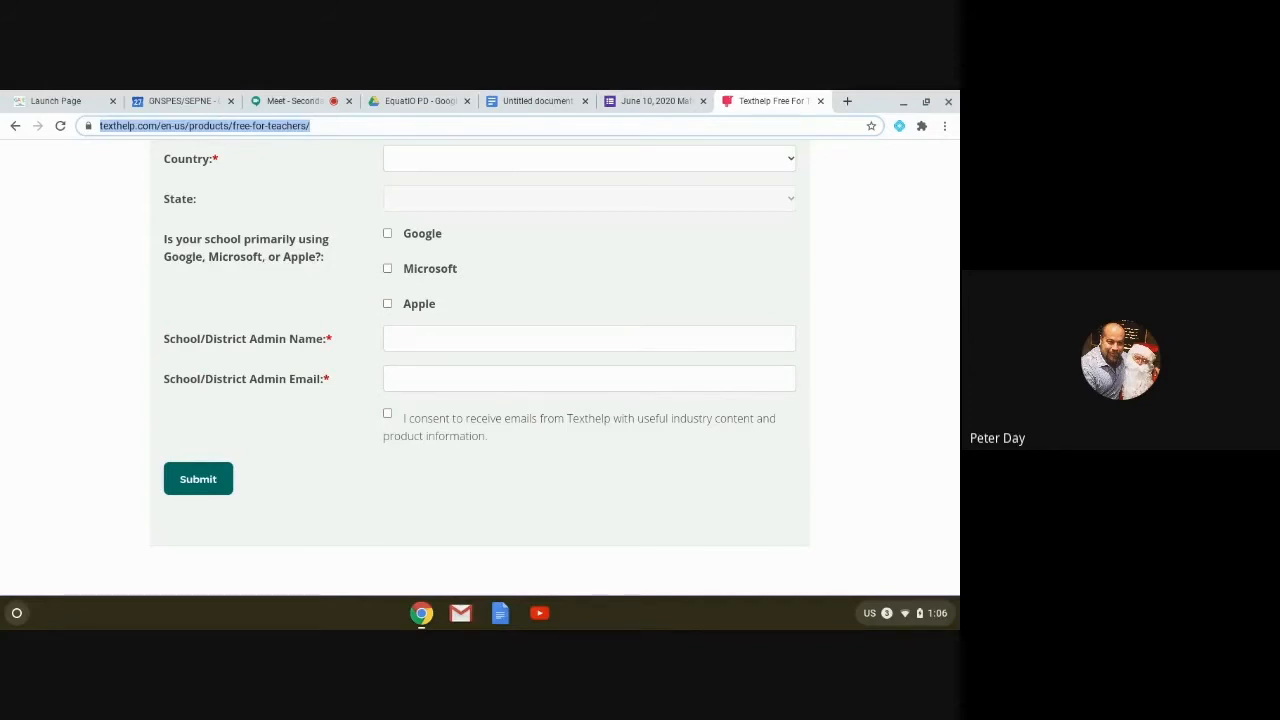
pyautogui.scroll(5, 329, 380)
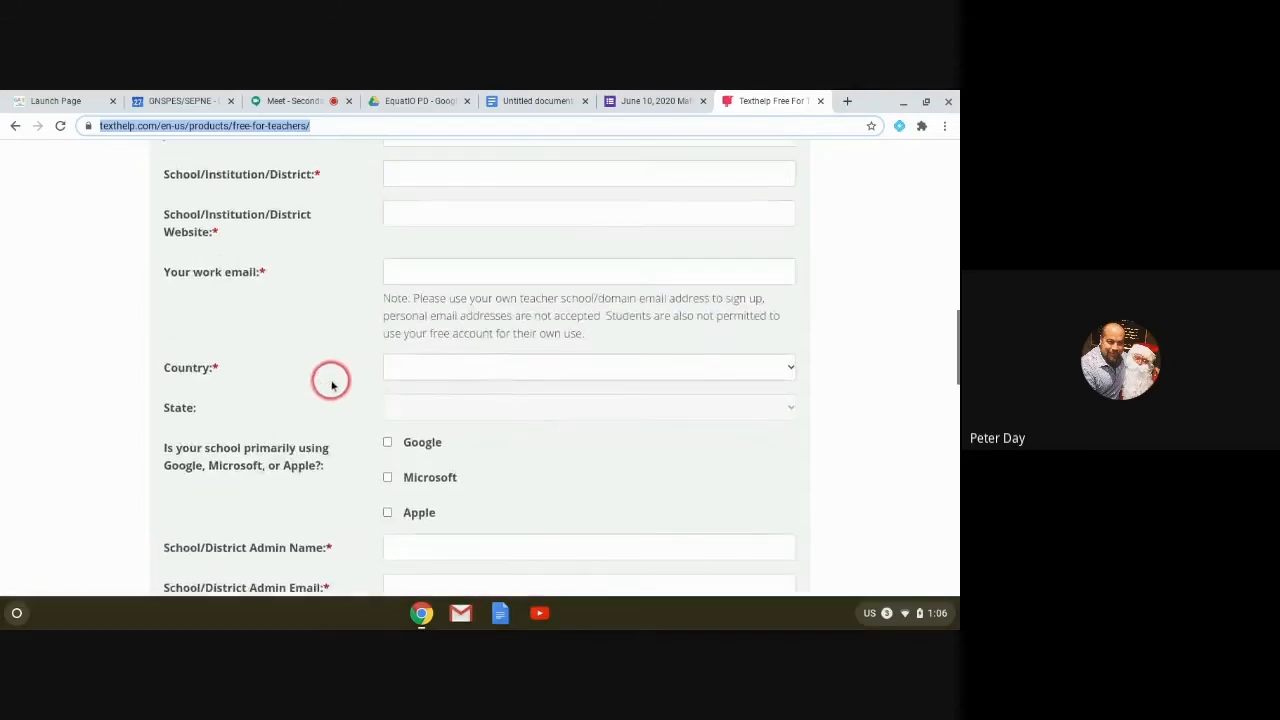
pyautogui.scroll(1, 329, 380)
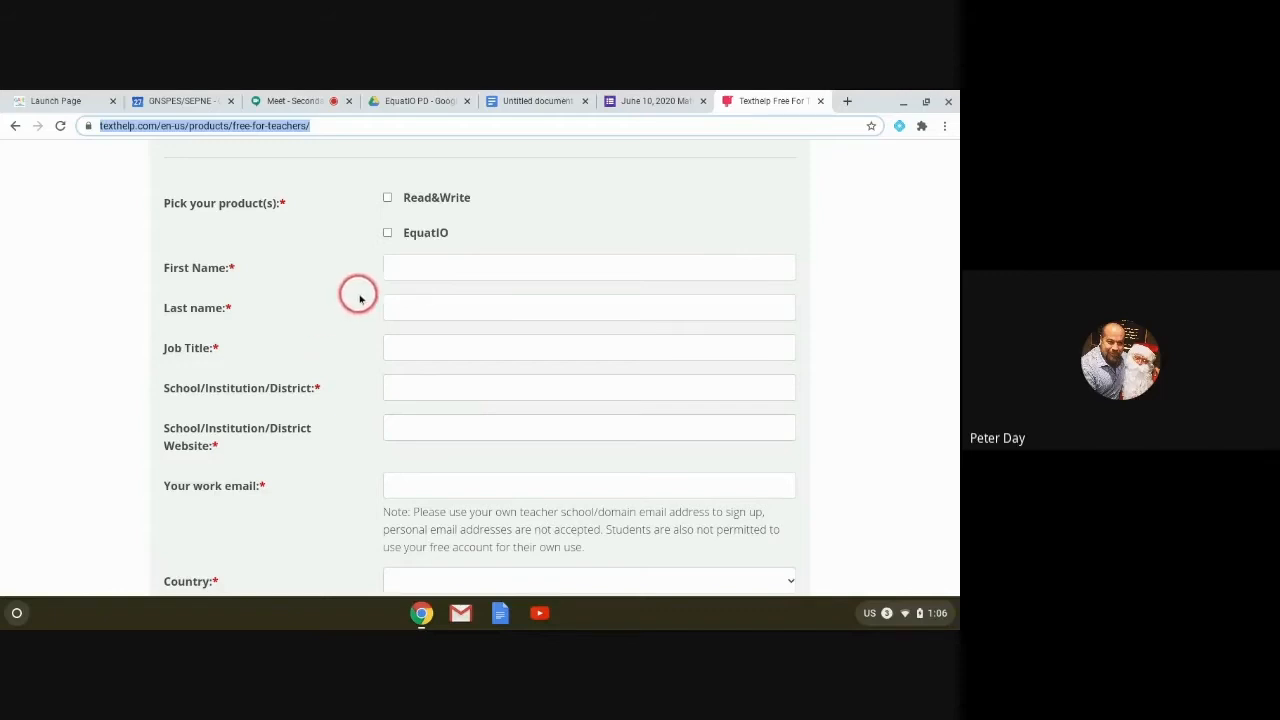
pyautogui.click(530, 106)
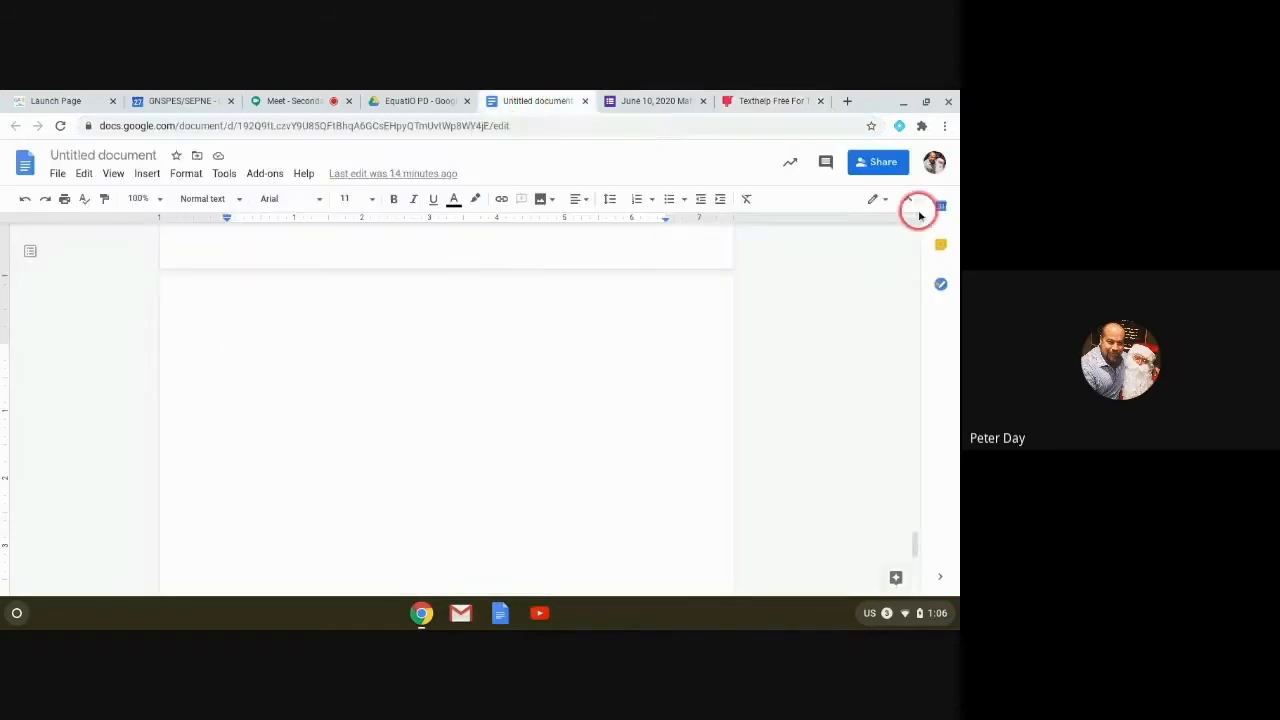
# Step: Launch the EquatIO toolbar from its extension icon, then switch to the June 10, 2020 Math PD form
pyautogui.click(945, 127)
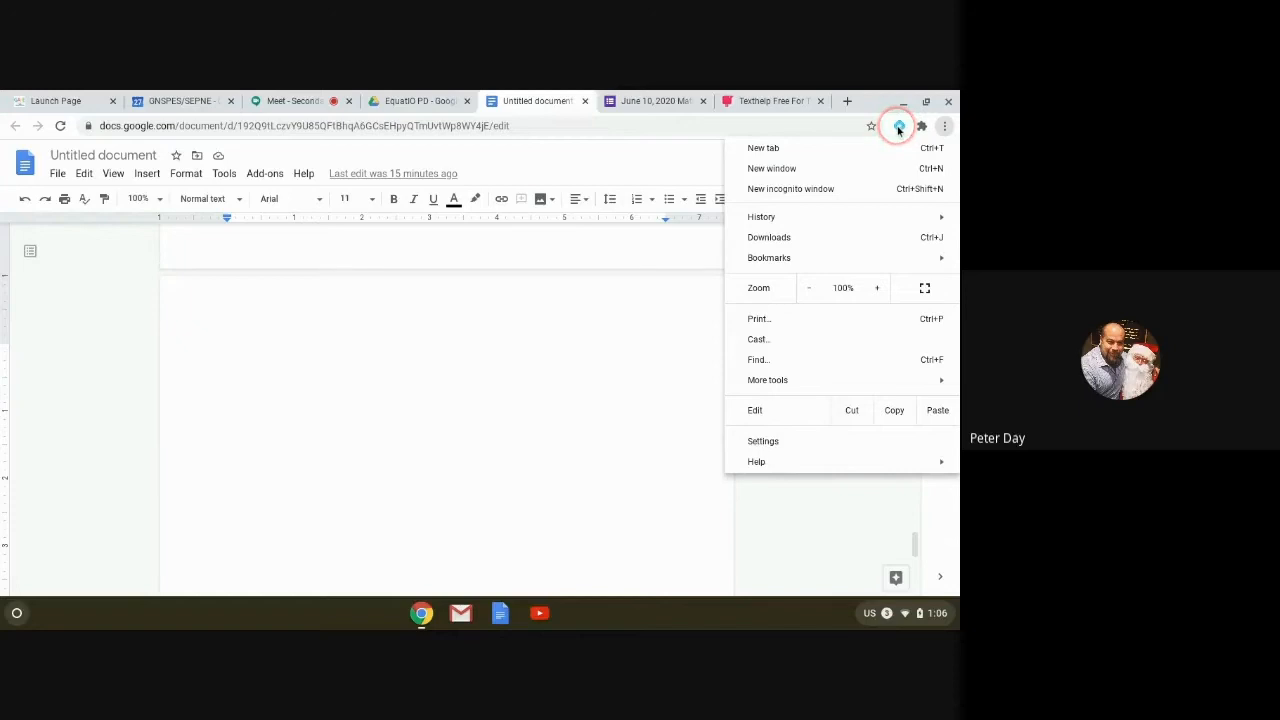
pyautogui.click(899, 130)
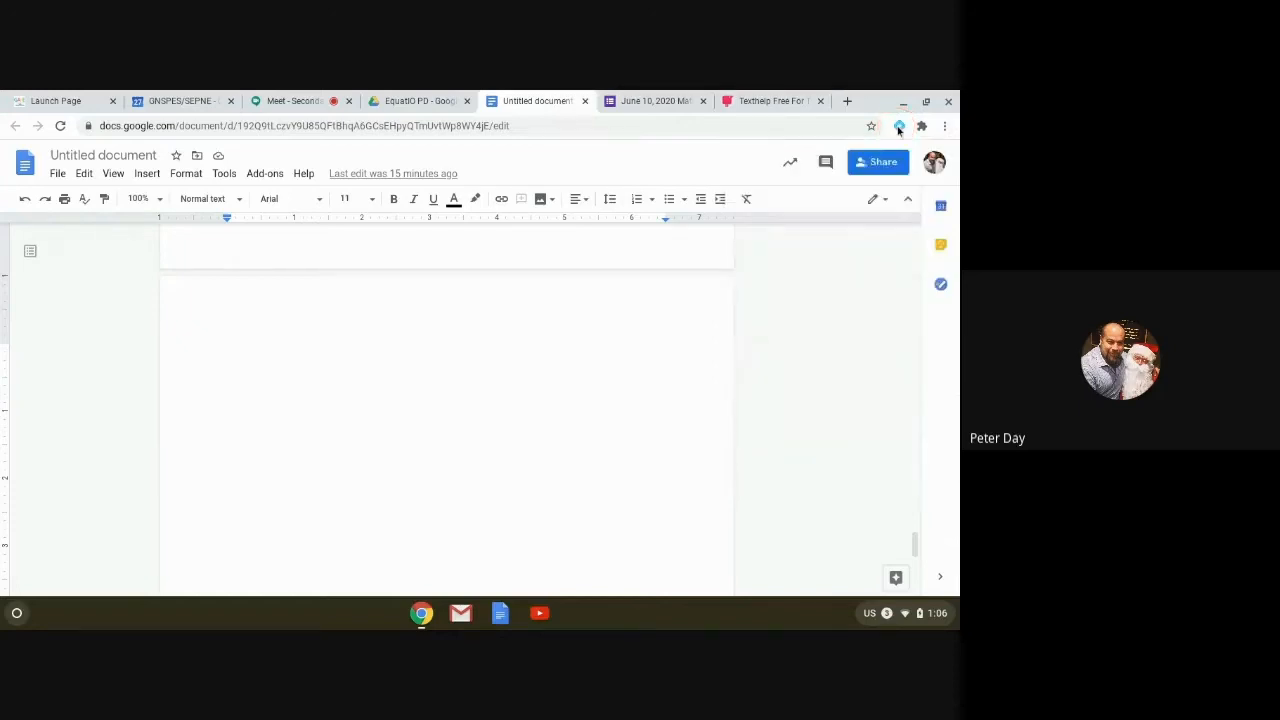
pyautogui.click(899, 130)
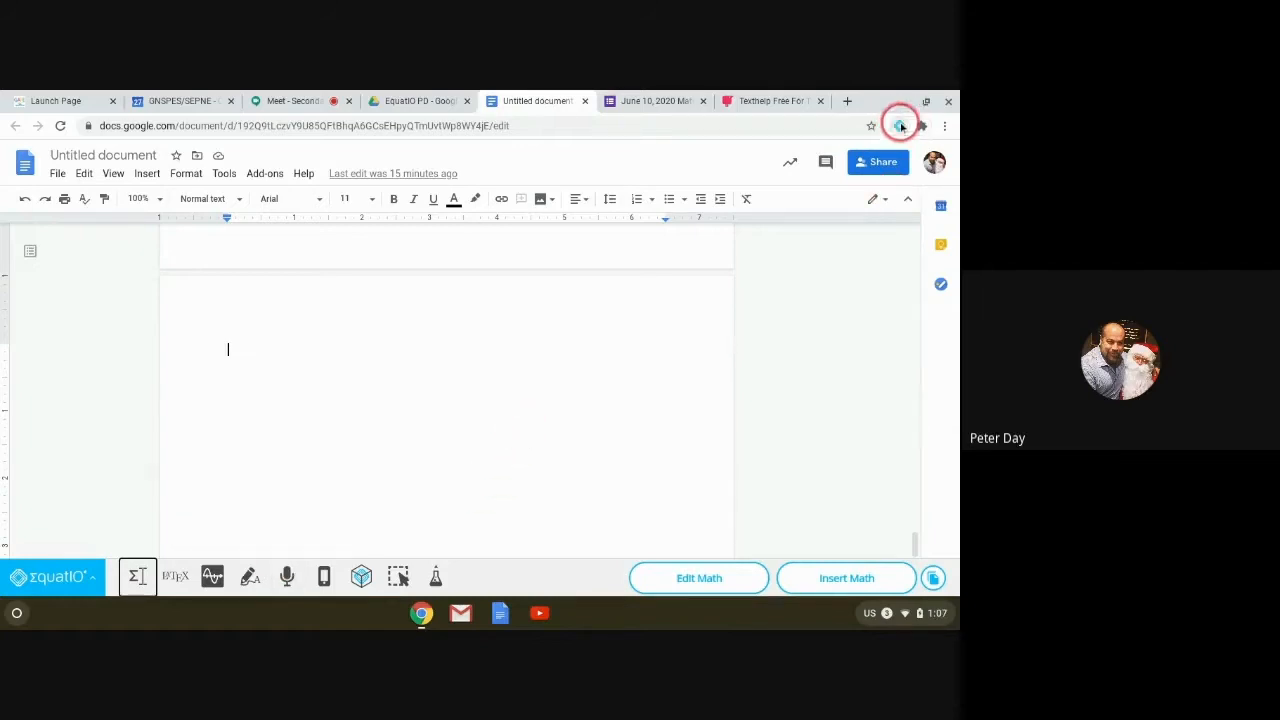
pyautogui.click(636, 100)
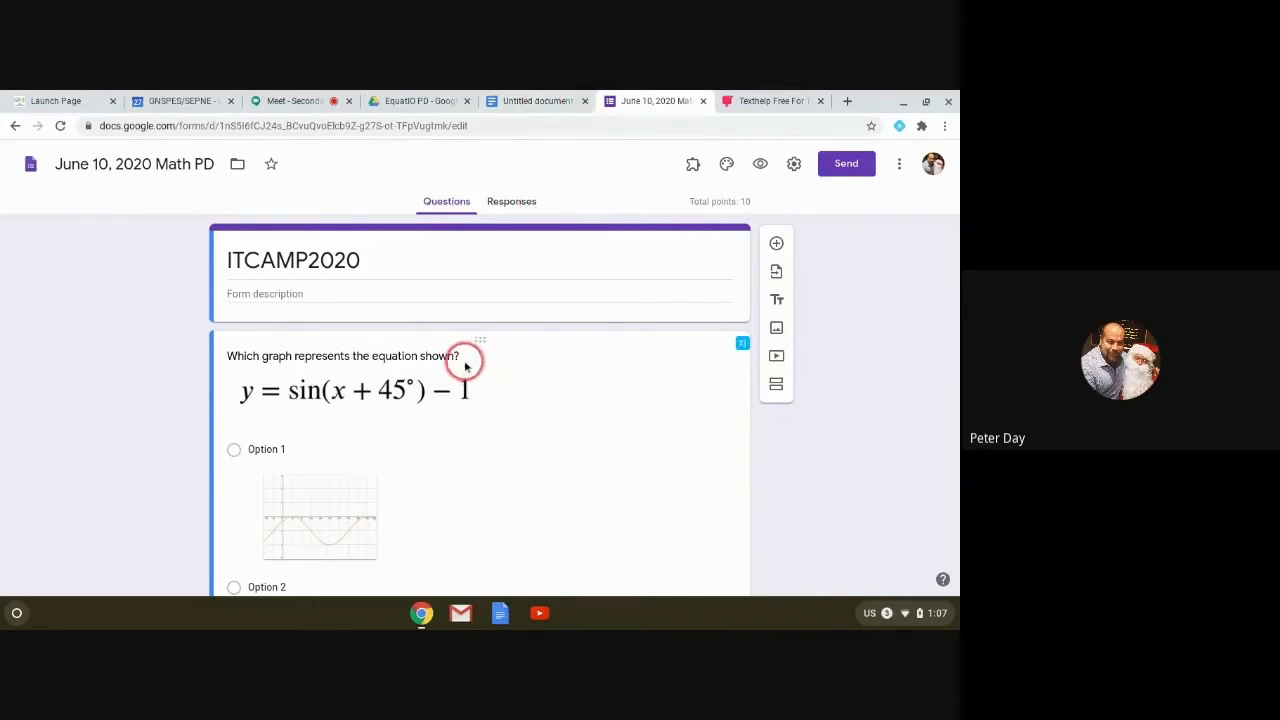
# Step: Switch back to the Untitled document tab in Google Docs
pyautogui.click(510, 104)
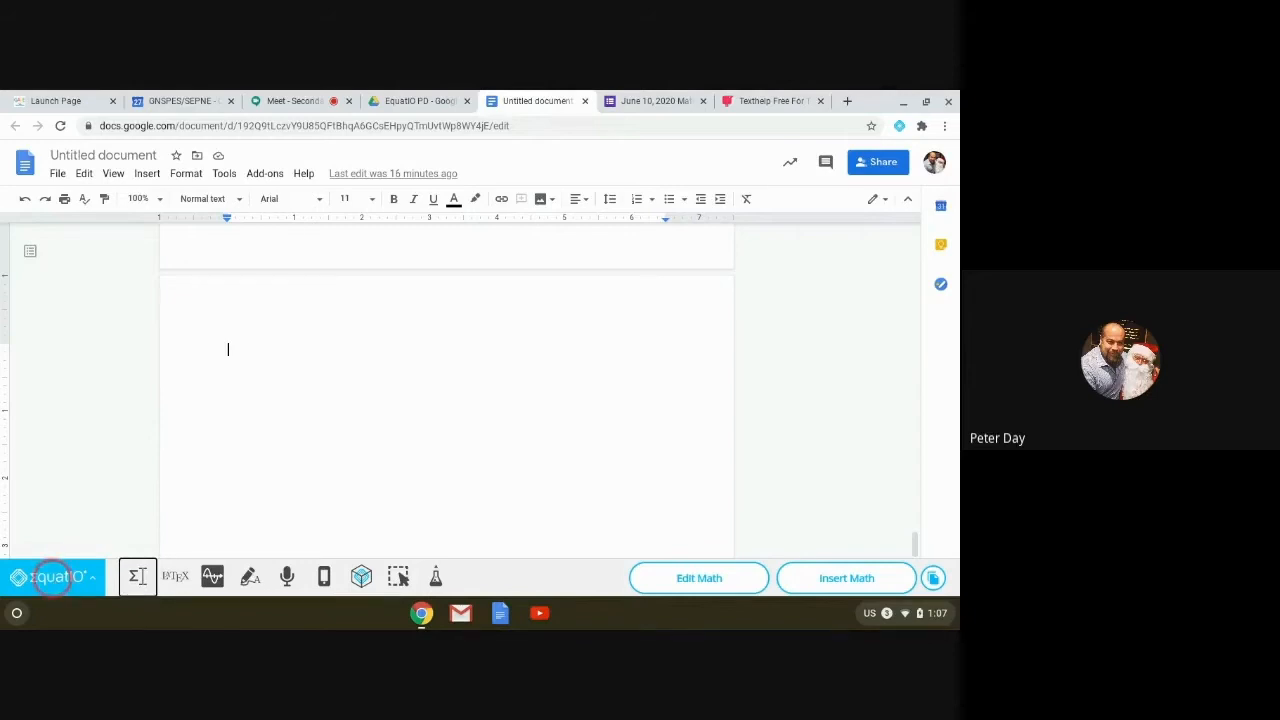
# Step: Review EquatIO's Options math display settings, keep math font size Large, and close the window
pyautogui.click(52, 577)
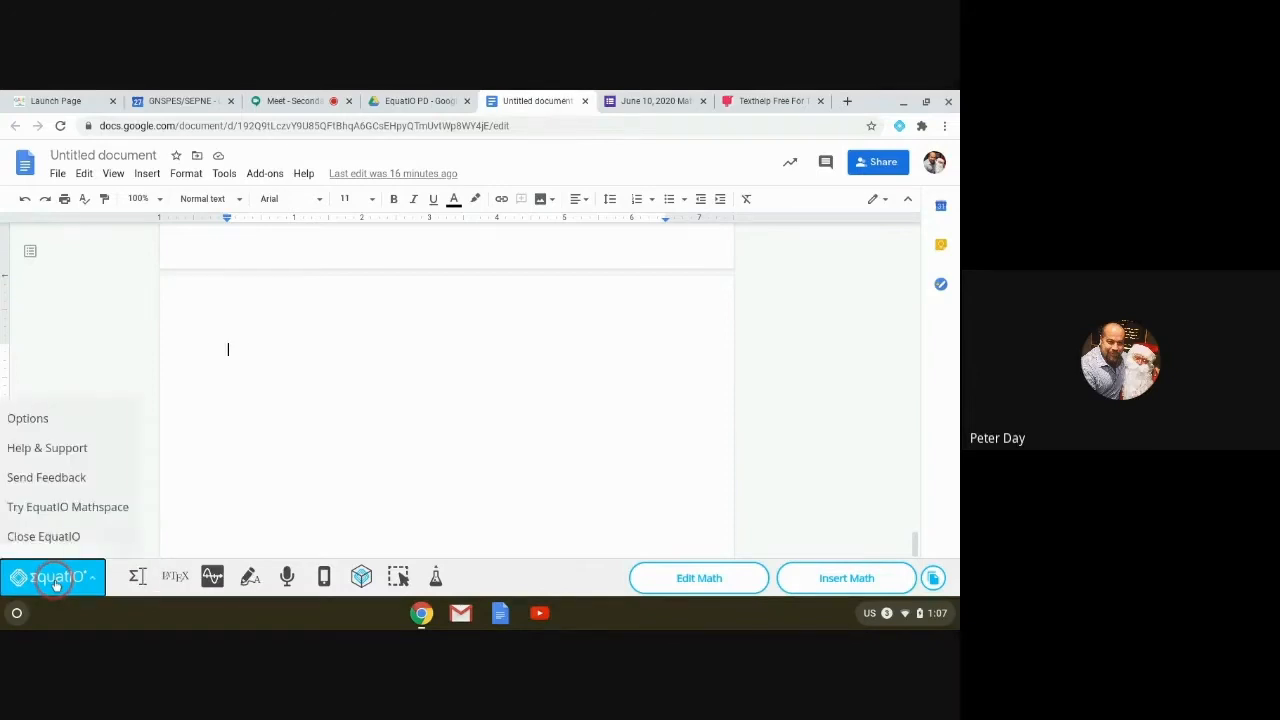
pyautogui.click(46, 424)
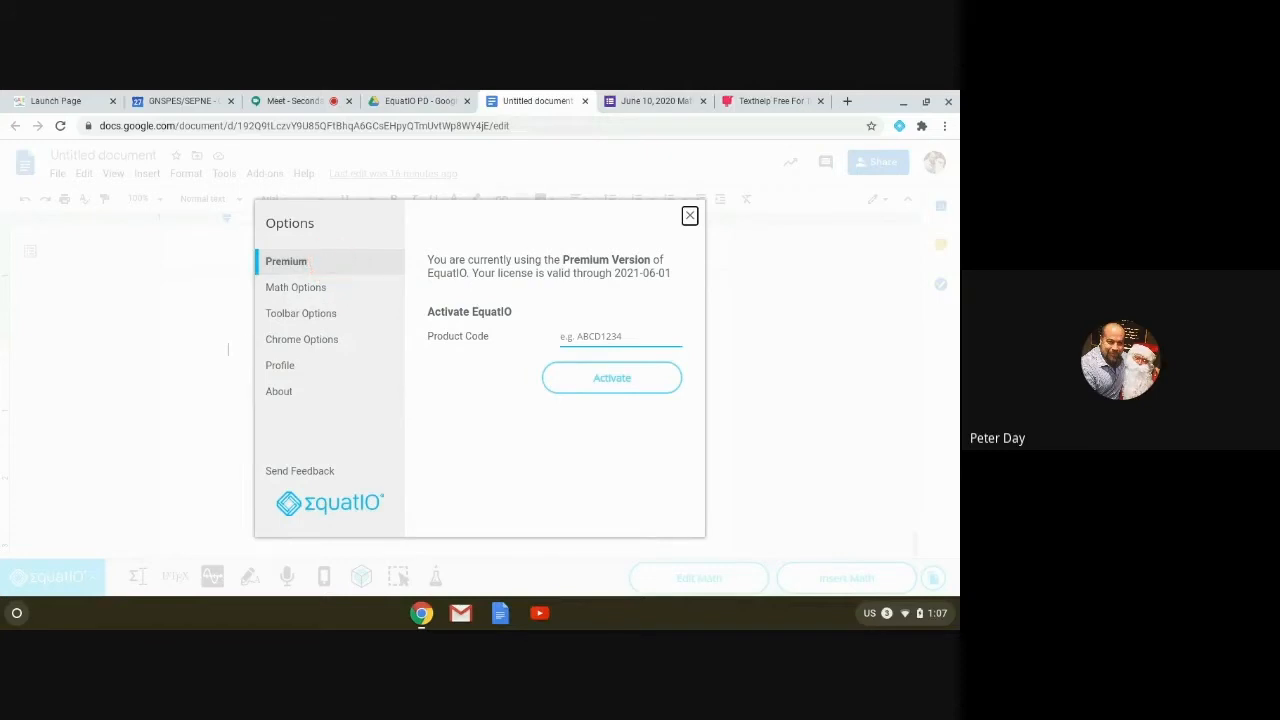
pyautogui.click(312, 264)
pyautogui.click(347, 264)
pyautogui.click(328, 291)
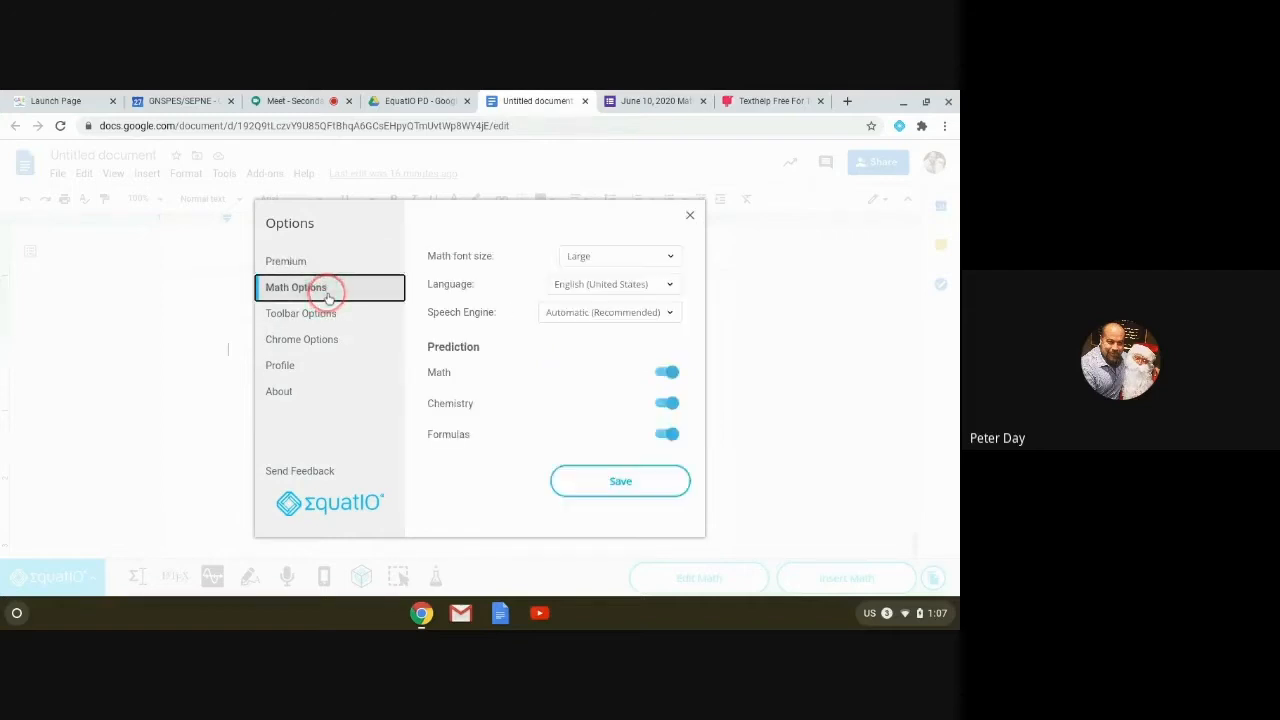
pyautogui.click(671, 258)
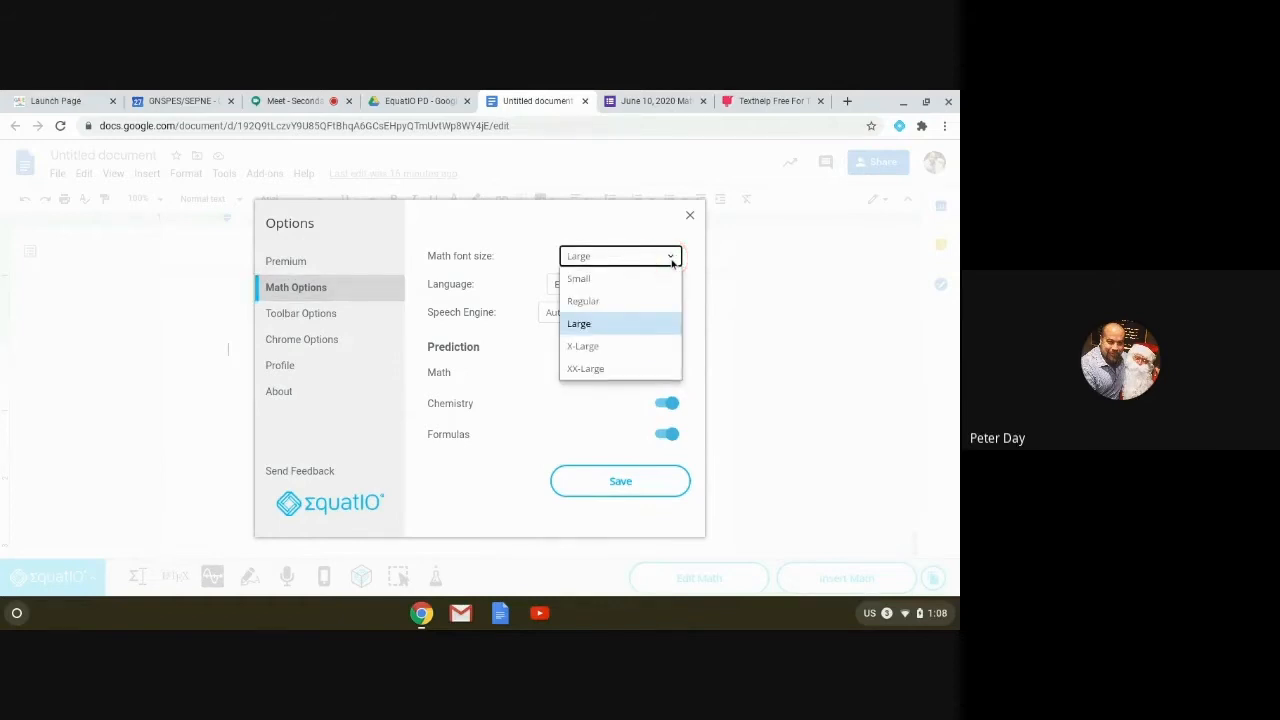
pyautogui.click(671, 258)
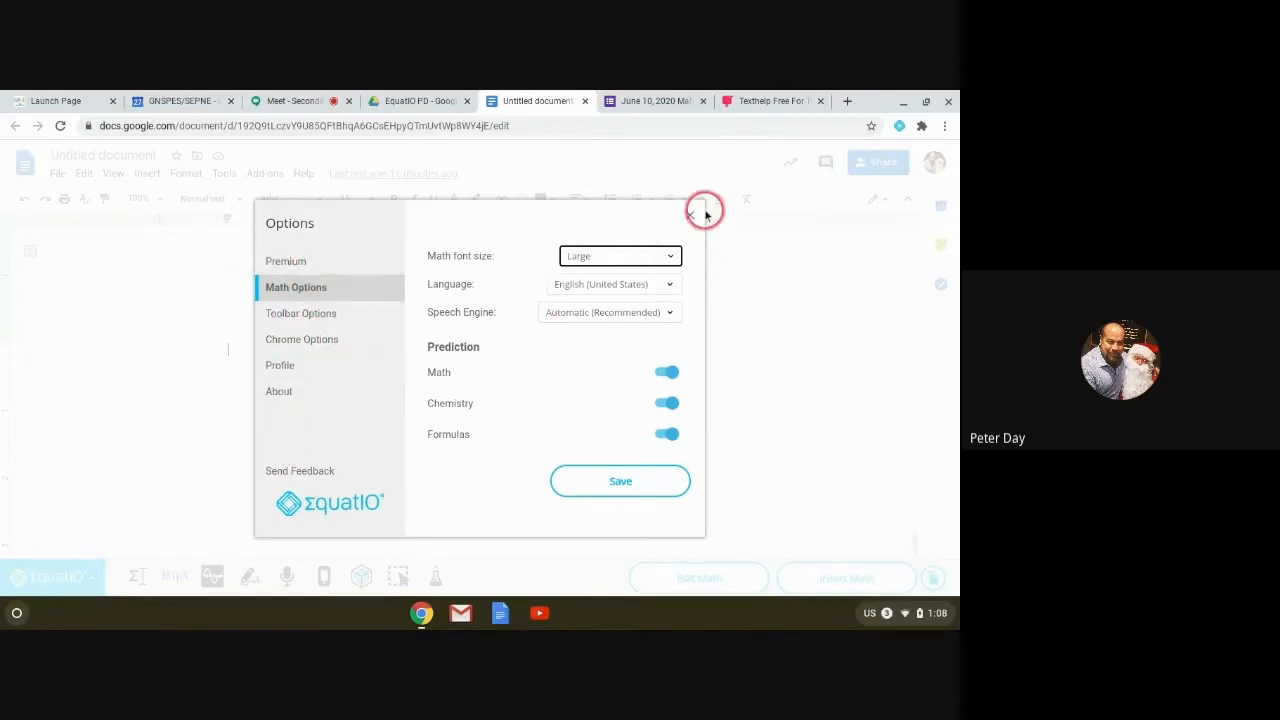
pyautogui.click(280, 392)
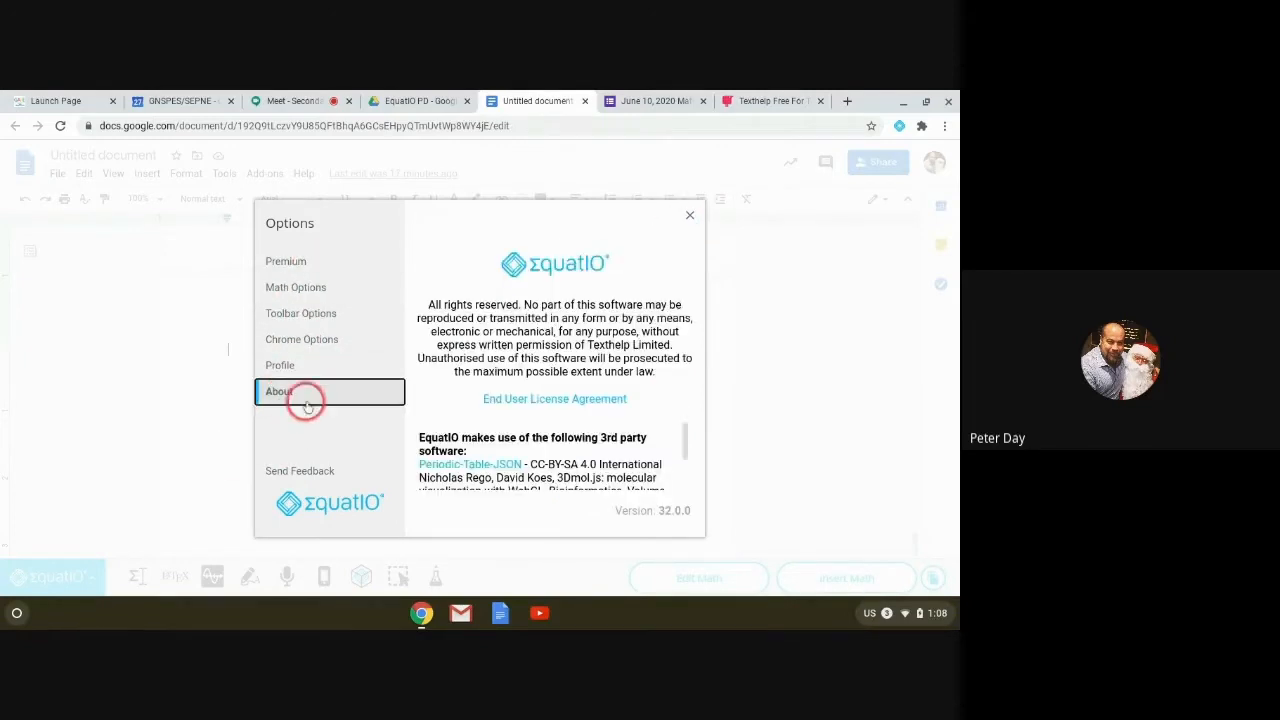
pyautogui.click(690, 216)
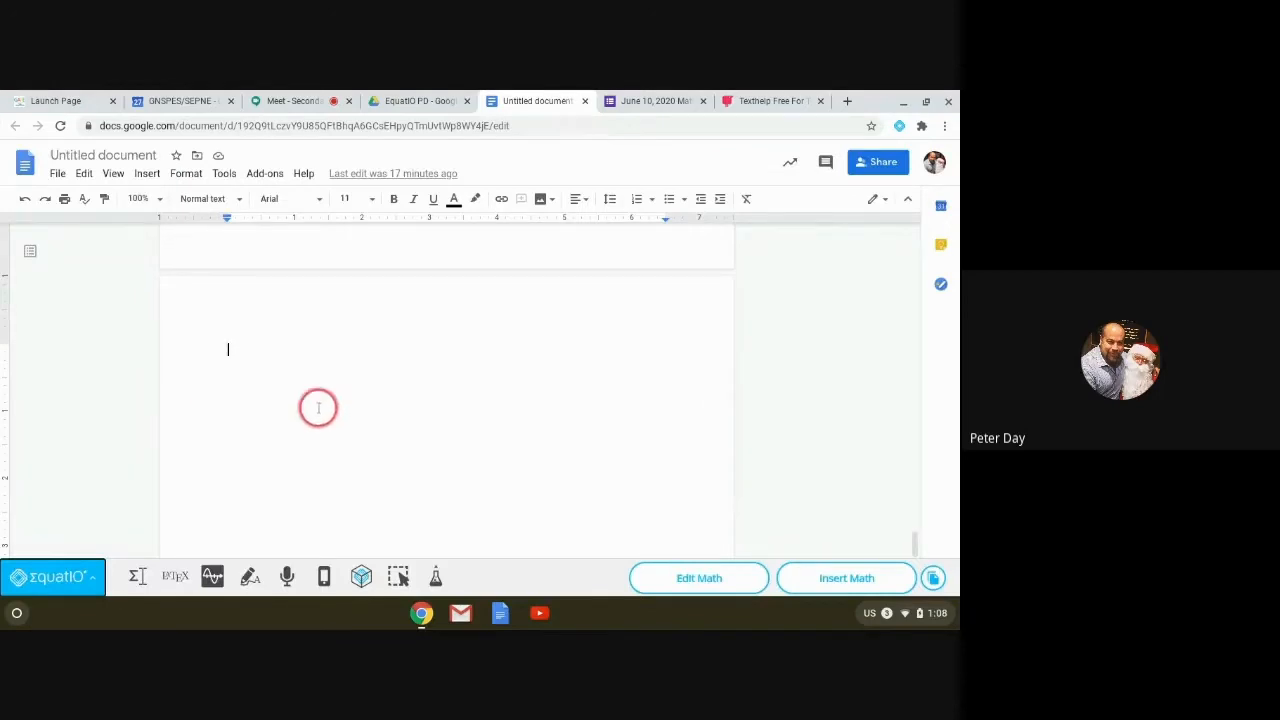
# Step: Open the Math editor, clear it, and enter y = x² using the squared prediction
pyautogui.click(137, 577)
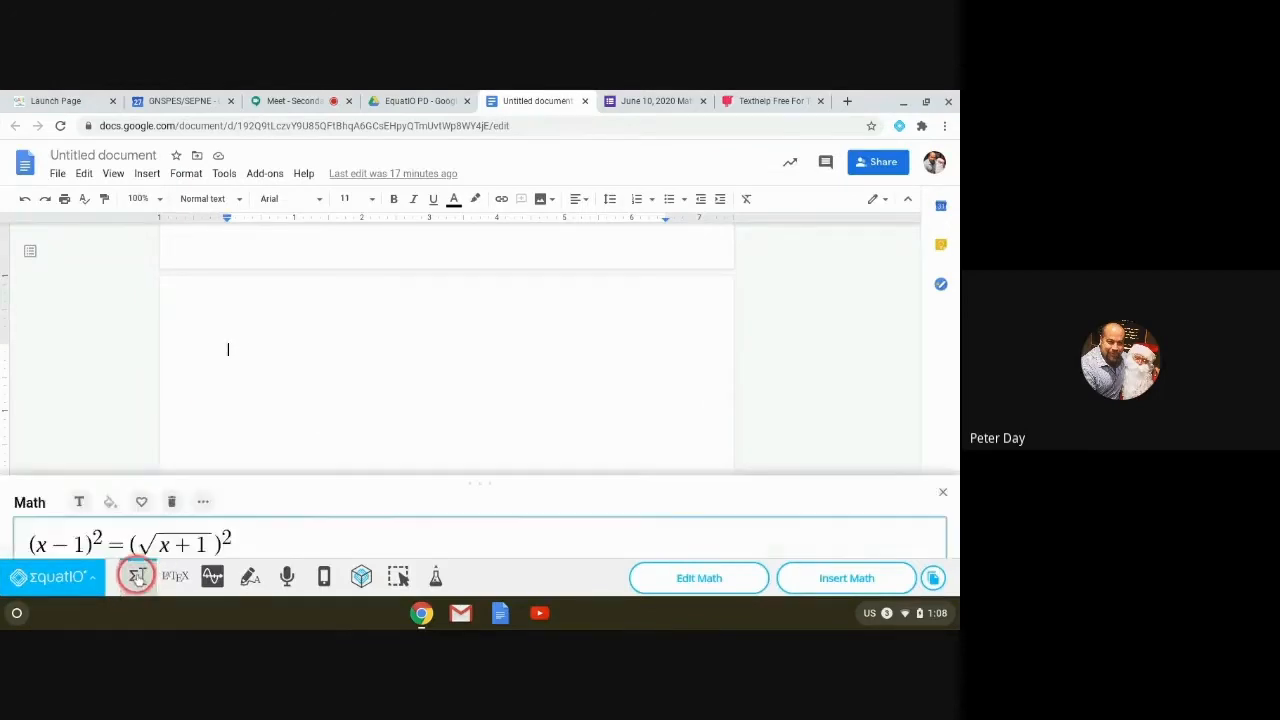
pyautogui.click(172, 405)
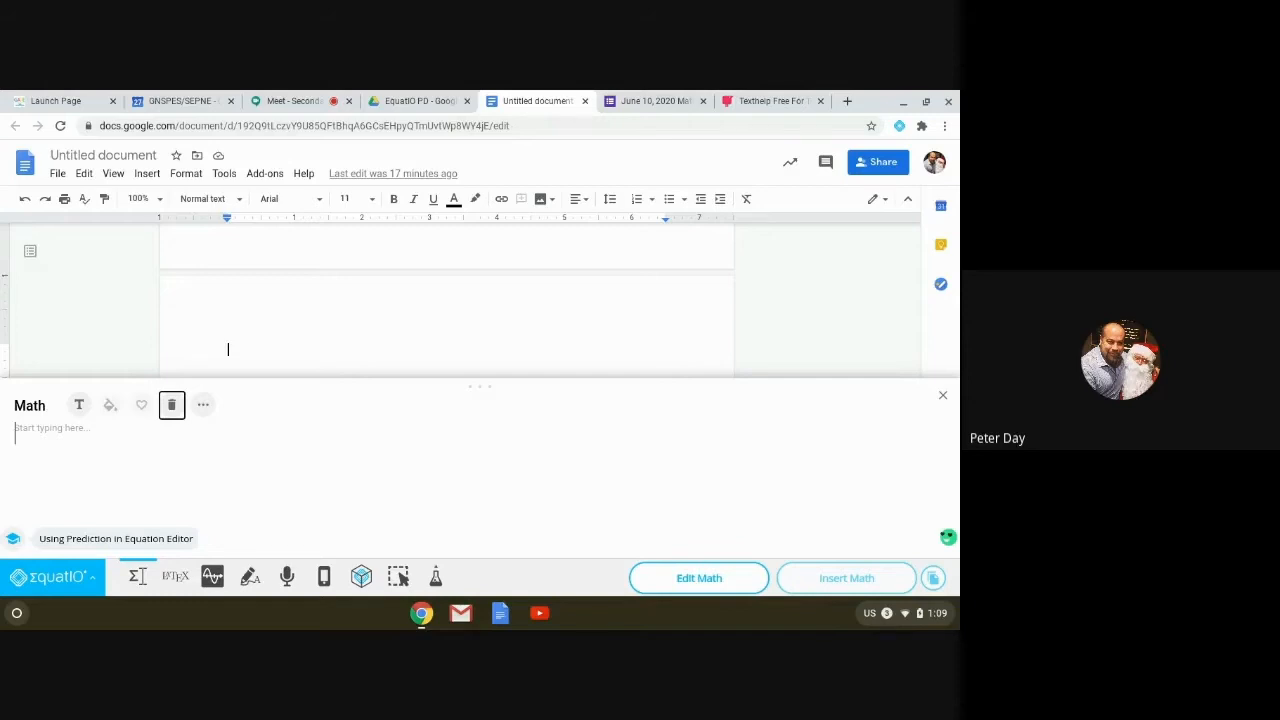
pyautogui.click(32, 437)
pyautogui.write('y = xsq')
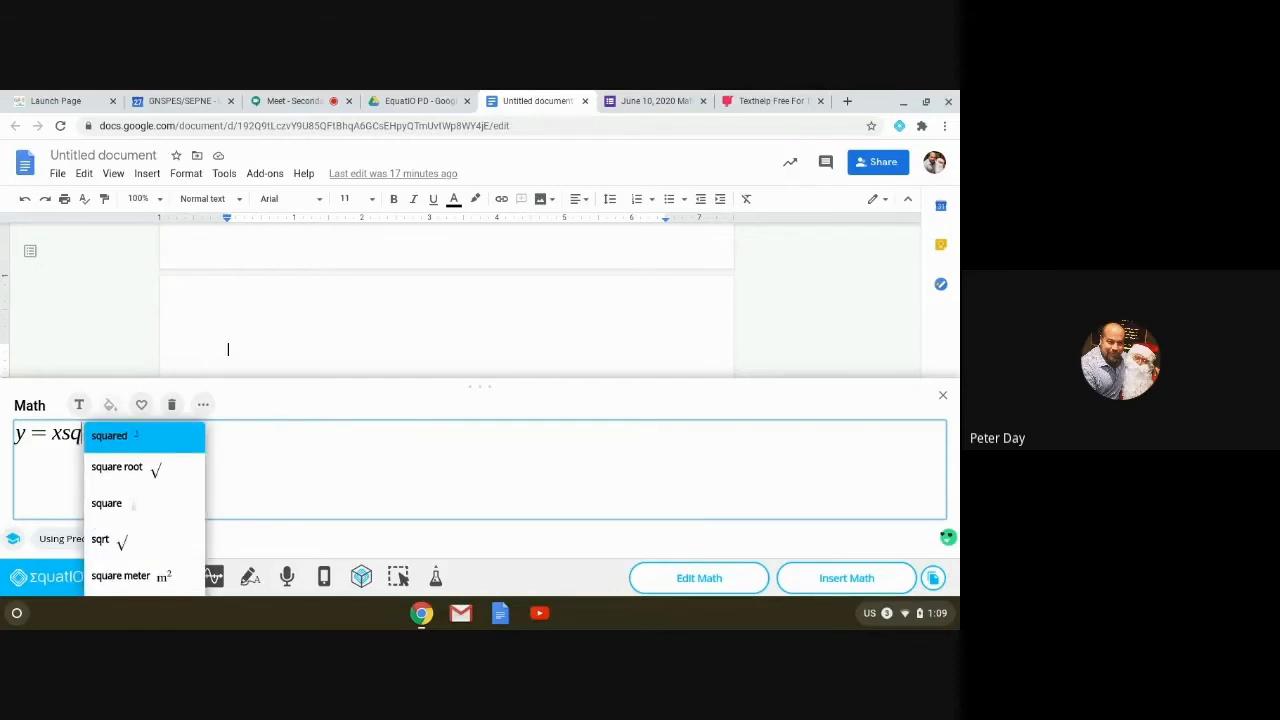
pyautogui.click(102, 434)
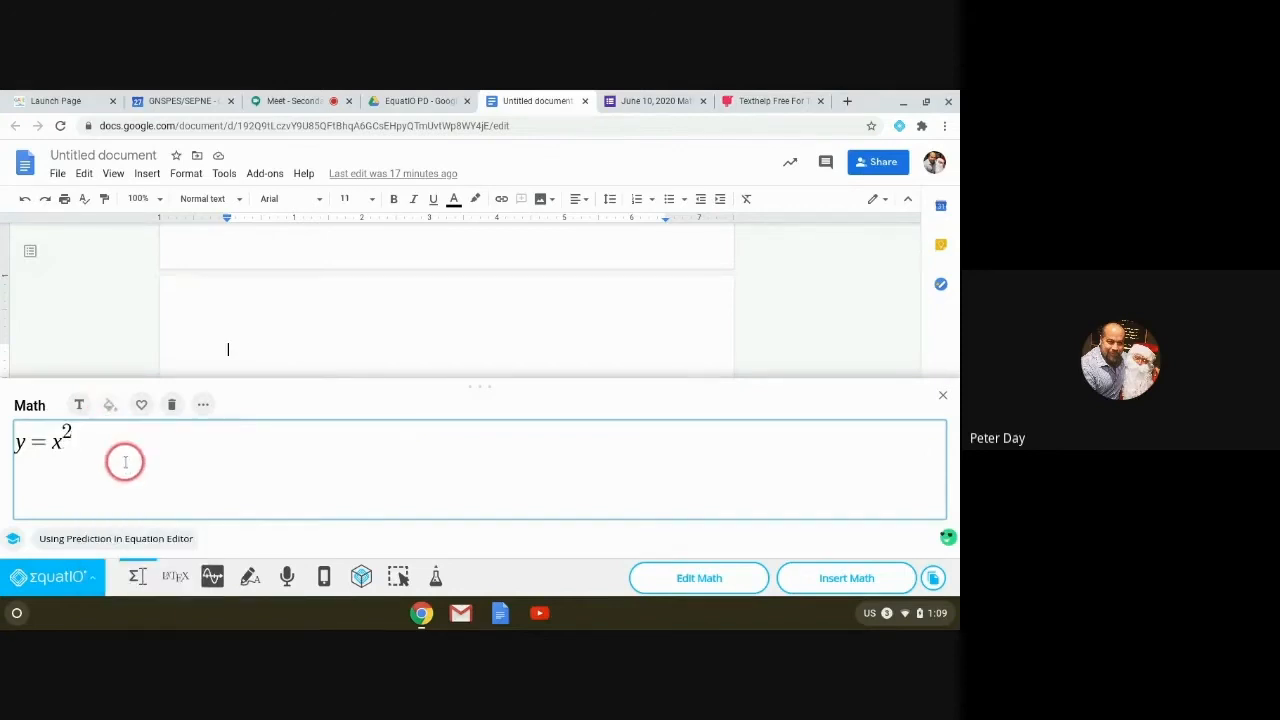
pyautogui.press('Return')
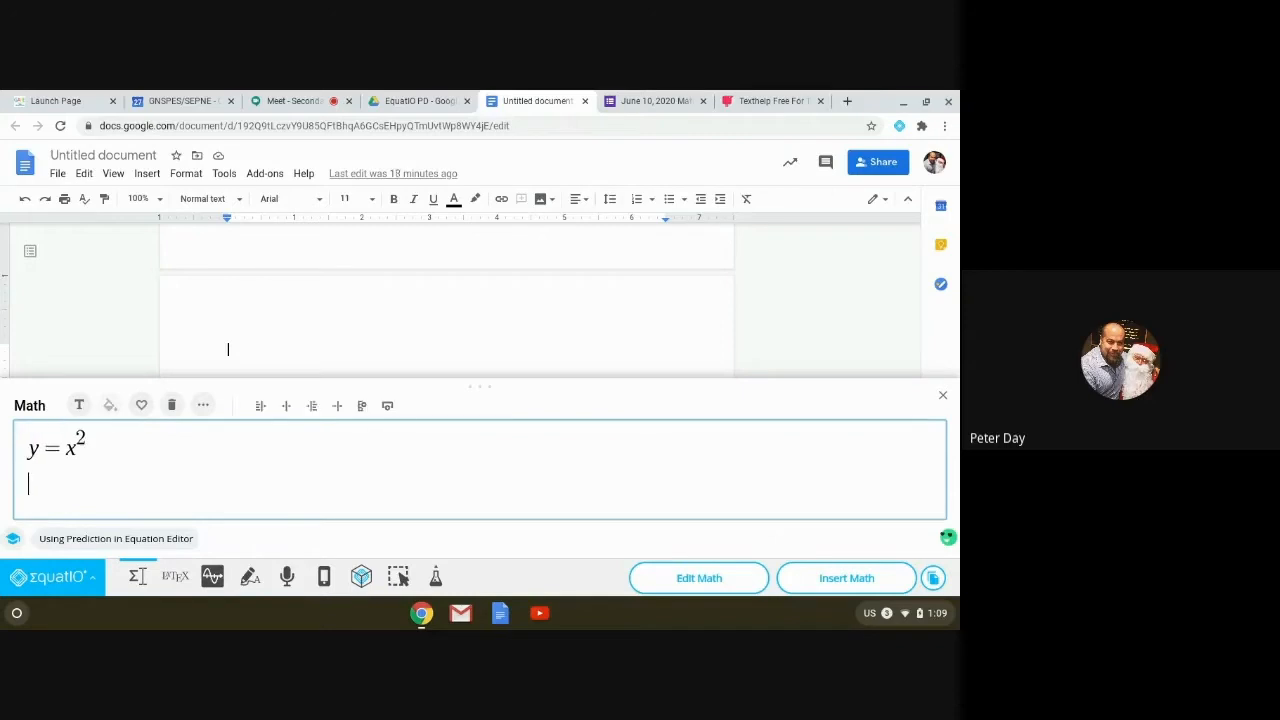
# Step: On a new line, build √(x²/y³) using the square root, squared and cubed predictions
pyautogui.write('sq')
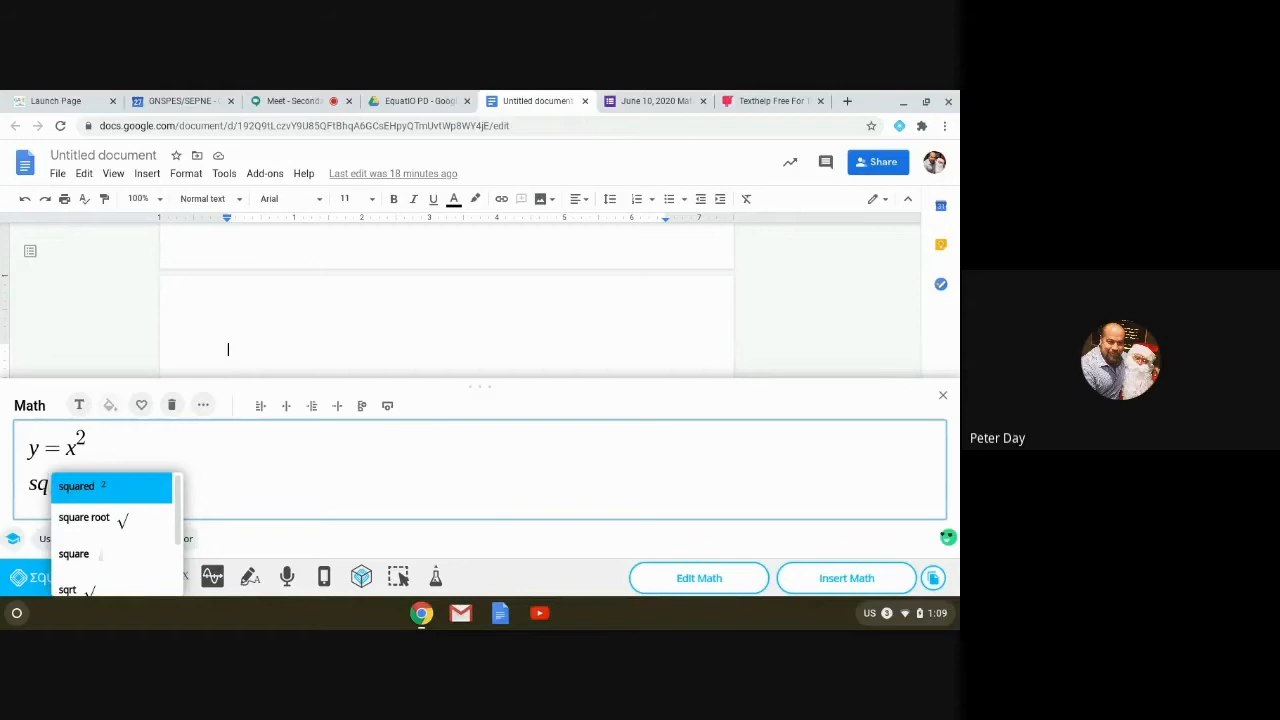
pyautogui.press('Down')
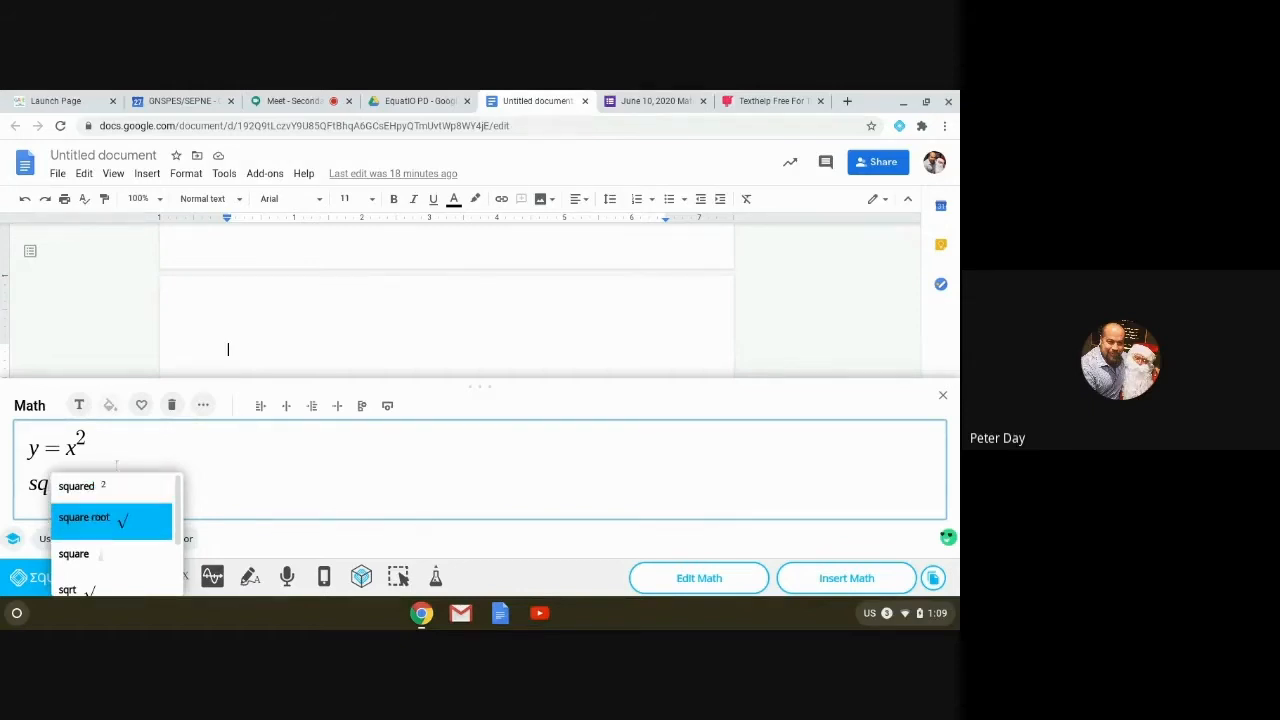
pyautogui.click(126, 519)
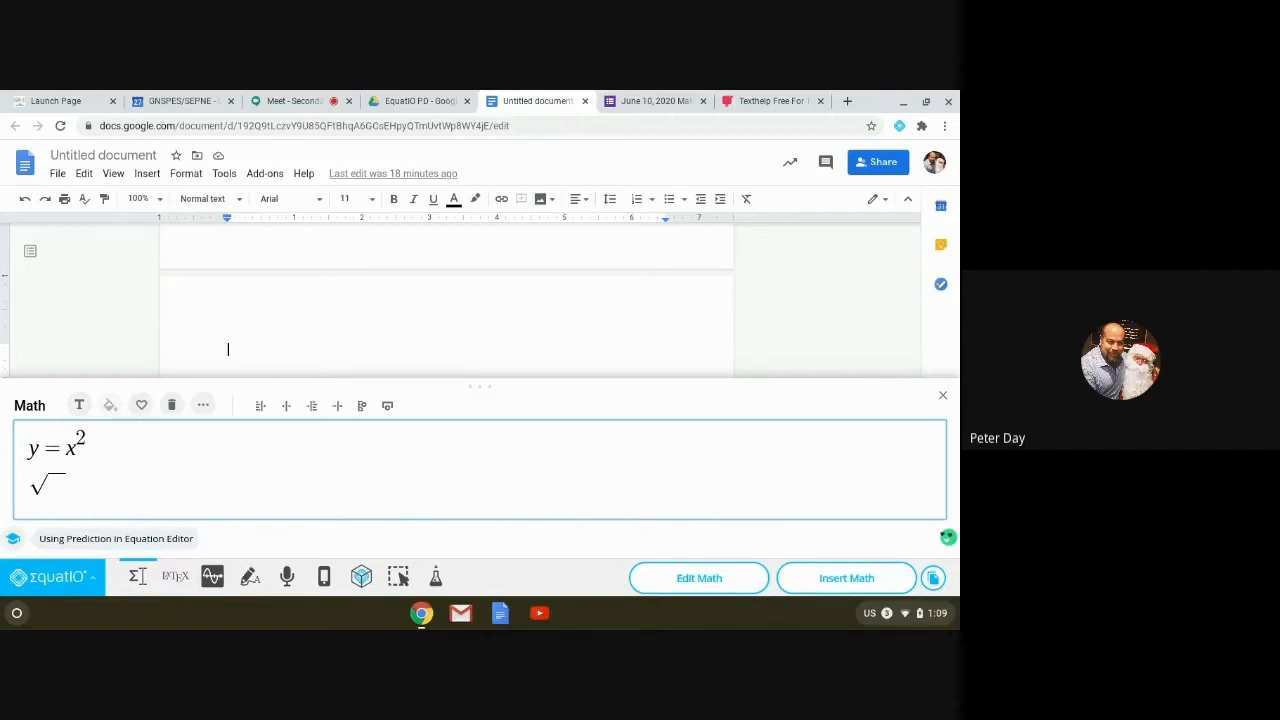
pyautogui.write('xsq')
pyautogui.press('Return')
pyautogui.write('/')
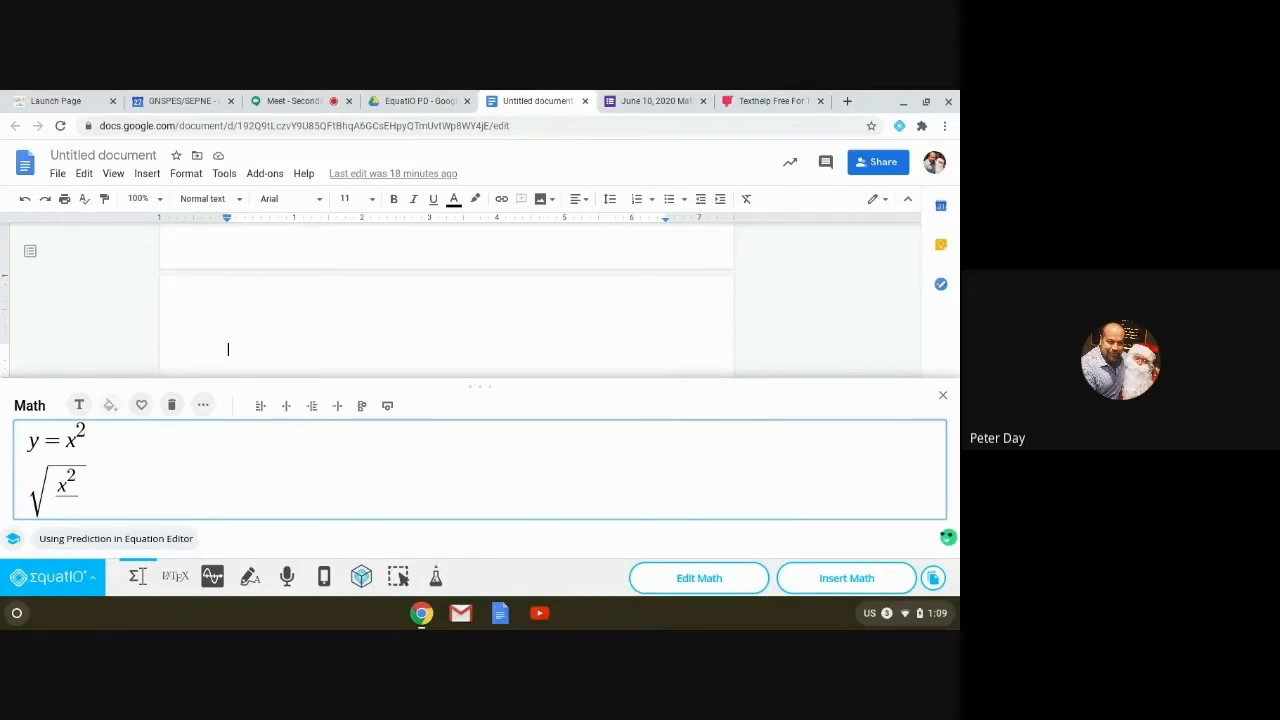
pyautogui.write('ycu')
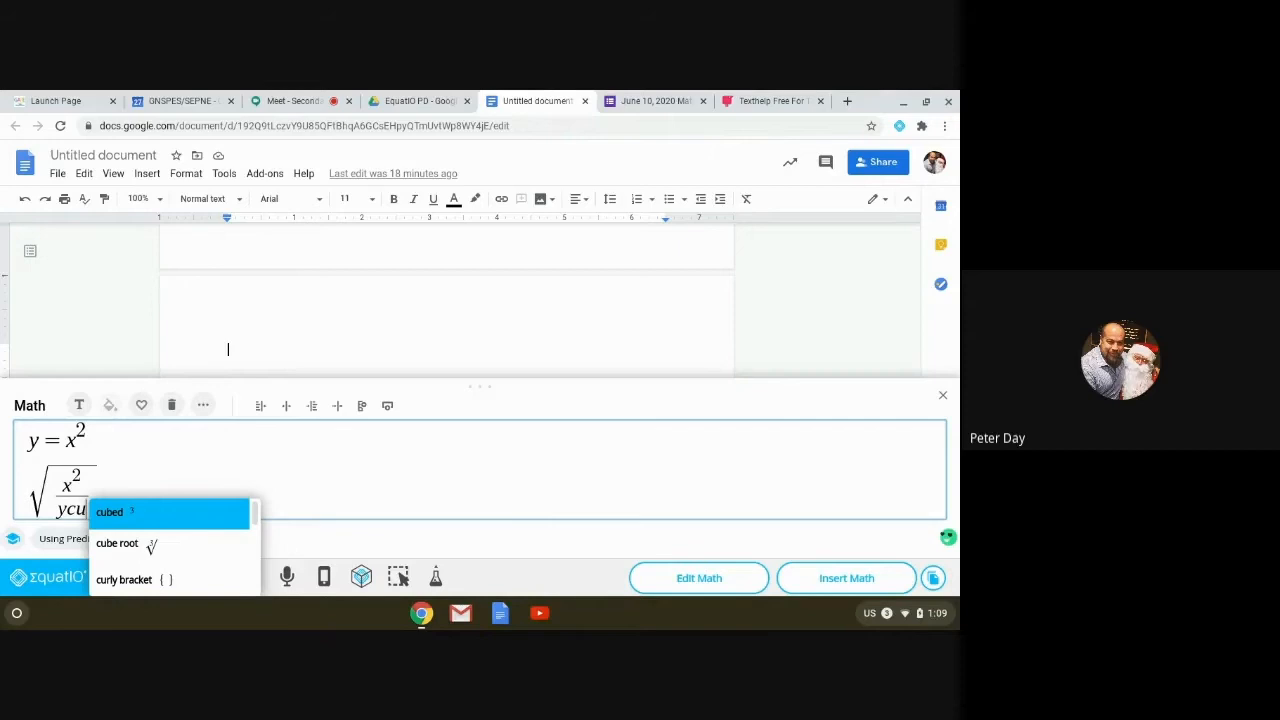
pyautogui.press('Return')
# Step: Make the math panel taller, then delete both equations, leaving the box empty
pyautogui.moveTo(480, 386); pyautogui.dragTo(467, 308)
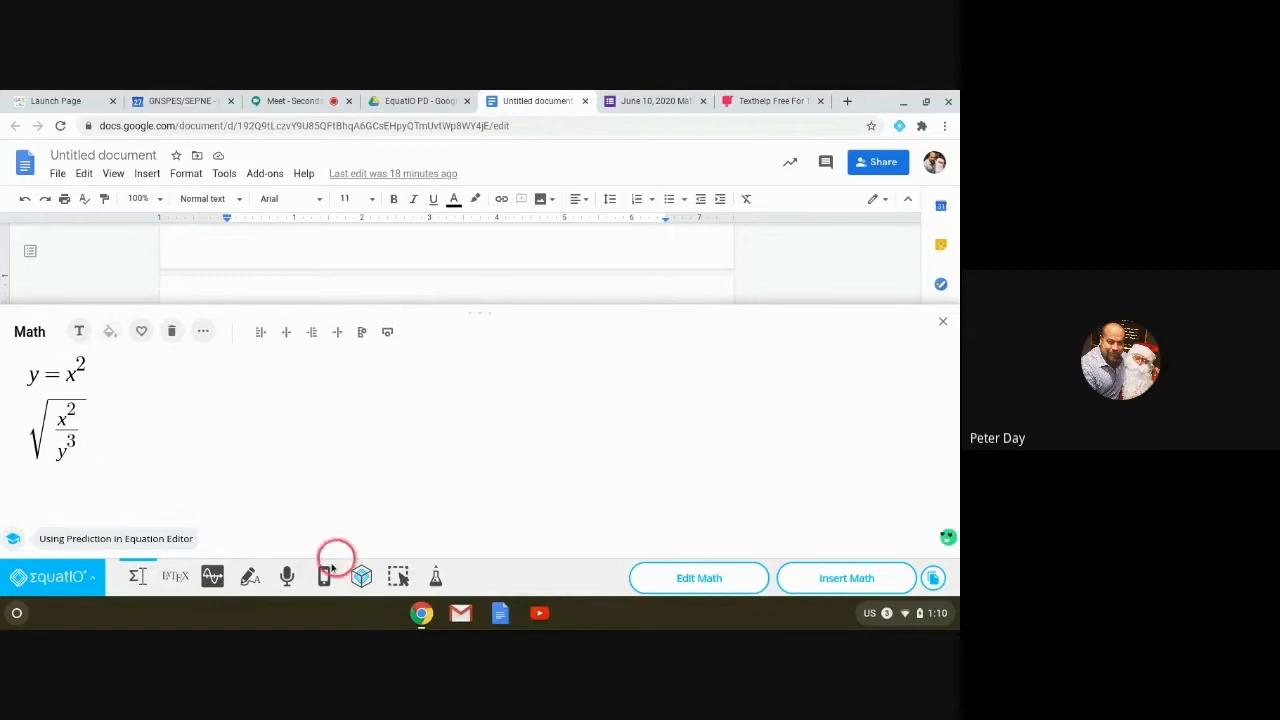
pyautogui.click(112, 451)
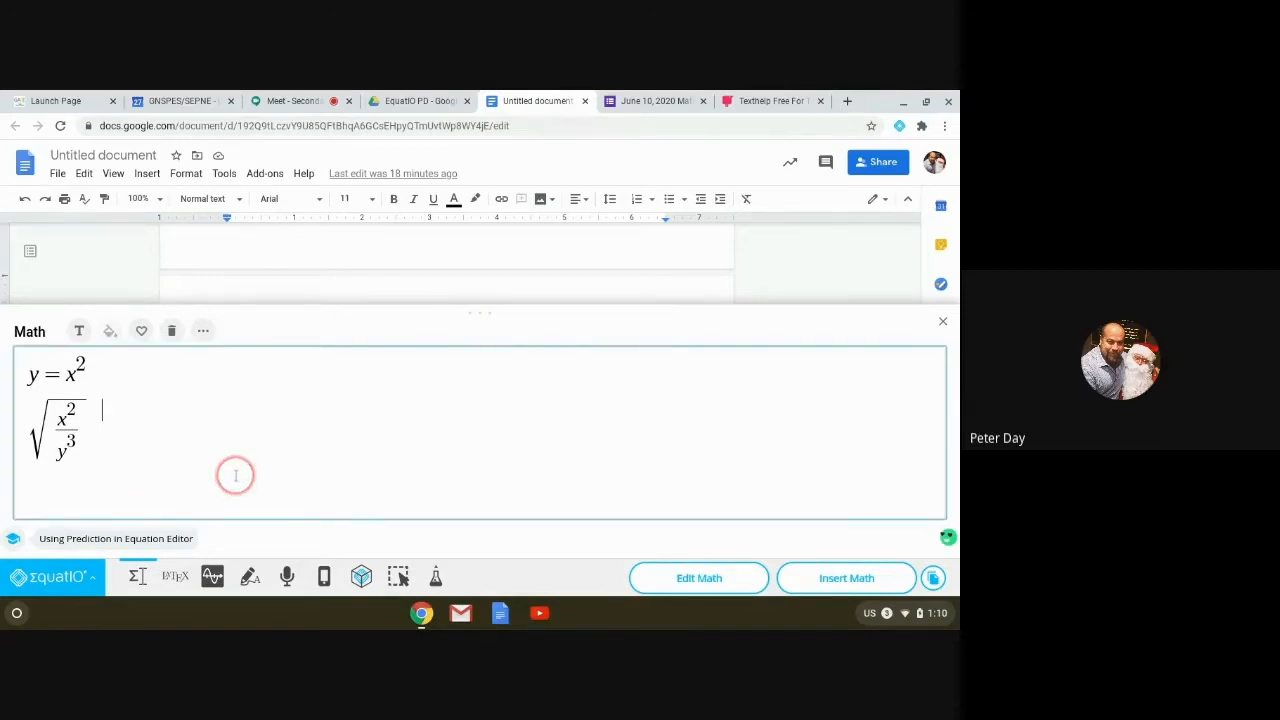
pyautogui.press('Return')
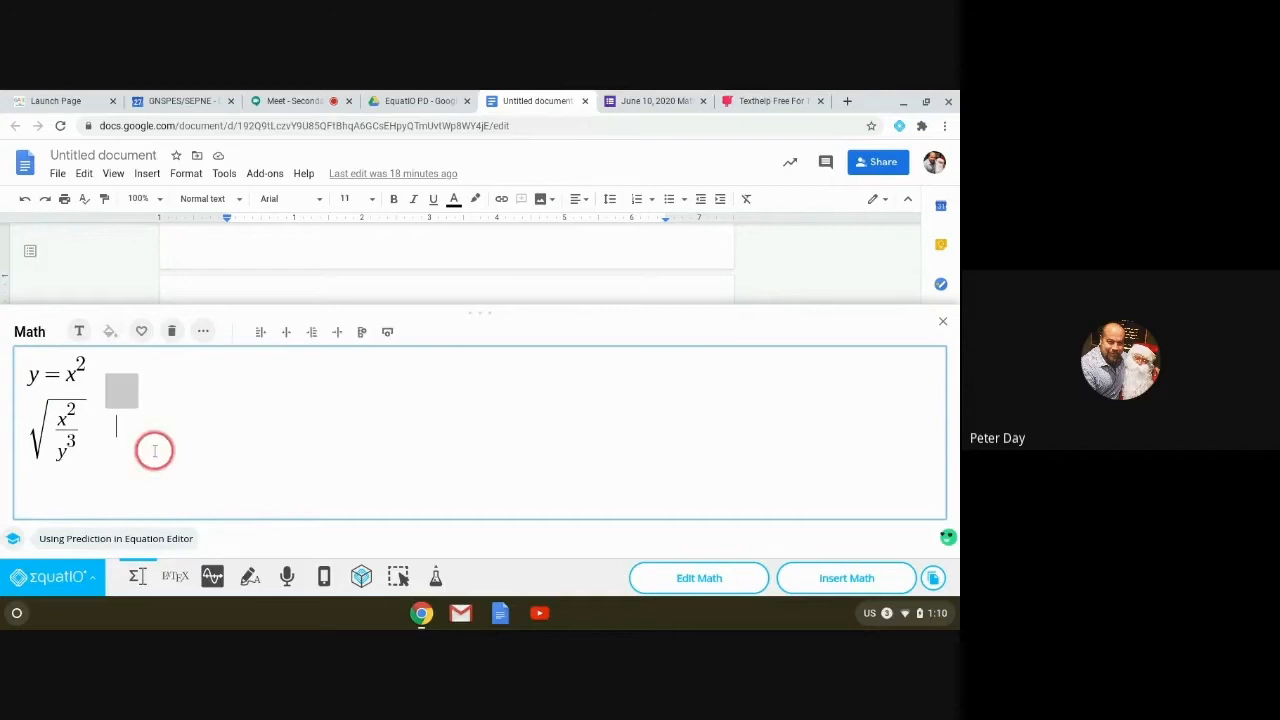
pyautogui.click(208, 449)
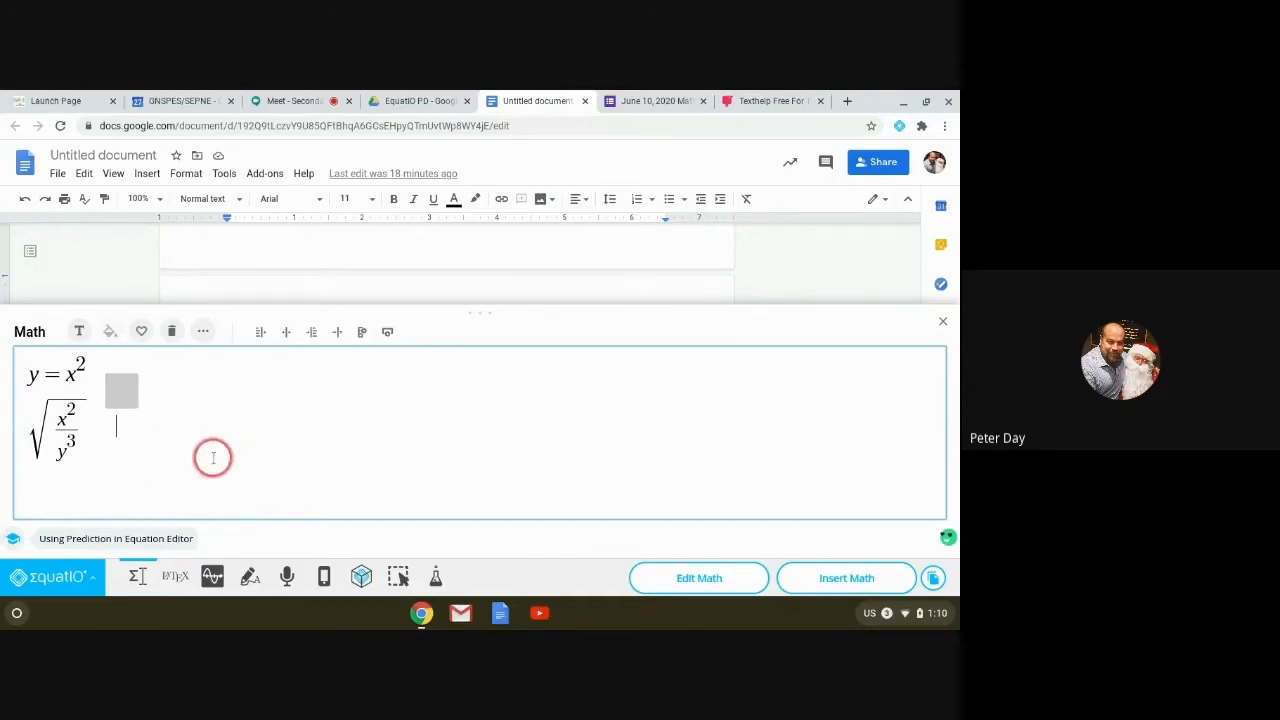
pyautogui.click(109, 436)
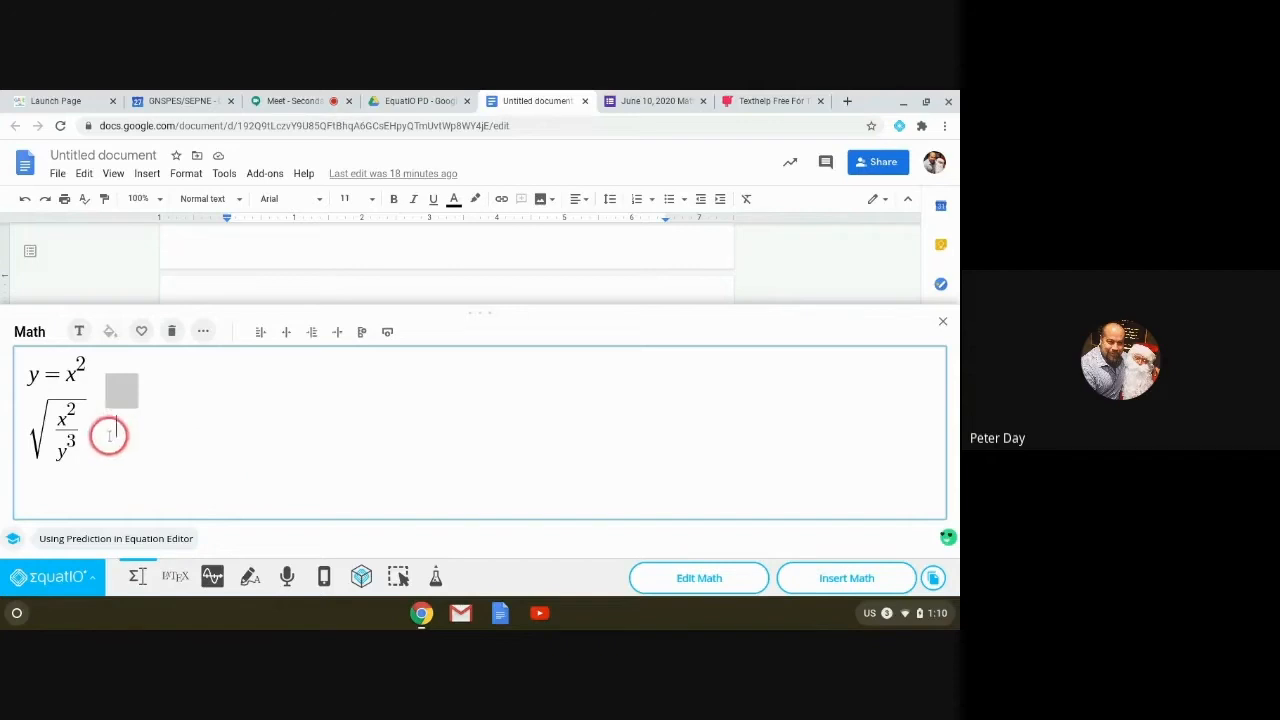
pyautogui.click(171, 331)
pyautogui.click(48, 365)
pyautogui.click(170, 460)
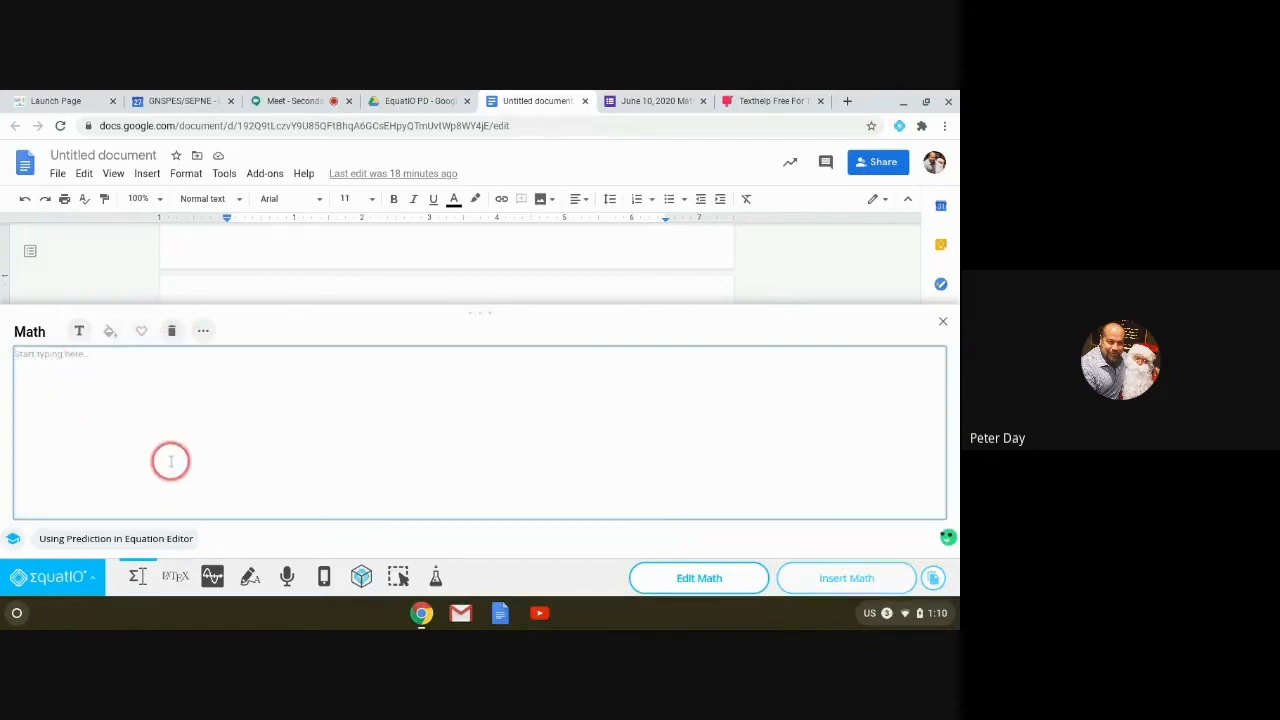
pyautogui.write('m')
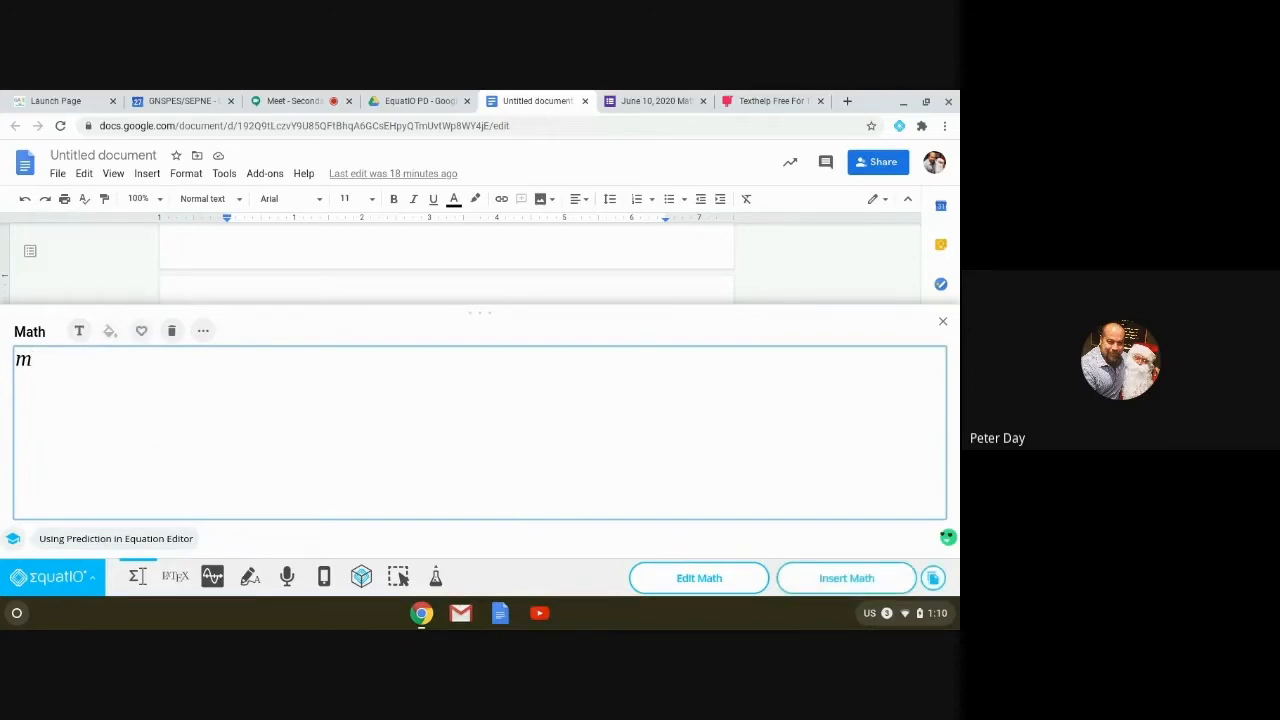
pyautogui.write('sq')
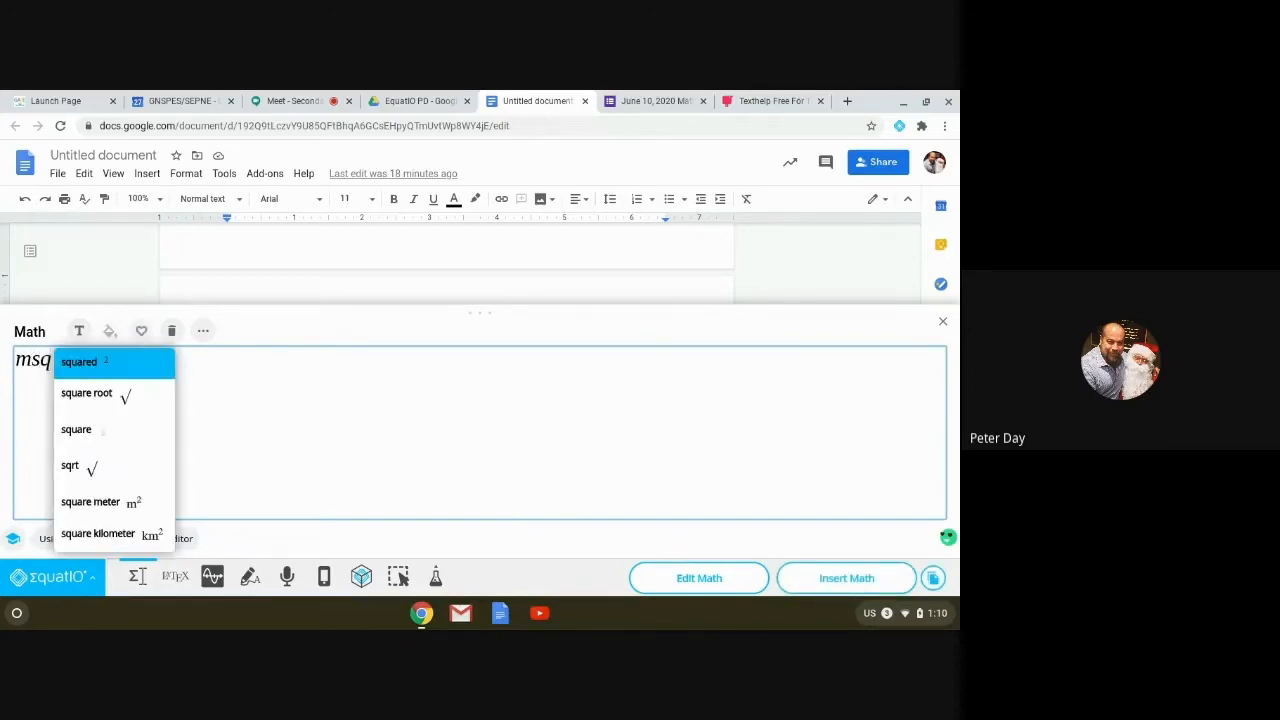
pyautogui.press('Return')
pyautogui.press('BackSpace')
pyautogui.press('BackSpace')
pyautogui.press('BackSpace')
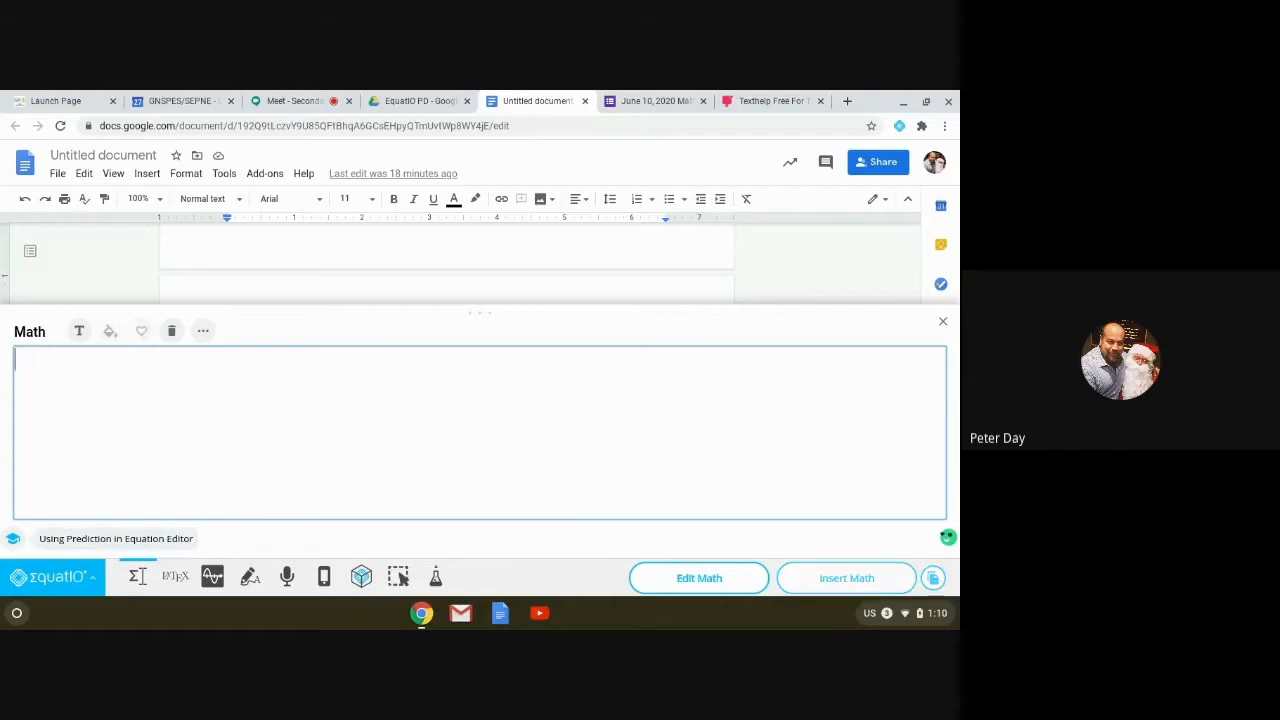
pyautogui.write('meter')
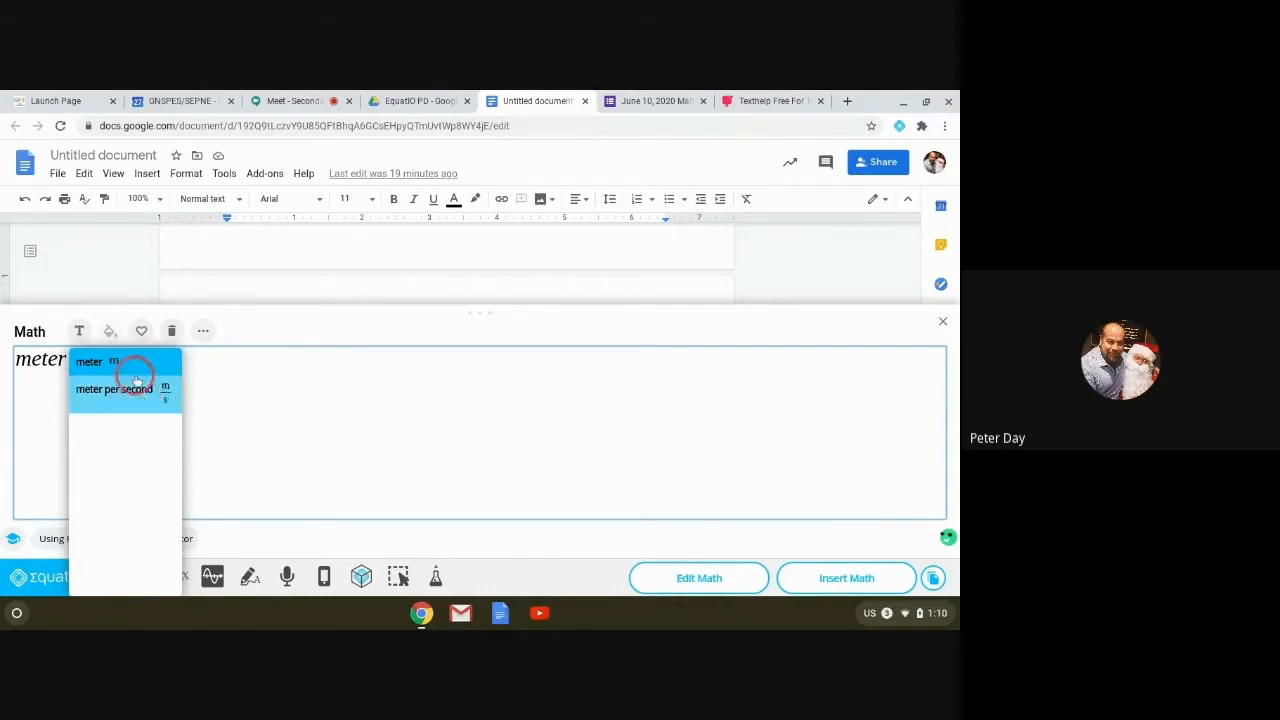
pyautogui.press('Return')
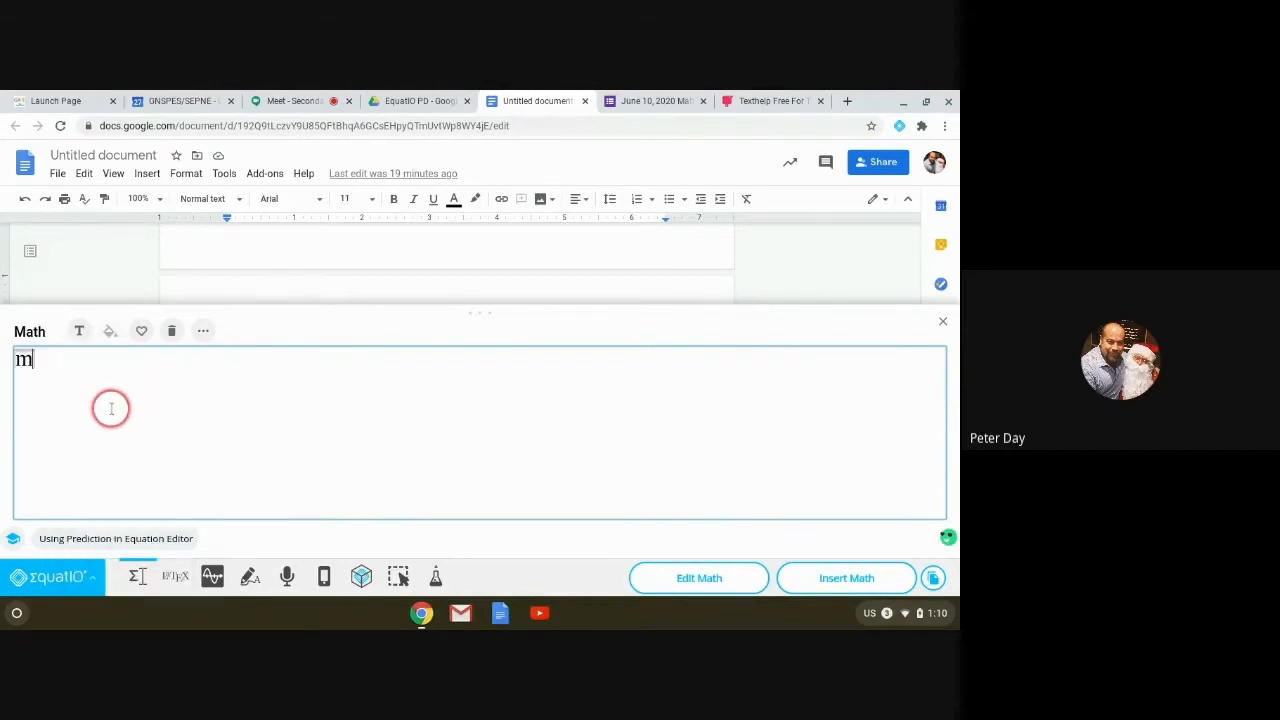
pyautogui.press('BackSpace')
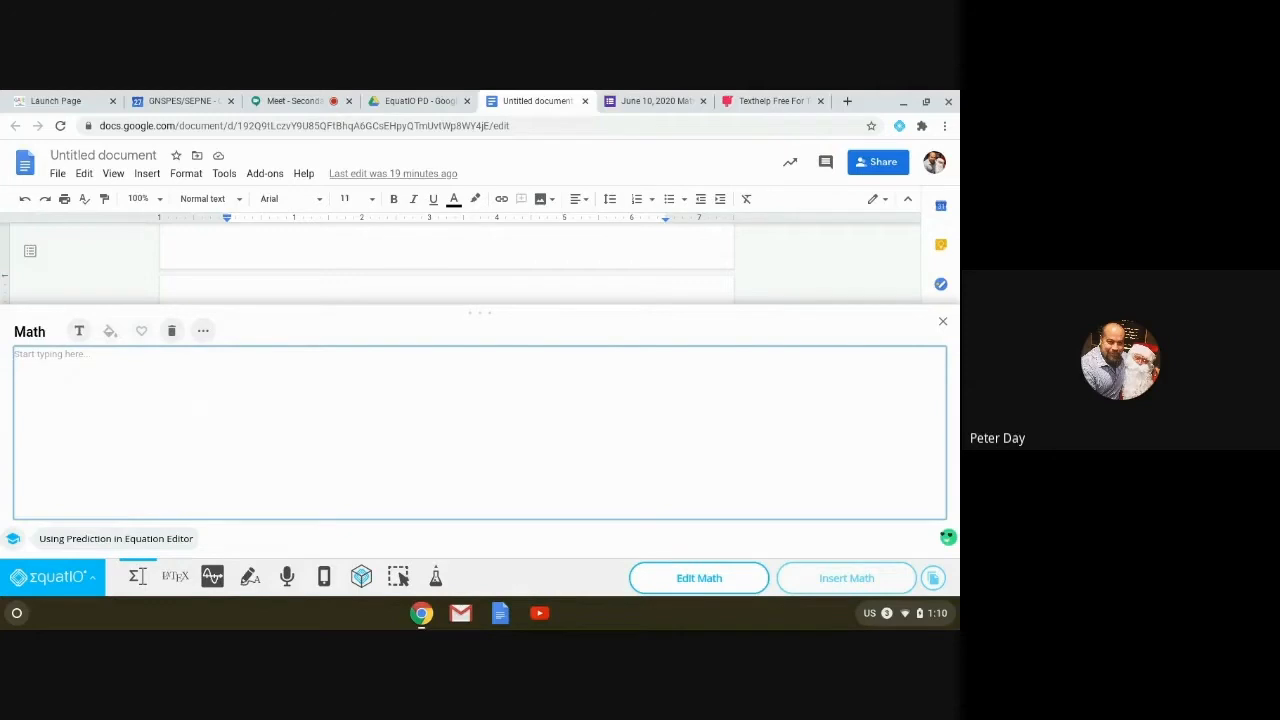
pyautogui.write('x')
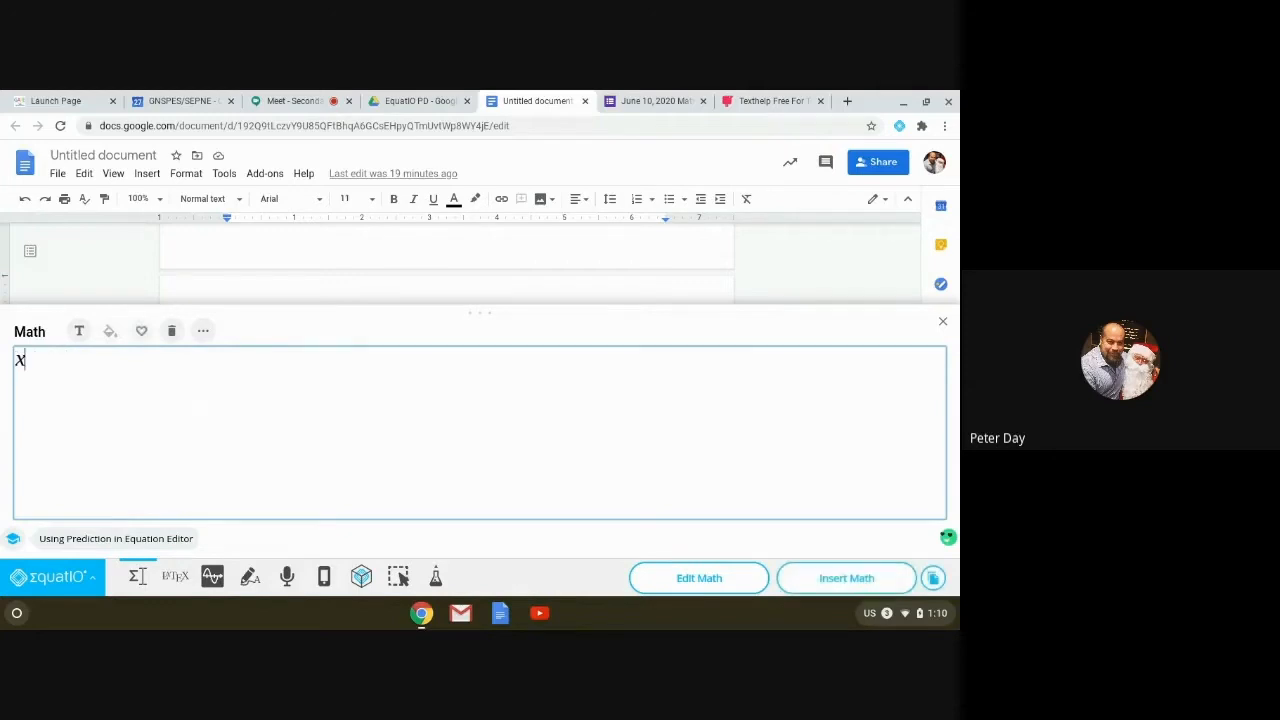
pyautogui.write('over')
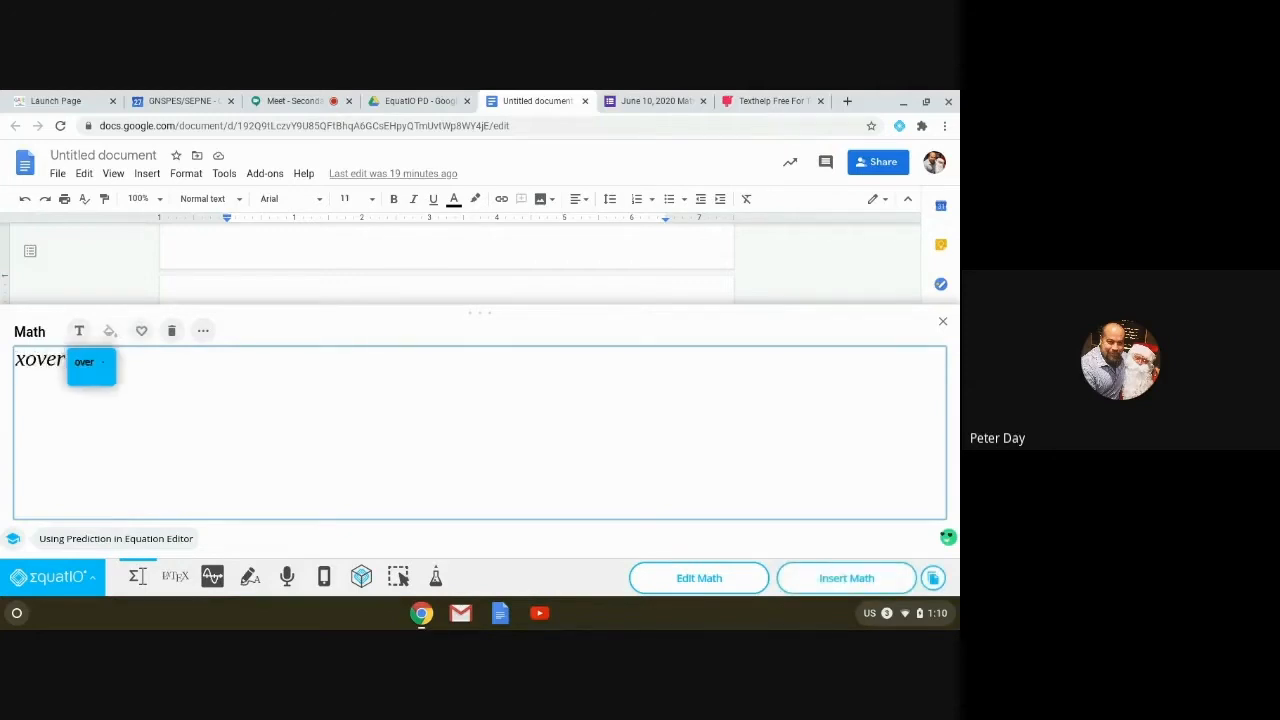
pyautogui.write('y')
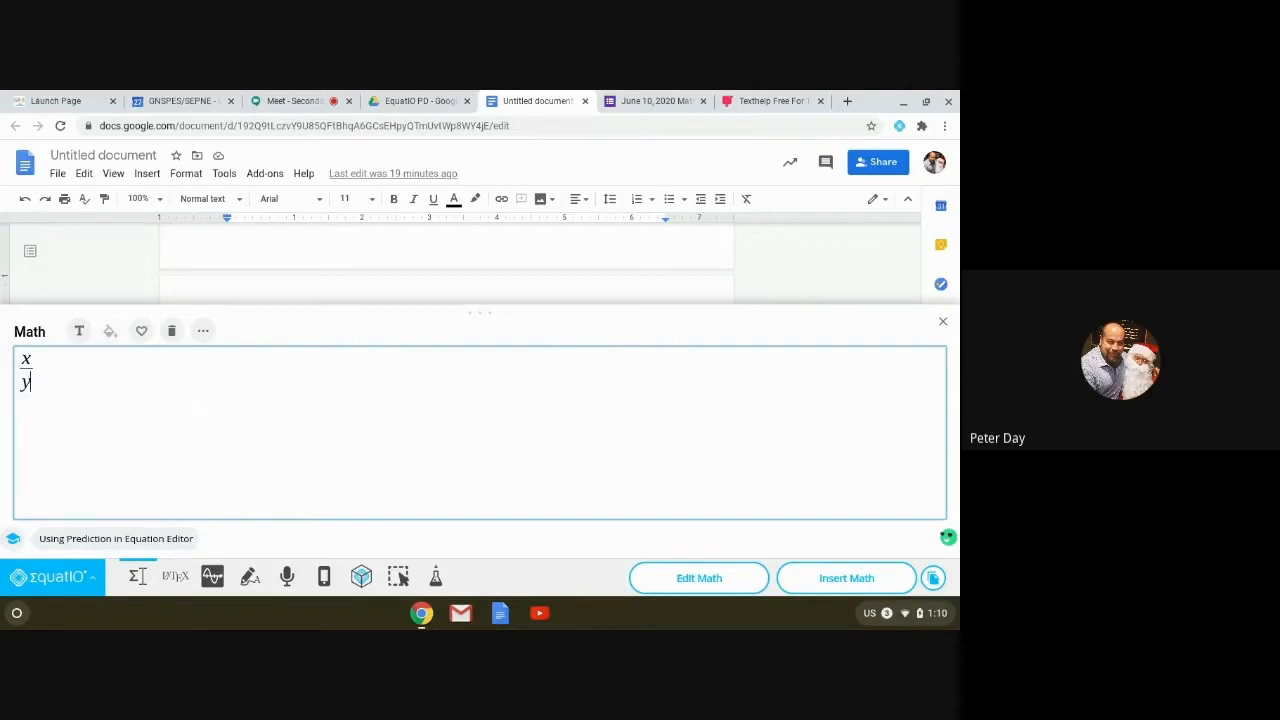
pyautogui.press('BackSpace')
pyautogui.press('BackSpace')
pyautogui.press('BackSpace')
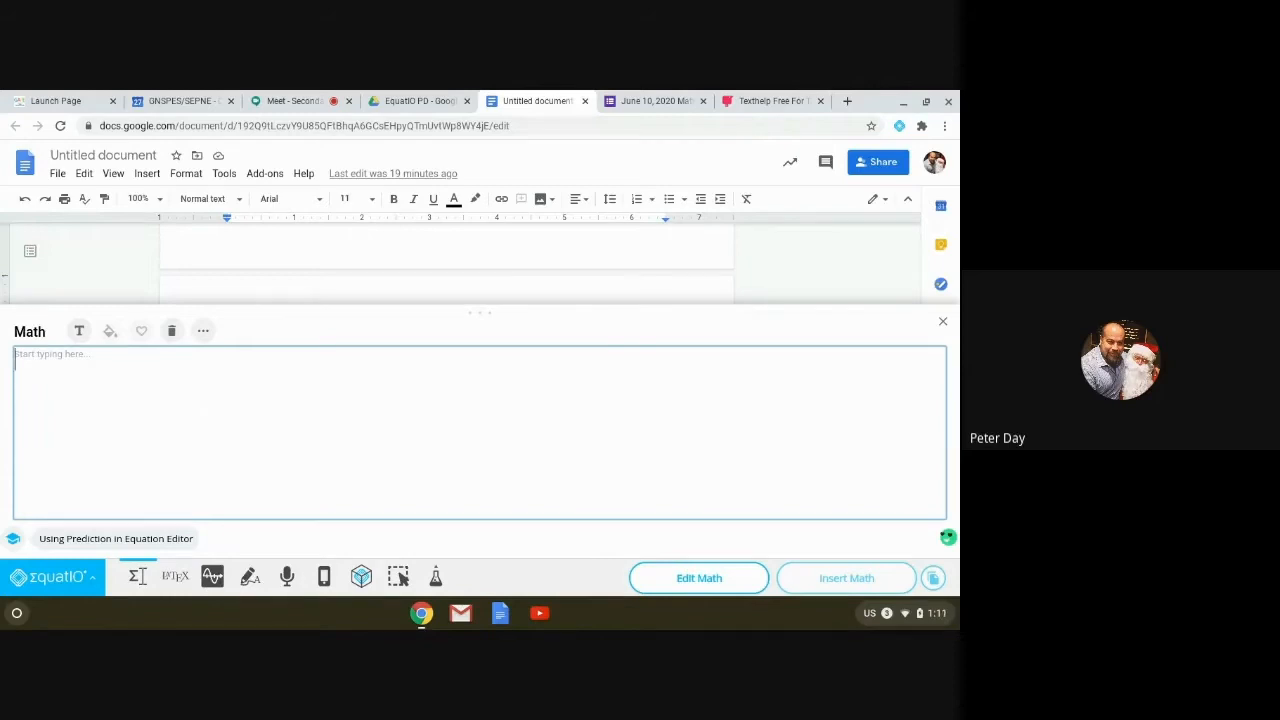
# Step: Build y = sin(x + 90°), turning deg into a degree symbol via the degrees prediction
pyautogui.write('y=')
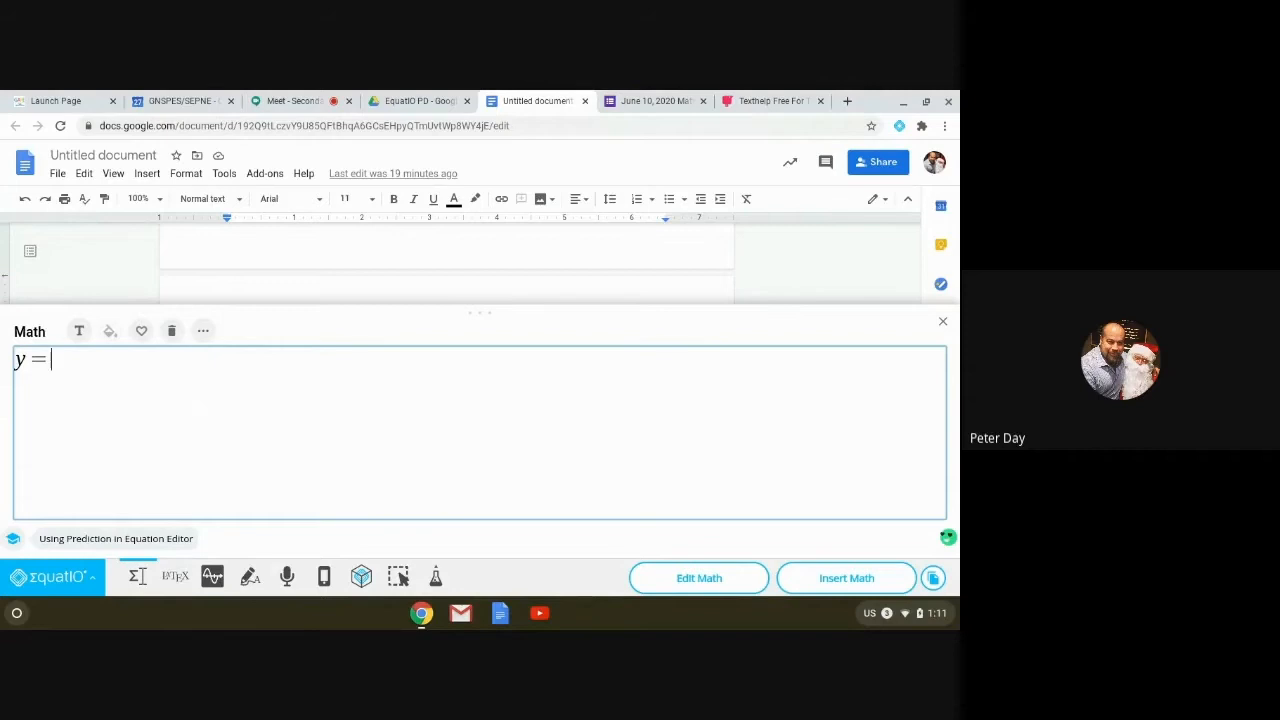
pyautogui.write('sin(')
pyautogui.write('x + 90 ')
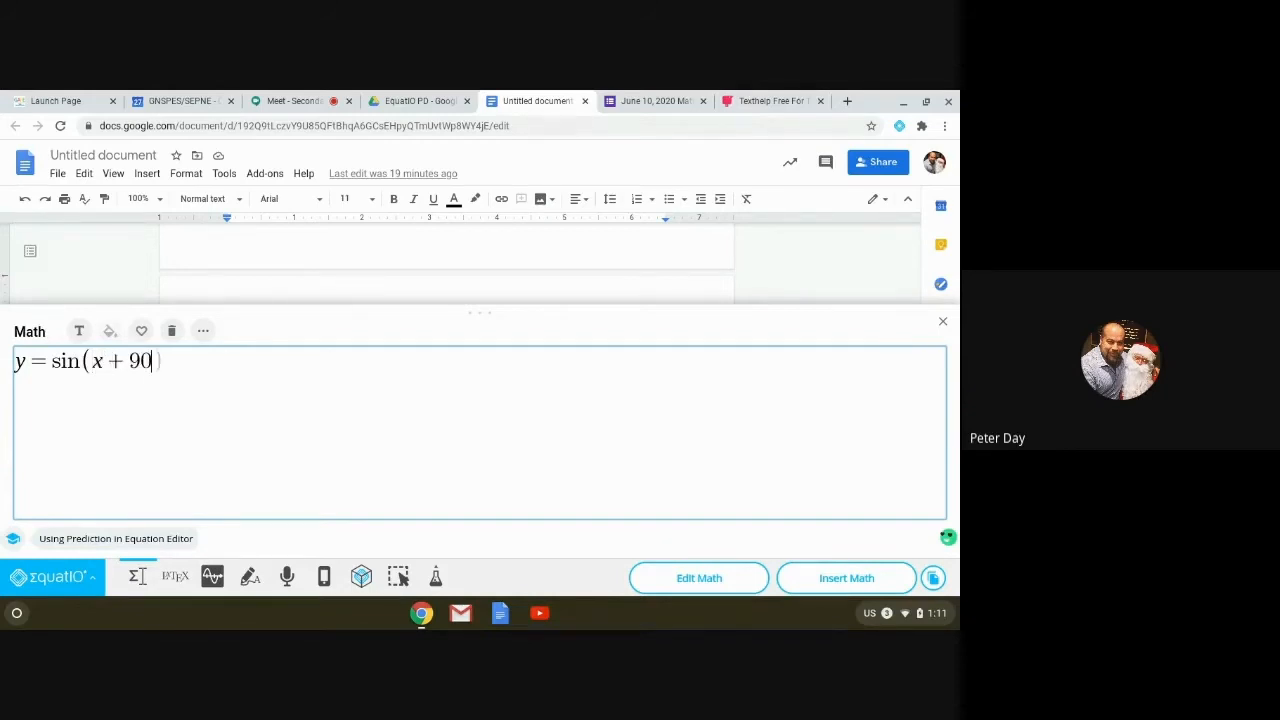
pyautogui.write('deg')
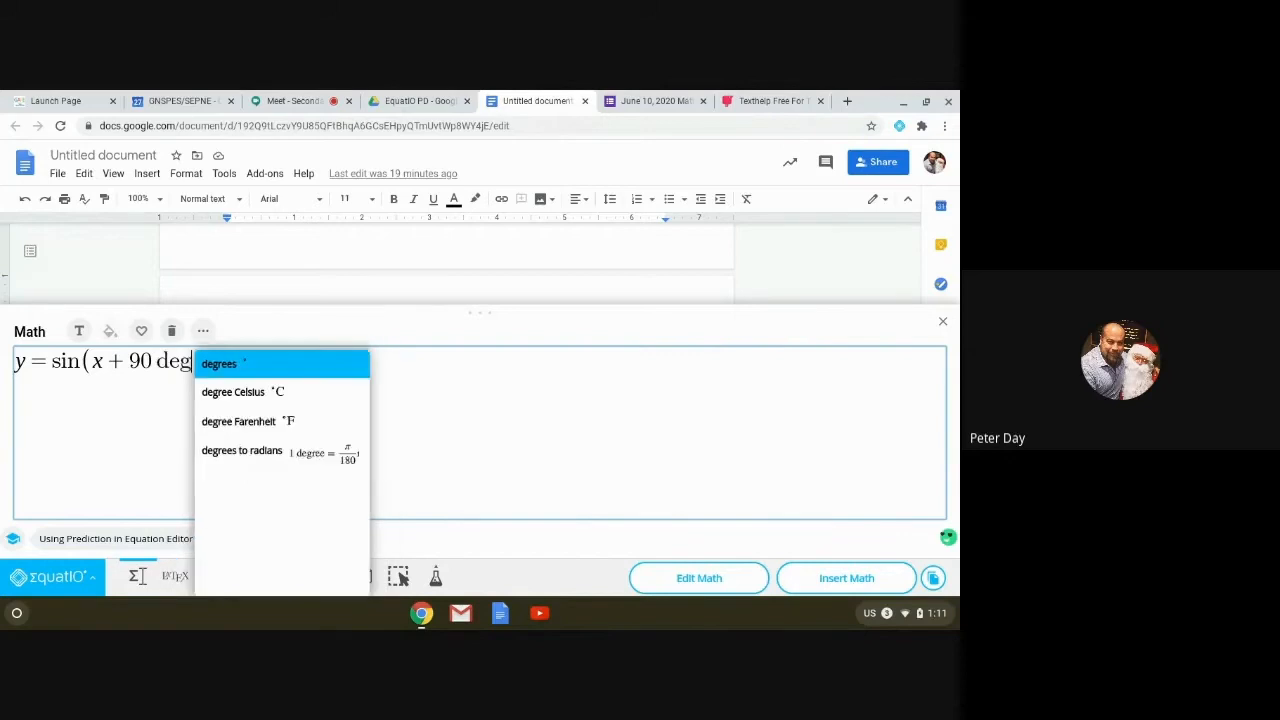
pyautogui.press('Return')
pyautogui.write(')')
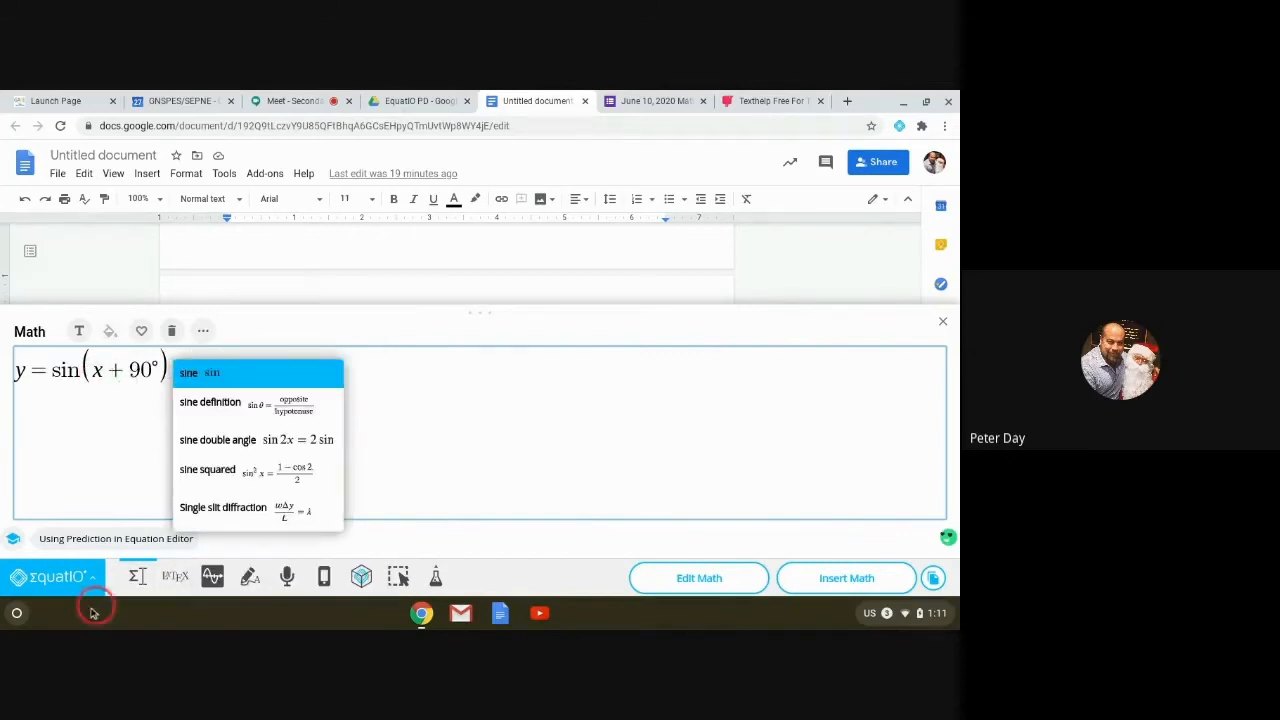
pyautogui.press('BackSpace')
pyautogui.press('BackSpace')
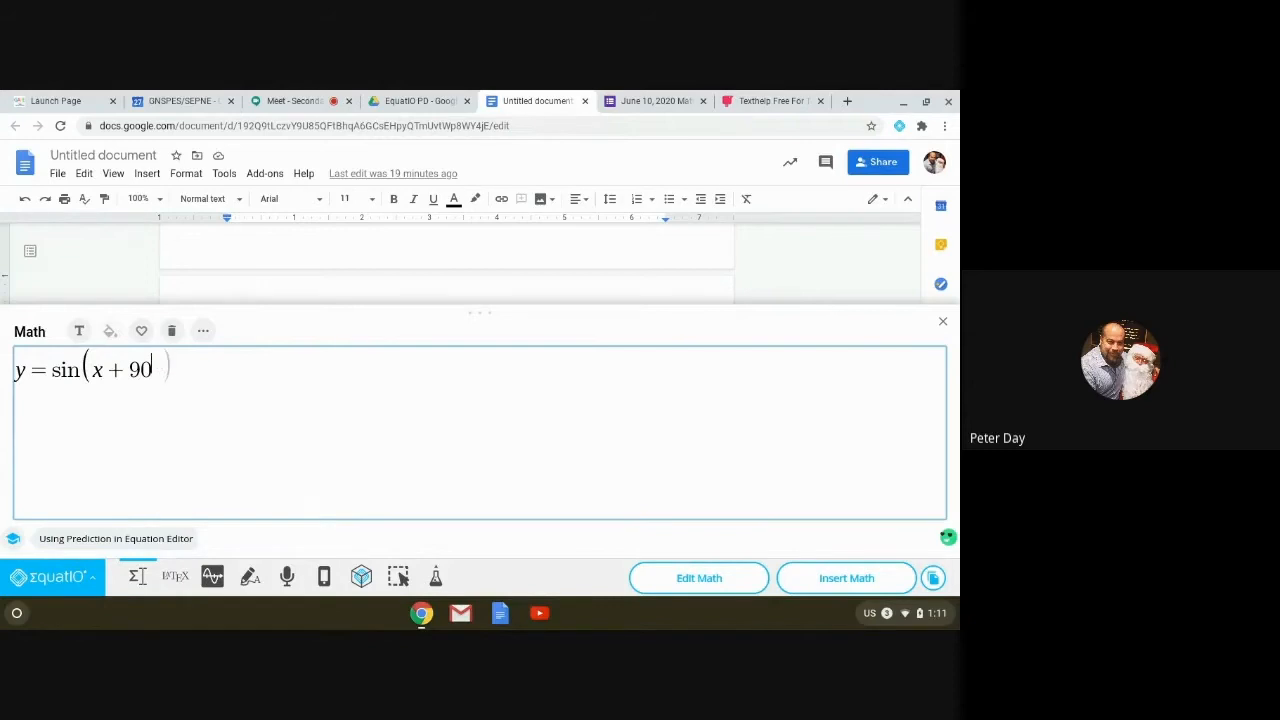
pyautogui.write('deg')
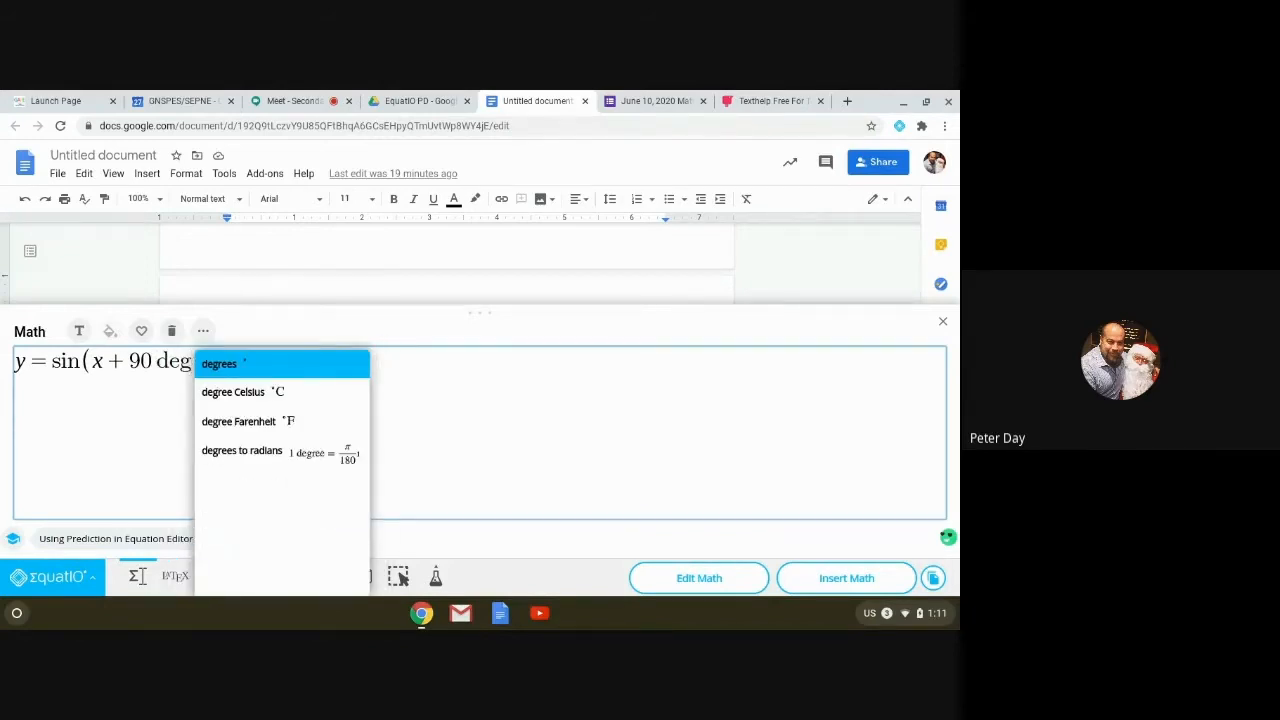
pyautogui.click(262, 361)
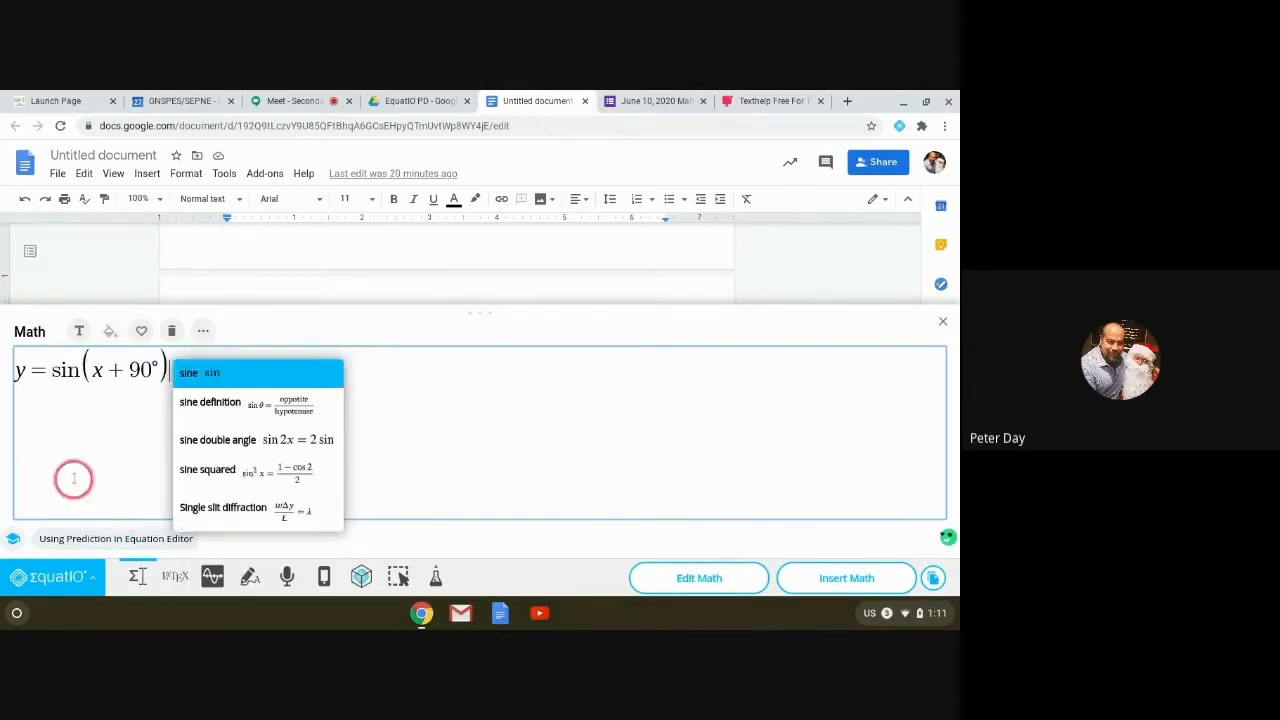
# Step: Select the whole sine equation and delete it
pyautogui.click(94, 456)
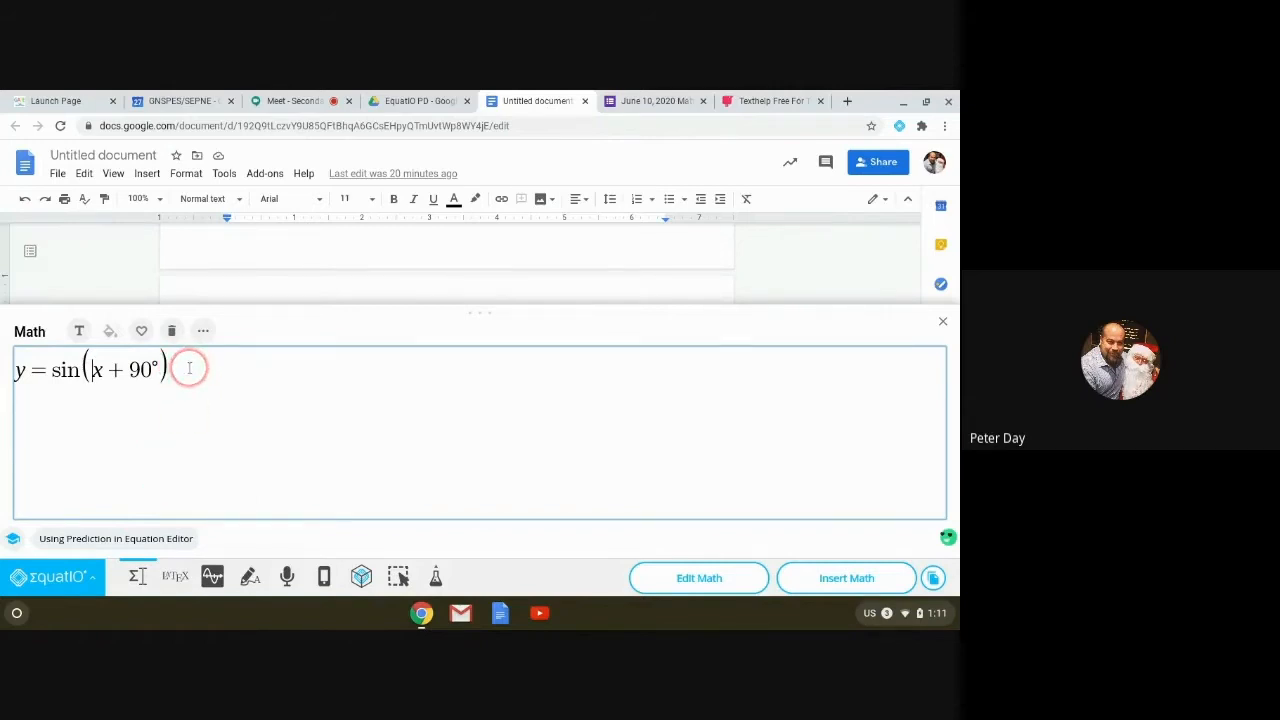
pyautogui.moveTo(189, 368); pyautogui.dragTo(15, 378)
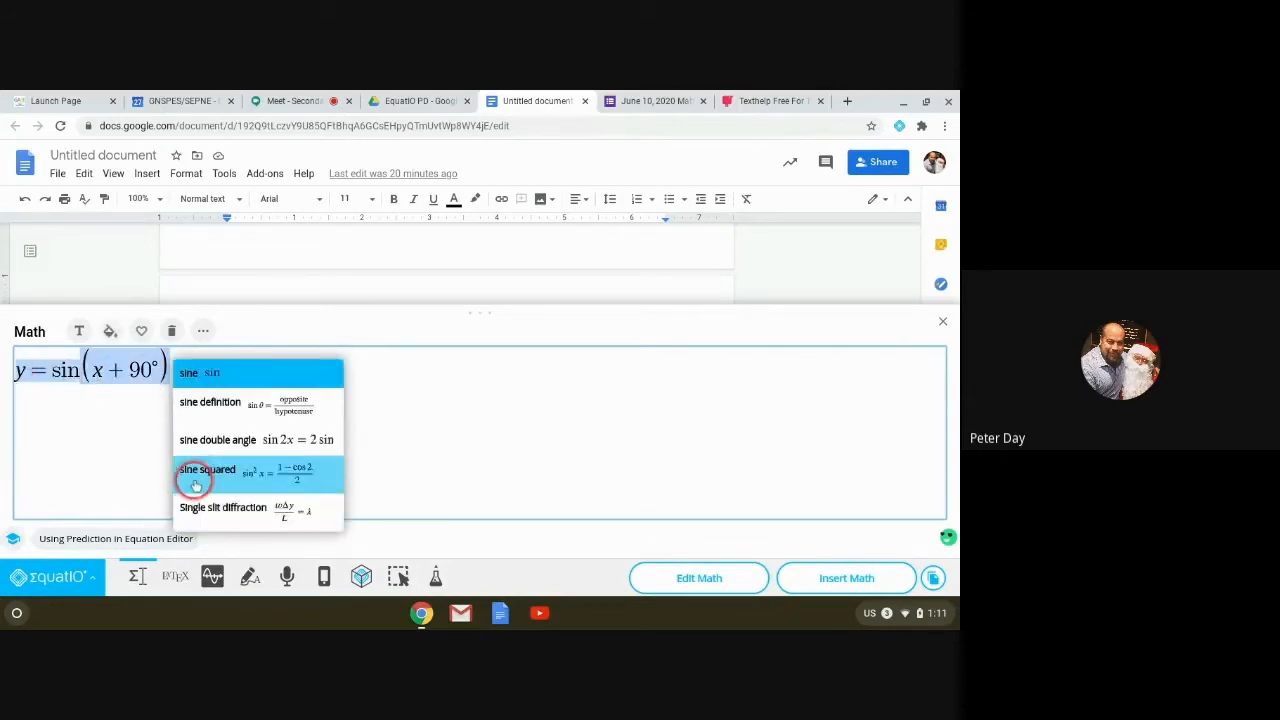
pyautogui.press('BackSpace')
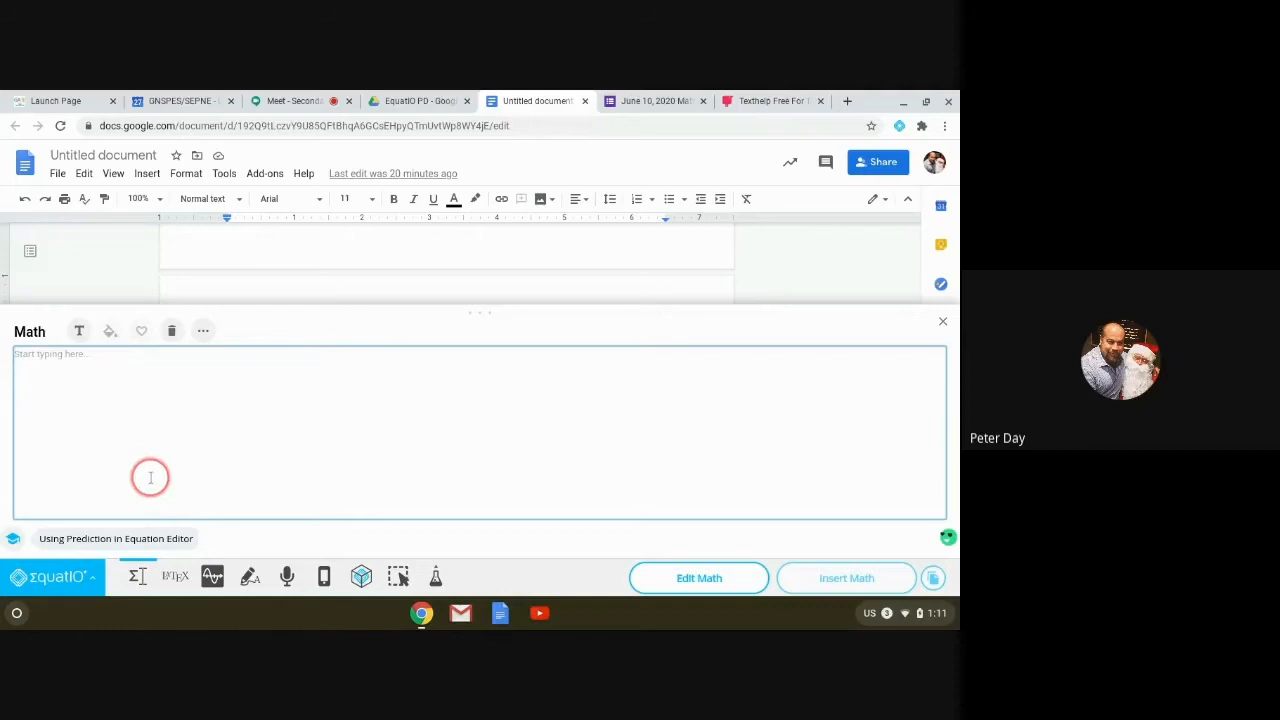
pyautogui.write('law')
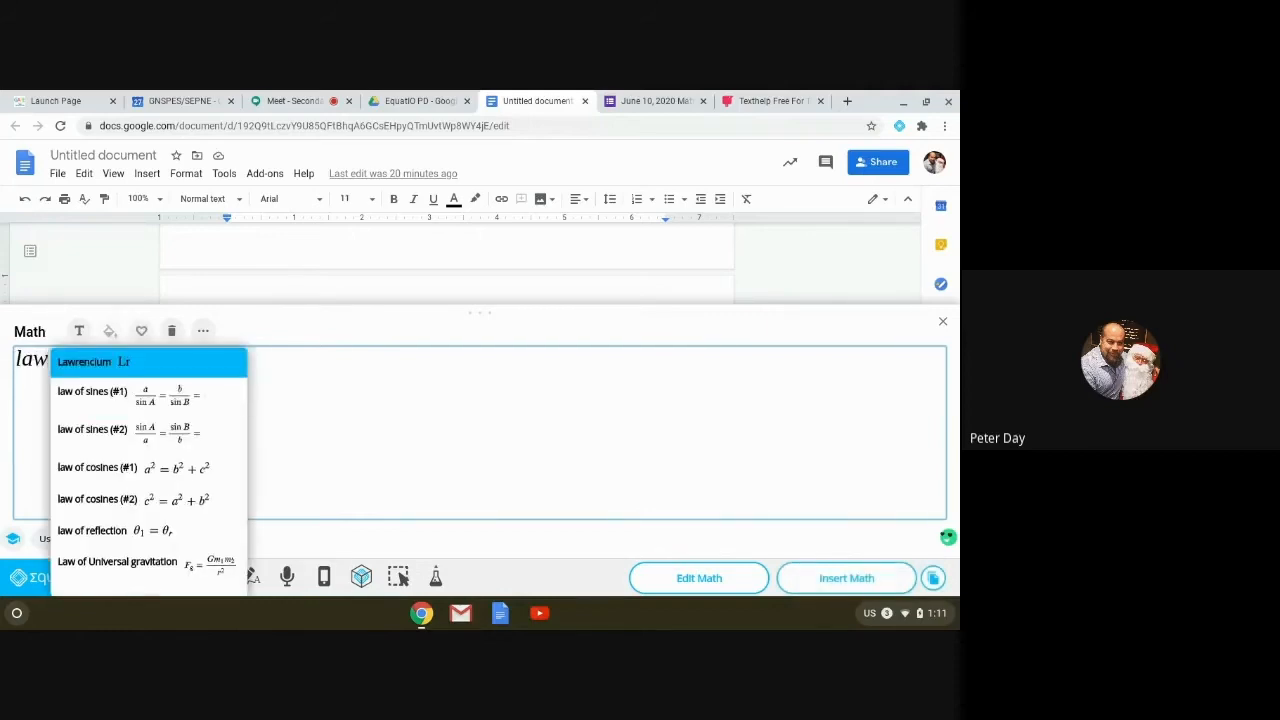
pyautogui.click(136, 393)
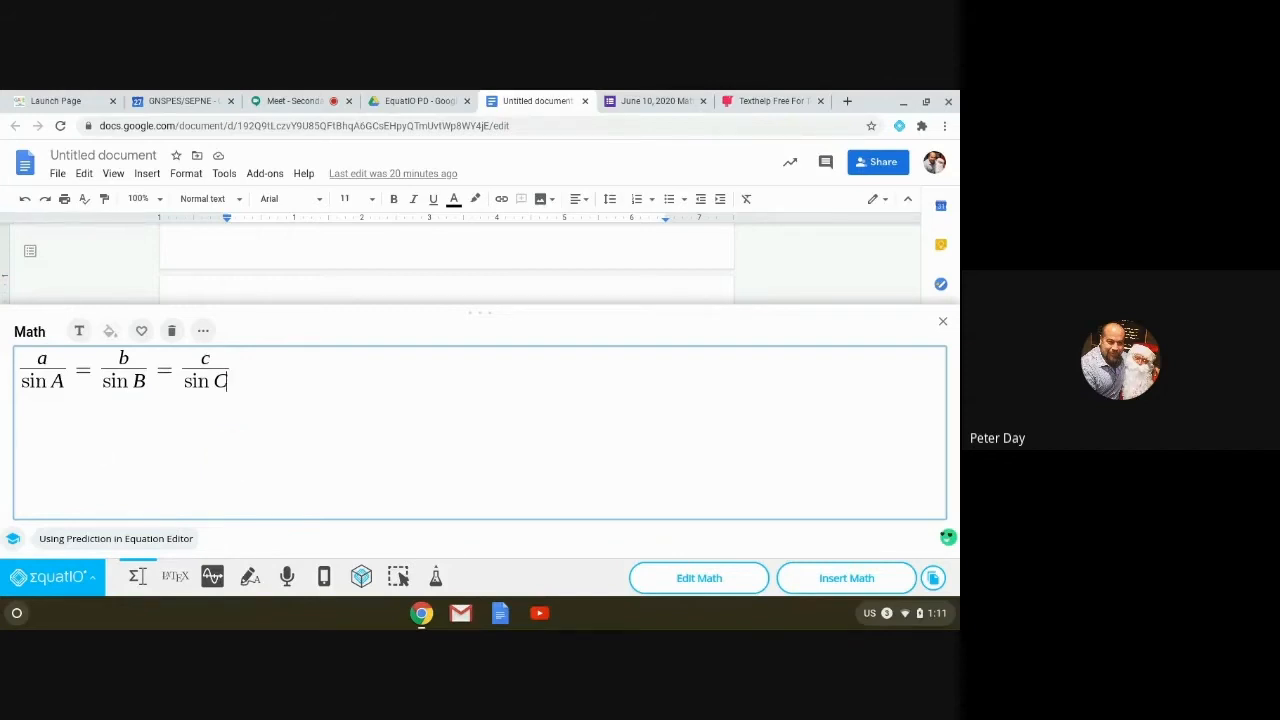
pyautogui.press('BackSpace')
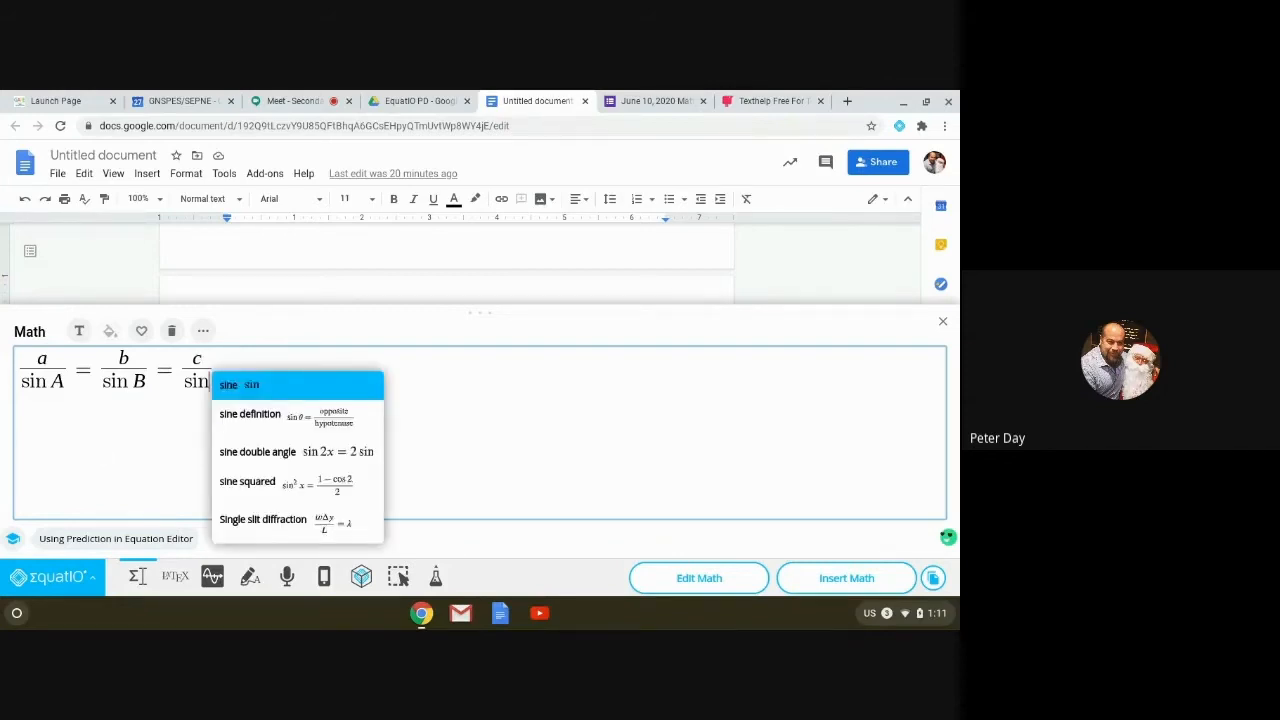
pyautogui.write('57d')
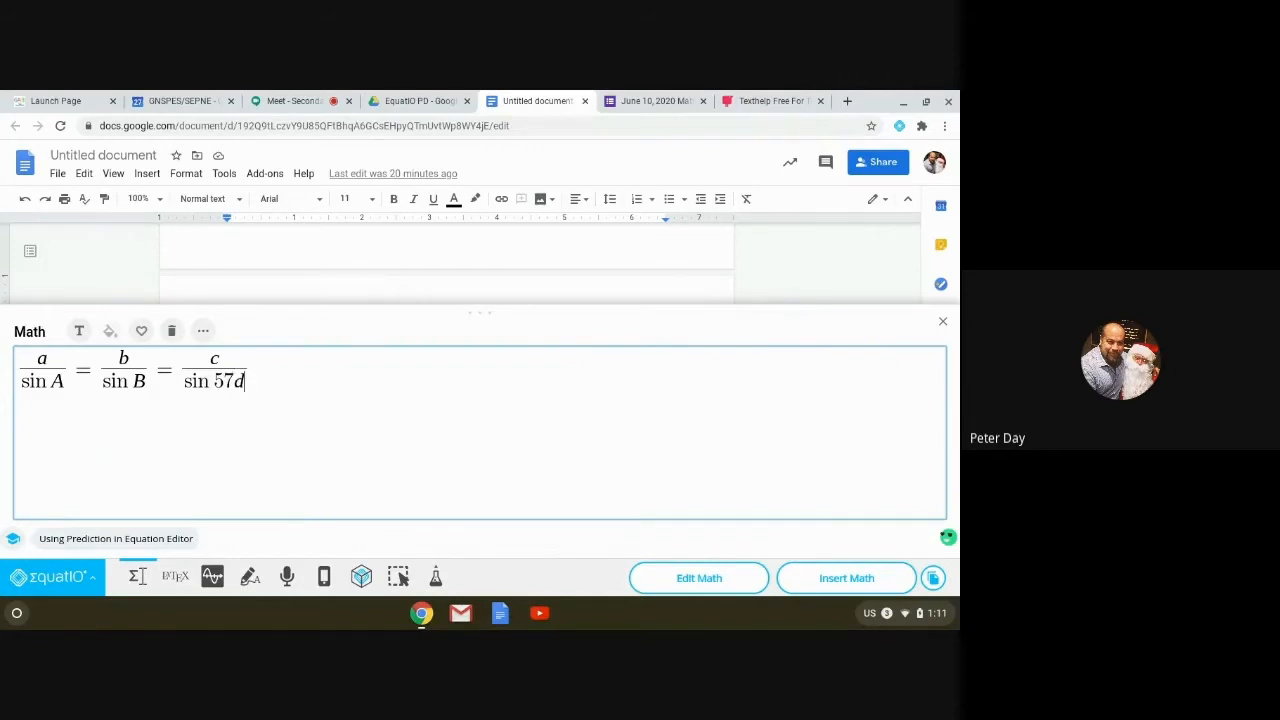
pyautogui.write('e')
pyautogui.press('Return')
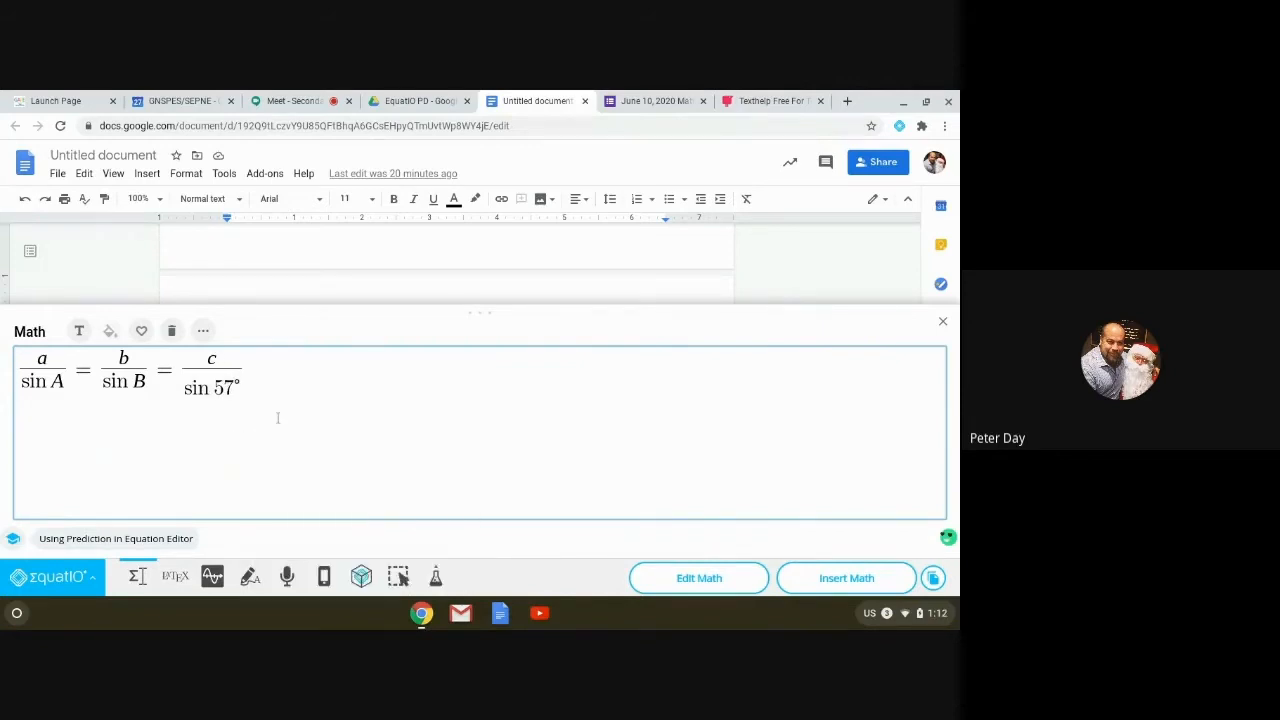
pyautogui.click(171, 333)
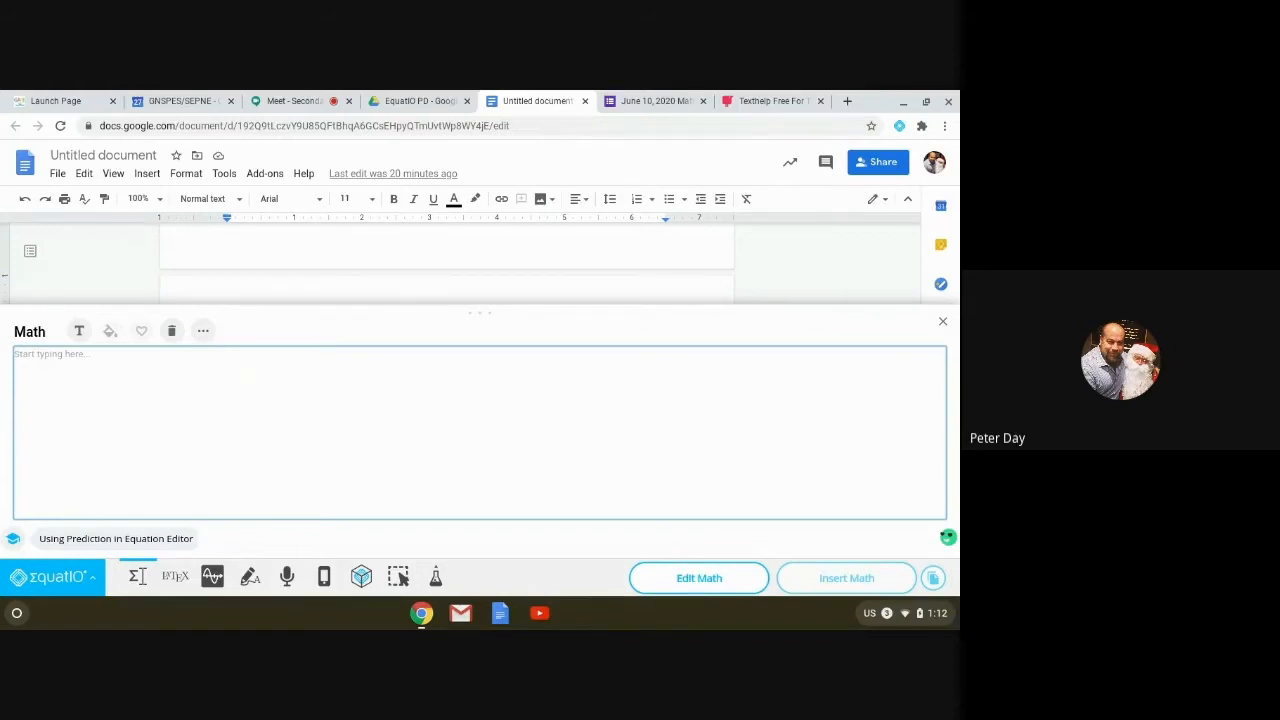
# Step: Enter CH₄ + O₂ → using the methane, oxygen and arrow-right predictions
pyautogui.write('methane')
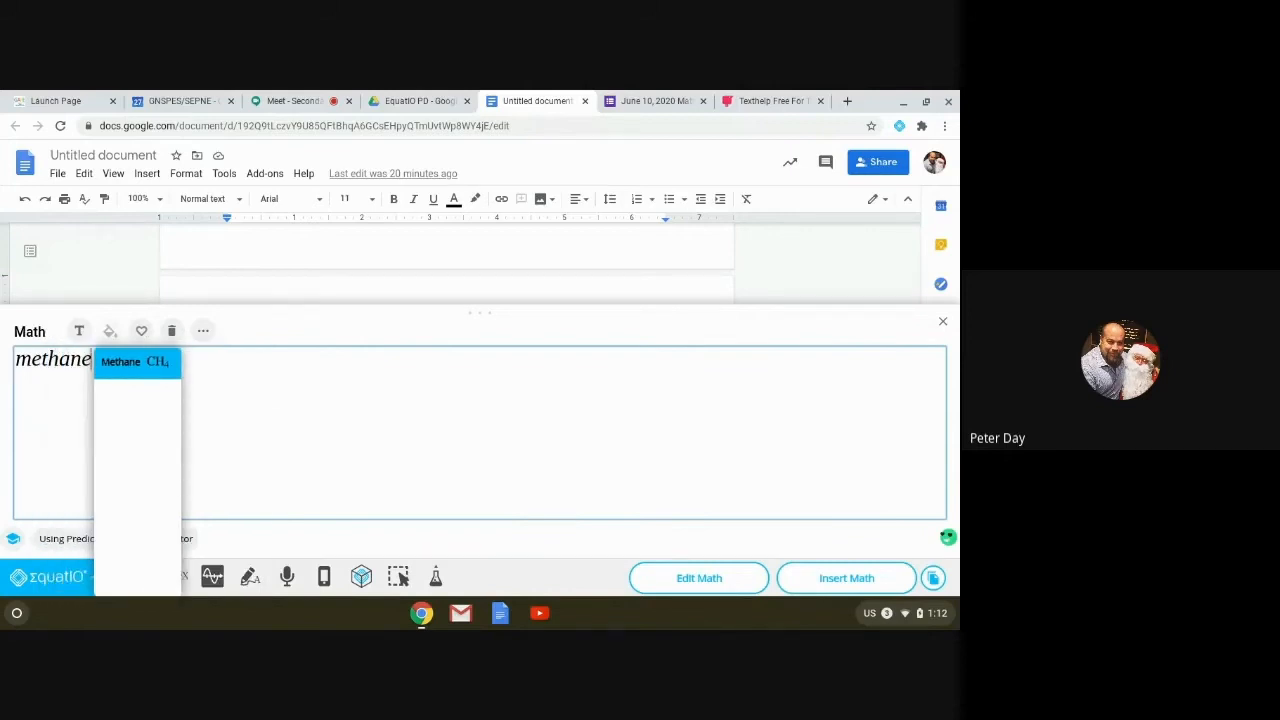
pyautogui.press('Return')
pyautogui.write('+')
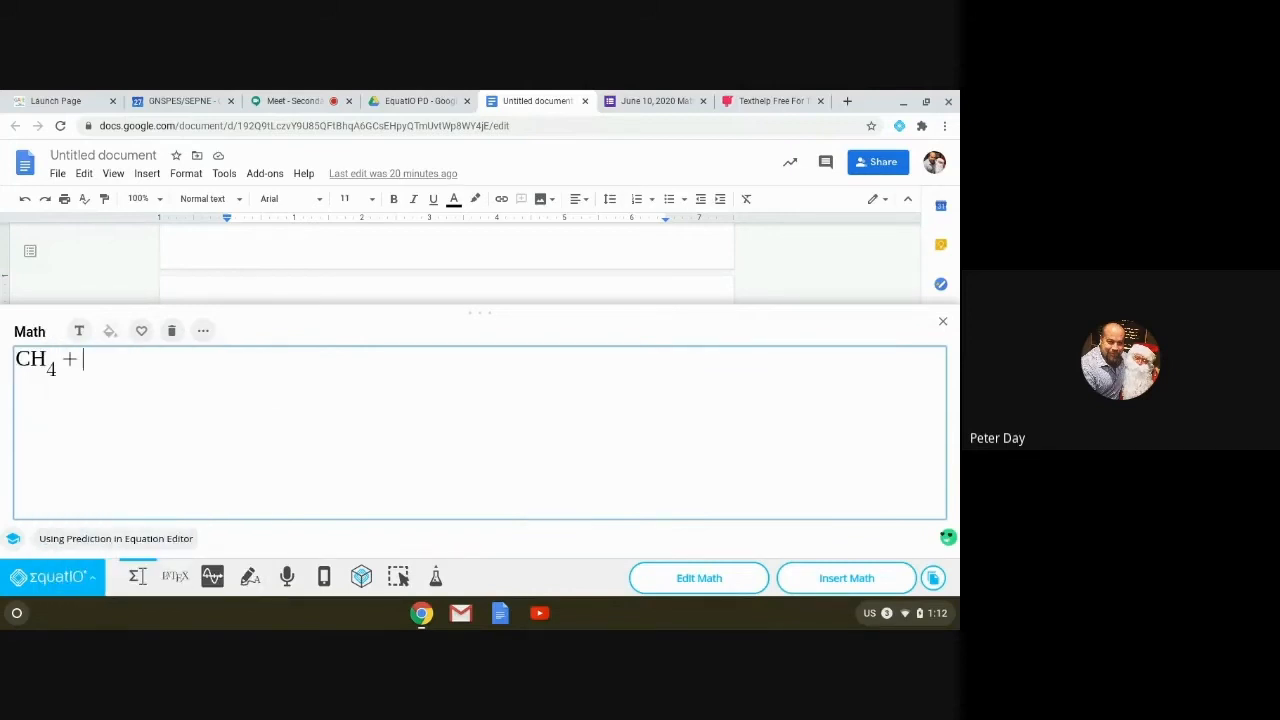
pyautogui.write('oxy')
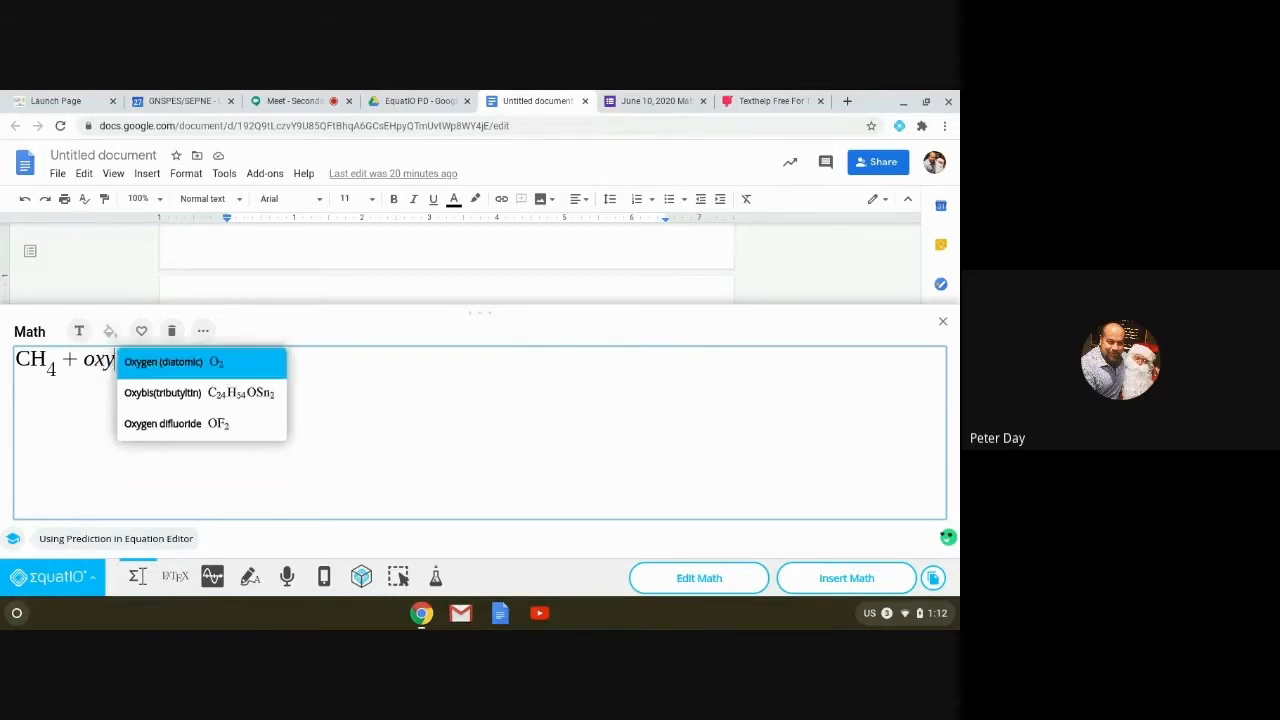
pyautogui.press('Return')
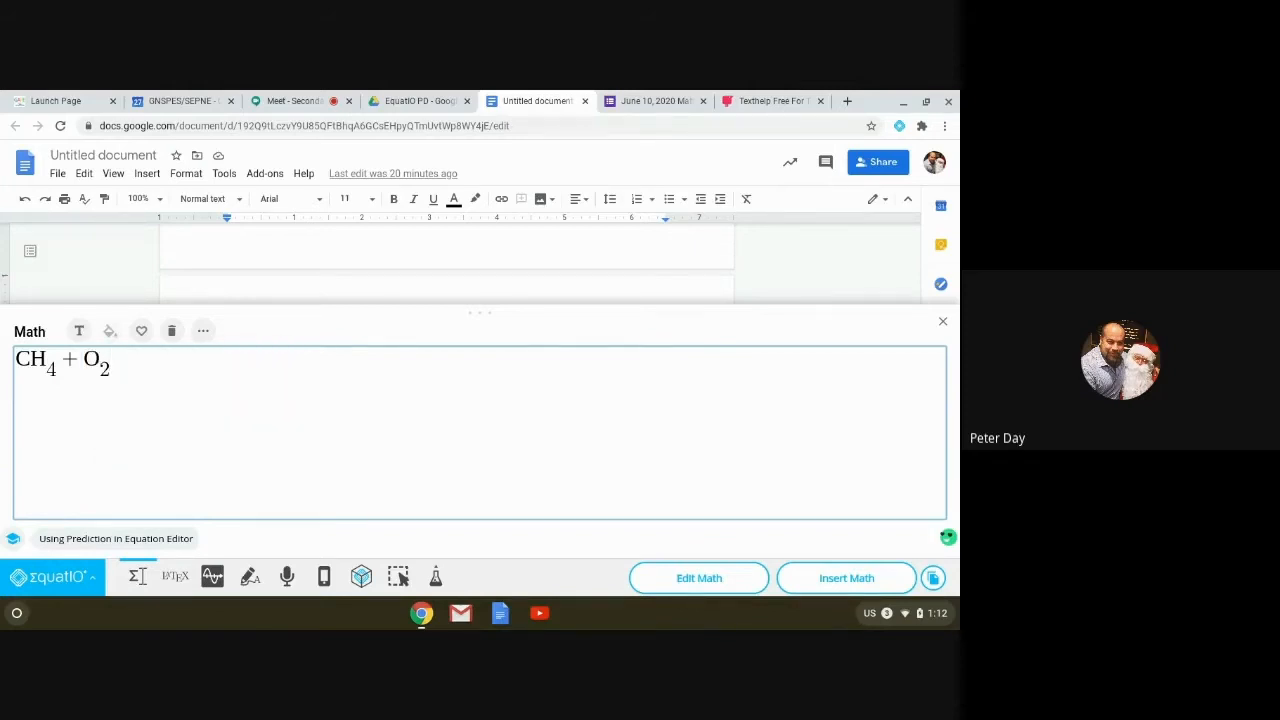
pyautogui.write('arr')
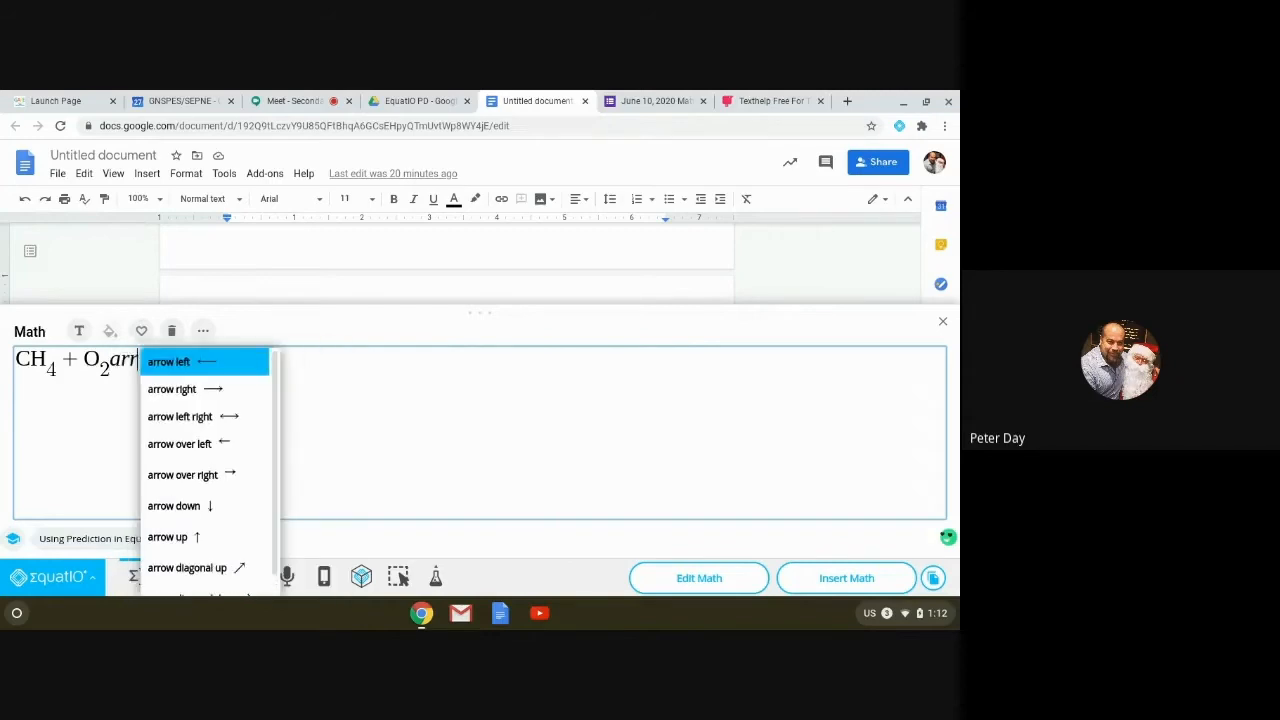
pyautogui.press('Down')
pyautogui.press('Return')
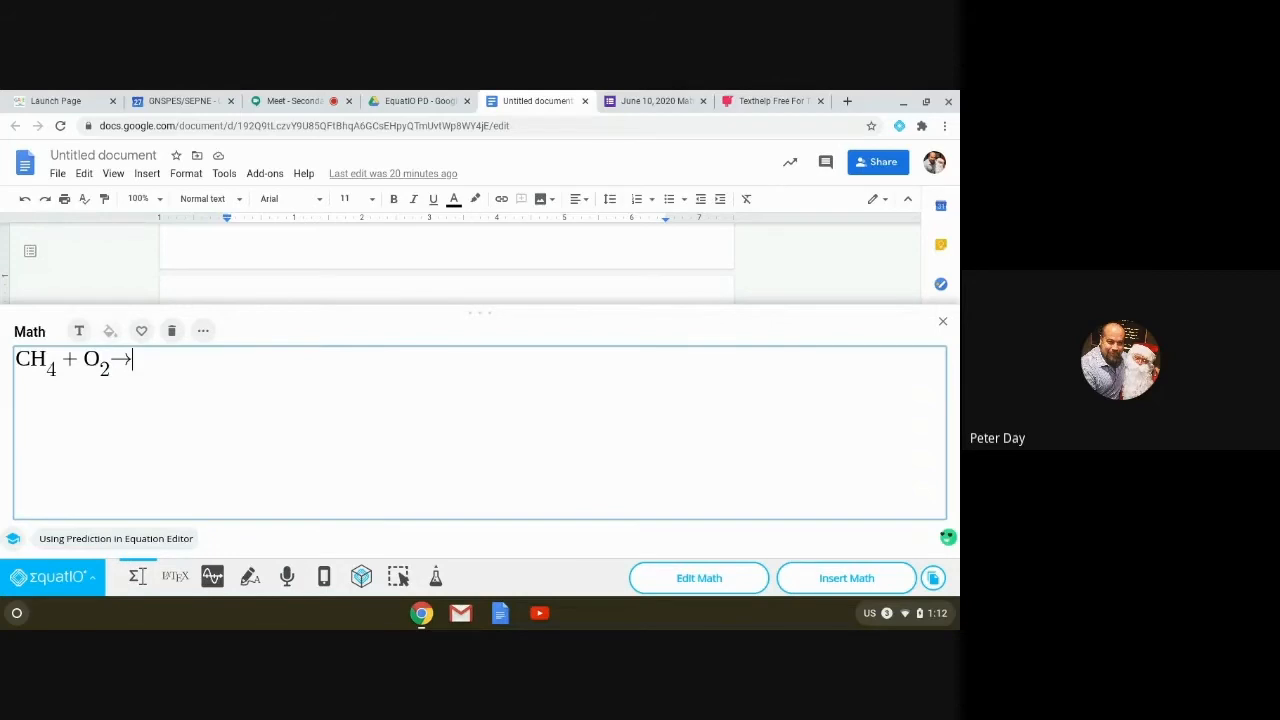
# Step: Add the products CO₂ + H₂O from the carbon dioxide and water predictions, then open EquatIO's menu
pyautogui.write('carbo')
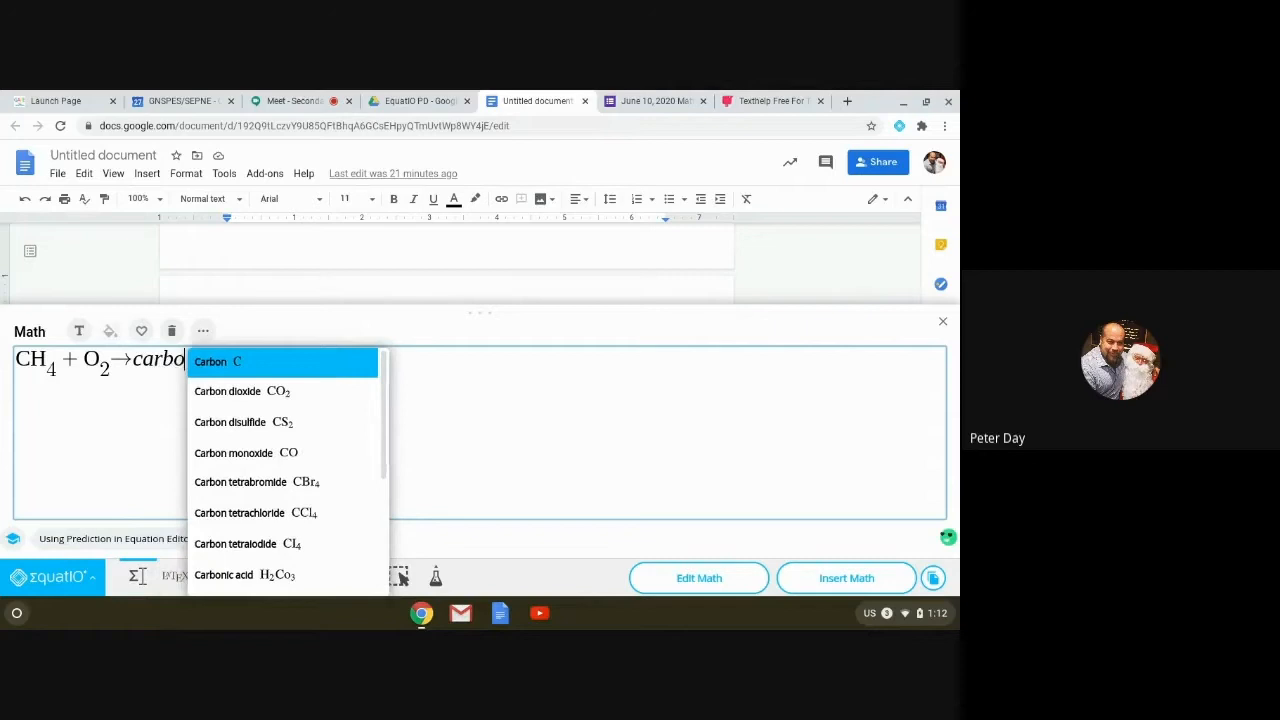
pyautogui.press('Down')
pyautogui.press('Return')
pyautogui.write('+')
pyautogui.write('water')
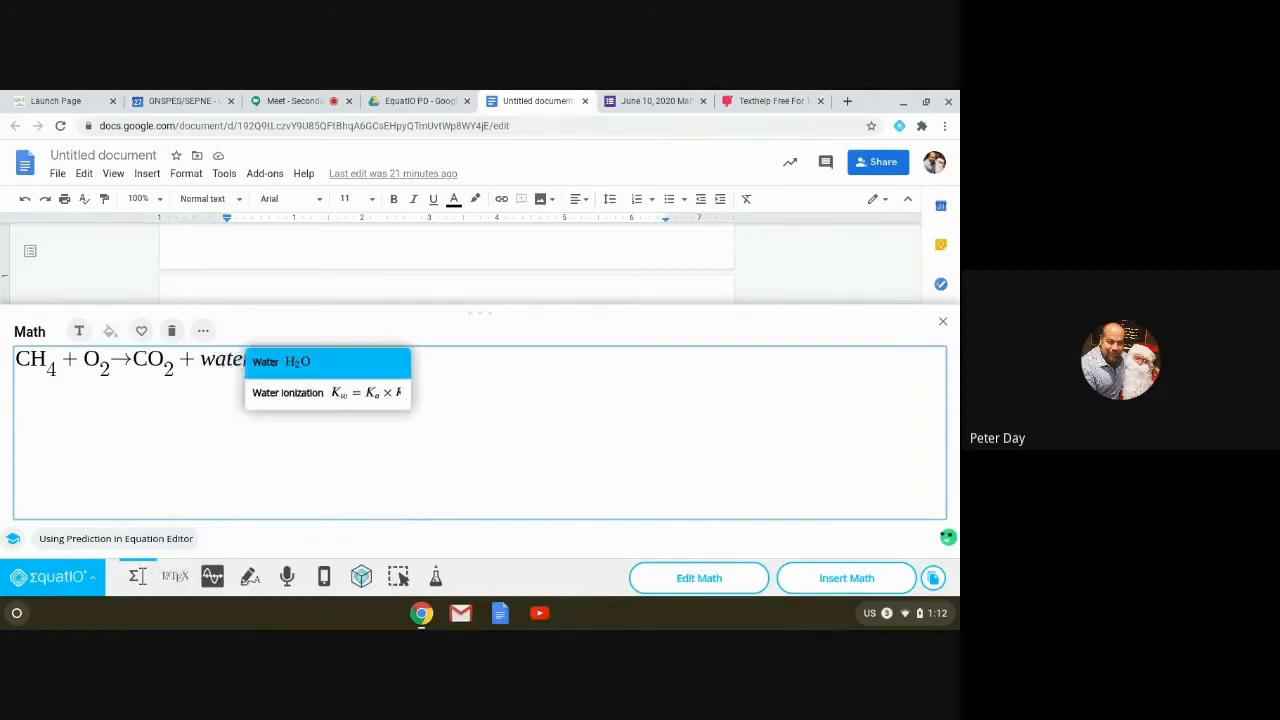
pyautogui.press('Return')
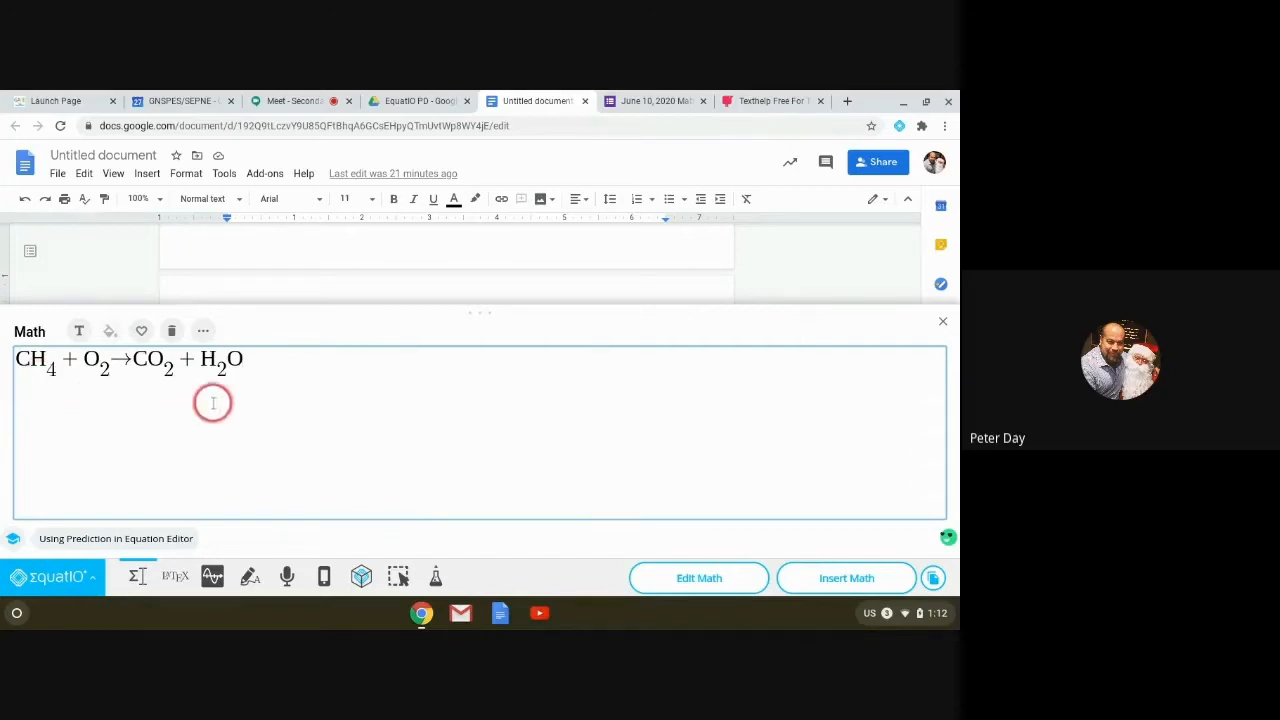
pyautogui.click(42, 578)
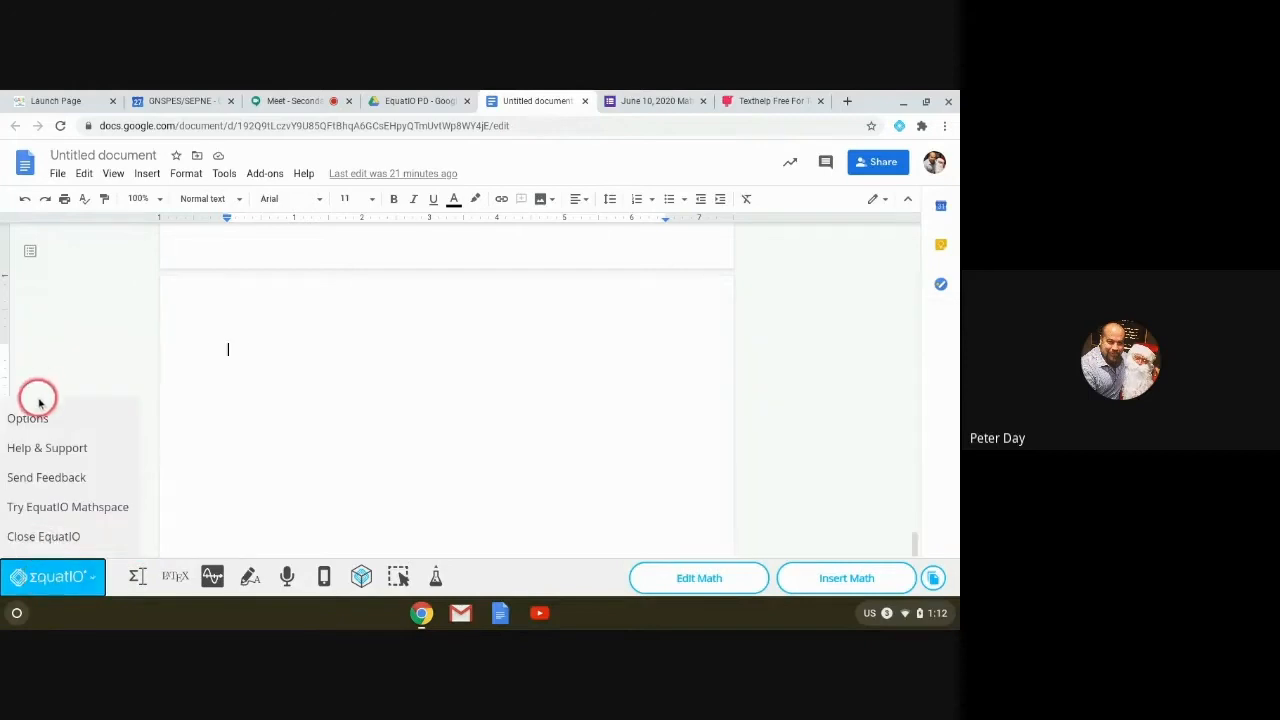
# Step: Look through EquatIO's Math Options and Toolbar Options settings, then return to the math editor
pyautogui.click(30, 420)
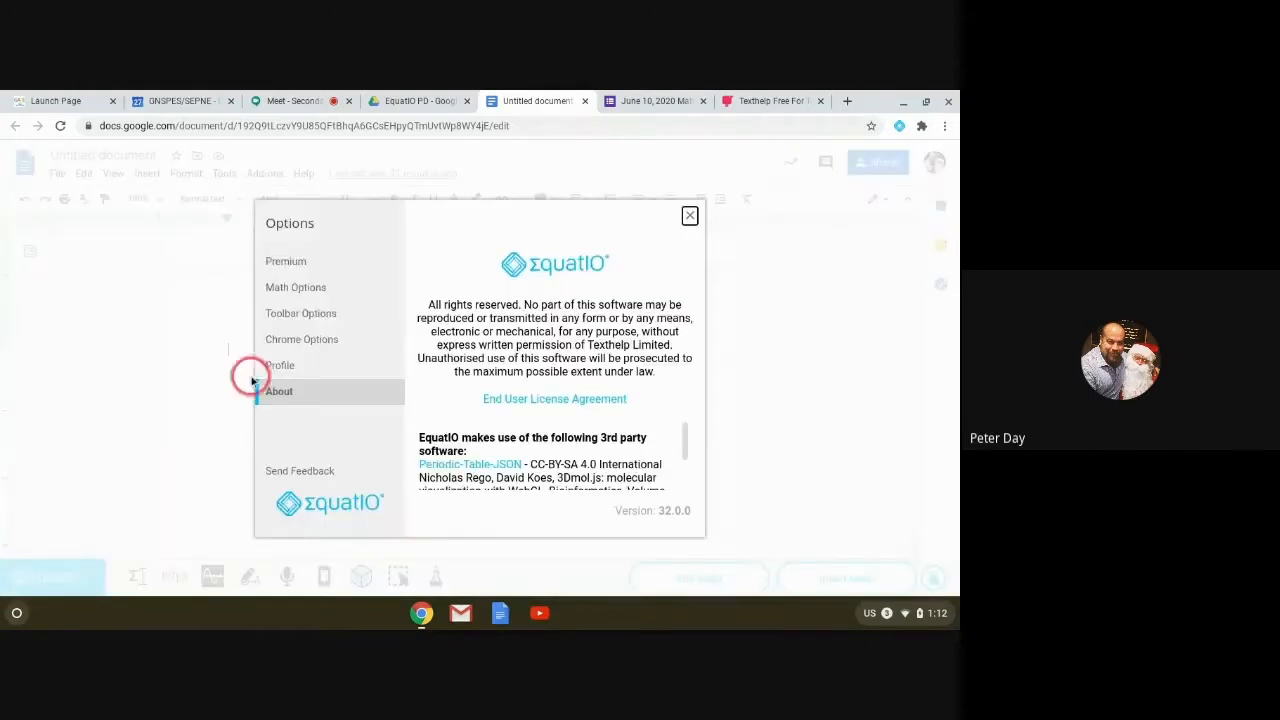
pyautogui.click(292, 290)
pyautogui.click(297, 313)
pyautogui.click(297, 287)
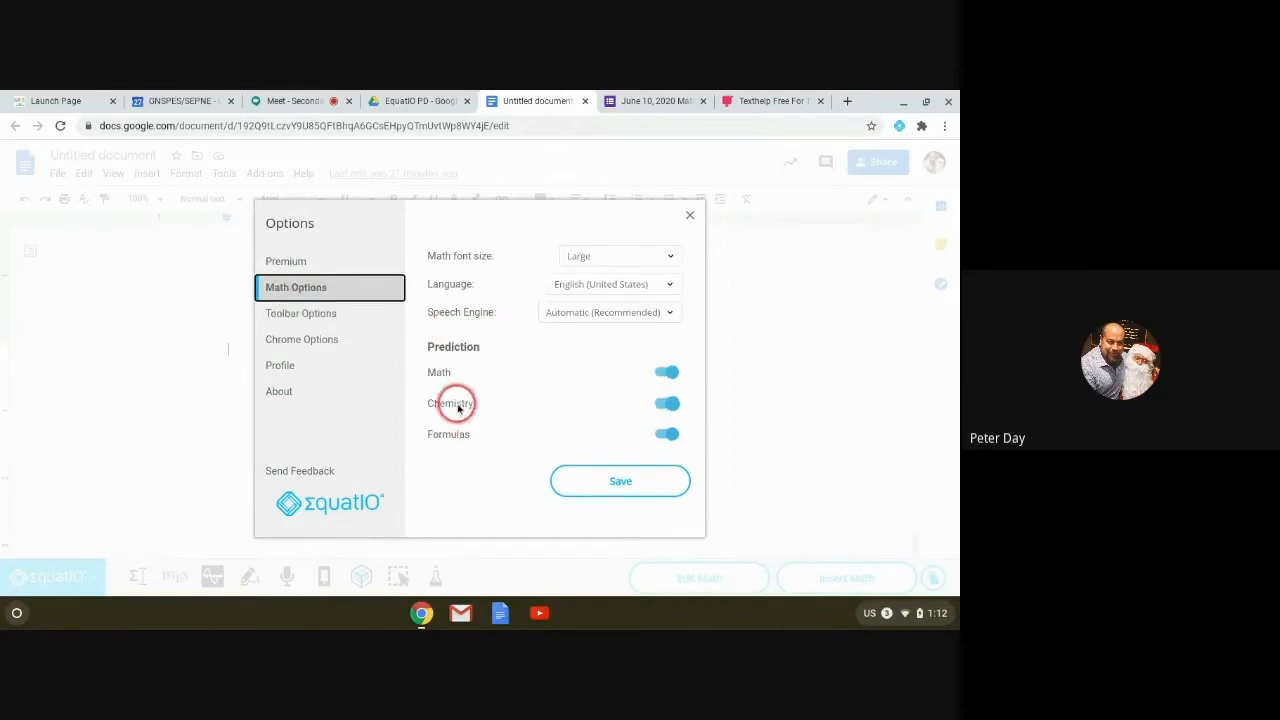
pyautogui.click(690, 213)
pyautogui.click(137, 576)
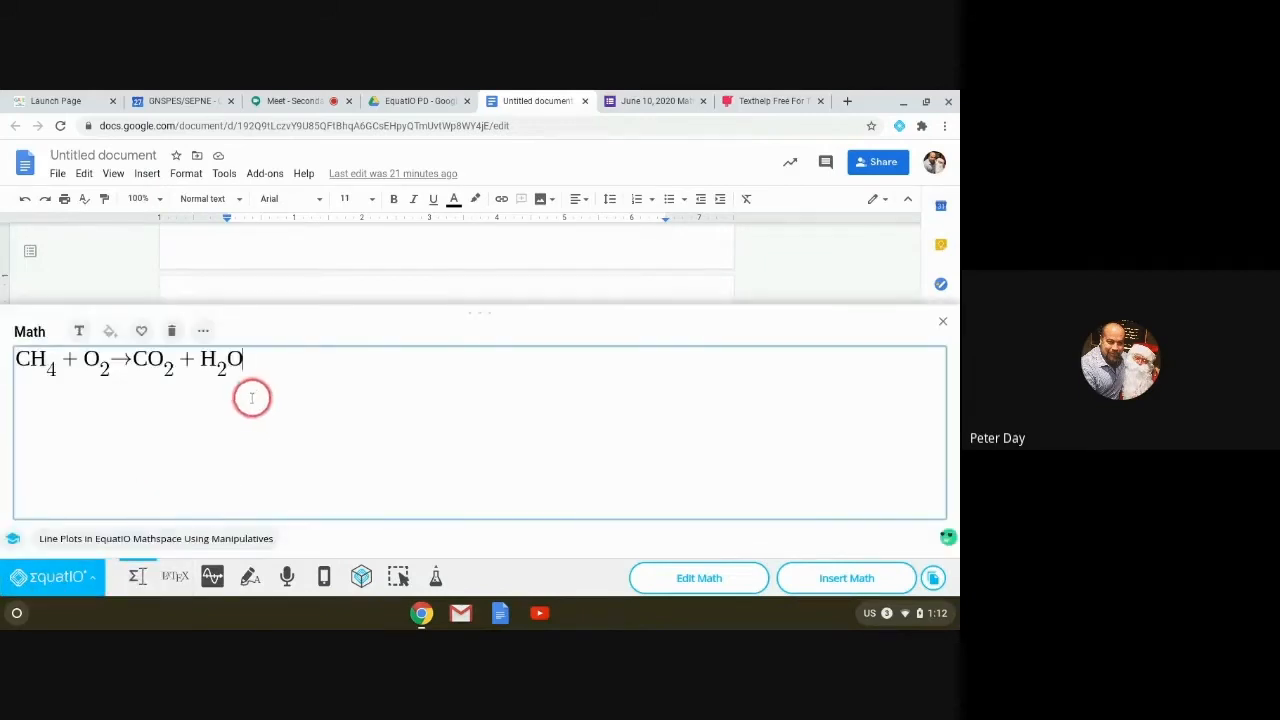
# Step: Replace the methane equation with y = −3x + 4 and start a −4 working line
pyautogui.click(172, 333)
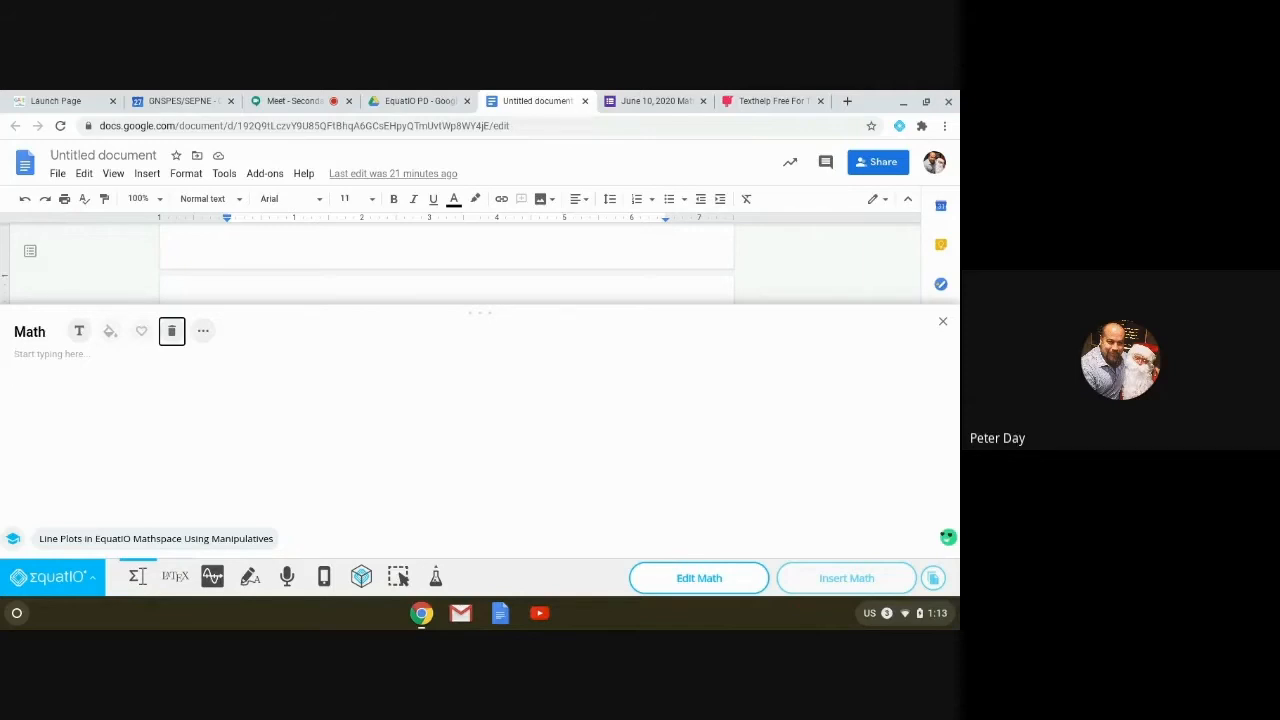
pyautogui.click(43, 358)
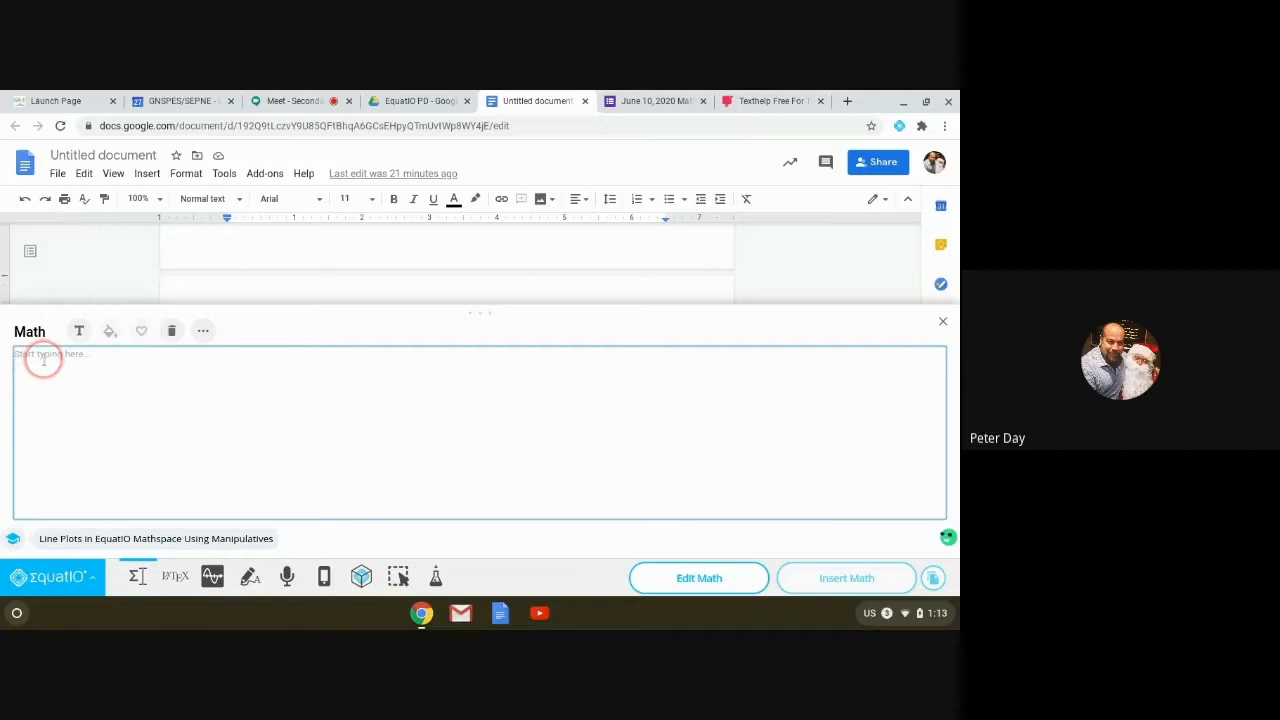
pyautogui.write('y=-3x+4')
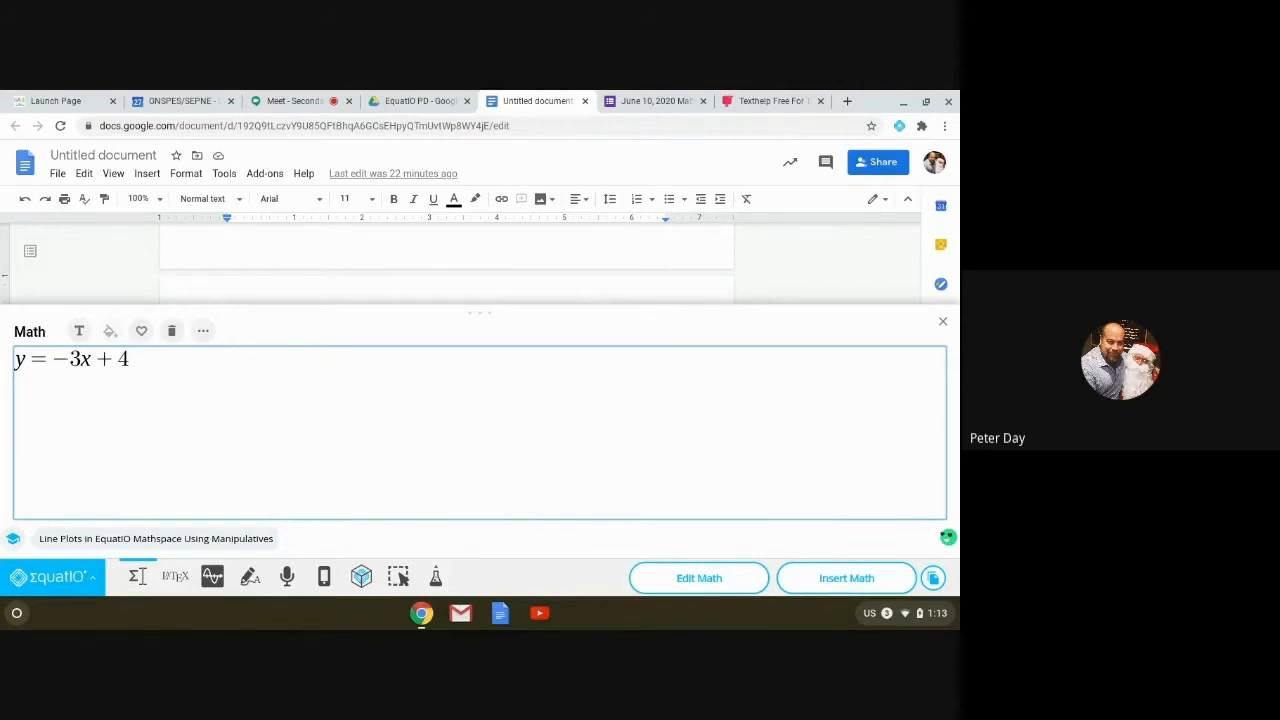
pyautogui.press('Return')
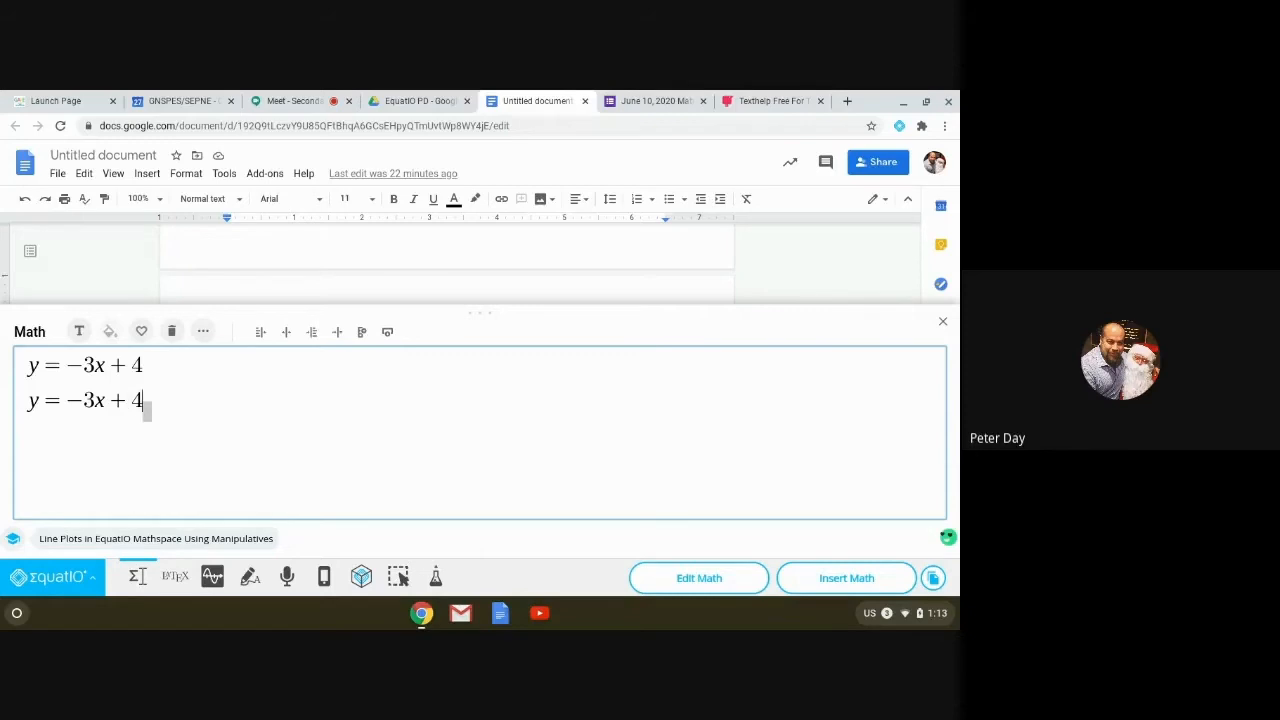
pyautogui.write('-')
pyautogui.write('4')
pyautogui.press('Left')
pyautogui.press('Left')
pyautogui.press('Left')
pyautogui.press('Left')
pyautogui.press('Left')
pyautogui.press('Left')
pyautogui.press('Left')
pyautogui.press('Left')
pyautogui.write('- 4')
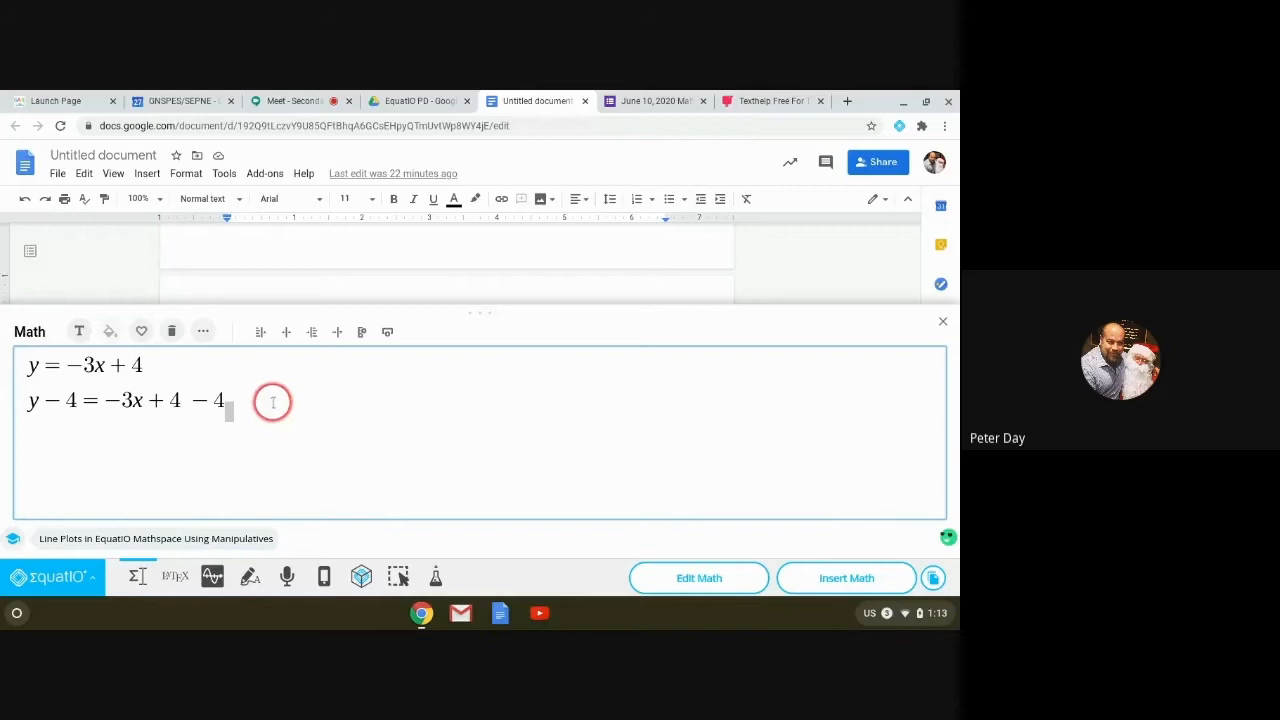
# Step: Delete all equations and reopen the now-empty math editor
pyautogui.click(171, 332)
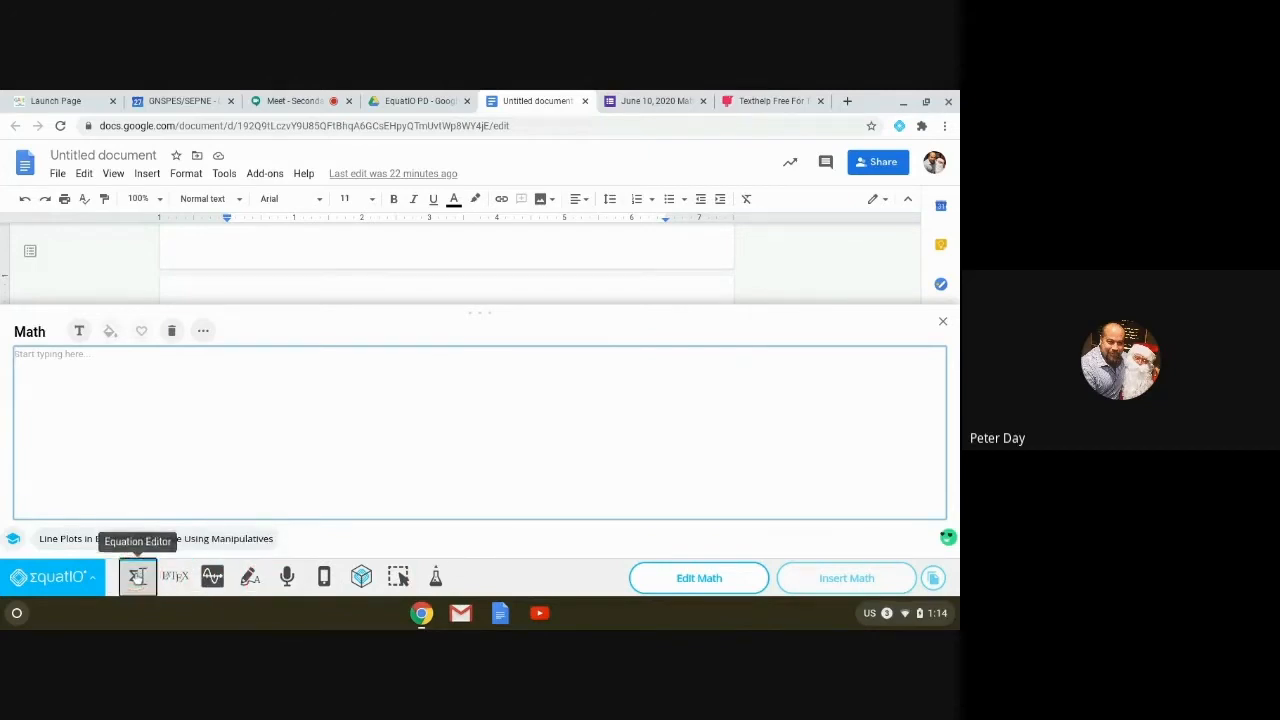
pyautogui.click(137, 577)
pyautogui.click(137, 577)
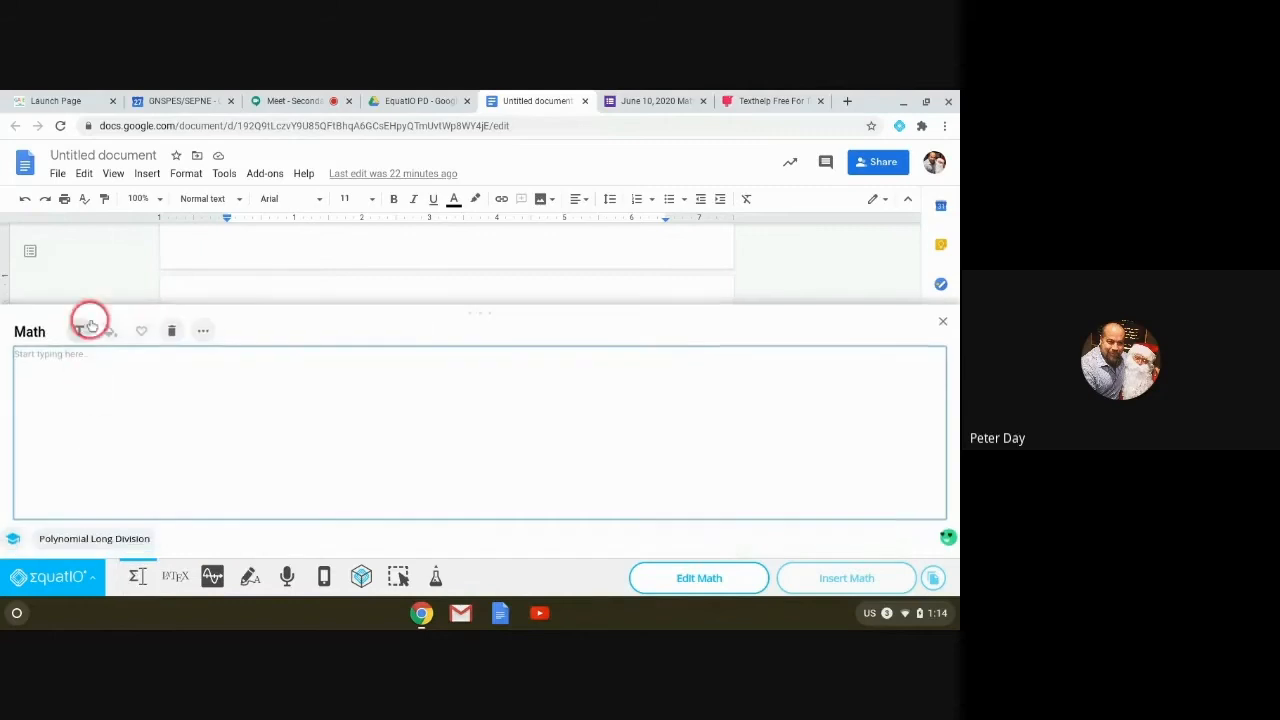
# Step: Open the More palette's General tab, then browse the π Symbols list of math symbols
pyautogui.click(204, 332)
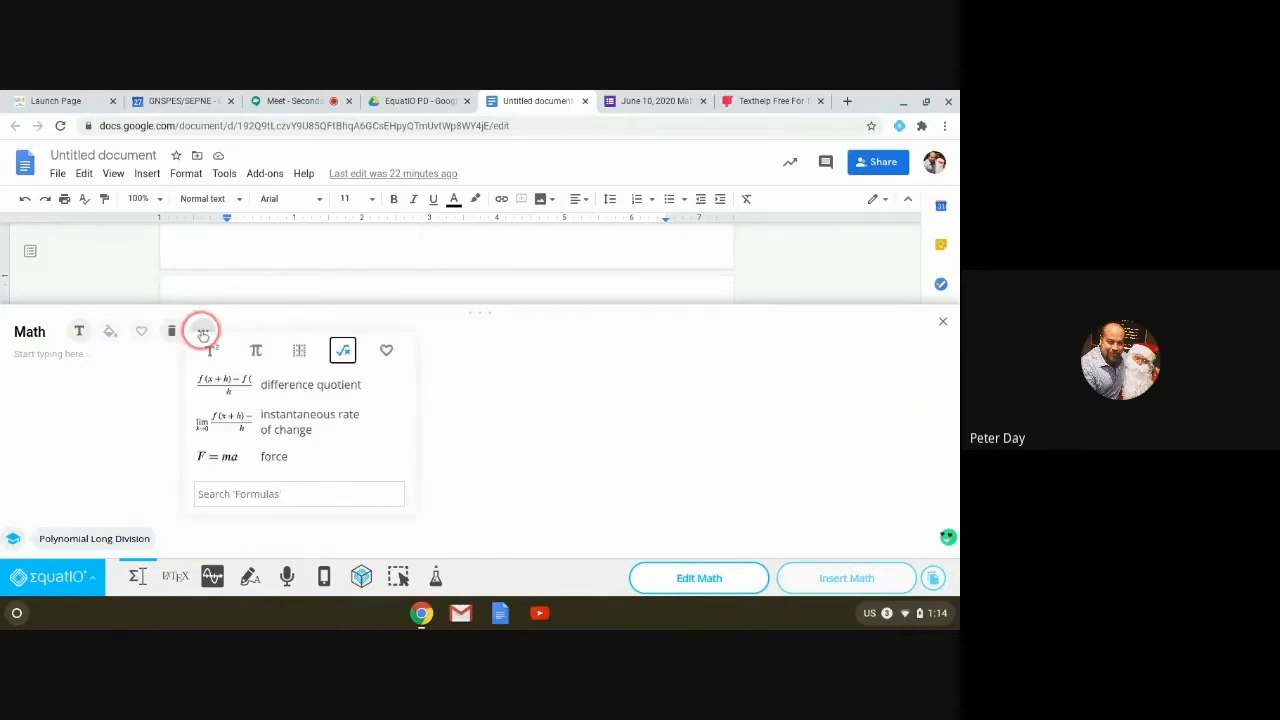
pyautogui.click(213, 353)
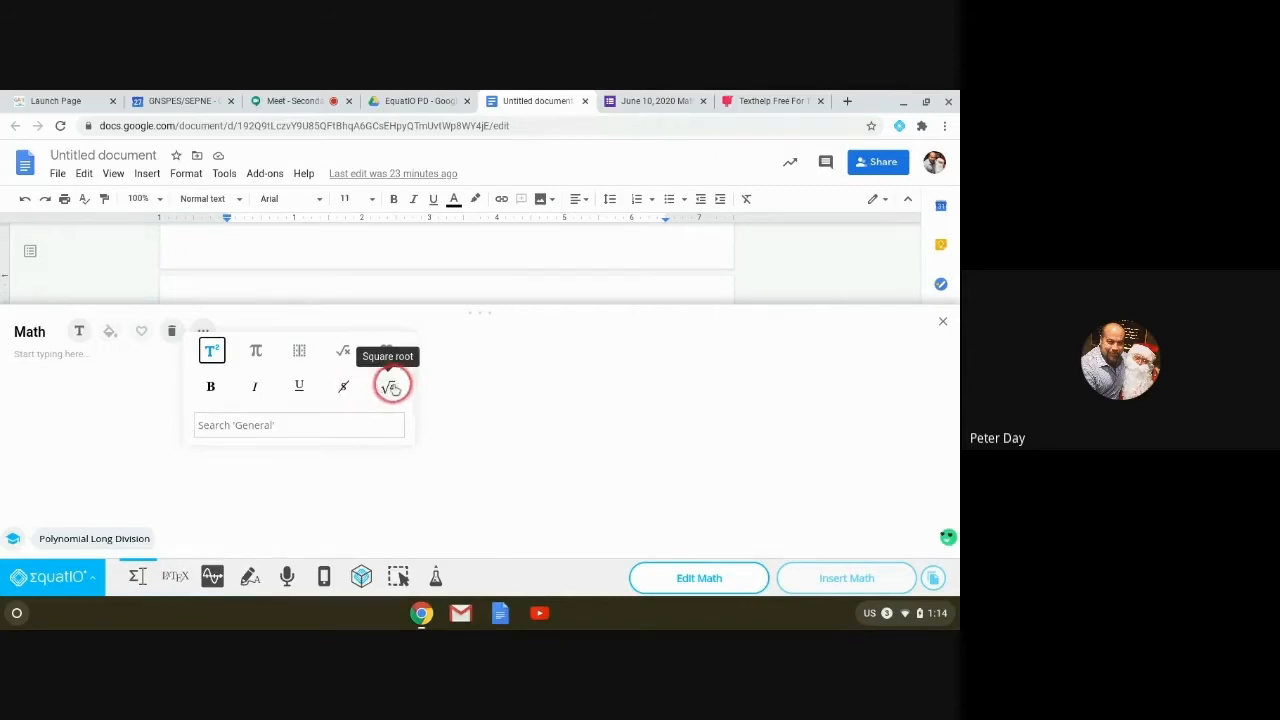
pyautogui.click(256, 350)
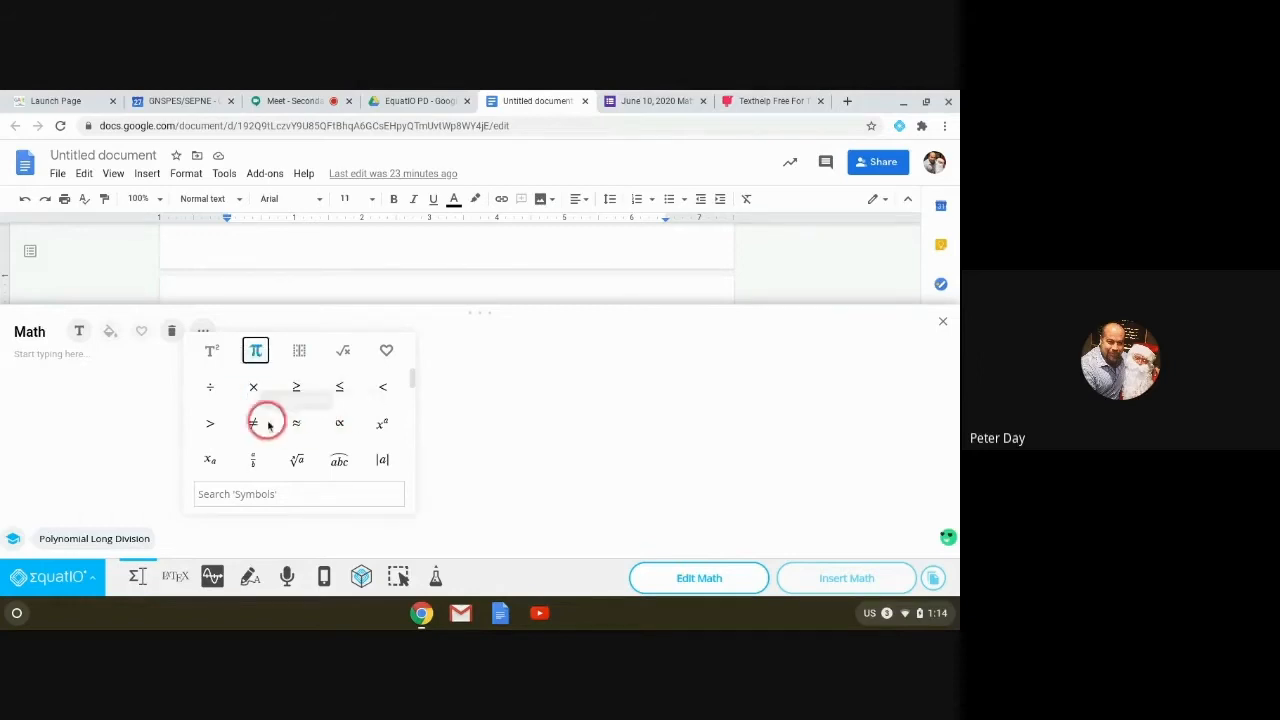
pyautogui.scroll(-1, 254, 420)
pyautogui.scroll(-1, 255, 425)
pyautogui.scroll(1, 304, 406)
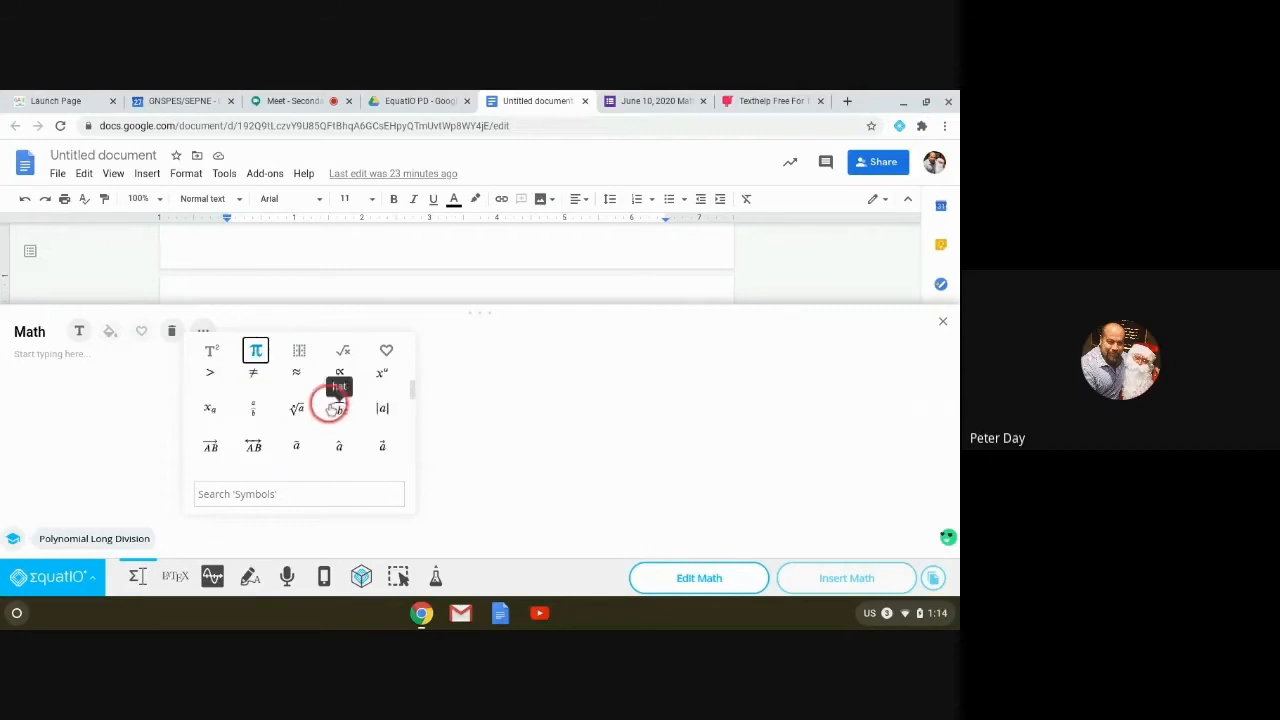
pyautogui.scroll(-3, 290, 438)
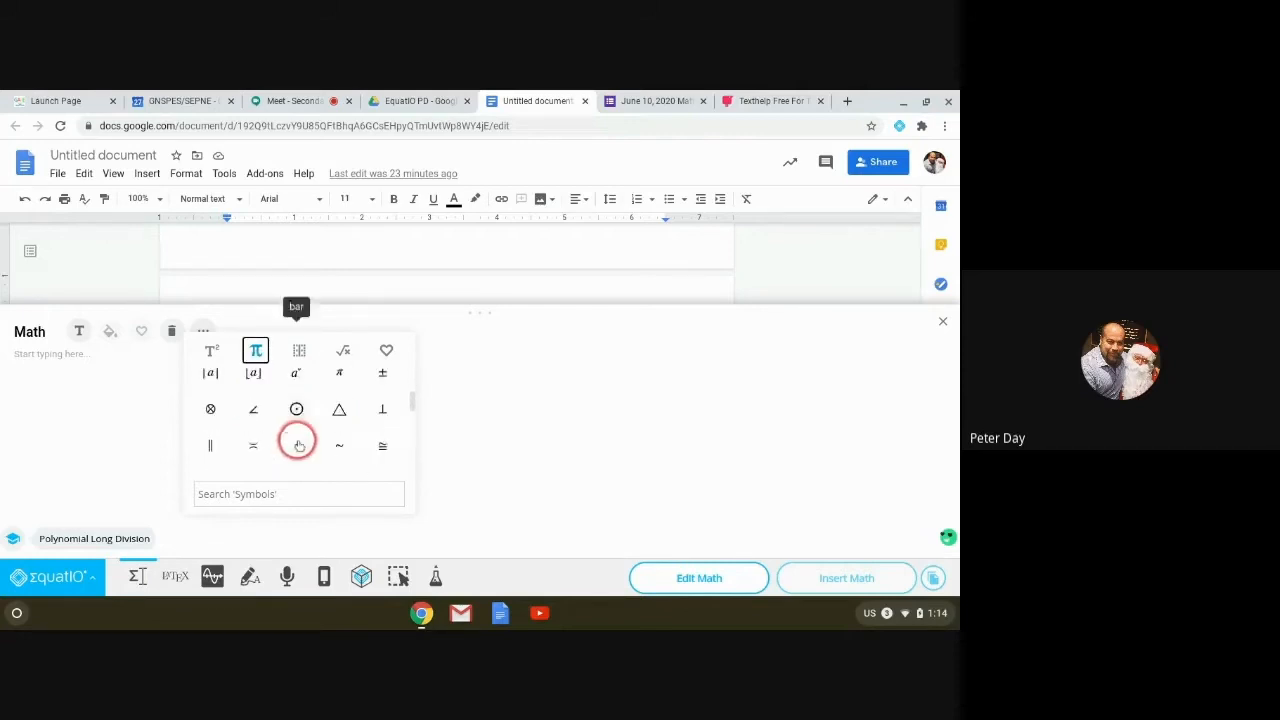
pyautogui.scroll(1, 262, 416)
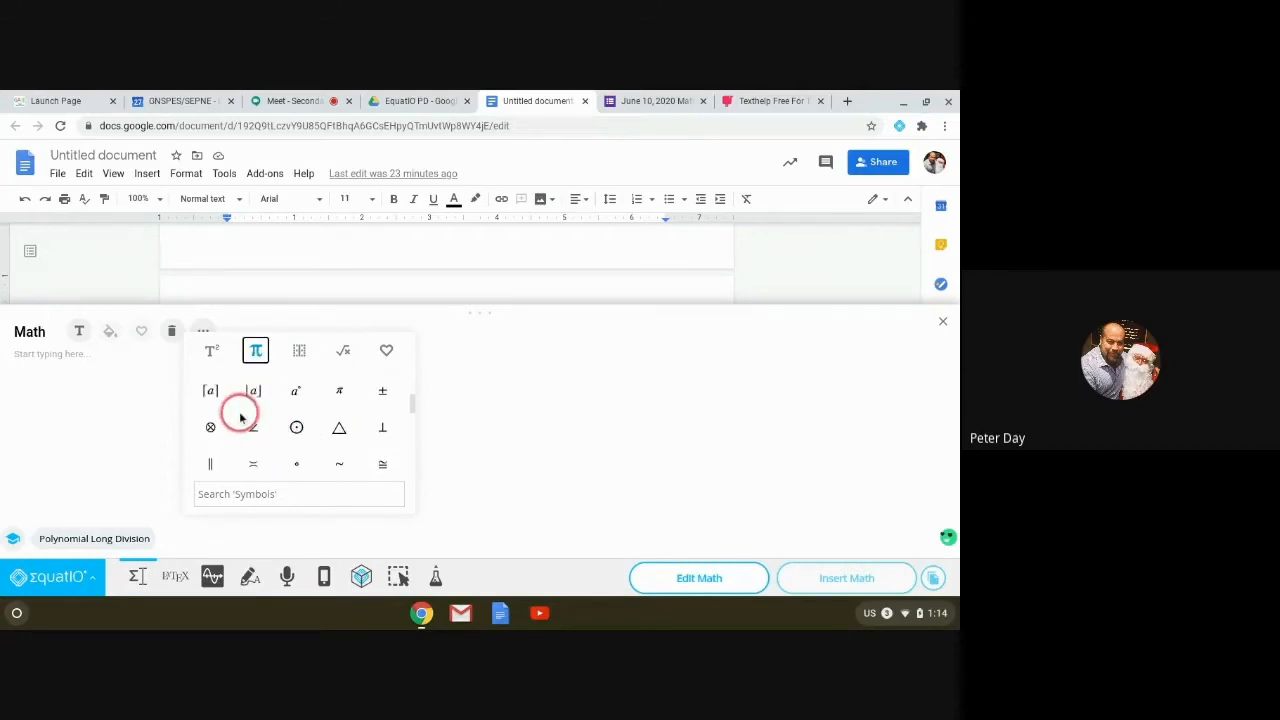
pyautogui.scroll(-2, 241, 419)
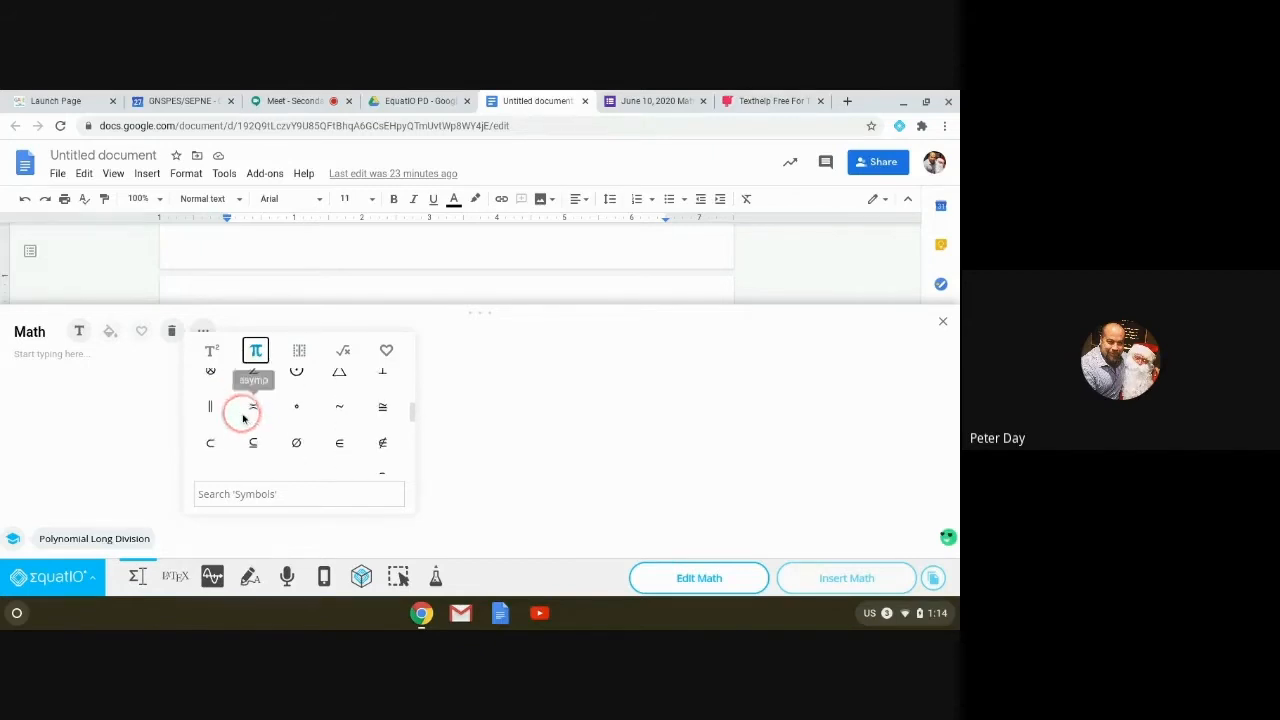
pyautogui.scroll(-3, 243, 418)
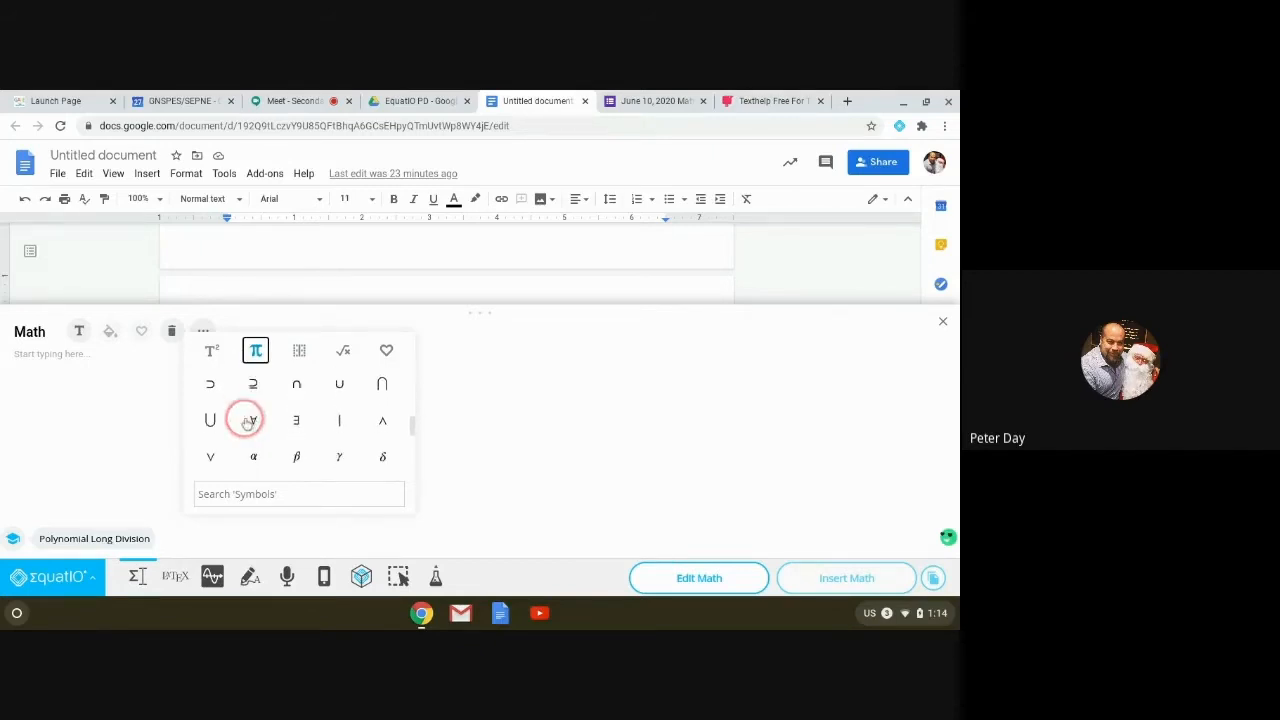
# Step: Switch the More popup to the Layout templates and insert Long division
pyautogui.click(300, 353)
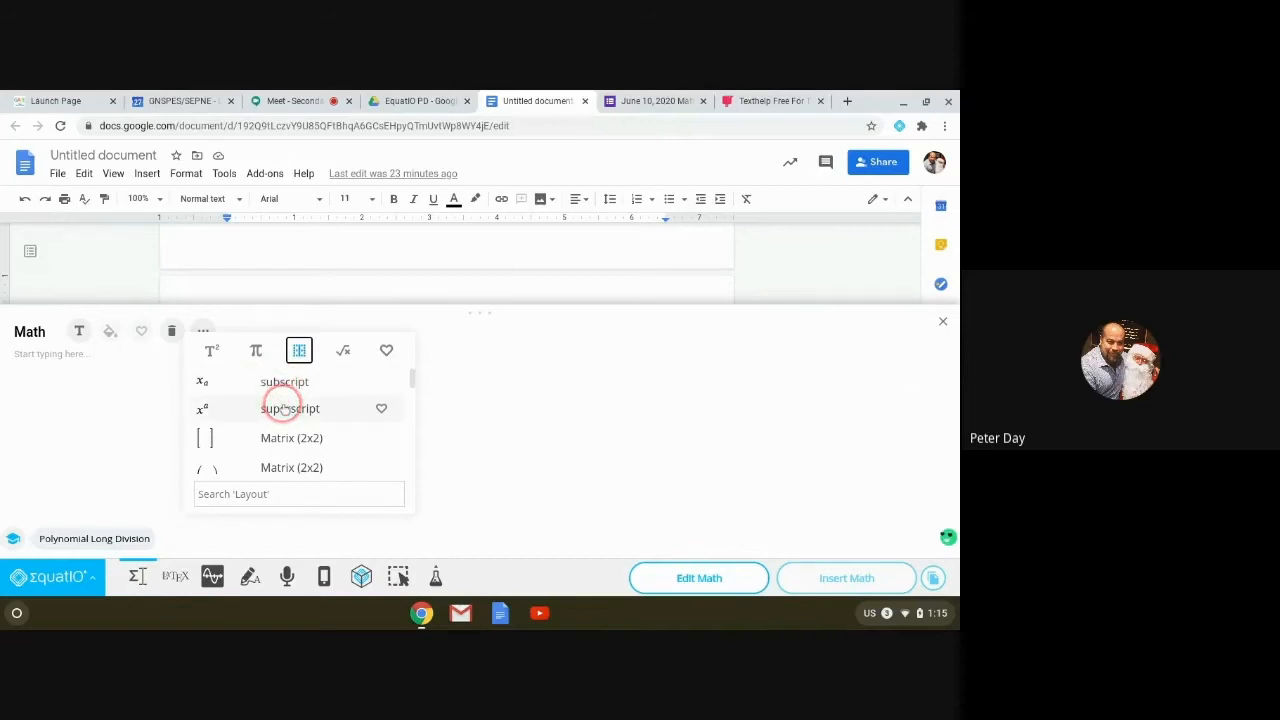
pyautogui.scroll(-1, 283, 405)
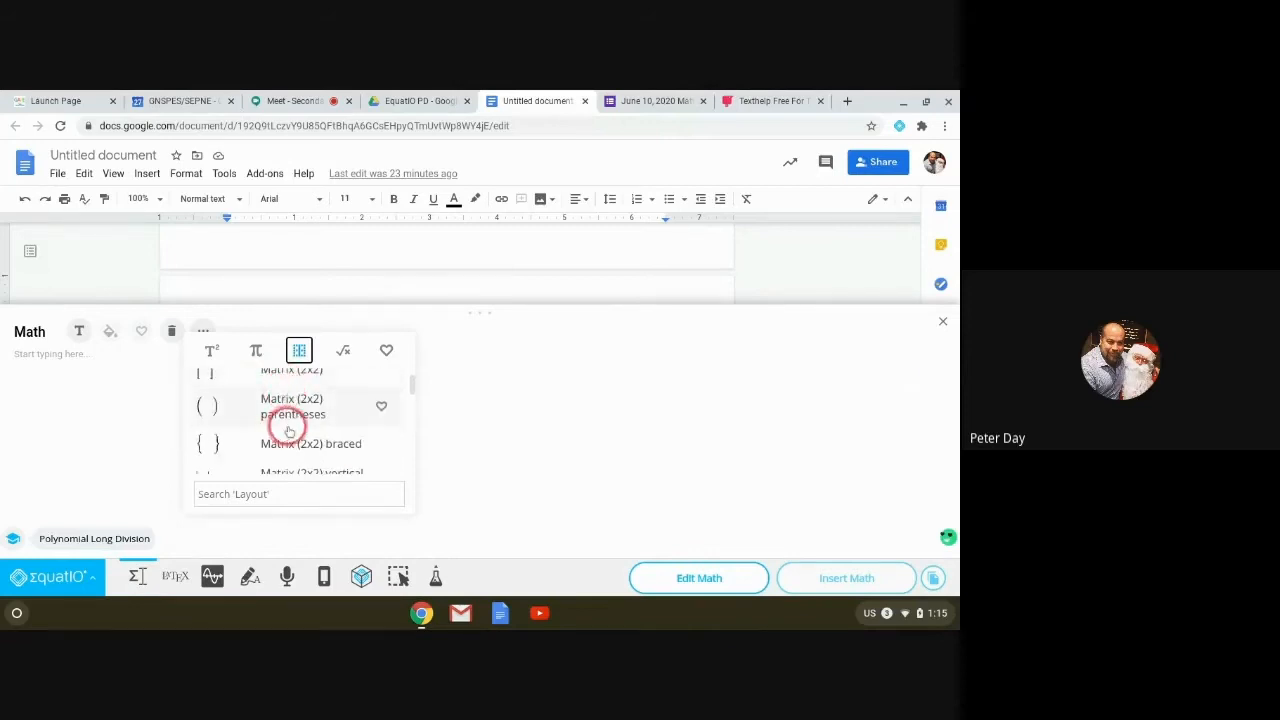
pyautogui.scroll(-3, 283, 443)
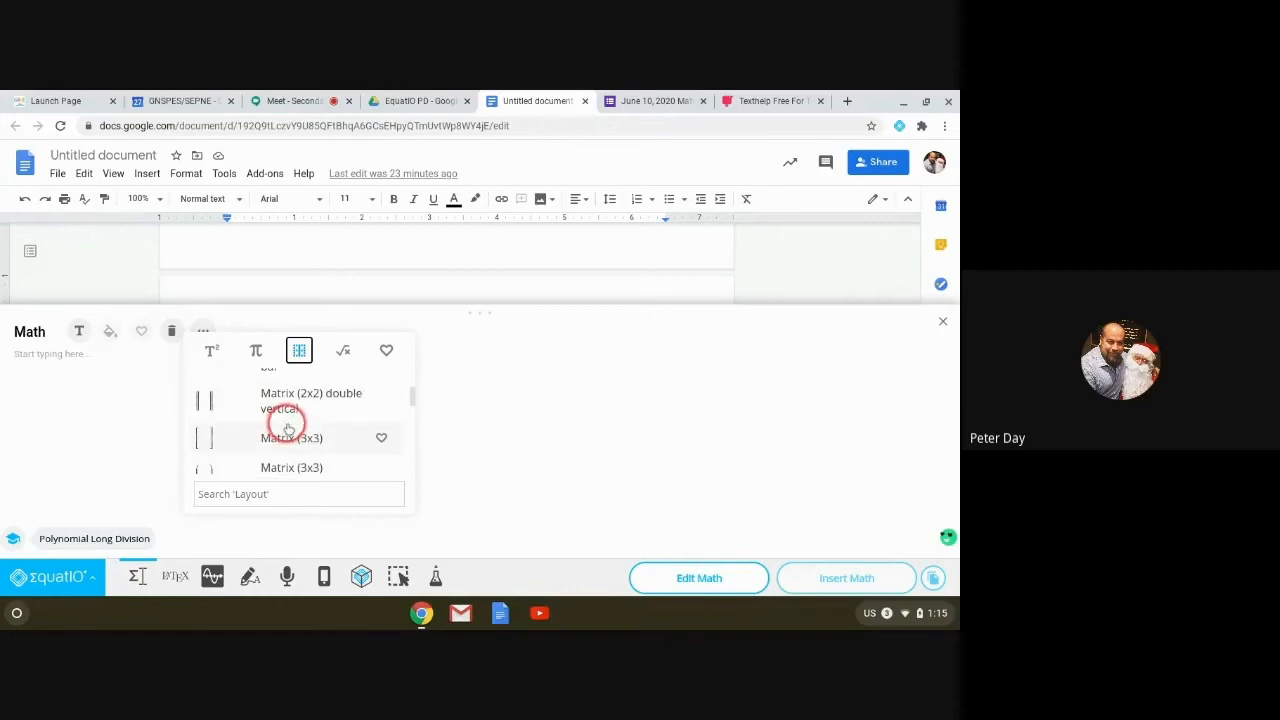
pyautogui.scroll(-5, 288, 428)
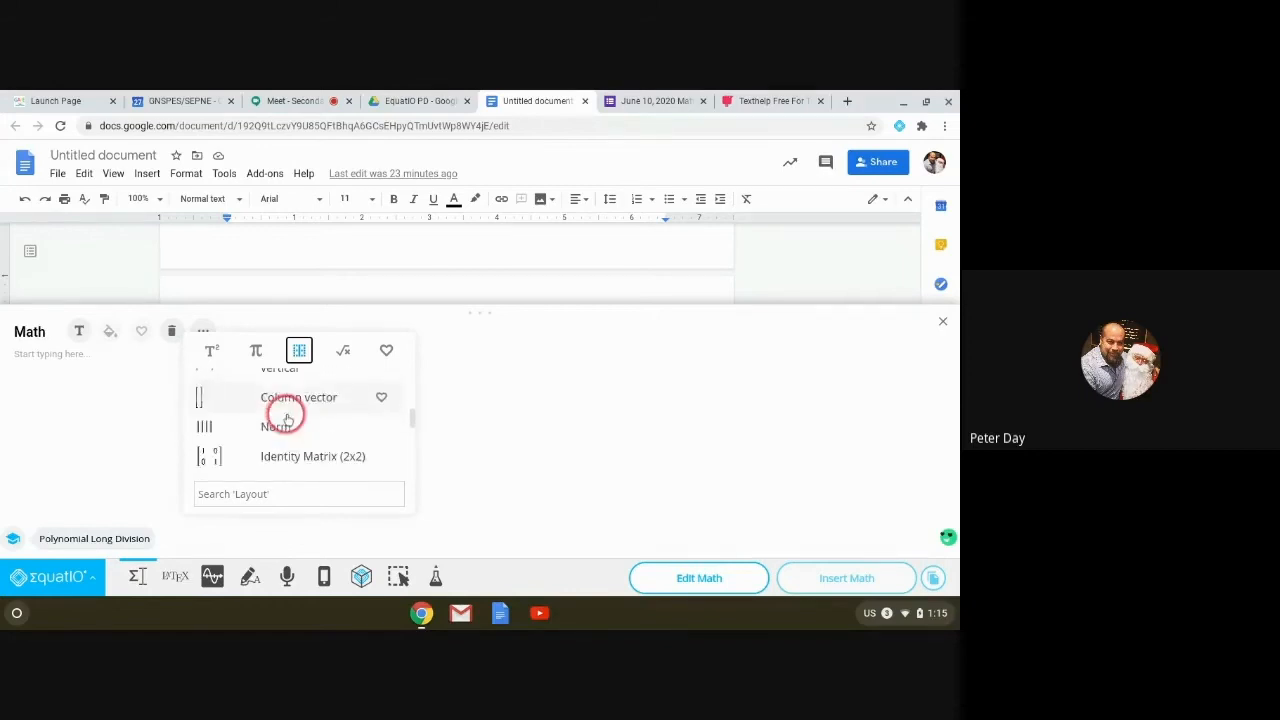
pyautogui.scroll(-5, 286, 418)
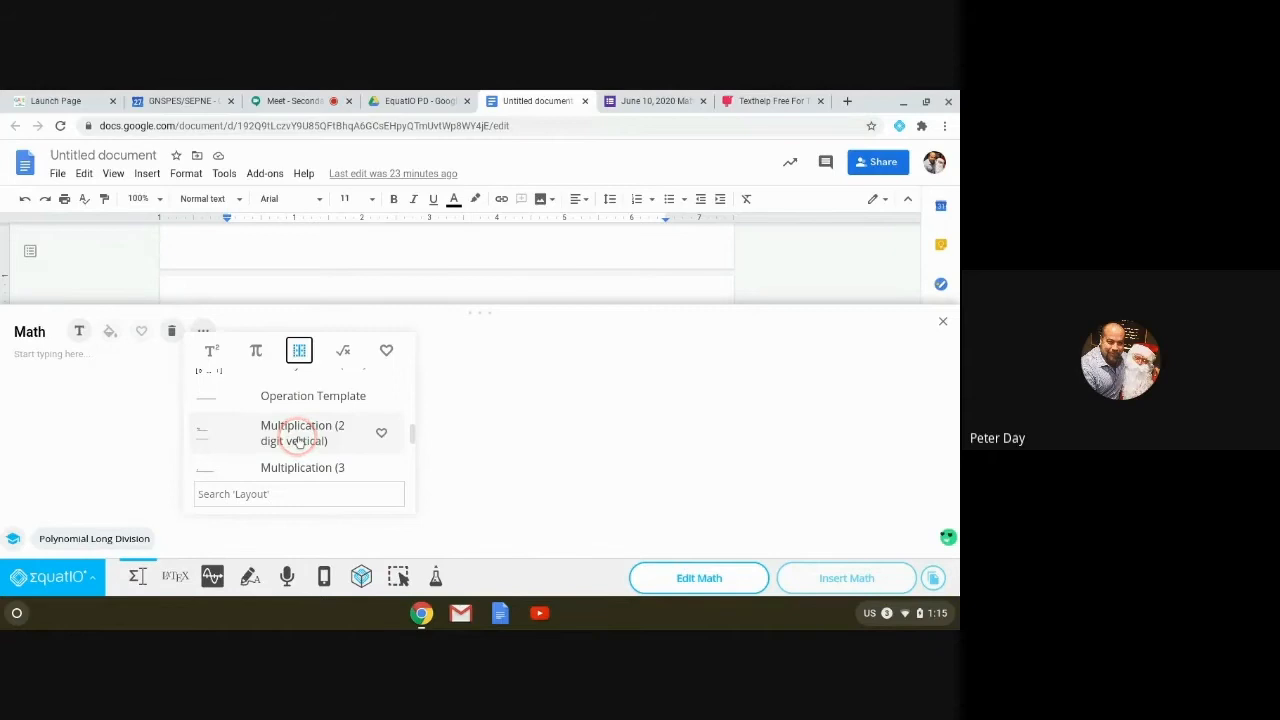
pyautogui.scroll(-1, 296, 430)
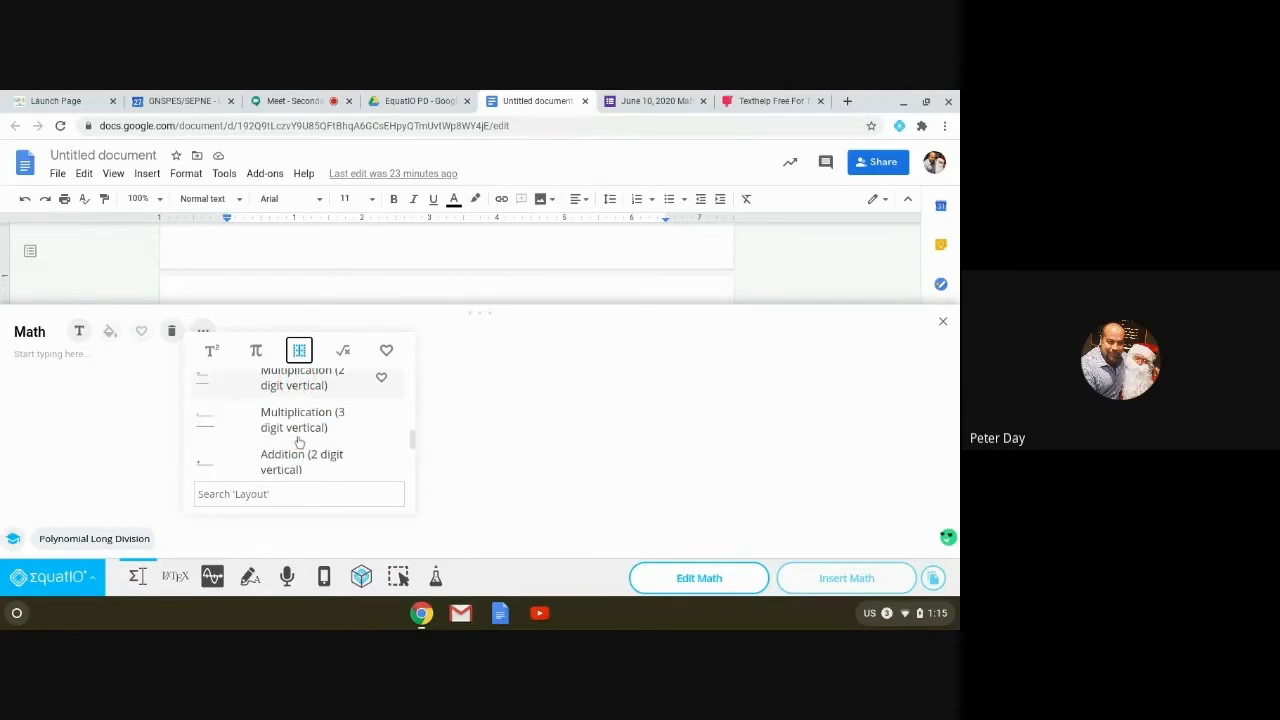
pyautogui.scroll(-1, 298, 440)
pyautogui.scroll(-3, 298, 441)
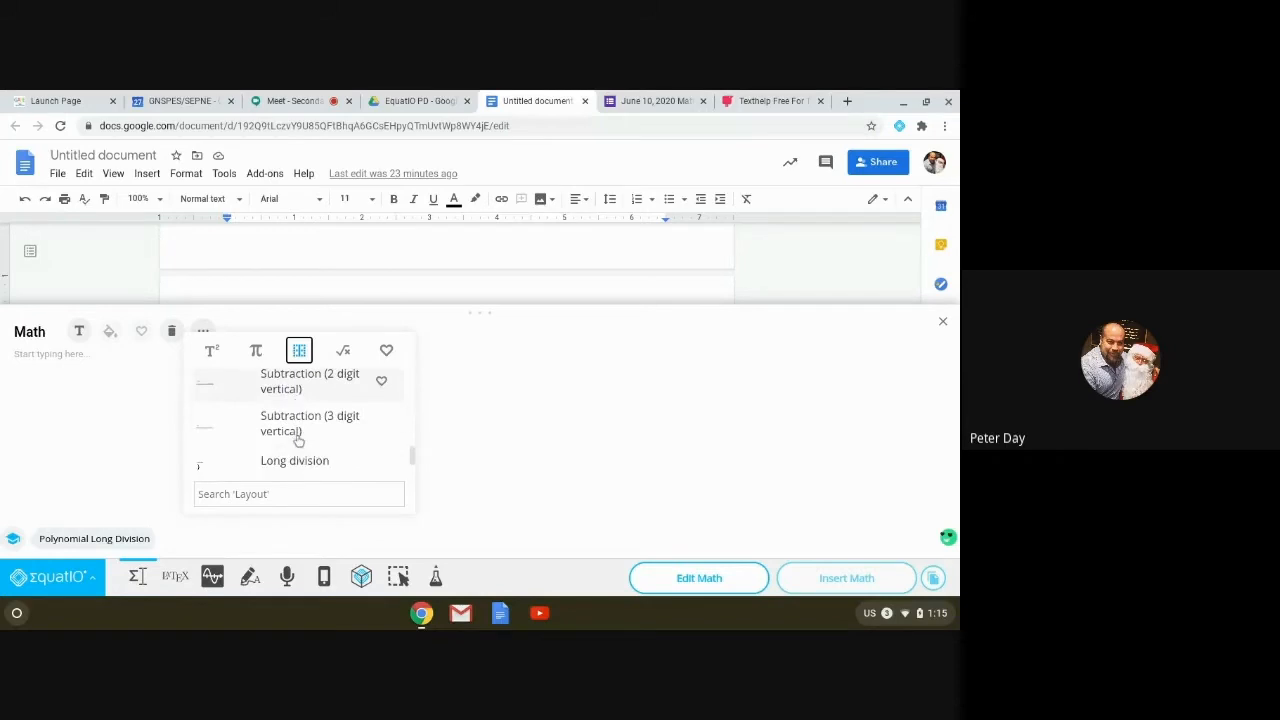
pyautogui.scroll(-1, 297, 440)
pyautogui.scroll(1, 290, 410)
pyautogui.click(289, 404)
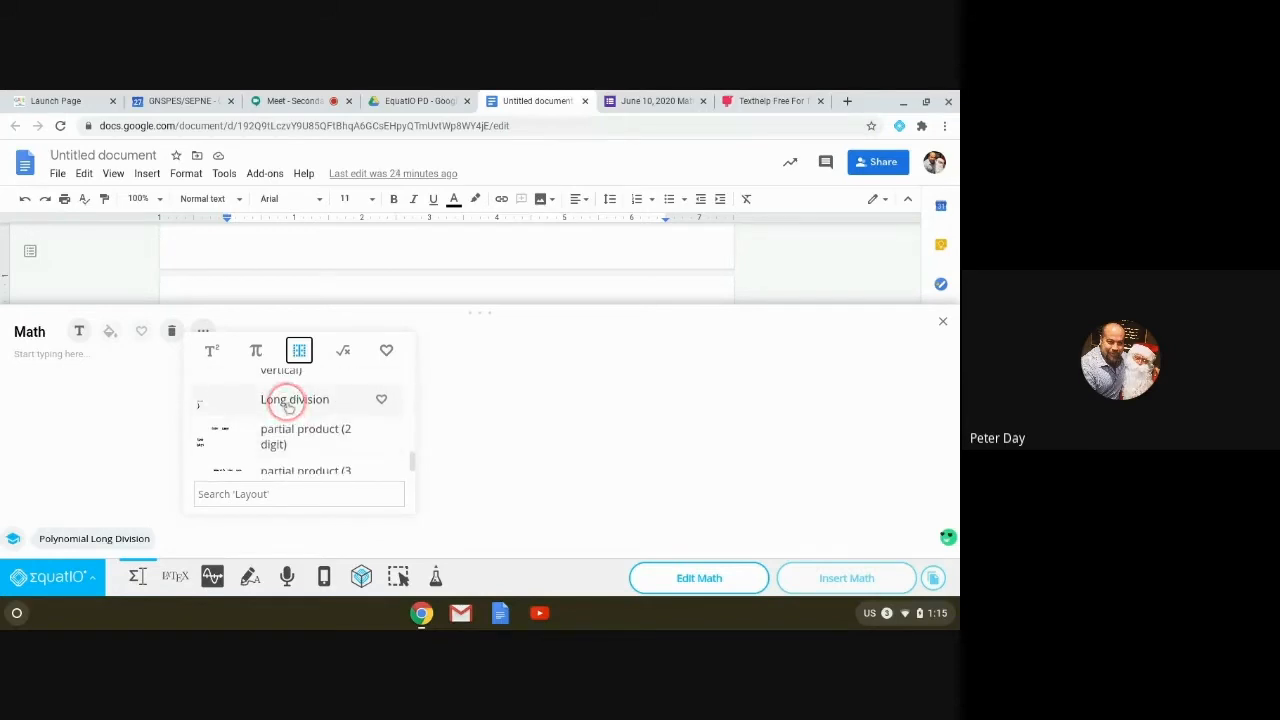
# Step: Fill the template with dividend 333, divisor 3, quotient 3 and −9 beneath
pyautogui.click(41, 413)
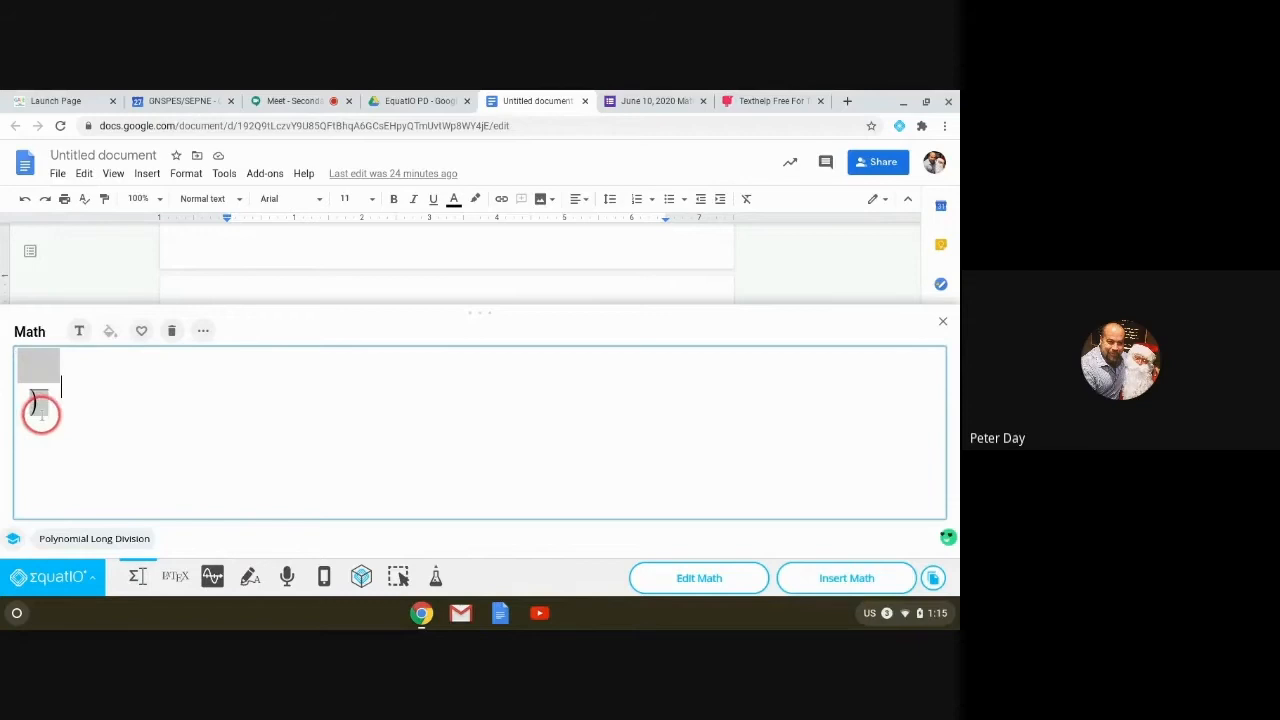
pyautogui.click(201, 467)
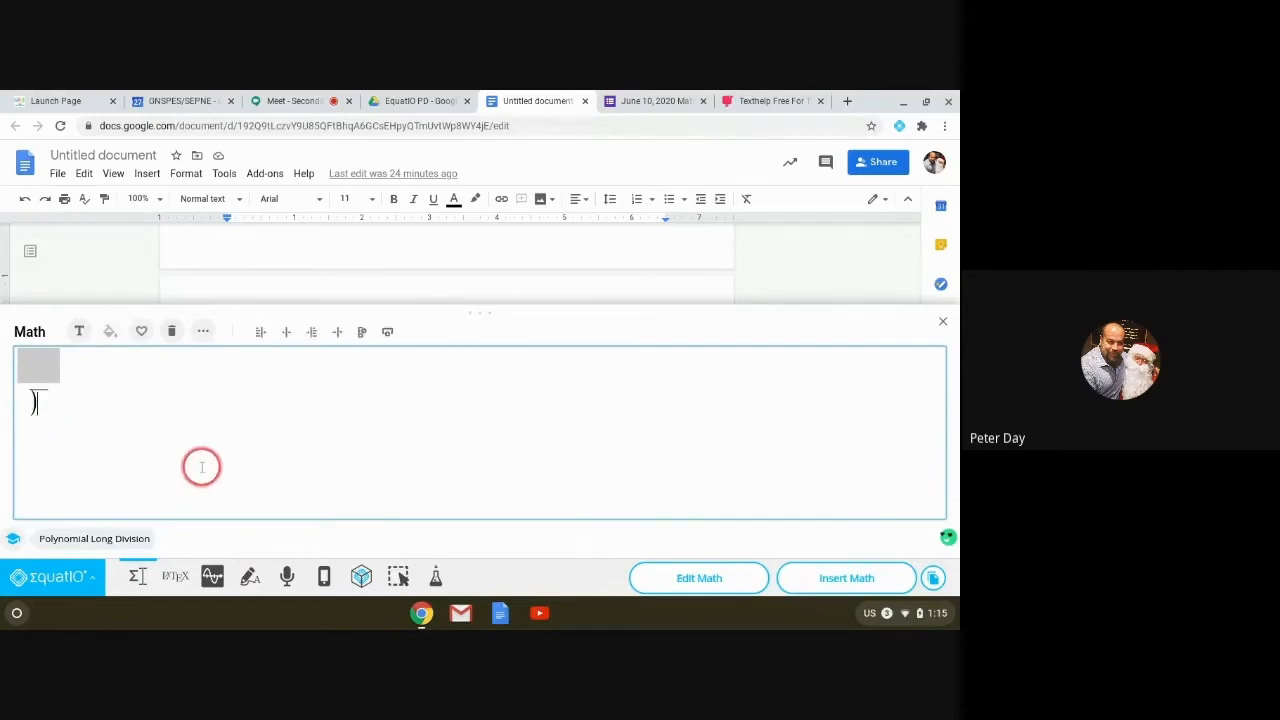
pyautogui.write('333')
pyautogui.press('Left')
pyautogui.press('Left')
pyautogui.press('Left')
pyautogui.press('Left')
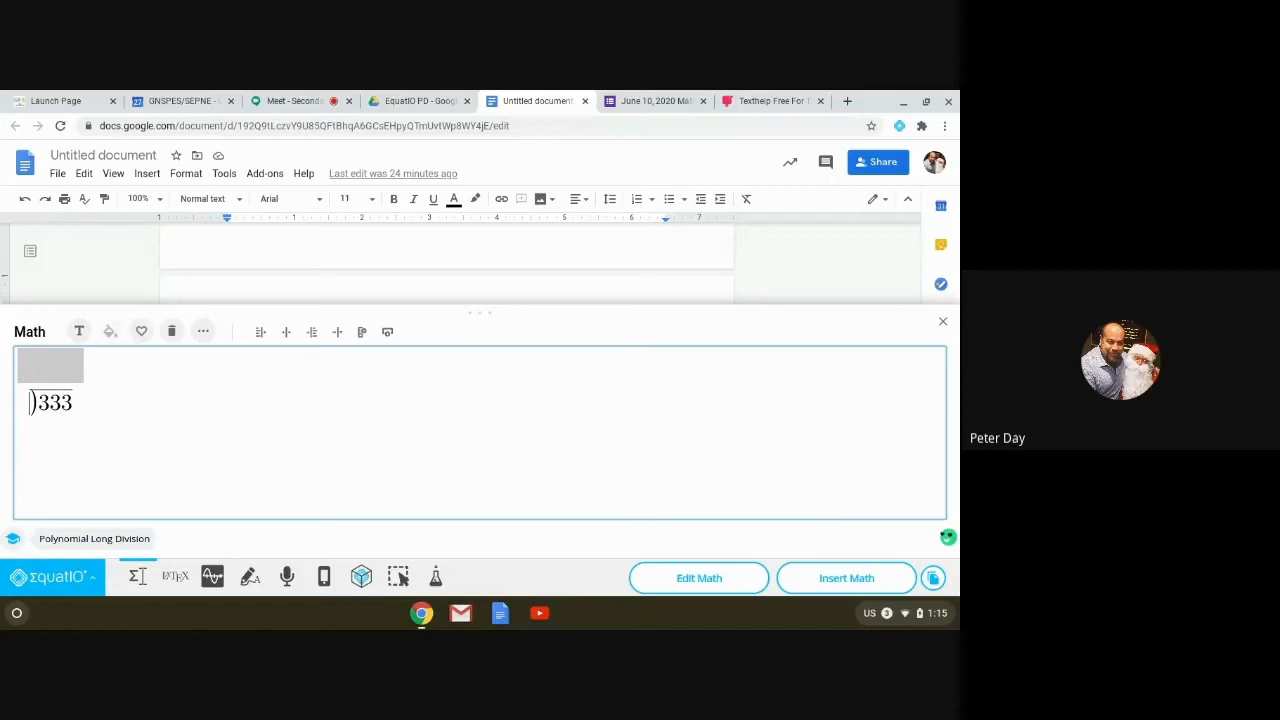
pyautogui.write('3')
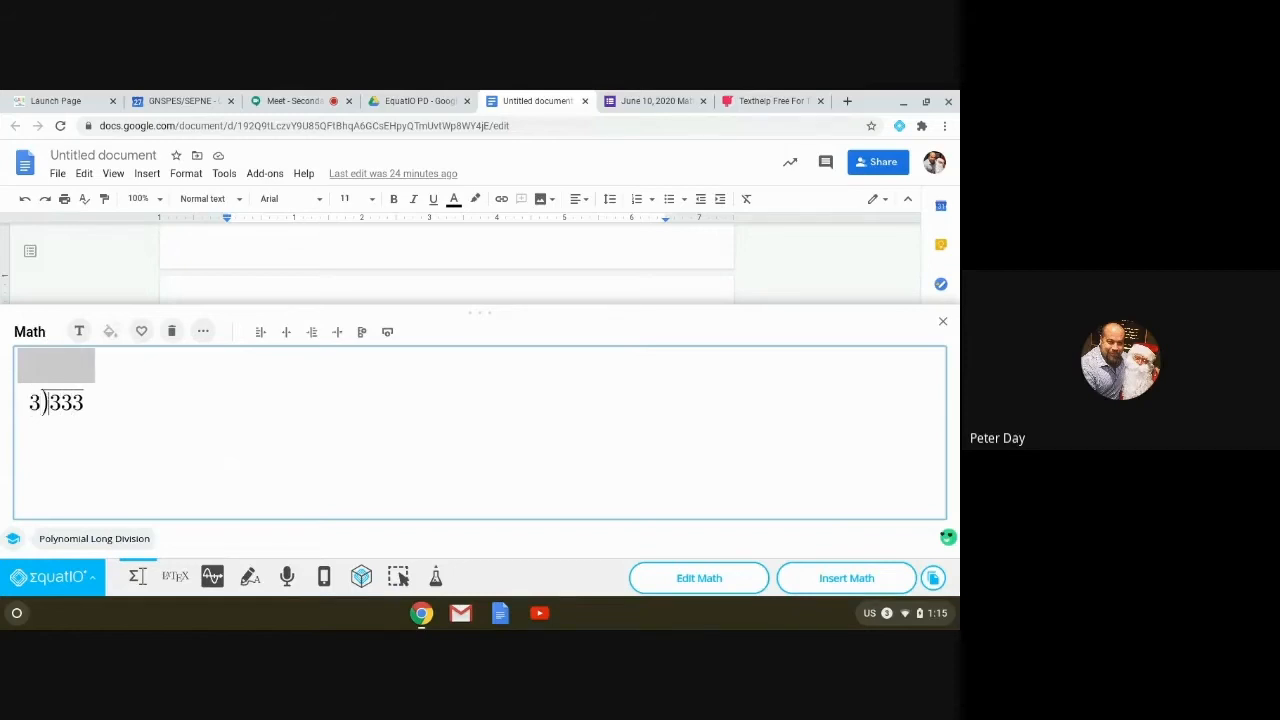
pyautogui.press('Up')
pyautogui.press('Down')
pyautogui.press('Right')
pyautogui.press('Right')
pyautogui.press('Right')
pyautogui.press('Up')
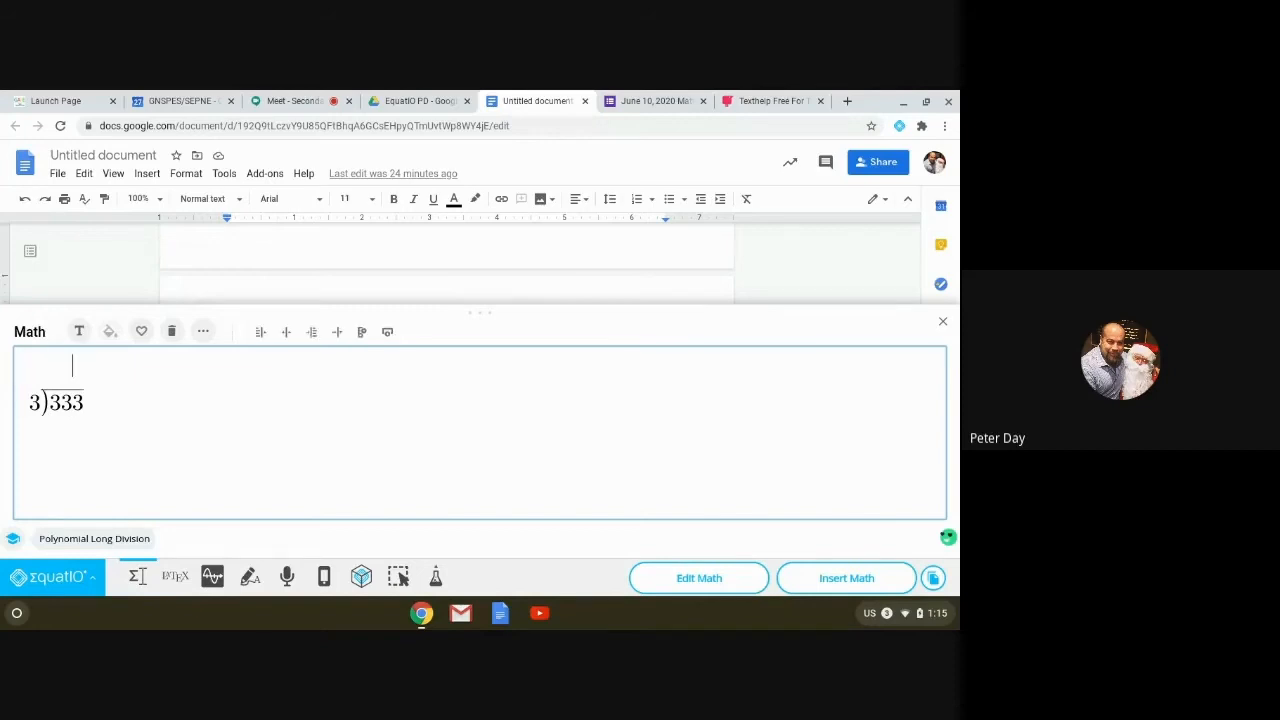
pyautogui.write('3')
pyautogui.press('Down')
pyautogui.write('9')
pyautogui.press('BackSpace')
pyautogui.write('-9')
# Step: Underline the −9 entry with \underline and extend the underline
pyautogui.press('BackSpace')
pyautogui.press('BackSpace')
pyautogui.write('\\')
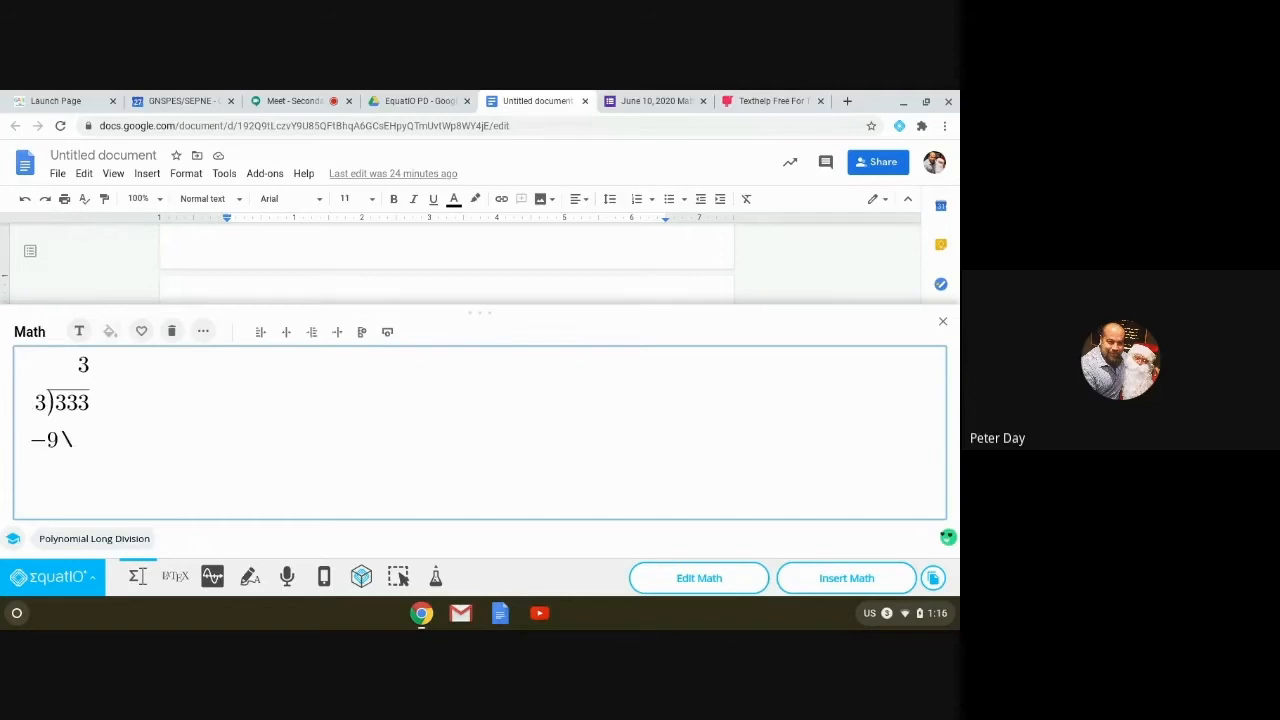
pyautogui.write('underl')
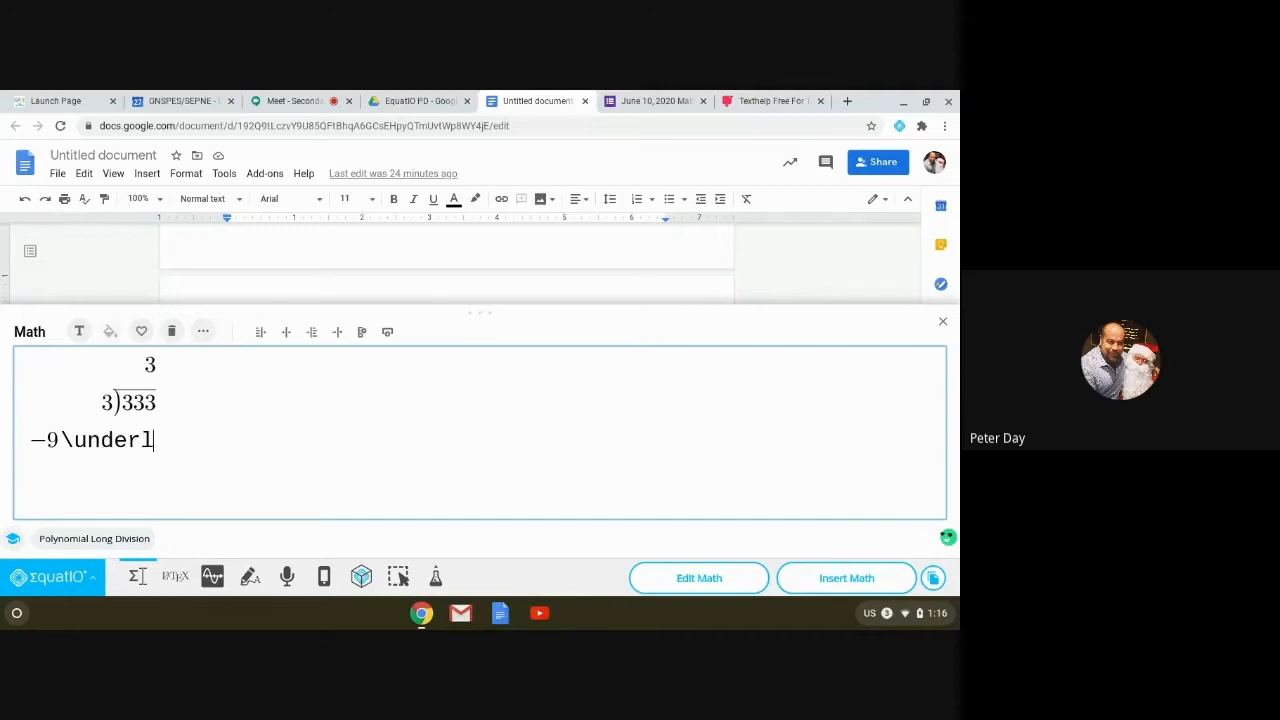
pyautogui.write('ine')
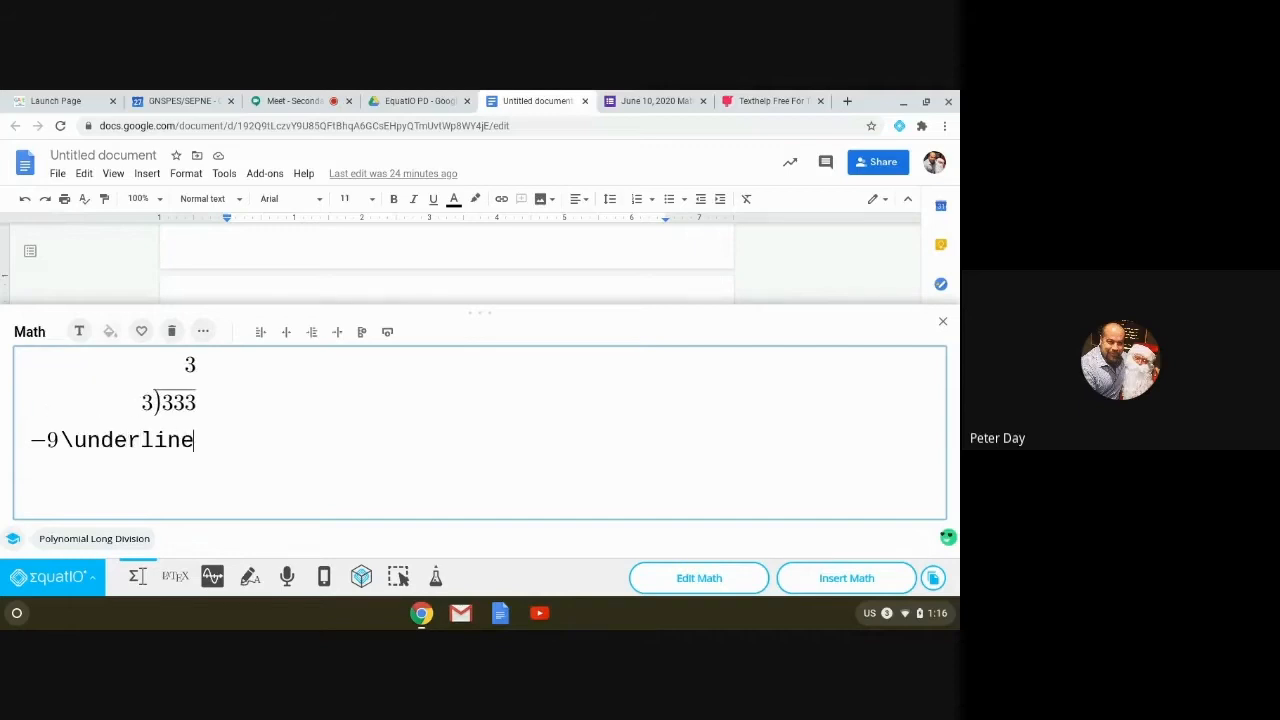
pyautogui.press('space')
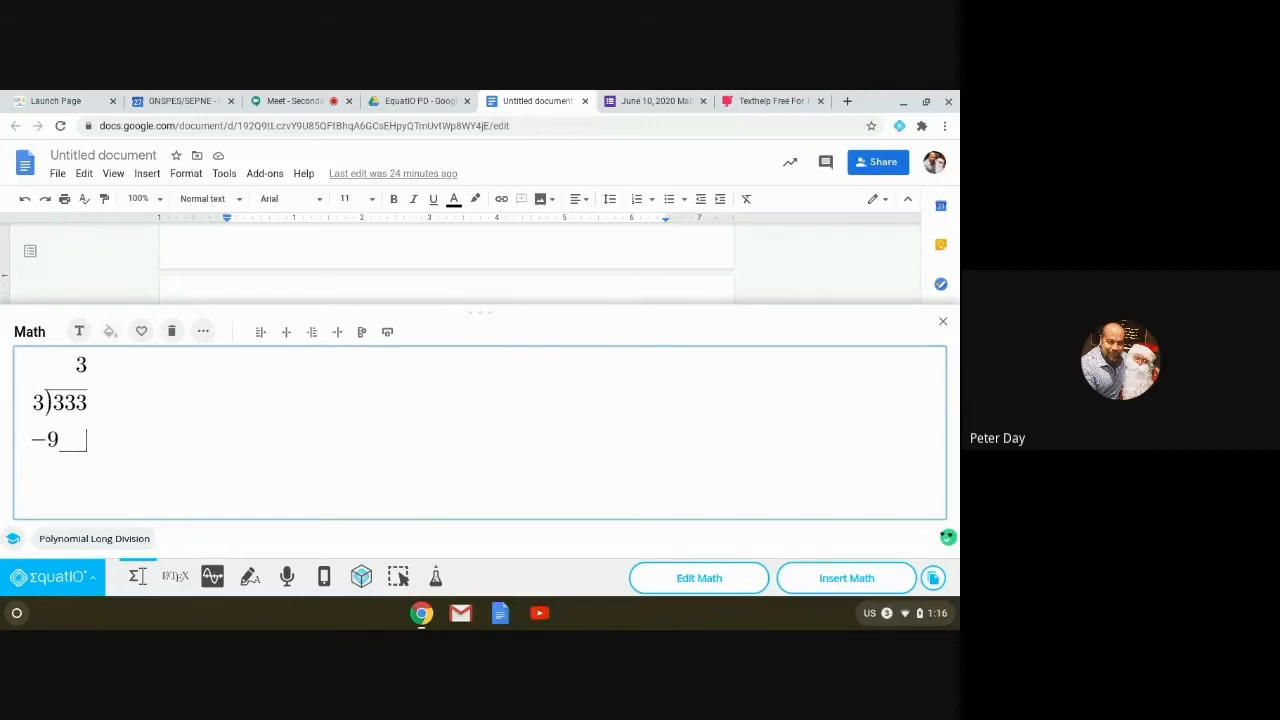
pyautogui.press('BackSpace')
pyautogui.press('BackSpace')
pyautogui.press('BackSpace')
pyautogui.press('BackSpace')
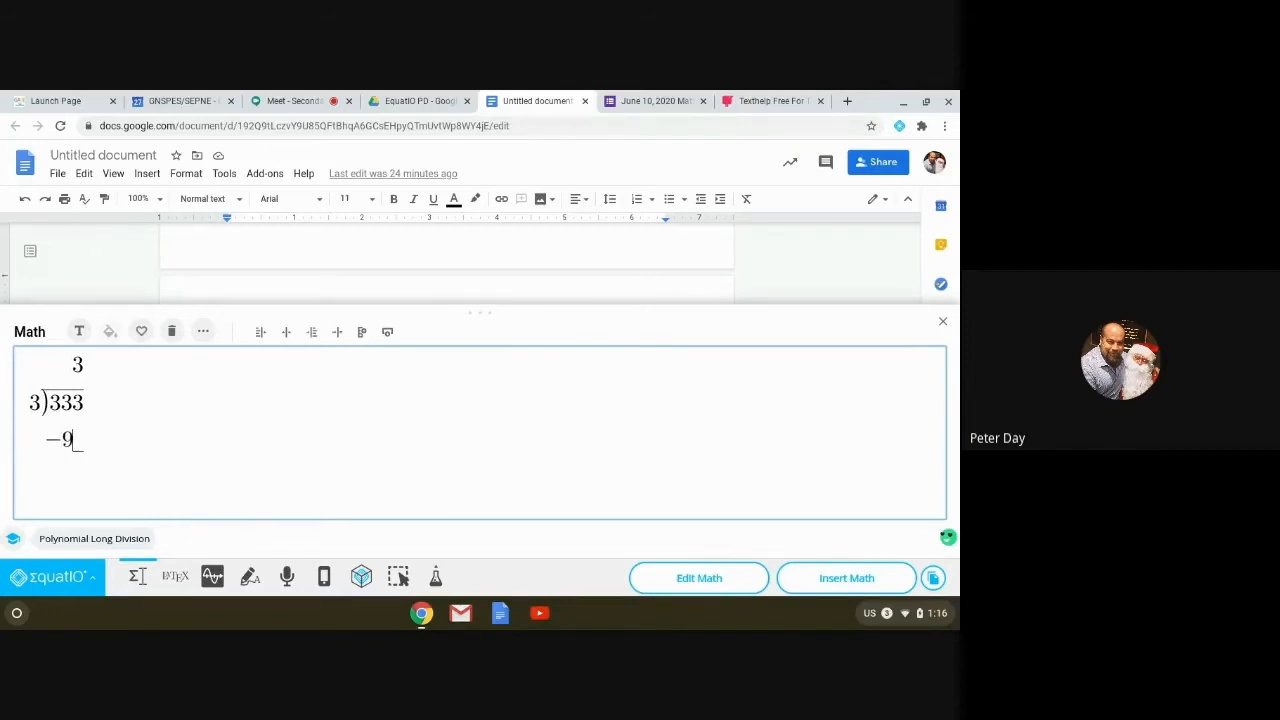
pyautogui.hotkey('shift', 'Left')
pyautogui.hotkey('shift', 'Left')
pyautogui.hotkey('shift', 'Left')
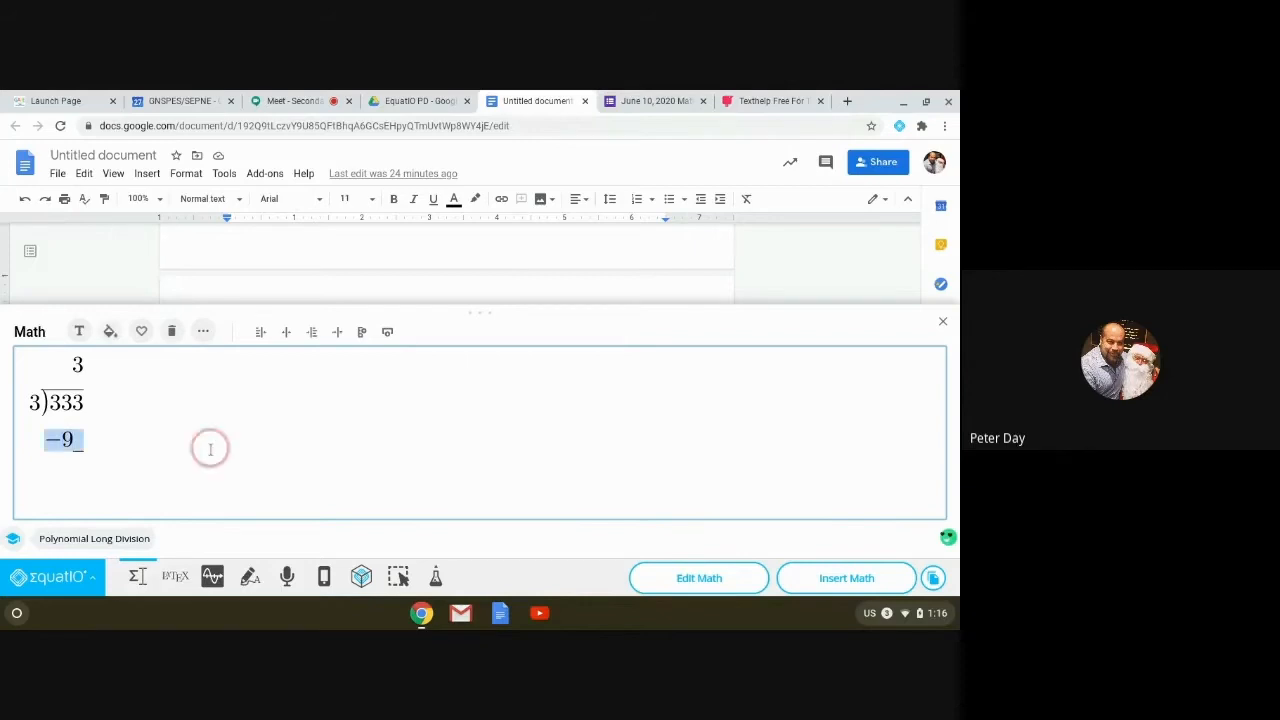
pyautogui.click(47, 438)
pyautogui.click(87, 441)
pyautogui.press('BackSpace')
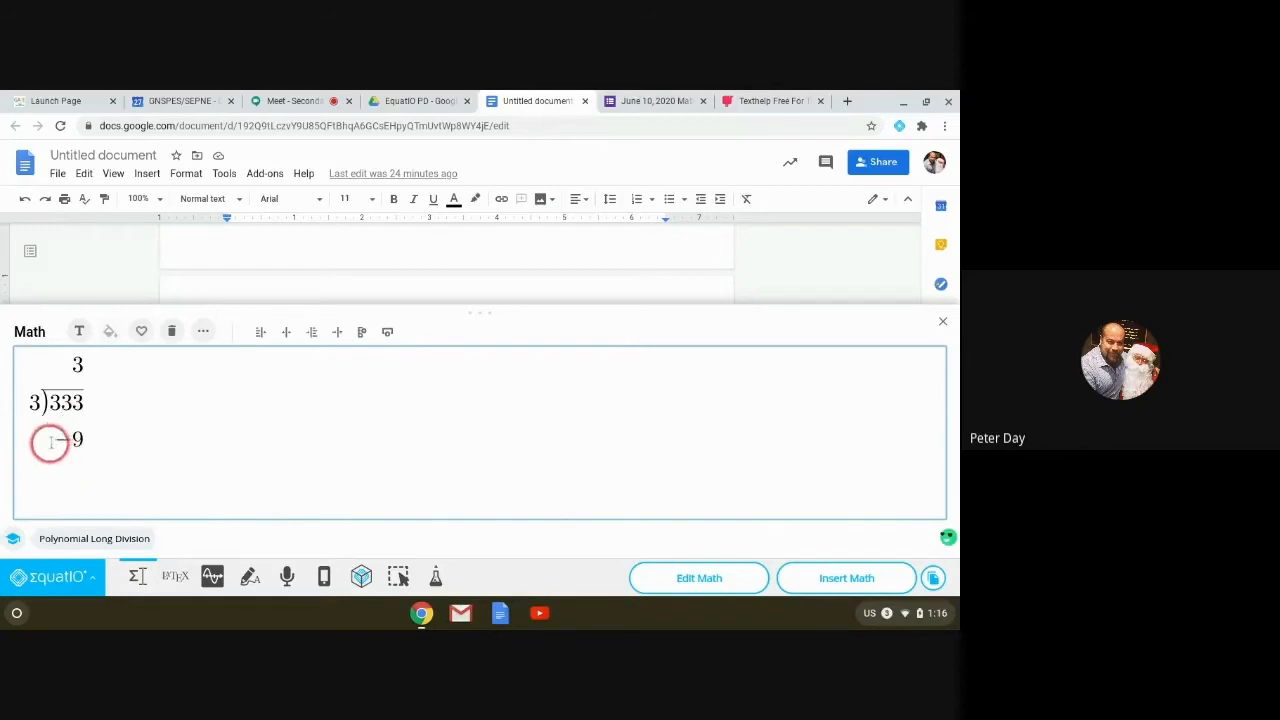
pyautogui.moveTo(52, 440); pyautogui.dragTo(87, 441)
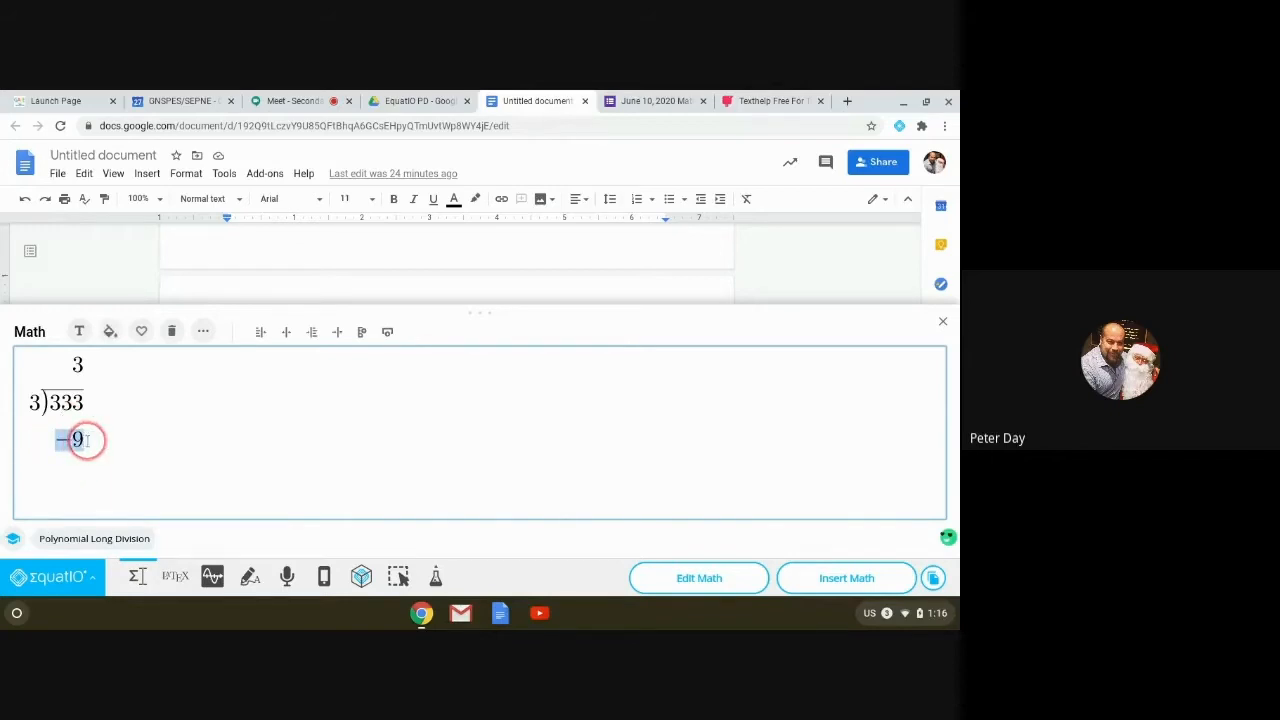
pyautogui.write('\\u')
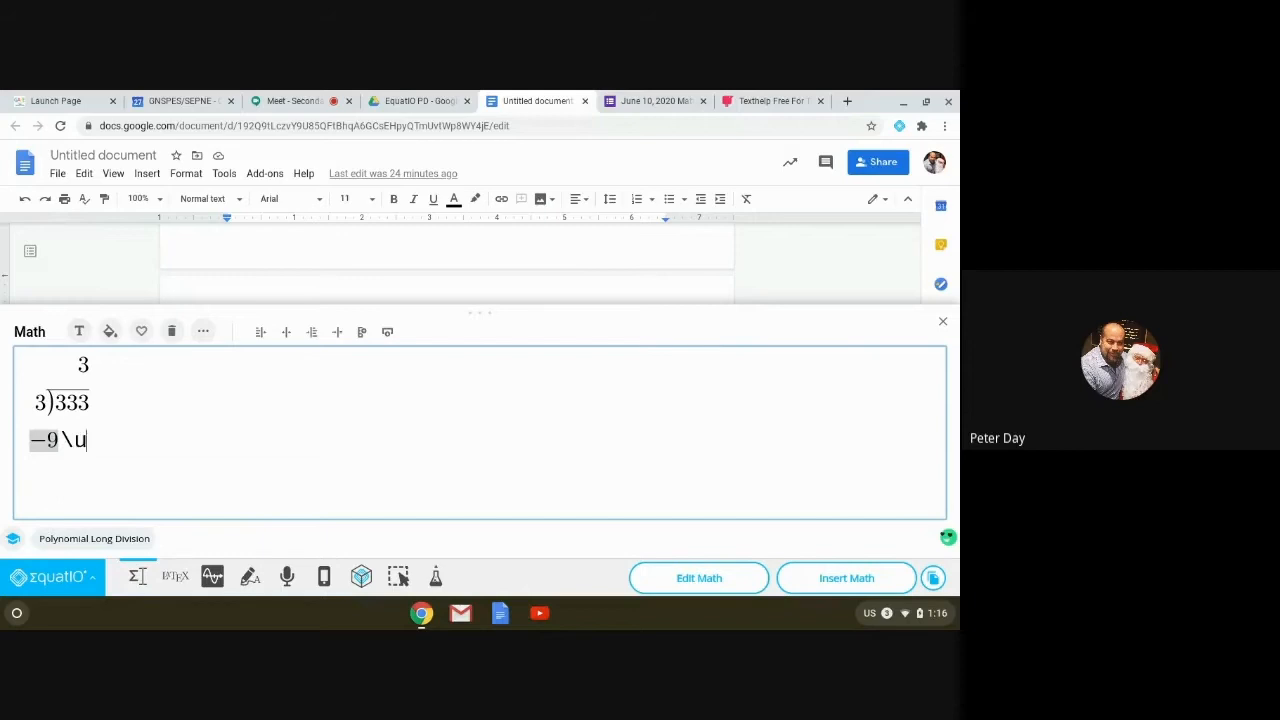
pyautogui.write('nderline')
pyautogui.press('space')
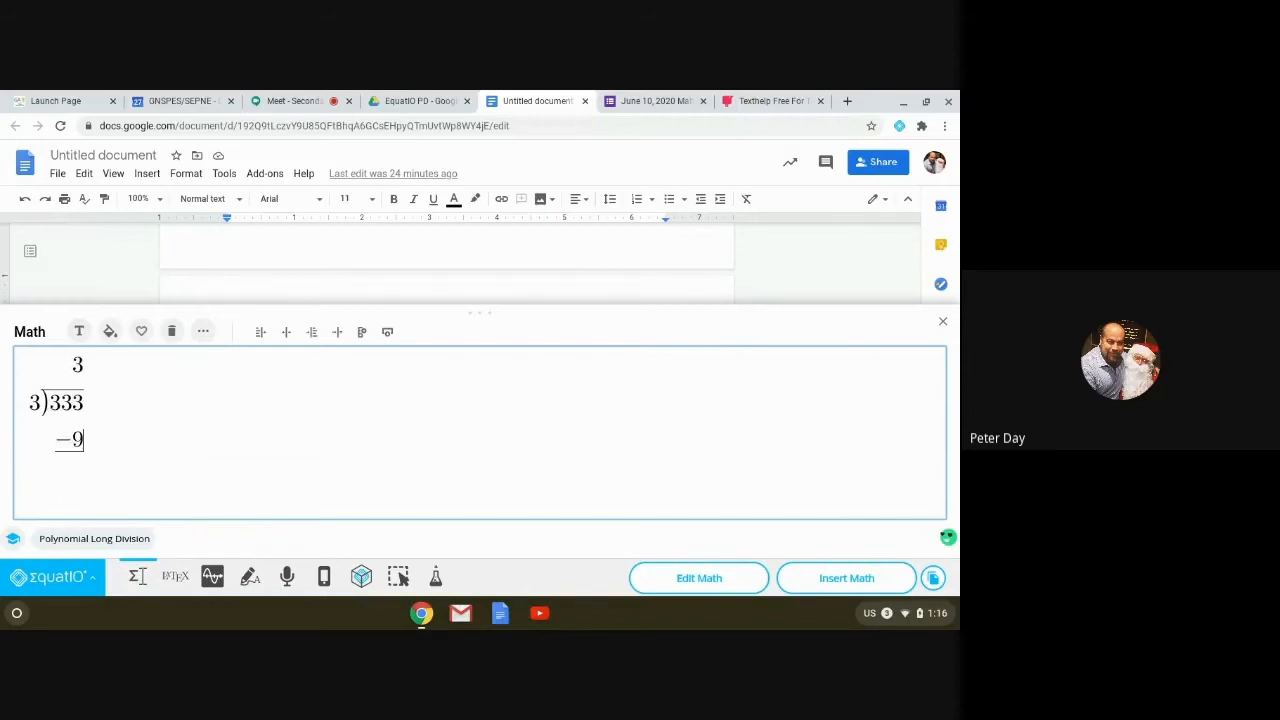
pyautogui.press('space')
pyautogui.press('space')
pyautogui.press('space')
pyautogui.press('space')
# Step: Change the quotient to 1 and −9 to −3, then add a 3 row below
pyautogui.click(79, 364)
pyautogui.press('BackSpace')
pyautogui.write('1')
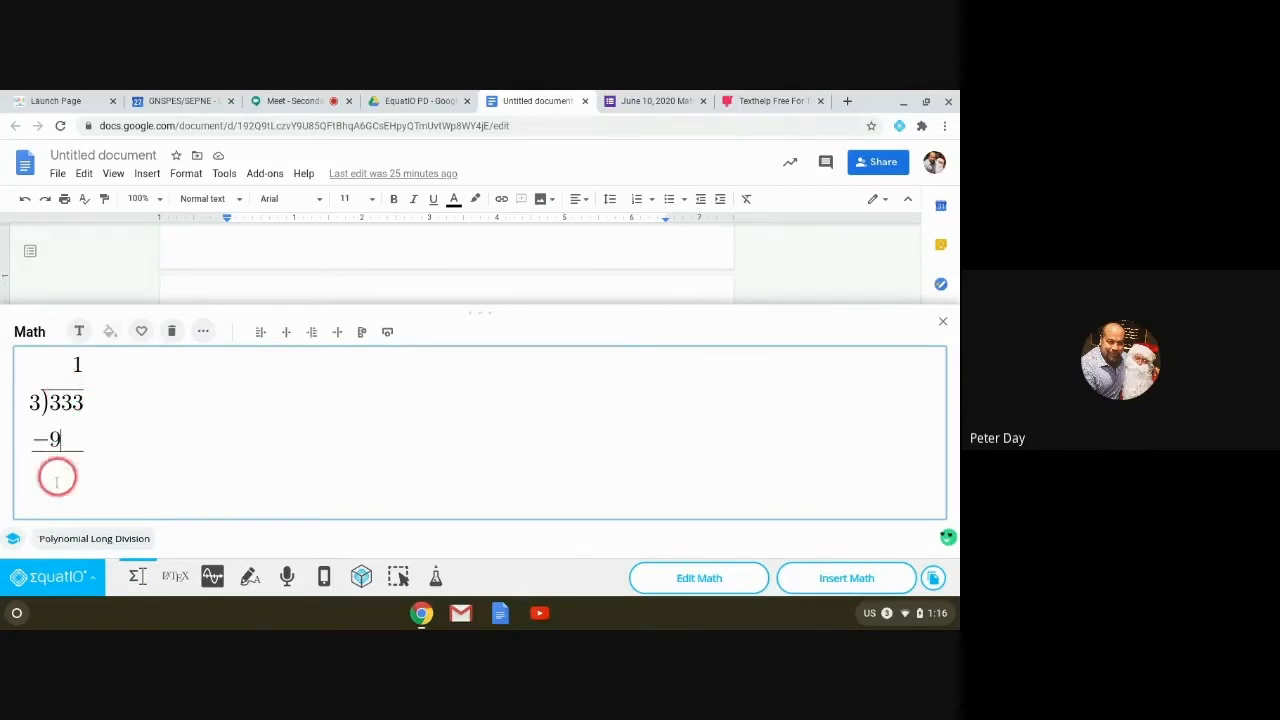
pyautogui.click(132, 444)
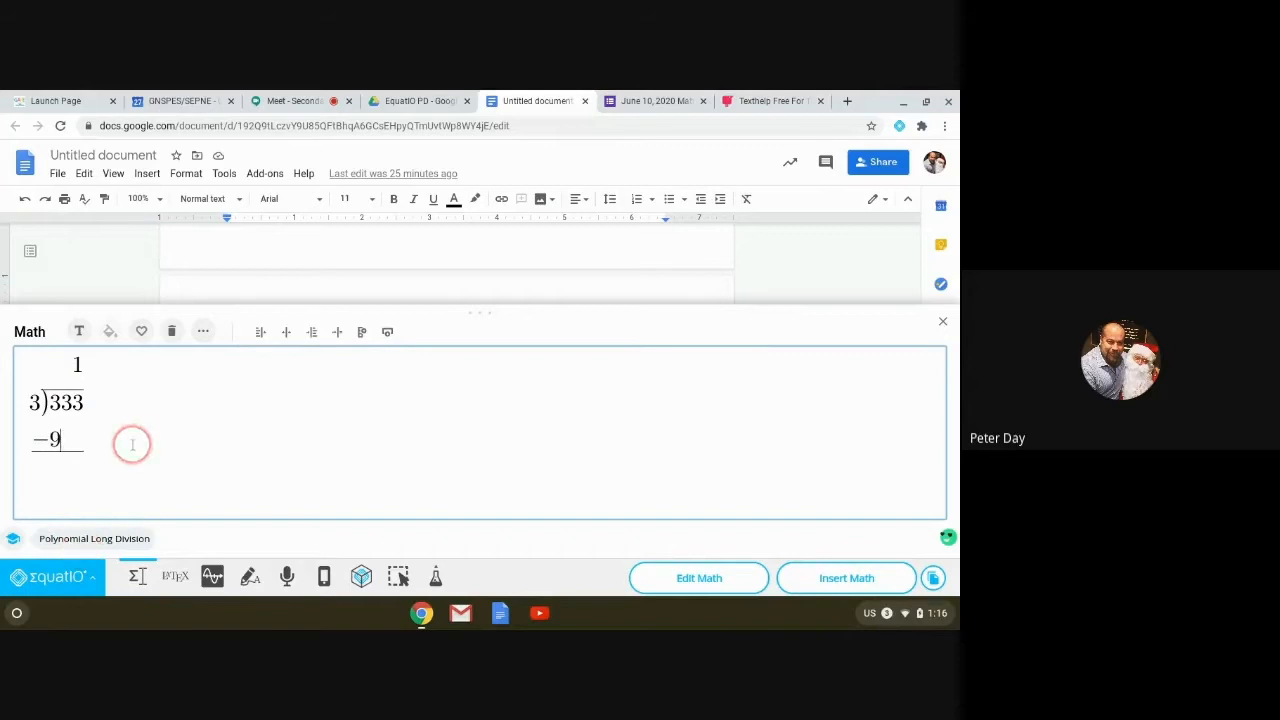
pyautogui.press('BackSpace')
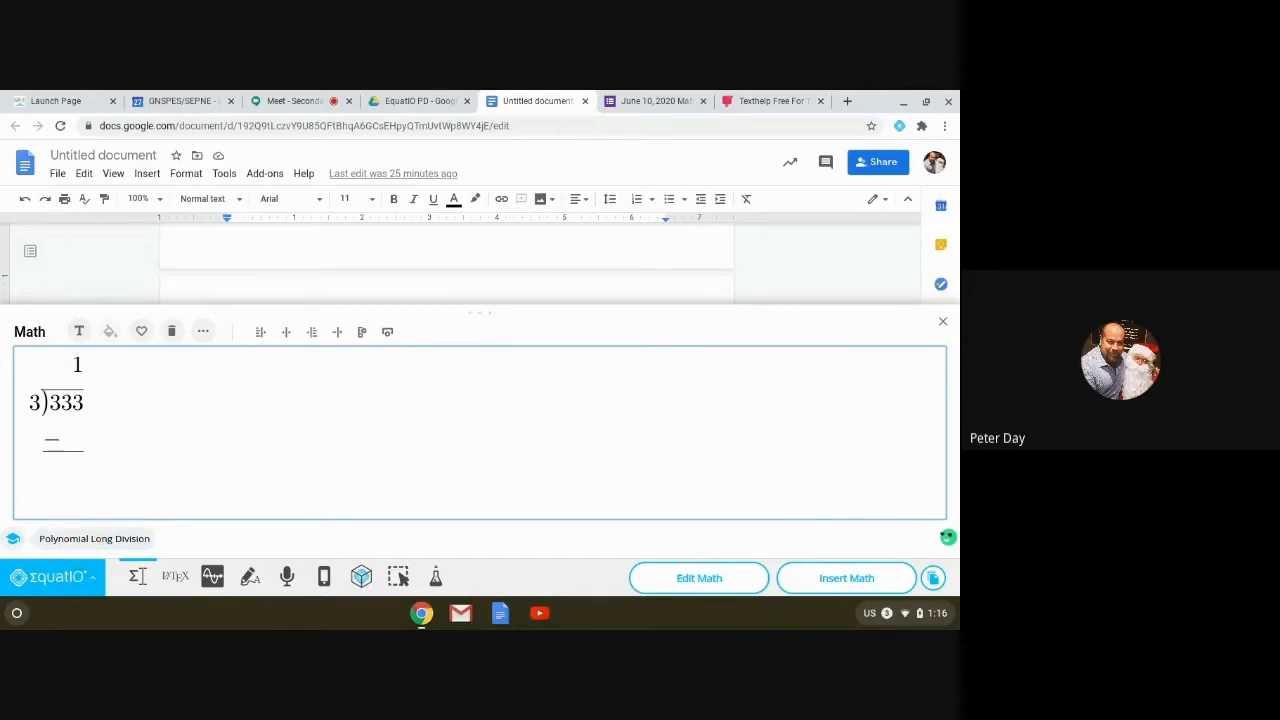
pyautogui.write('3')
pyautogui.click(59, 480)
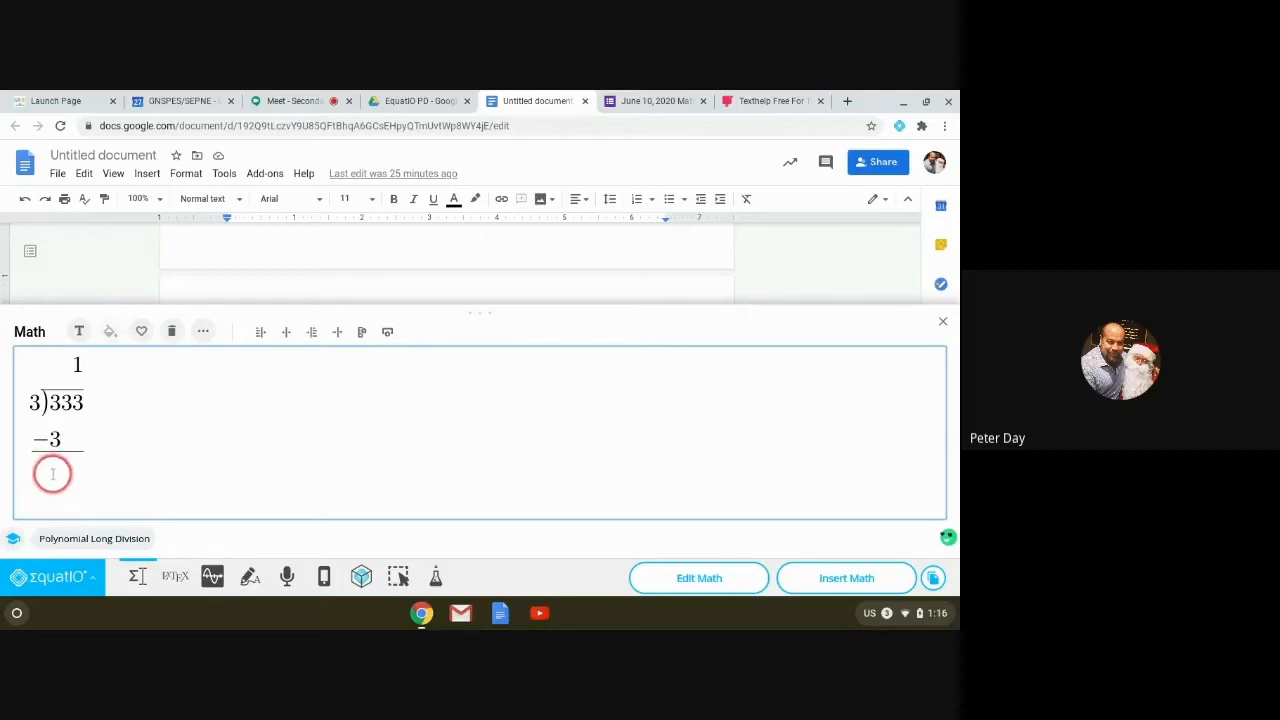
pyautogui.click(90, 471)
pyautogui.click(83, 486)
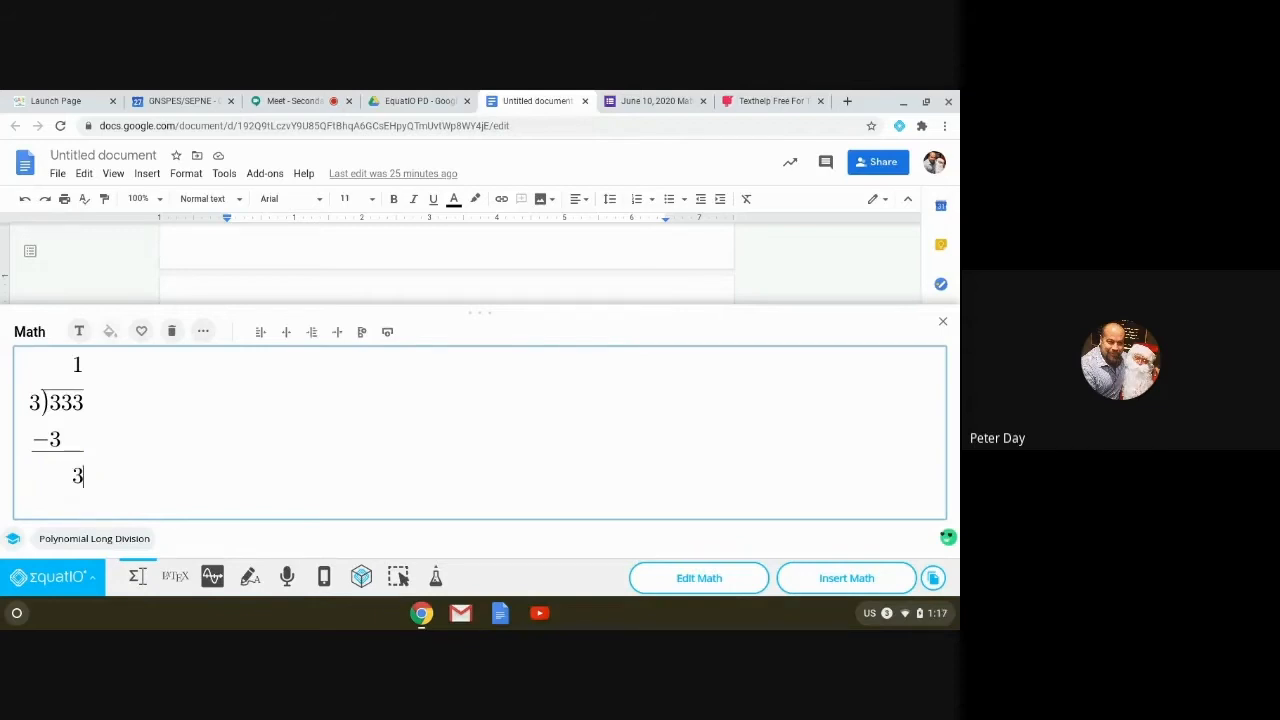
pyautogui.press('Return')
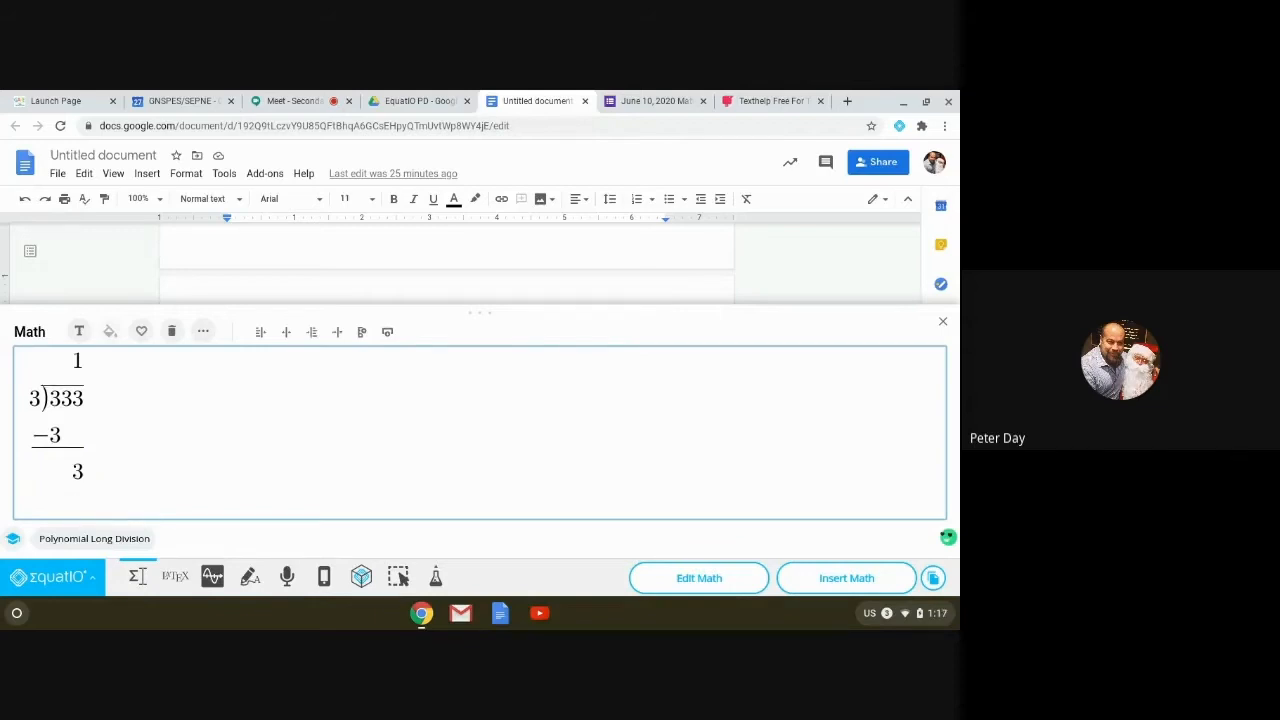
pyautogui.press('Up')
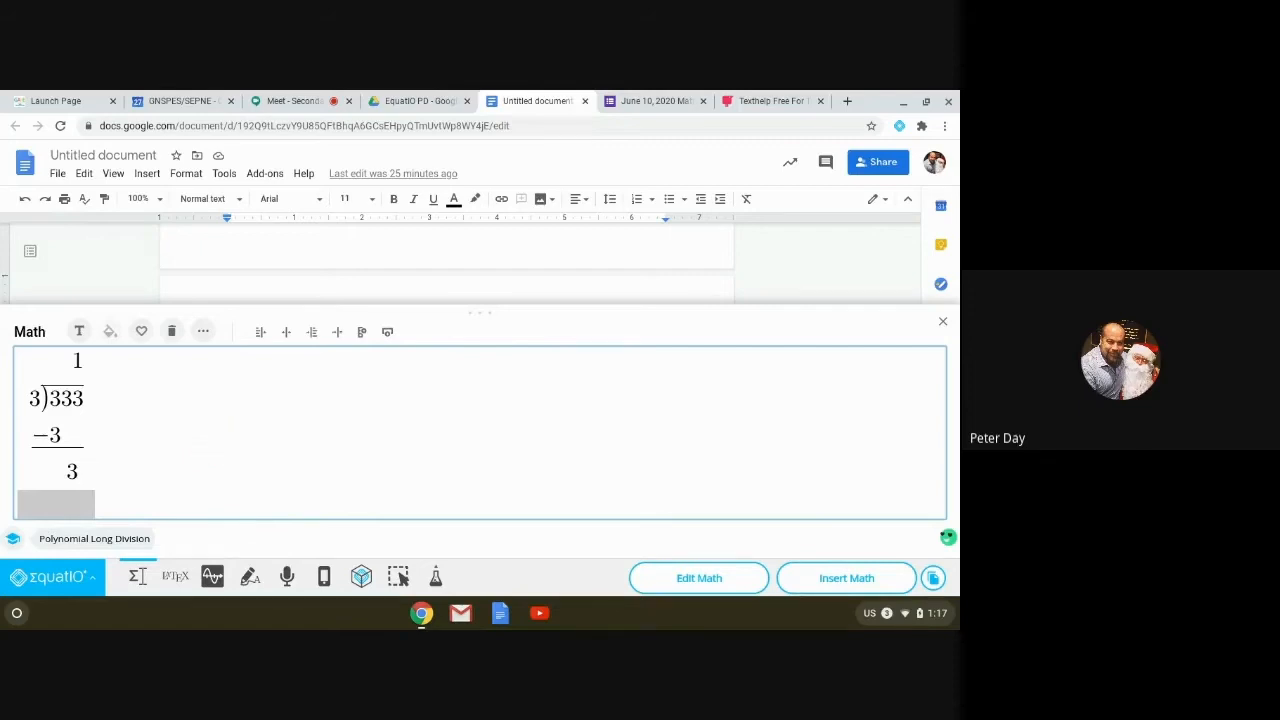
# Step: Clear the 333 ÷ 3 working and insert a new Long division template
pyautogui.click(172, 331)
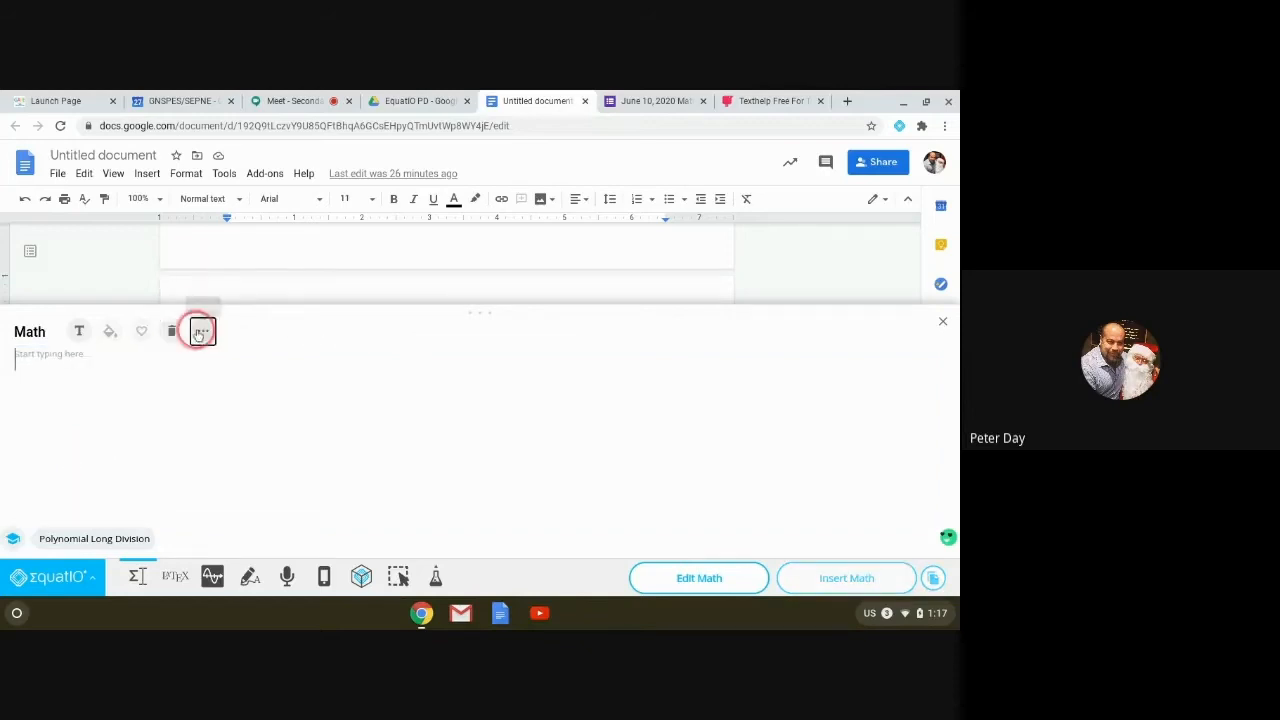
pyautogui.click(201, 332)
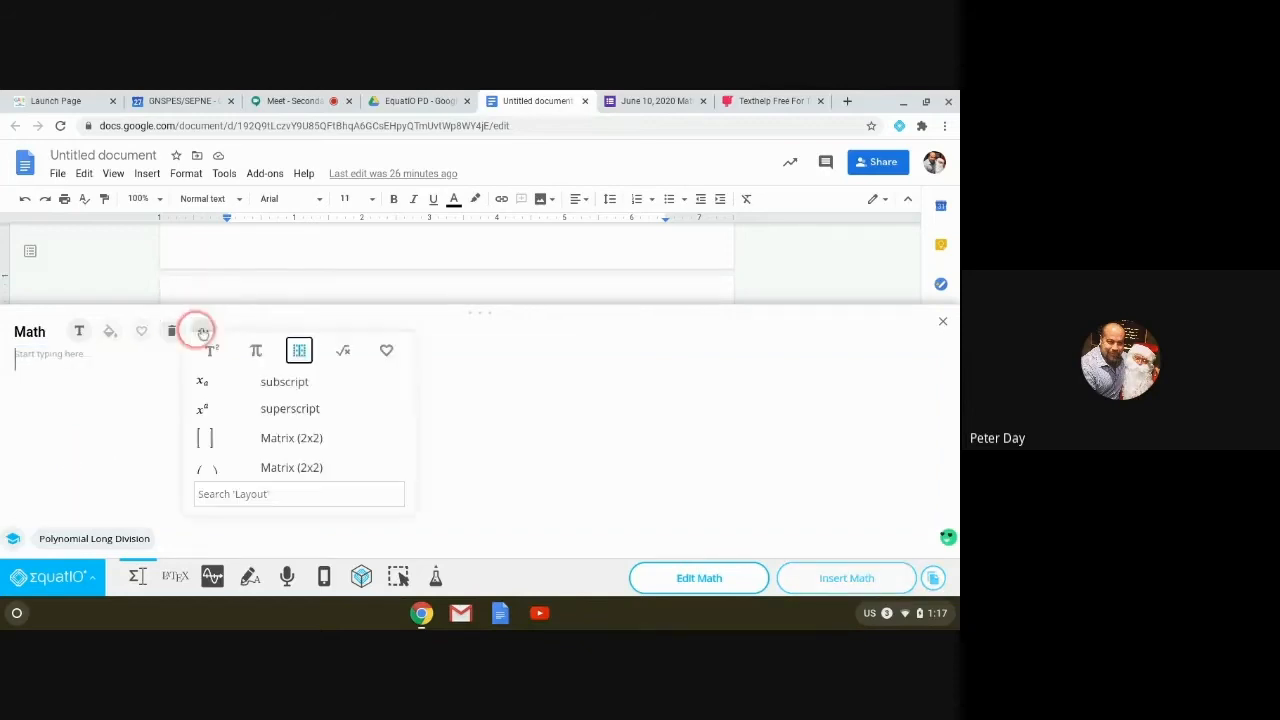
pyautogui.moveTo(410, 377); pyautogui.dragTo(408, 457)
pyautogui.click(320, 395)
pyautogui.click(320, 396)
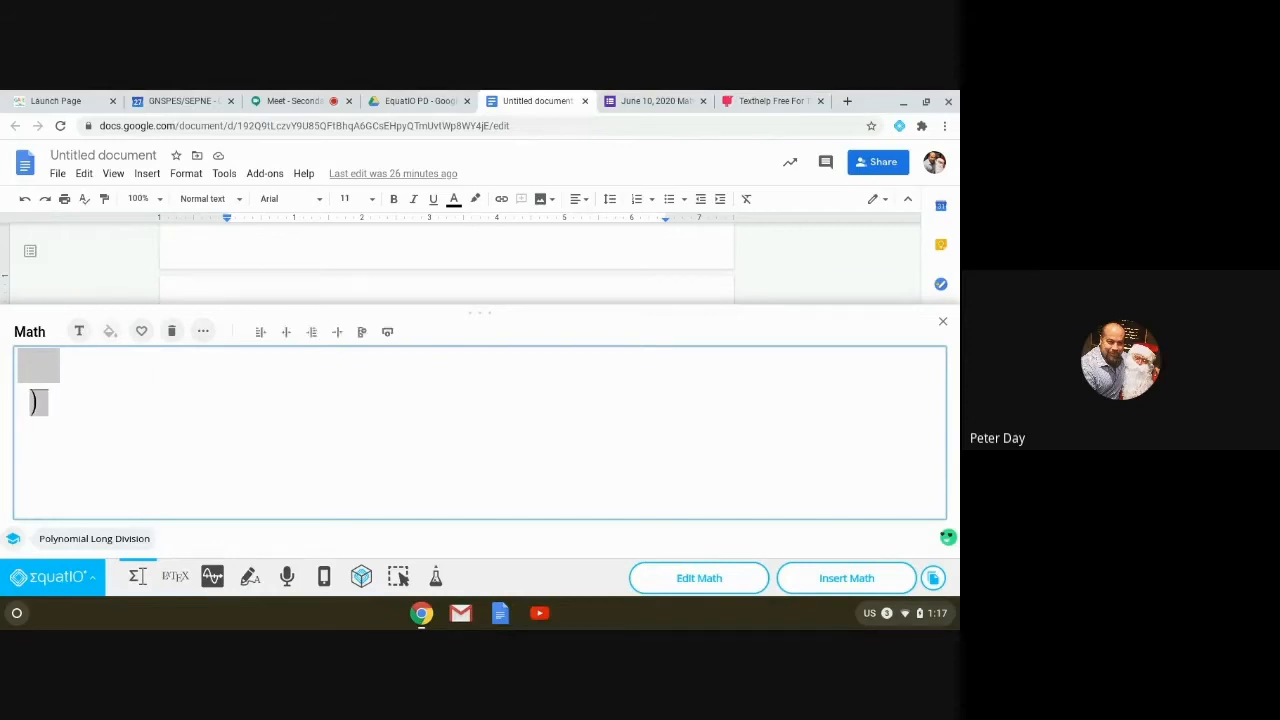
# Step: Enter divisor 2x + 3 and start the dividend 2x³ + 7x², erasing mistyped terms
pyautogui.write('2x + ')
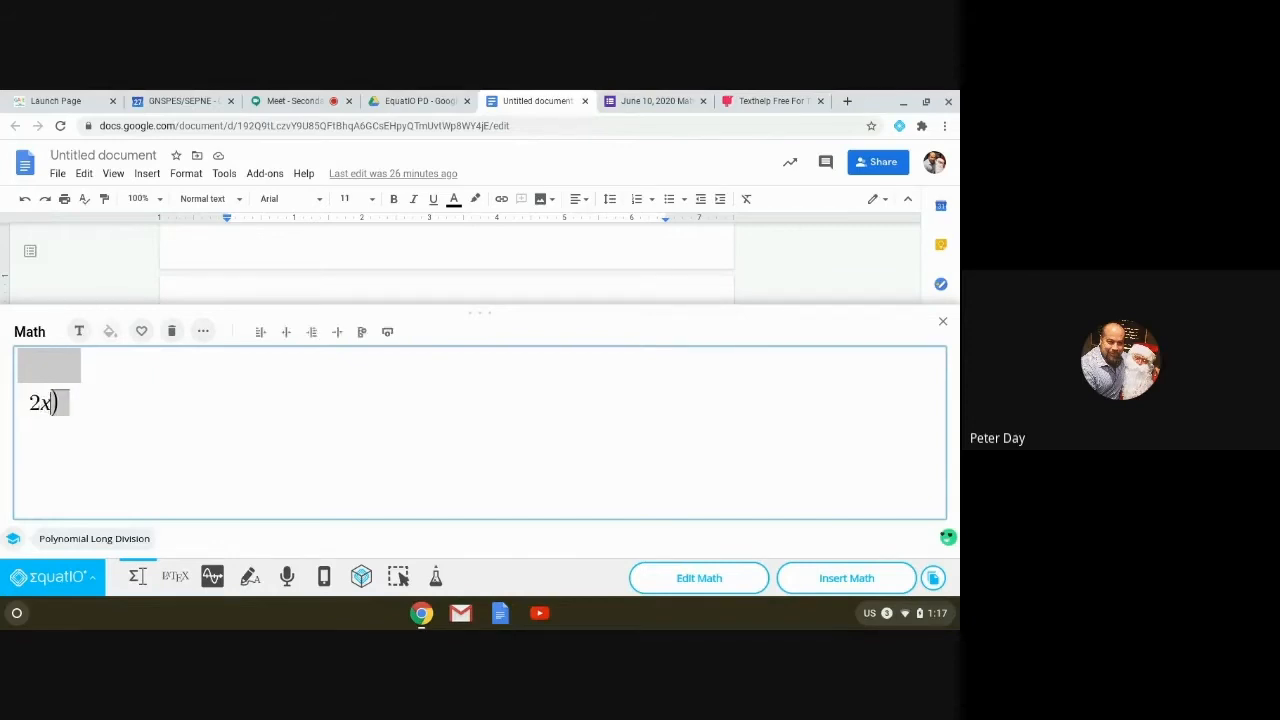
pyautogui.write('3)')
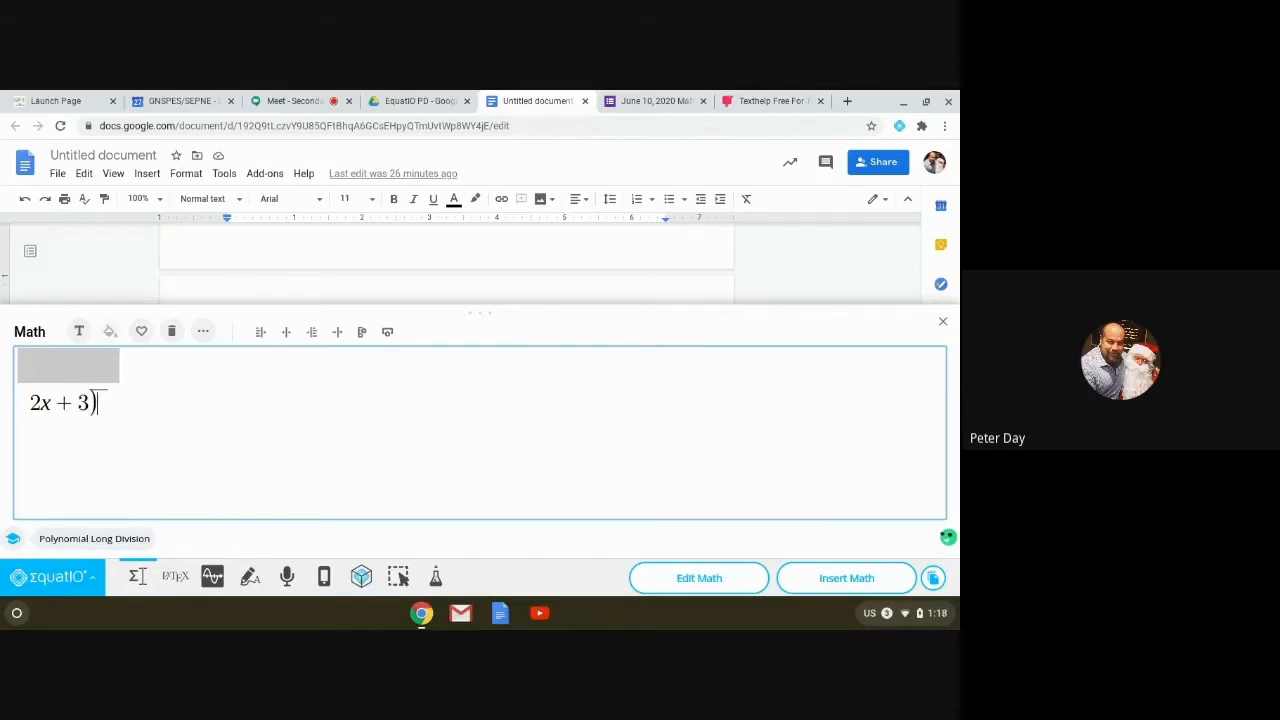
pyautogui.write('2x')
pyautogui.write('cu')
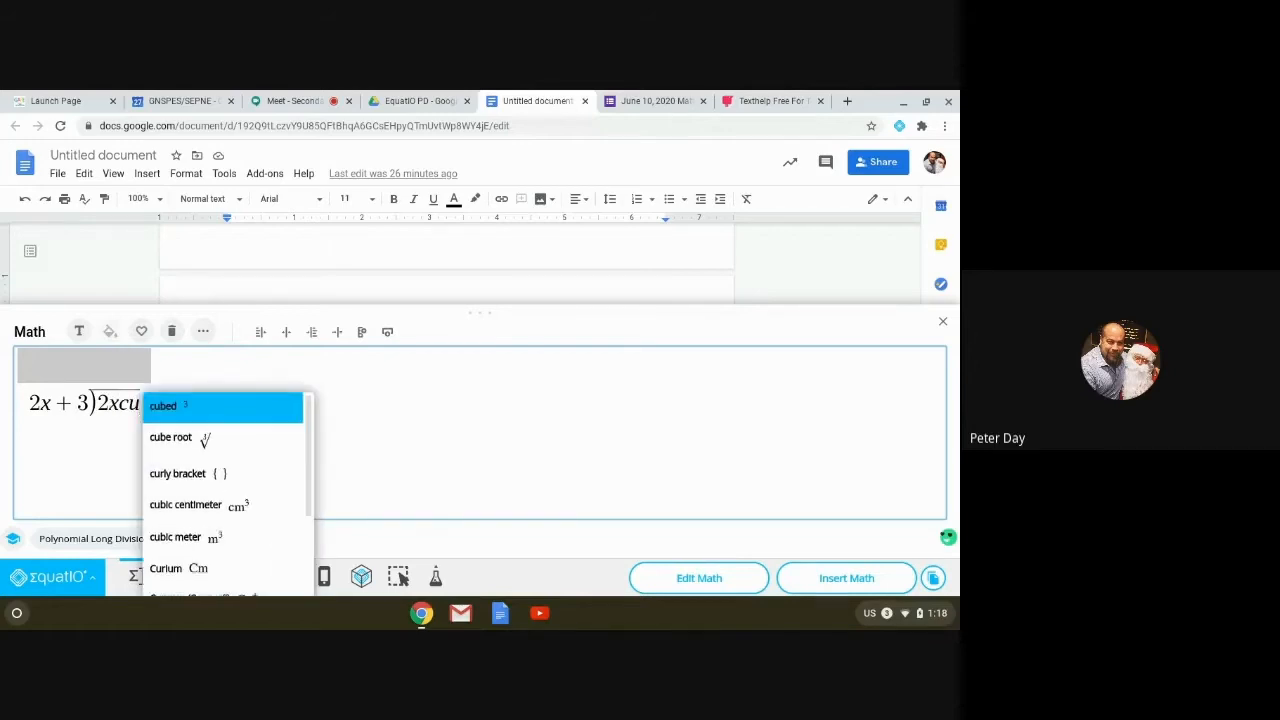
pyautogui.press('Return')
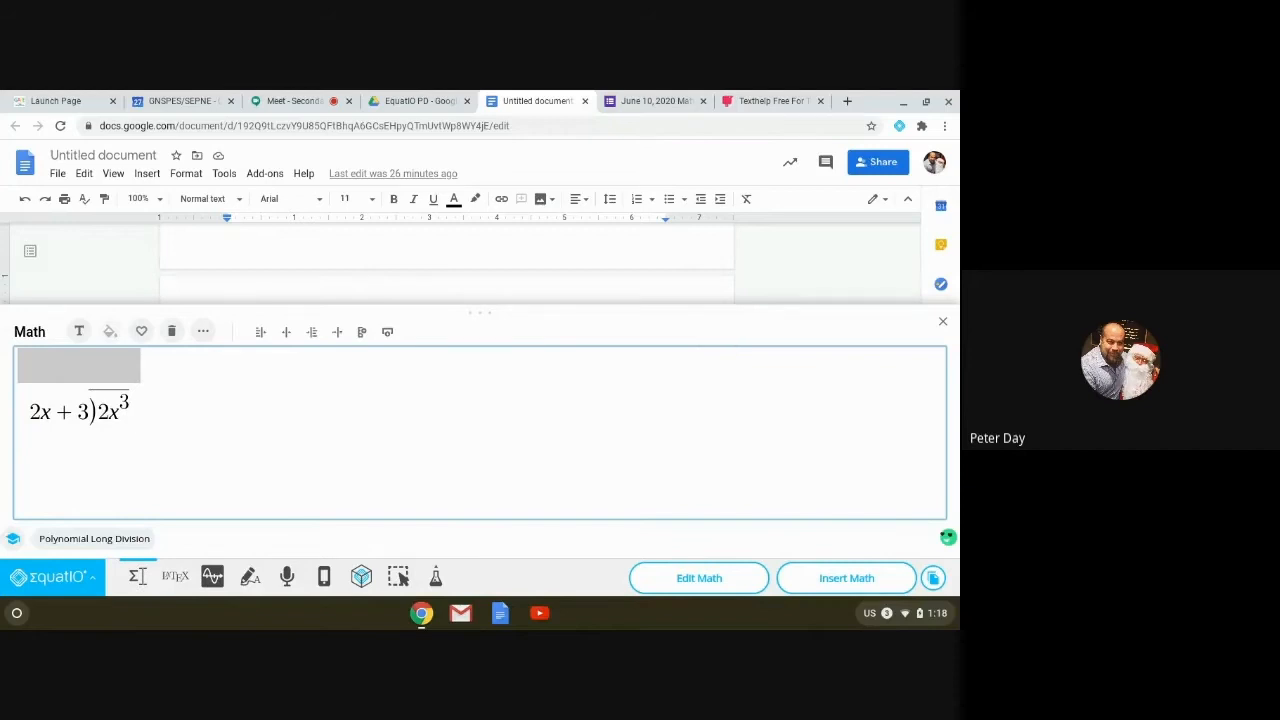
pyautogui.write('+7')
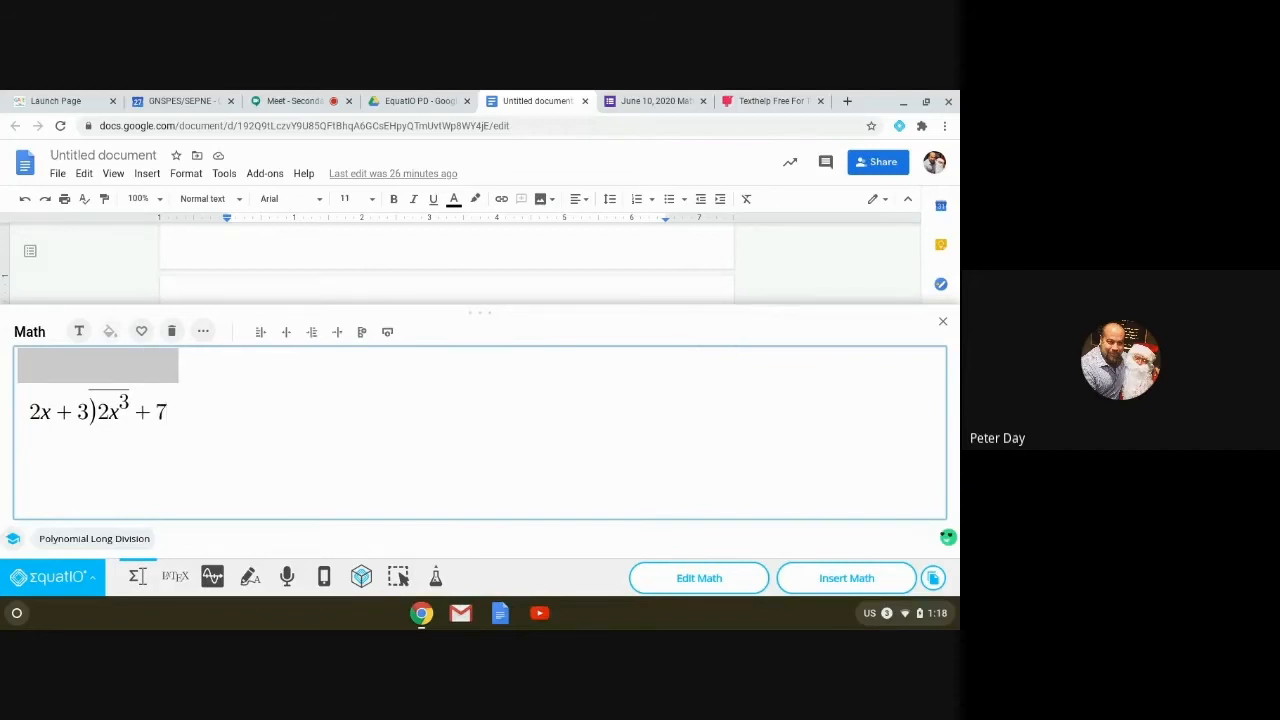
pyautogui.write('x')
pyautogui.write('sq')
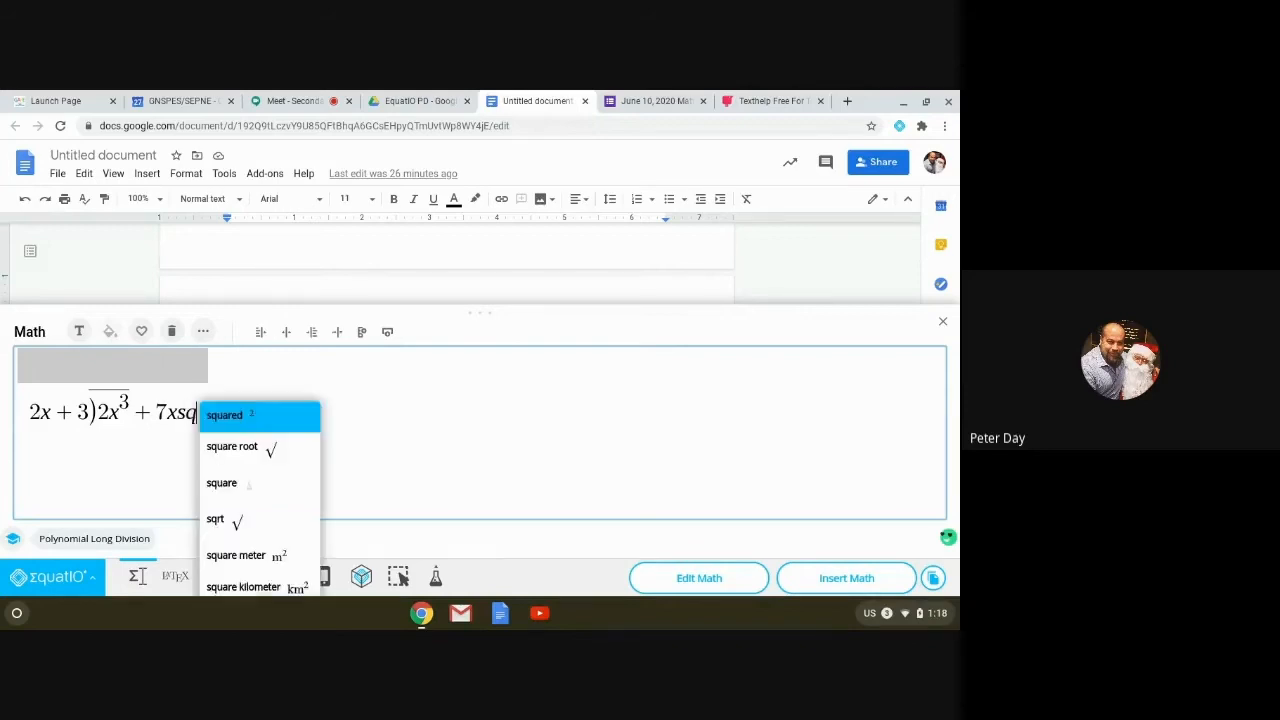
pyautogui.press('Return')
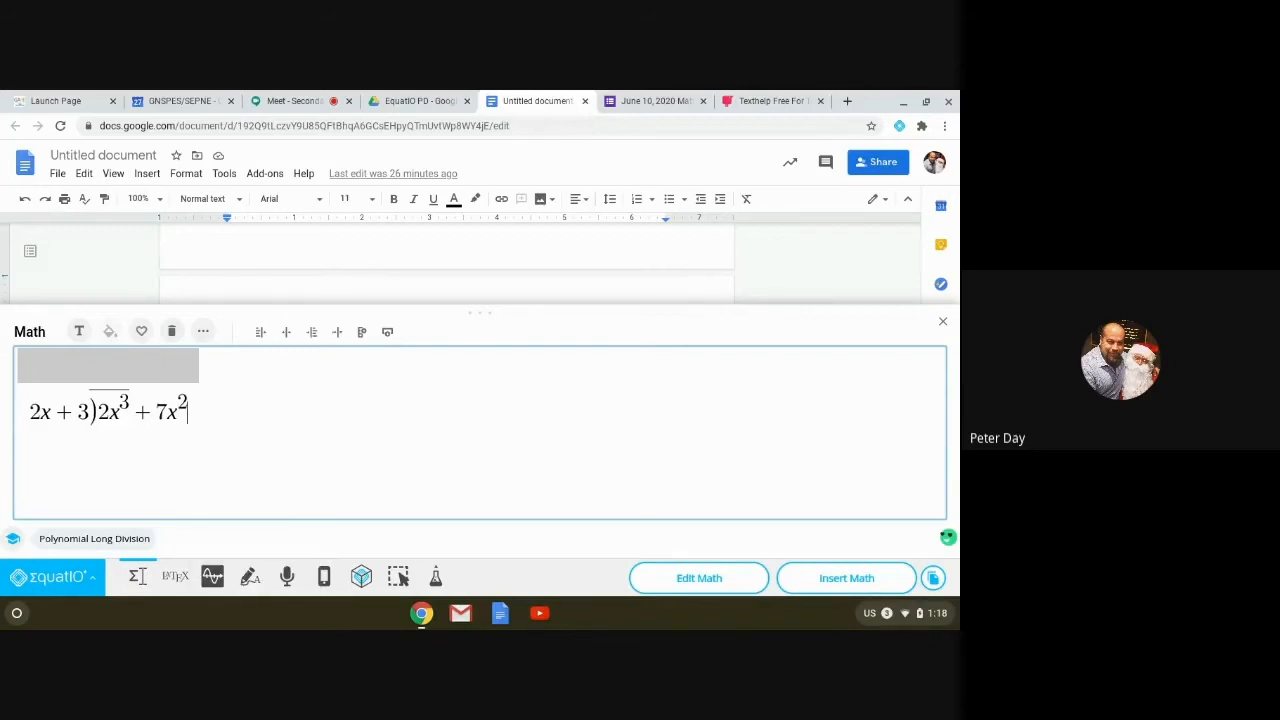
pyautogui.write('+ 3)2')
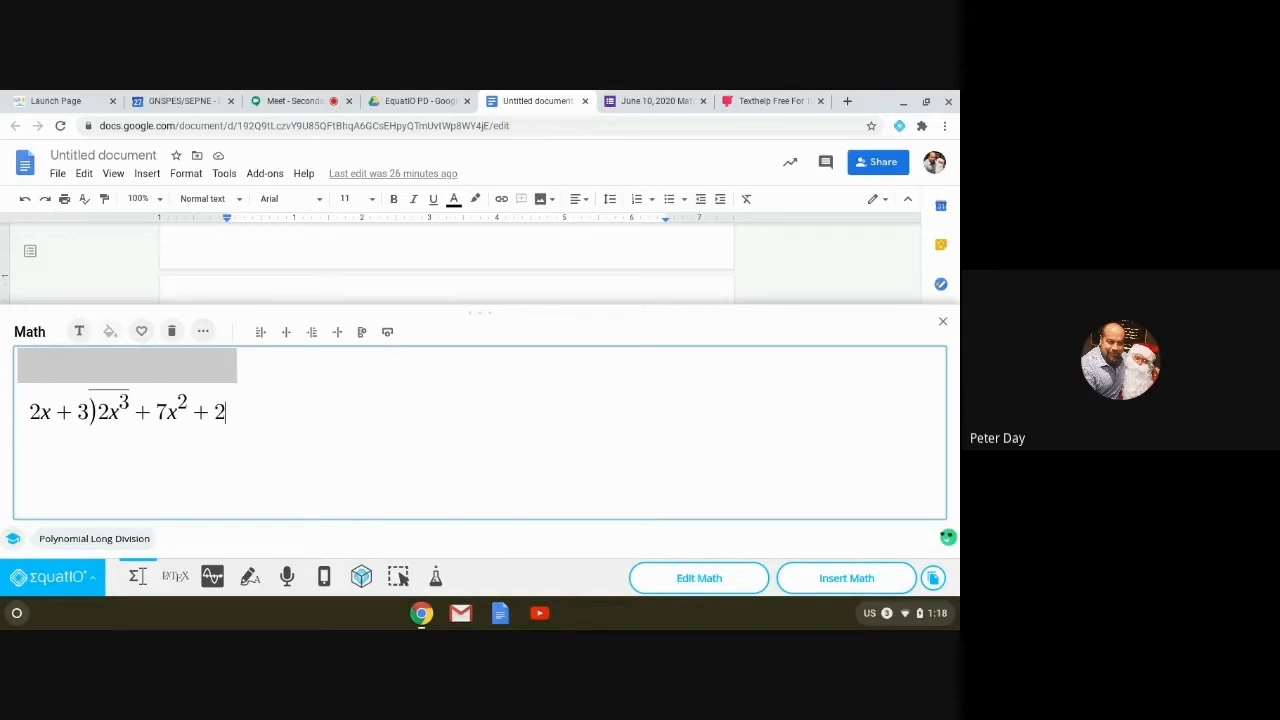
pyautogui.write('x')
pyautogui.press('BackSpace')
pyautogui.write('x + 9')
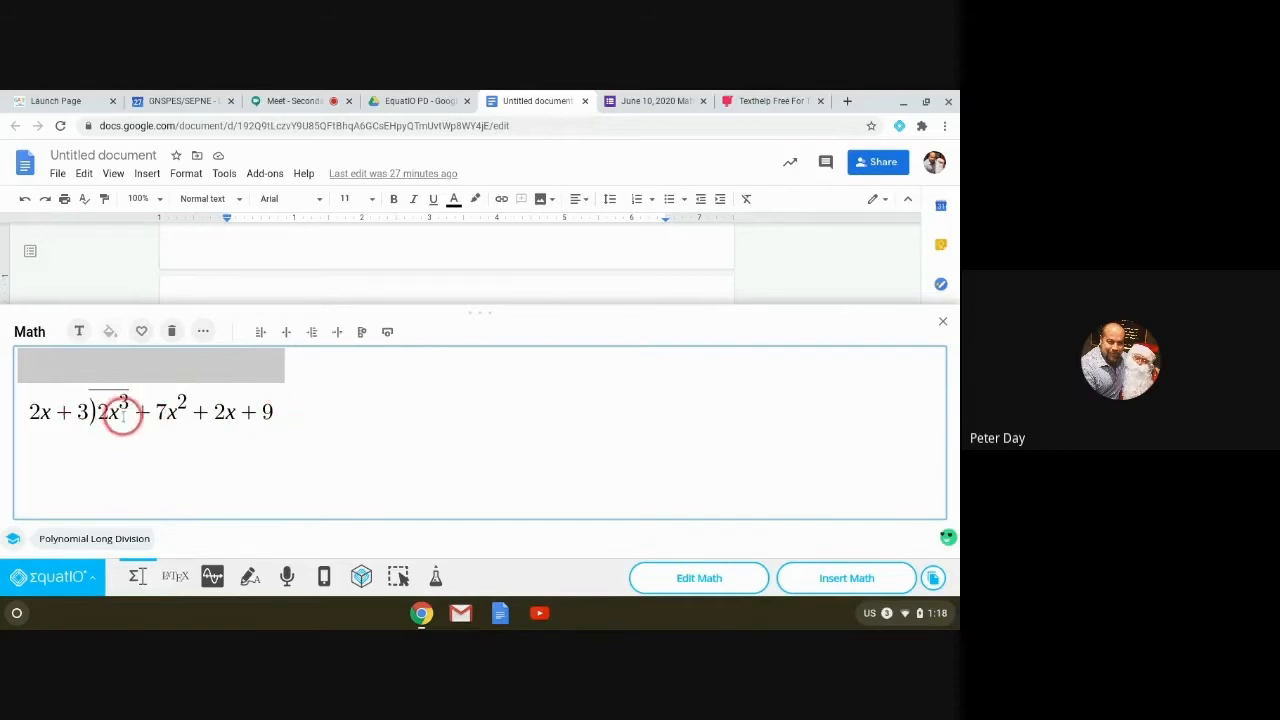
pyautogui.press('BackSpace')
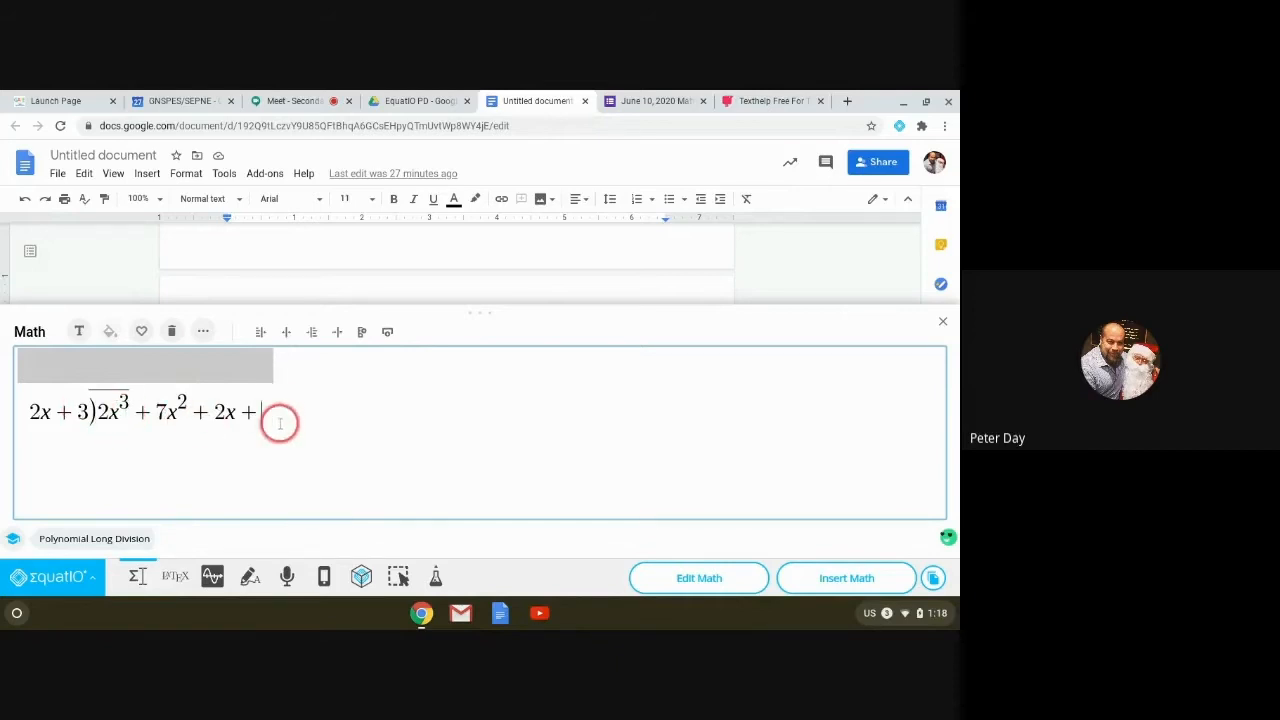
pyautogui.press('BackSpace')
pyautogui.press('BackSpace')
pyautogui.press('BackSpace')
pyautogui.press('BackSpace')
pyautogui.press('BackSpace')
pyautogui.press('BackSpace')
pyautogui.press('BackSpace')
pyautogui.press('BackSpace')
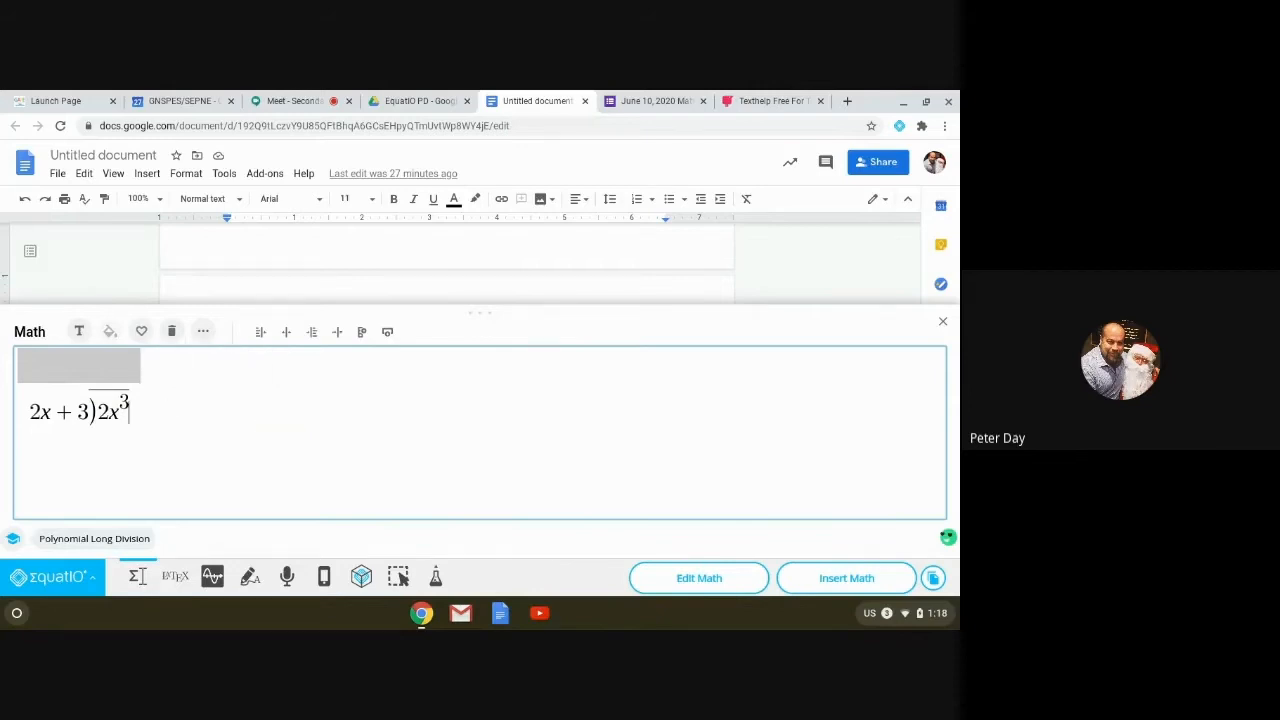
pyautogui.press('BackSpace')
pyautogui.press('BackSpace')
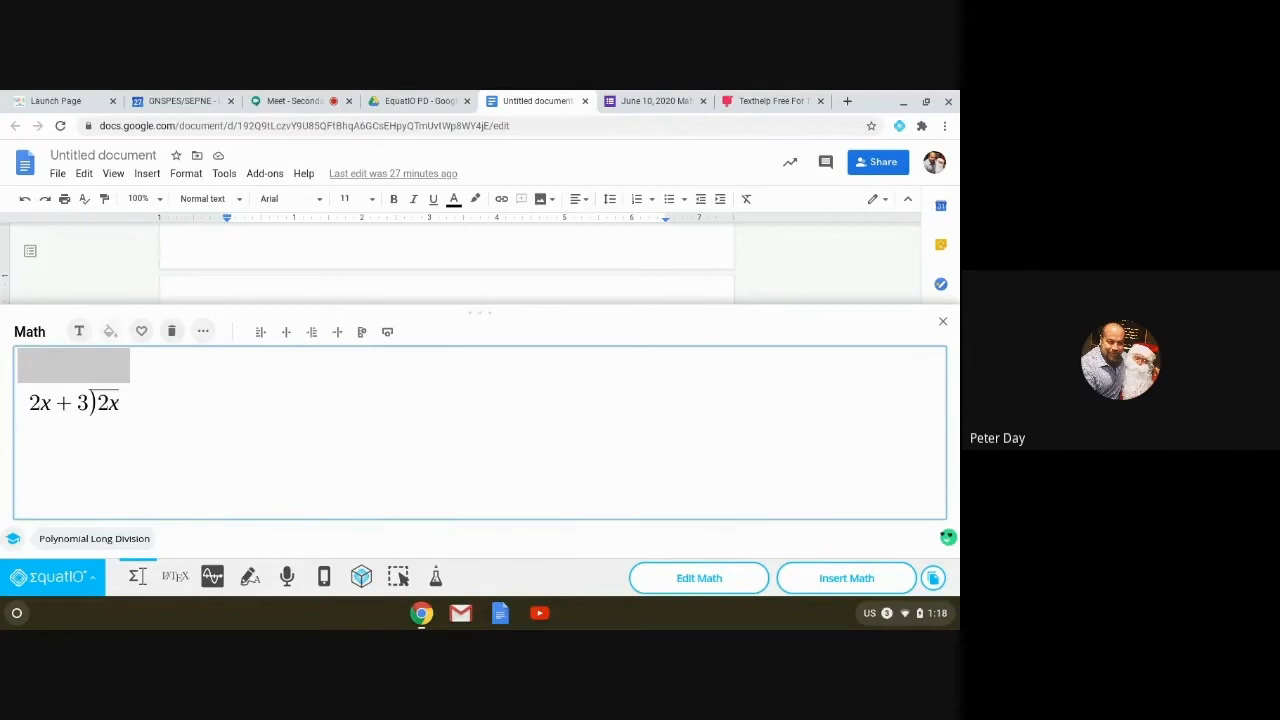
# Step: Complete the dividend as 2x³ + 7x² + 2x + 9 with correct exponents
pyautogui.write('+ 7x ')
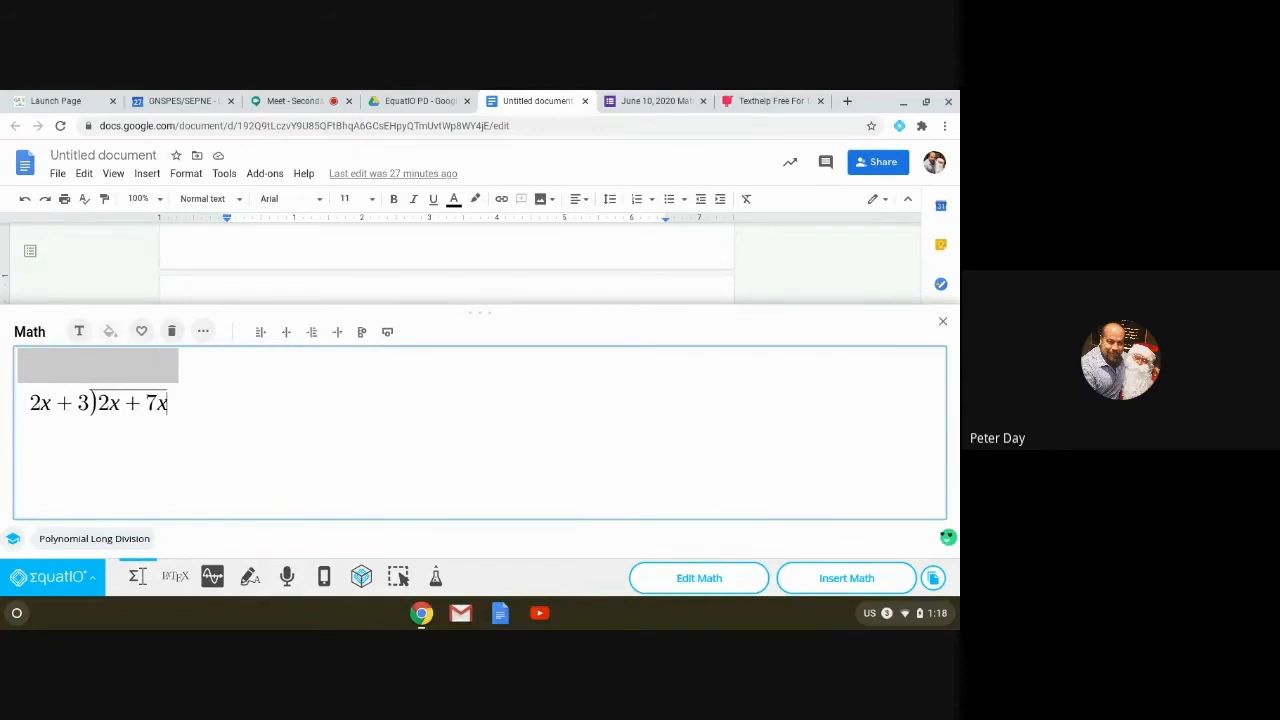
pyautogui.write('+ 2x + ')
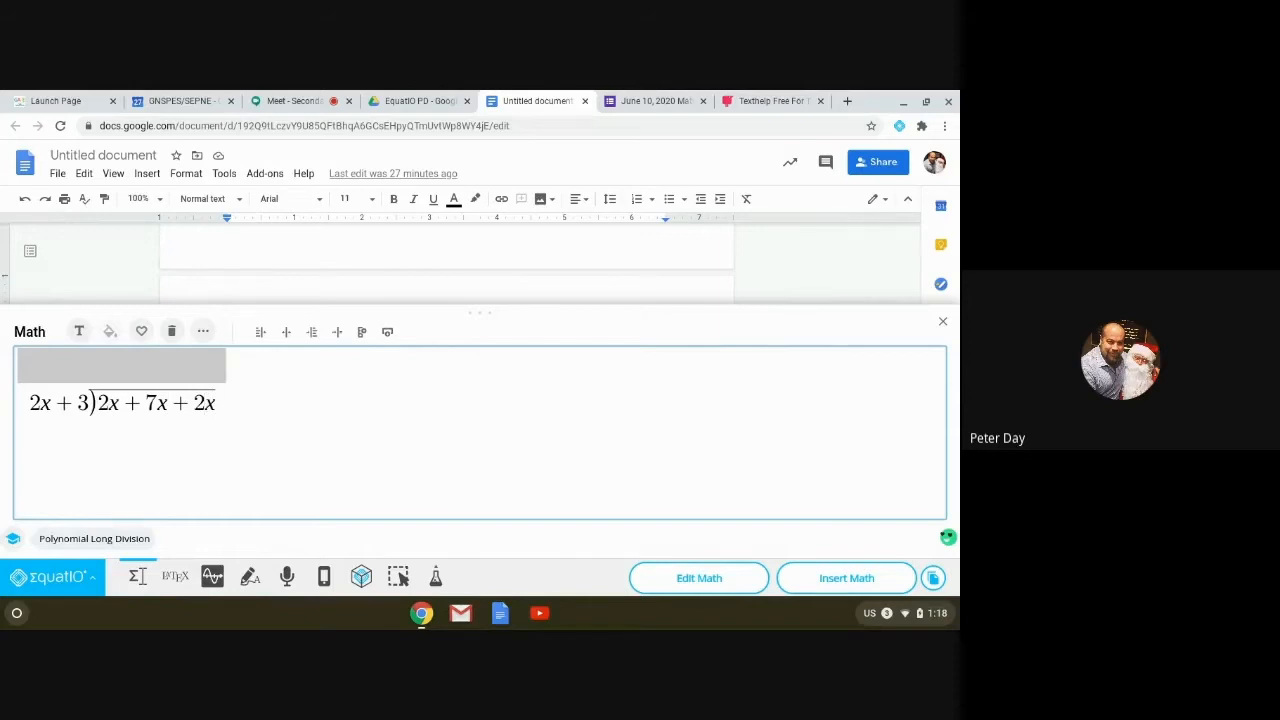
pyautogui.write('9')
pyautogui.press('Left')
pyautogui.press('Left')
pyautogui.press('Left')
pyautogui.press('Left')
pyautogui.press('Left')
pyautogui.press('Left')
pyautogui.press('Left')
pyautogui.press('Left')
pyautogui.press('Left')
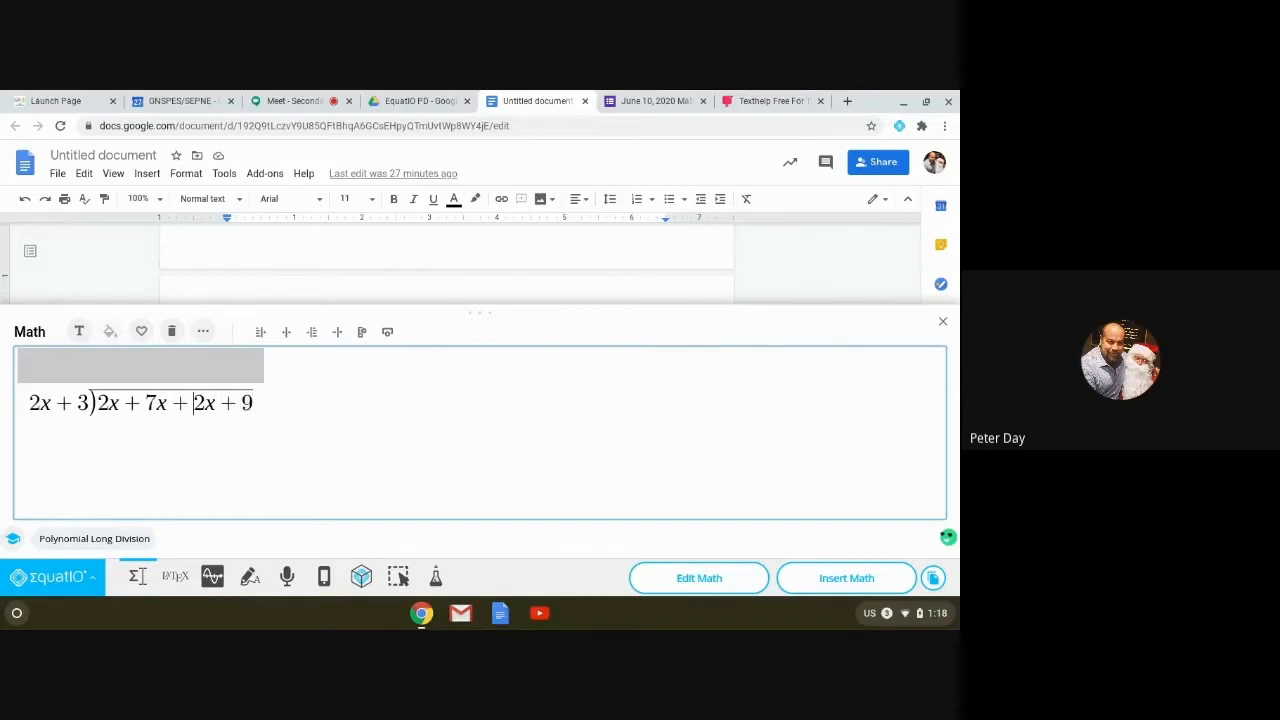
pyautogui.press('Right')
pyautogui.write('cu')
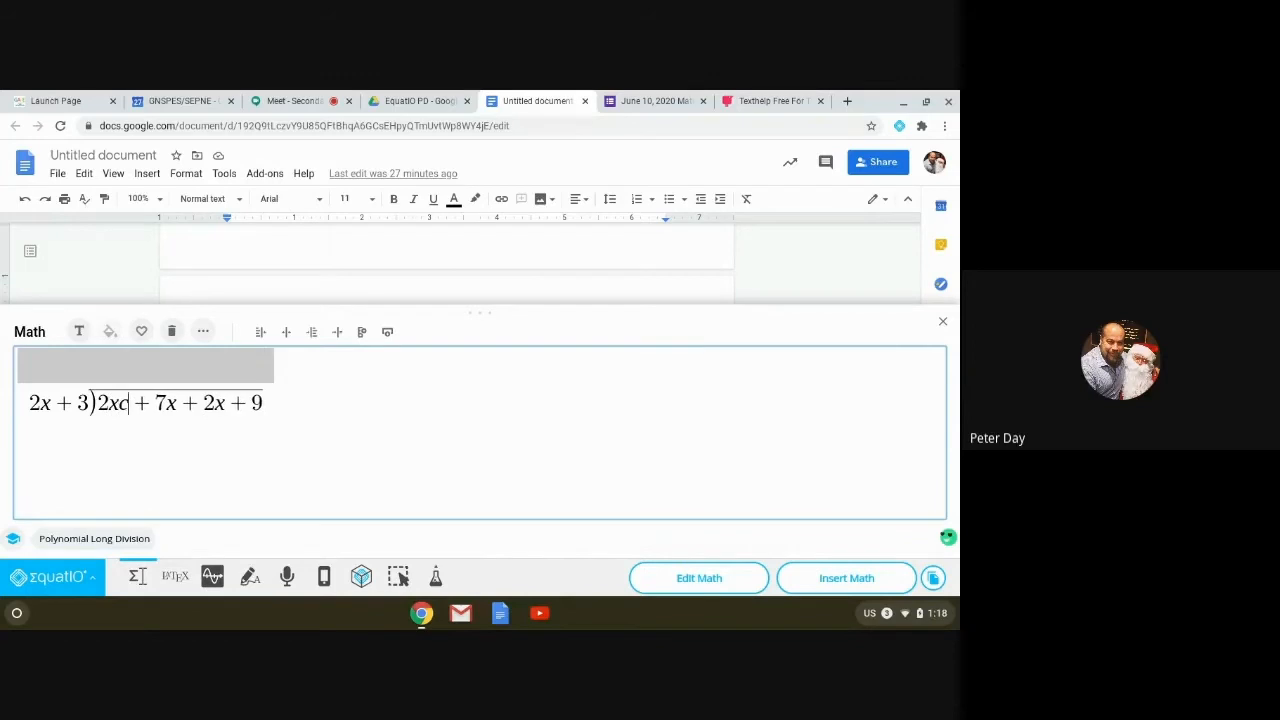
pyautogui.press('Return')
pyautogui.press('Right')
pyautogui.press('Right')
pyautogui.write('sq')
pyautogui.press('Return')
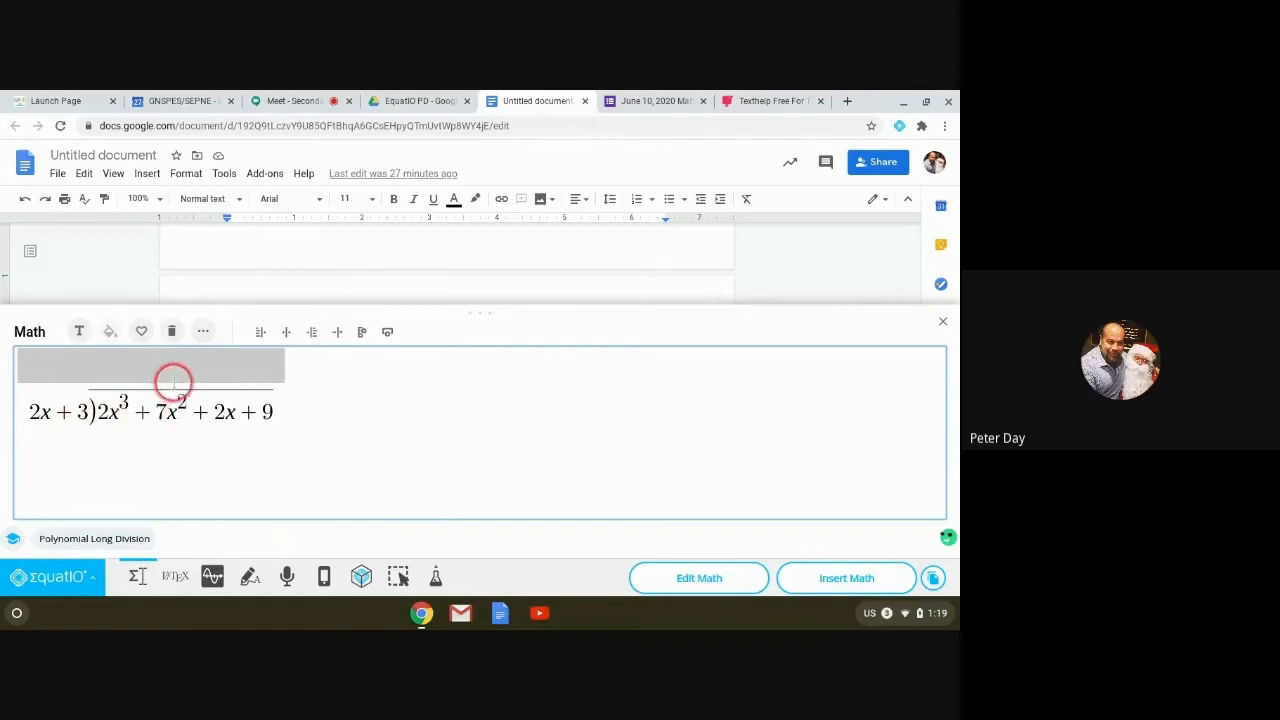
# Step: Write x² as the first quotient term
pyautogui.click(183, 374)
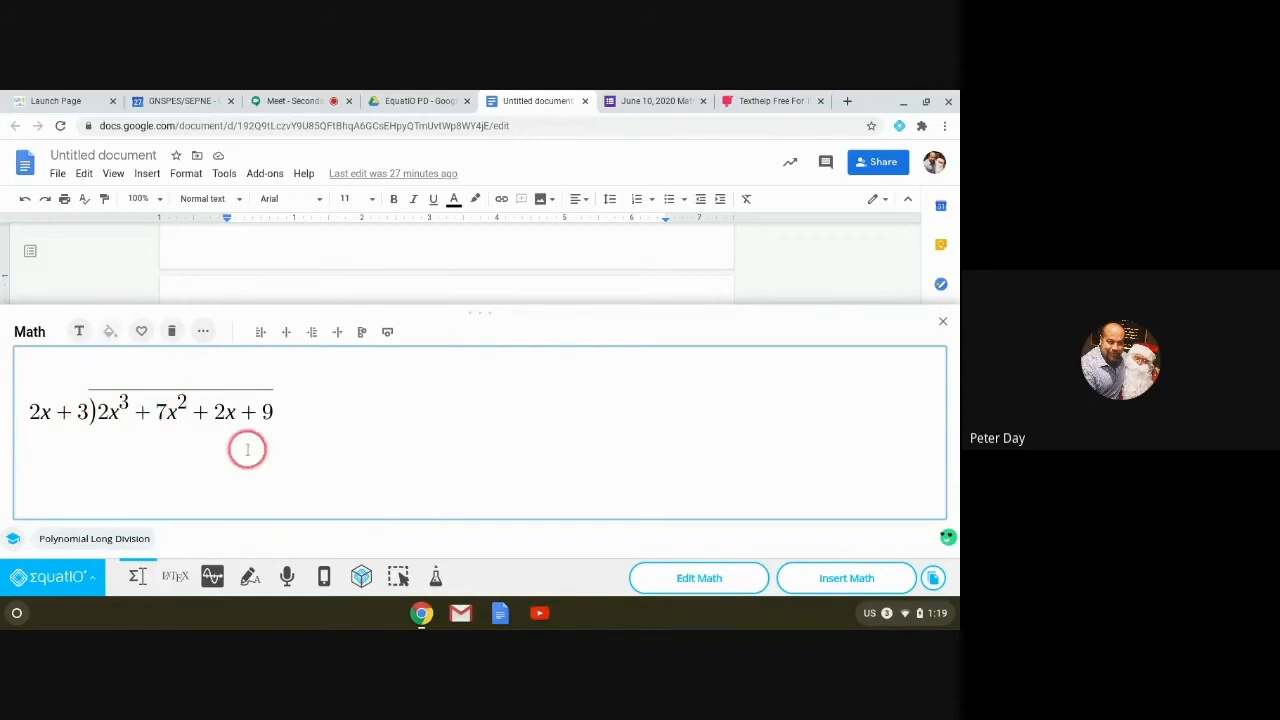
pyautogui.write('xsq')
pyautogui.press('Return')
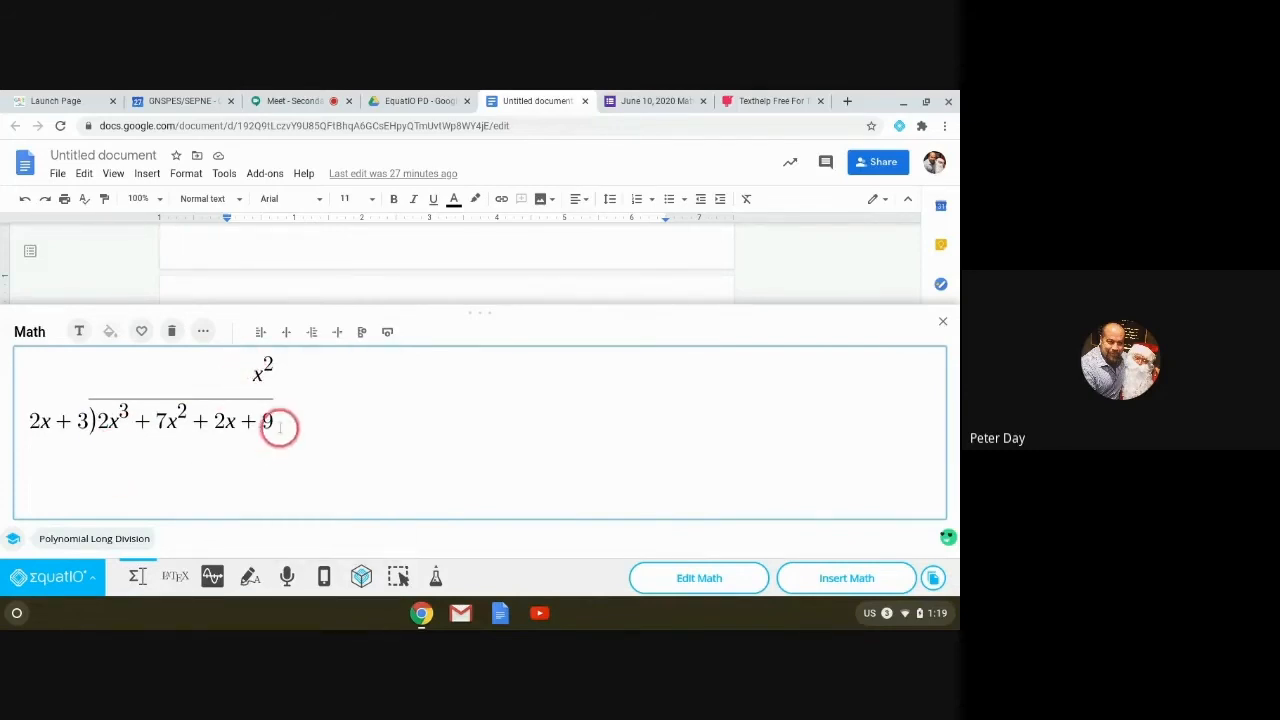
# Step: Write 2x³ + 3x² beneath the dividend, underline it, and start a new row below
pyautogui.click(260, 455)
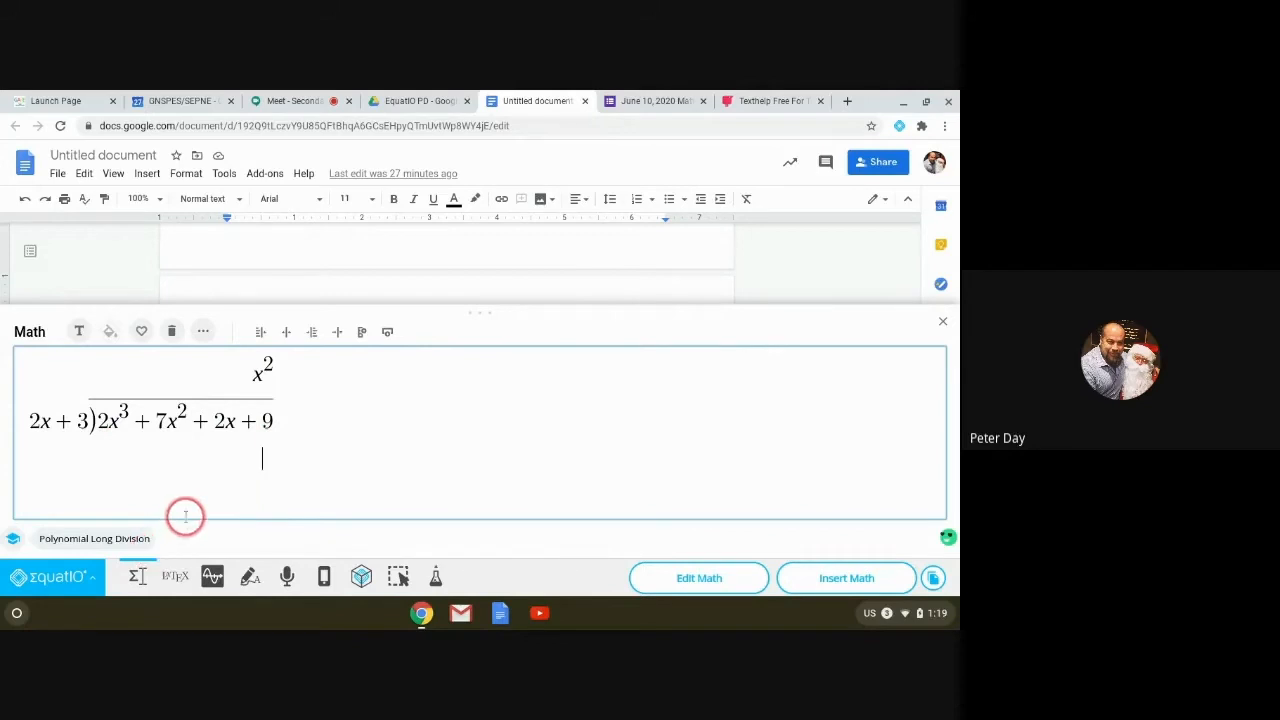
pyautogui.write('2x')
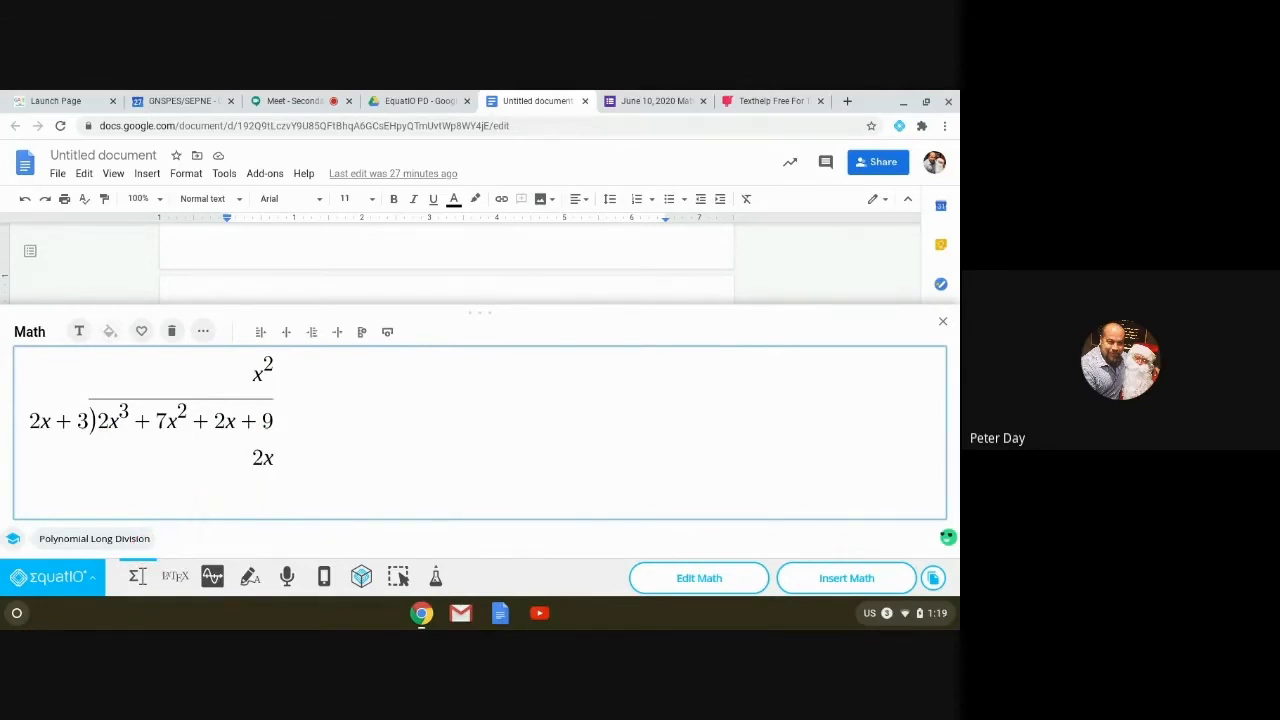
pyautogui.write('c')
pyautogui.press('BackSpace')
pyautogui.write('^3')
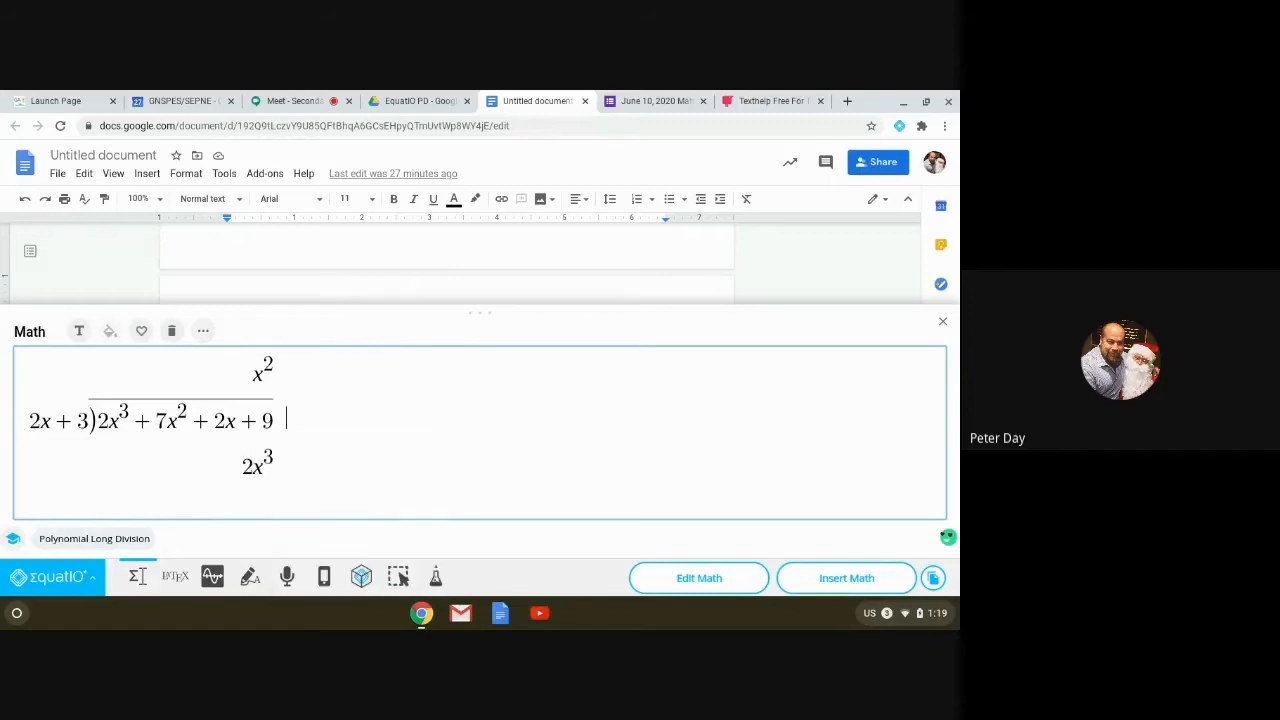
pyautogui.write('+3')
pyautogui.press('BackSpace')
pyautogui.press('BackSpace')
pyautogui.press('Left')
pyautogui.write('+ ')
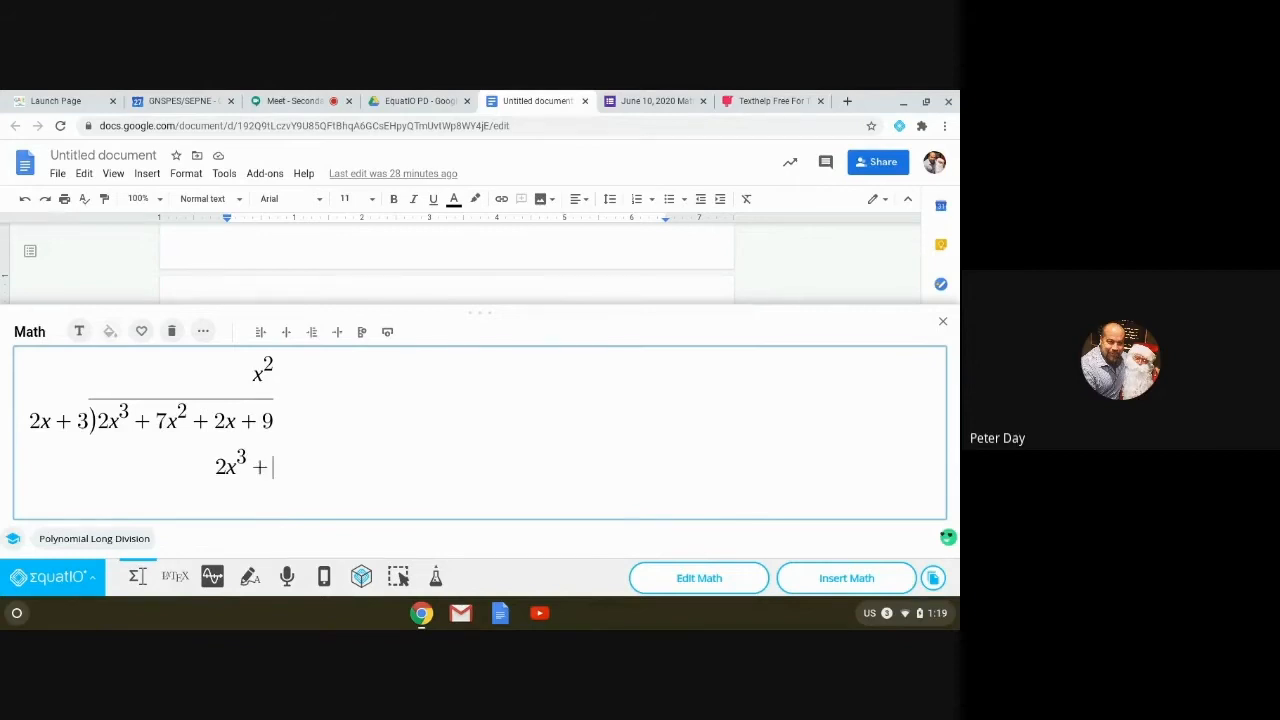
pyautogui.write('3x')
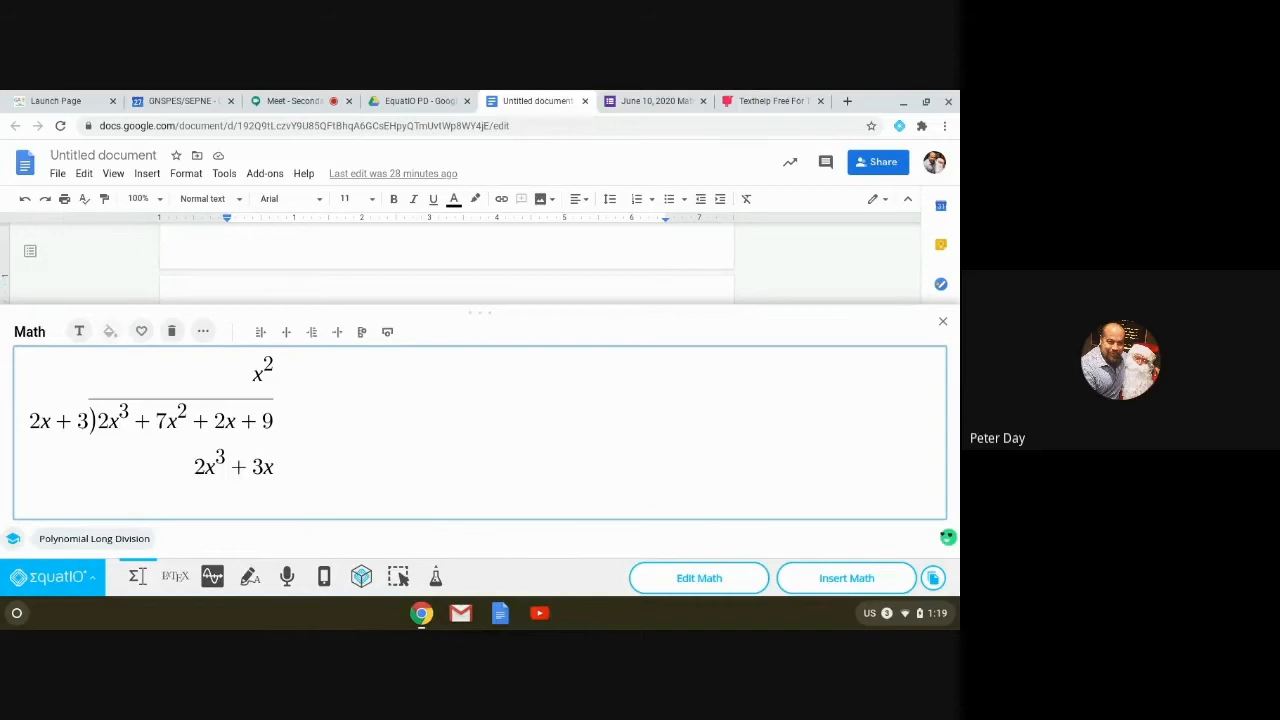
pyautogui.write('^2')
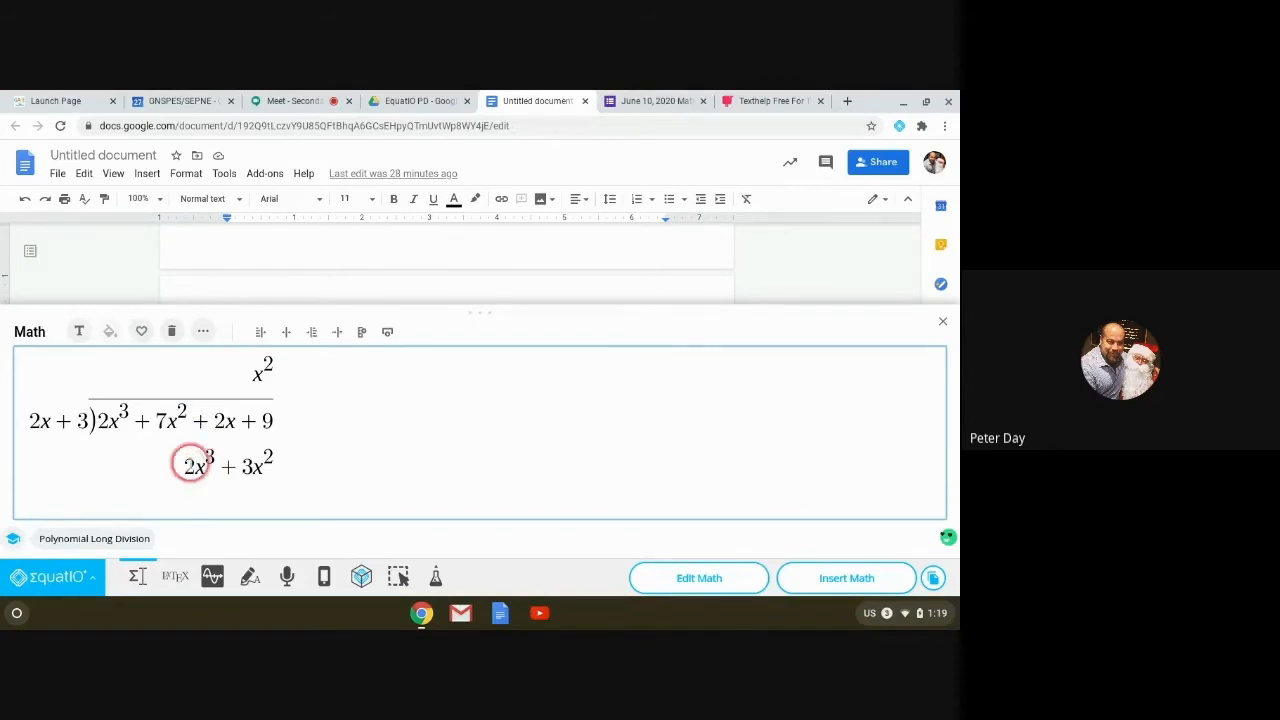
pyautogui.moveTo(183, 463); pyautogui.dragTo(274, 468)
pyautogui.write('\\')
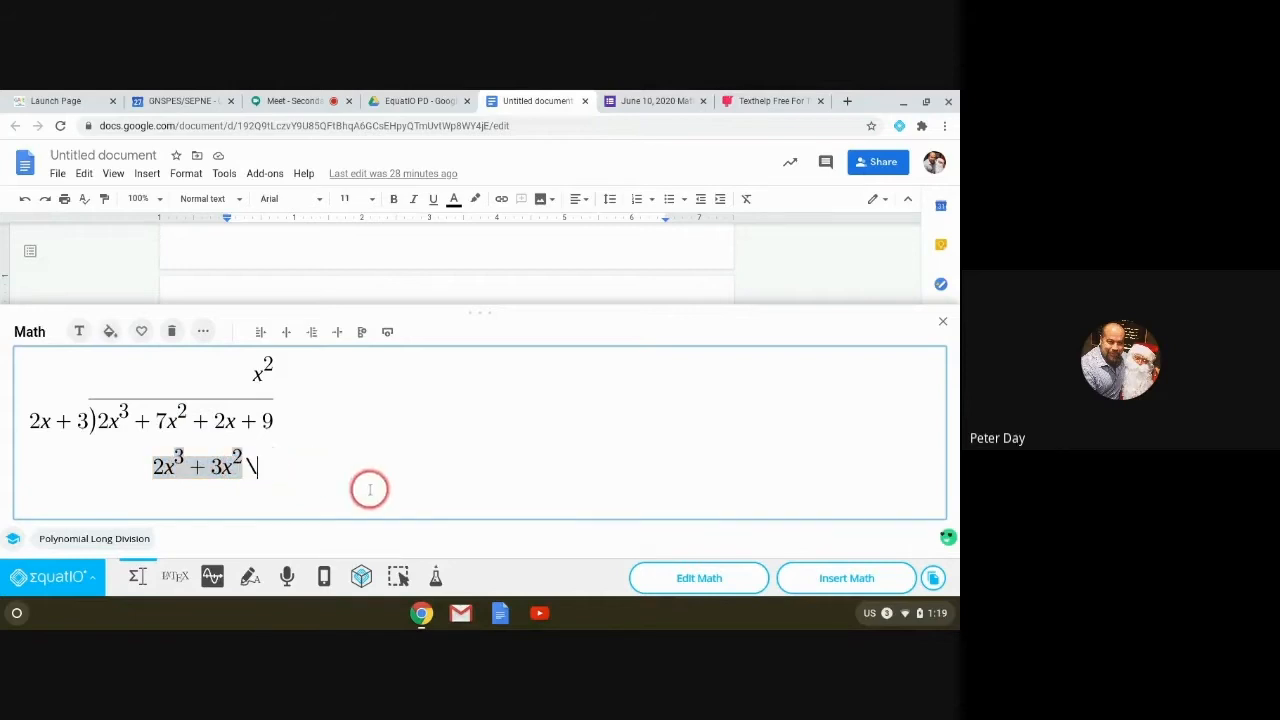
pyautogui.write('under')
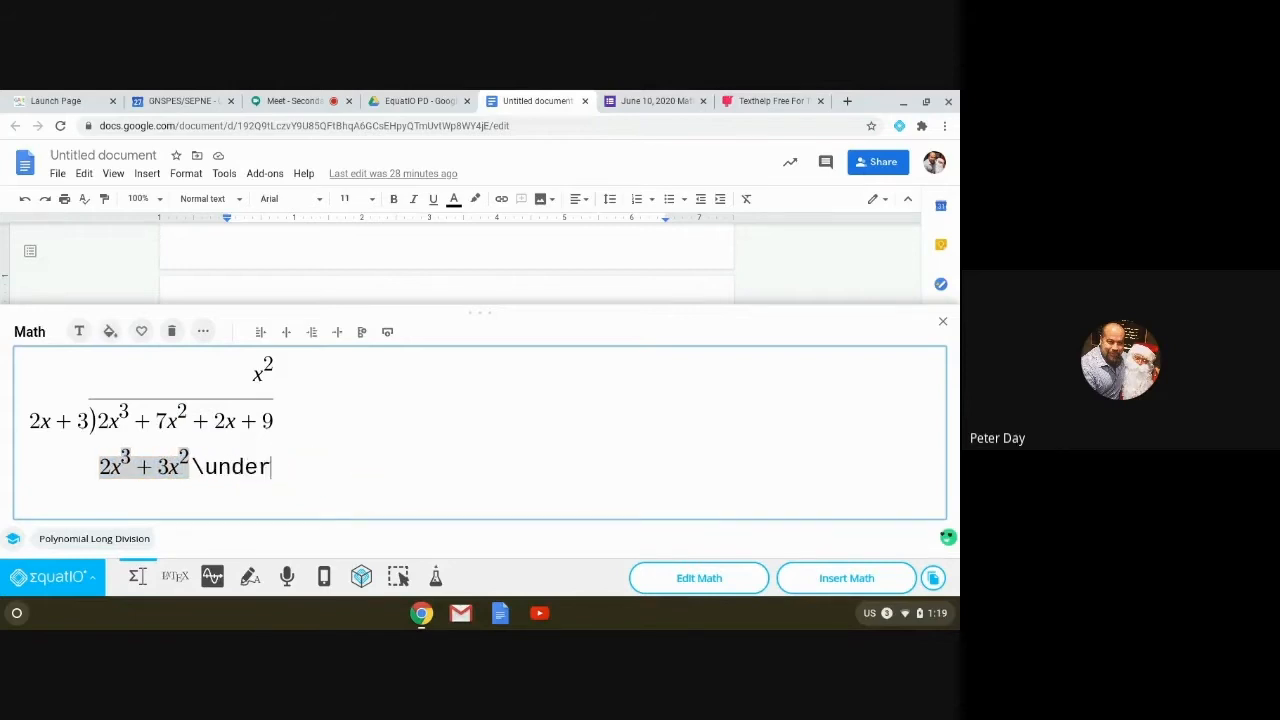
pyautogui.write('line')
pyautogui.press('space')
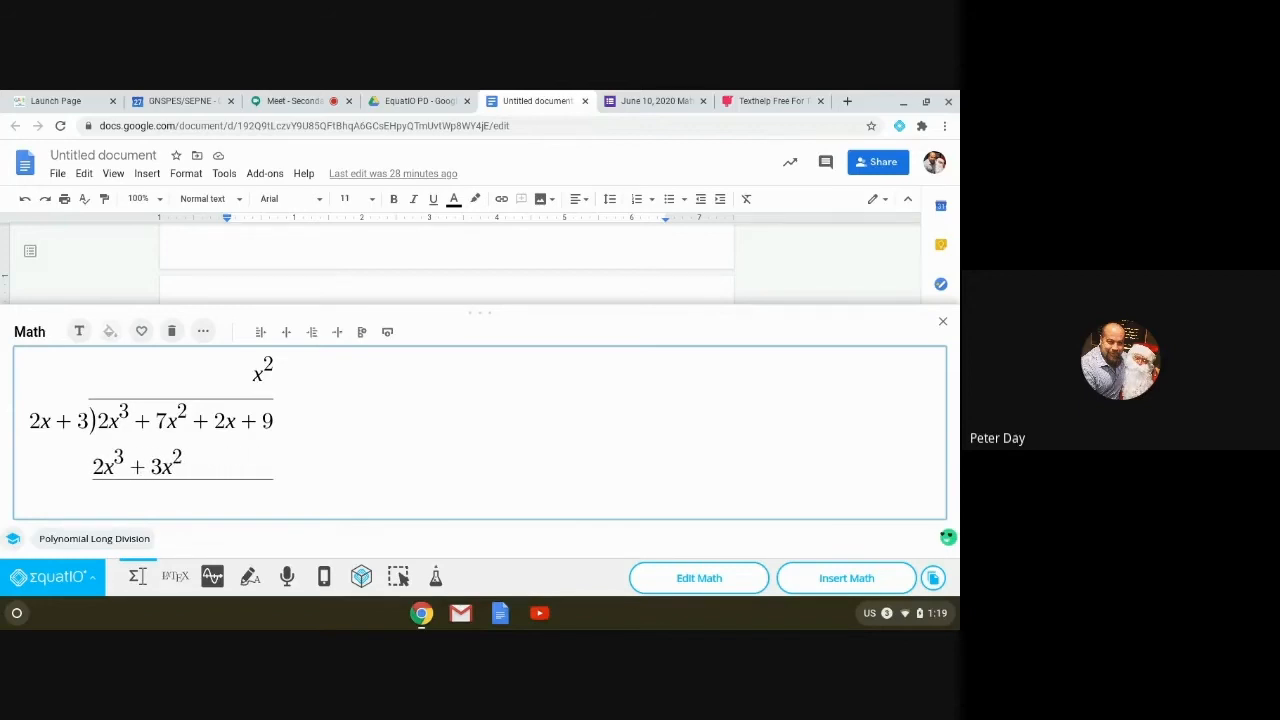
pyautogui.press('BackSpace')
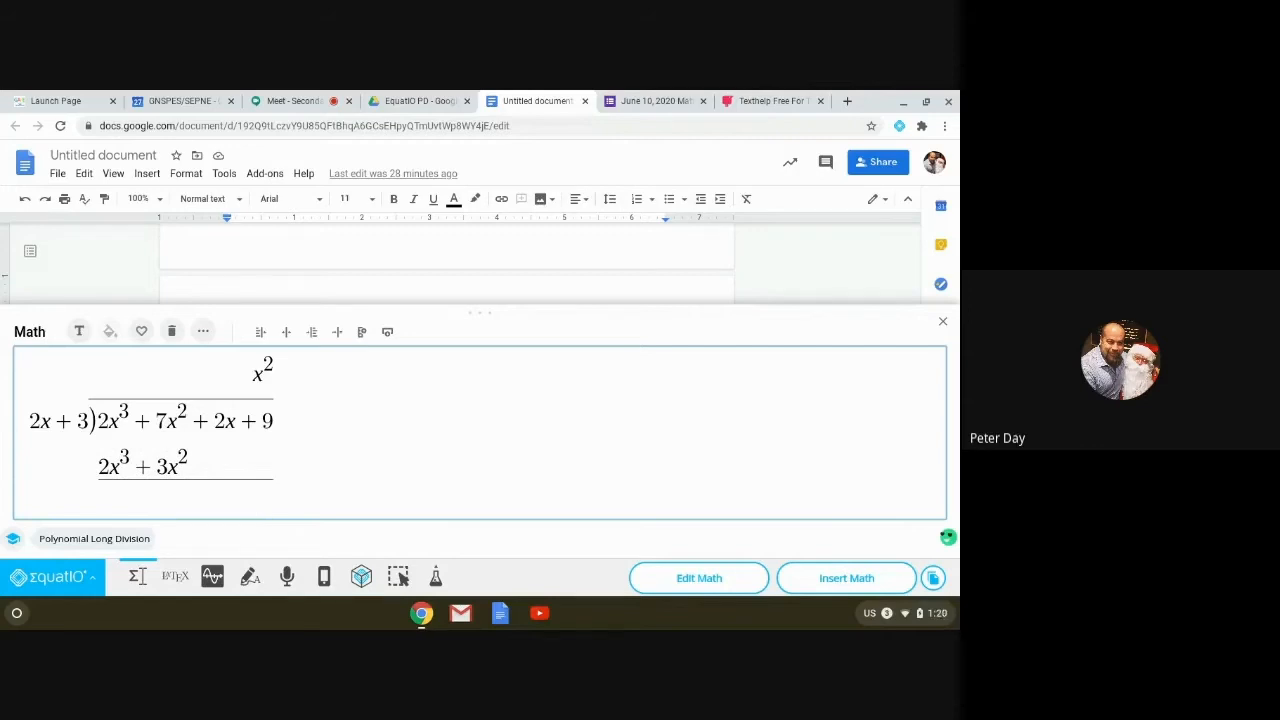
pyautogui.moveTo(478, 310); pyautogui.dragTo(471, 231)
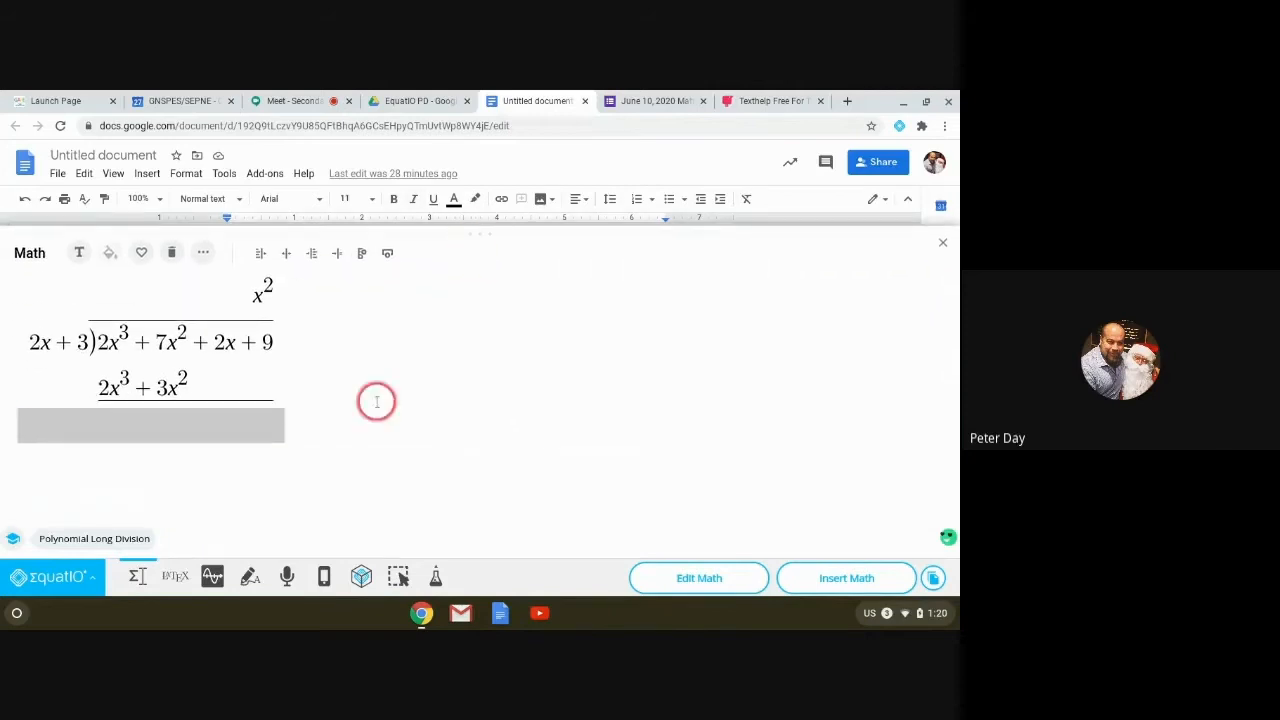
pyautogui.click(235, 422)
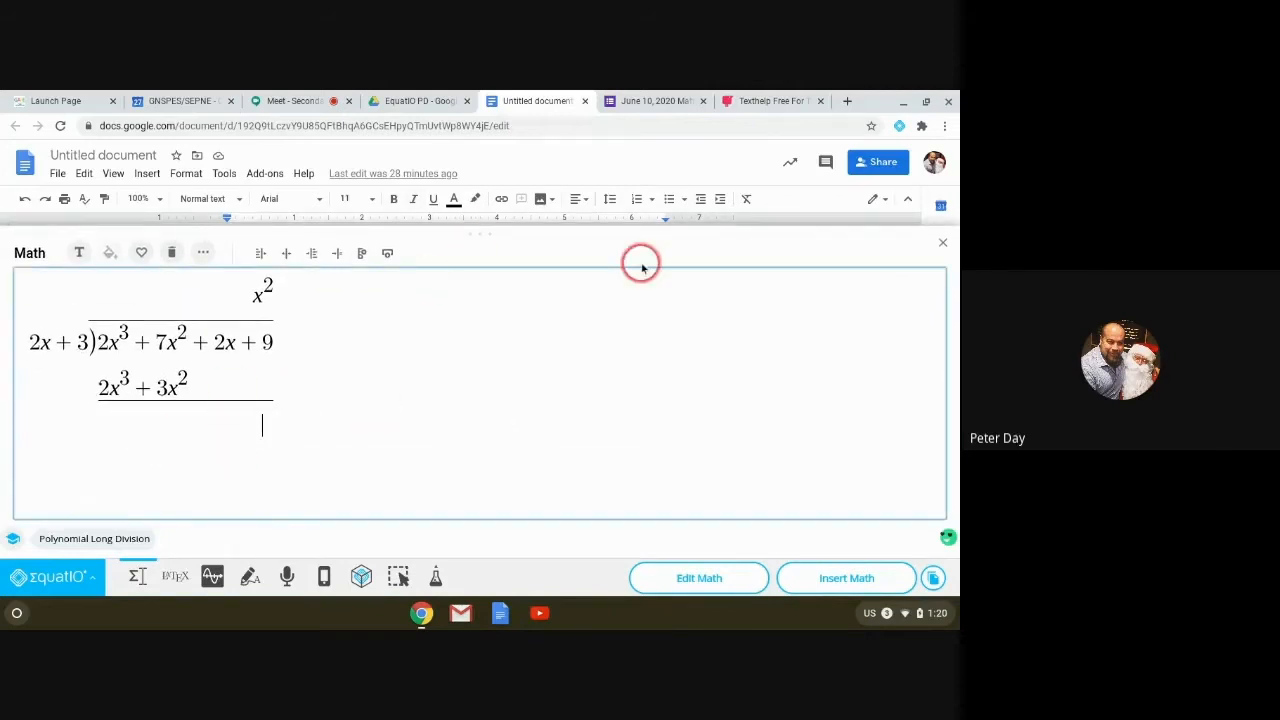
# Step: Write the difference row 4x² + 2x and extend the quotient with + 2x
pyautogui.write('4xsq')
pyautogui.press('Return')
pyautogui.write('+ ')
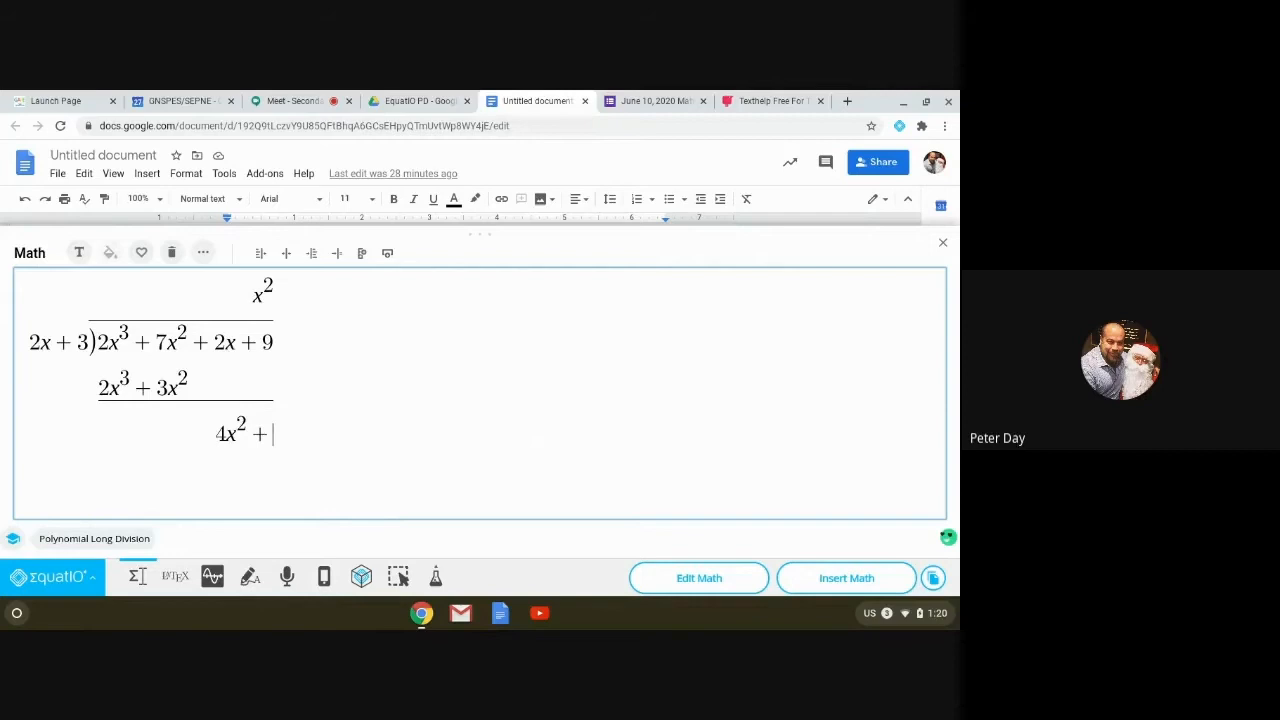
pyautogui.write('2xx')
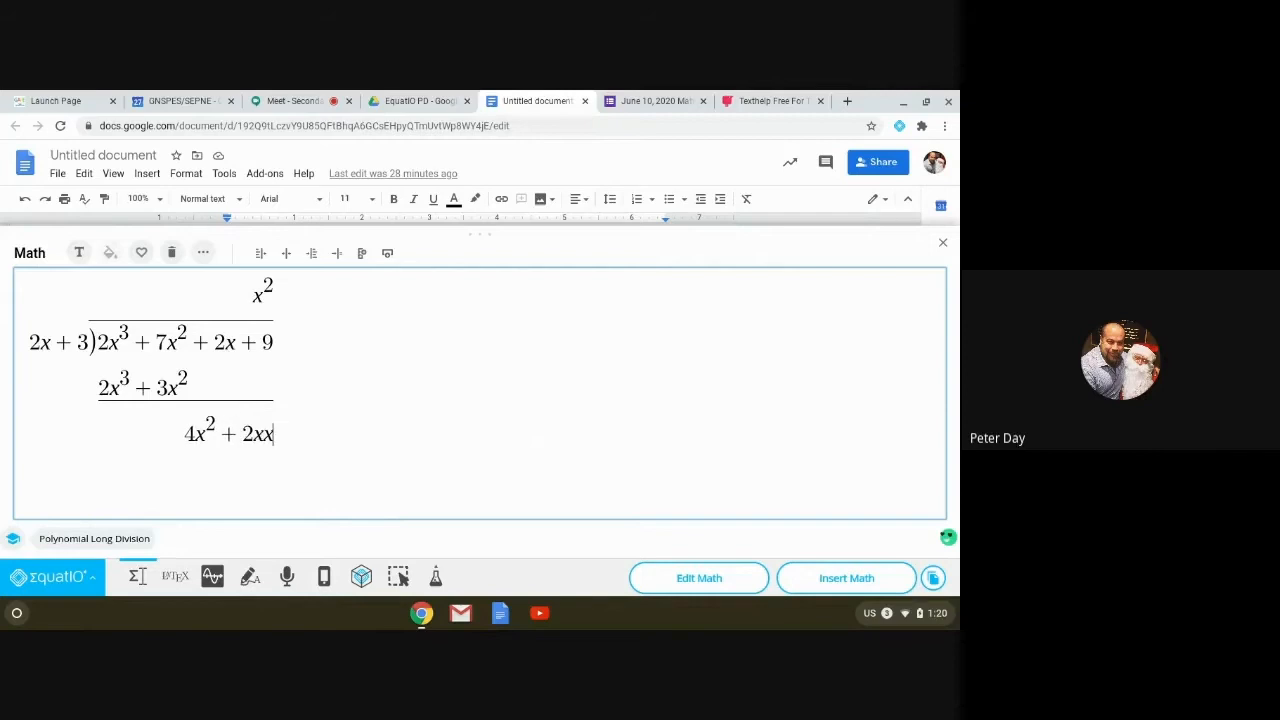
pyautogui.press('BackSpace')
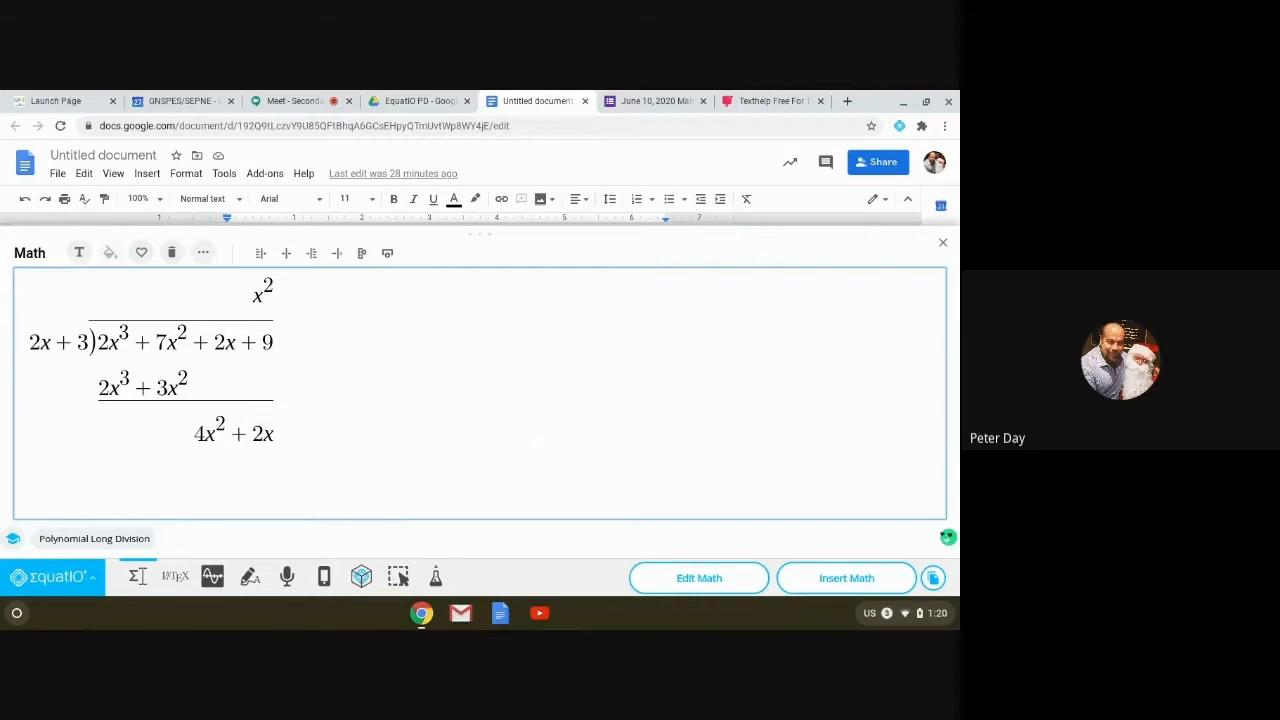
pyautogui.click(281, 296)
pyautogui.write('+ 2x')
# Step: Add an underlined 4x² + 6x row beneath and start another row
pyautogui.click(281, 441)
pyautogui.press('Return')
pyautogui.write('4')
pyautogui.write('xsq')
pyautogui.press('Return')
pyautogui.write('+ 6')
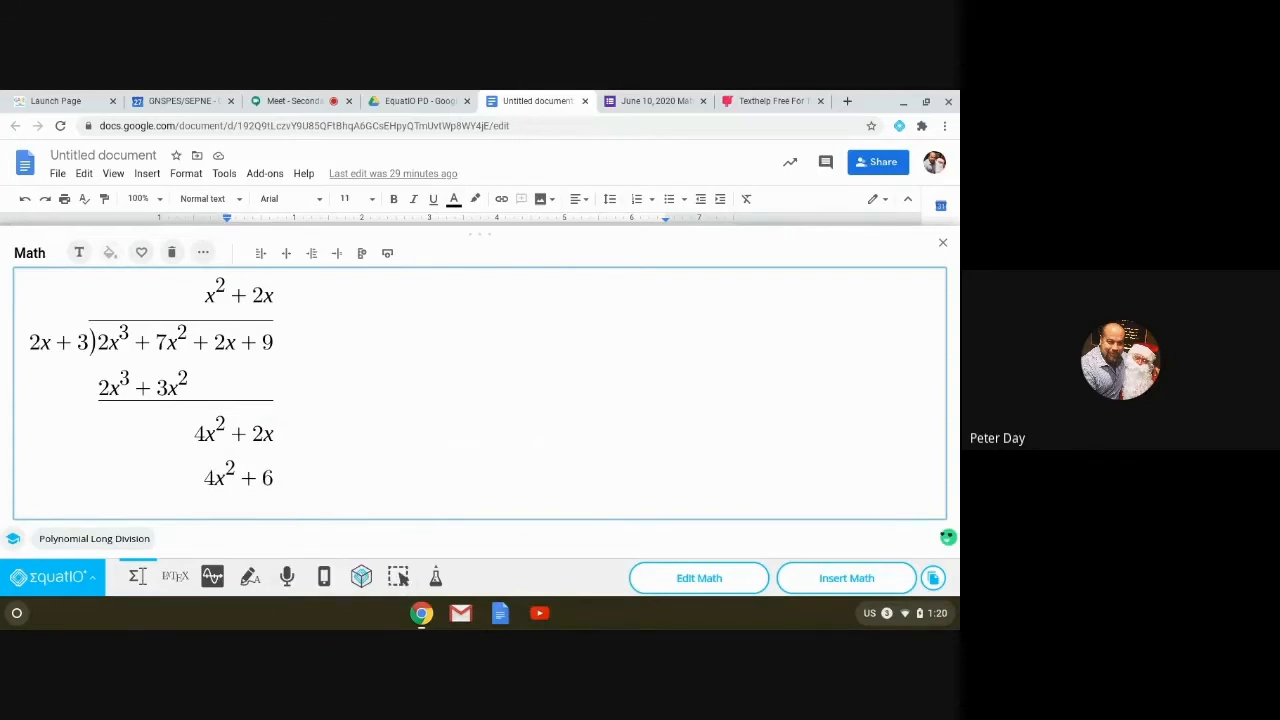
pyautogui.write('x')
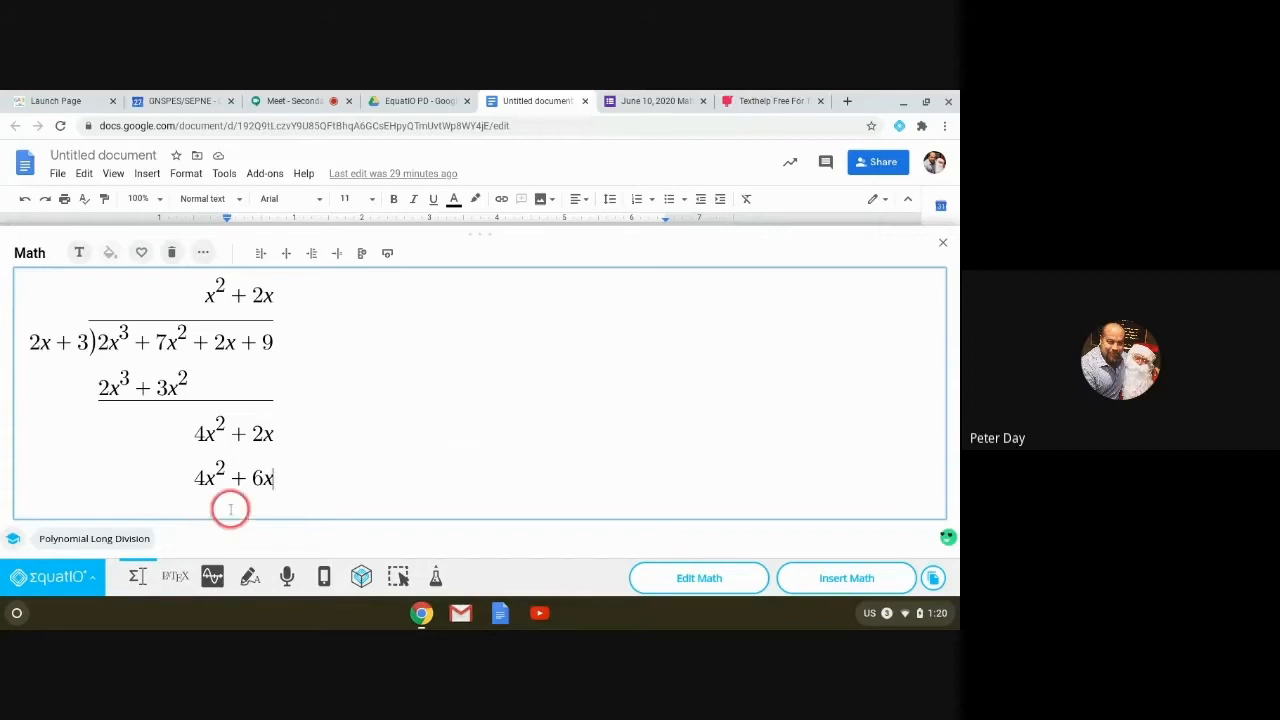
pyautogui.moveTo(272, 478); pyautogui.dragTo(194, 477)
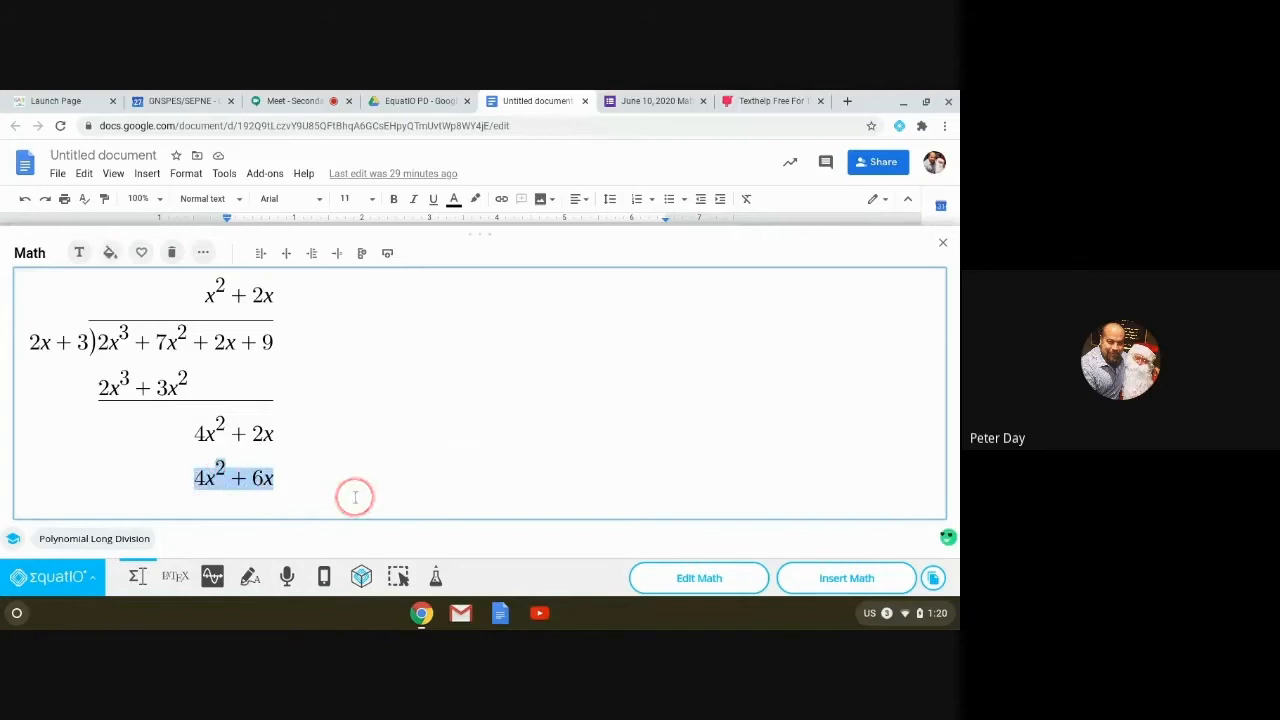
pyautogui.write('\\under')
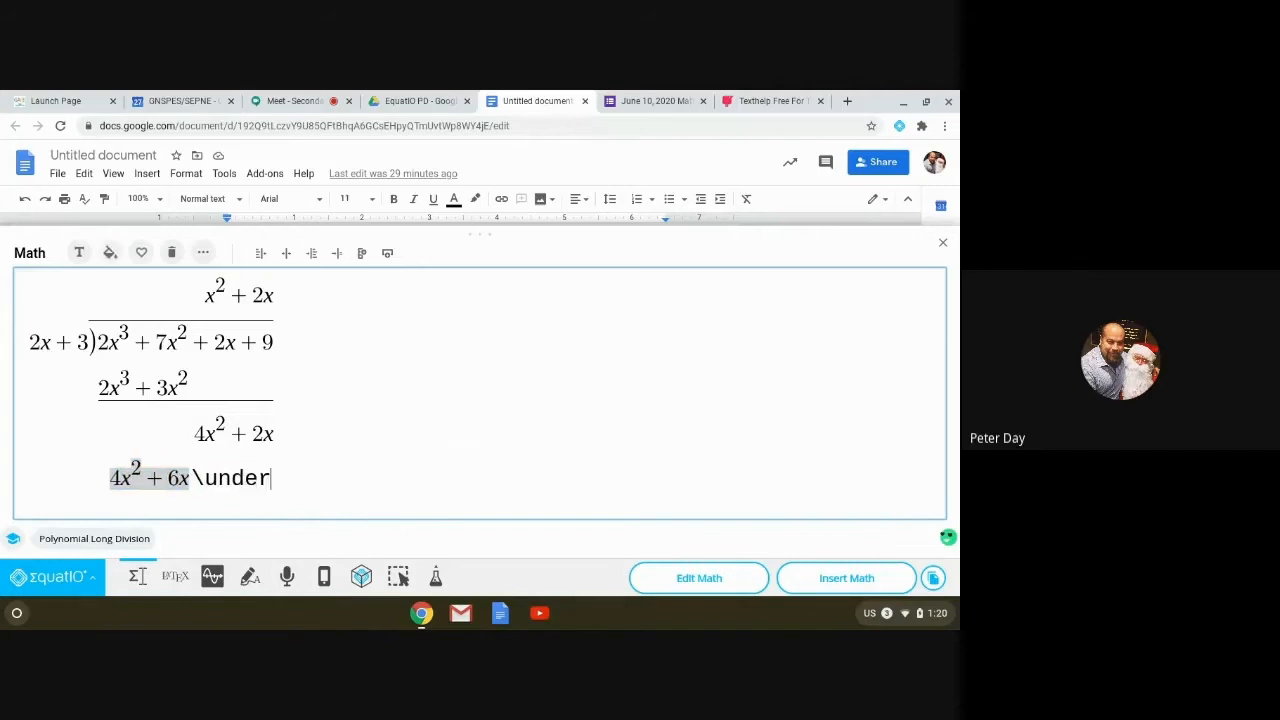
pyautogui.write('lines')
pyautogui.press('BackSpace')
pyautogui.press('space')
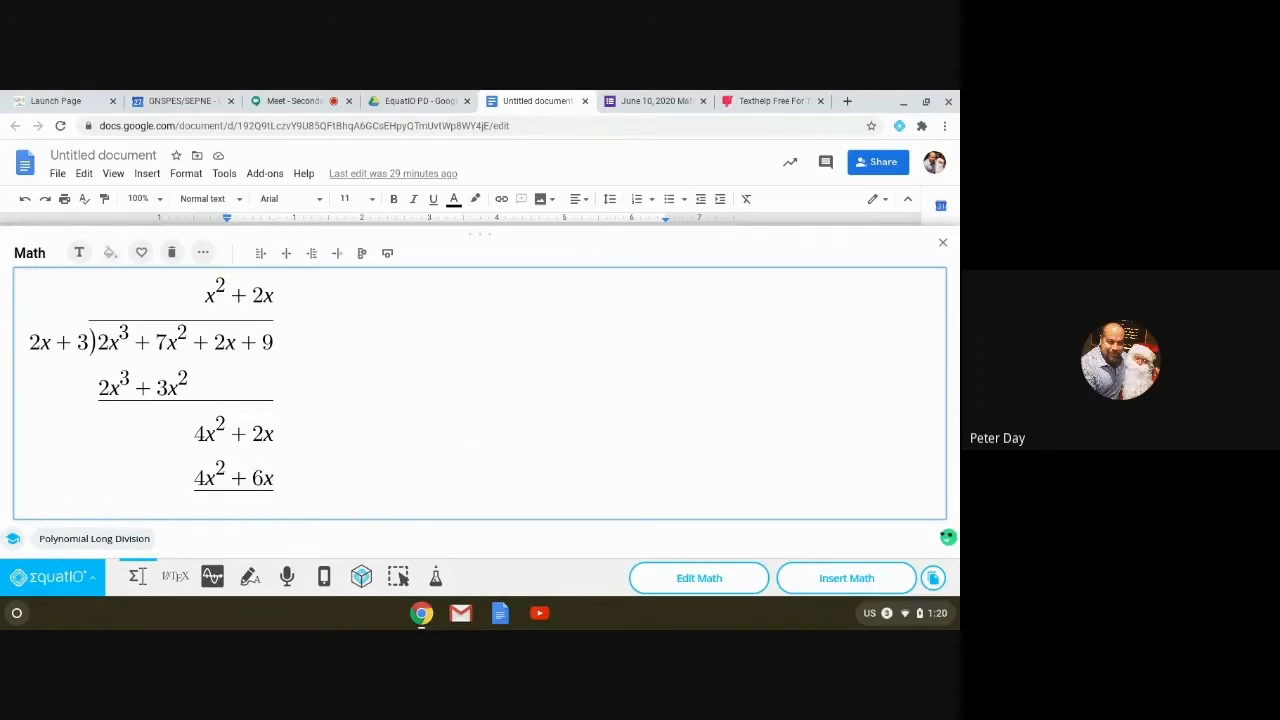
pyautogui.press('Return')
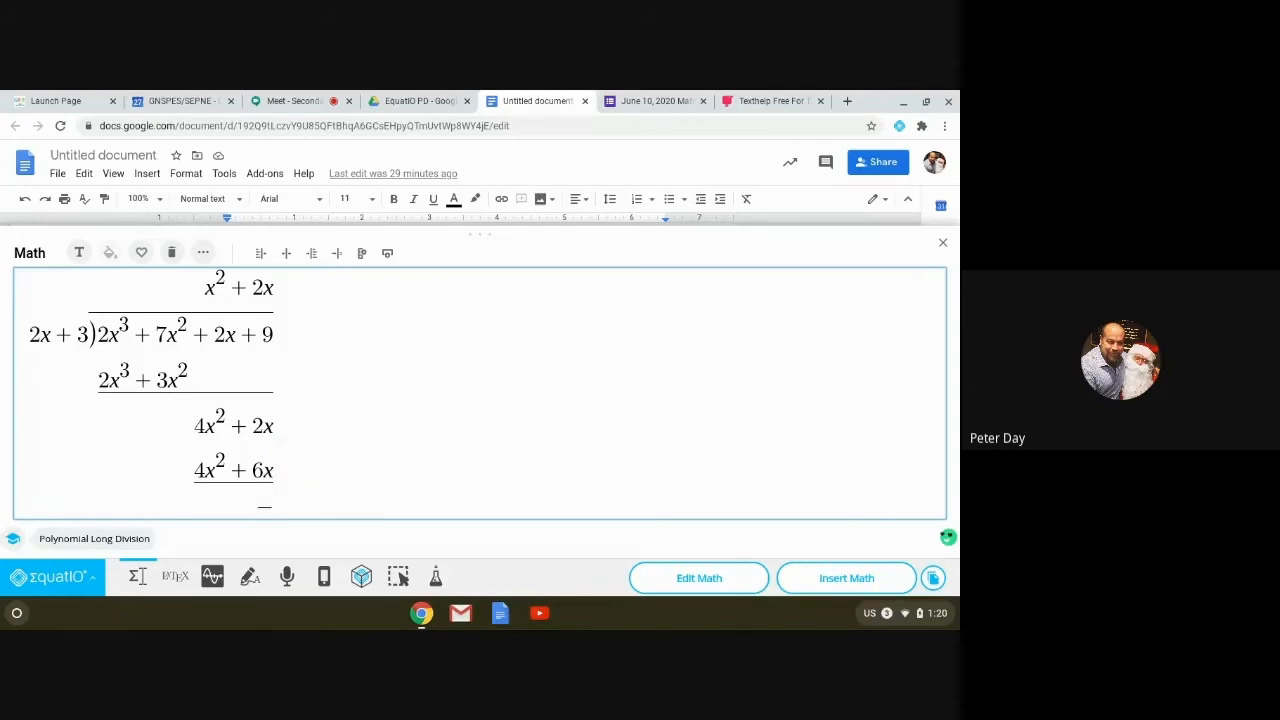
# Step: Enter the −4x + 9 row on the empty line below 4x² + 6x
pyautogui.write('-4x+9')
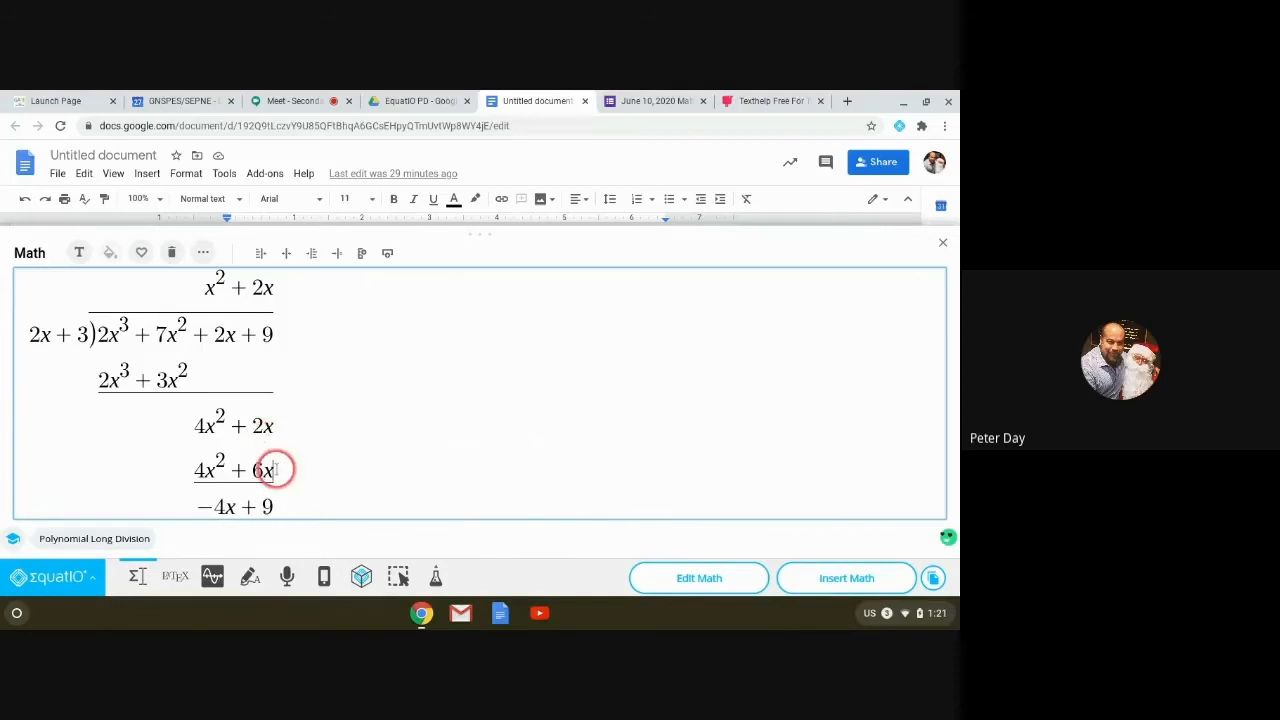
pyautogui.press('Return')
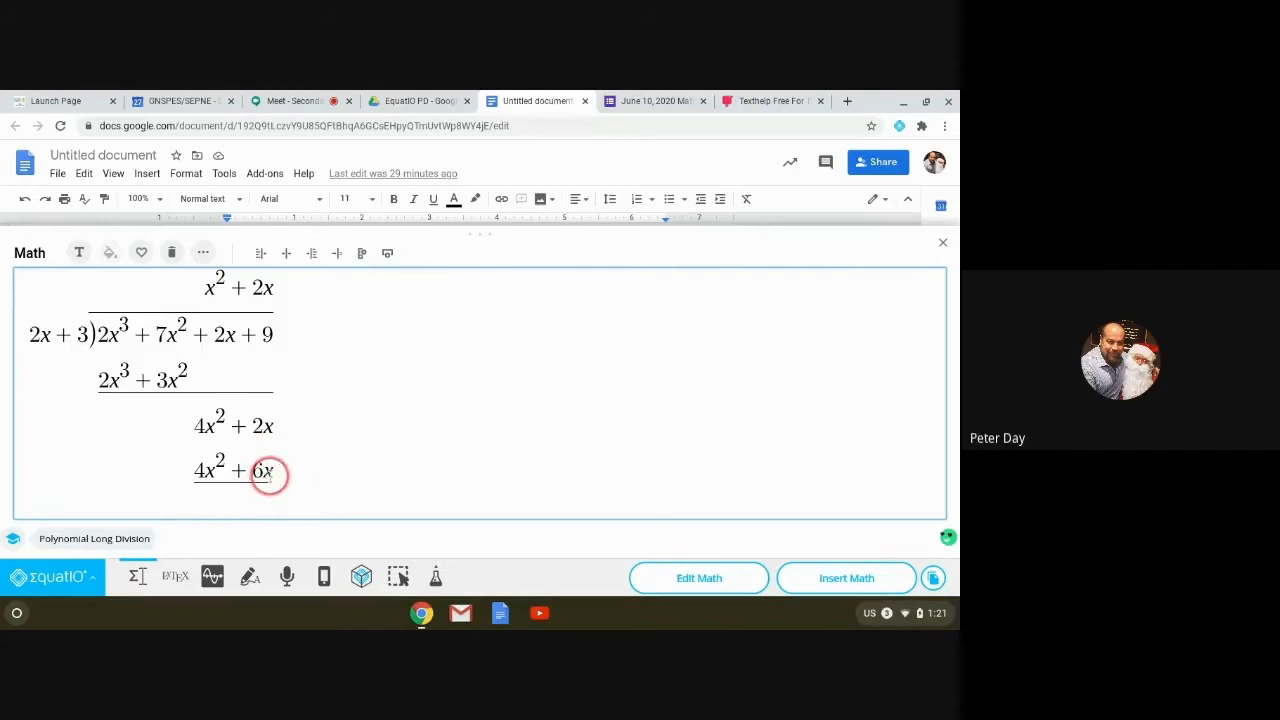
pyautogui.click(273, 469)
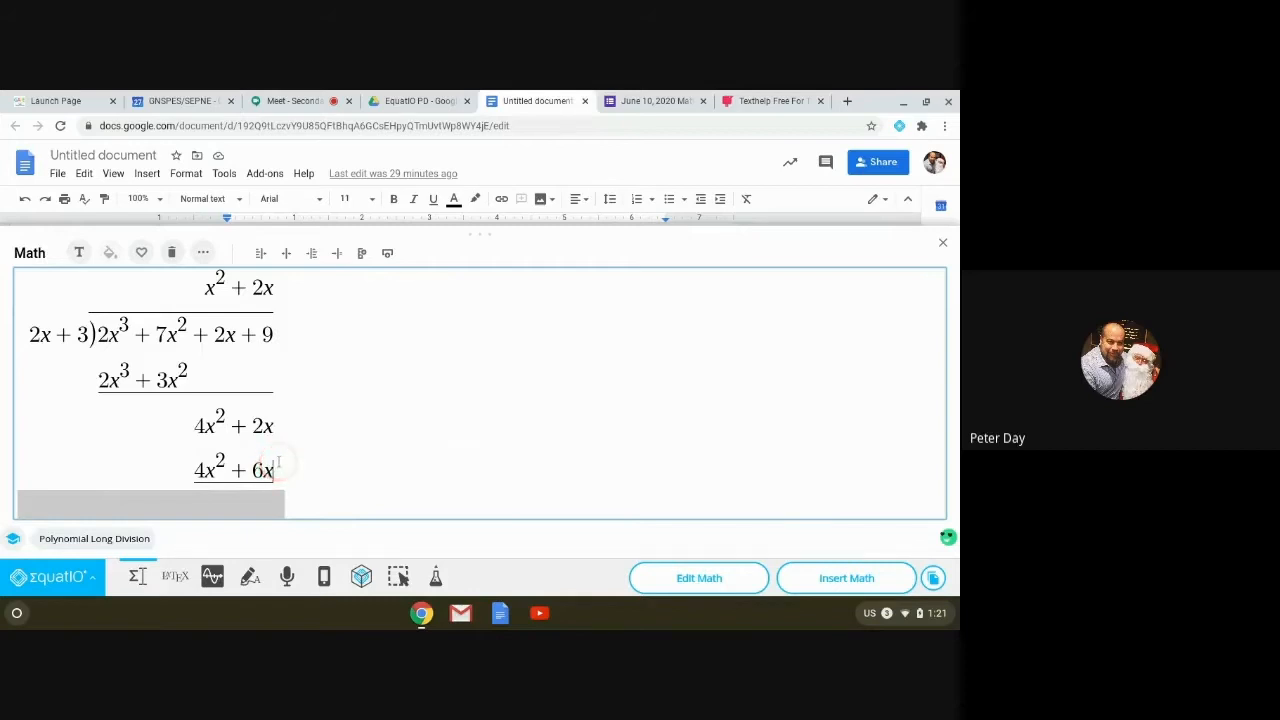
pyautogui.press('Down')
pyautogui.write('-4x+9')
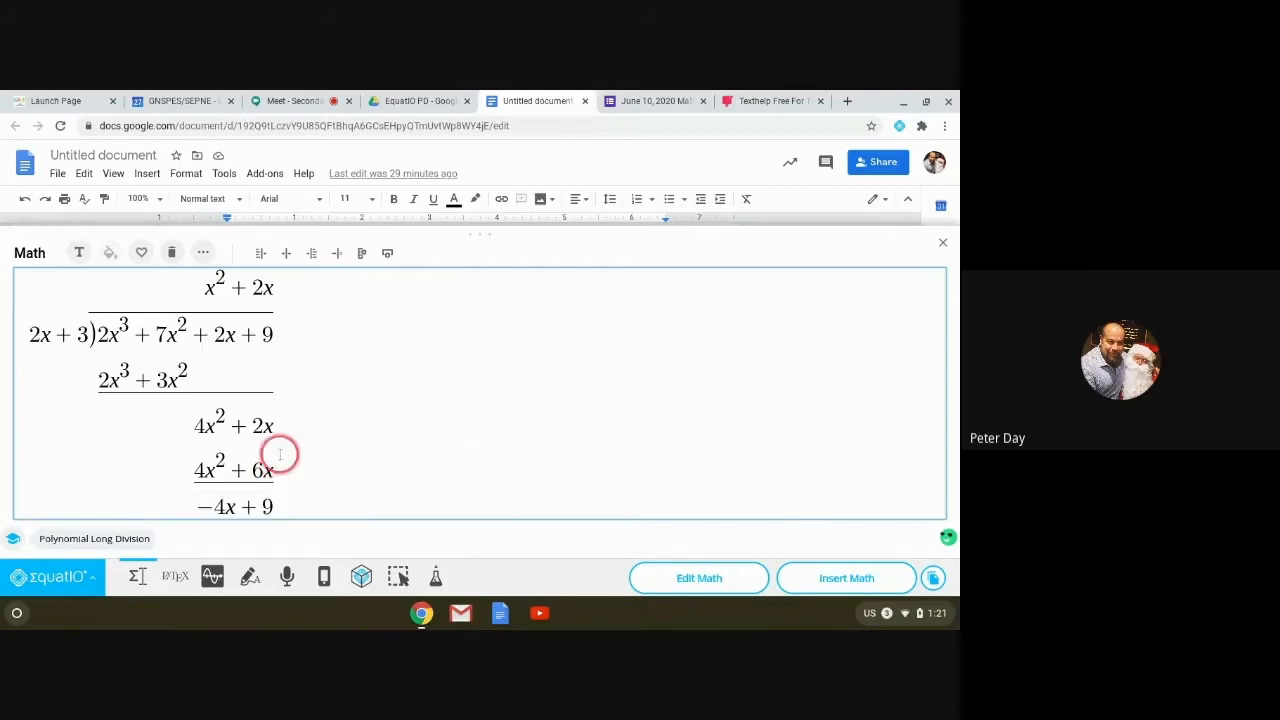
pyautogui.press('space')
pyautogui.press('space')
pyautogui.press('space')
pyautogui.press('space')
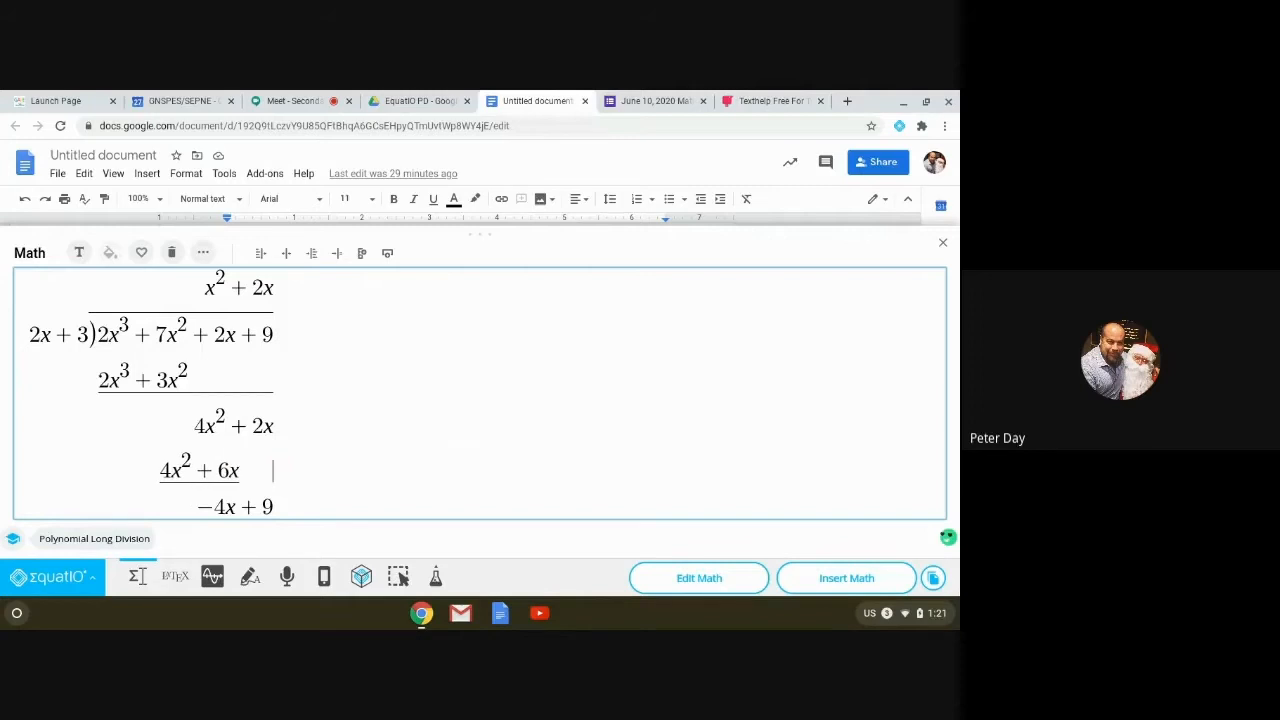
# Step: Align the 4x² + 2x and 4x² + 6x rows and underline the full 4x² + 6x row
pyautogui.click(277, 426)
pyautogui.press('space')
pyautogui.press('space')
pyautogui.press('space')
pyautogui.press('space')
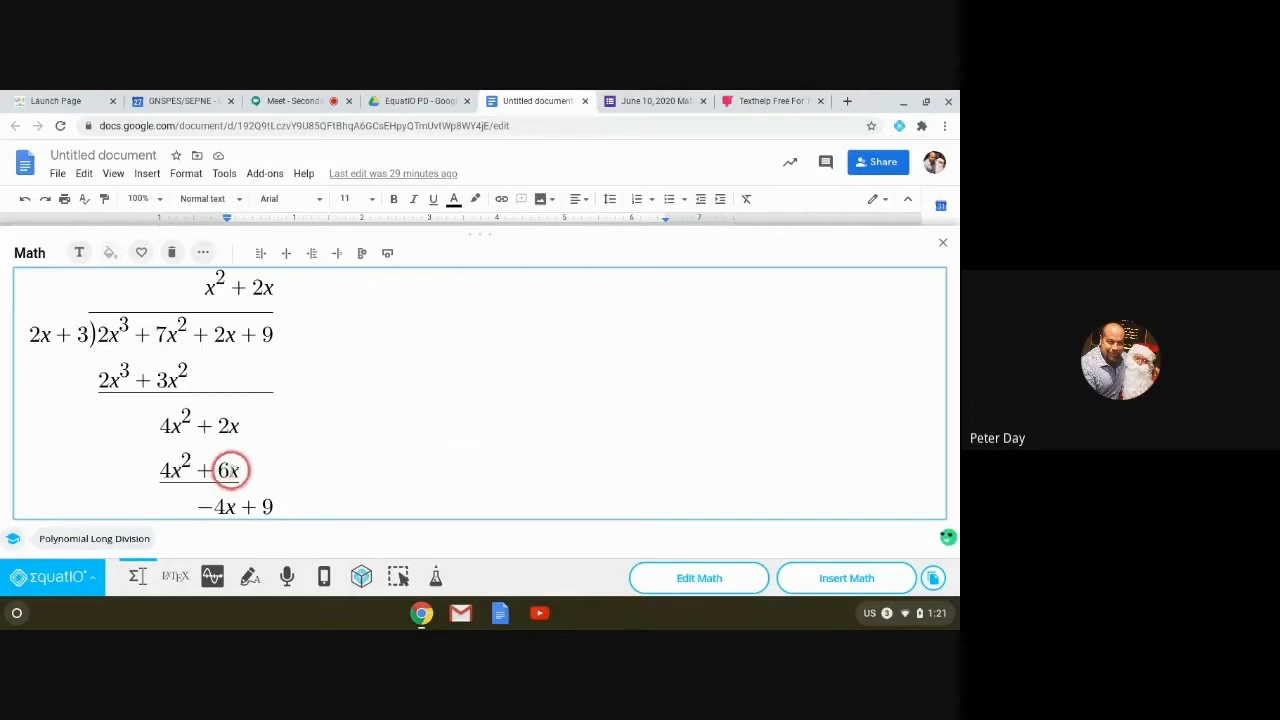
pyautogui.moveTo(240, 469); pyautogui.dragTo(277, 469)
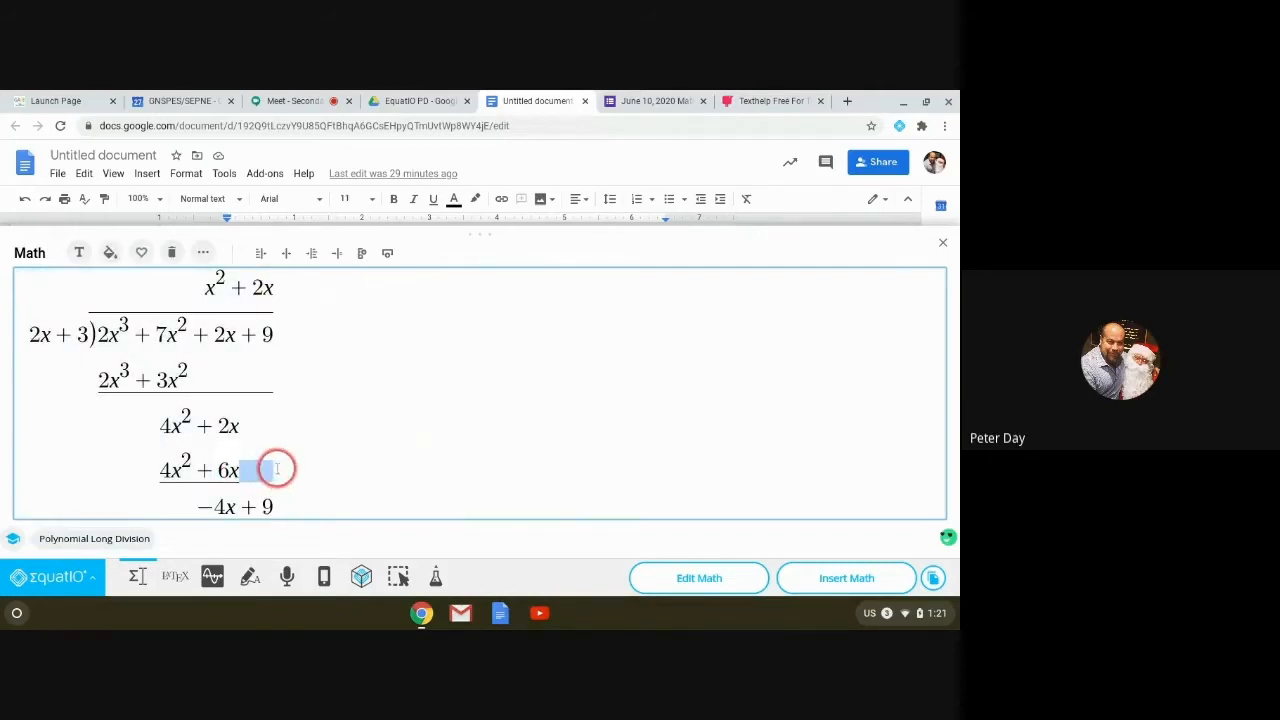
pyautogui.write('\\underline')
pyautogui.press('space')
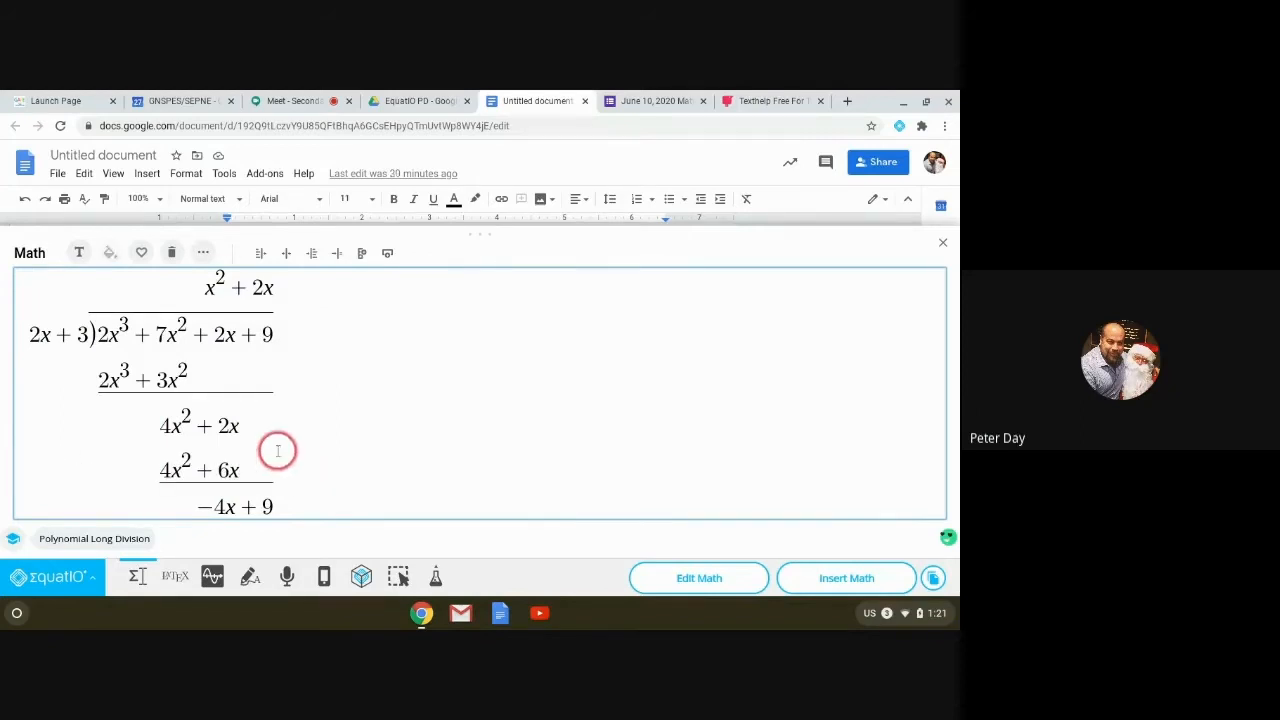
pyautogui.click(280, 508)
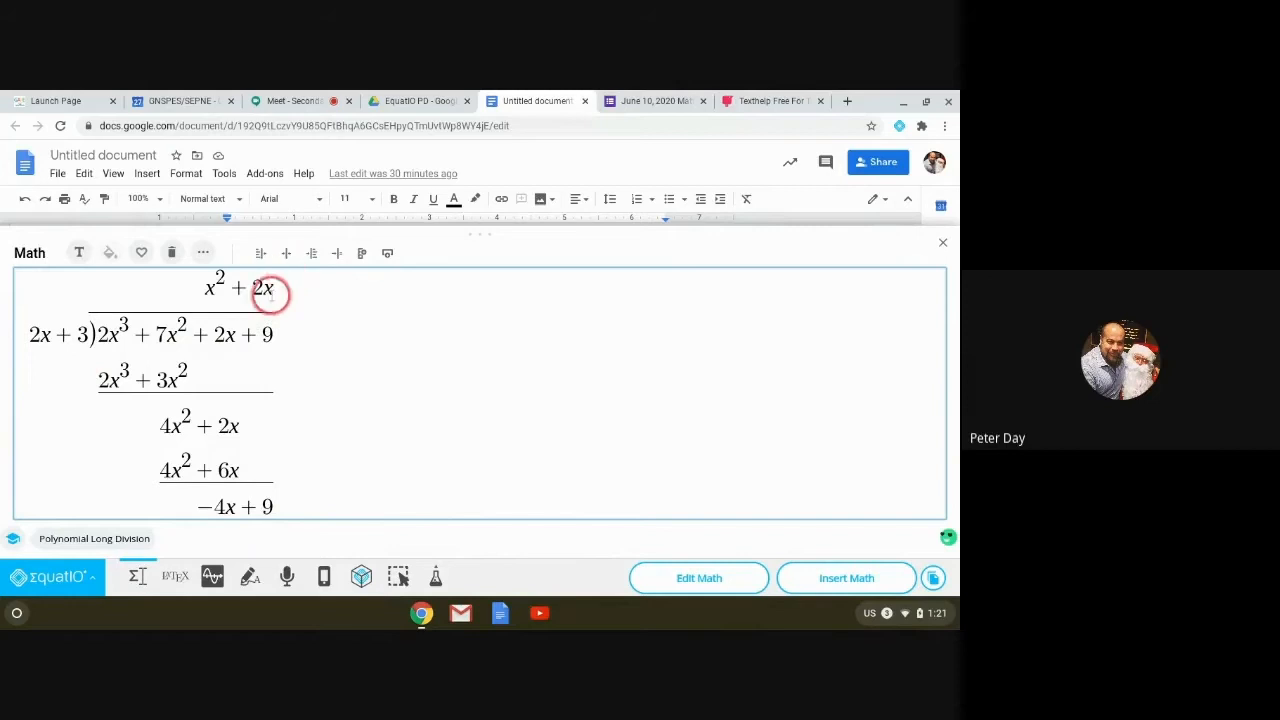
# Step: Extend the quotient to x² + 2x − 2 and start a new line beneath −4x + 9
pyautogui.click(284, 290)
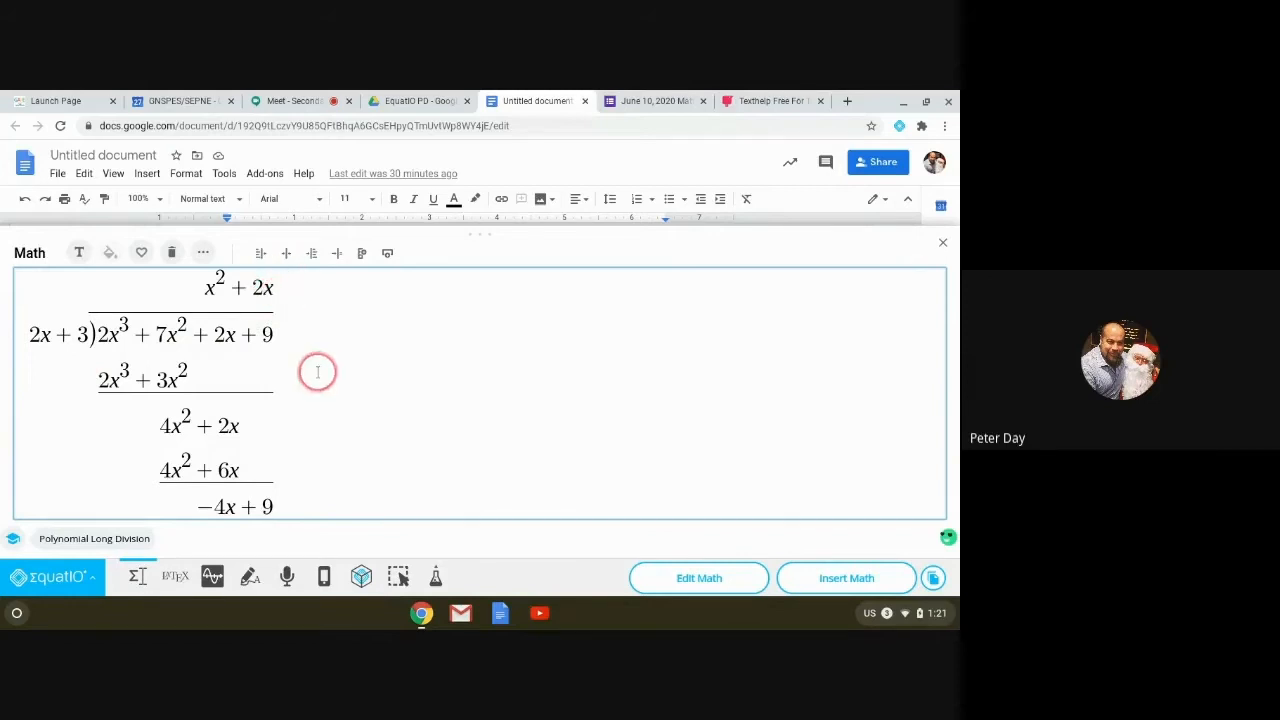
pyautogui.write('-2')
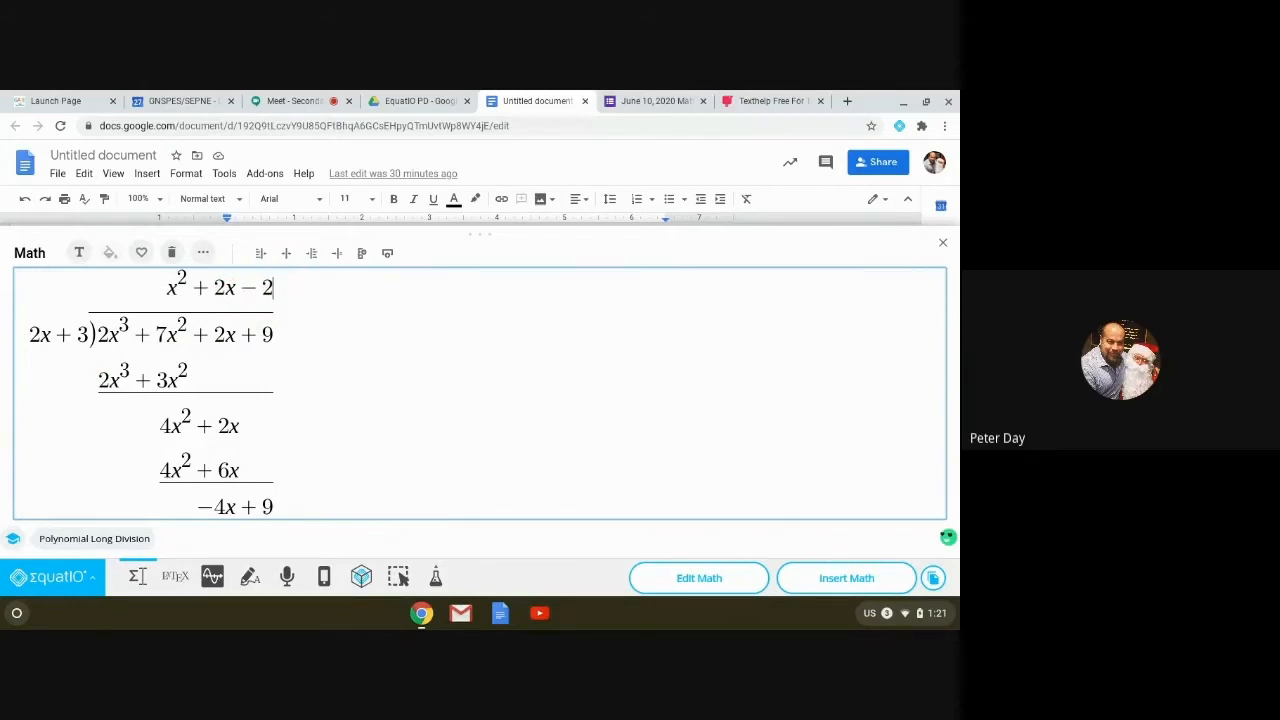
pyautogui.click(278, 507)
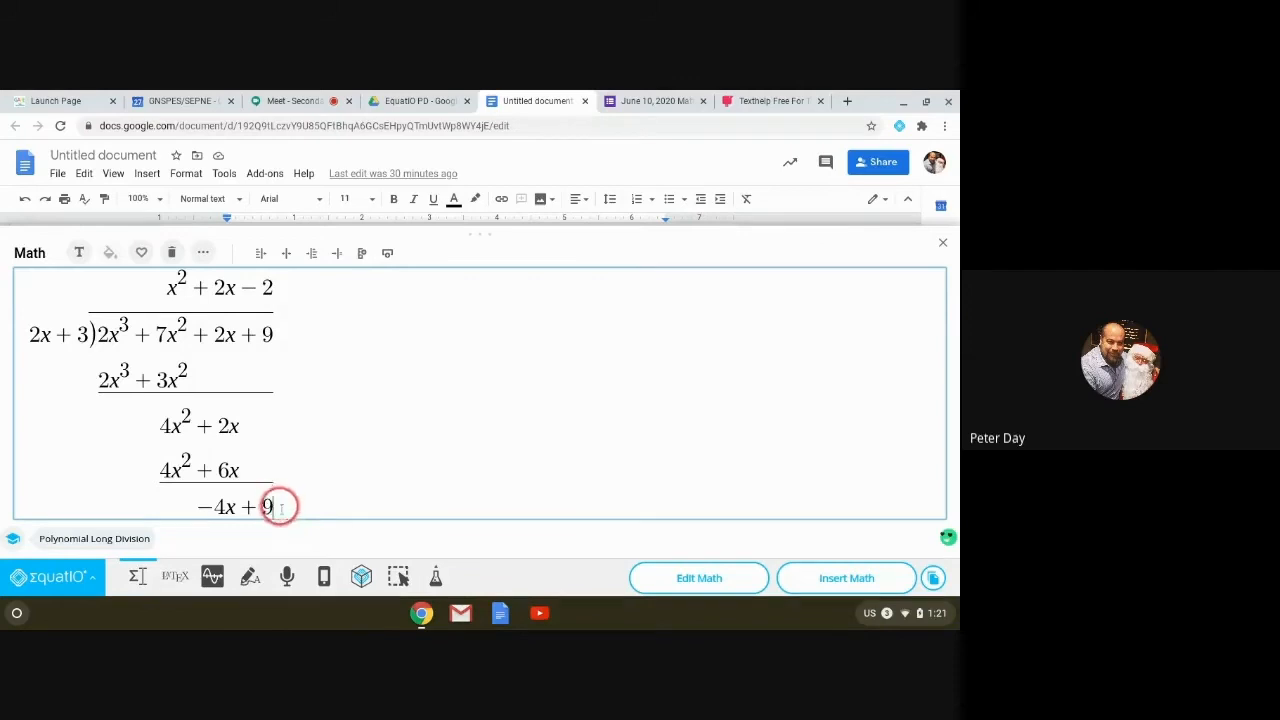
pyautogui.press('Return')
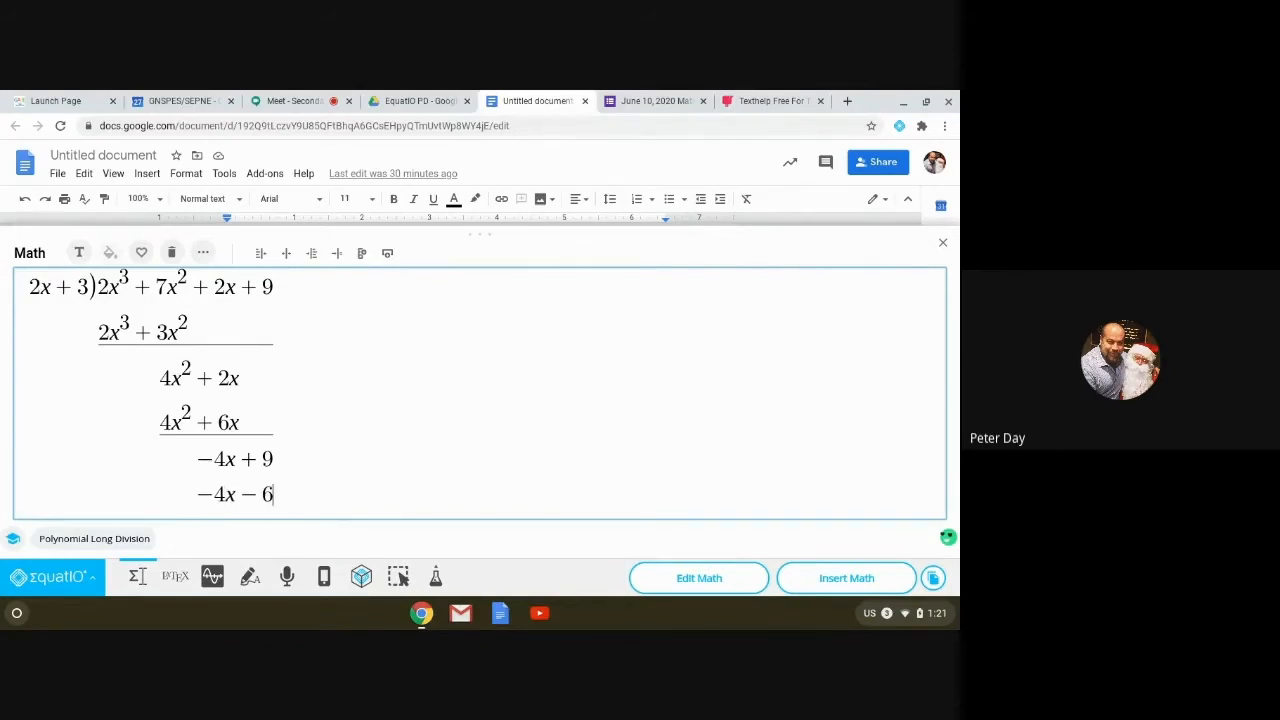
# Step: Underline the −4x − 6 subtraction line and enter the remainder 15 below it
pyautogui.moveTo(197, 492); pyautogui.dragTo(274, 494)
pyautogui.write('\\underline')
pyautogui.press('space')
pyautogui.press('Return')
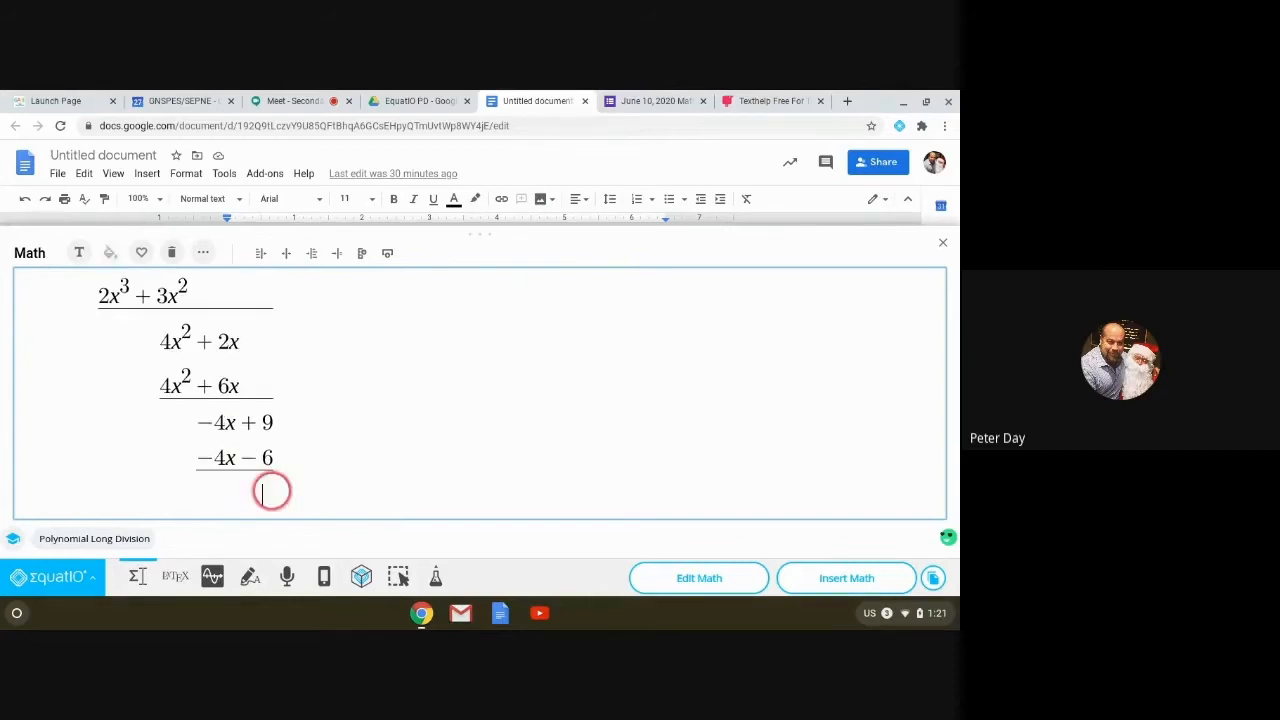
pyautogui.write('15')
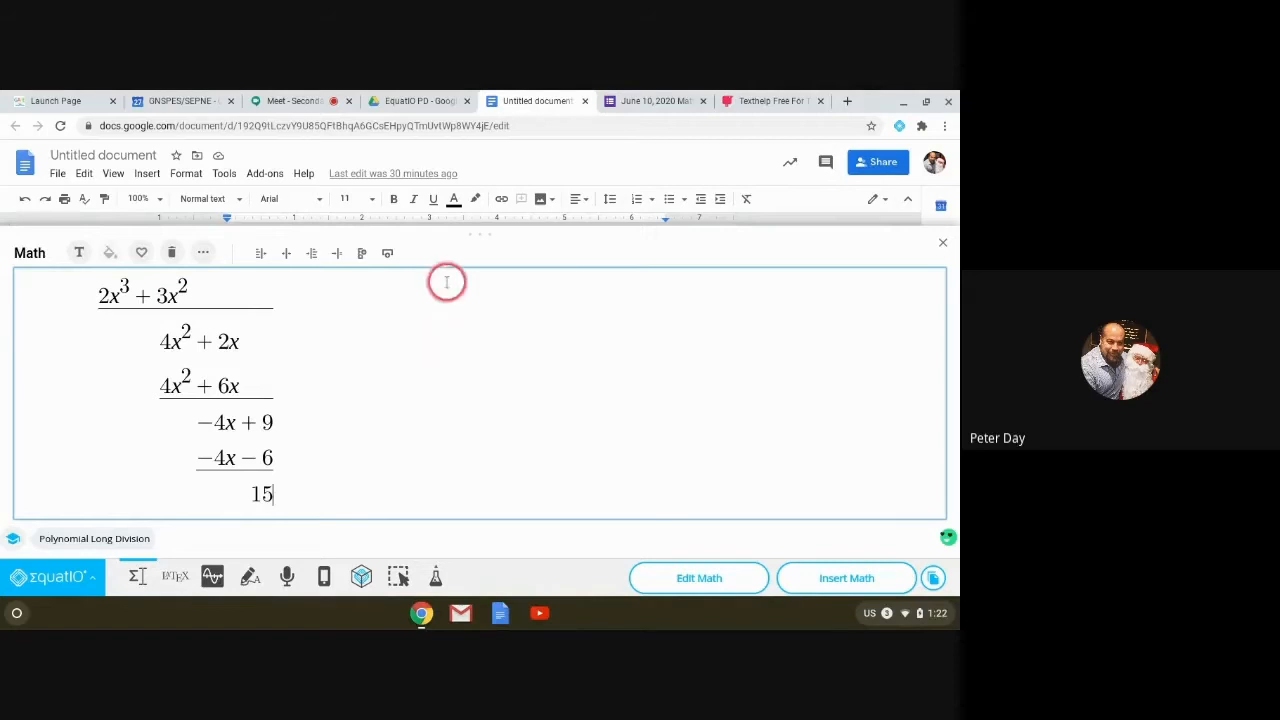
pyautogui.click(302, 408)
pyautogui.press('Up')
pyautogui.press('Up')
pyautogui.press('Up')
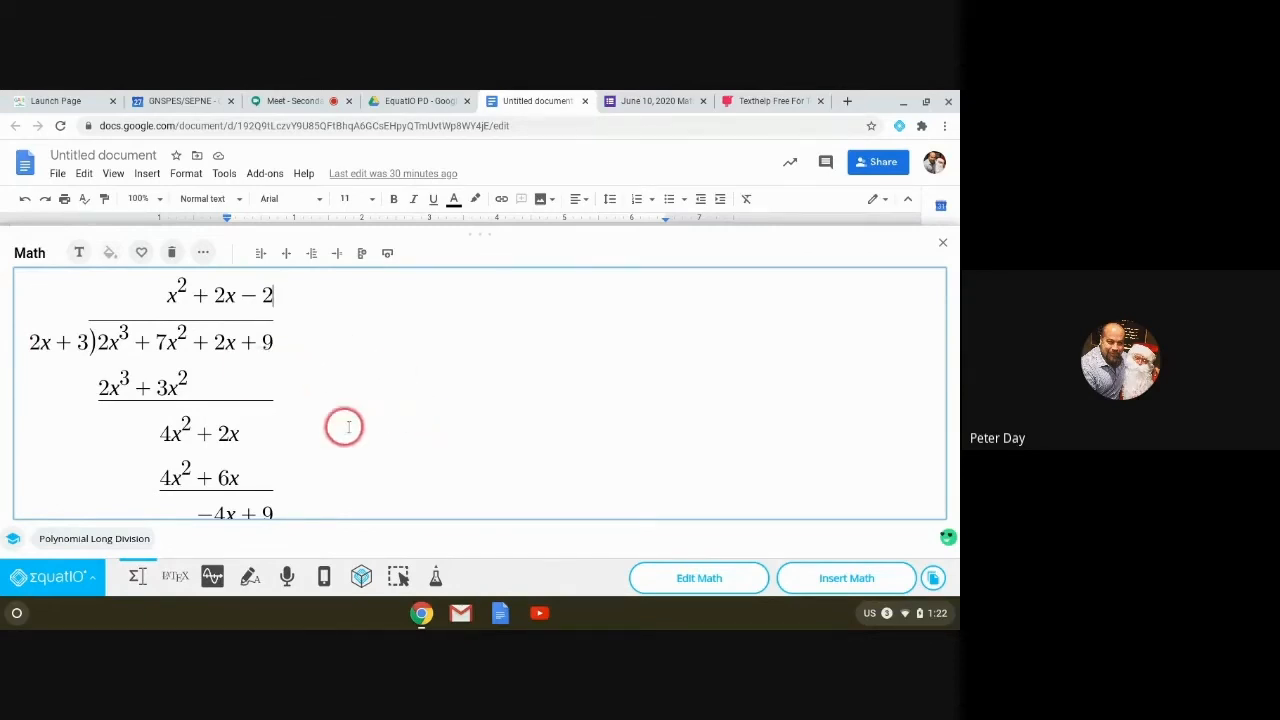
# Step: Insert the finished long division into the Doc, close the math editor, and select the inserted image
pyautogui.click(858, 580)
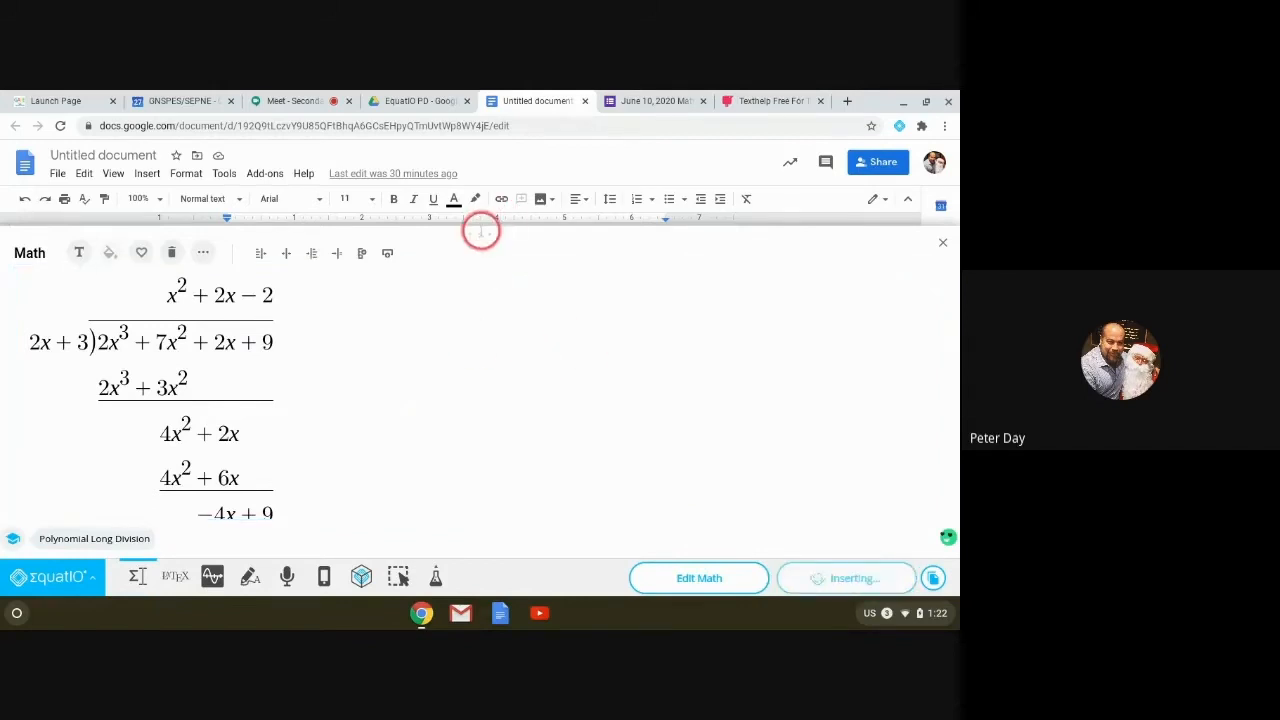
pyautogui.moveTo(478, 245); pyautogui.dragTo(480, 388)
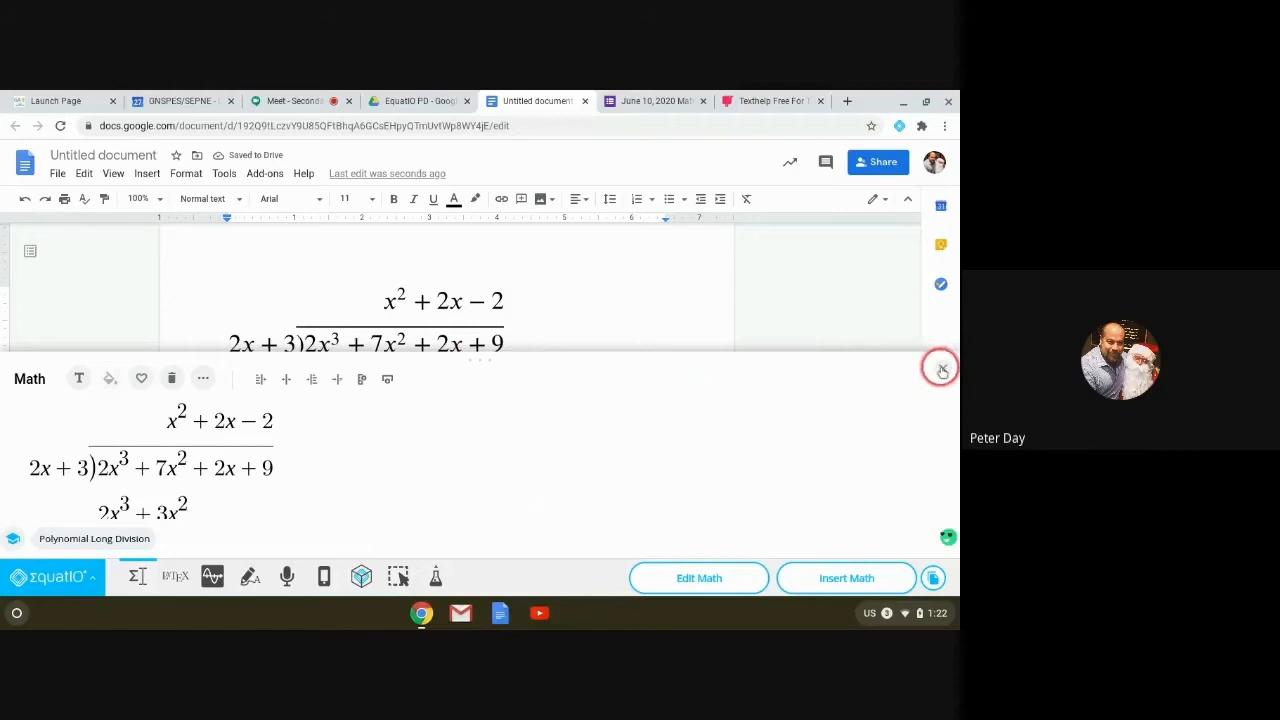
pyautogui.click(941, 368)
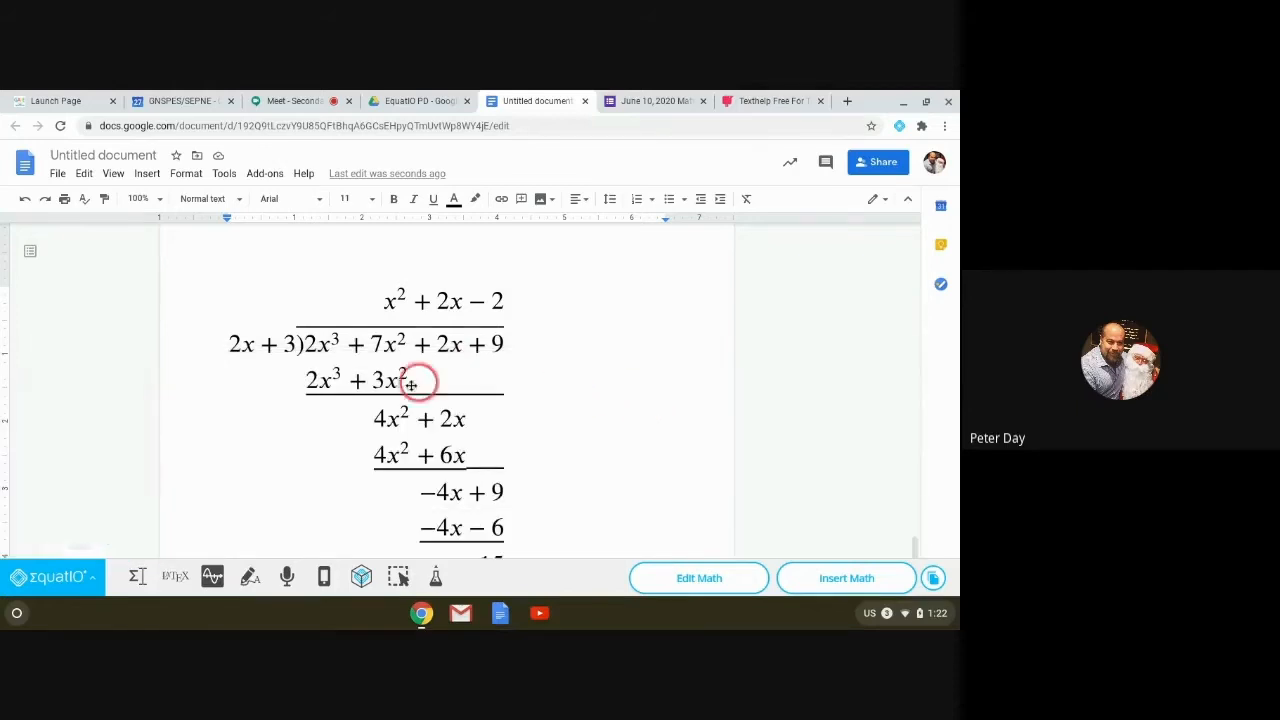
pyautogui.scroll(-1, 491, 366)
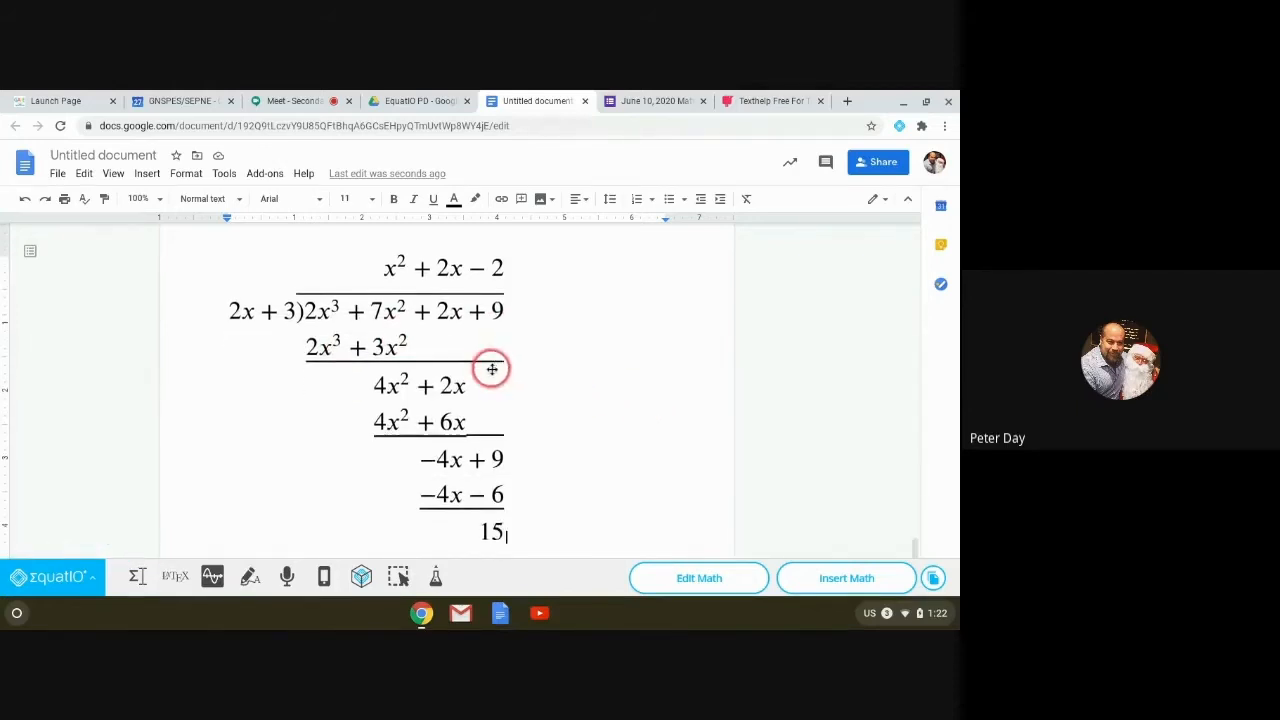
pyautogui.scroll(-1, 491, 370)
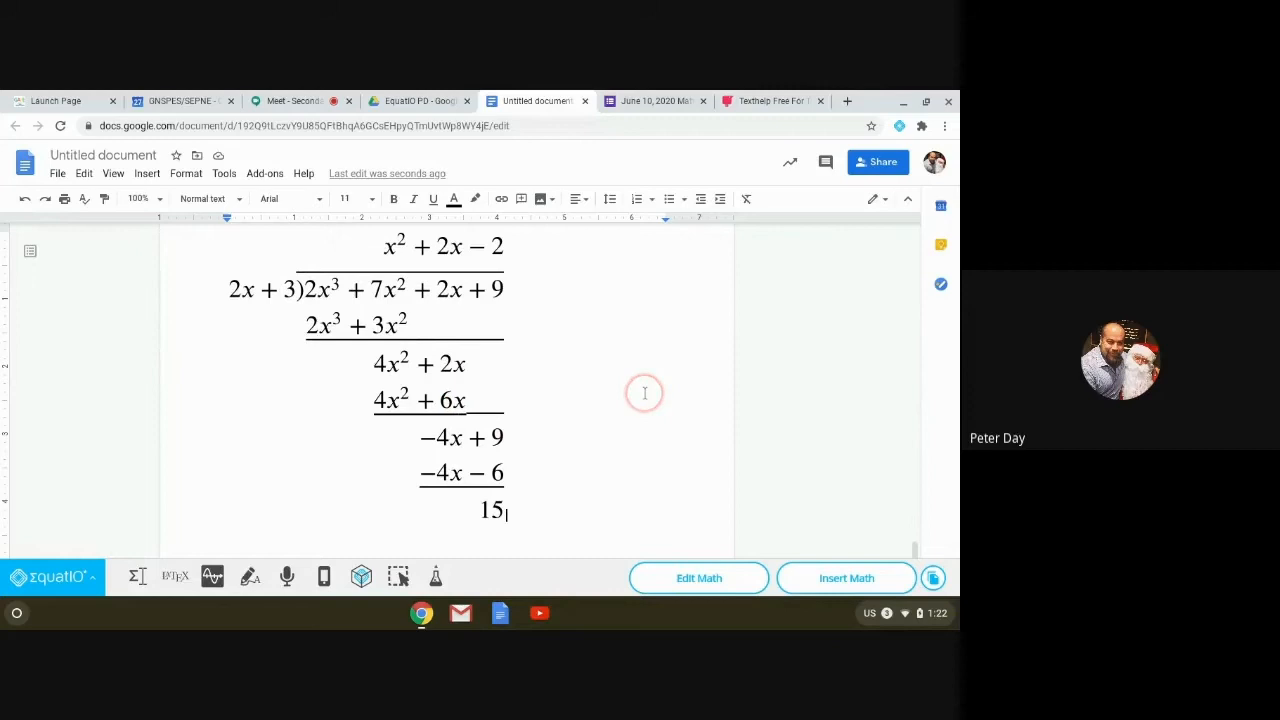
pyautogui.scroll(1, 646, 391)
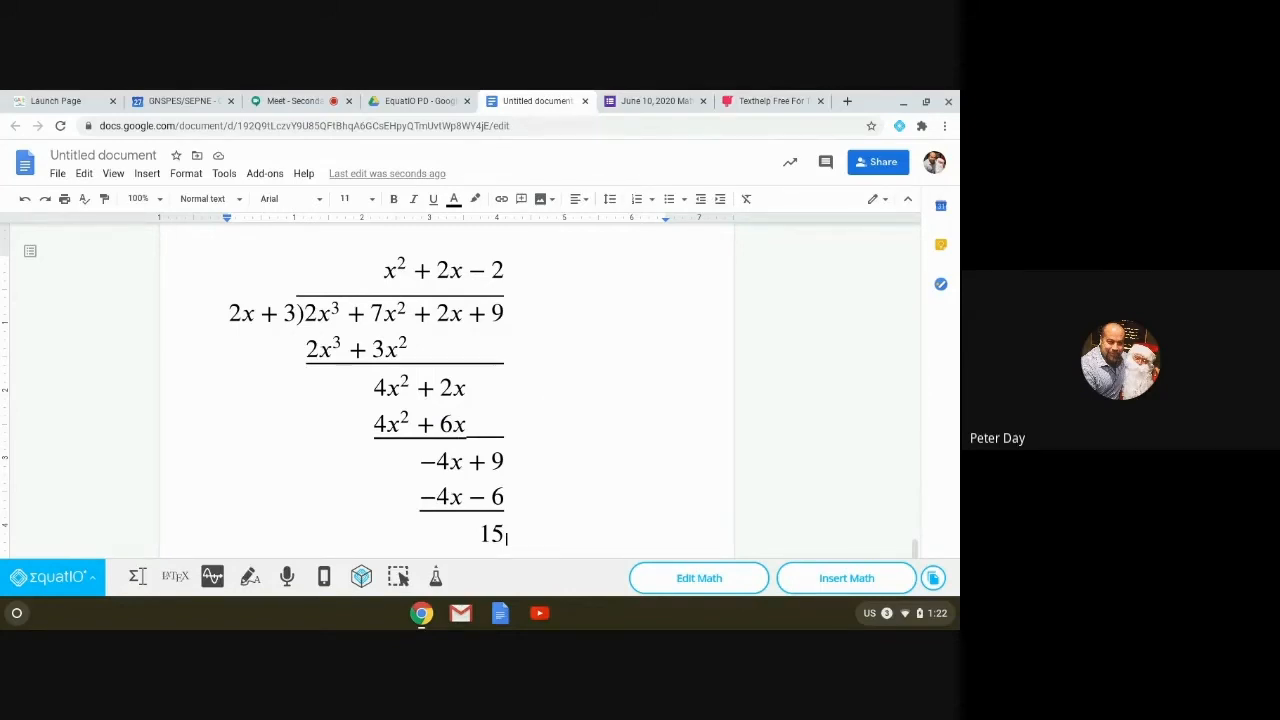
pyautogui.click(414, 362)
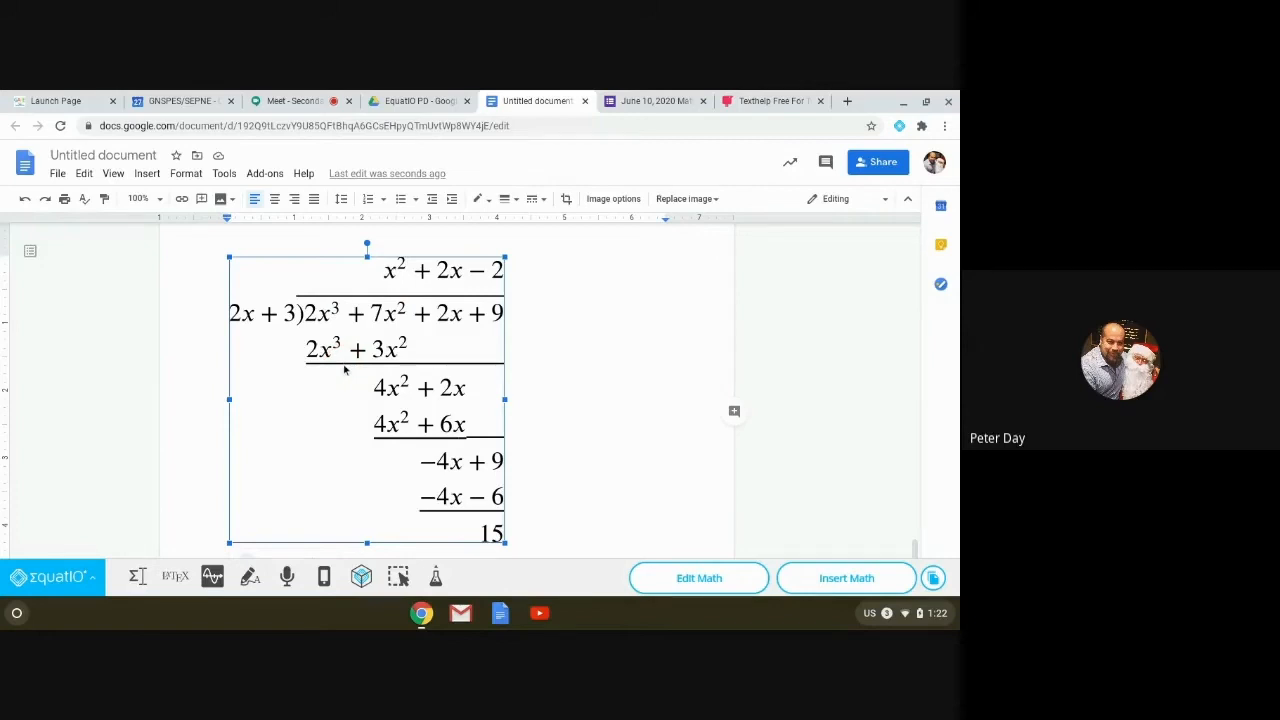
# Step: Capture the inserted long division with Screenshot Reader, then play and stop its read-aloud
pyautogui.click(630, 364)
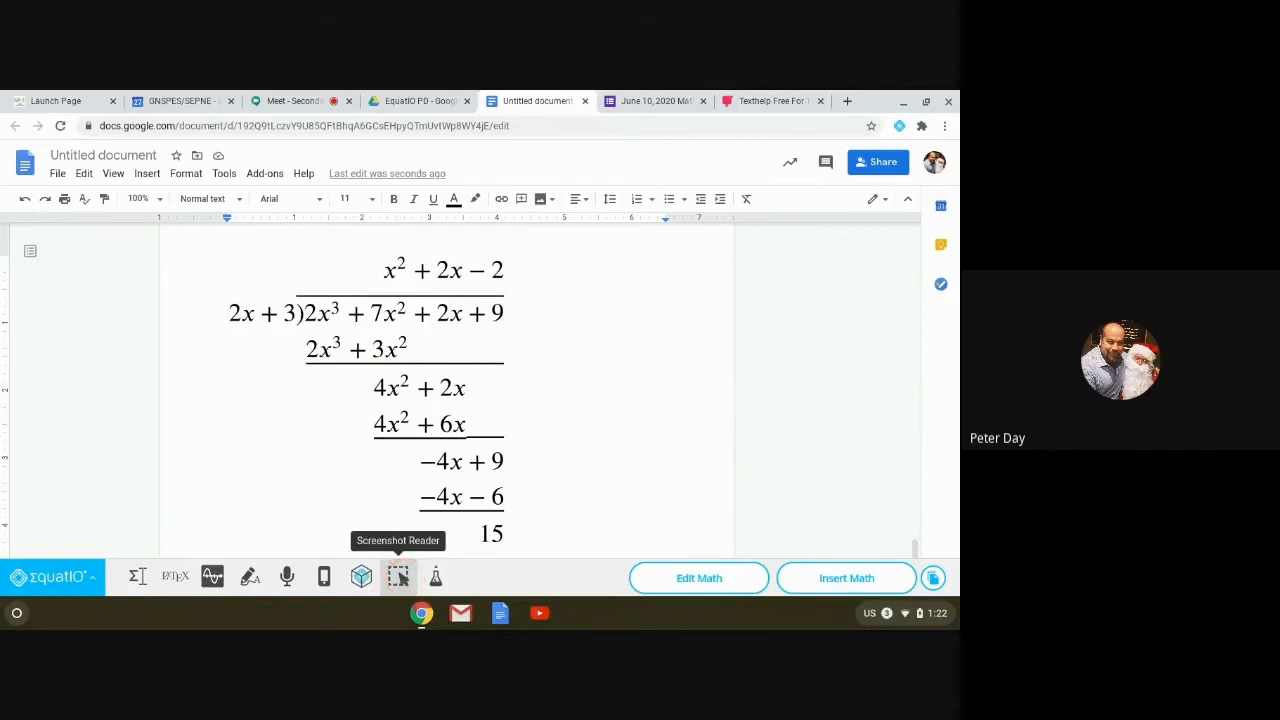
pyautogui.click(398, 576)
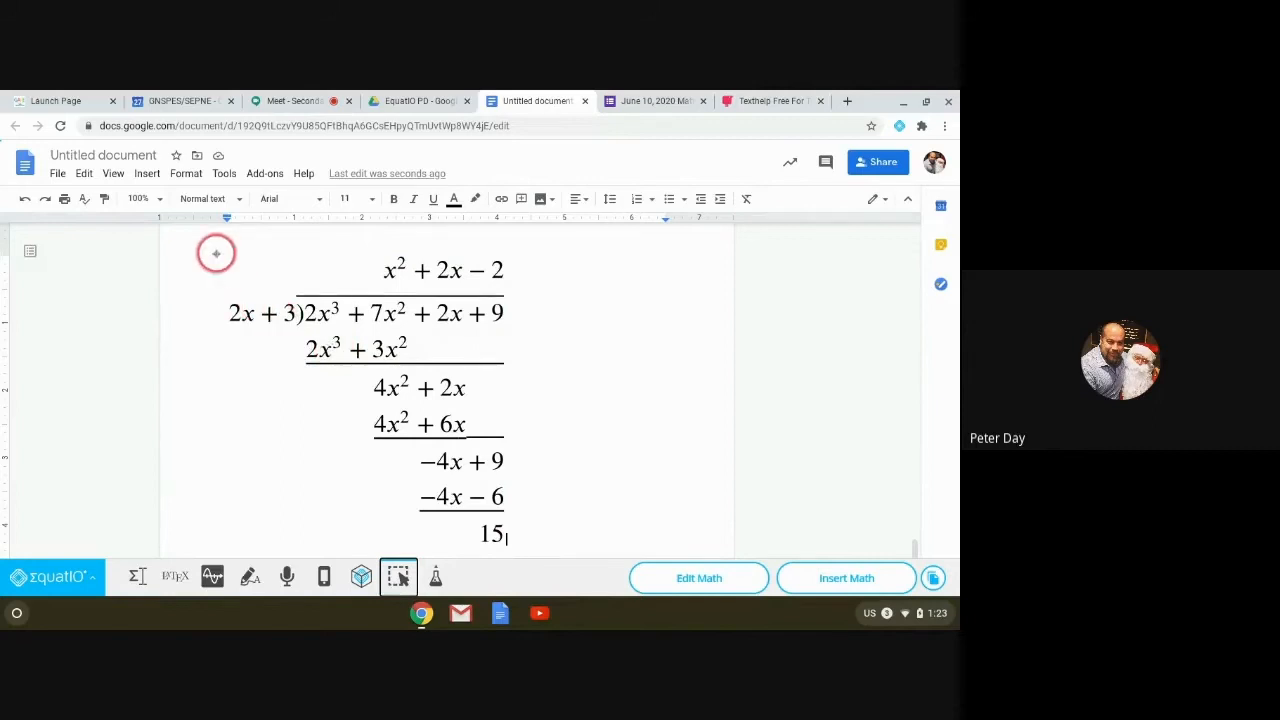
pyautogui.moveTo(205, 248); pyautogui.dragTo(525, 553)
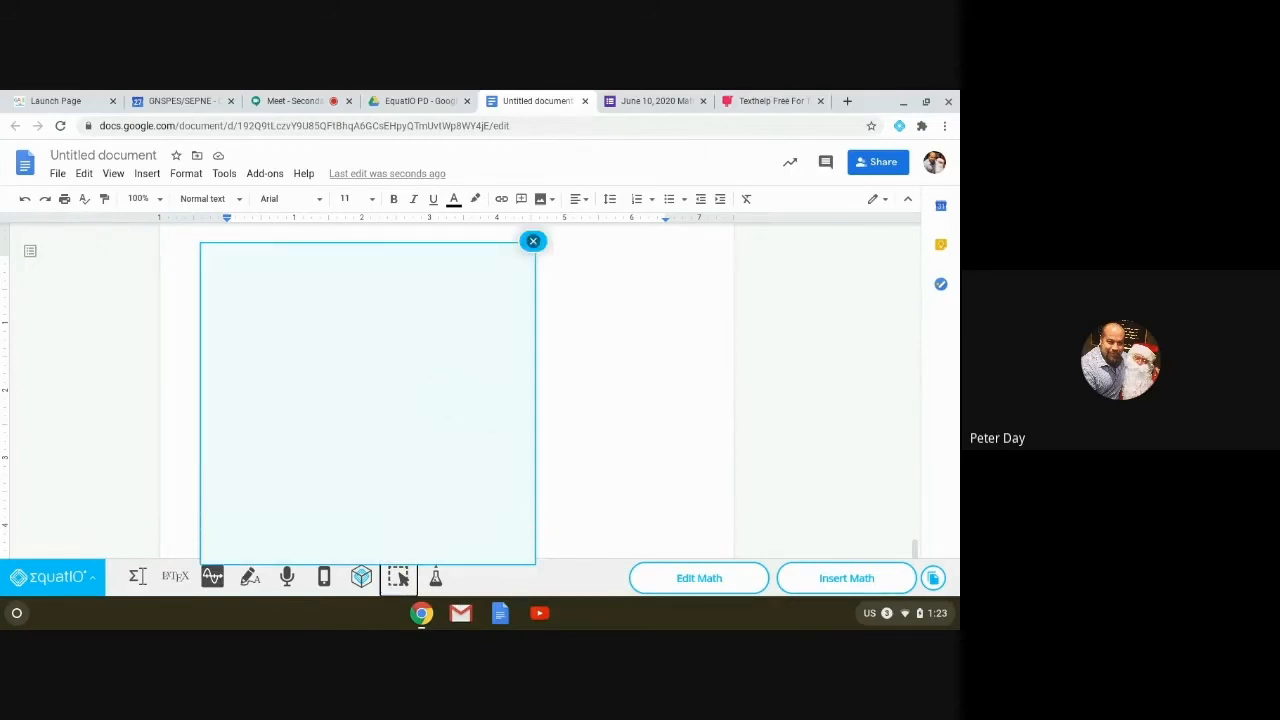
pyautogui.click(441, 387)
pyautogui.click(499, 243)
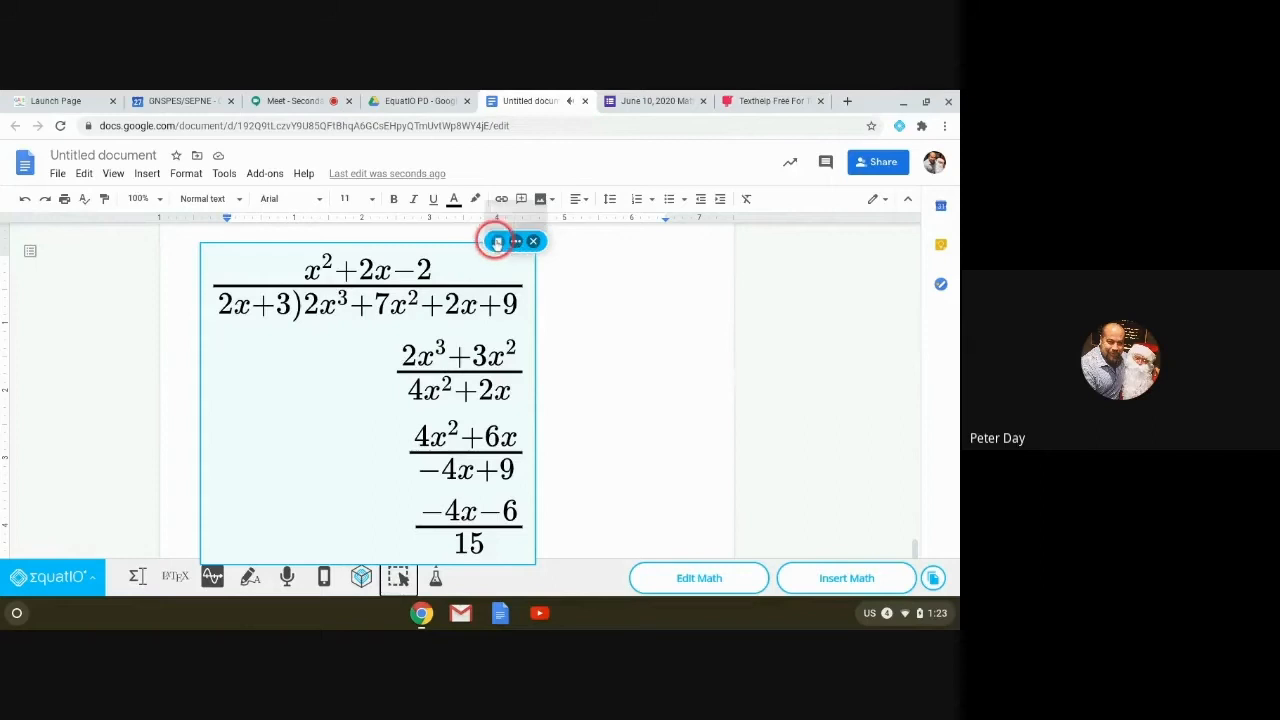
pyautogui.click(500, 242)
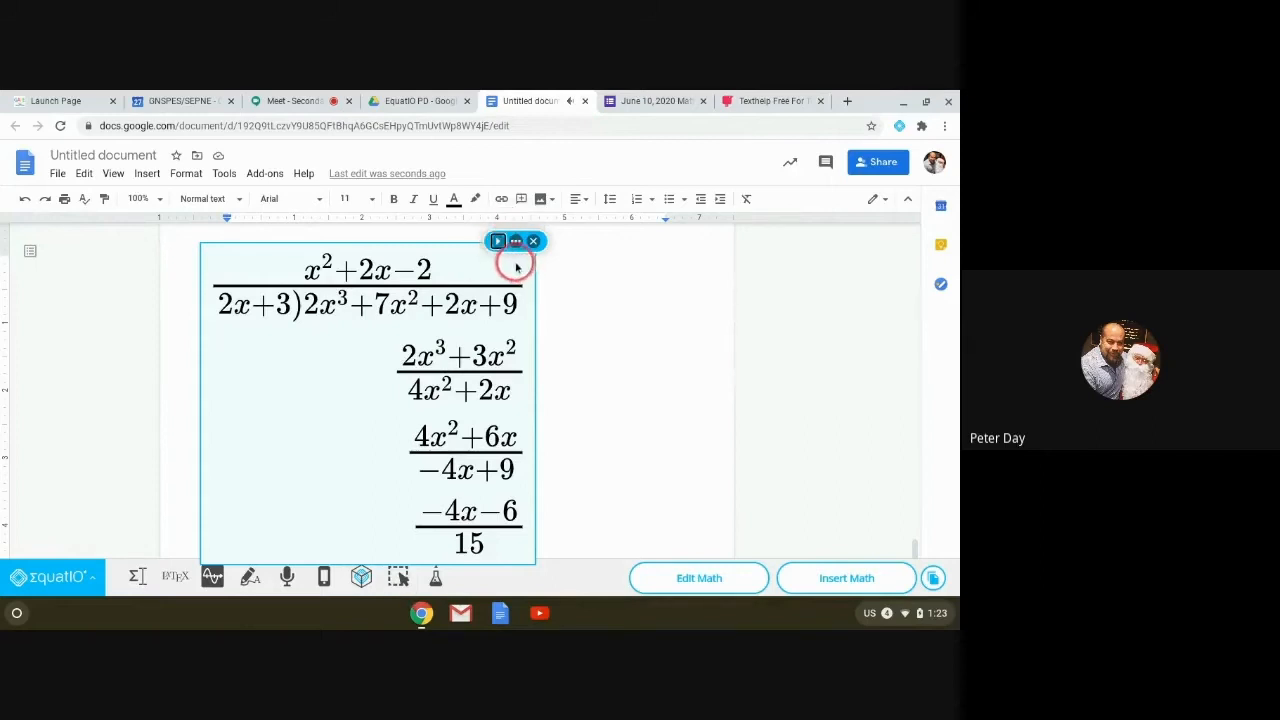
# Step: Open the recognised math's options menu and choose Edit with EquatIO
pyautogui.click(516, 244)
pyautogui.click(485, 265)
pyautogui.click(474, 320)
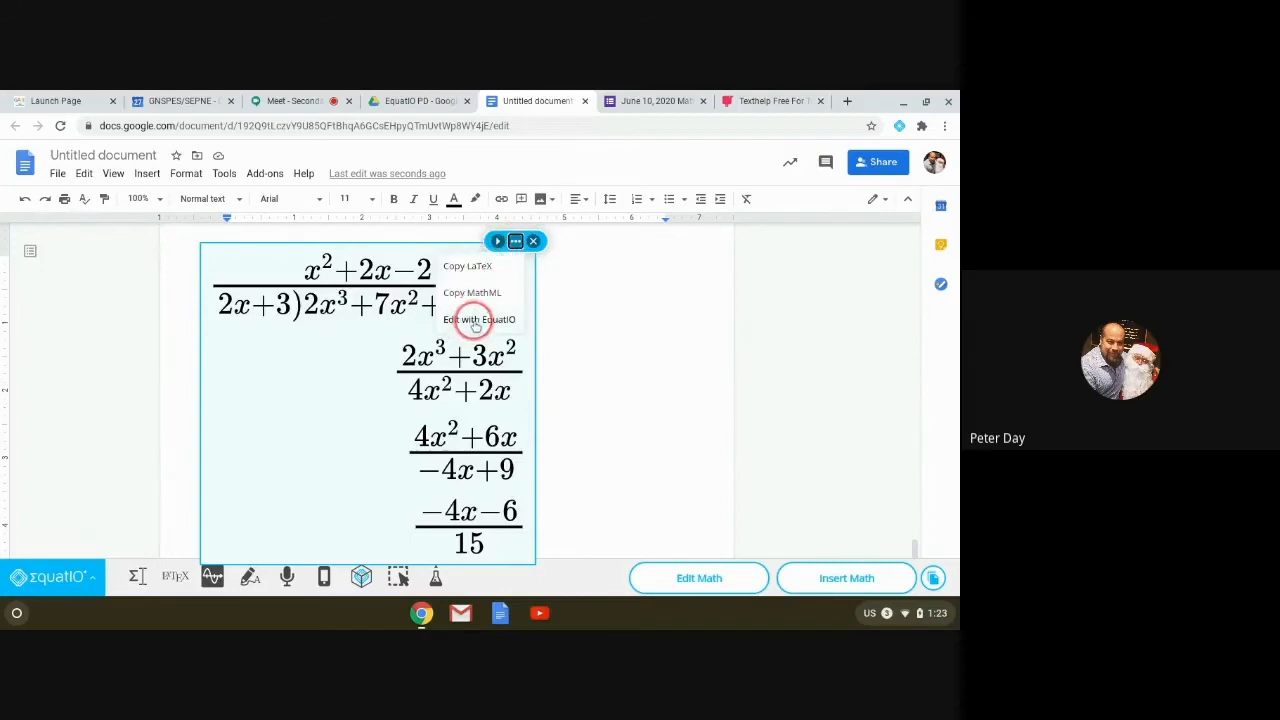
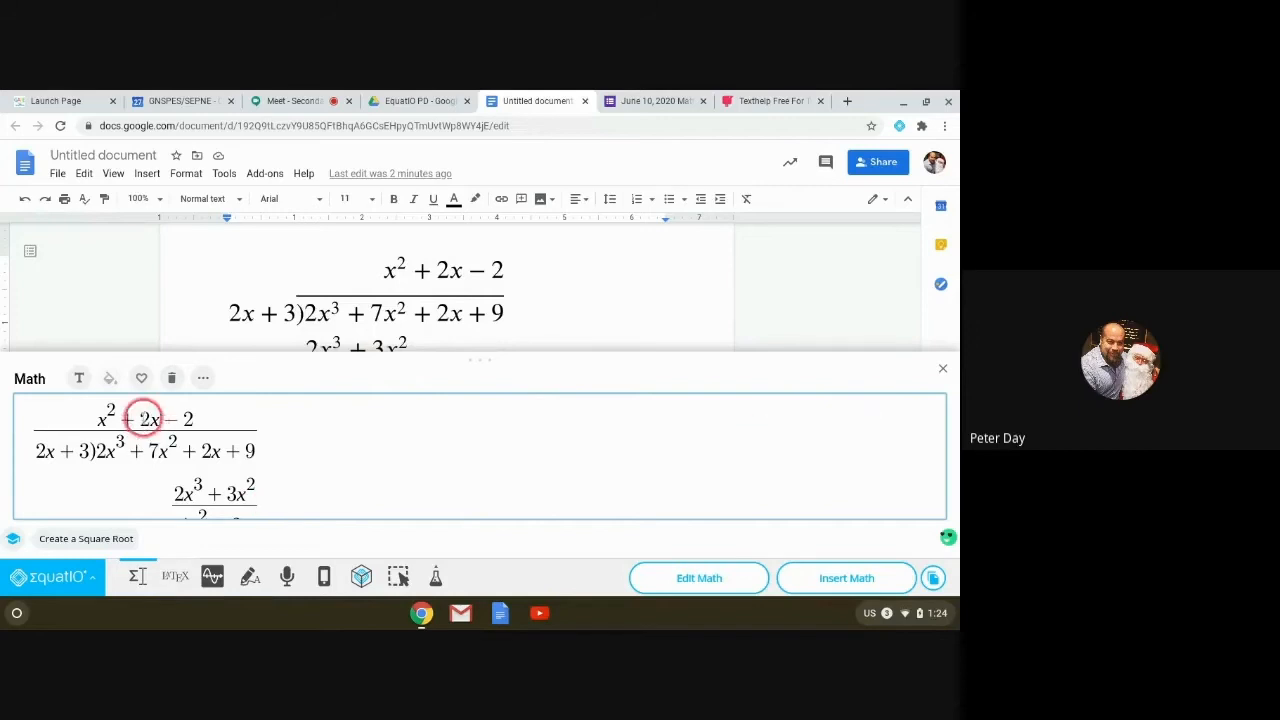
# Step: Clear the long division from the math editor and show the built-in Formulas list
pyautogui.click(173, 379)
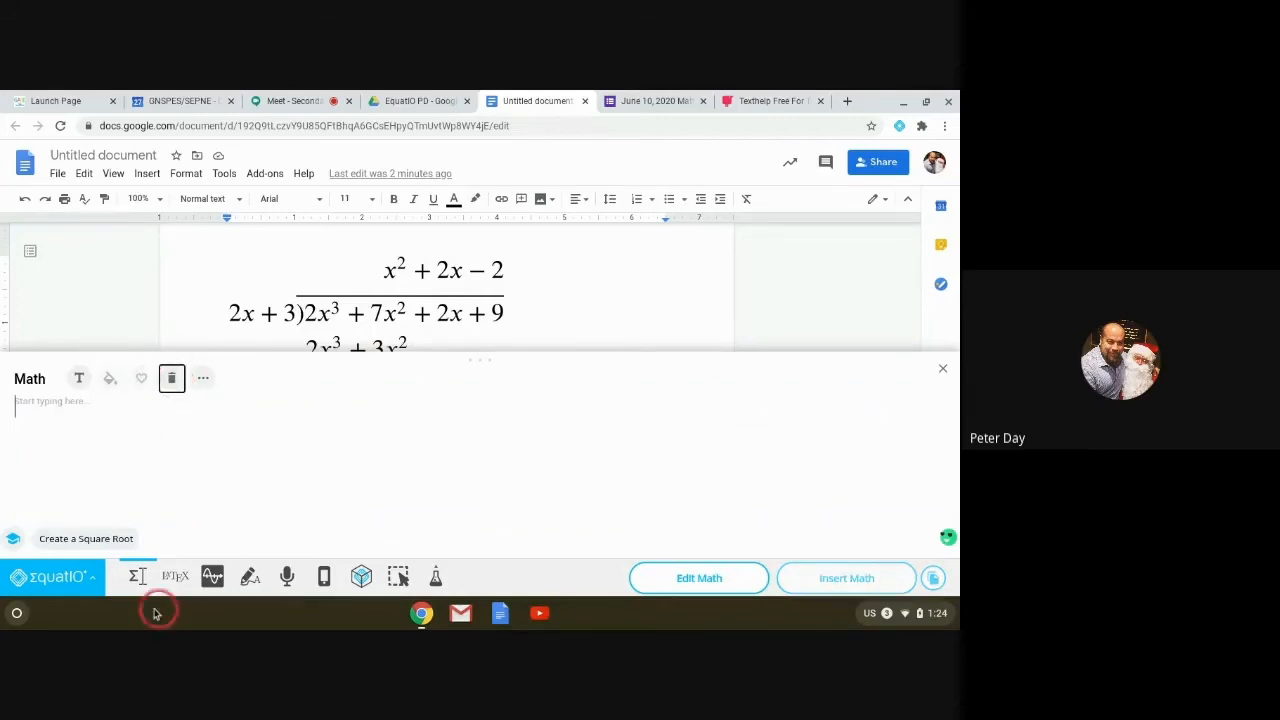
pyautogui.click(202, 379)
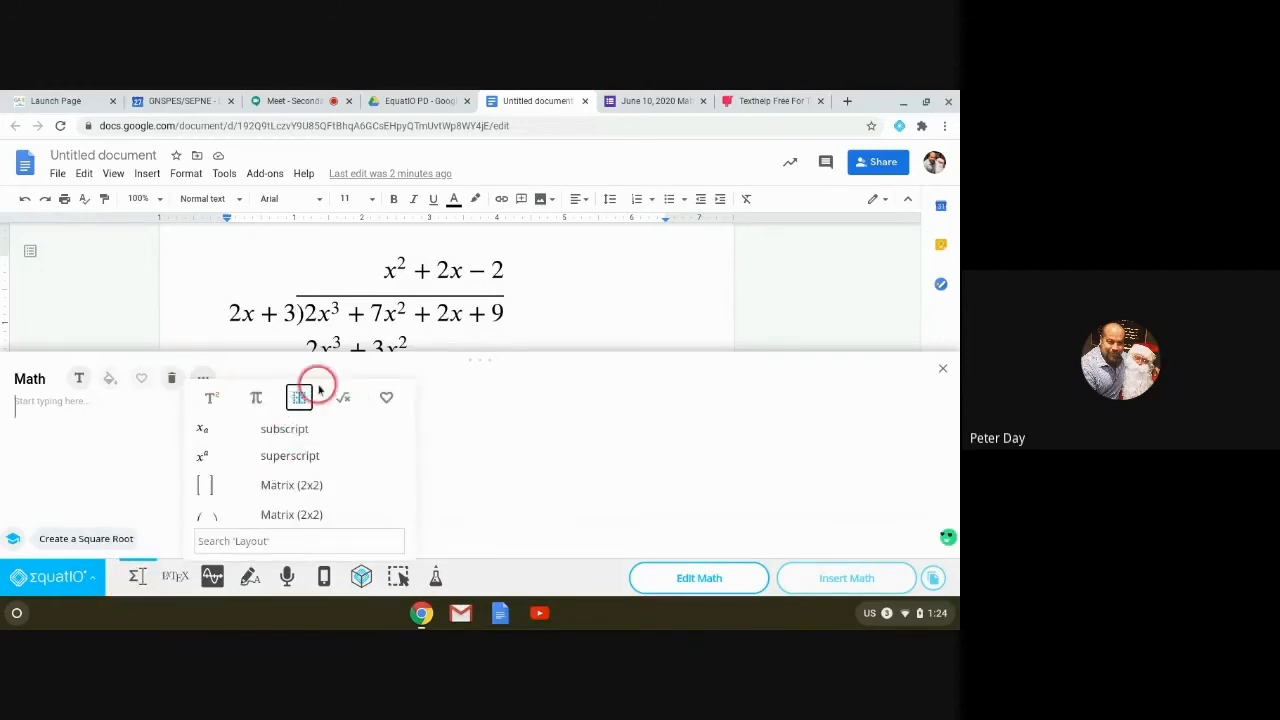
pyautogui.moveTo(409, 423); pyautogui.dragTo(406, 484)
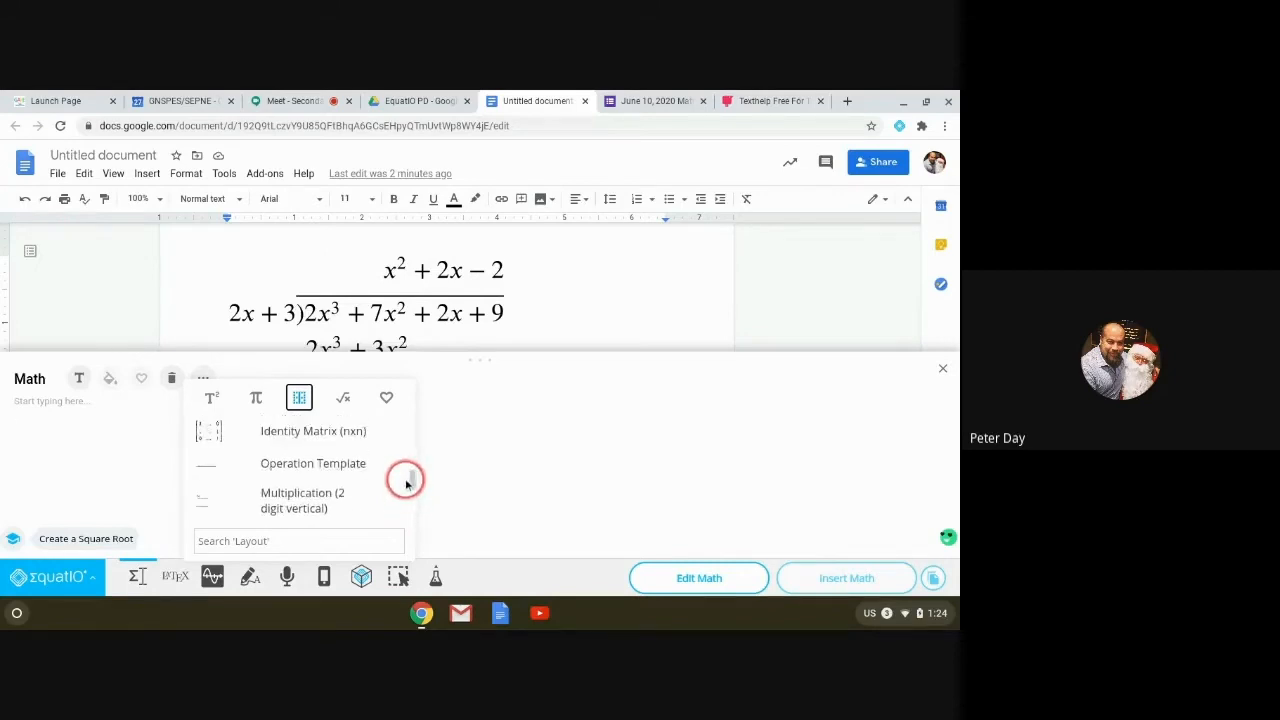
pyautogui.click(349, 403)
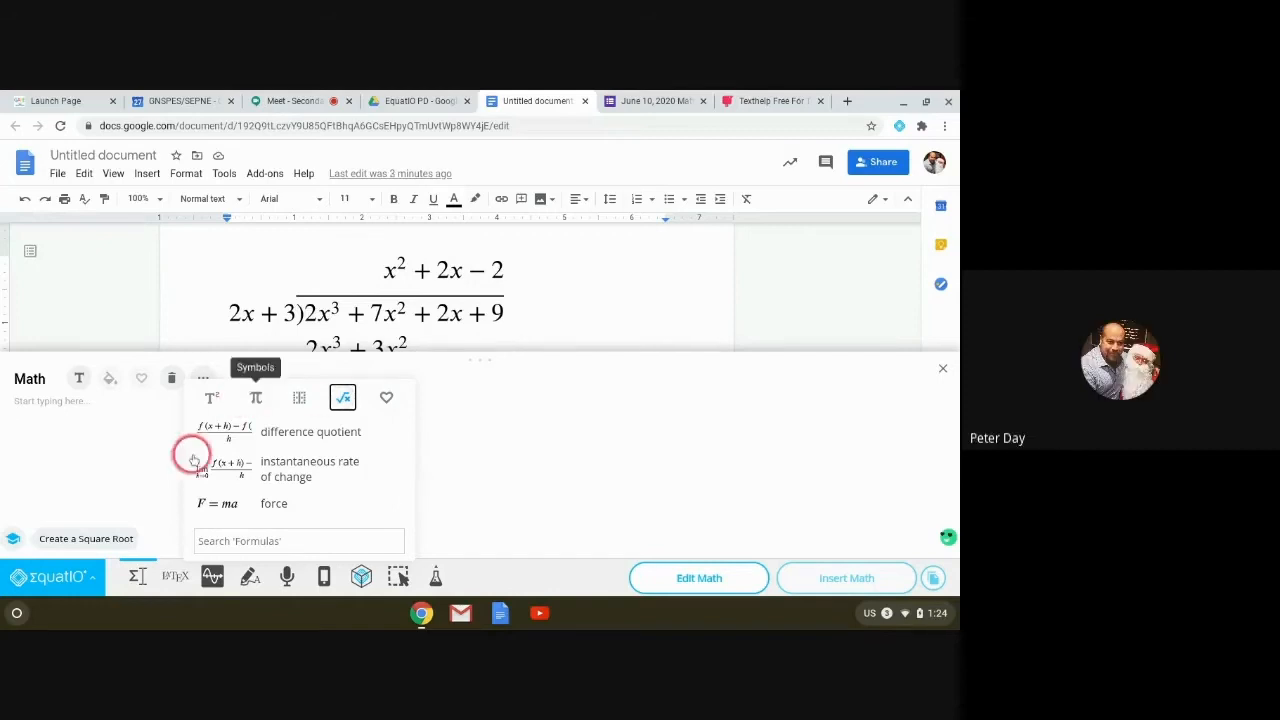
# Step: Check the Math font size in EquatIO Options, keep it at Large, then select the long-division image
pyautogui.click(66, 579)
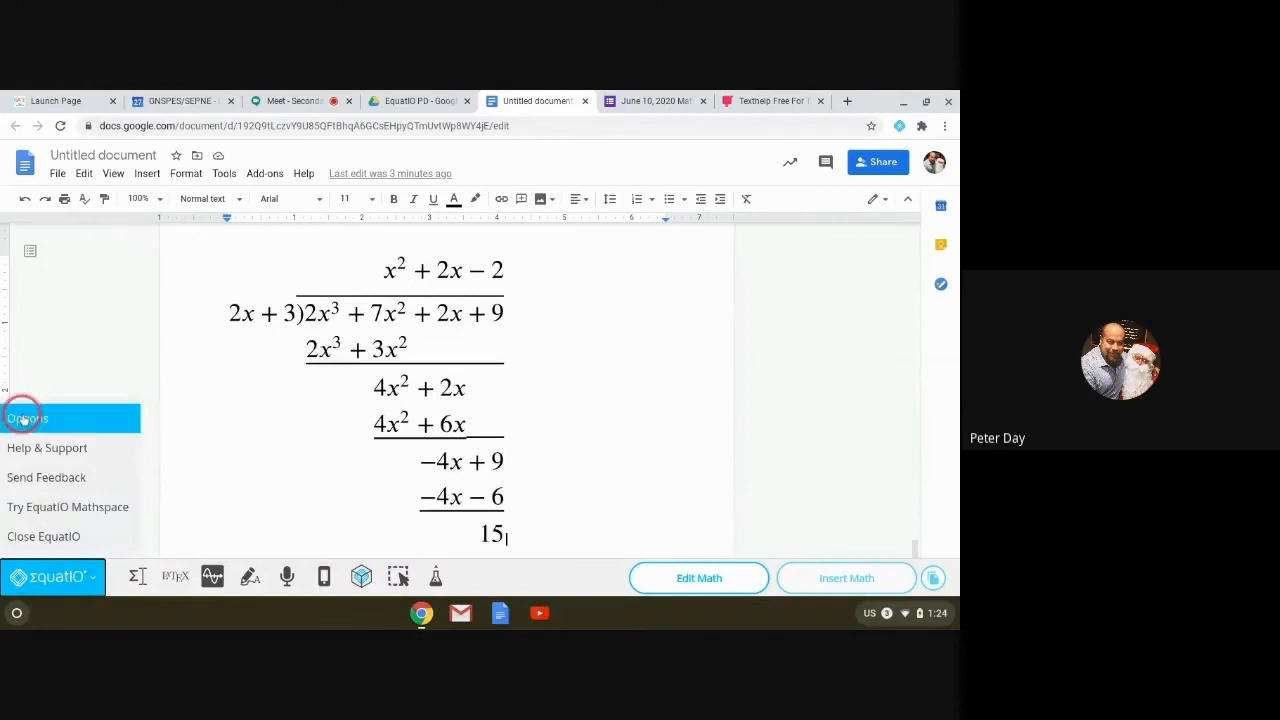
pyautogui.click(22, 418)
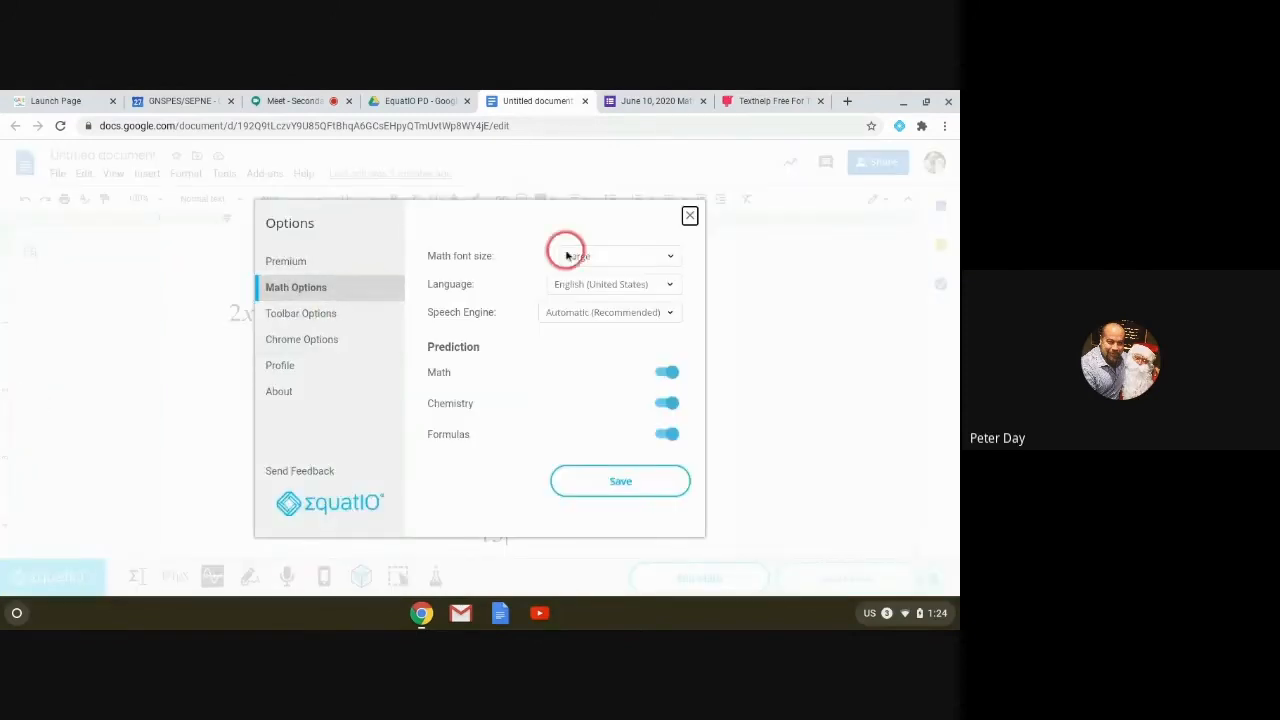
pyautogui.click(670, 257)
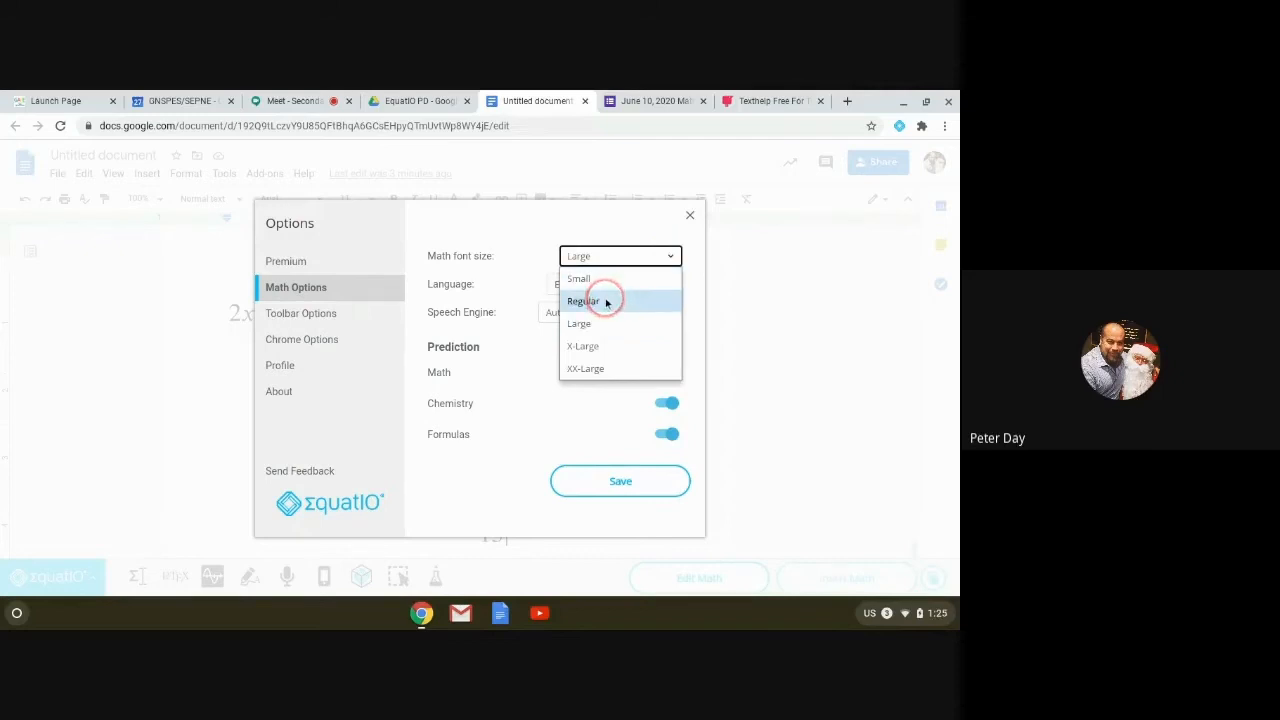
pyautogui.click(513, 484)
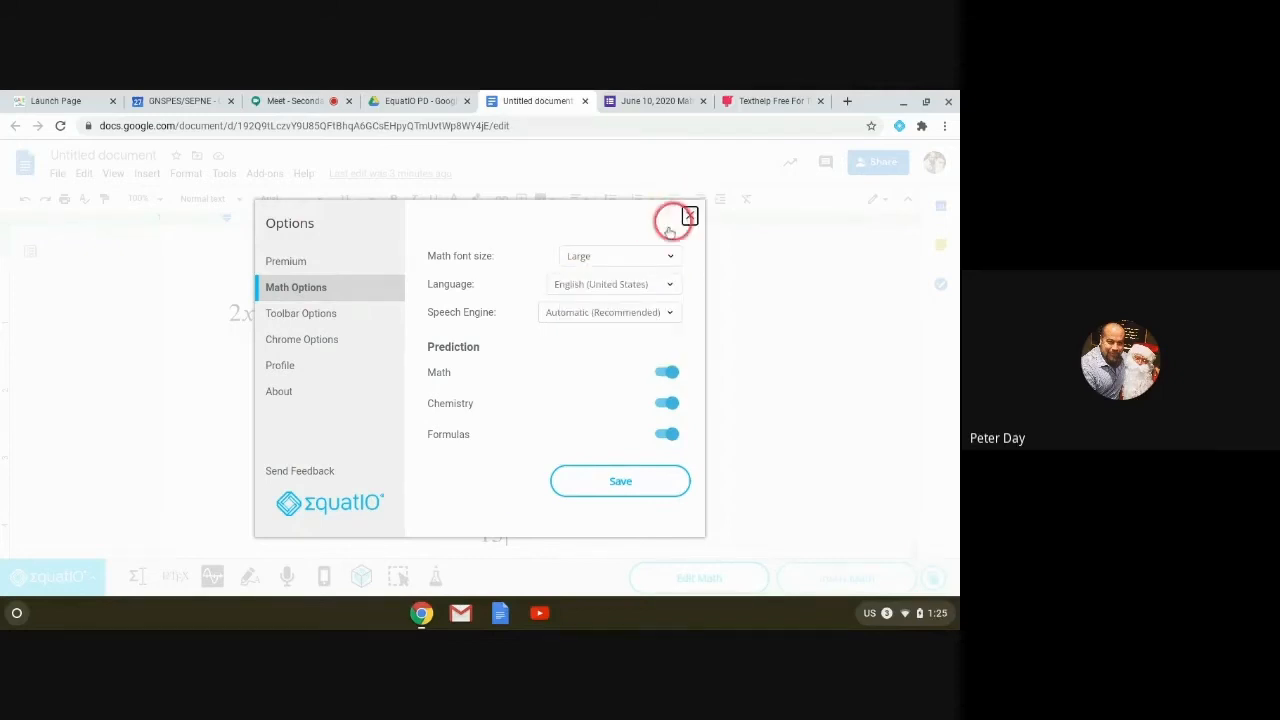
pyautogui.click(672, 224)
pyautogui.click(361, 448)
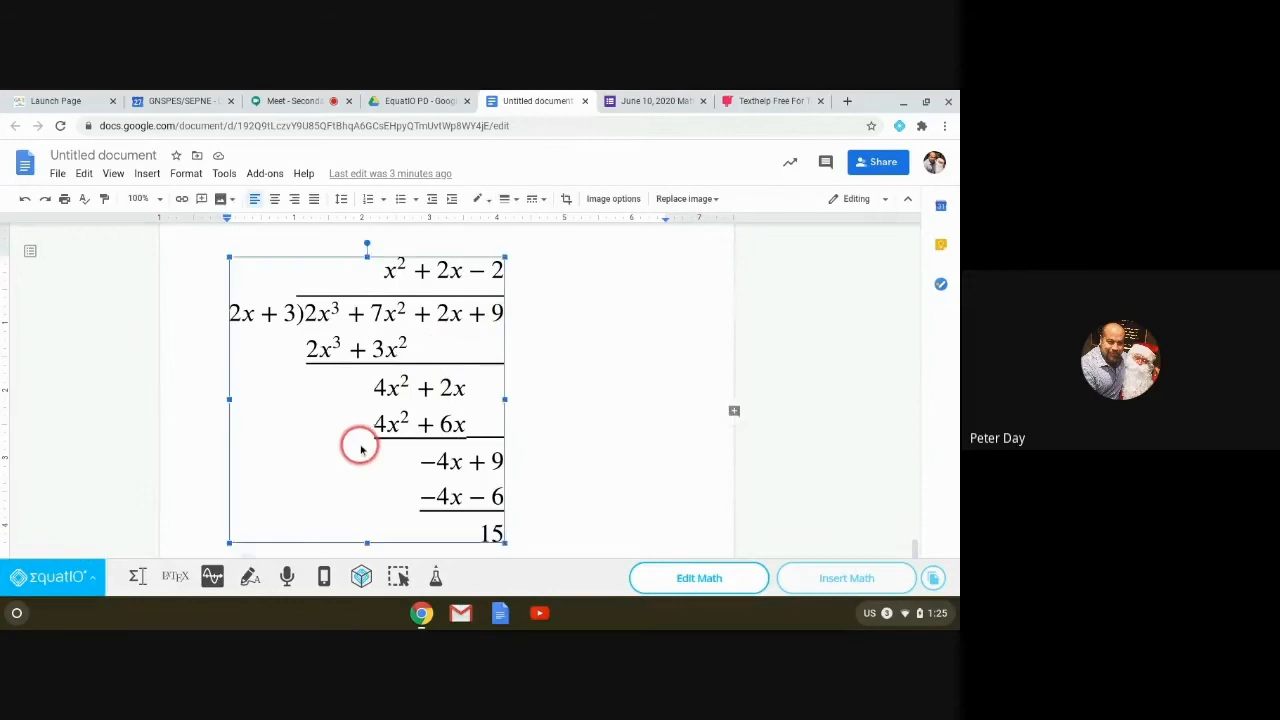
# Step: Drag the long-division image's corner handle outward to enlarge it on the page
pyautogui.moveTo(505, 506); pyautogui.dragTo(557, 540)
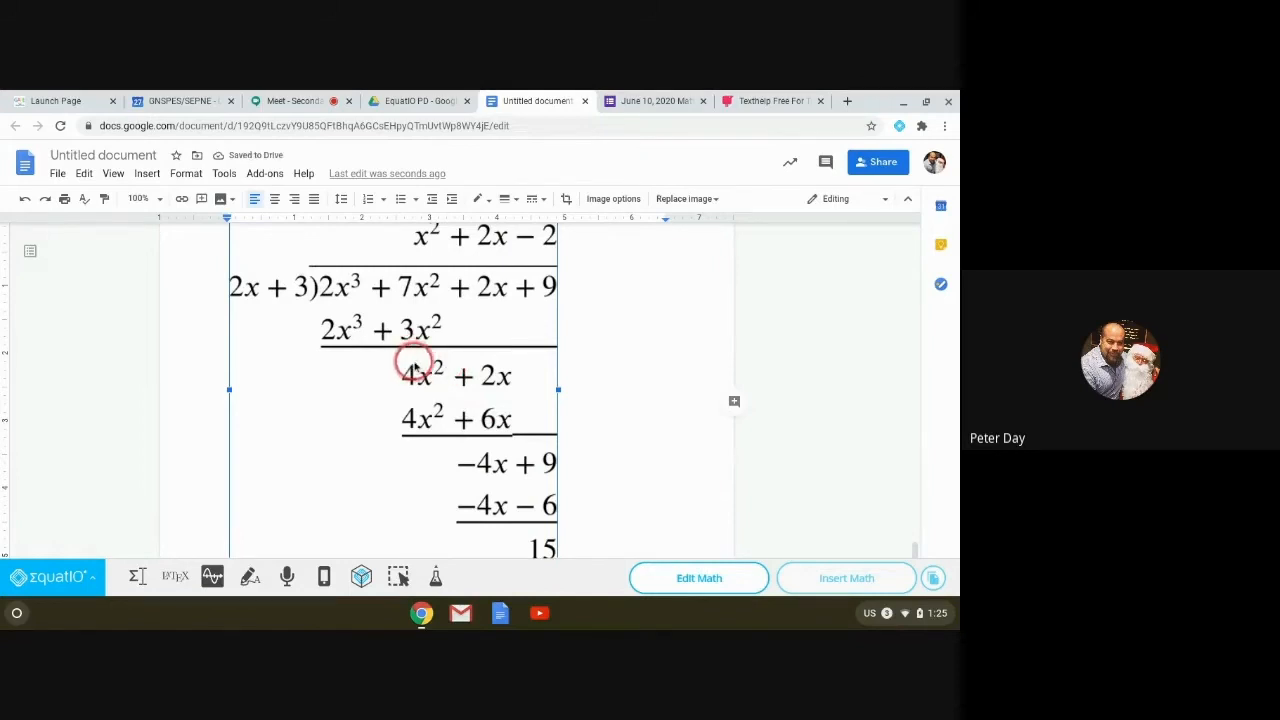
pyautogui.scroll(1, 415, 365)
pyautogui.scroll(-2, 415, 366)
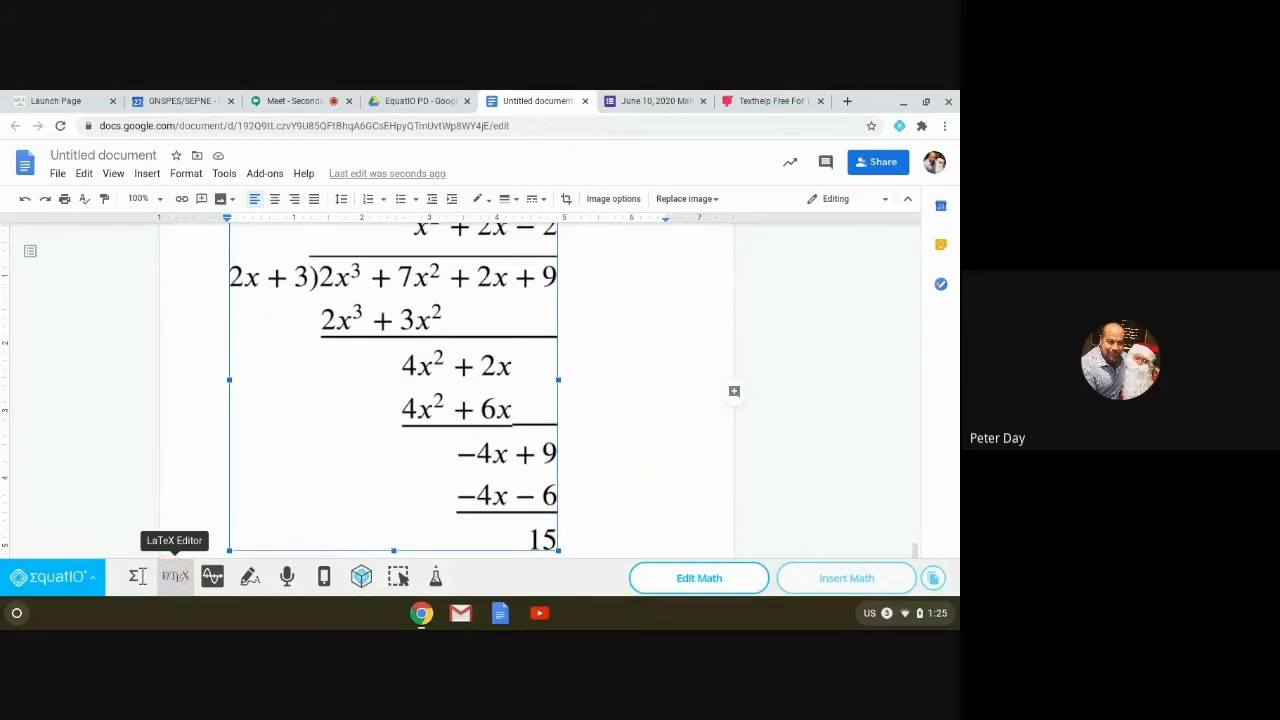
# Step: Enter y = sin(x) with the LaTeX editor showing y=\sin\left(x\right) alongside
pyautogui.click(172, 579)
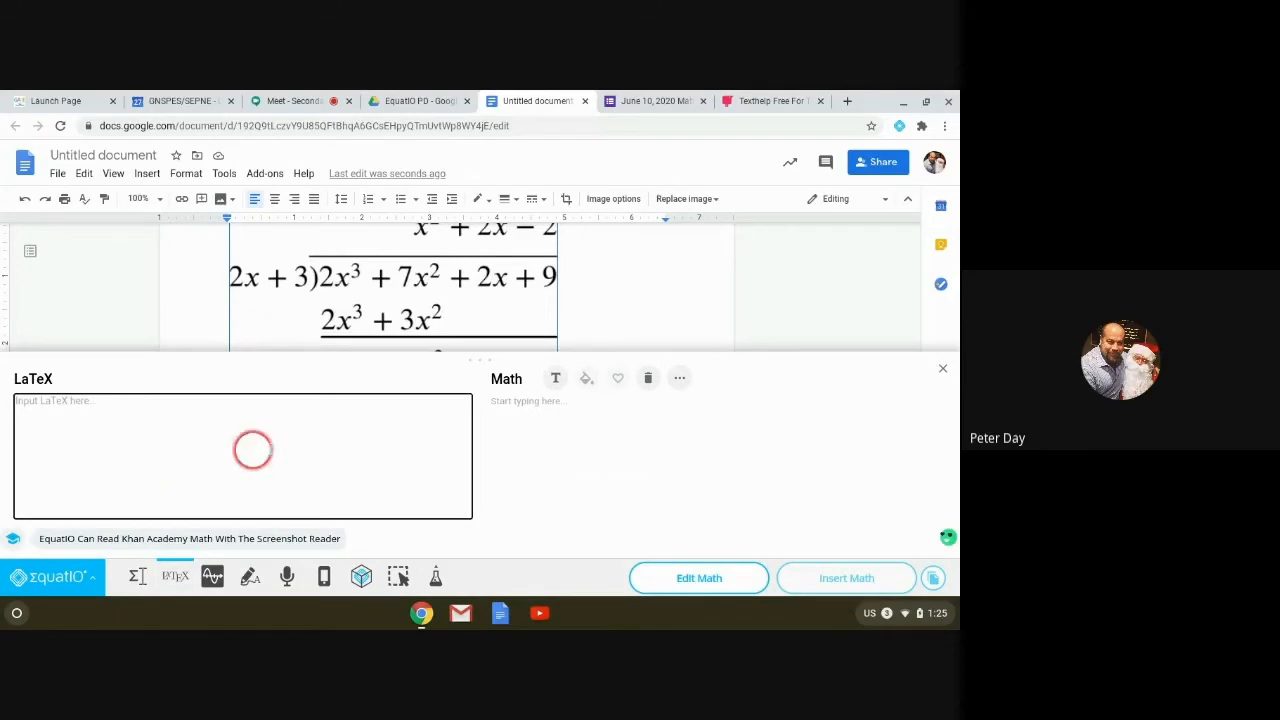
pyautogui.click(521, 406)
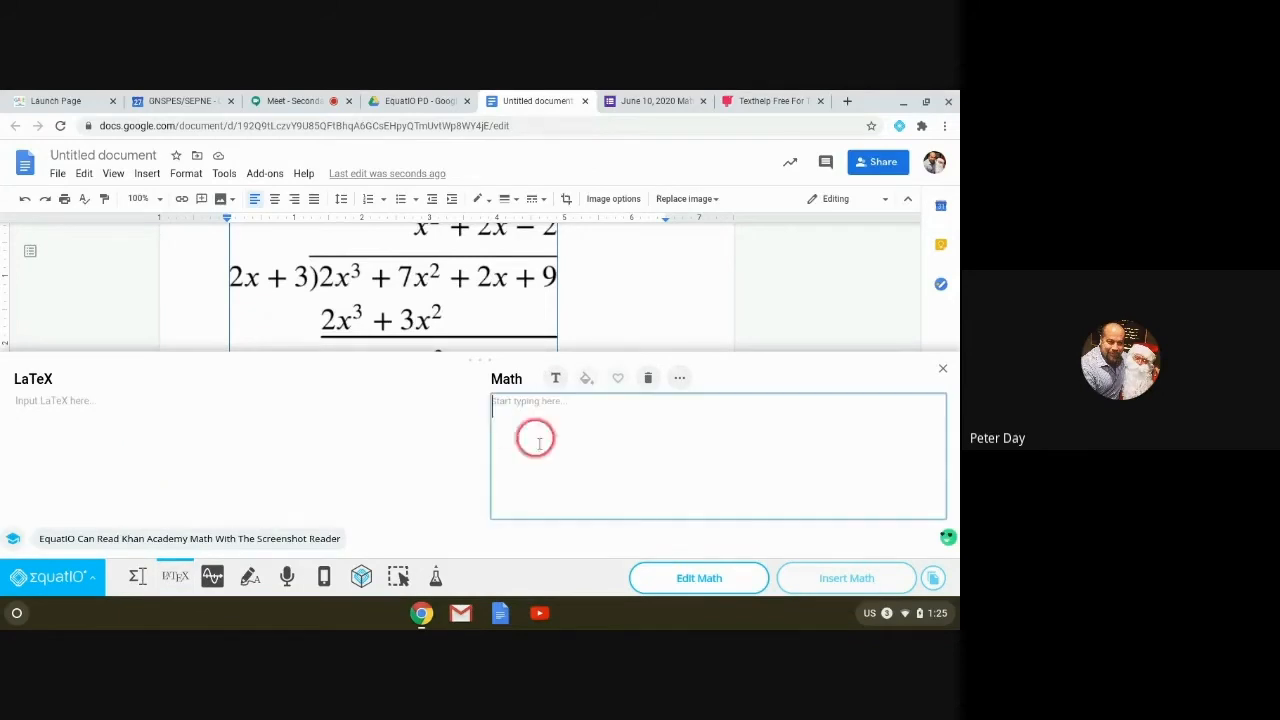
pyautogui.write('y ')
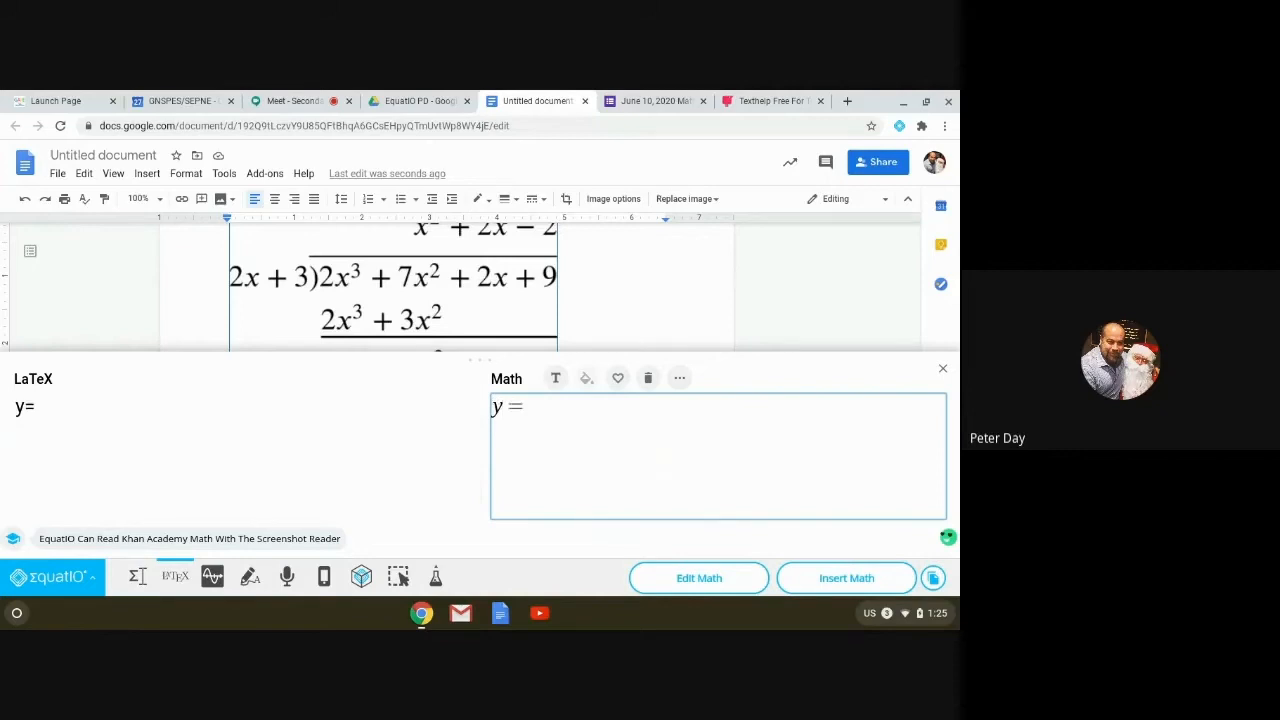
pyautogui.write('= sin')
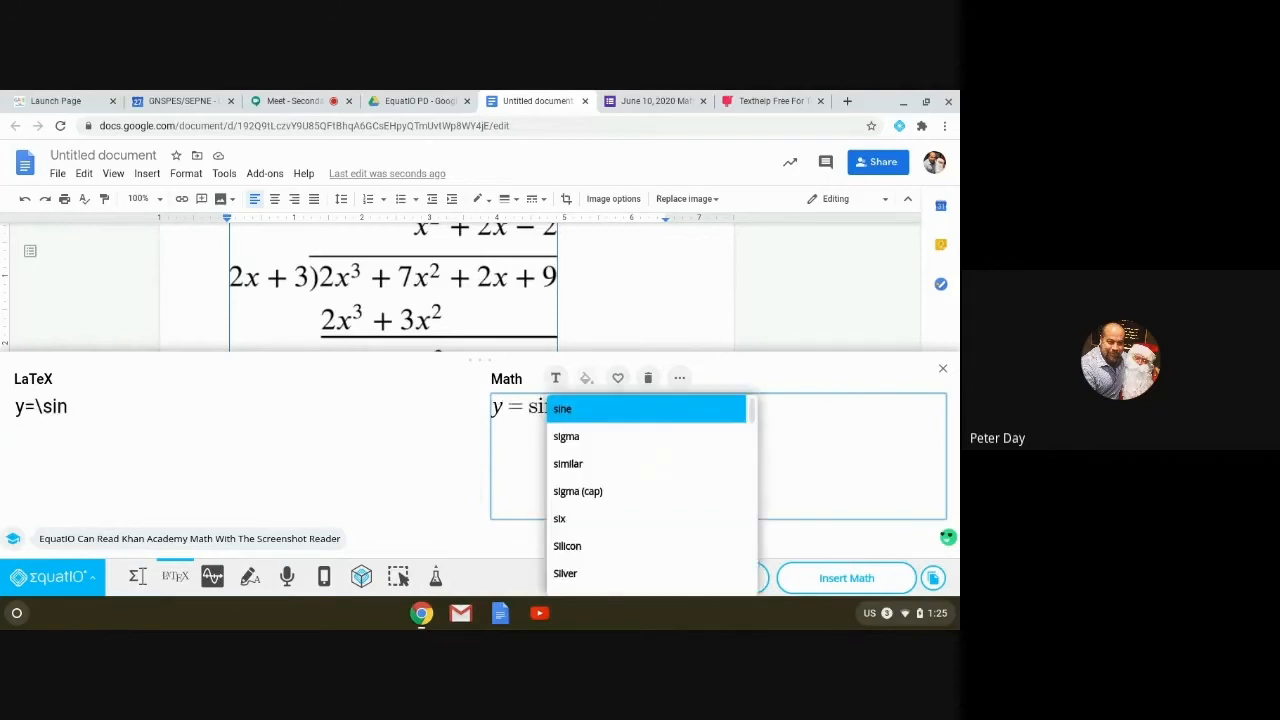
pyautogui.write('(')
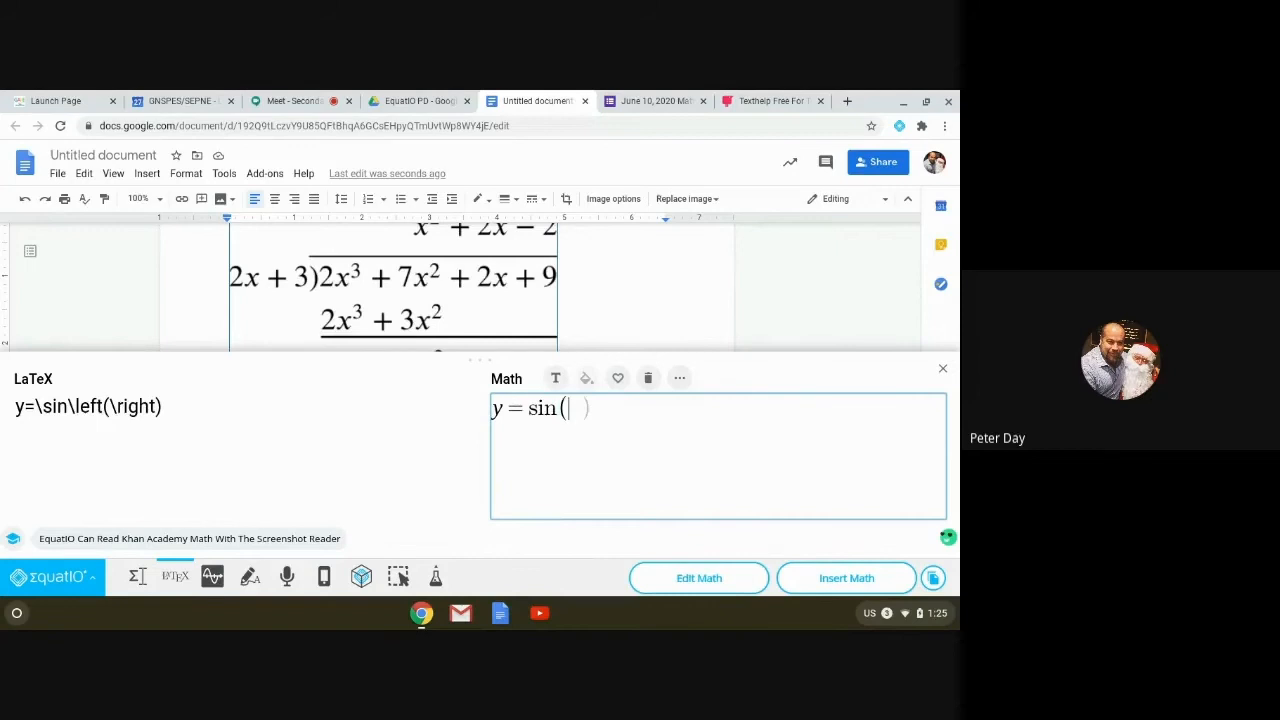
pyautogui.write('x')
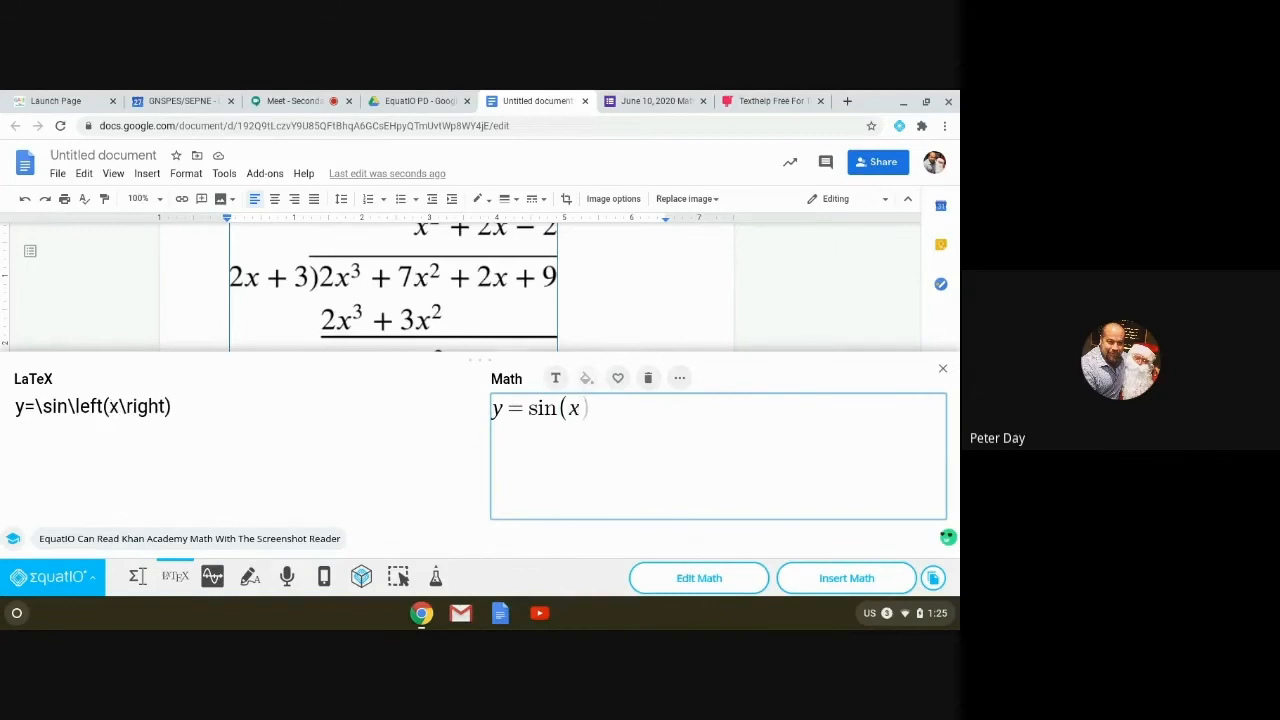
pyautogui.write(')')
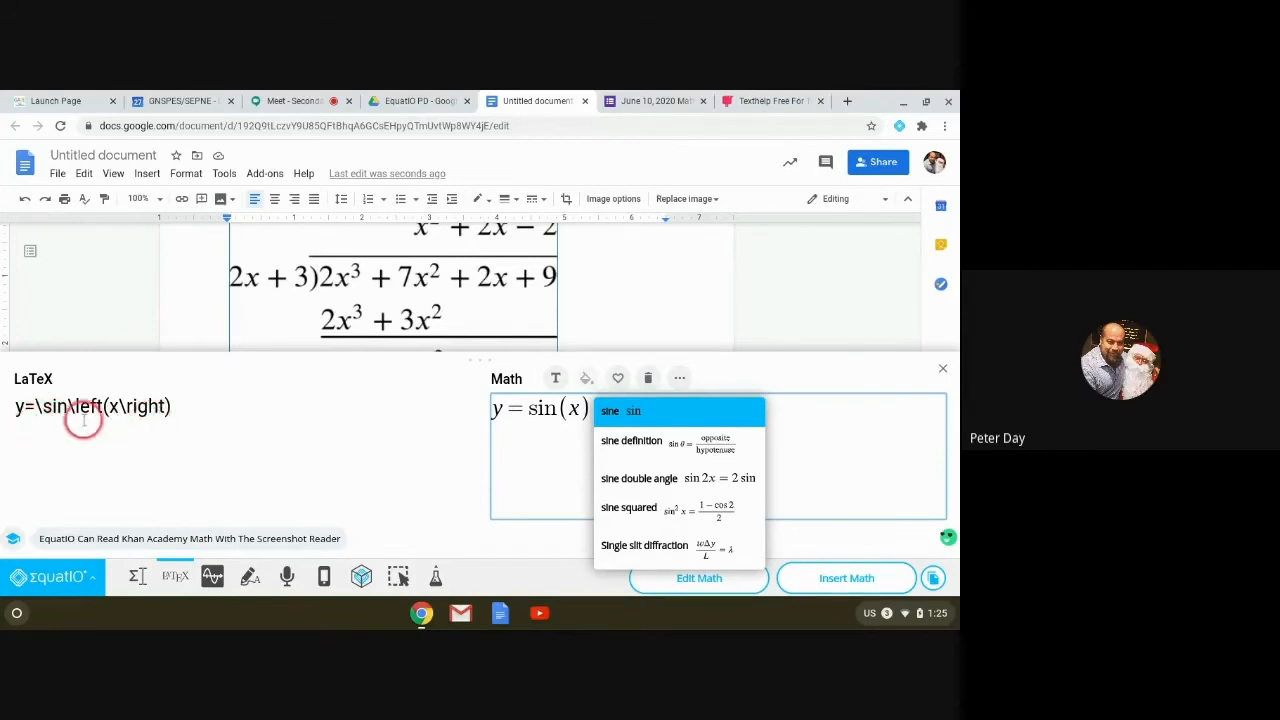
pyautogui.click(505, 470)
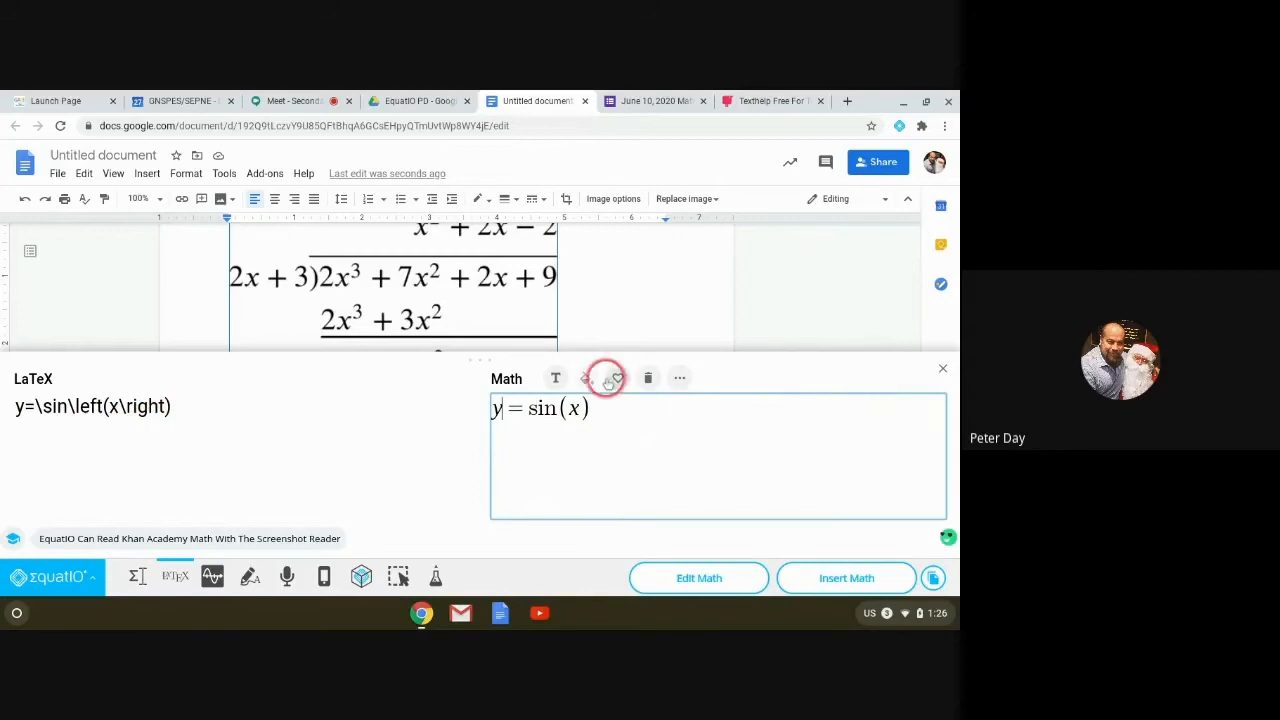
# Step: Clear the sine equation, return to the plain Equation Editor, and show the Formulas list
pyautogui.click(647, 378)
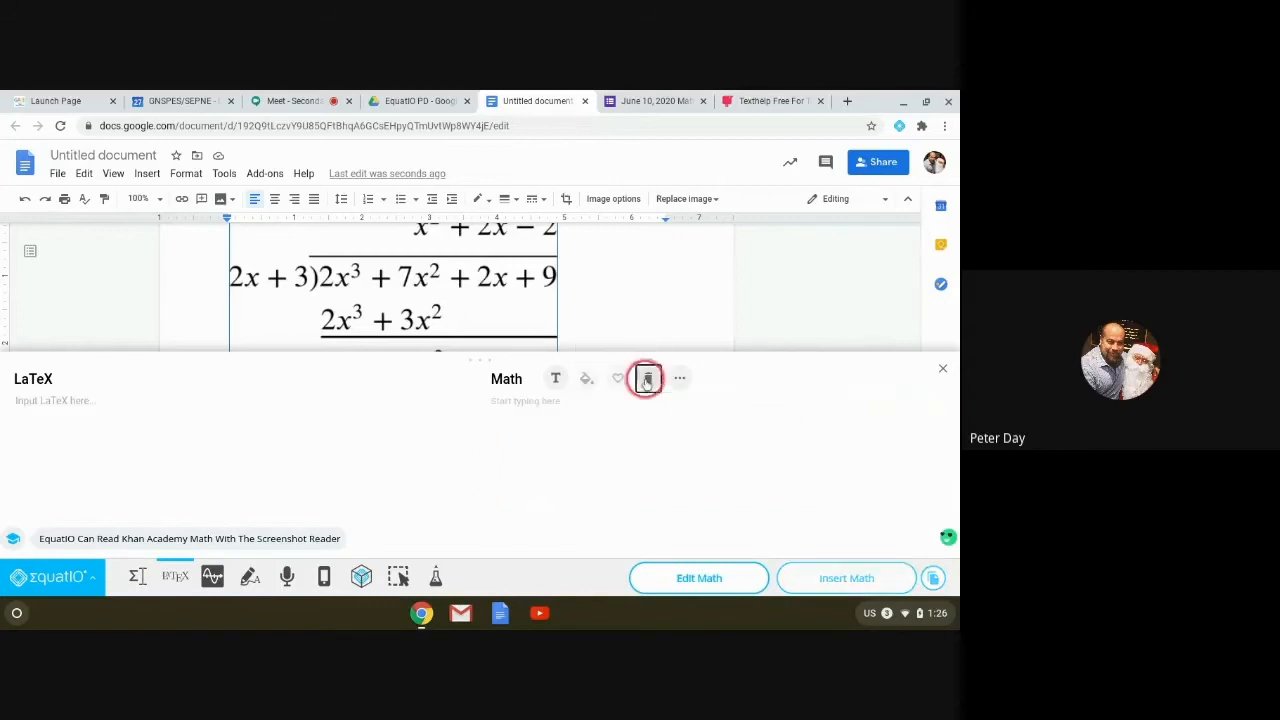
pyautogui.click(135, 579)
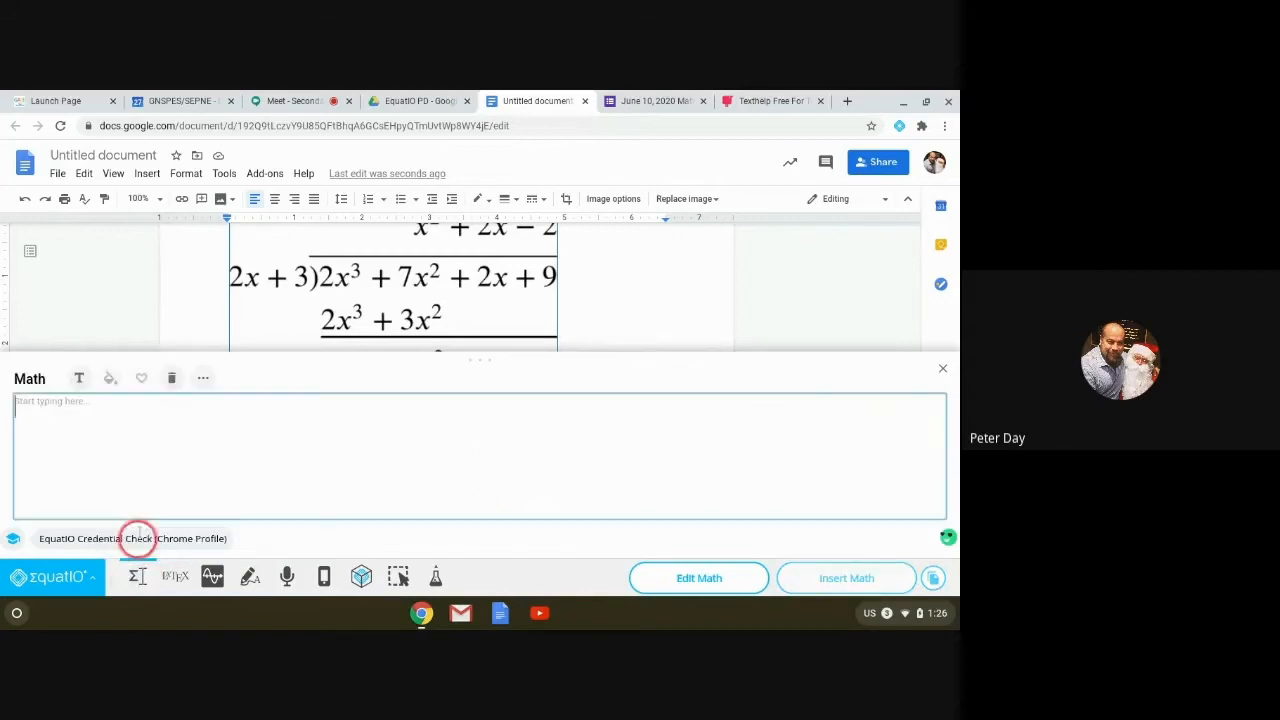
pyautogui.click(204, 378)
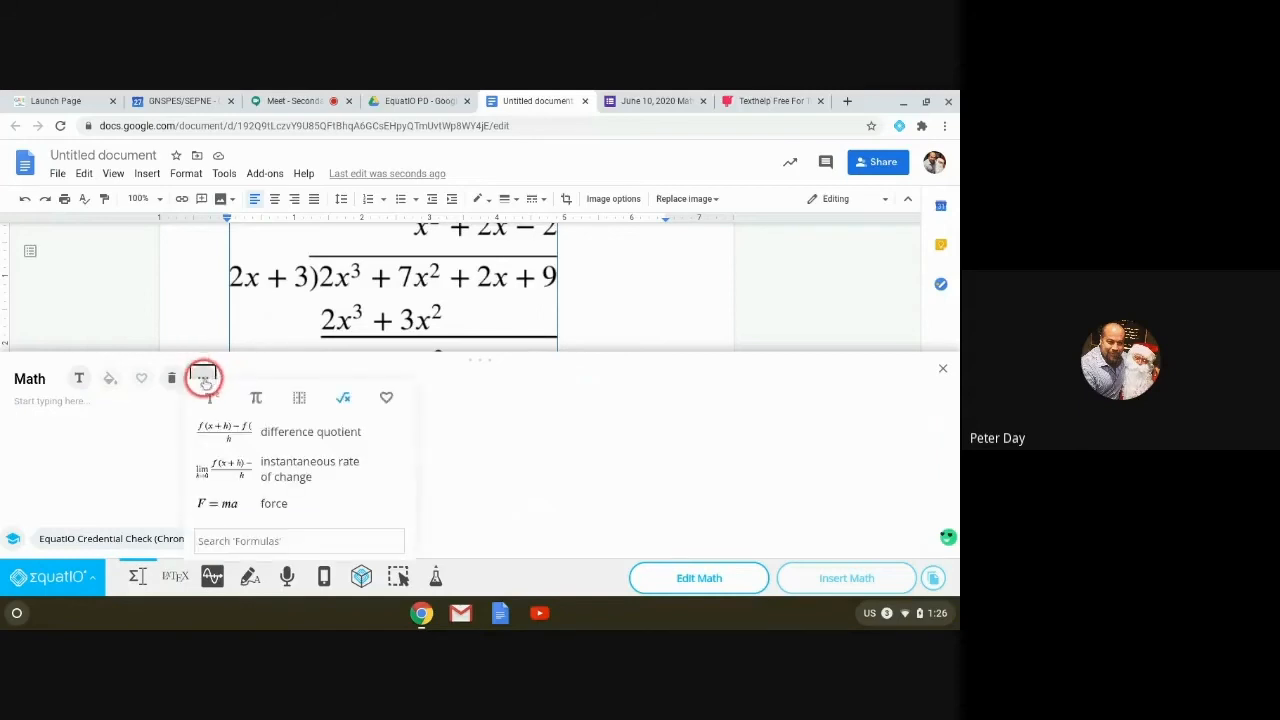
pyautogui.click(343, 398)
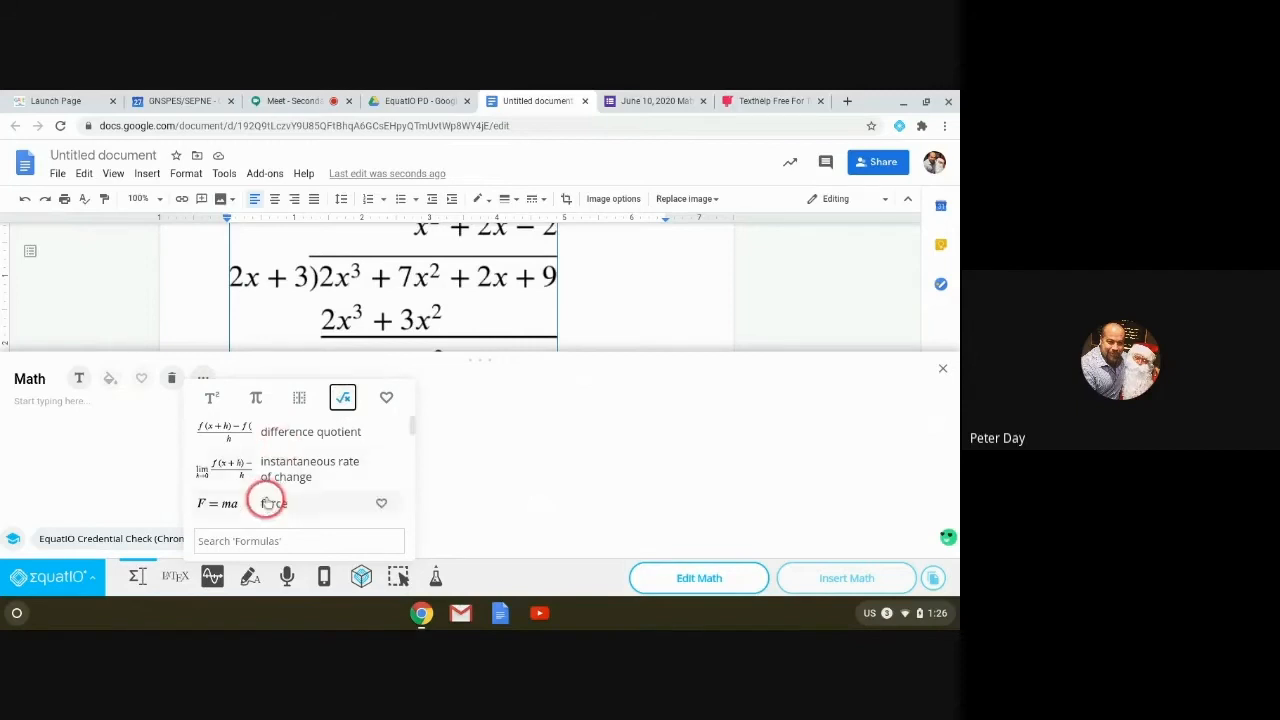
# Step: Browse through the built-in formulas, then click back into the empty math box
pyautogui.scroll(-1, 285, 455)
pyautogui.scroll(-5, 285, 455)
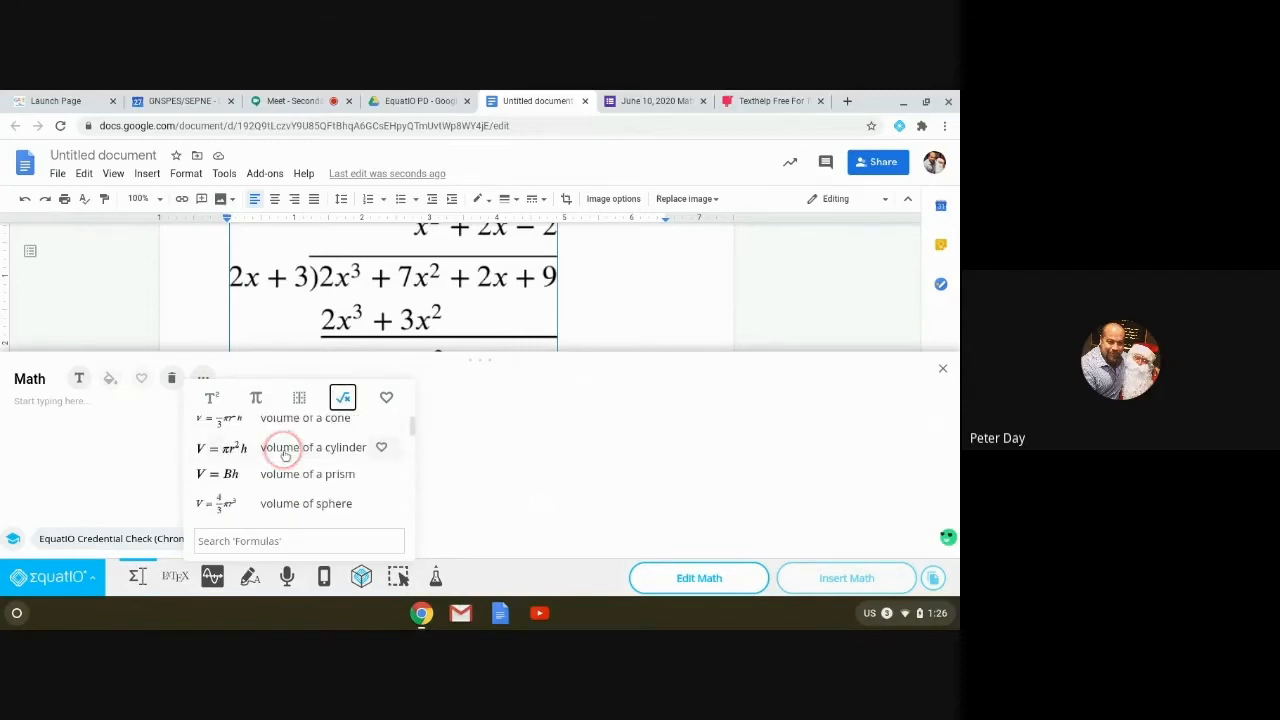
pyautogui.scroll(-1, 285, 455)
pyautogui.click(295, 441)
pyautogui.click(298, 466)
pyautogui.scroll(-3, 298, 462)
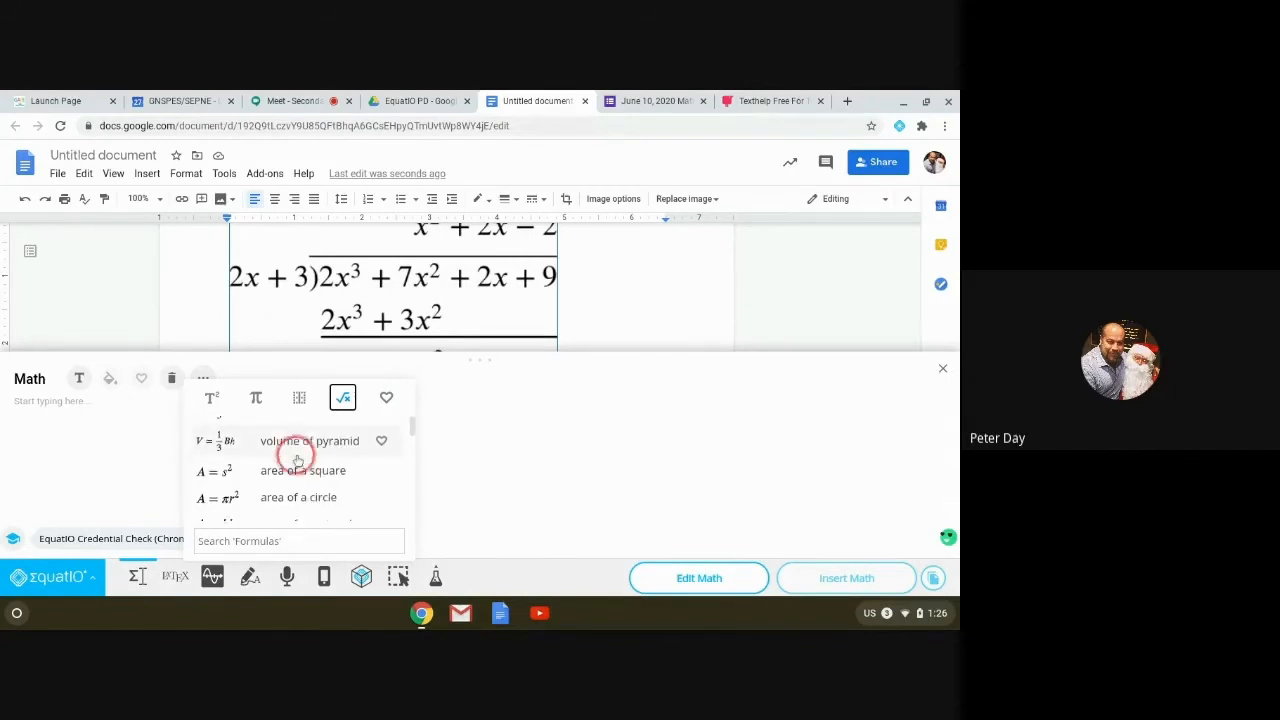
pyautogui.scroll(-1, 298, 461)
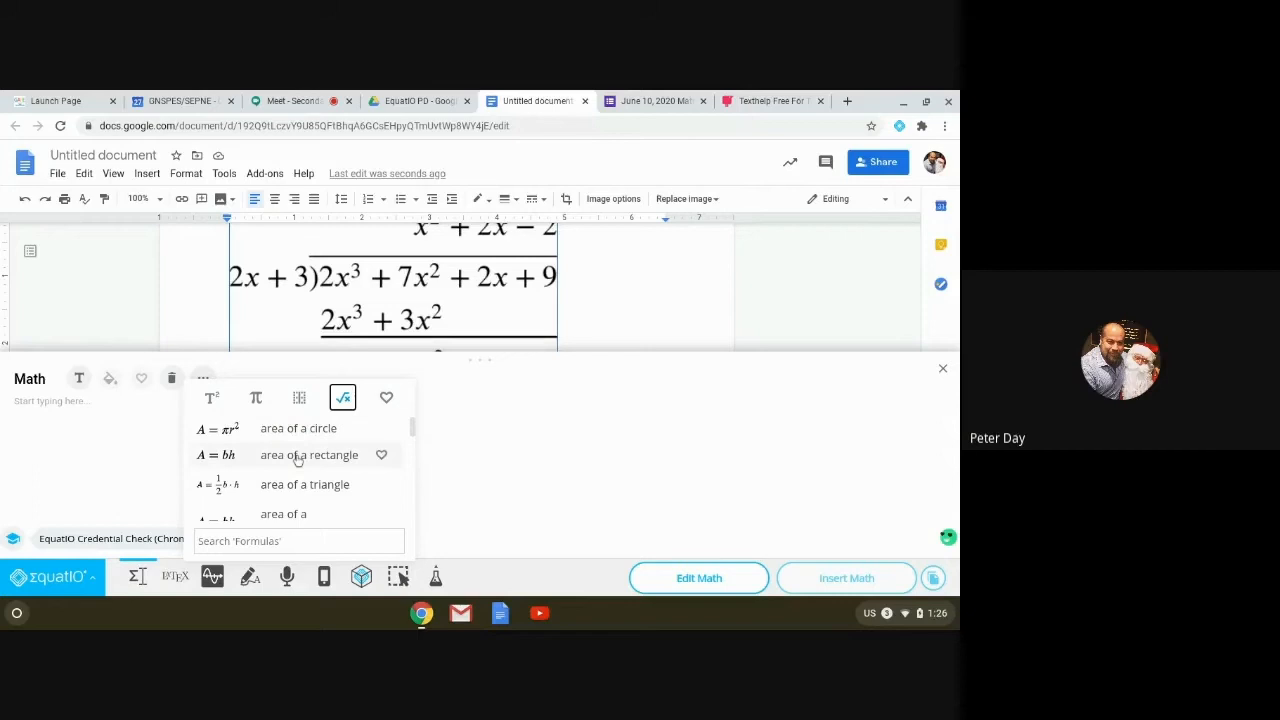
pyautogui.click(49, 417)
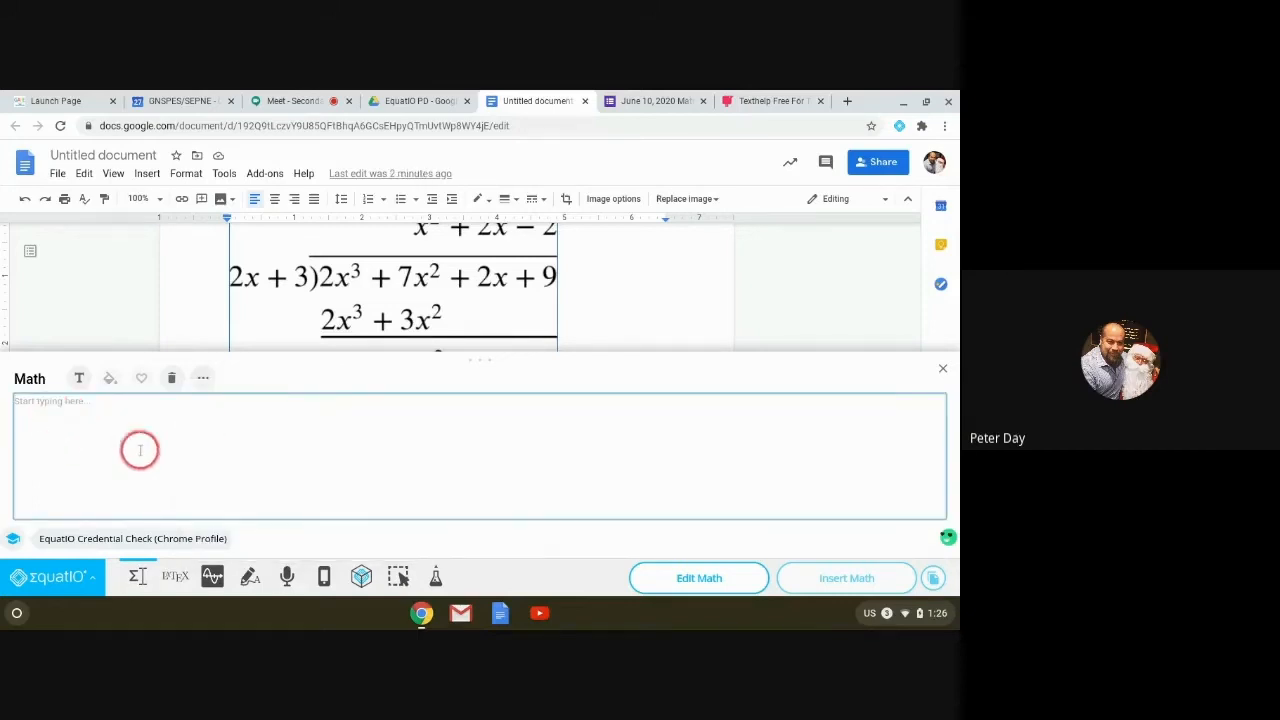
# Step: Insert the trapezoid area formula via 'area' and copy it onto a second line
pyautogui.write('area')
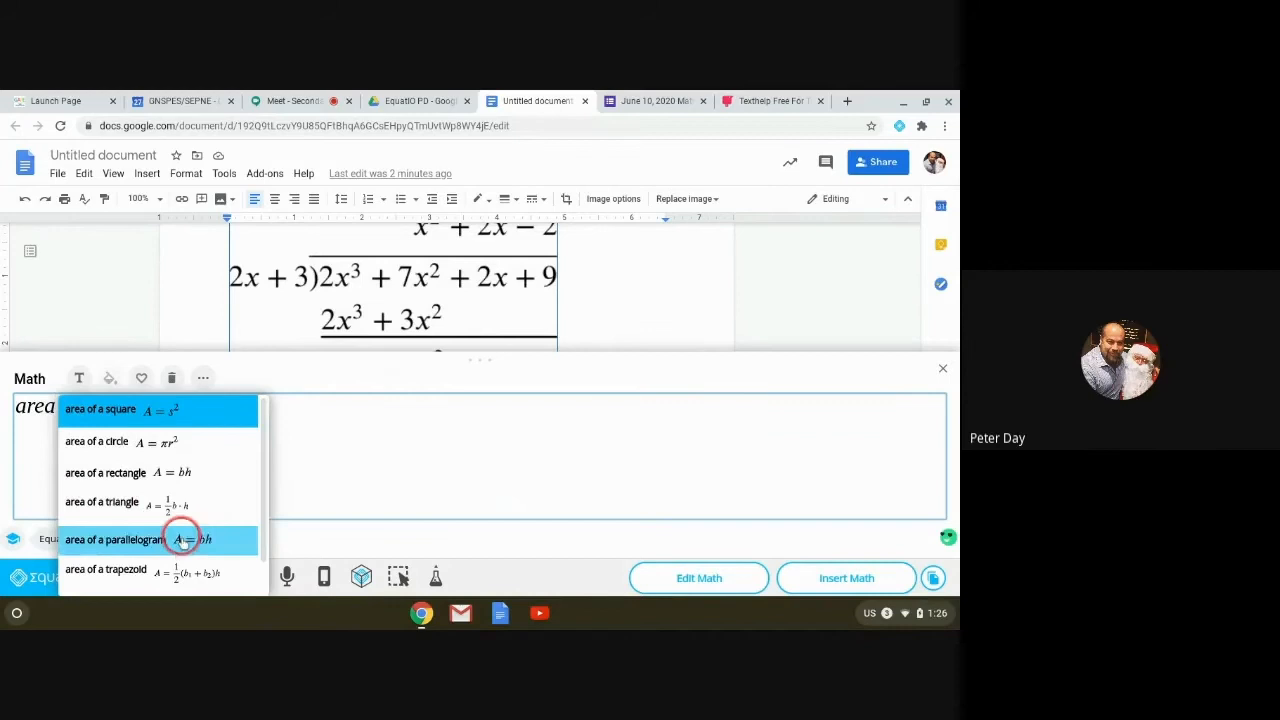
pyautogui.click(175, 573)
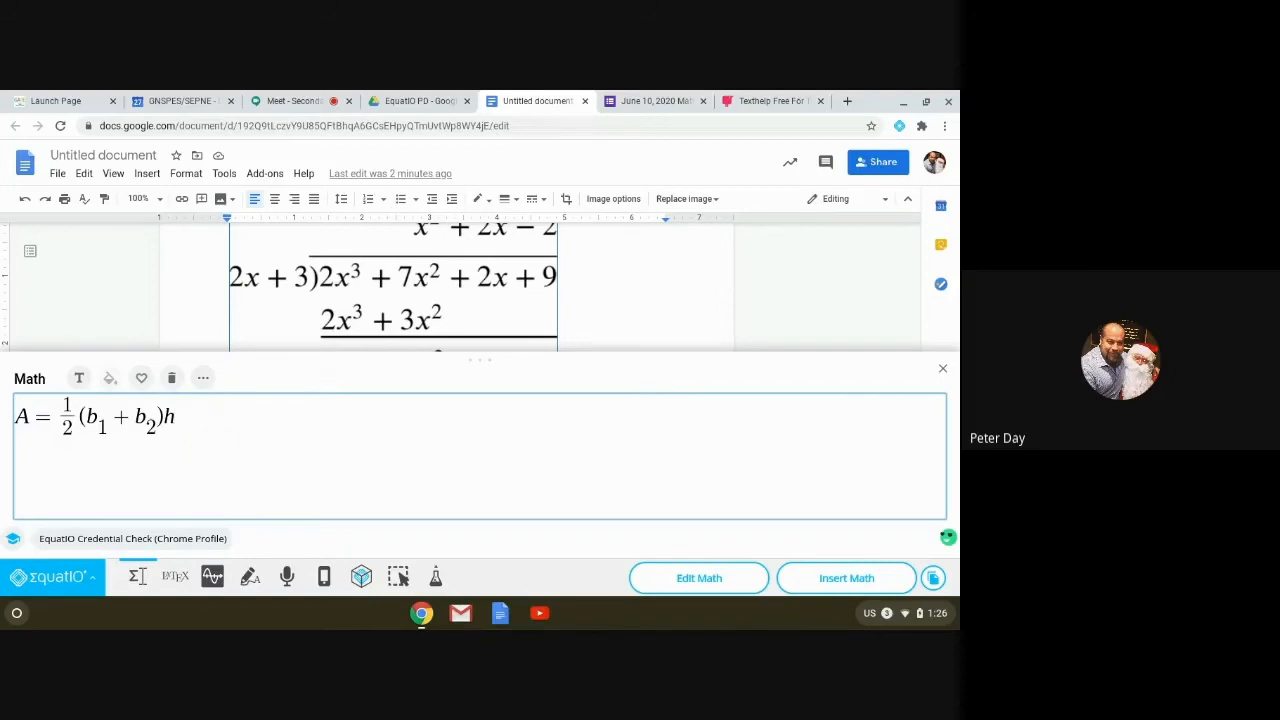
pyautogui.hotkey('shift', 'Return')
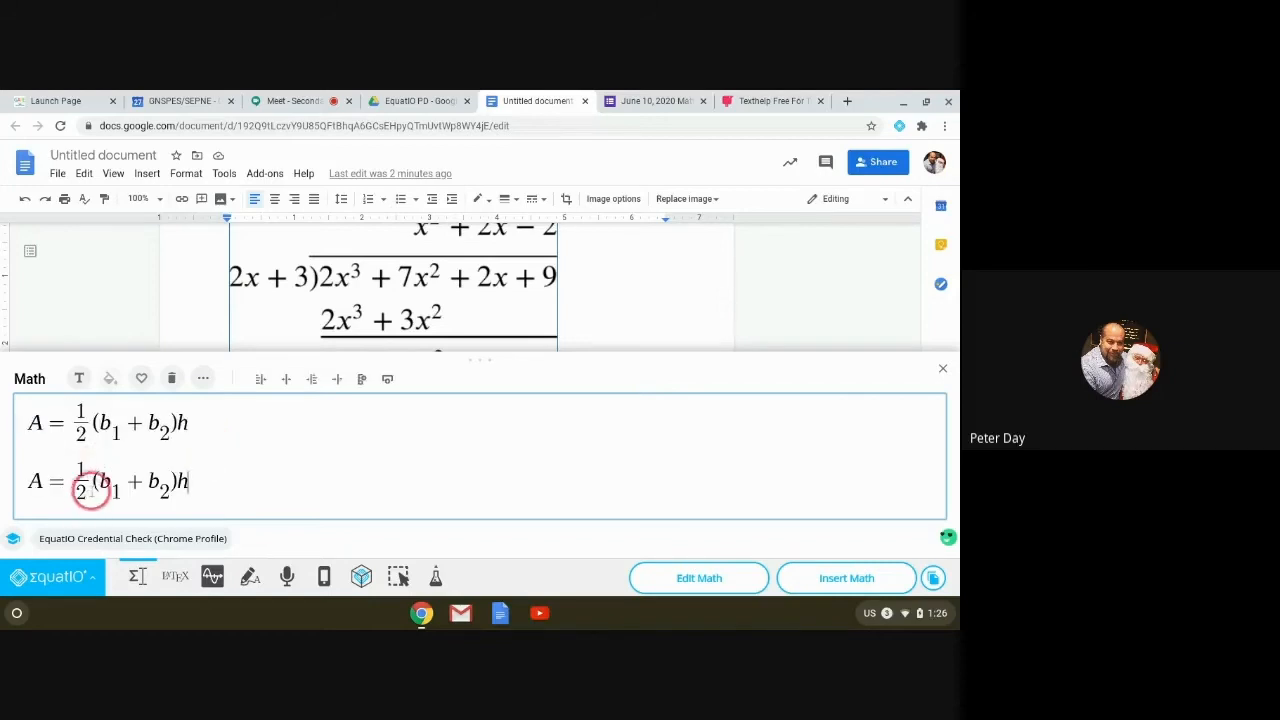
pyautogui.click(120, 481)
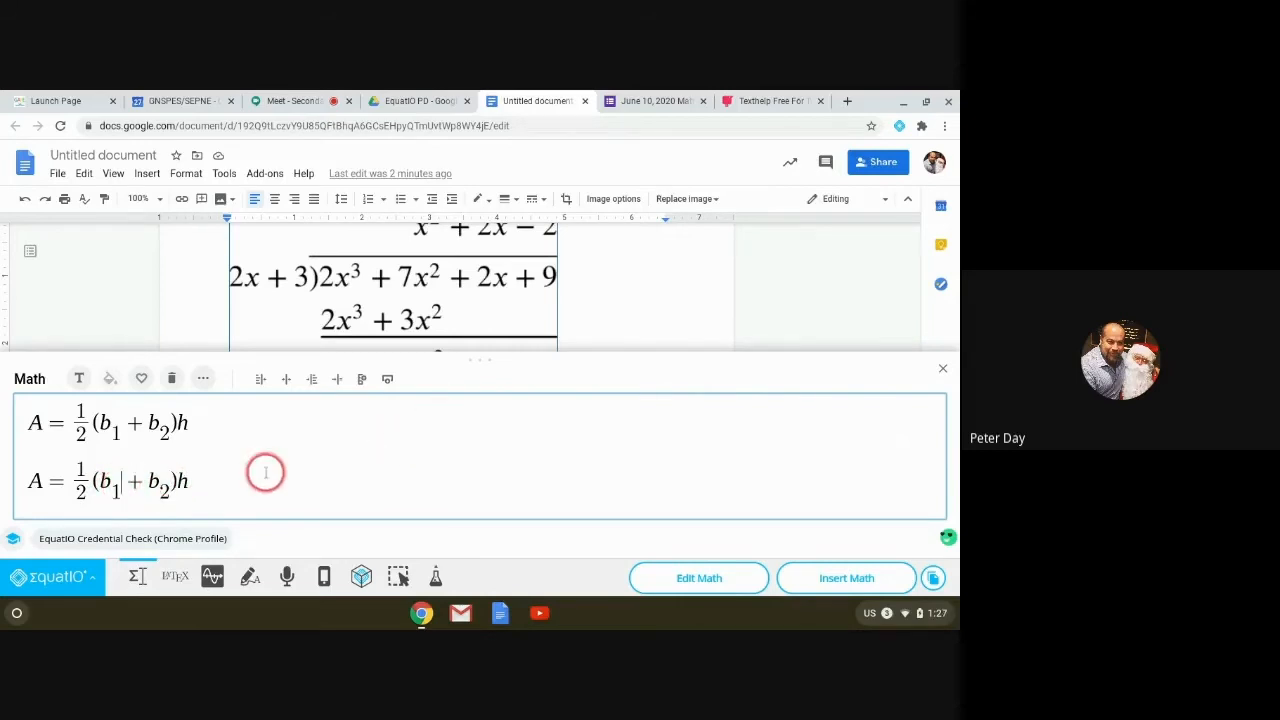
pyautogui.click(203, 378)
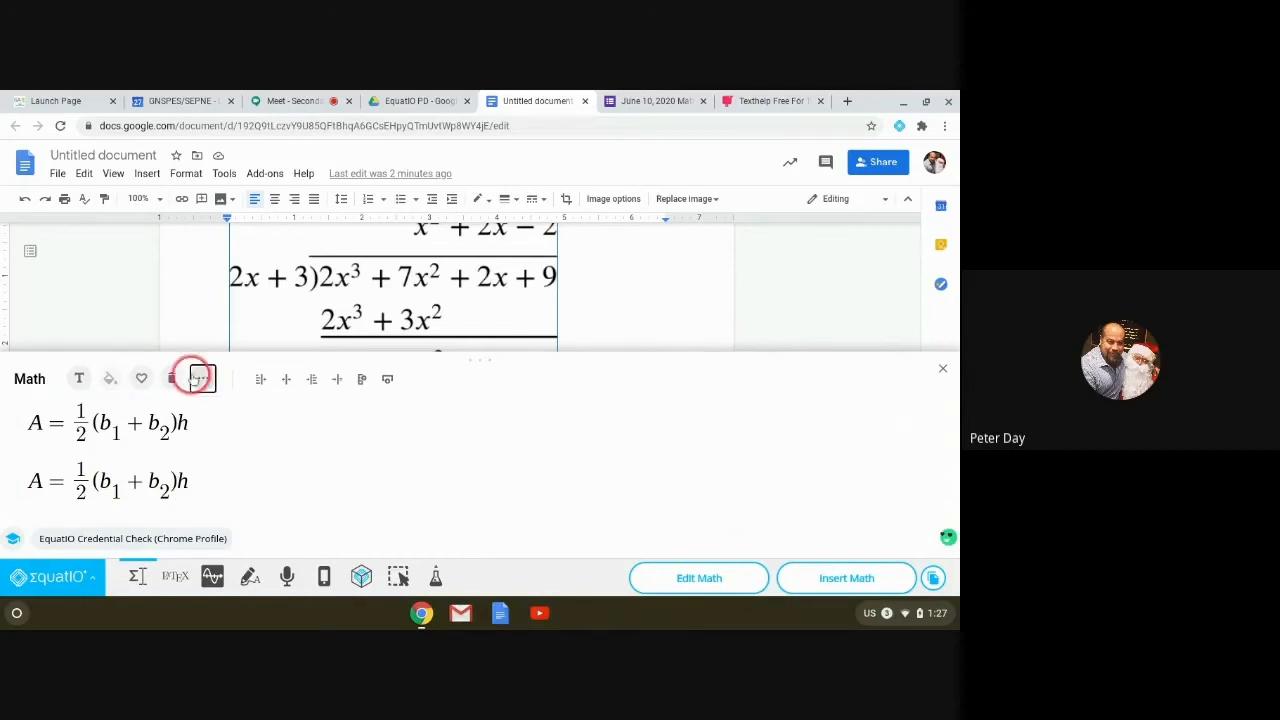
# Step: Unfavourite 'fraction' in My Favorites so only the quadratic formula stays saved
pyautogui.click(199, 378)
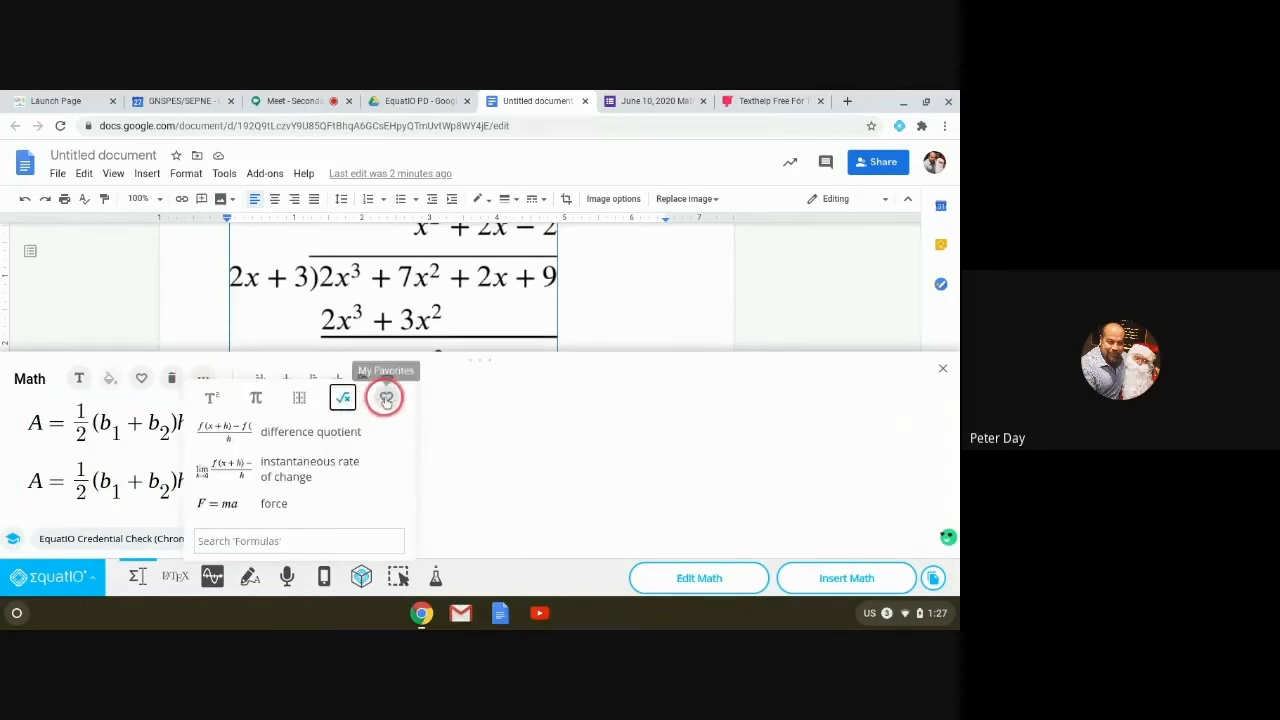
pyautogui.click(386, 399)
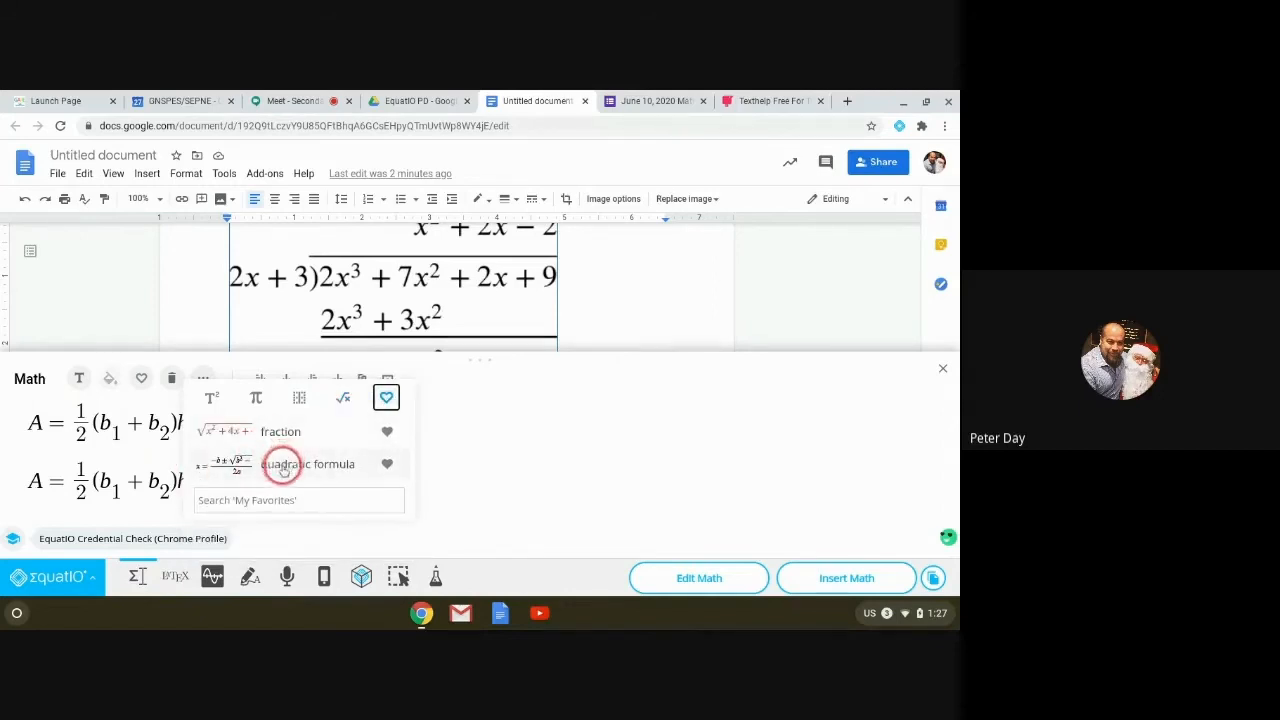
pyautogui.click(387, 432)
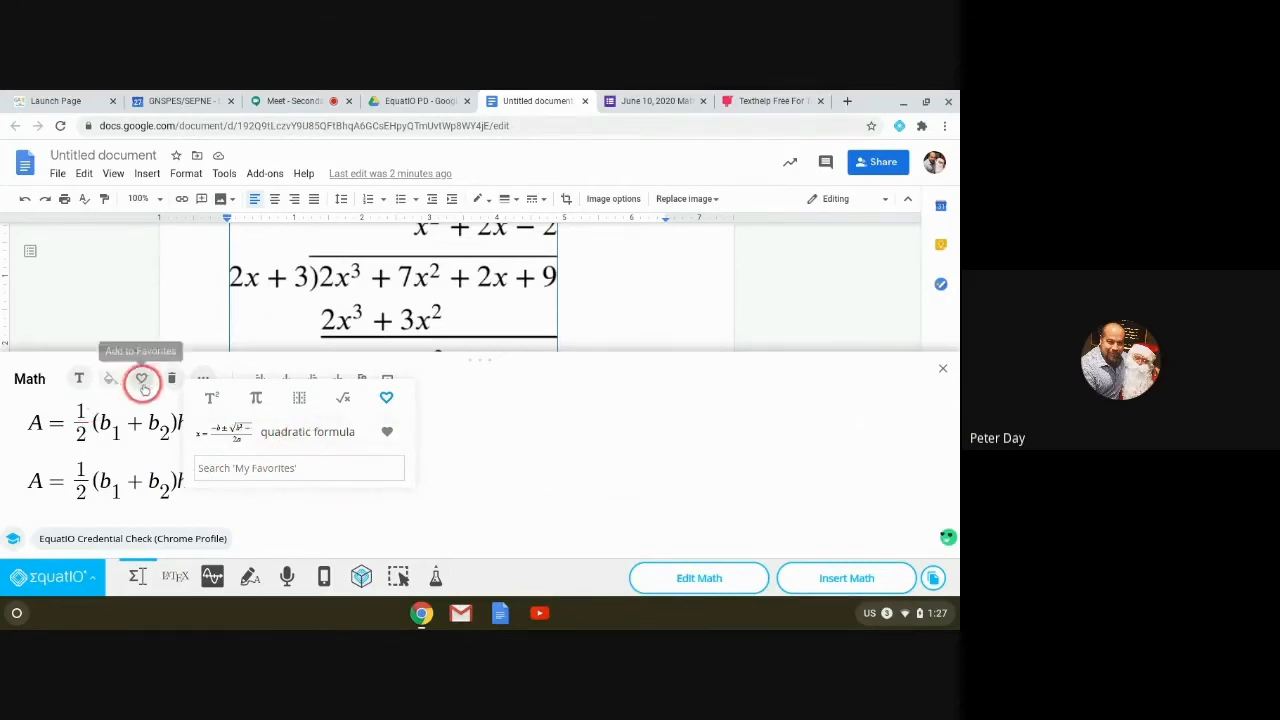
pyautogui.click(491, 463)
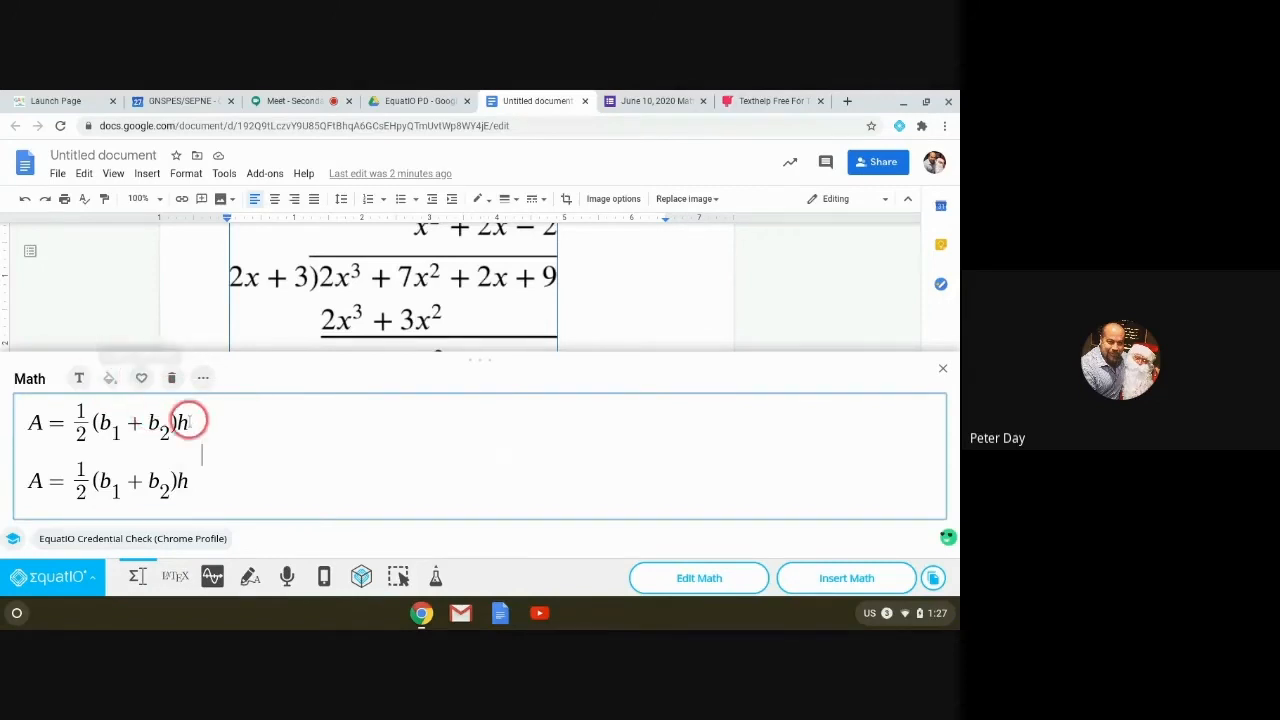
# Step: Colour the first trapezoid area formula red
pyautogui.moveTo(194, 421); pyautogui.dragTo(24, 422)
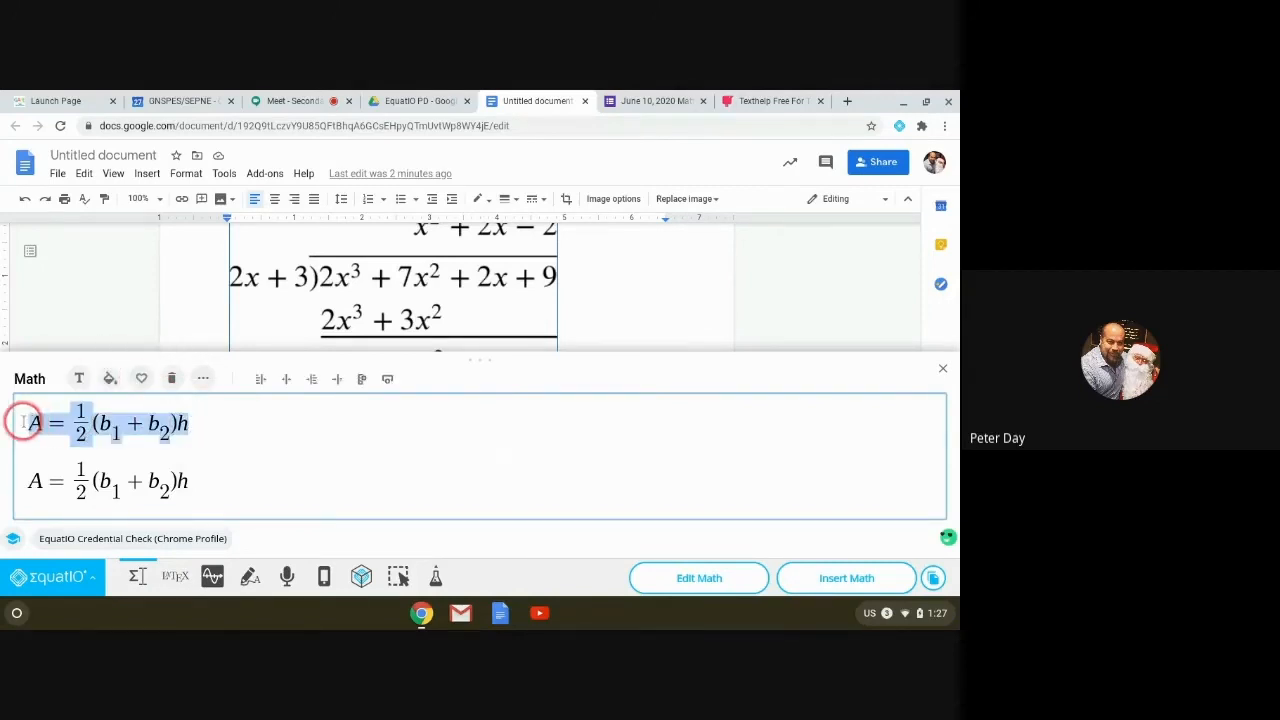
pyautogui.click(110, 378)
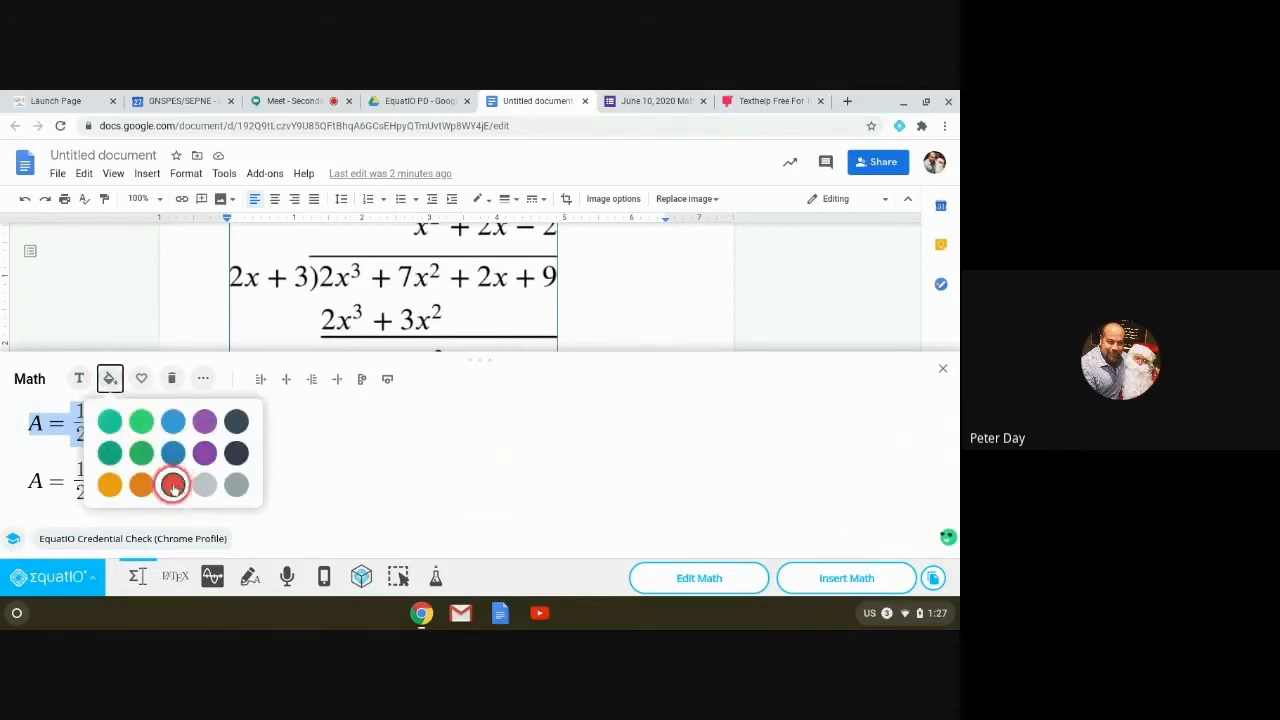
pyautogui.click(180, 488)
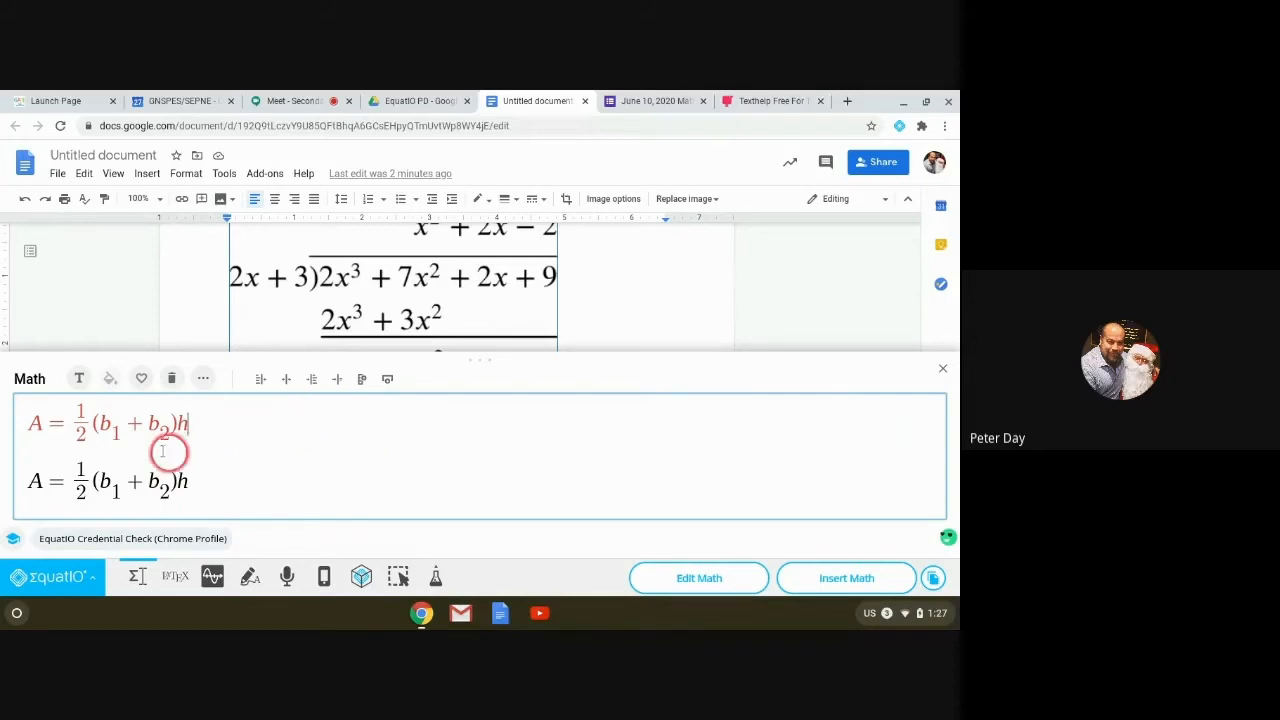
pyautogui.click(110, 386)
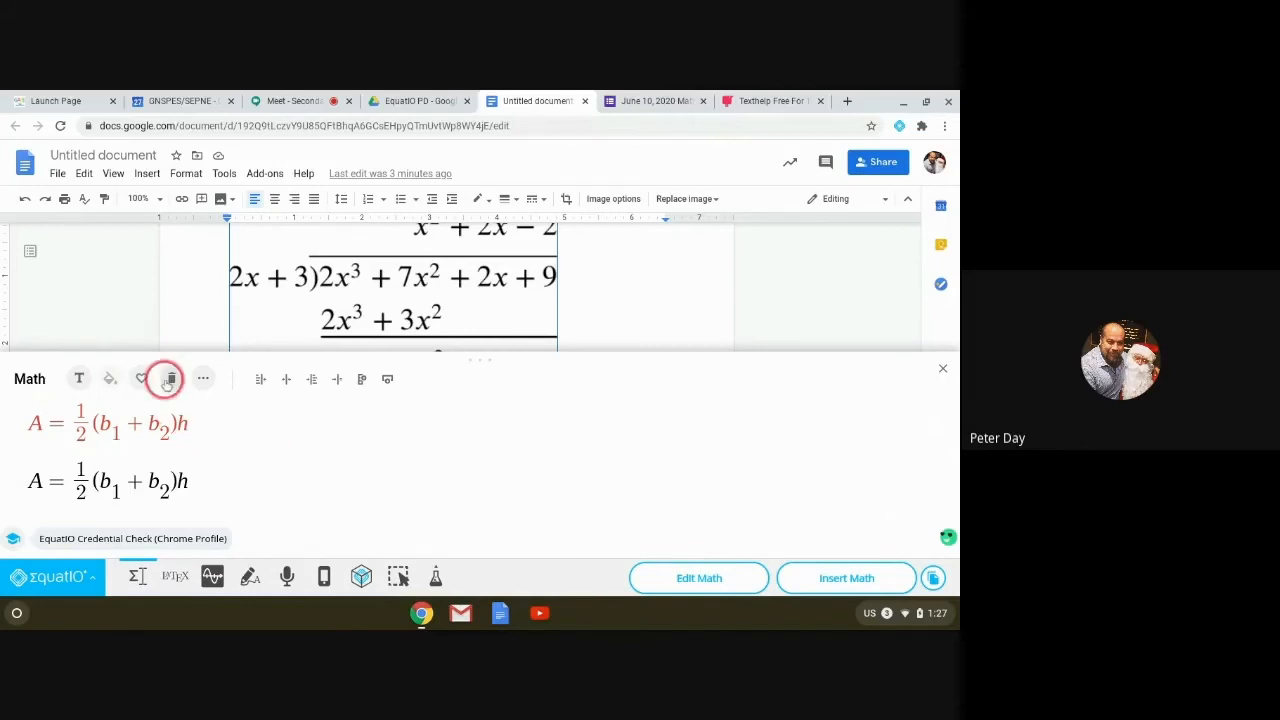
# Step: Clear both trapezoid formulas so the math editor is empty
pyautogui.click(205, 380)
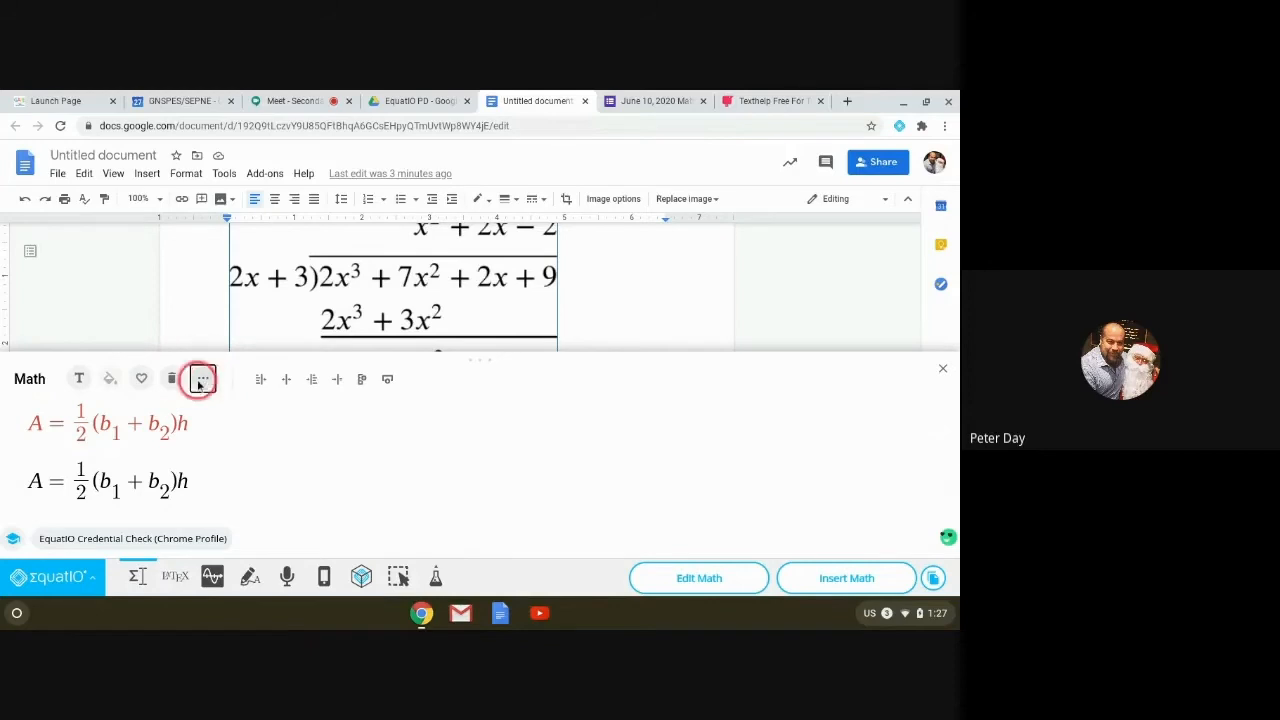
pyautogui.click(79, 379)
pyautogui.click(270, 493)
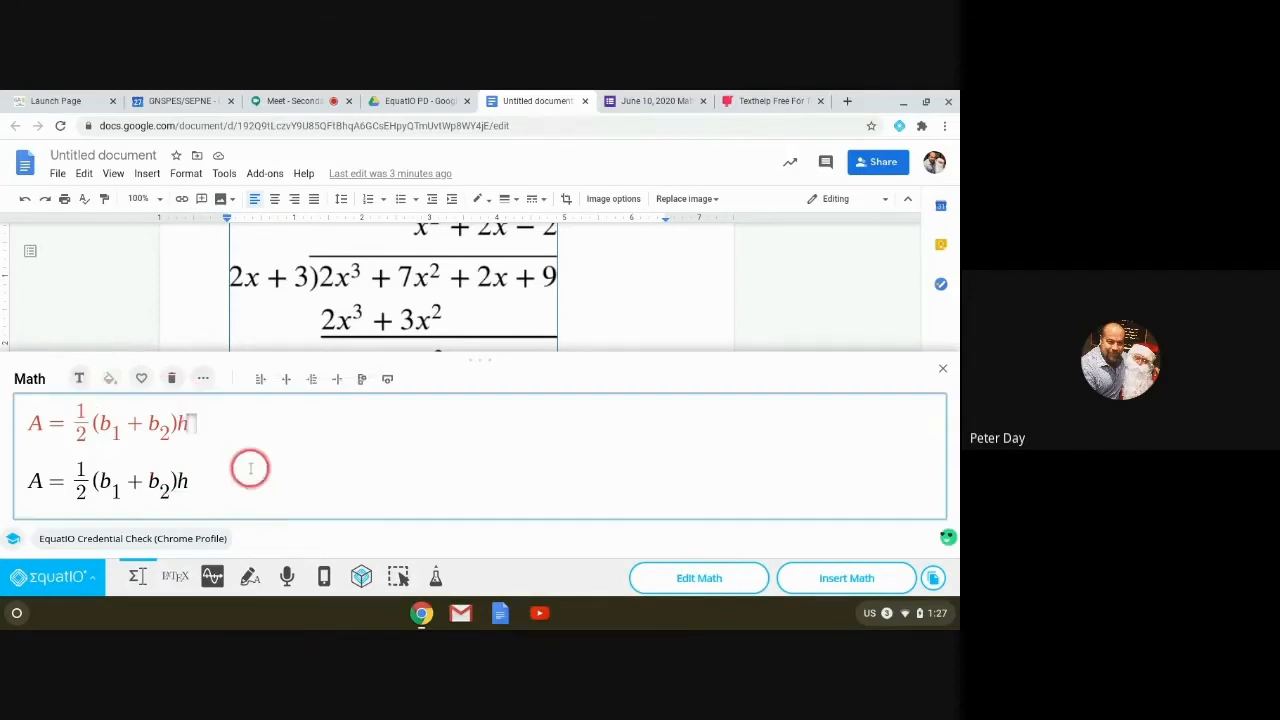
pyautogui.click(170, 381)
pyautogui.click(80, 379)
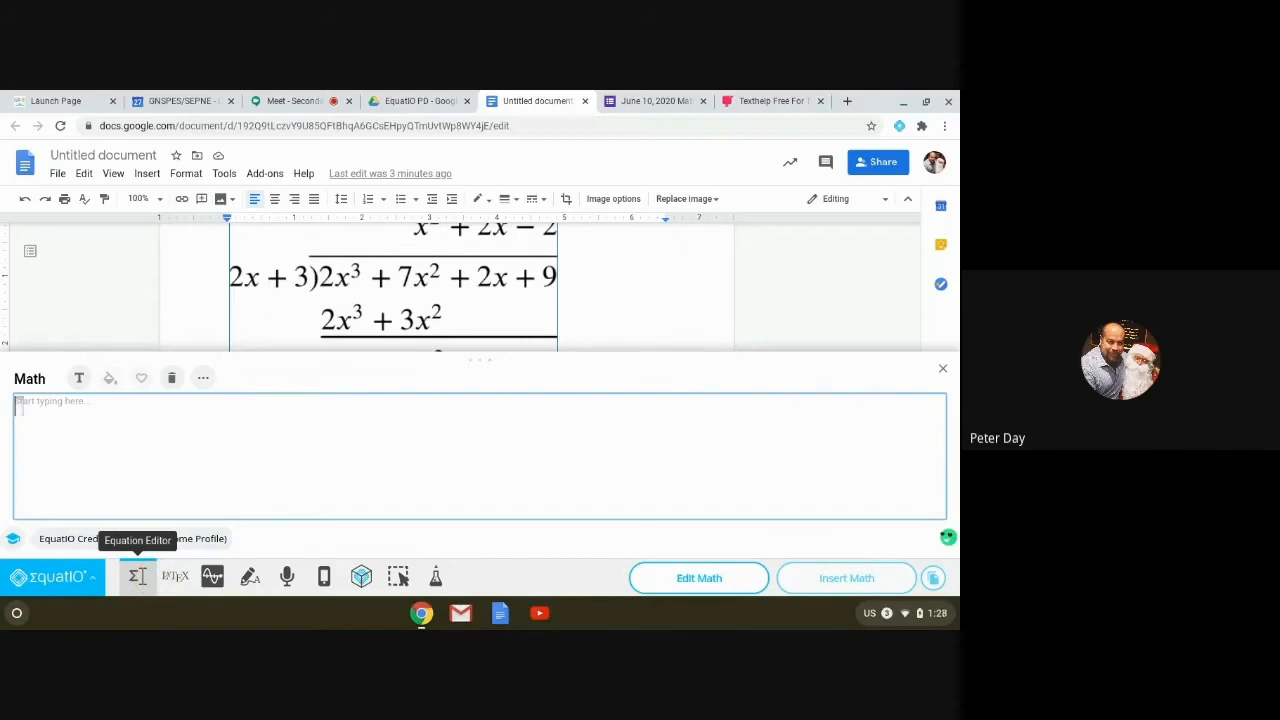
pyautogui.click(212, 578)
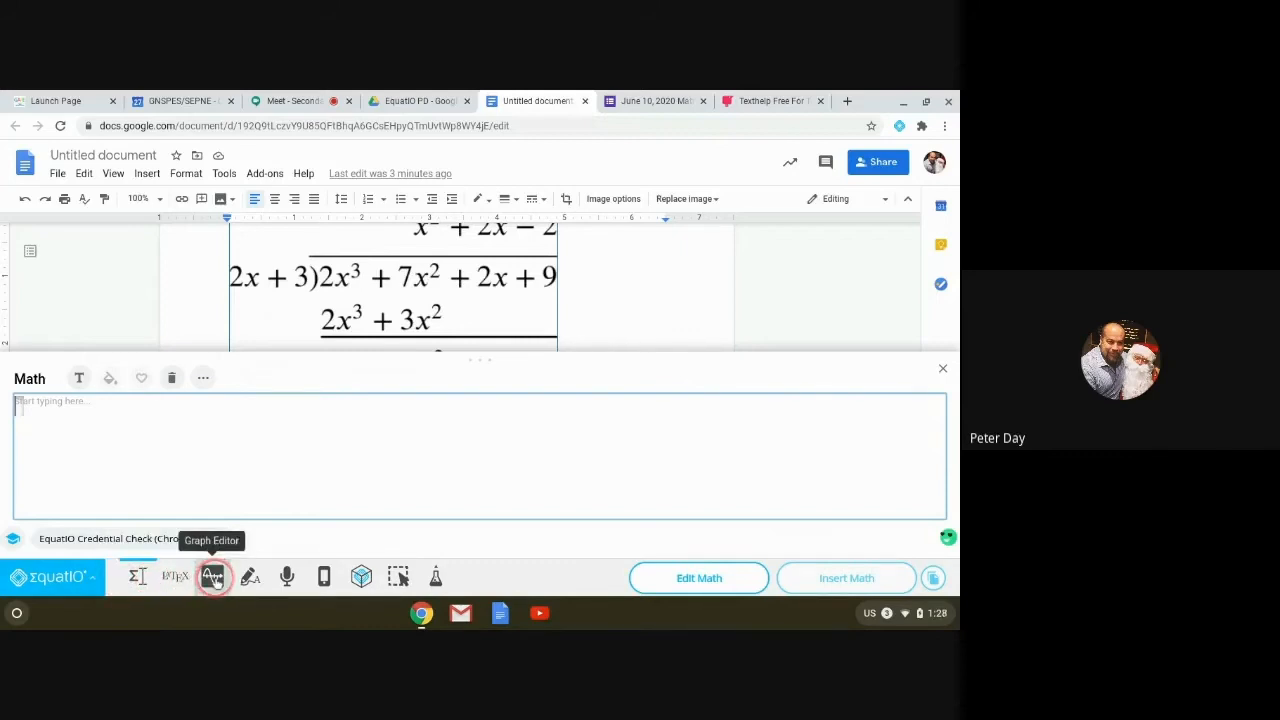
# Step: In an enlarged handwriting panel, write y = 3x + 5, scratching out a stray 4
pyautogui.click(252, 577)
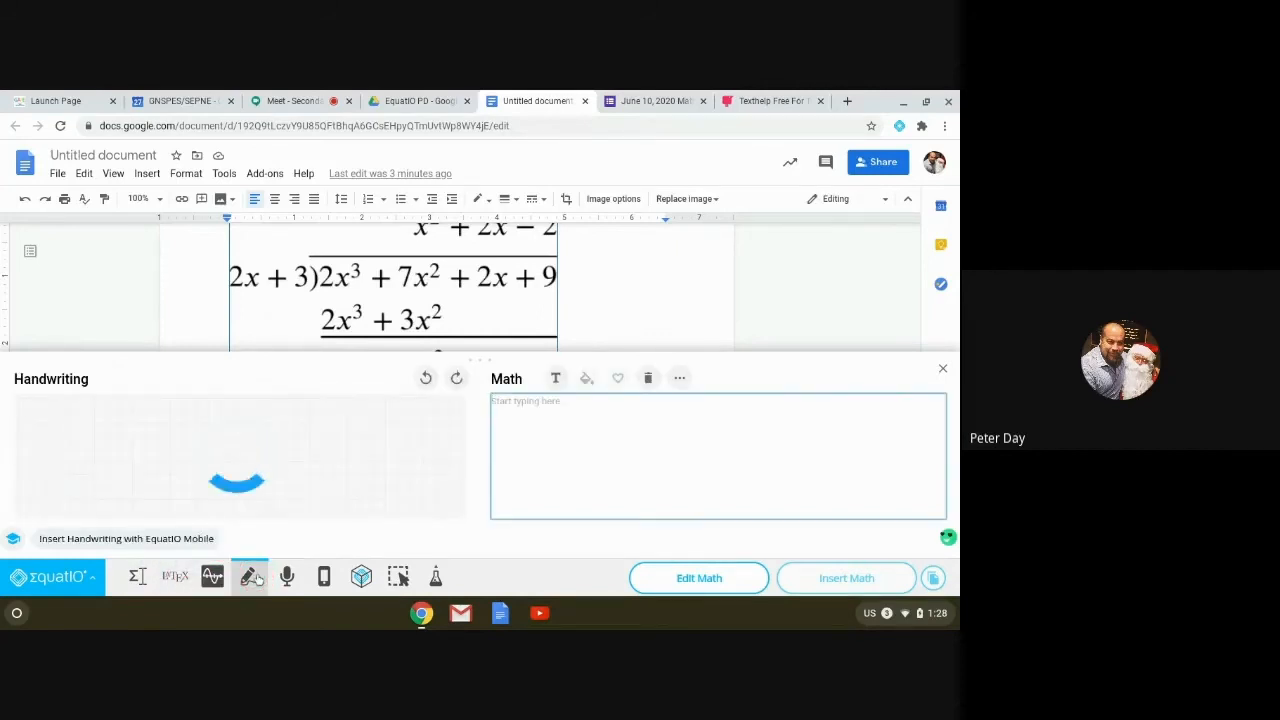
pyautogui.moveTo(486, 358); pyautogui.dragTo(476, 281)
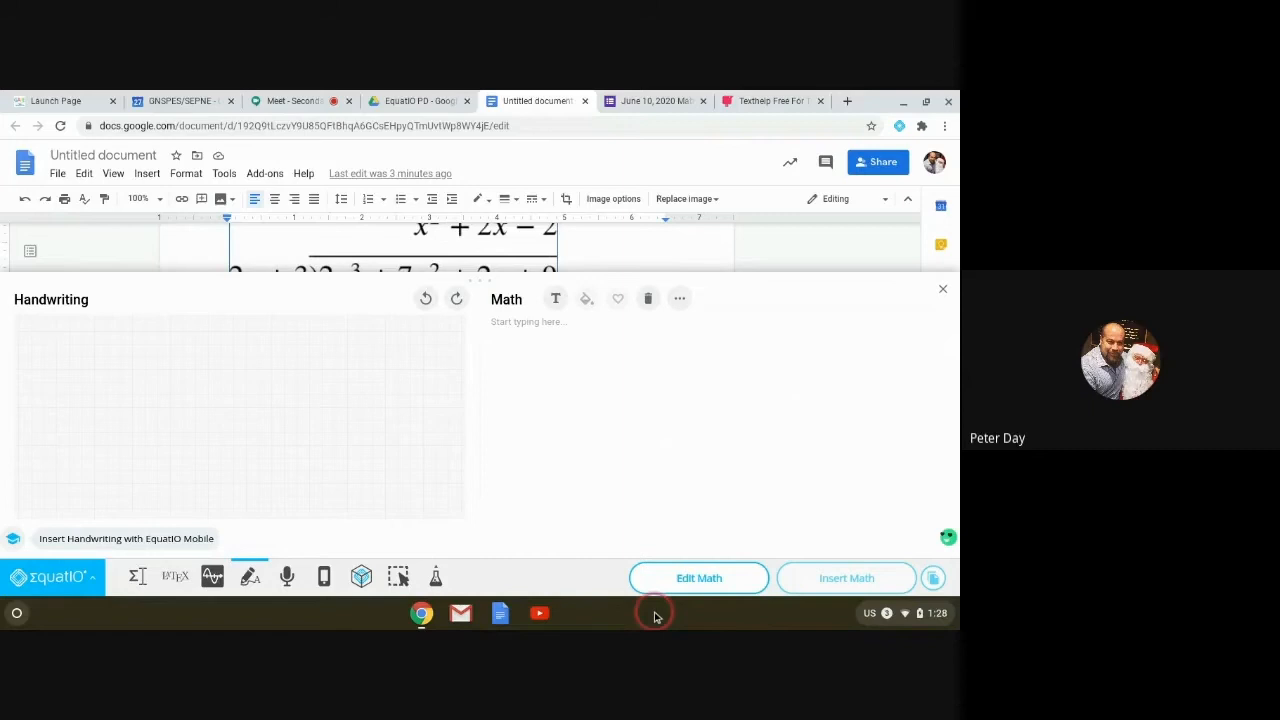
pyautogui.moveTo(48, 350); pyautogui.dragTo(65, 401)
pyautogui.moveTo(101, 354); pyautogui.dragTo(118, 352)
pyautogui.moveTo(103, 369); pyautogui.dragTo(185, 377)
pyautogui.moveTo(184, 359)
pyautogui.mouseDown()
pyautogui.moveTo(165, 378)
pyautogui.moveTo(224, 358)
pyautogui.mouseUp()
pyautogui.moveTo(208, 348)
pyautogui.mouseDown()
pyautogui.moveTo(208, 370)
pyautogui.moveTo(262, 363)
pyautogui.mouseUp()
pyautogui.moveTo(257, 334); pyautogui.dragTo(257, 400)
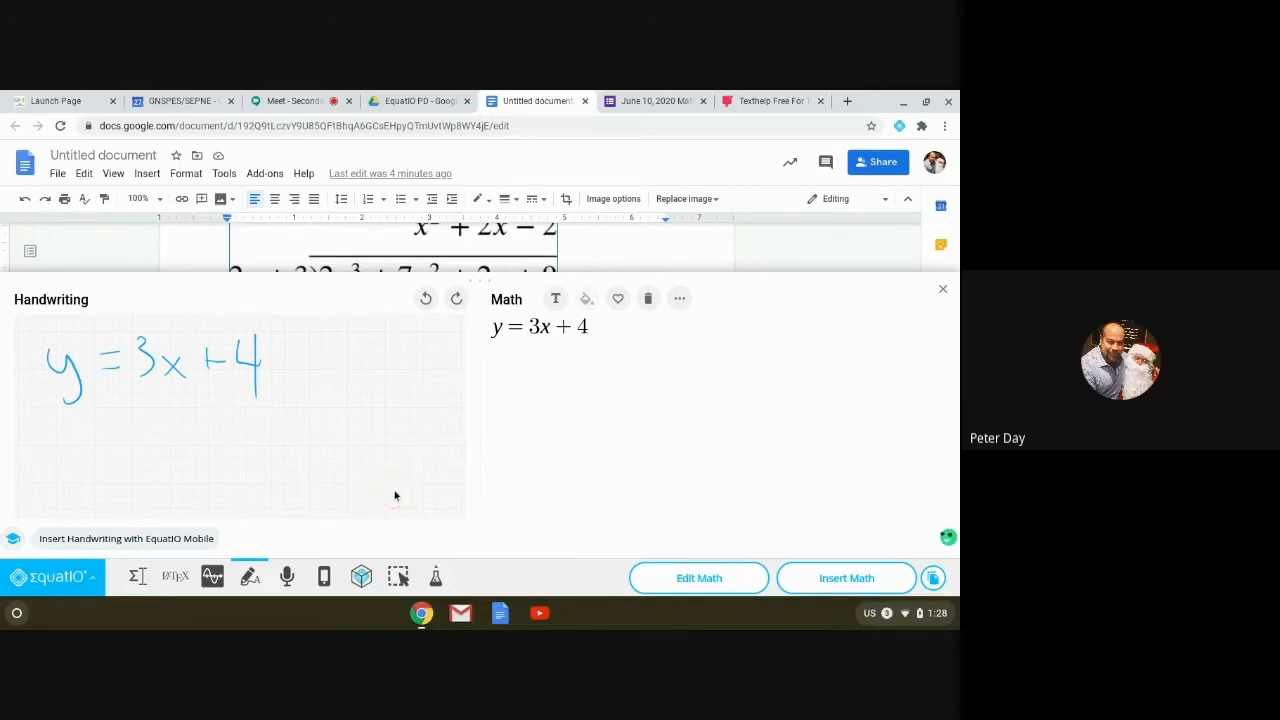
pyautogui.moveTo(266, 338); pyautogui.dragTo(212, 405)
pyautogui.moveTo(264, 337); pyautogui.dragTo(240, 382)
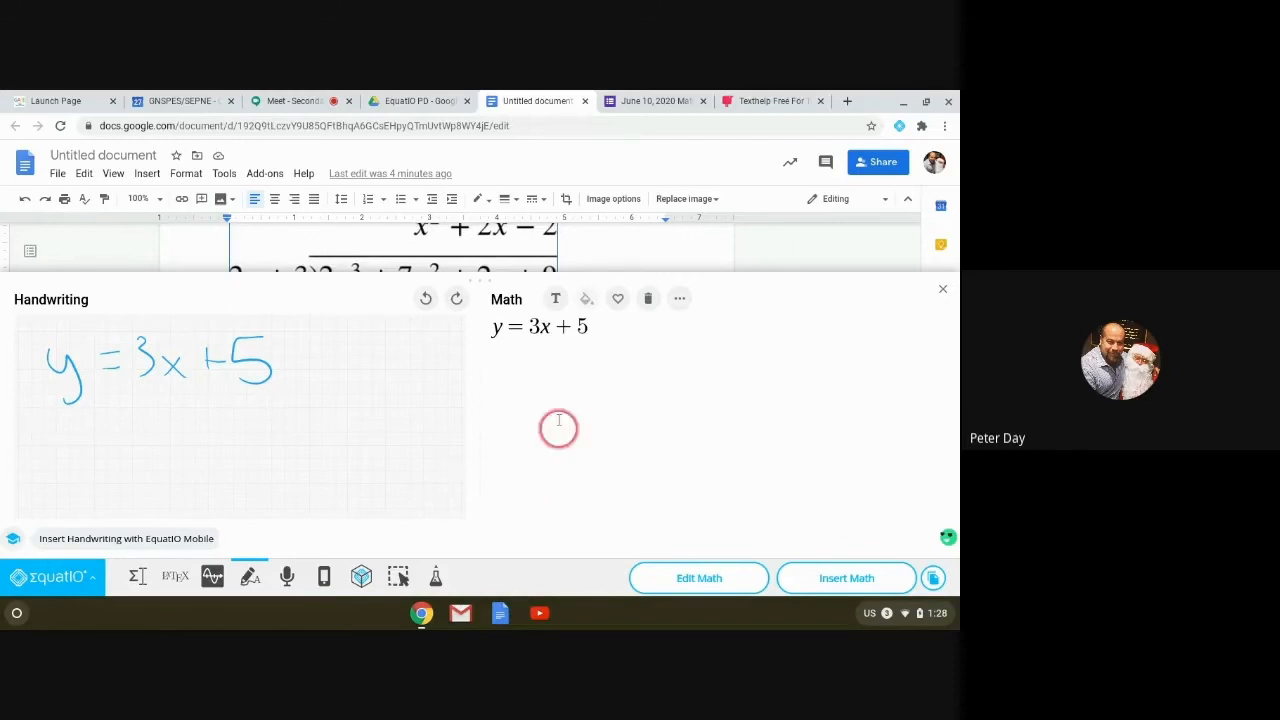
# Step: Start a new line and handwrite the substitution y = 3(−2) + 5
pyautogui.click(601, 324)
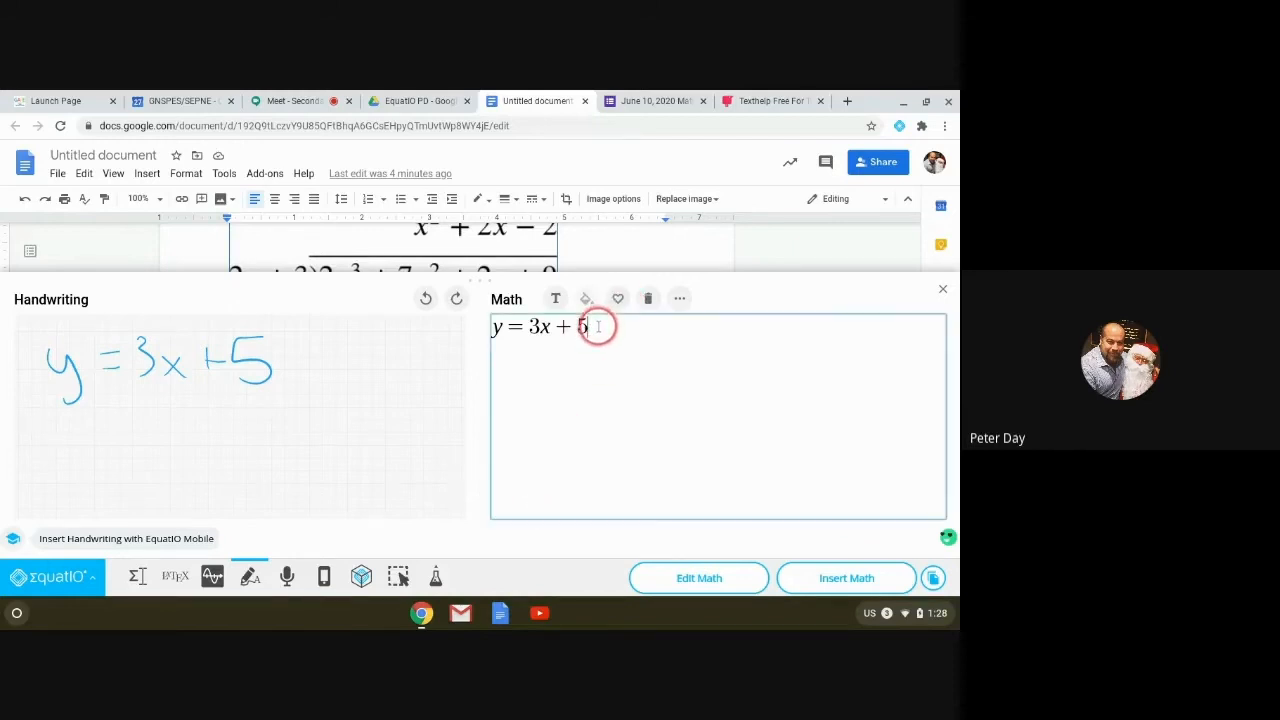
pyautogui.press('Return')
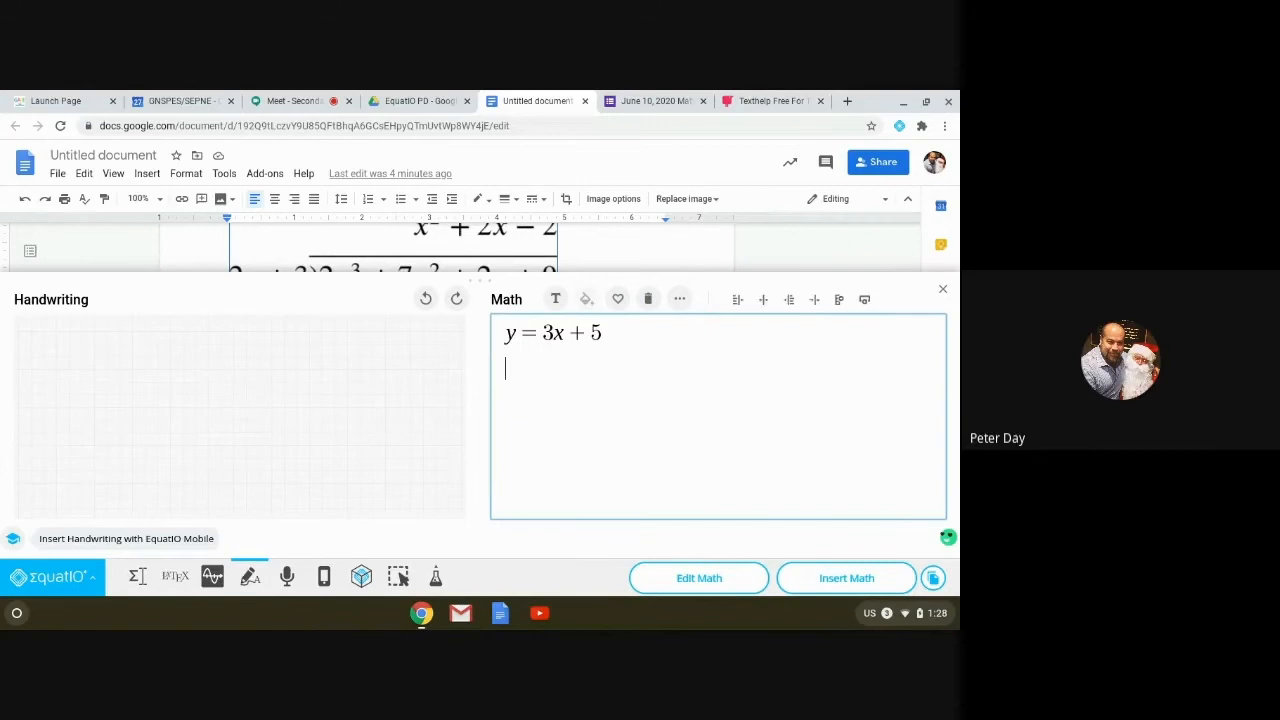
pyautogui.moveTo(58, 342)
pyautogui.mouseDown()
pyautogui.moveTo(86, 346)
pyautogui.moveTo(72, 414)
pyautogui.mouseUp()
pyautogui.moveTo(108, 346); pyautogui.dragTo(140, 342)
pyautogui.moveTo(108, 365)
pyautogui.mouseDown()
pyautogui.moveTo(132, 361)
pyautogui.moveTo(180, 390)
pyautogui.mouseUp()
pyautogui.moveTo(225, 341)
pyautogui.mouseDown()
pyautogui.moveTo(226, 394)
pyautogui.moveTo(247, 366)
pyautogui.moveTo(292, 386)
pyautogui.mouseUp()
pyautogui.moveTo(290, 328)
pyautogui.mouseDown()
pyautogui.moveTo(308, 402)
pyautogui.moveTo(375, 368)
pyautogui.mouseUp()
pyautogui.moveTo(358, 354); pyautogui.dragTo(358, 386)
pyautogui.moveTo(397, 348); pyautogui.dragTo(396, 394)
pyautogui.moveTo(397, 345); pyautogui.dragTo(418, 344)
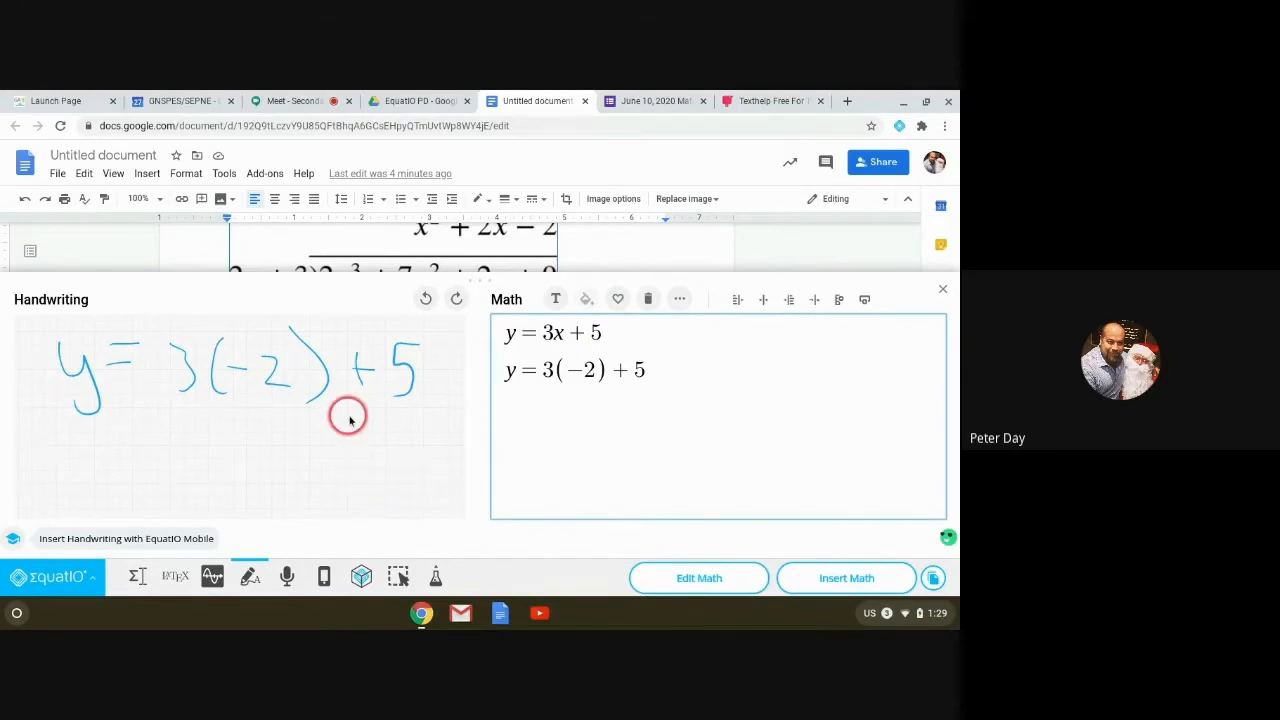
# Step: Clear the equations and handwrite −5x³n as the new numerator
pyautogui.click(648, 299)
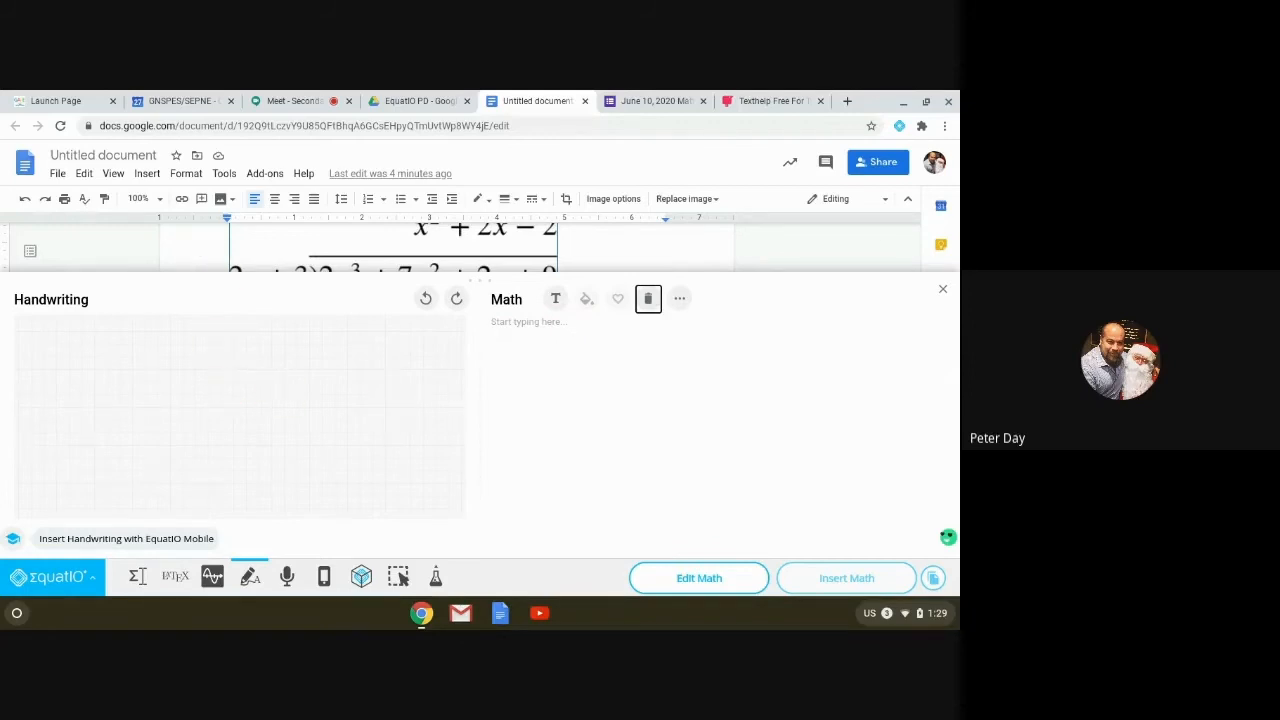
pyautogui.moveTo(132, 366)
pyautogui.mouseDown()
pyautogui.moveTo(109, 367)
pyautogui.moveTo(171, 364)
pyautogui.moveTo(144, 385)
pyautogui.moveTo(208, 382)
pyautogui.moveTo(191, 383)
pyautogui.mouseUp()
pyautogui.moveTo(216, 338)
pyautogui.mouseDown()
pyautogui.moveTo(231, 346)
pyautogui.moveTo(222, 360)
pyautogui.moveTo(266, 385)
pyautogui.mouseUp()
pyautogui.rightClick(278, 337)
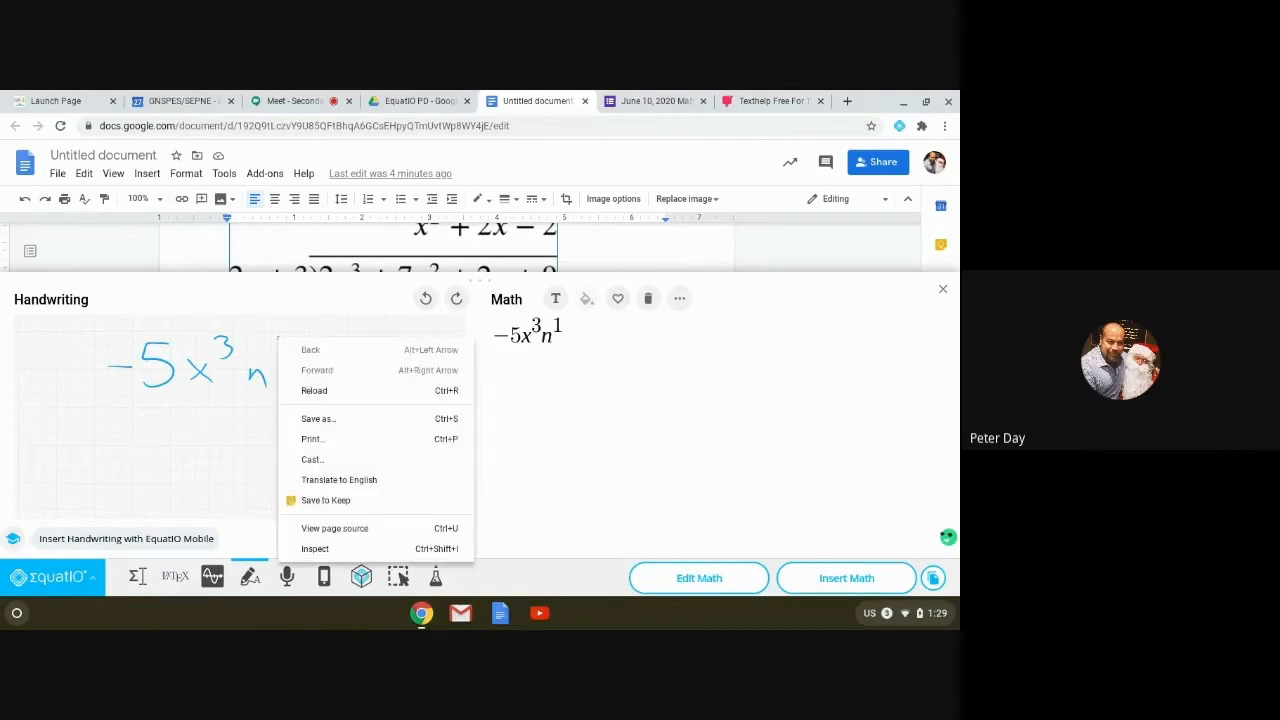
pyautogui.press('Escape')
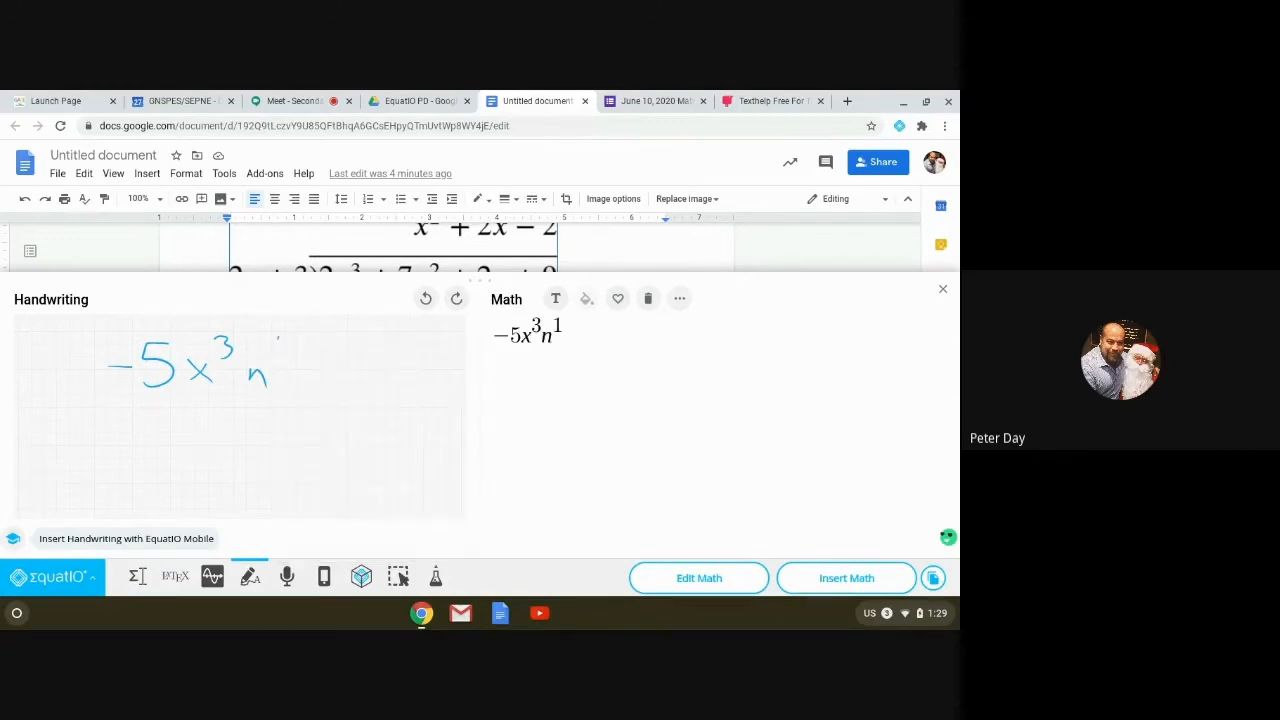
pyautogui.moveTo(277, 331)
pyautogui.mouseDown()
pyautogui.moveTo(289, 347)
pyautogui.moveTo(279, 350)
pyautogui.mouseUp()
# Step: Add a fraction bar with m⁸ below and wrap it in squared parentheses
pyautogui.moveTo(136, 390); pyautogui.dragTo(290, 389)
pyautogui.moveTo(173, 440); pyautogui.dragTo(210, 440)
pyautogui.moveTo(237, 399)
pyautogui.mouseDown()
pyautogui.moveTo(228, 424)
pyautogui.moveTo(236, 400)
pyautogui.mouseUp()
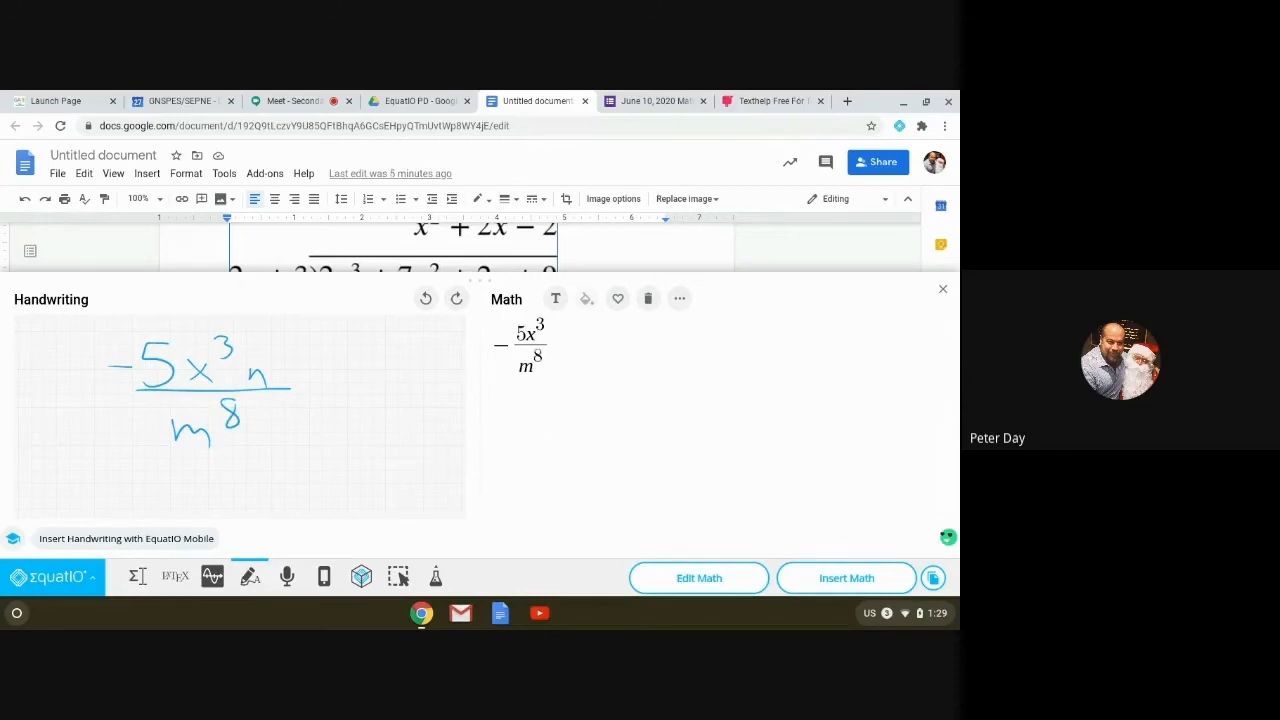
pyautogui.moveTo(95, 328); pyautogui.dragTo(140, 454)
pyautogui.moveTo(276, 326); pyautogui.dragTo(291, 461)
pyautogui.moveTo(322, 328); pyautogui.dragTo(351, 355)
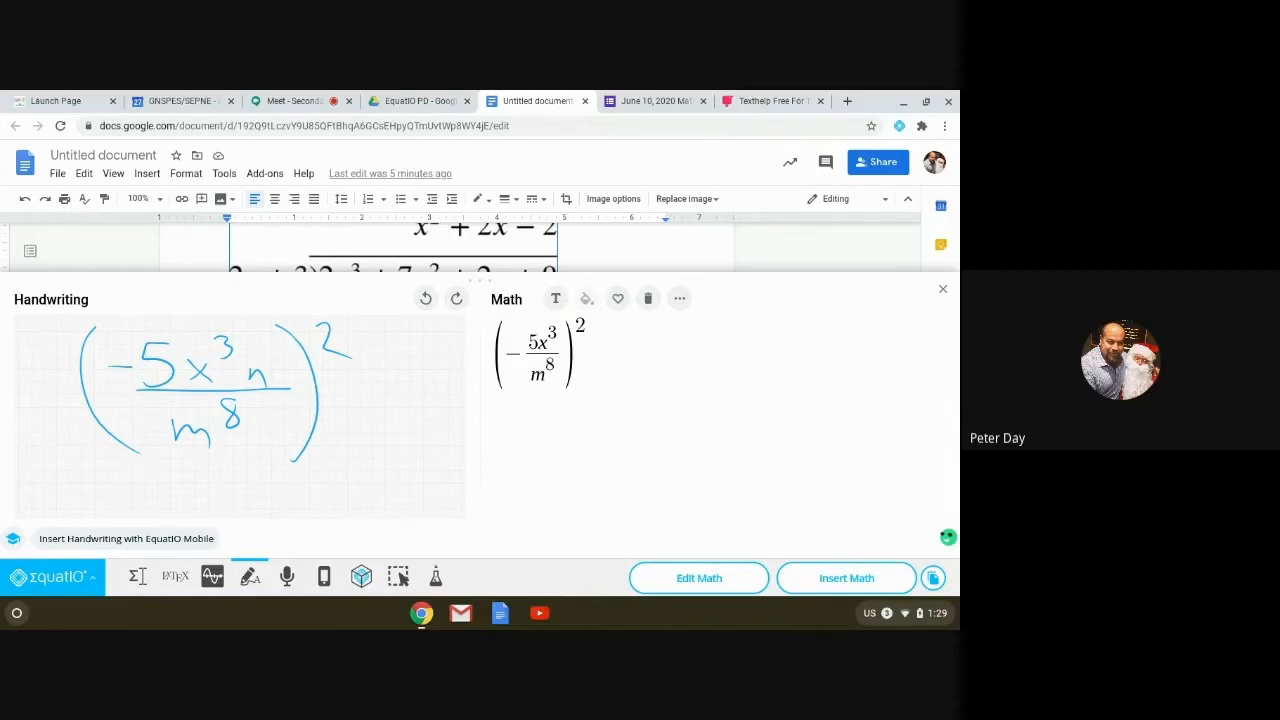
# Step: Append an equals sign to (−5x³/m⁸)² and delete the minus sign in front of the fraction
pyautogui.click(587, 356)
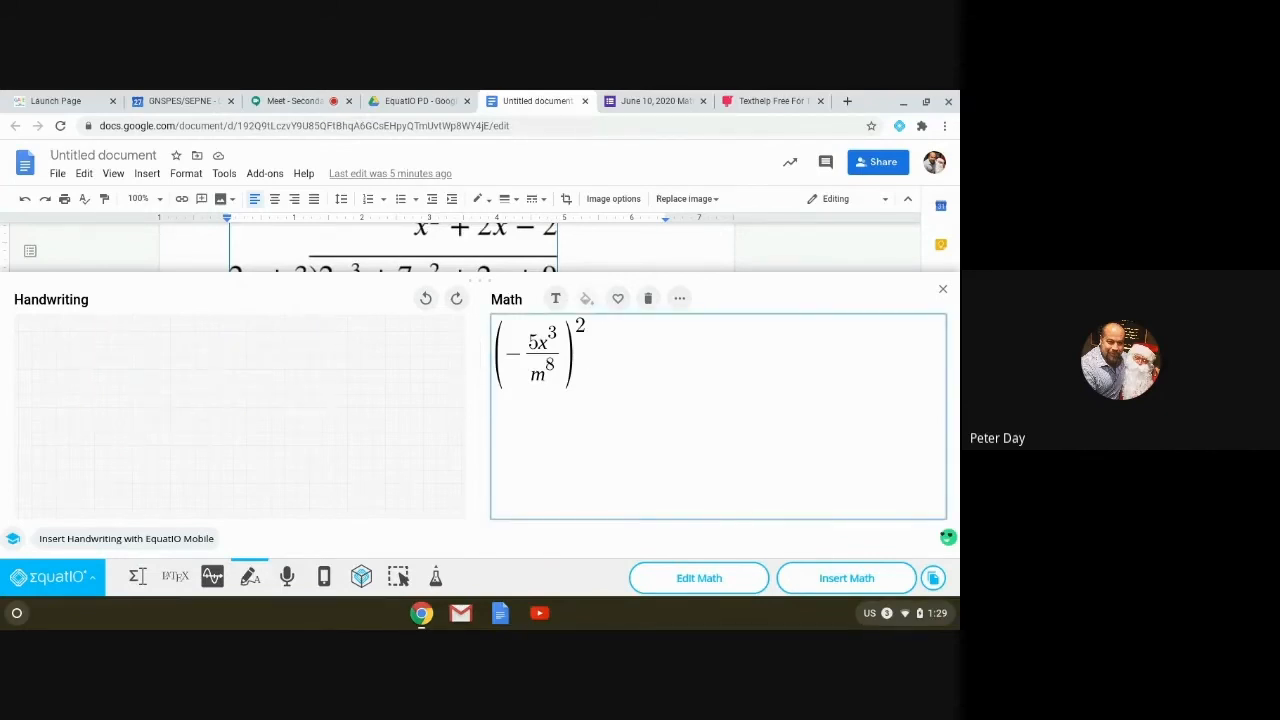
pyautogui.write('=')
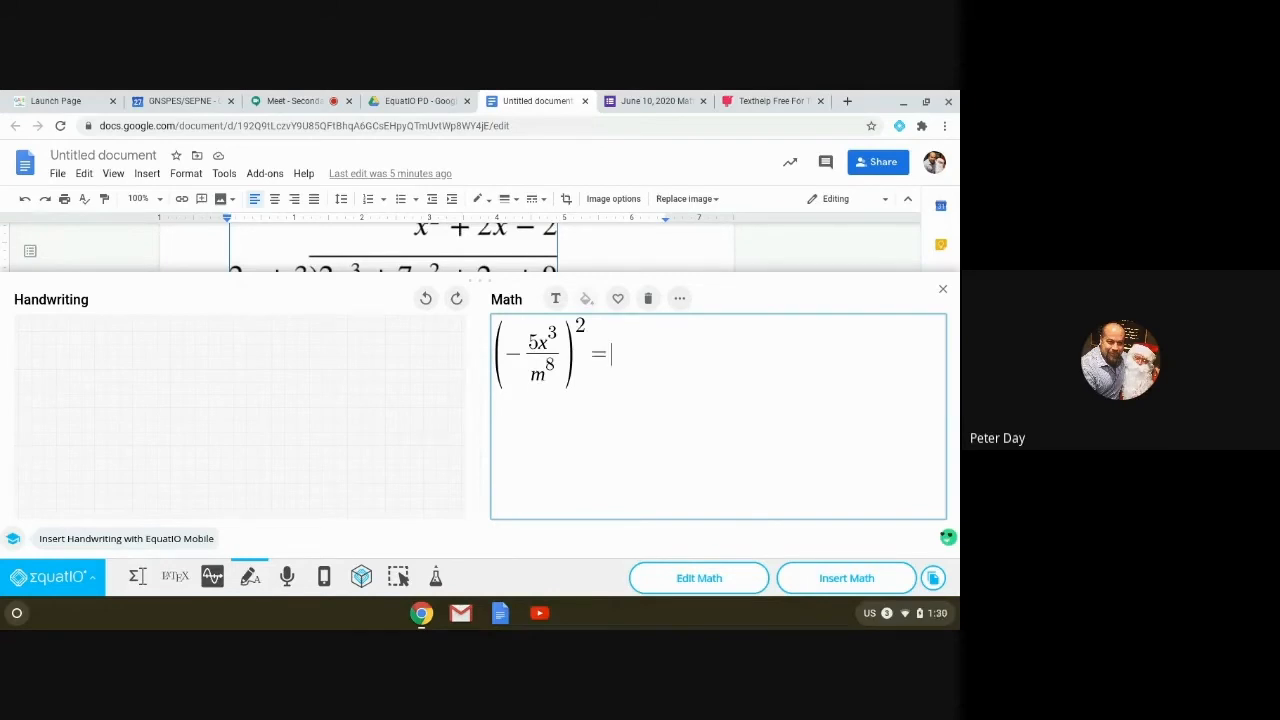
pyautogui.click(524, 340)
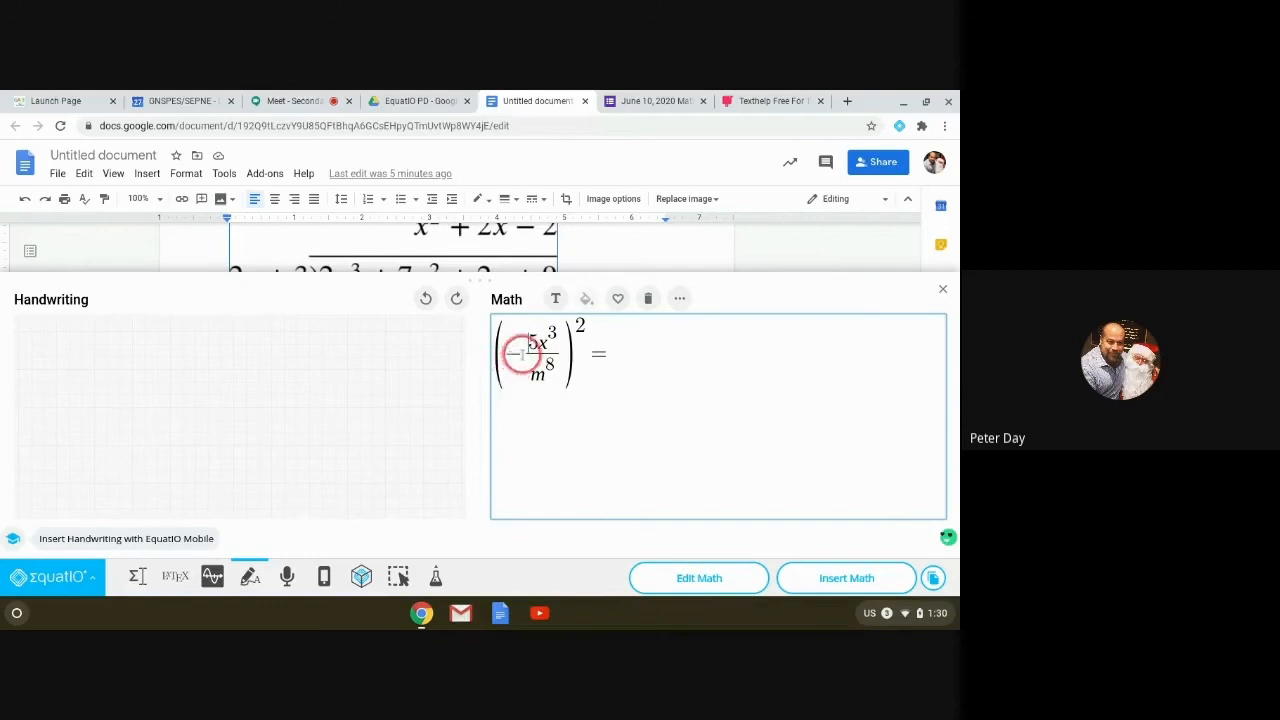
pyautogui.press('BackSpace')
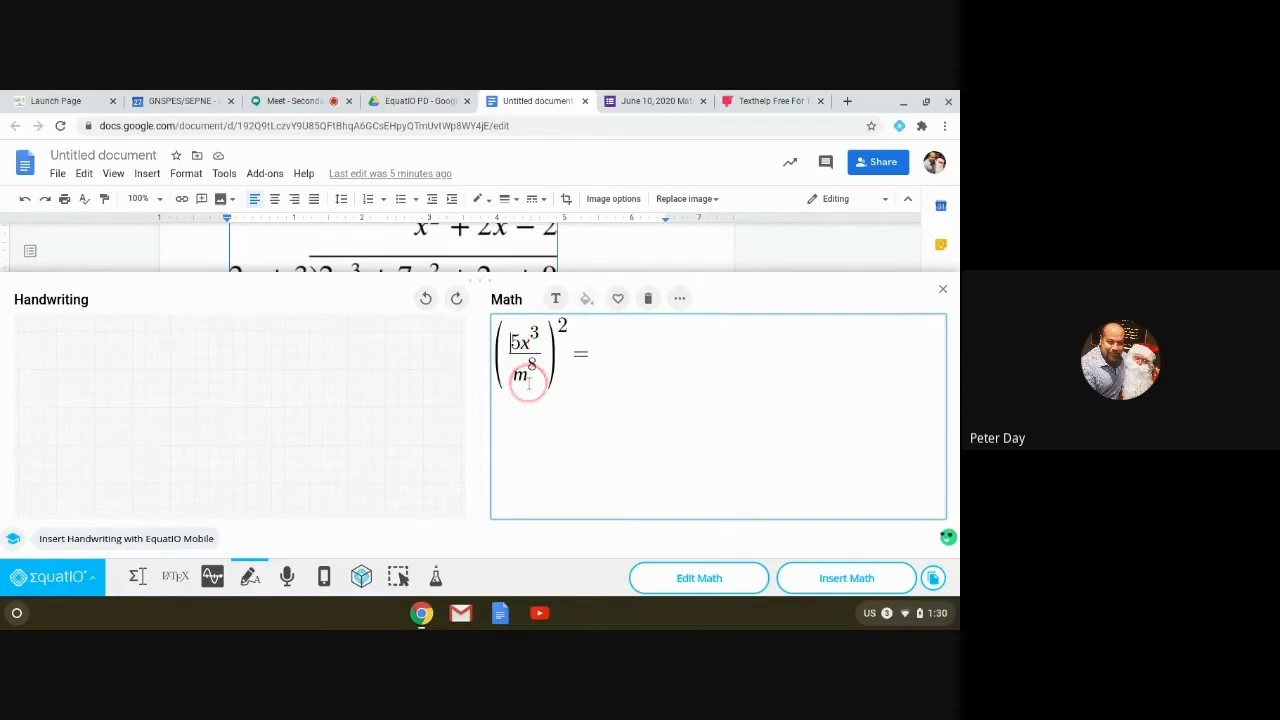
# Step: Put the minus inside the numerator, then handwrite (−5)²(x³)² after the equals sign
pyautogui.write('-')
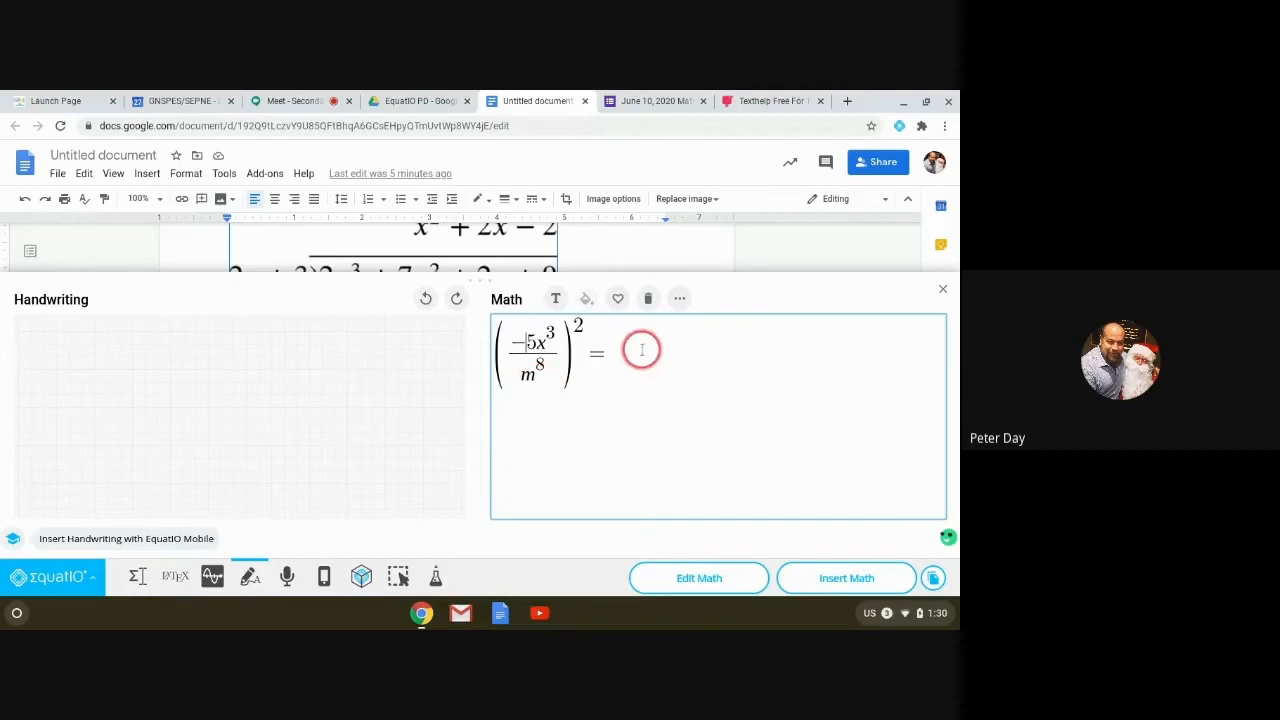
pyautogui.click(633, 356)
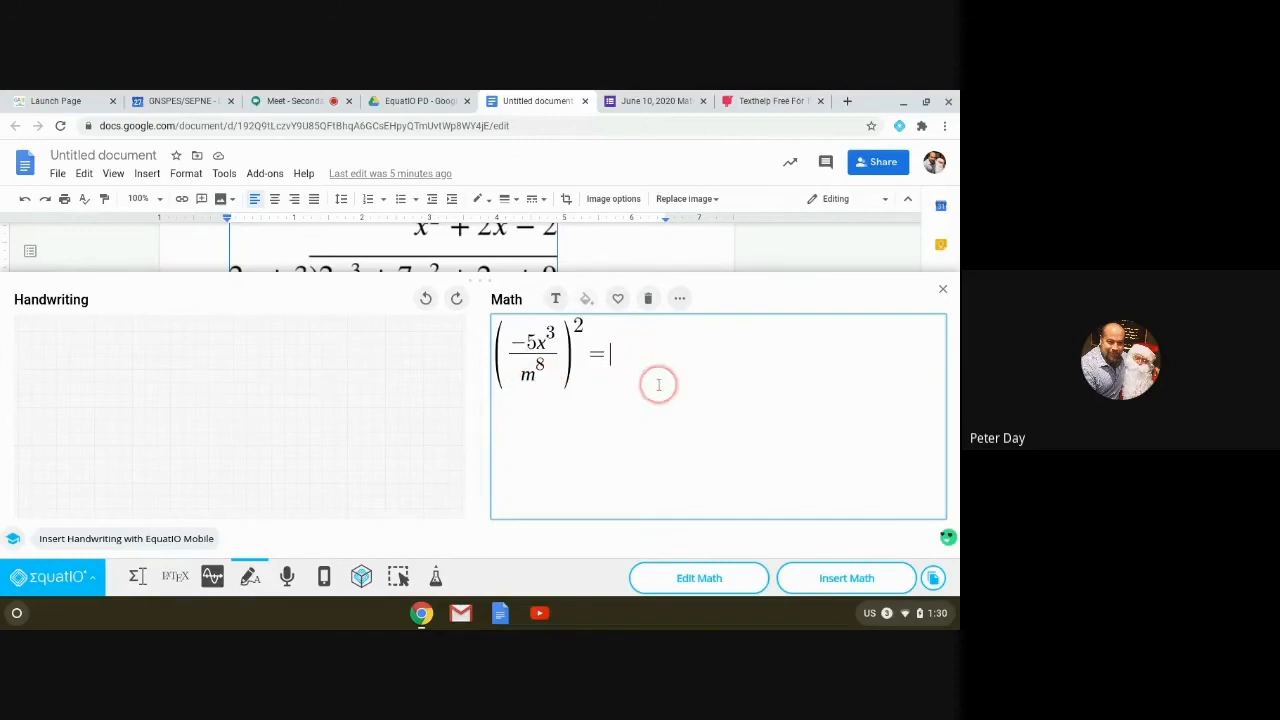
pyautogui.moveTo(78, 369)
pyautogui.mouseDown()
pyautogui.moveTo(110, 358)
pyautogui.moveTo(108, 383)
pyautogui.mouseUp()
pyautogui.moveTo(141, 332); pyautogui.dragTo(142, 392)
pyautogui.moveTo(68, 338); pyautogui.dragTo(72, 393)
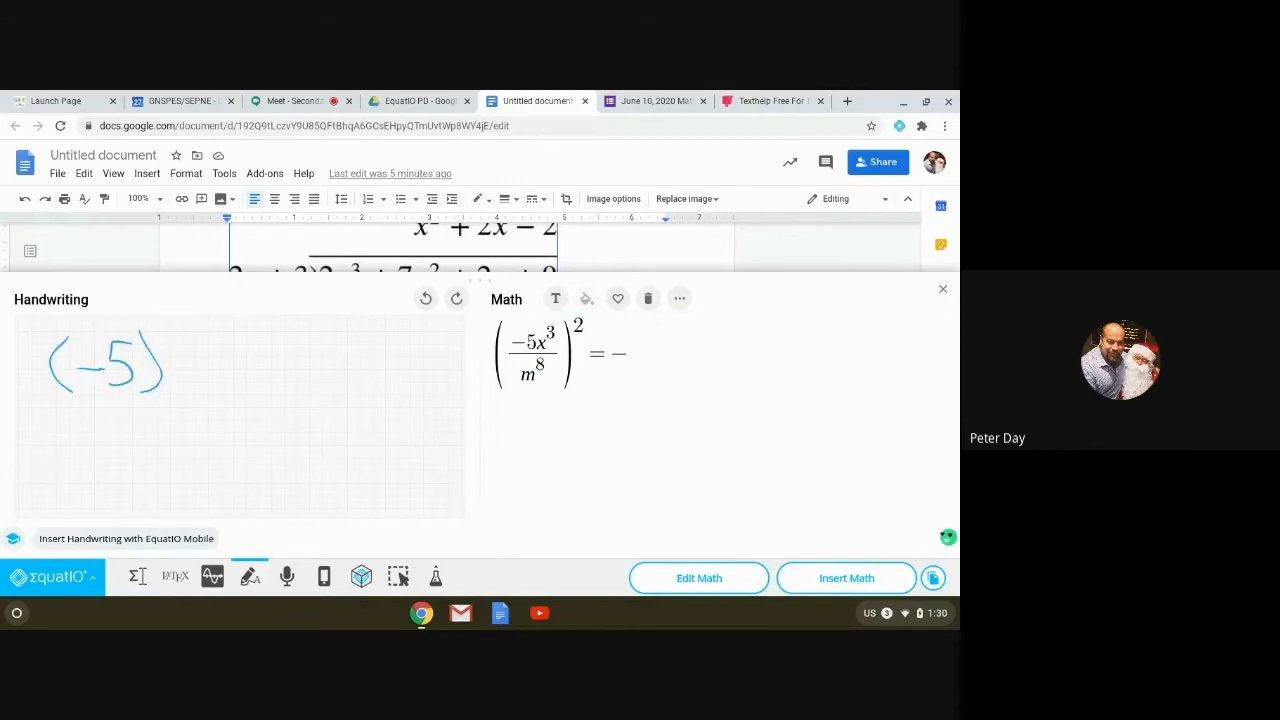
pyautogui.moveTo(167, 333); pyautogui.dragTo(206, 398)
pyautogui.moveTo(219, 364)
pyautogui.mouseDown()
pyautogui.moveTo(239, 394)
pyautogui.moveTo(216, 396)
pyautogui.mouseUp()
pyautogui.moveTo(239, 342); pyautogui.dragTo(264, 404)
pyautogui.moveTo(277, 334); pyautogui.dragTo(293, 350)
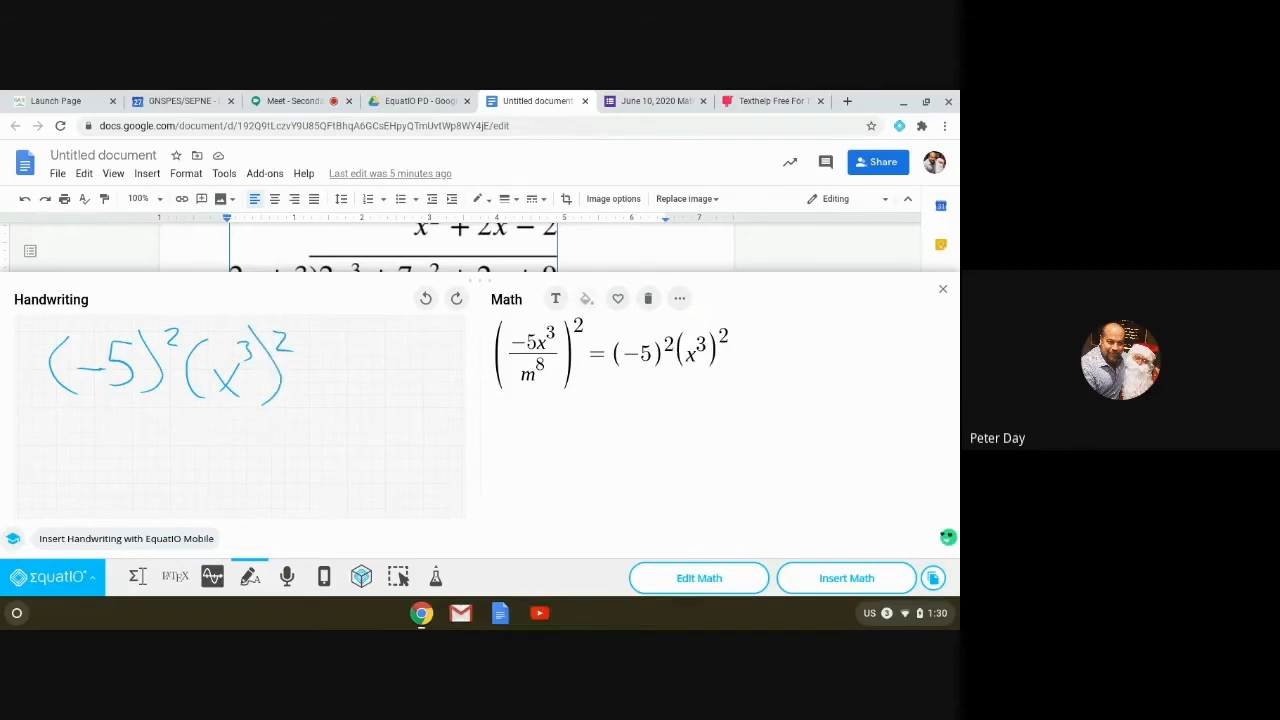
# Step: Handwrite a fraction bar with (m⁸)² beneath it, then start a new line in the math box
pyautogui.moveTo(36, 421); pyautogui.dragTo(294, 420)
pyautogui.moveTo(106, 476)
pyautogui.mouseDown()
pyautogui.moveTo(120, 460)
pyautogui.moveTo(148, 476)
pyautogui.moveTo(162, 452)
pyautogui.moveTo(190, 478)
pyautogui.mouseUp()
pyautogui.moveTo(90, 432); pyautogui.dragTo(94, 492)
pyautogui.moveTo(206, 434); pyautogui.dragTo(225, 452)
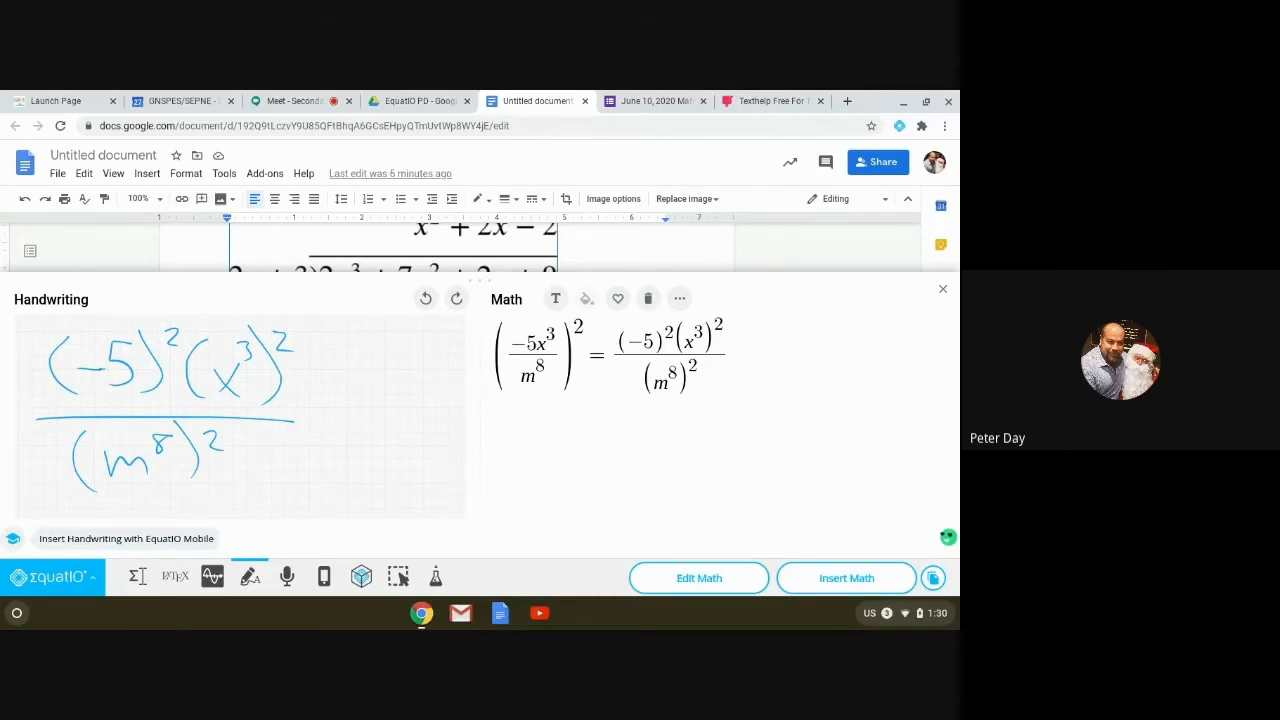
pyautogui.moveTo(138, 437)
pyautogui.mouseDown()
pyautogui.moveTo(97, 490)
pyautogui.moveTo(132, 454)
pyautogui.moveTo(140, 474)
pyautogui.mouseUp()
pyautogui.click(745, 355)
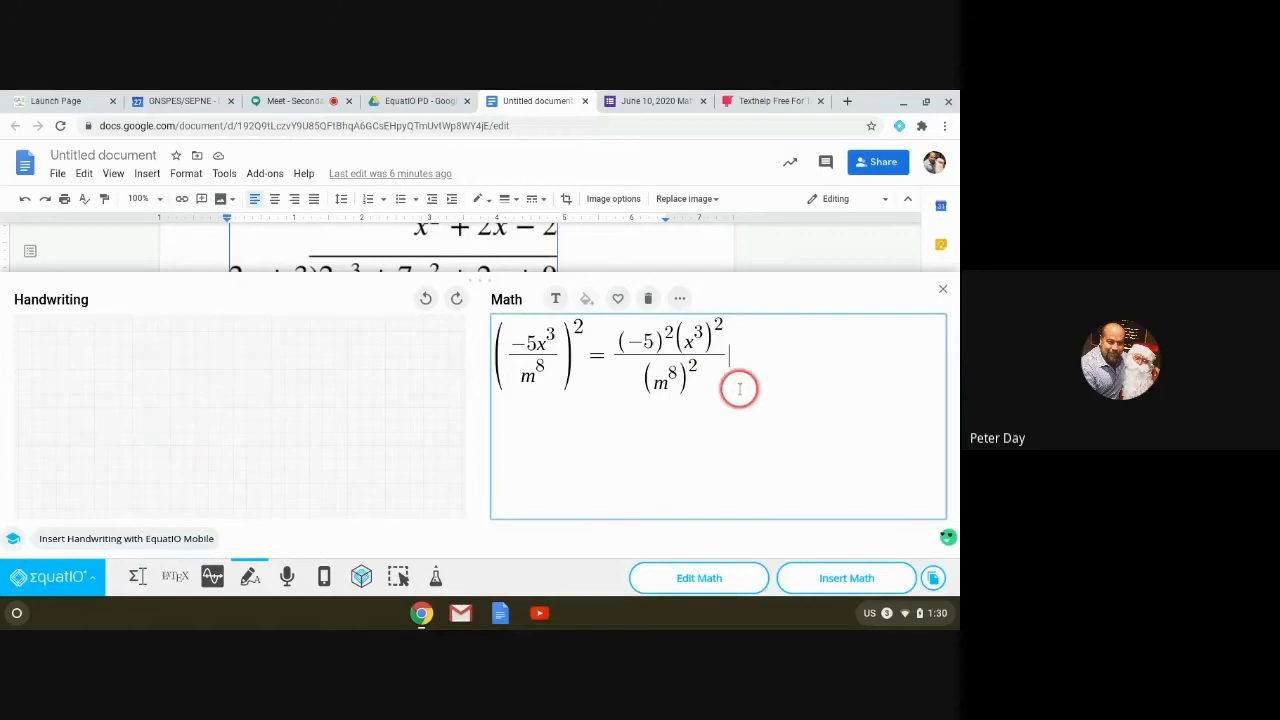
pyautogui.press('Return')
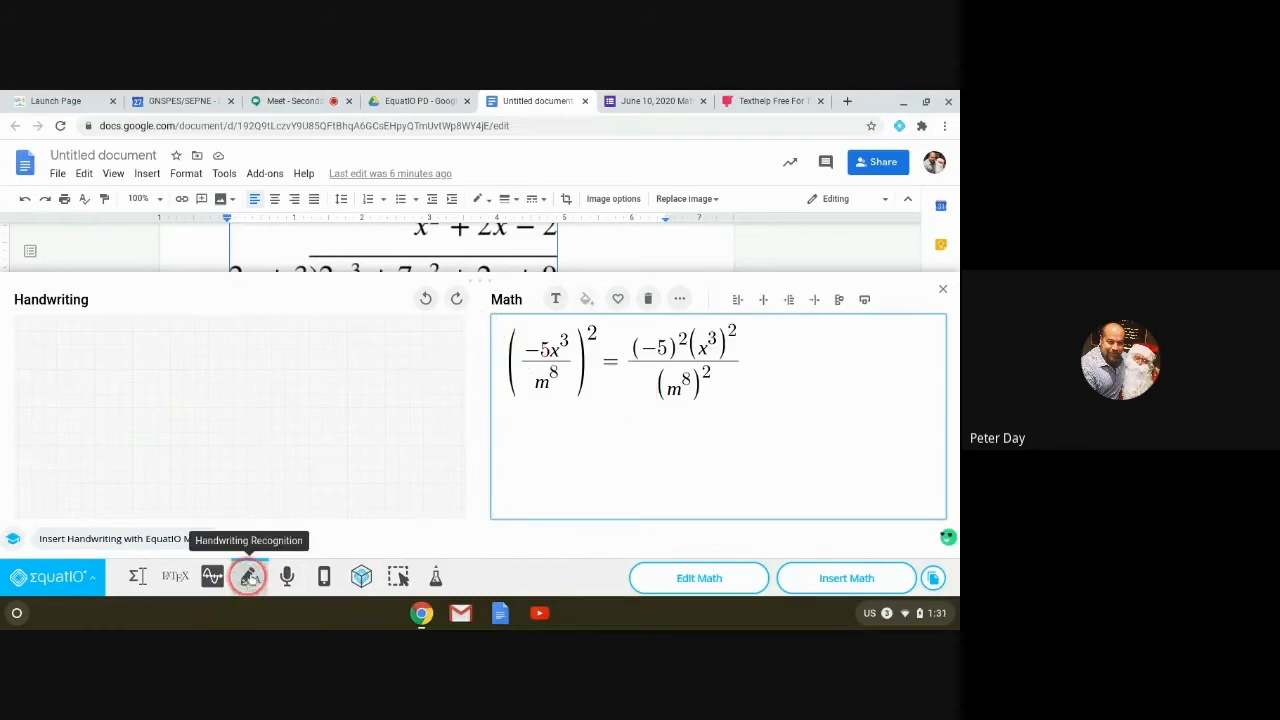
# Step: Remove the (−5x³/m⁸)² equation with the trash (Clear) icon in the Math toolbar
pyautogui.click(648, 300)
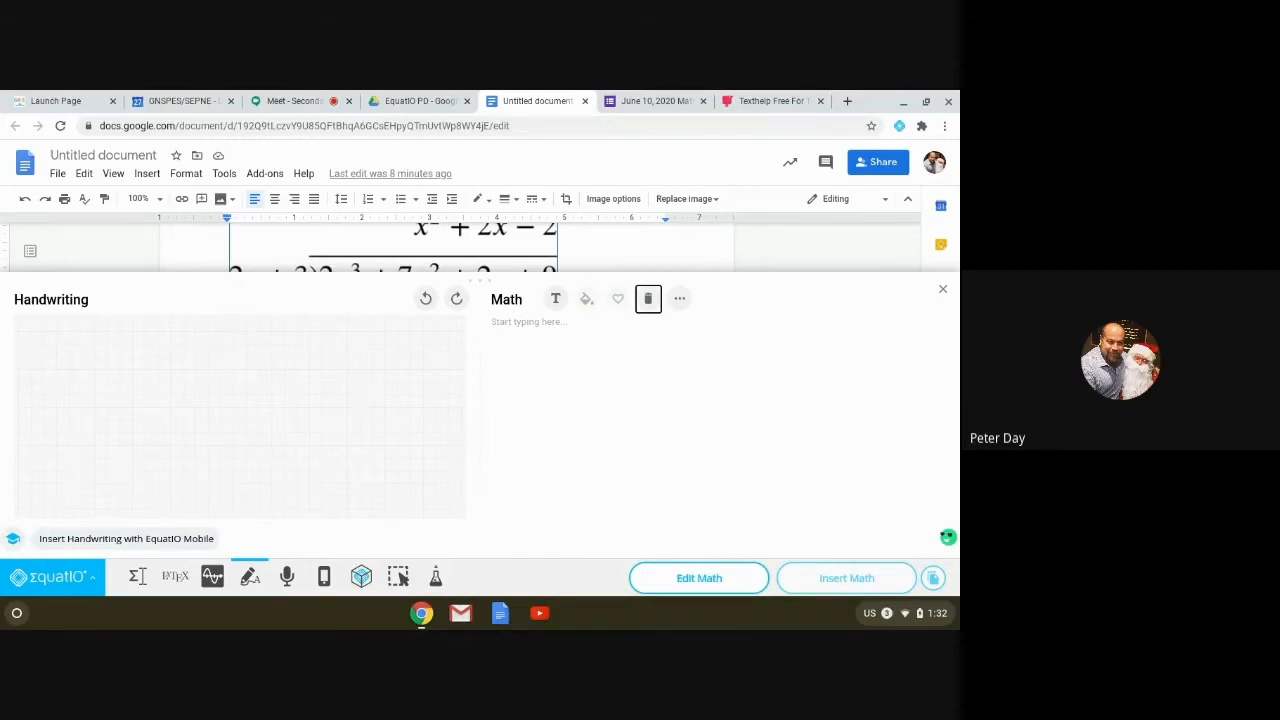
# Step: Switch EquatIO's math input to Speech Input with the microphone icon
pyautogui.click(286, 580)
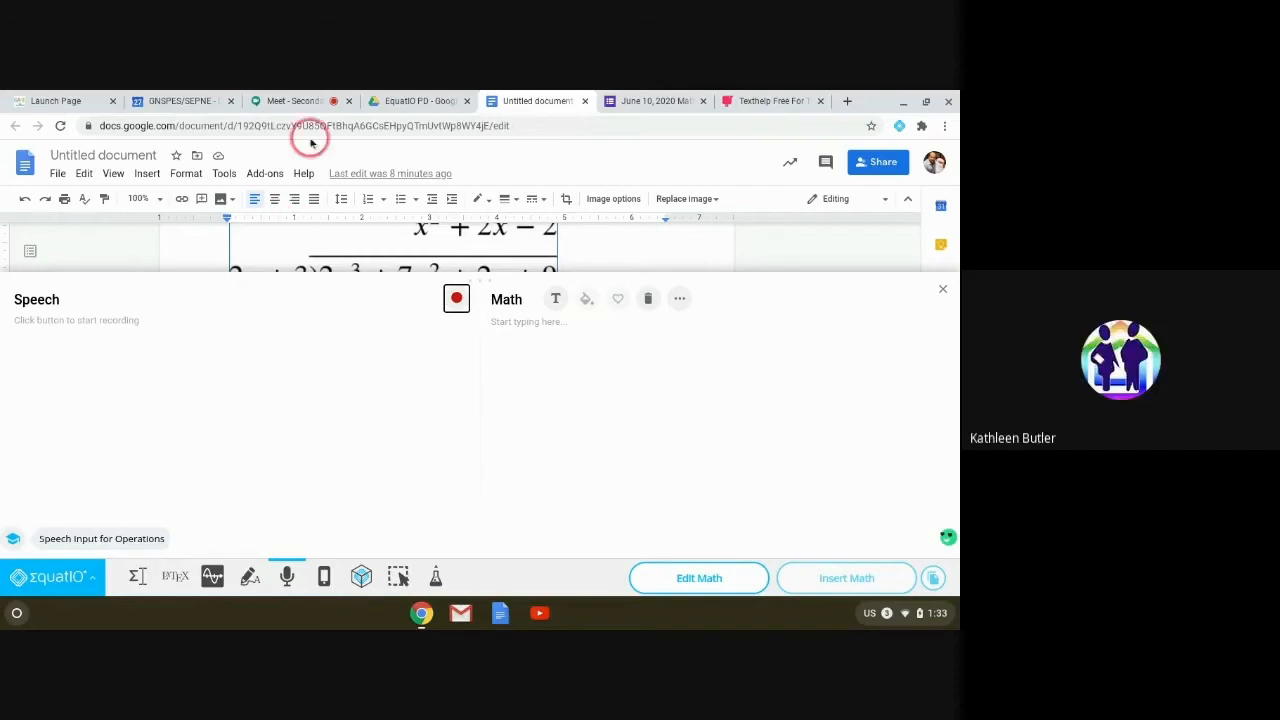
# Step: Visit the EquatIO PD Drive folder, close the Meet chat panel, and return to the Untitled document
pyautogui.click(414, 104)
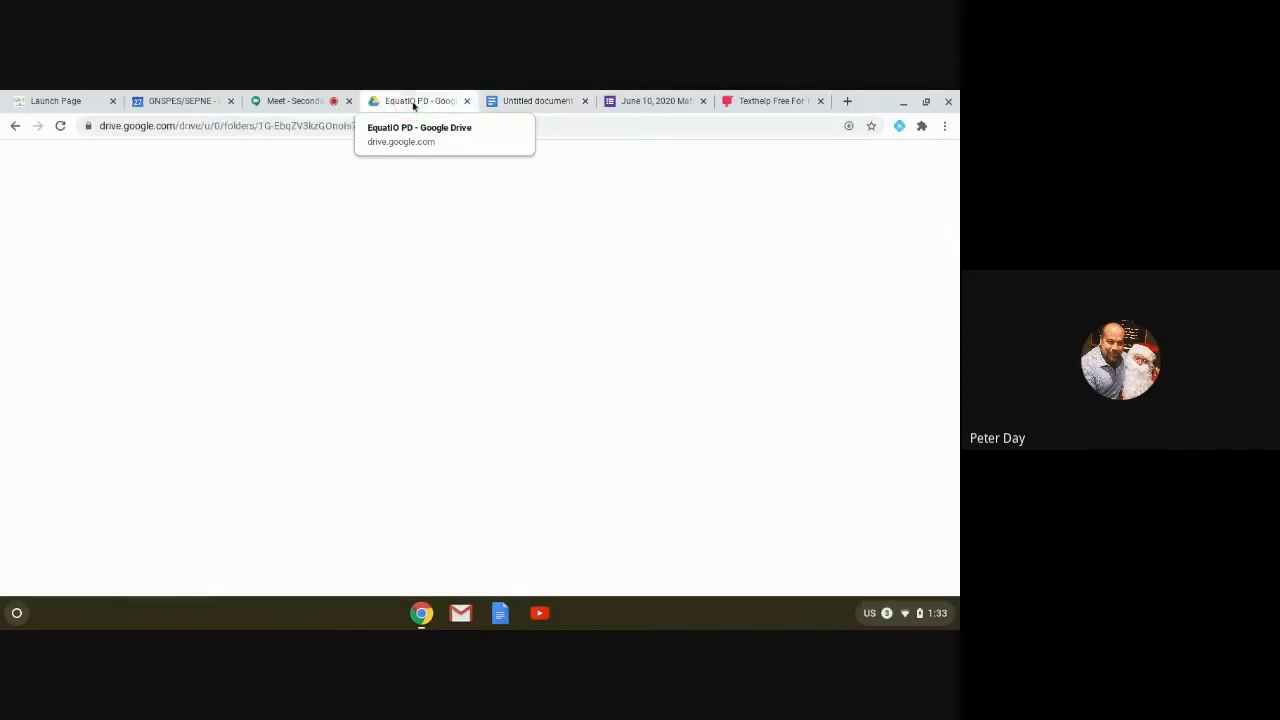
pyautogui.click(282, 104)
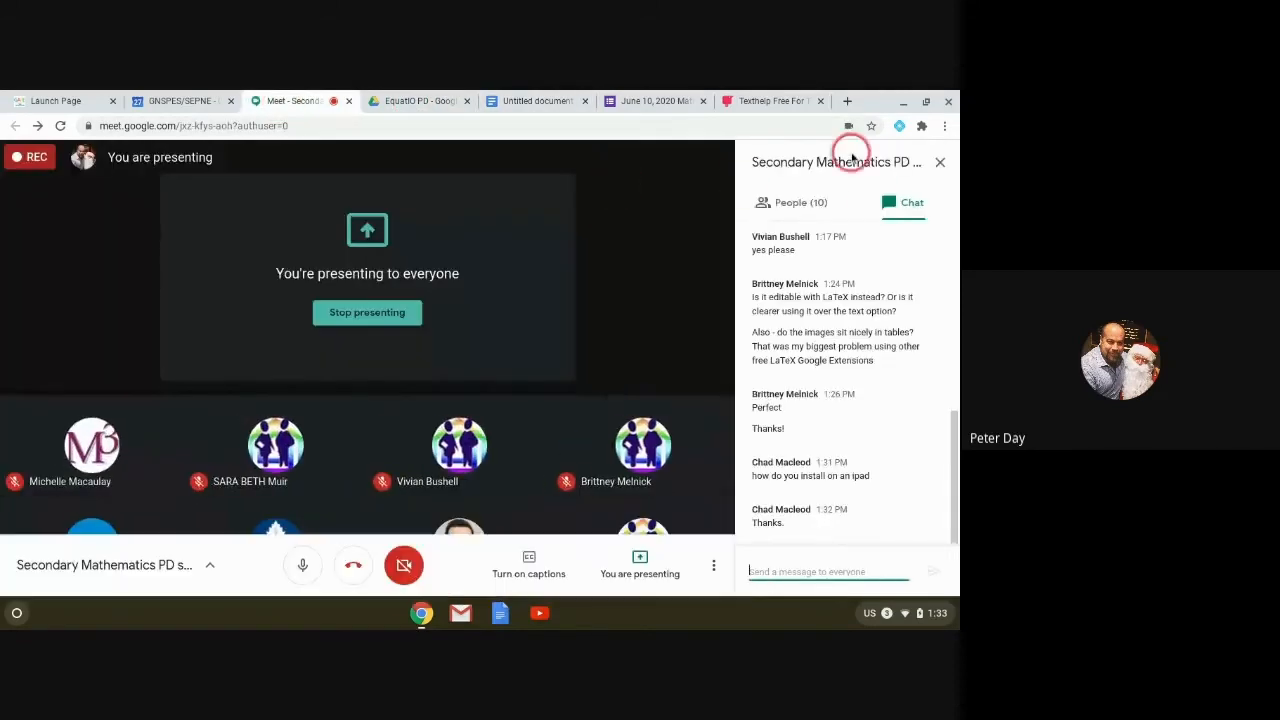
pyautogui.click(762, 172)
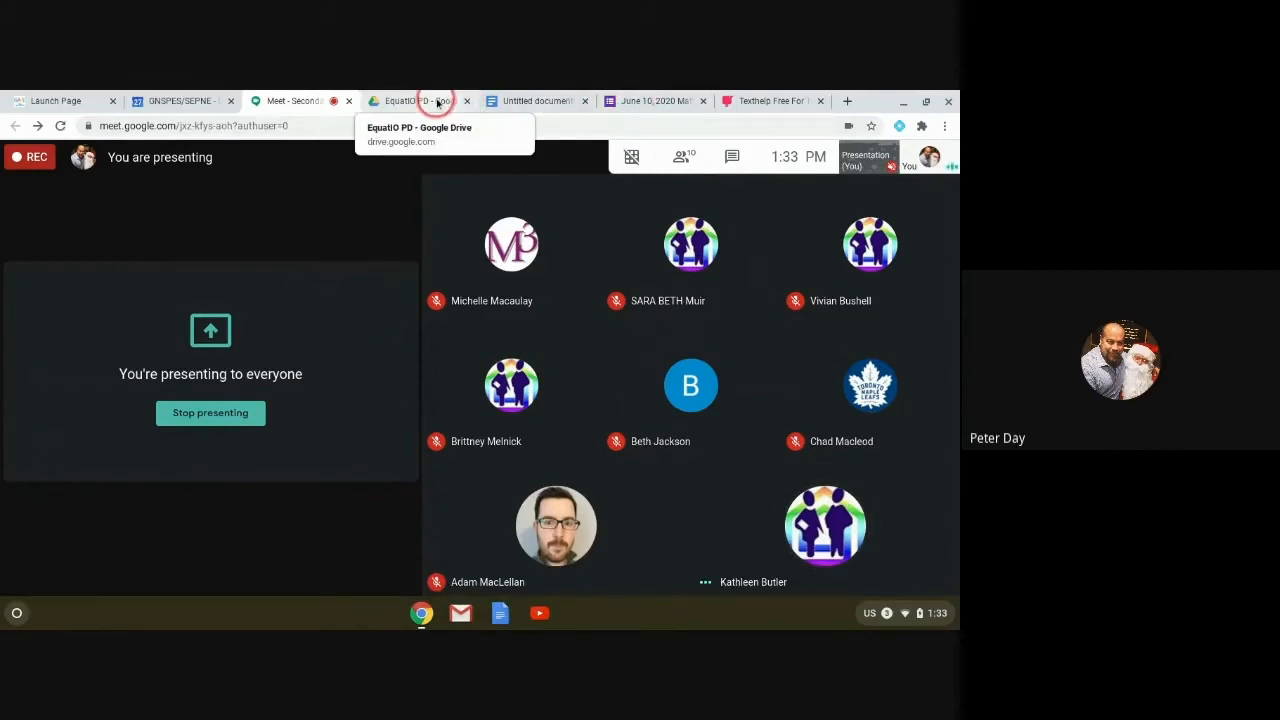
pyautogui.click(547, 104)
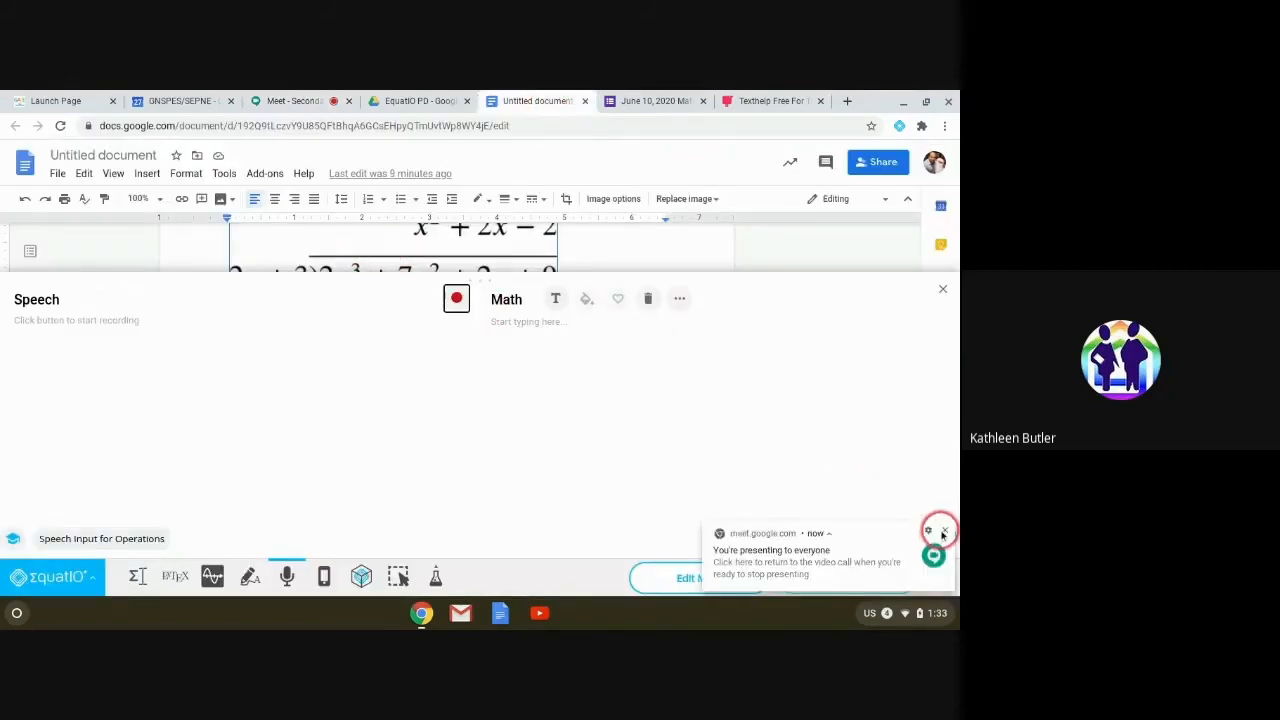
# Step: Dismiss the Meet presenting notice, test dictation (yielding 2 + = 4 2 +), and clear the result
pyautogui.click(944, 531)
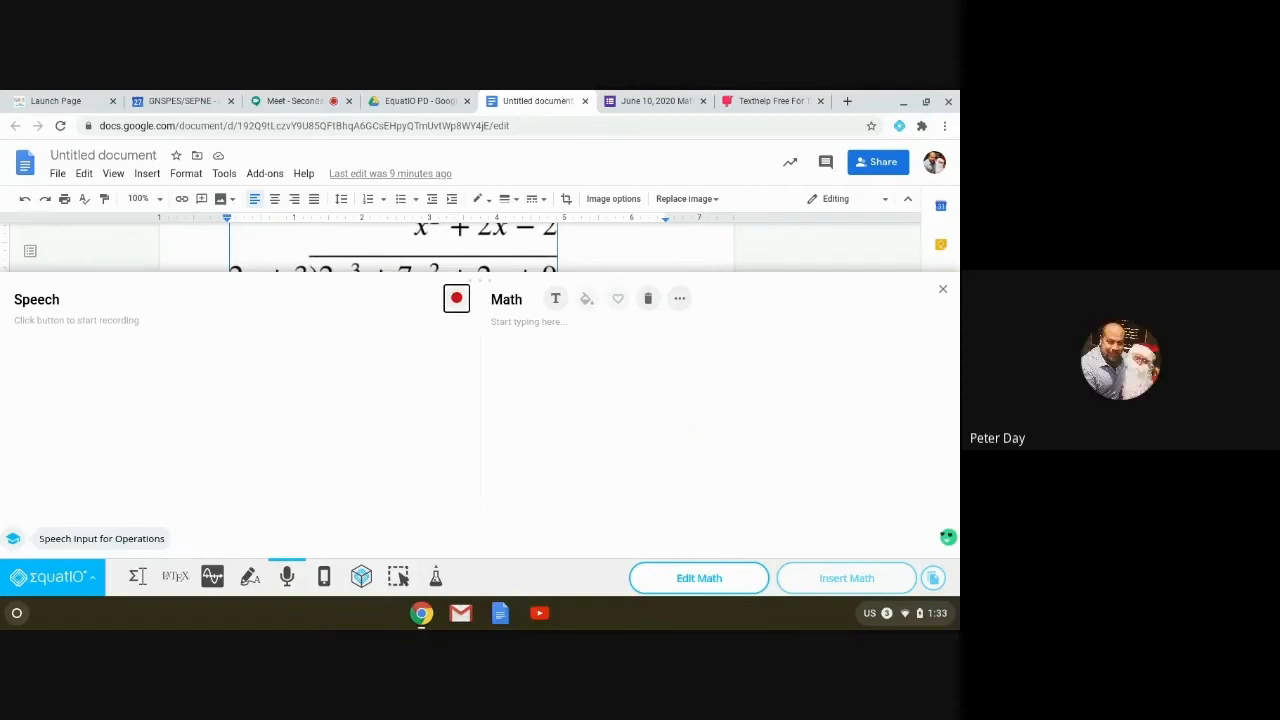
pyautogui.moveTo(946, 535)
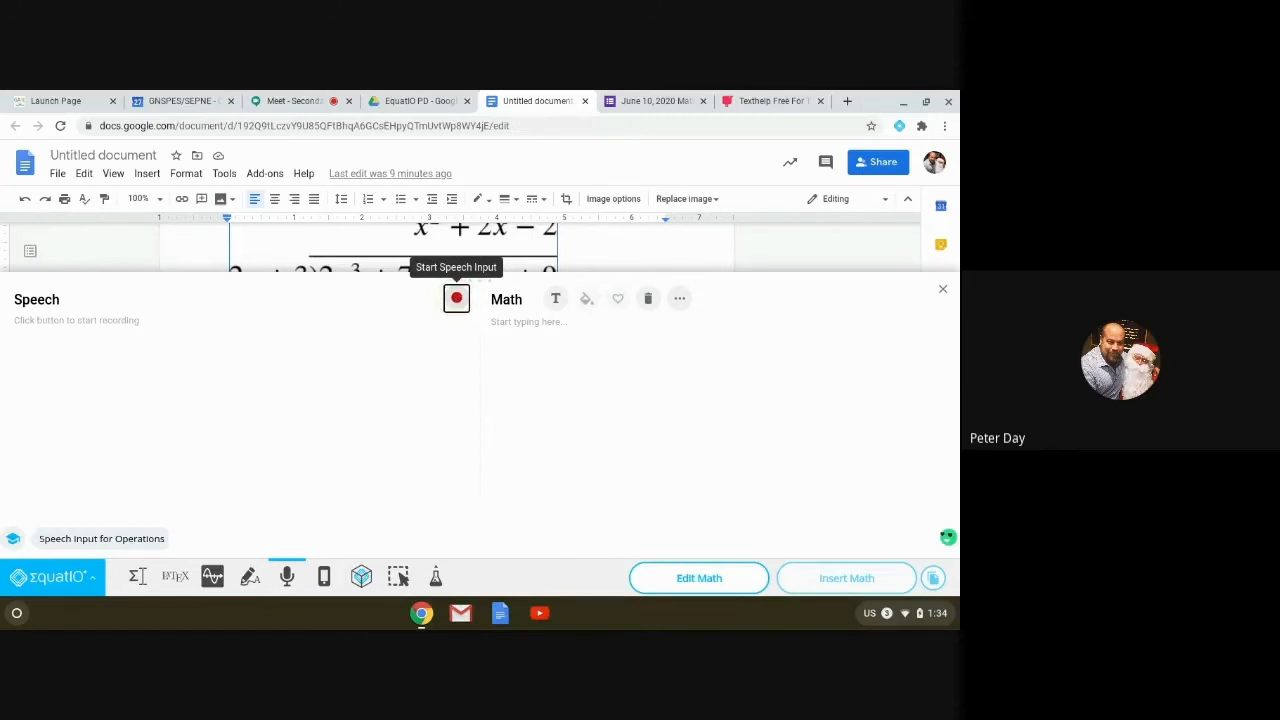
pyautogui.click(456, 298)
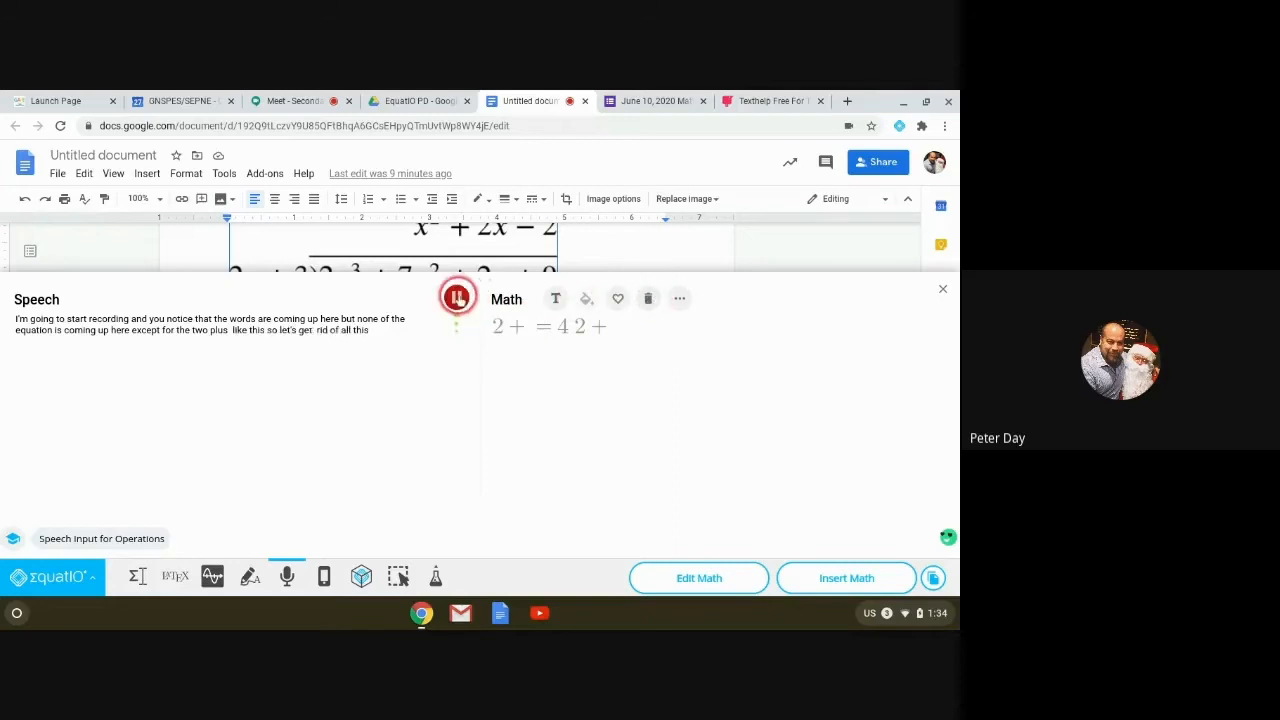
pyautogui.click(457, 297)
pyautogui.click(658, 302)
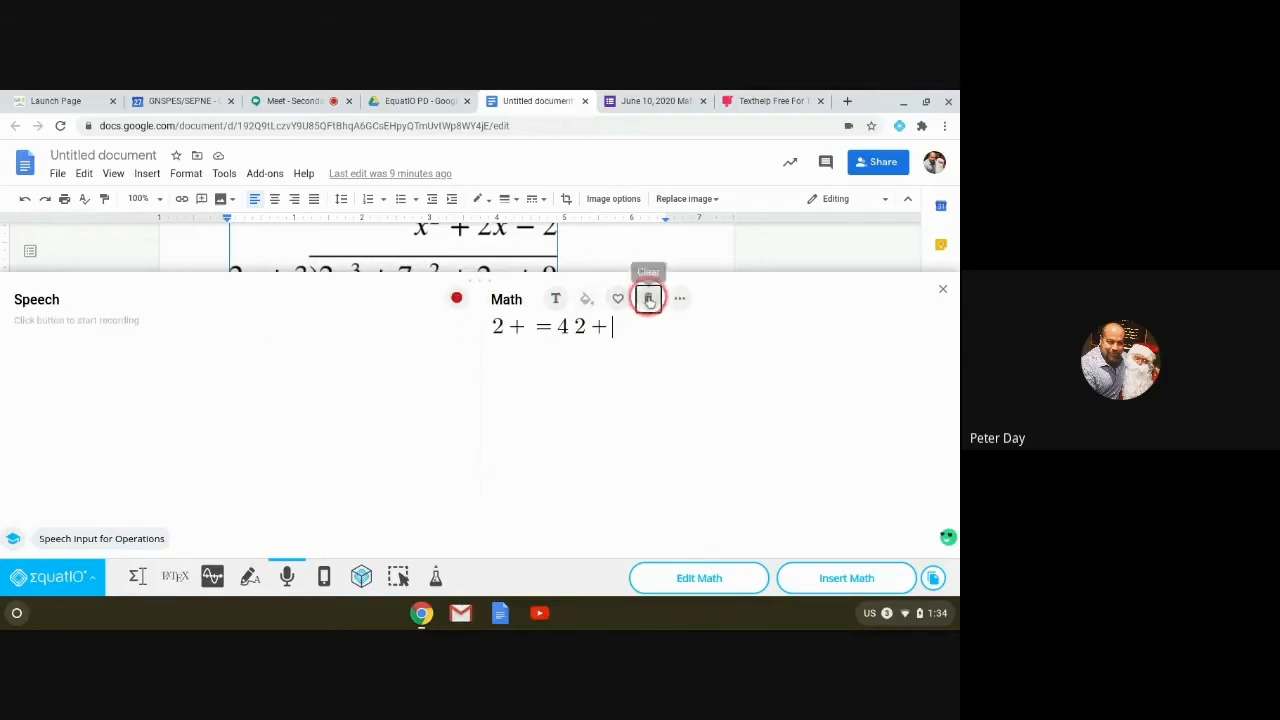
# Step: Dictate y = 3/5 x − 3, correct it in the math box, and add a new line below
pyautogui.click(456, 299)
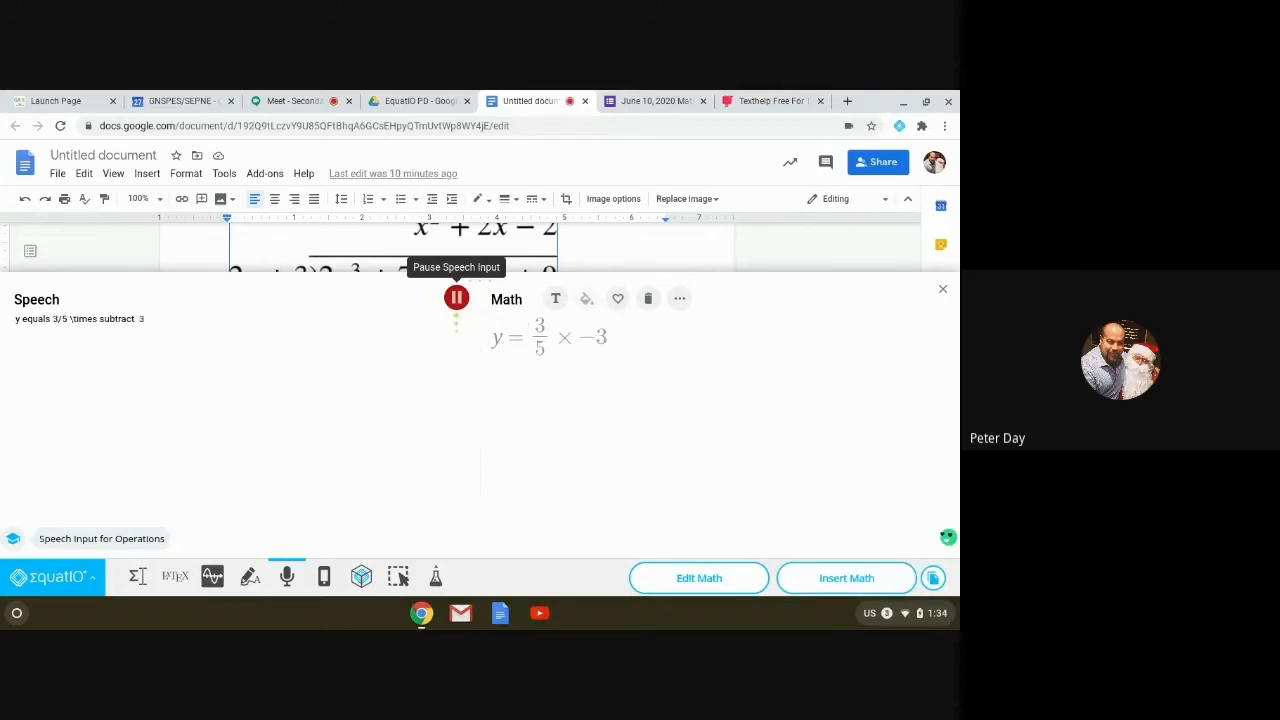
pyautogui.click(456, 298)
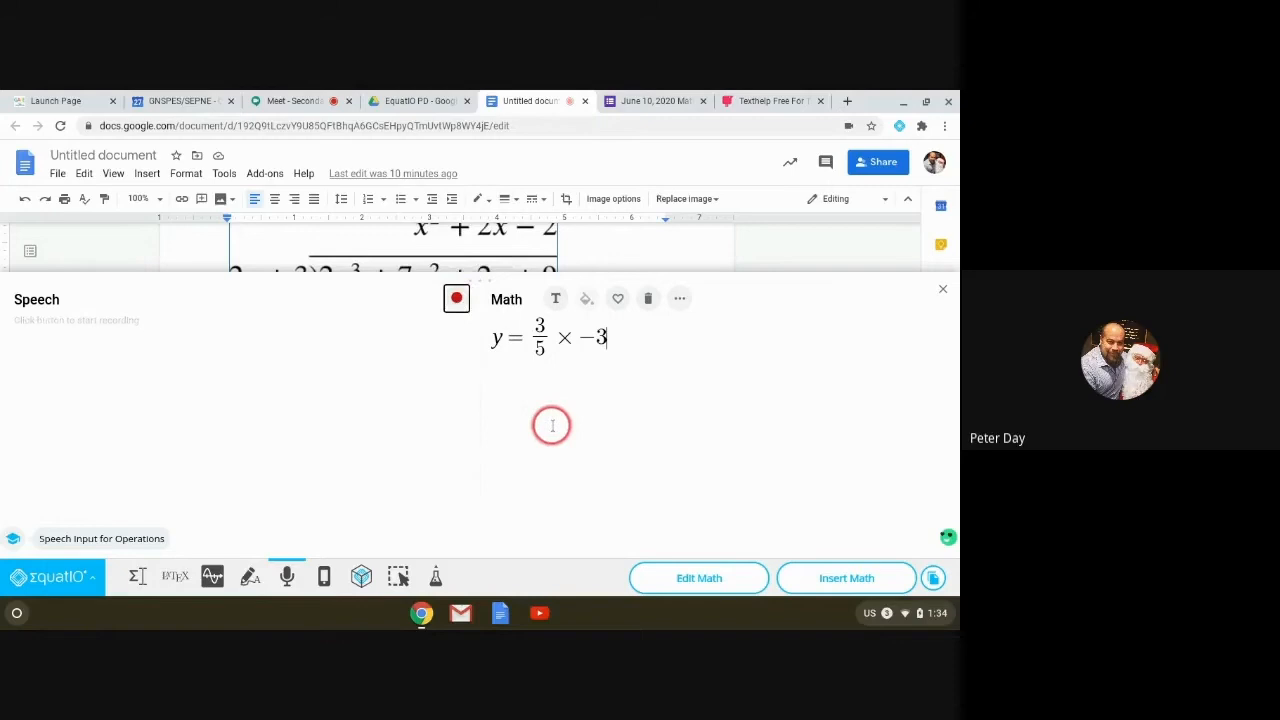
pyautogui.click(569, 336)
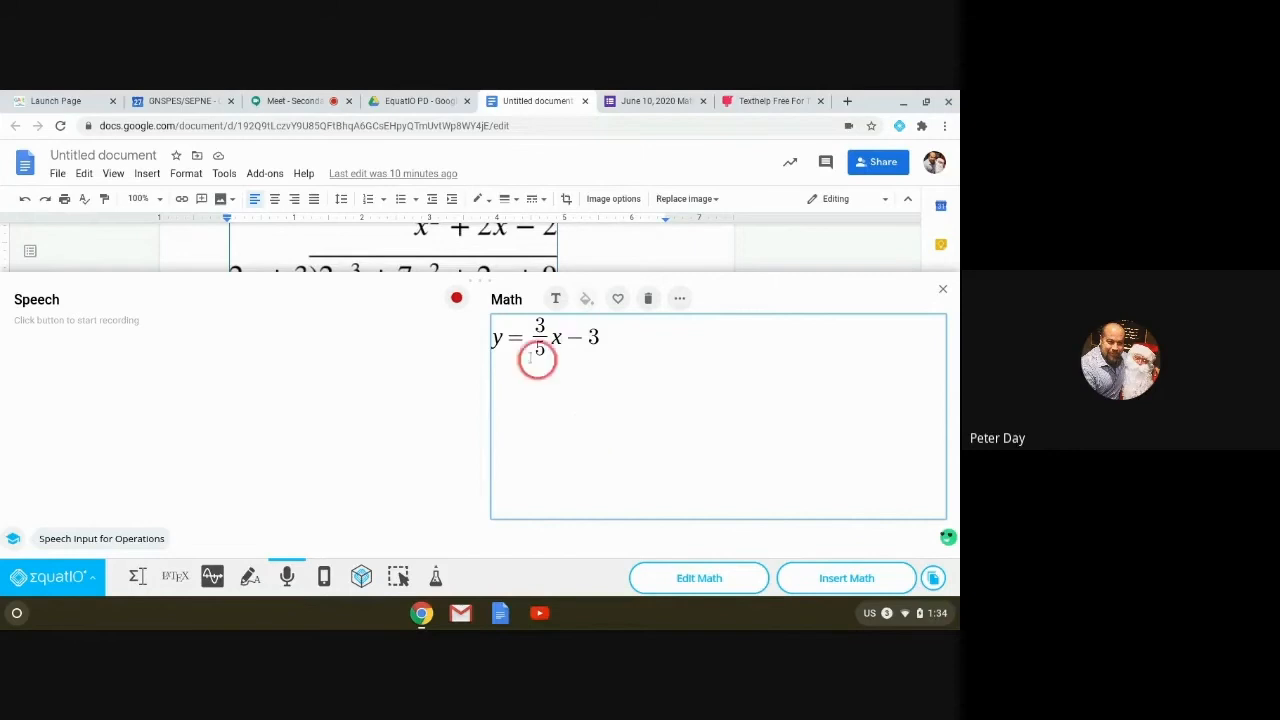
pyautogui.click(647, 357)
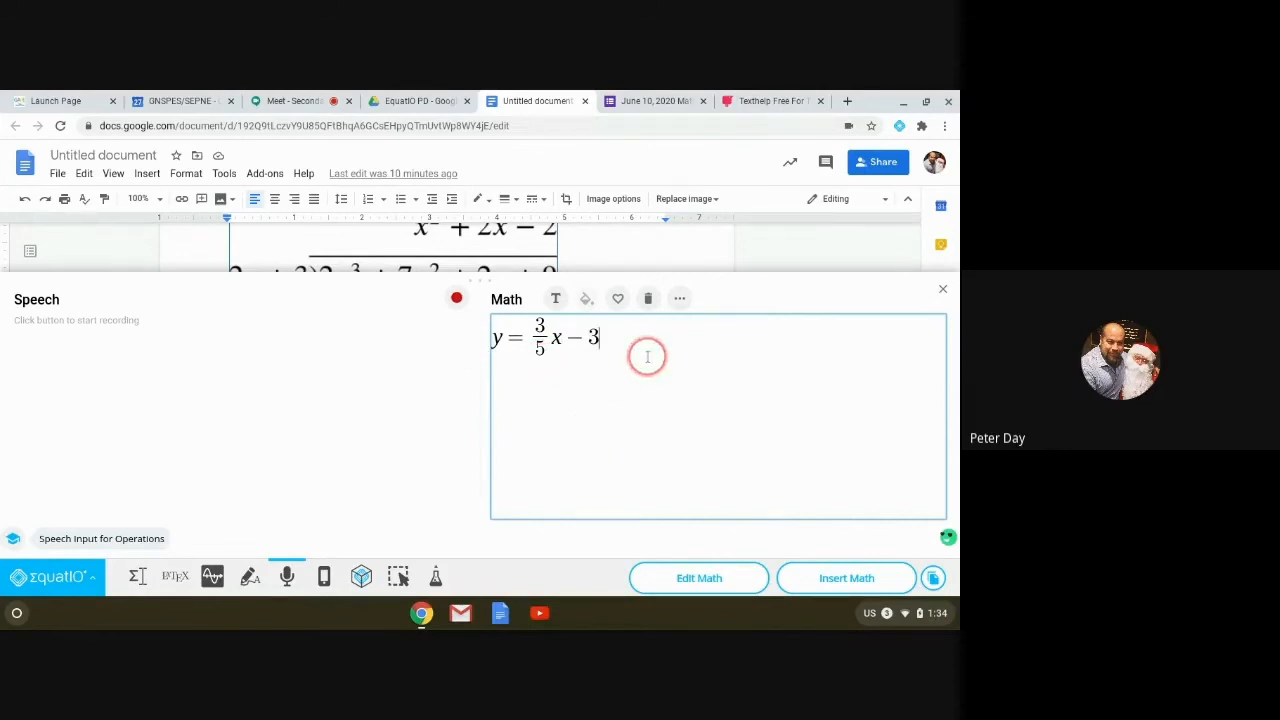
pyautogui.press('Return')
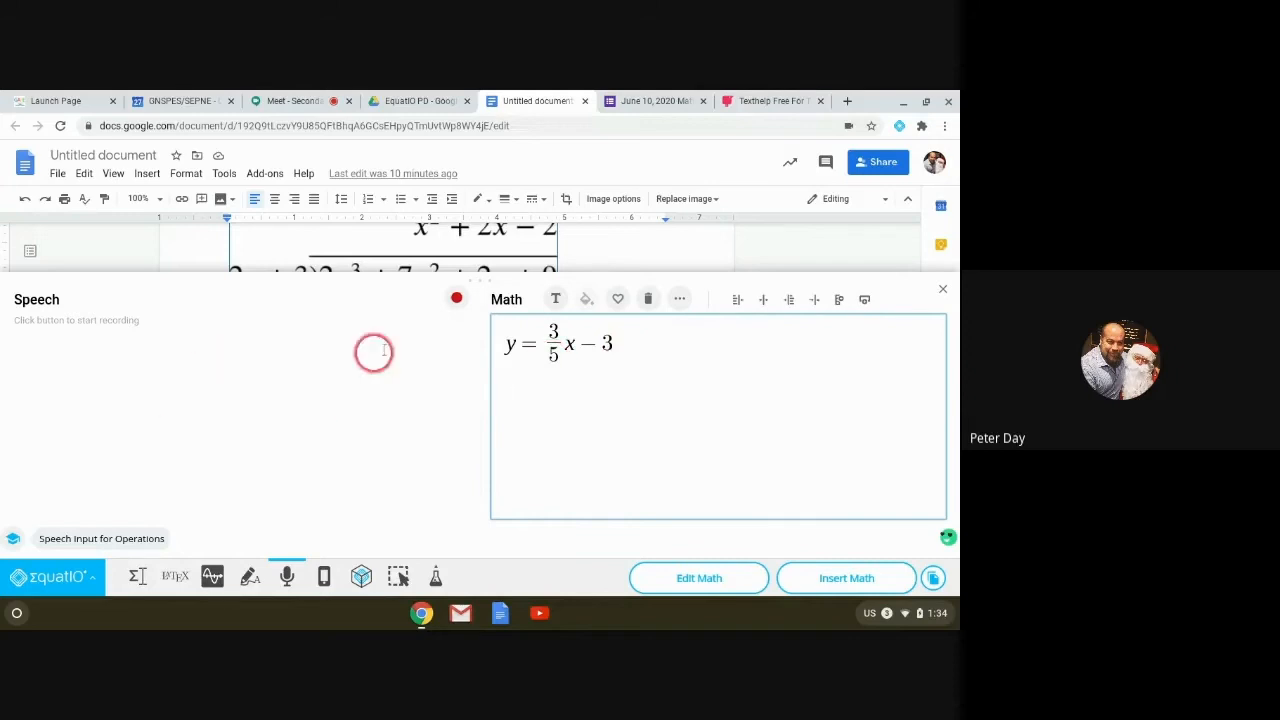
# Step: Dictate more math (producing a stray +ai = πr² line), then clear the math box completely
pyautogui.click(456, 300)
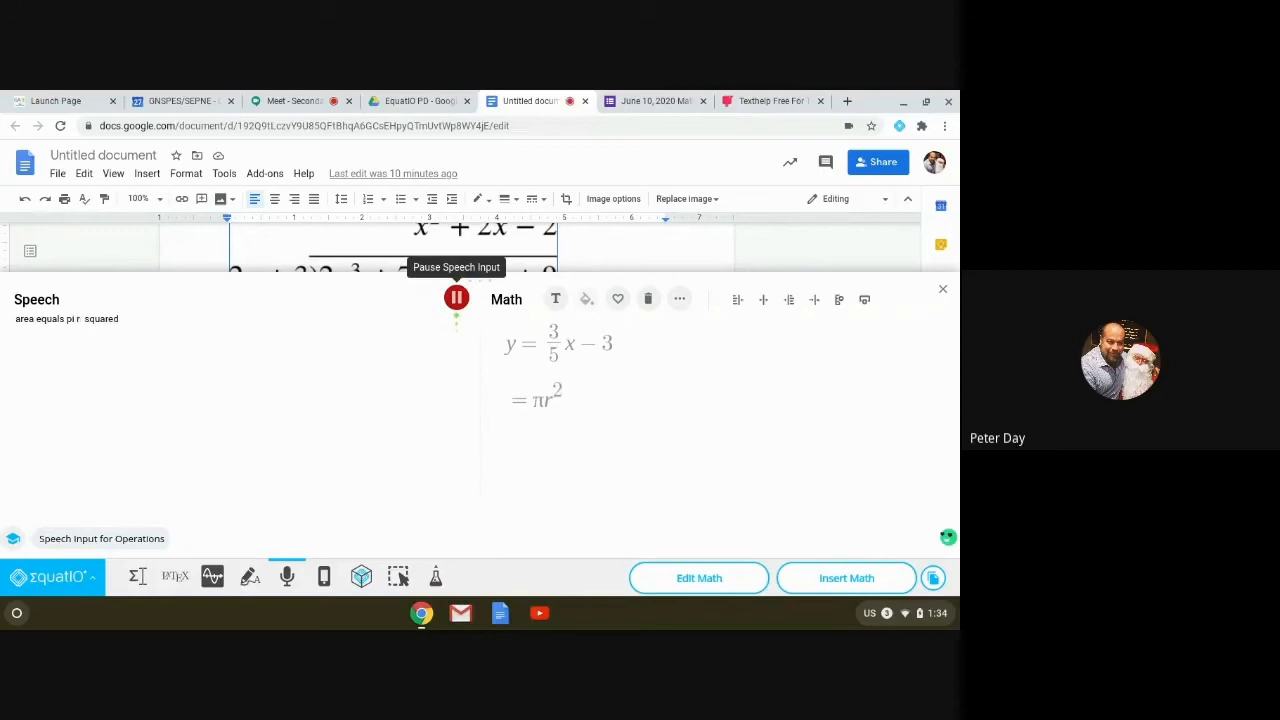
pyautogui.click(456, 299)
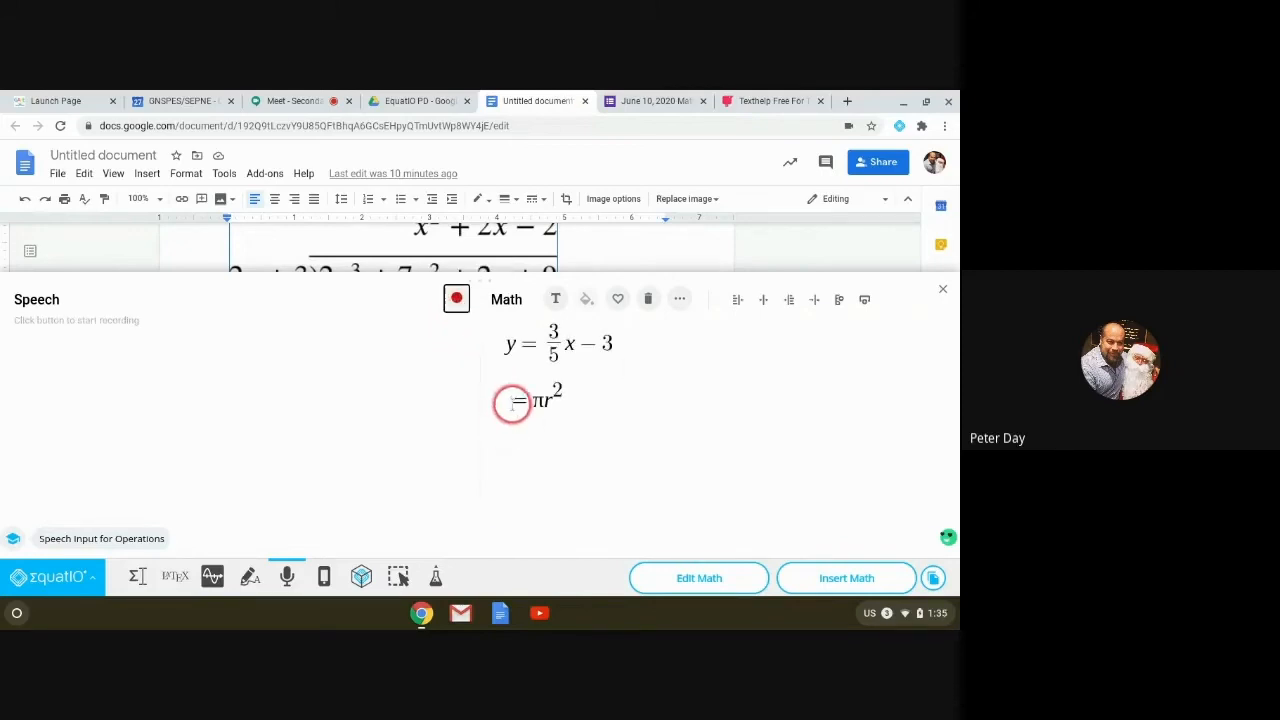
pyautogui.click(456, 299)
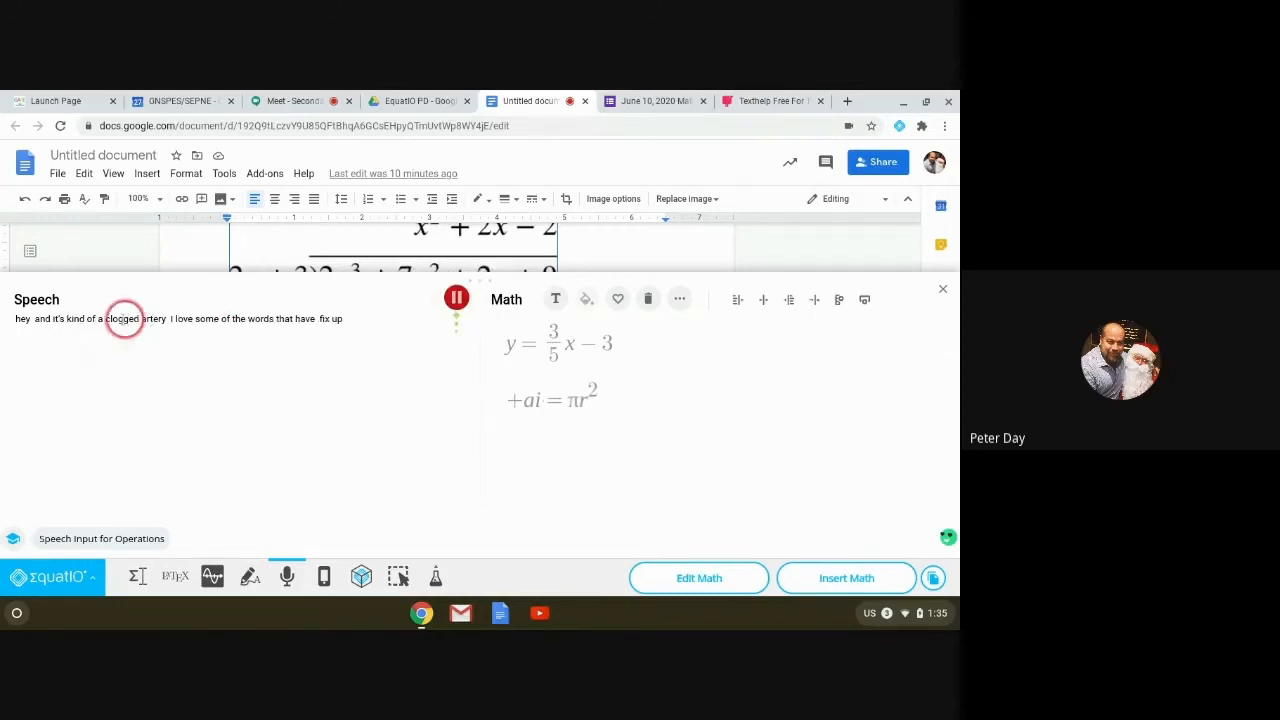
pyautogui.click(456, 299)
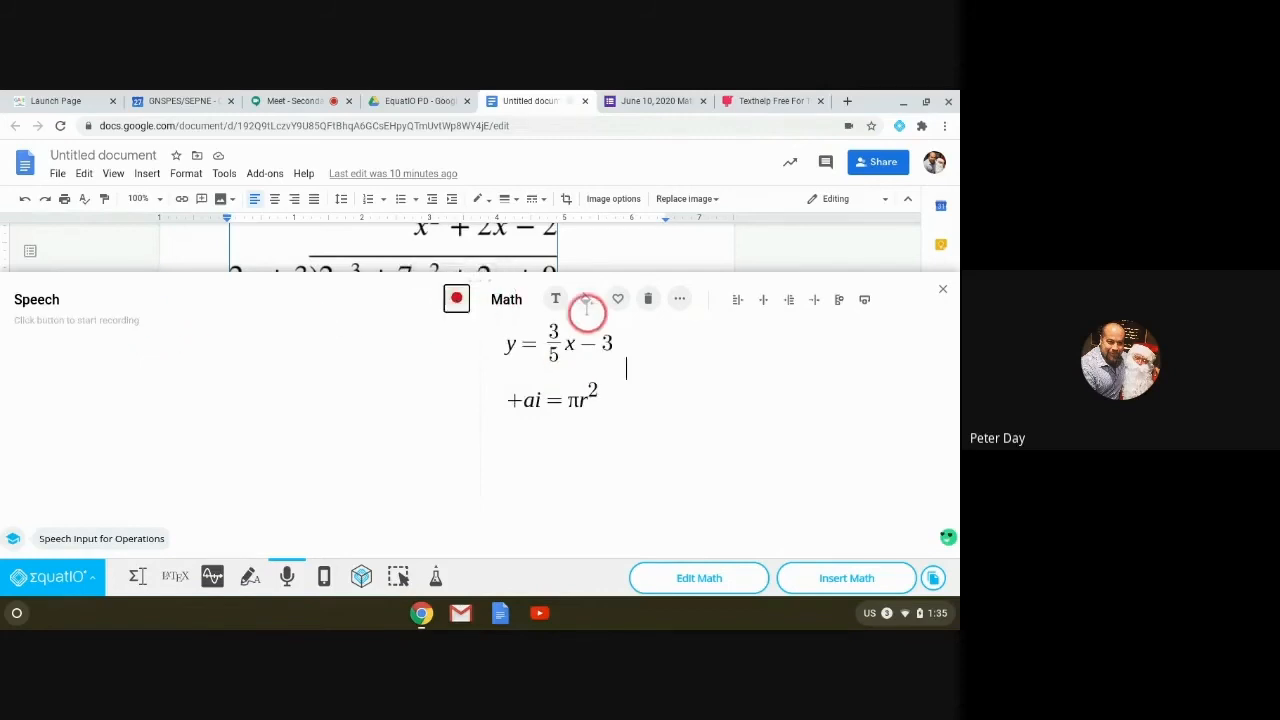
pyautogui.click(648, 298)
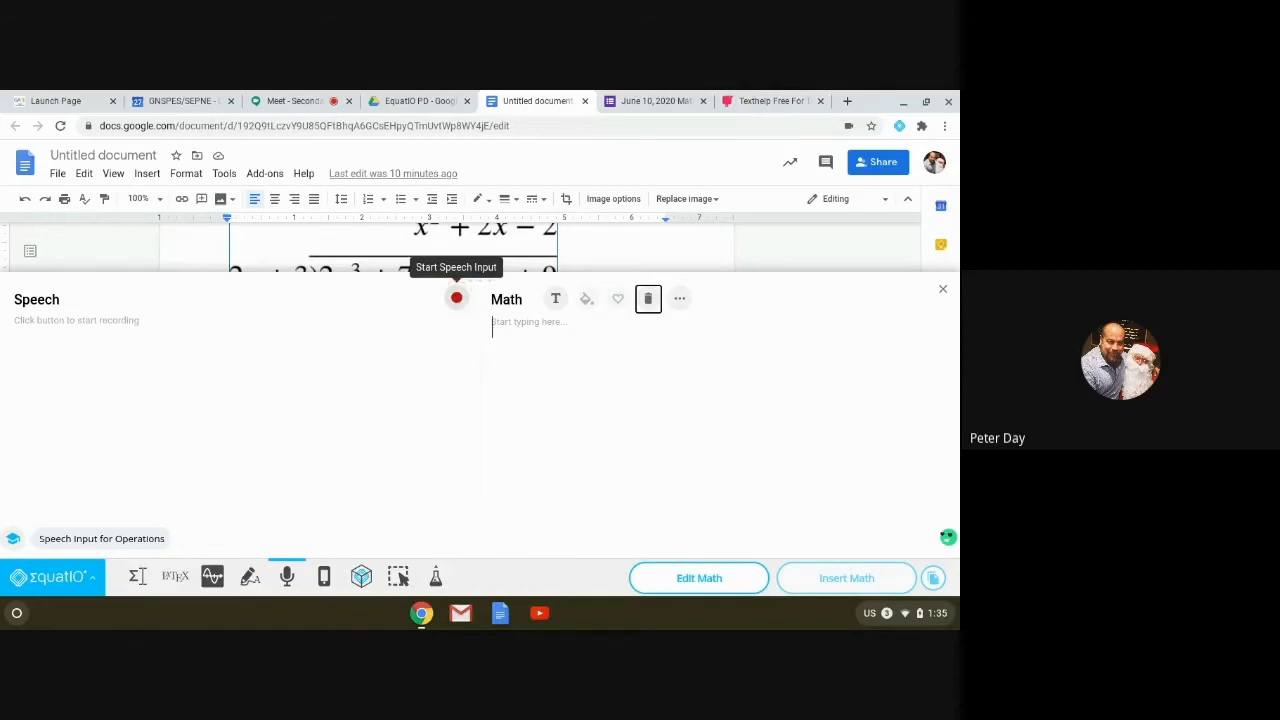
# Step: Dictate 25x²y³, replace the misrecognised × with x, and start a new line
pyautogui.click(456, 297)
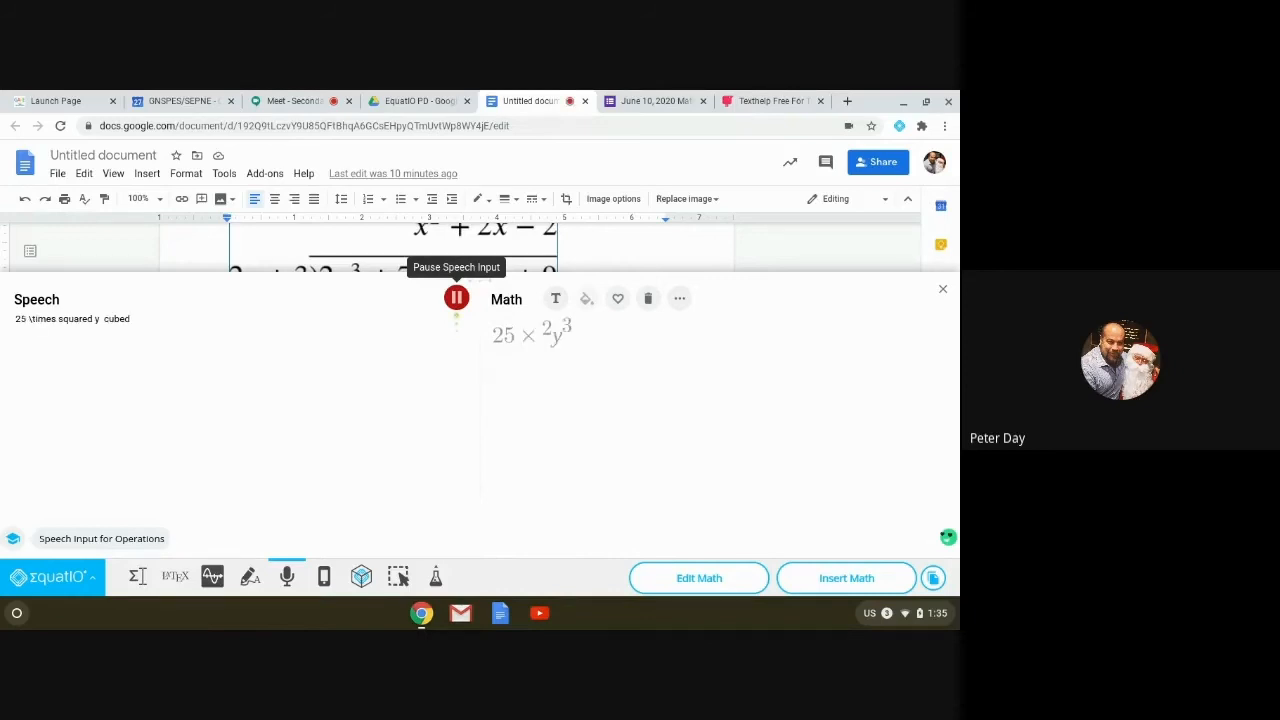
pyautogui.click(456, 297)
pyautogui.click(531, 334)
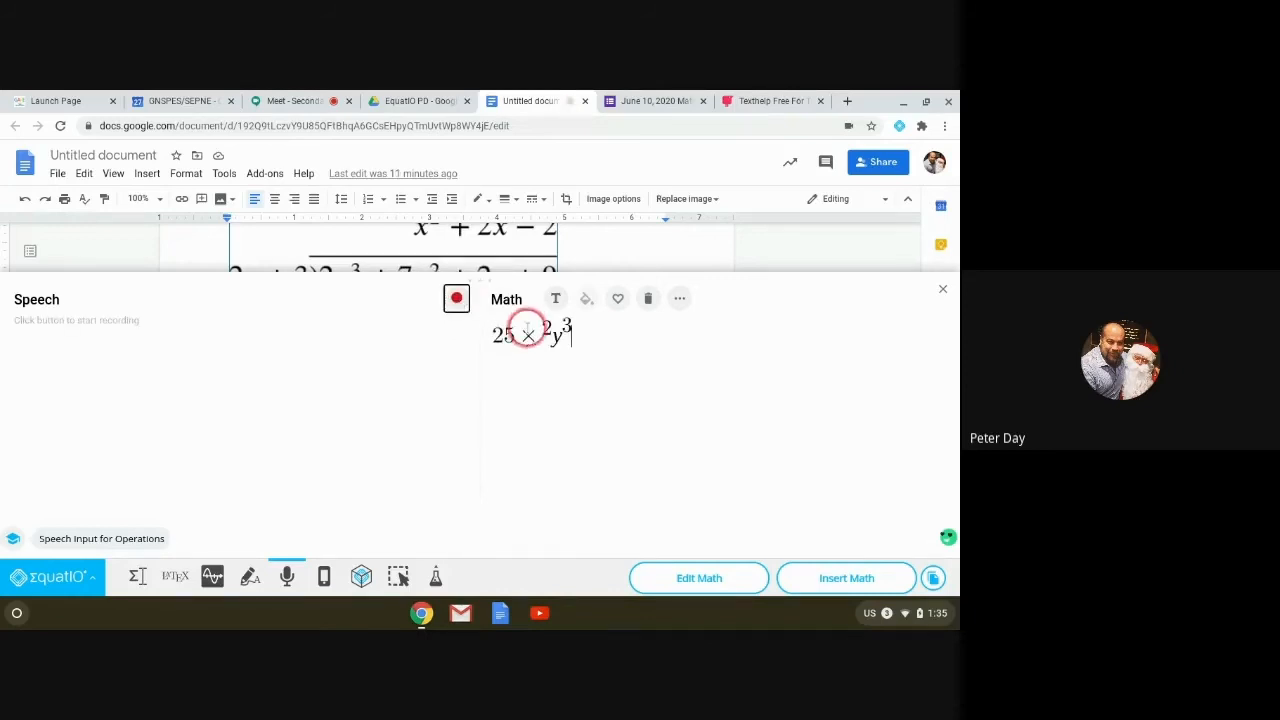
pyautogui.click(515, 405)
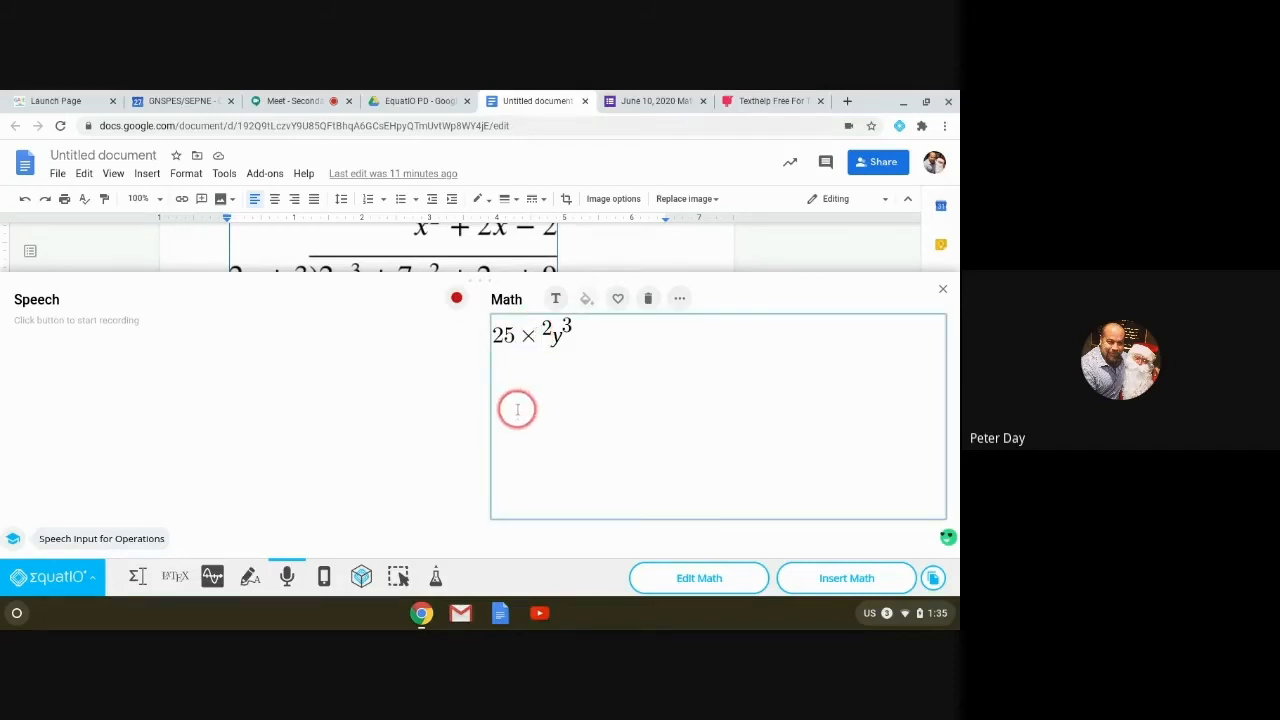
pyautogui.press('BackSpace')
pyautogui.write('x')
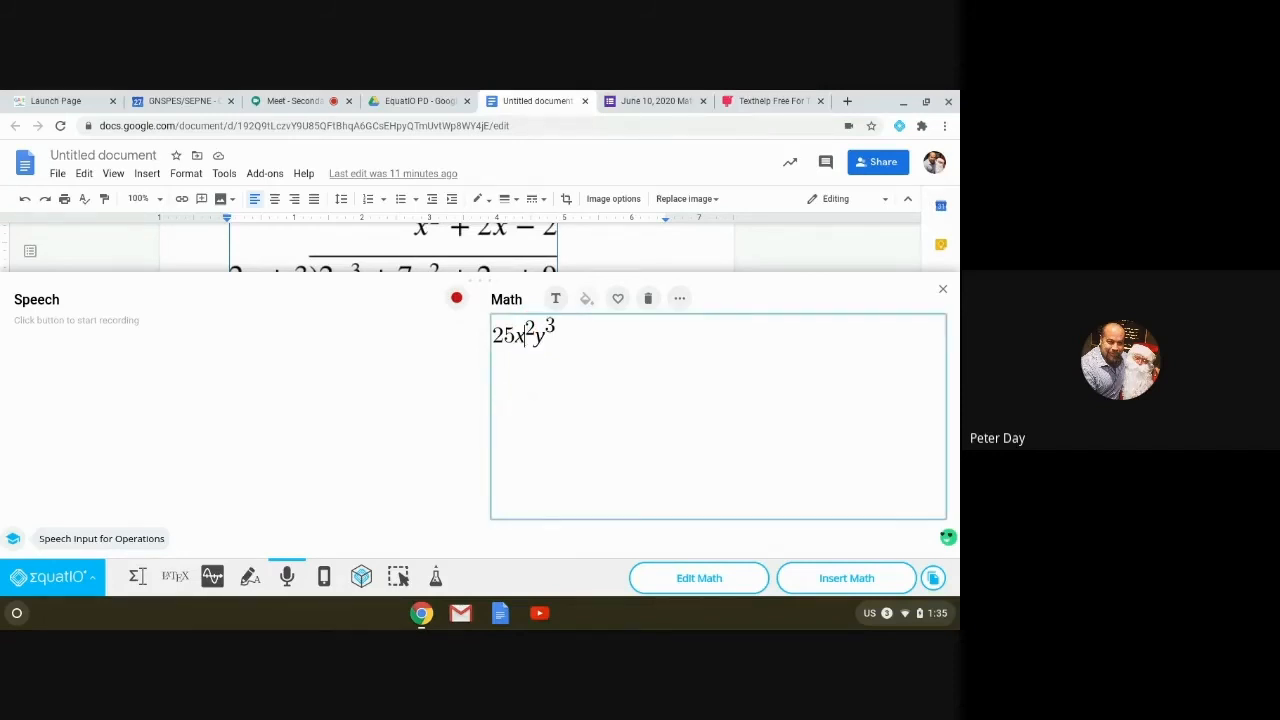
pyautogui.click(586, 343)
pyautogui.press('Return')
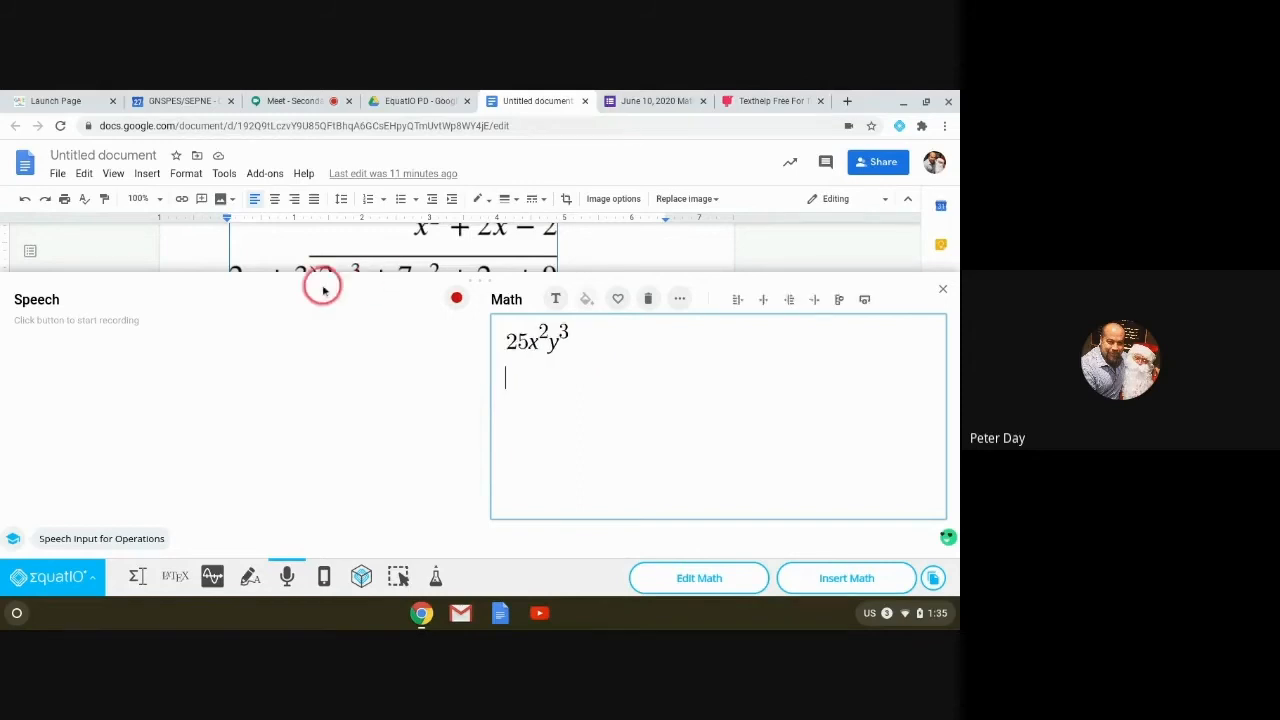
# Step: Dictate y = sin²(x − 90°), then clear all math from the editor
pyautogui.click(455, 299)
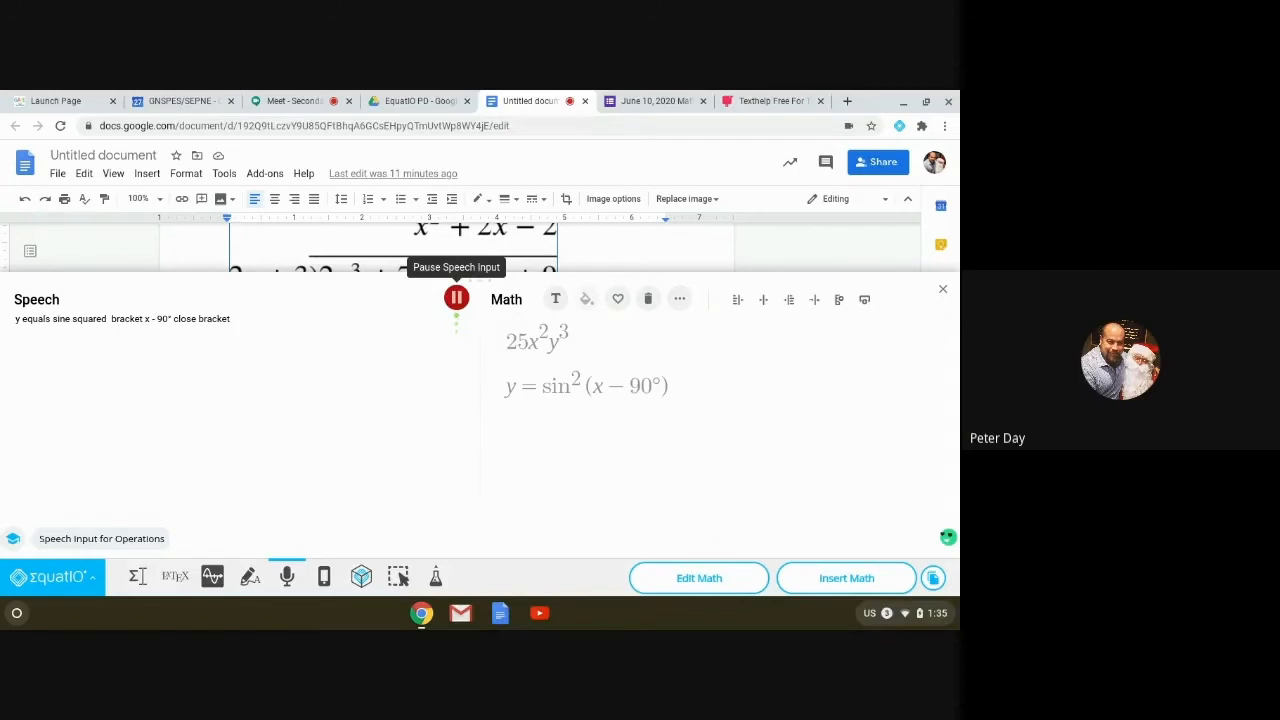
pyautogui.click(456, 298)
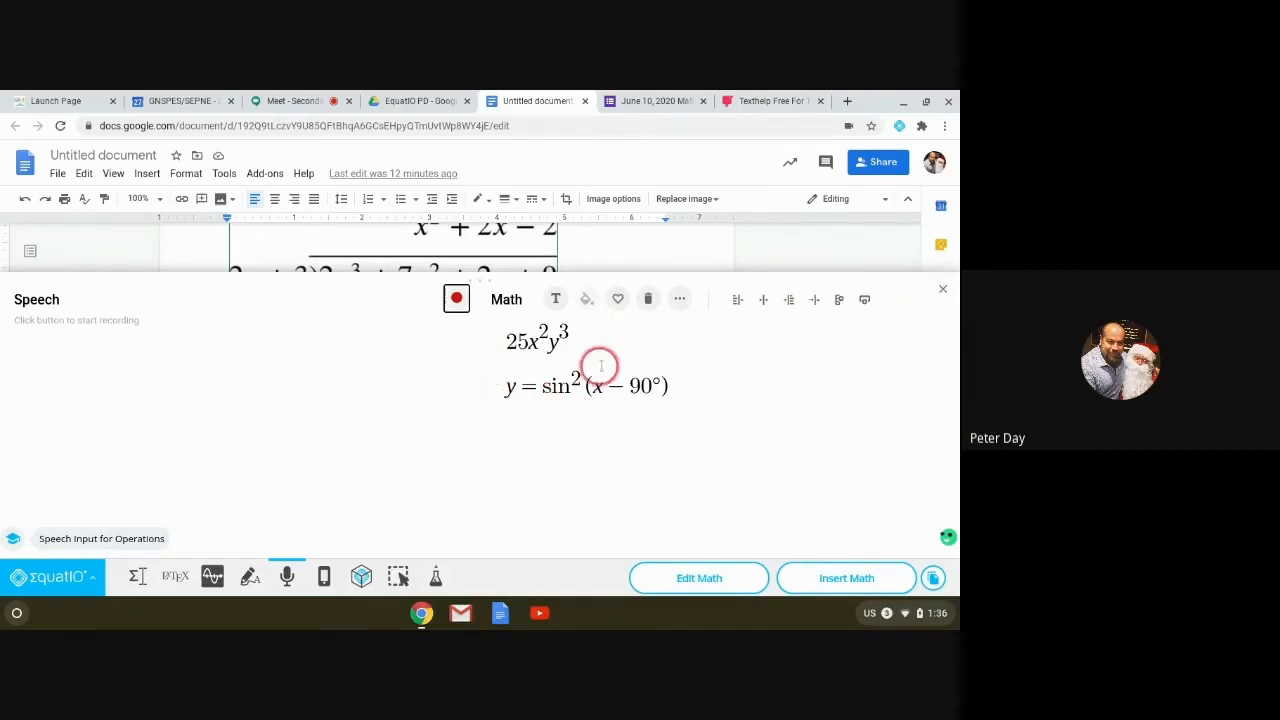
pyautogui.click(685, 392)
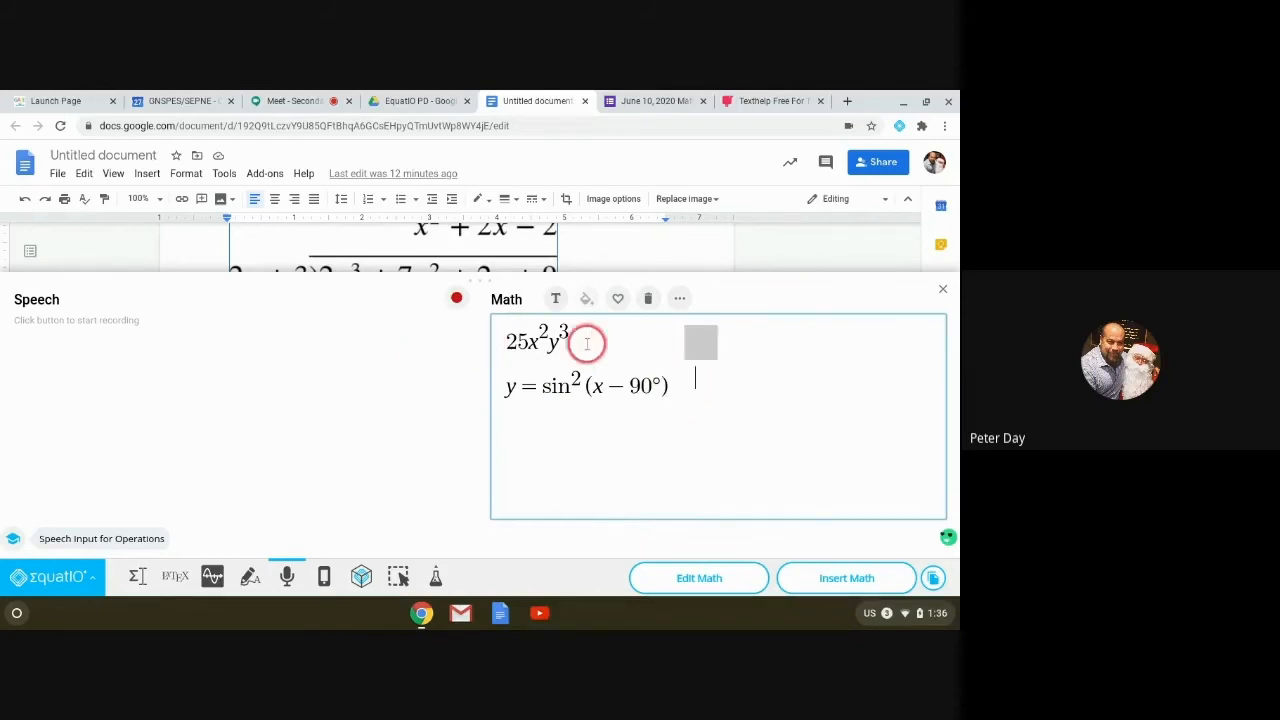
pyautogui.click(647, 299)
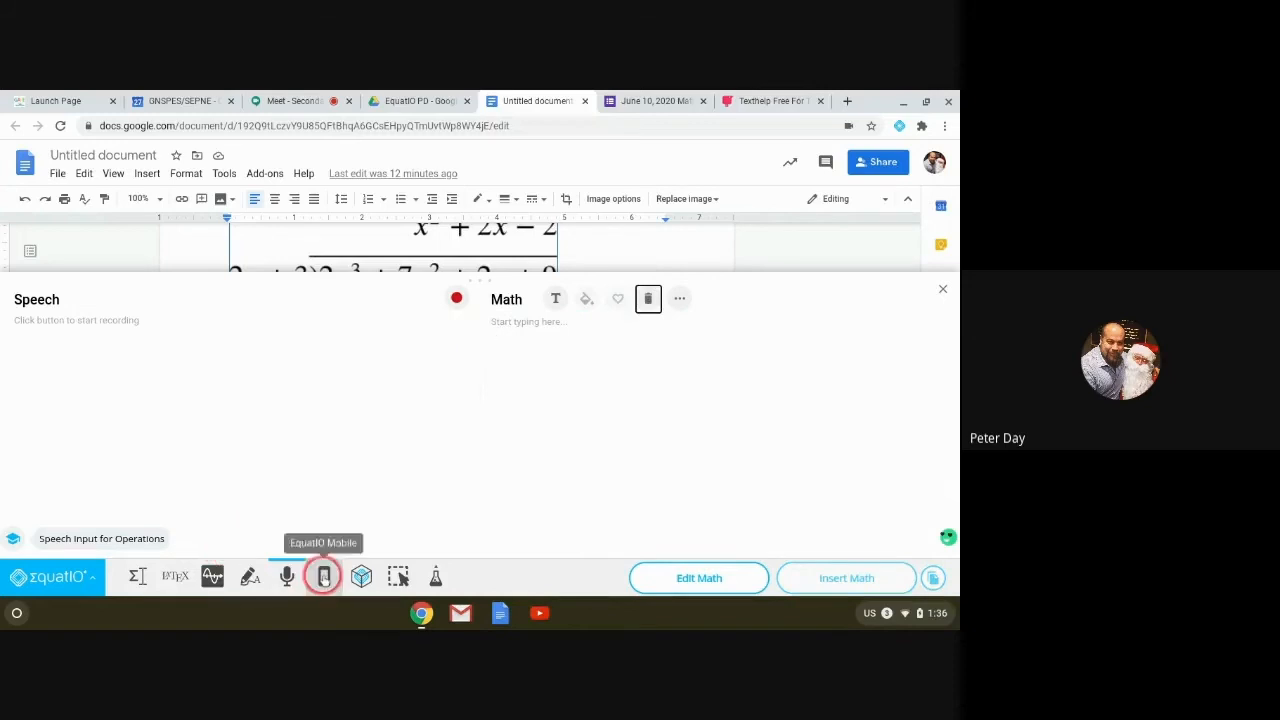
# Step: Open the Graph Editor, enter y=1/3x-2 in the first Desmos row, and add an empty second row
pyautogui.click(324, 578)
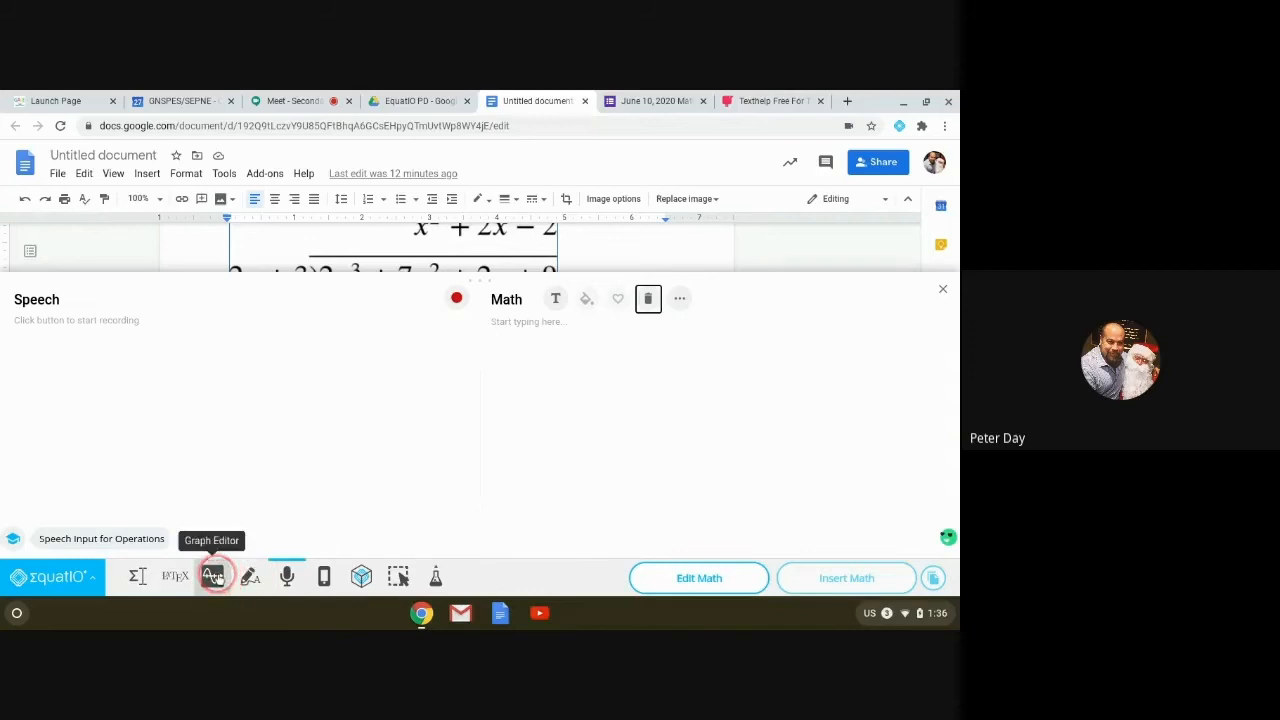
pyautogui.click(213, 577)
pyautogui.click(213, 577)
pyautogui.click(535, 420)
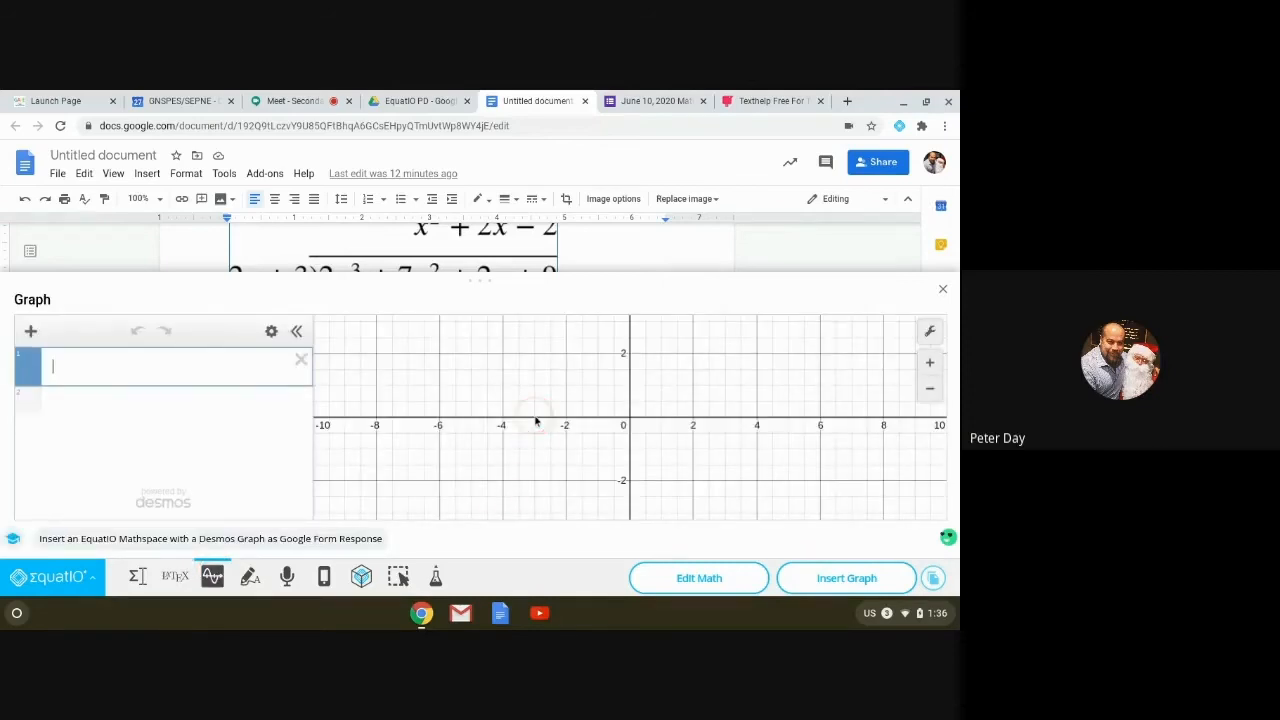
pyautogui.click(533, 413)
pyautogui.write('1/')
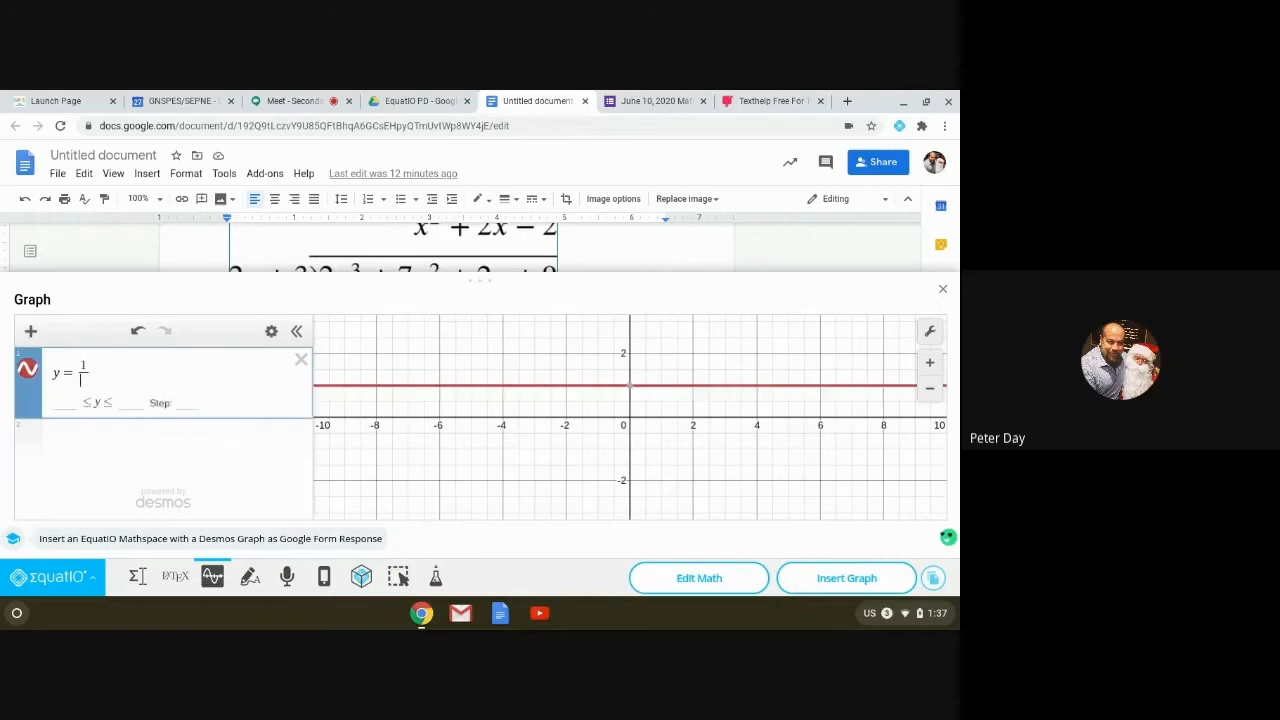
pyautogui.write('3x')
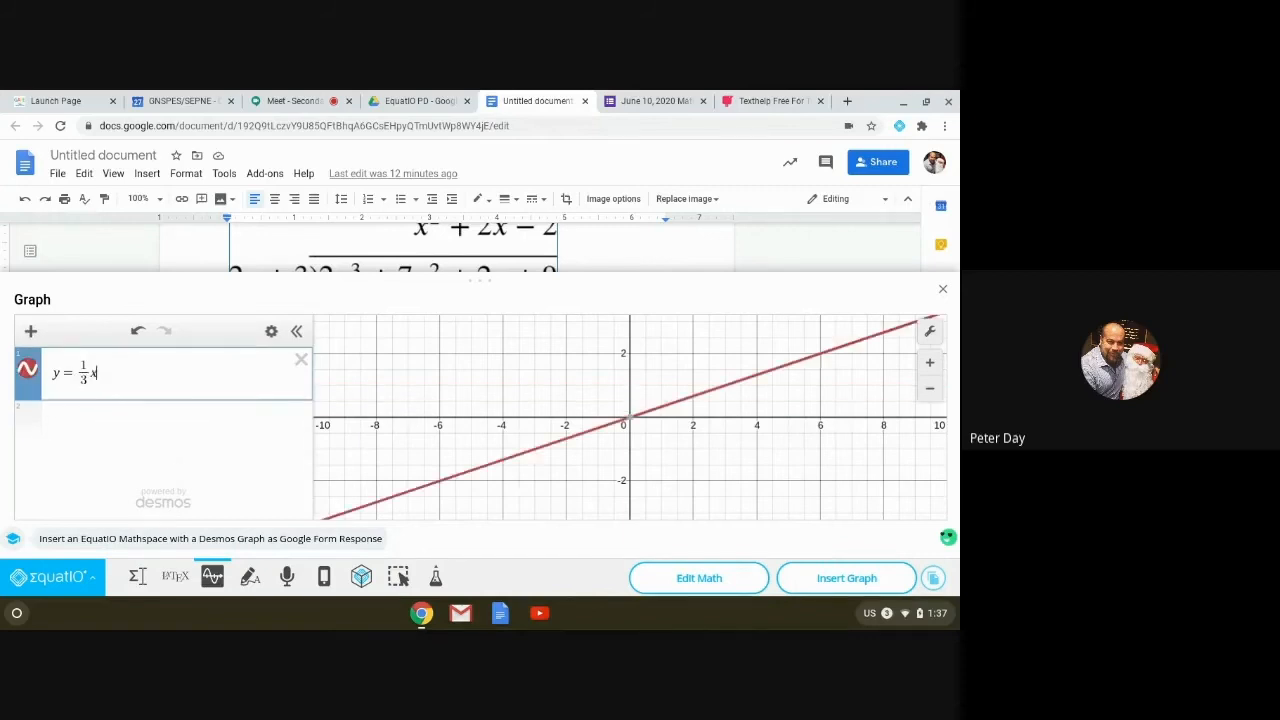
pyautogui.write('-2')
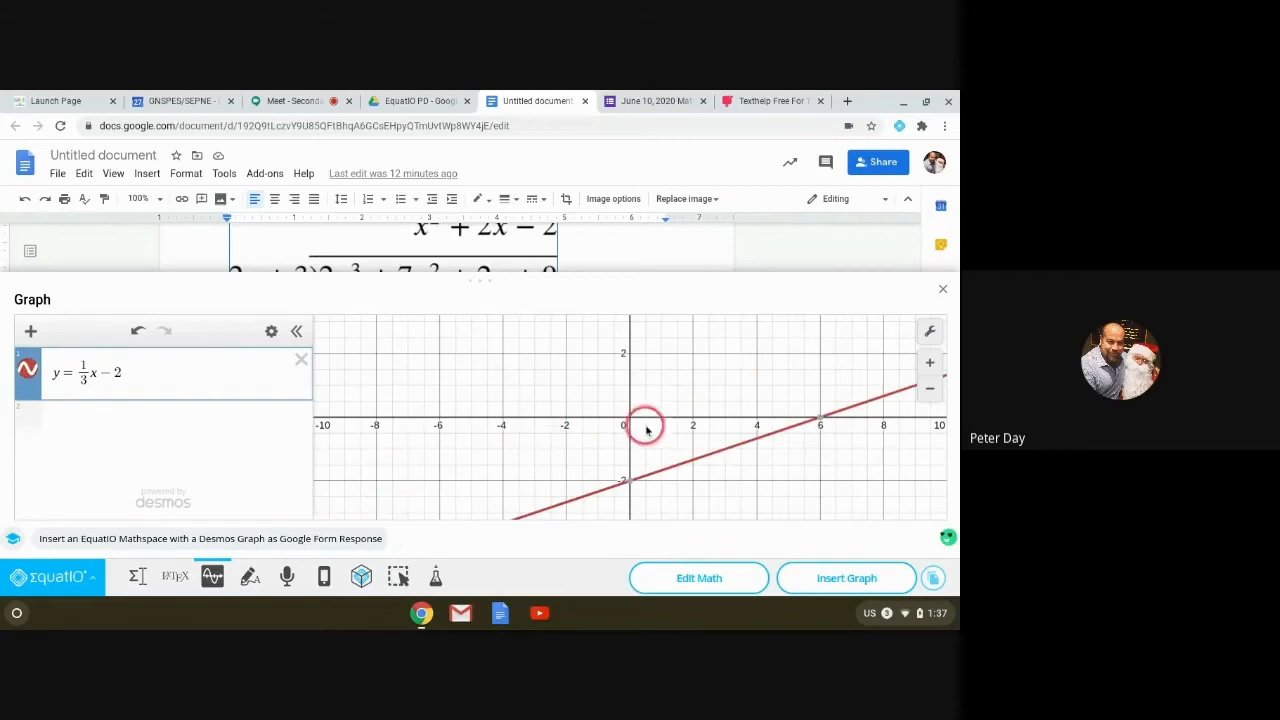
pyautogui.click(137, 437)
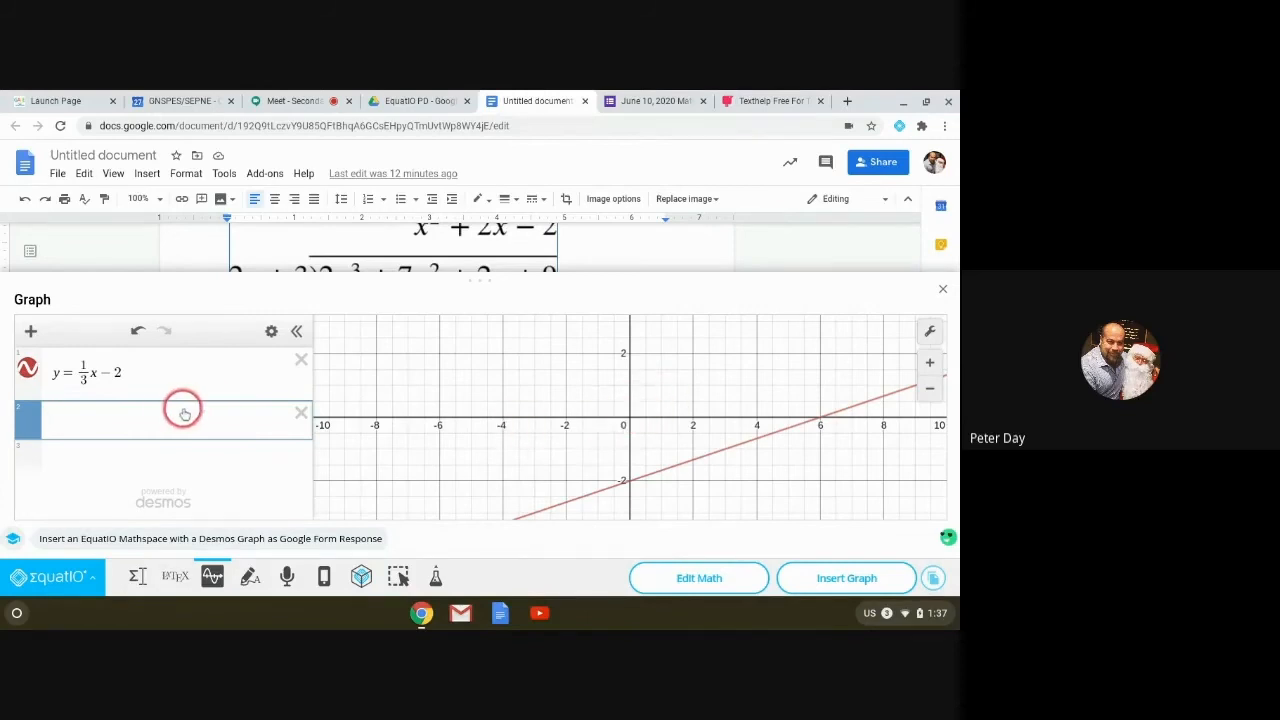
# Step: Type y = xsq in the second row and turn it into y = x² with the squared suggestion
pyautogui.write('y ')
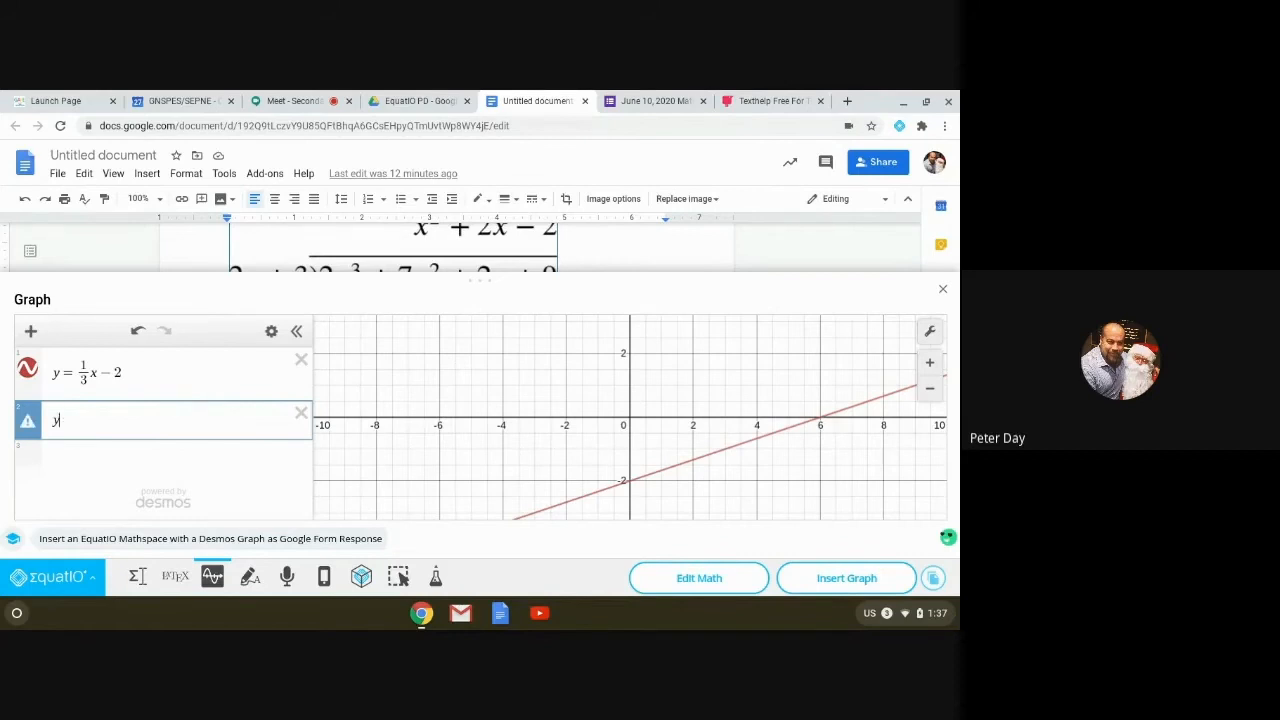
pyautogui.write('= x')
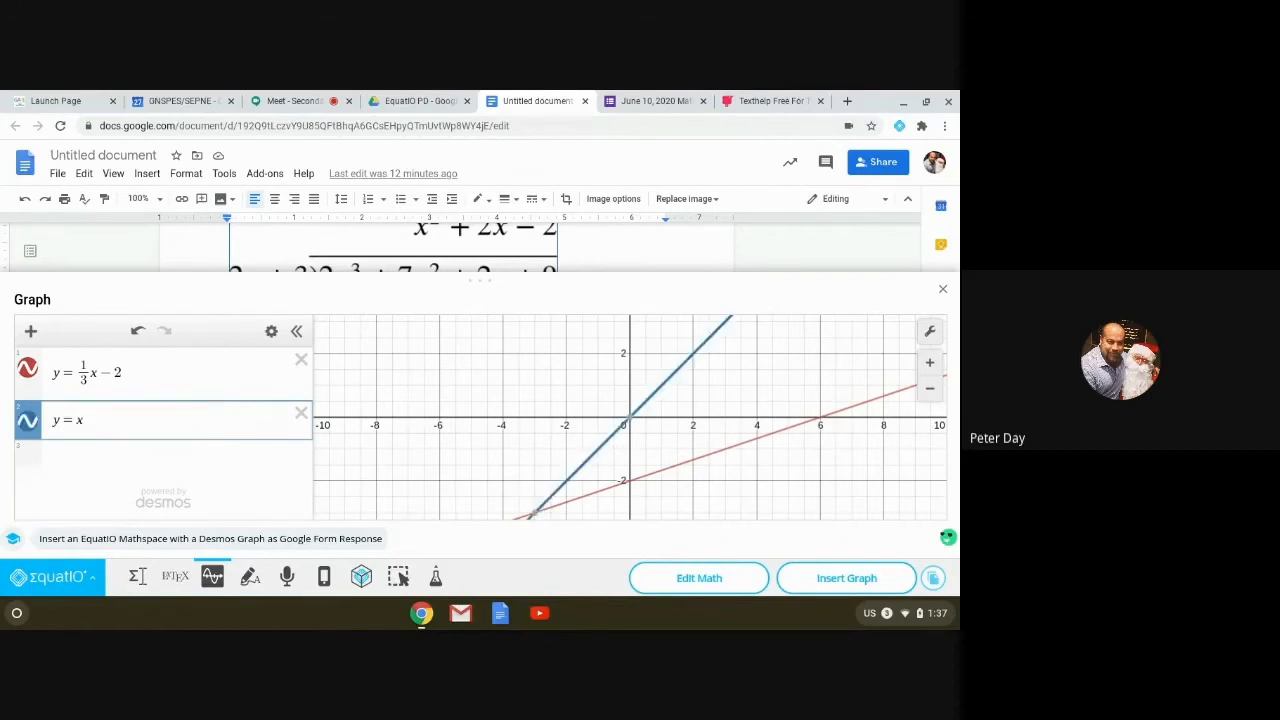
pyautogui.write('sq')
pyautogui.press('Return')
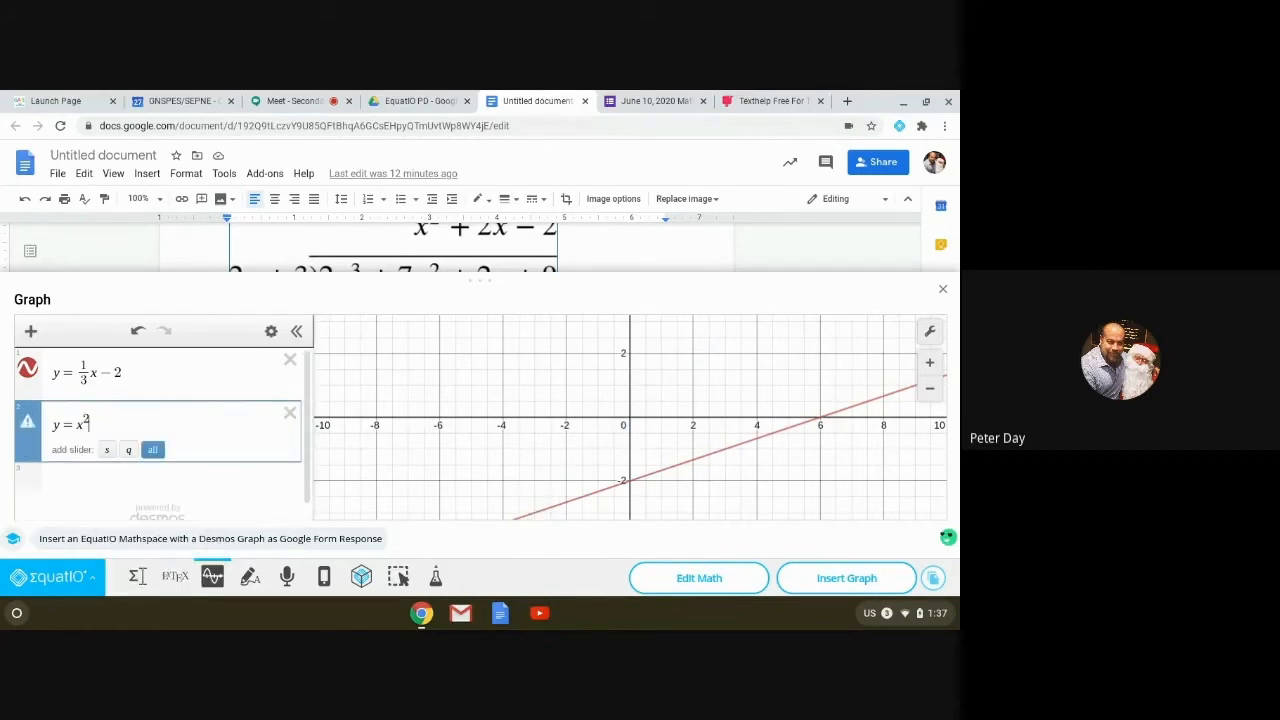
pyautogui.click(152, 449)
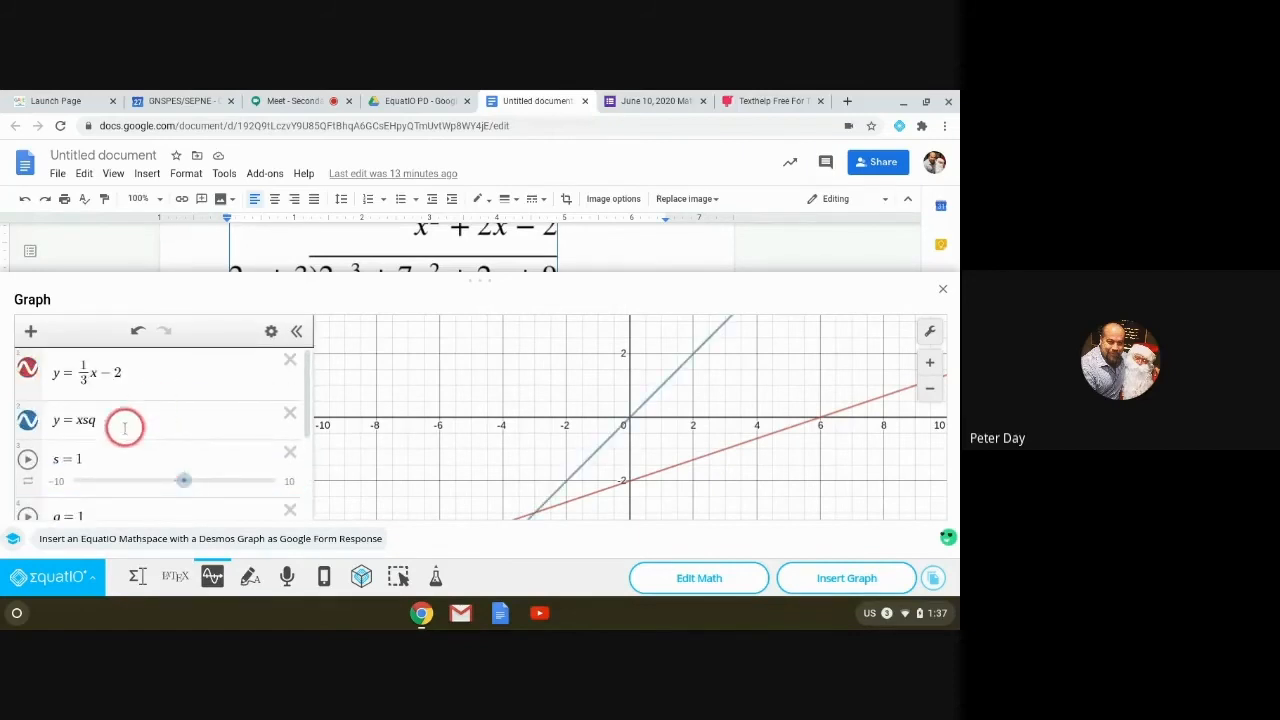
pyautogui.click(114, 423)
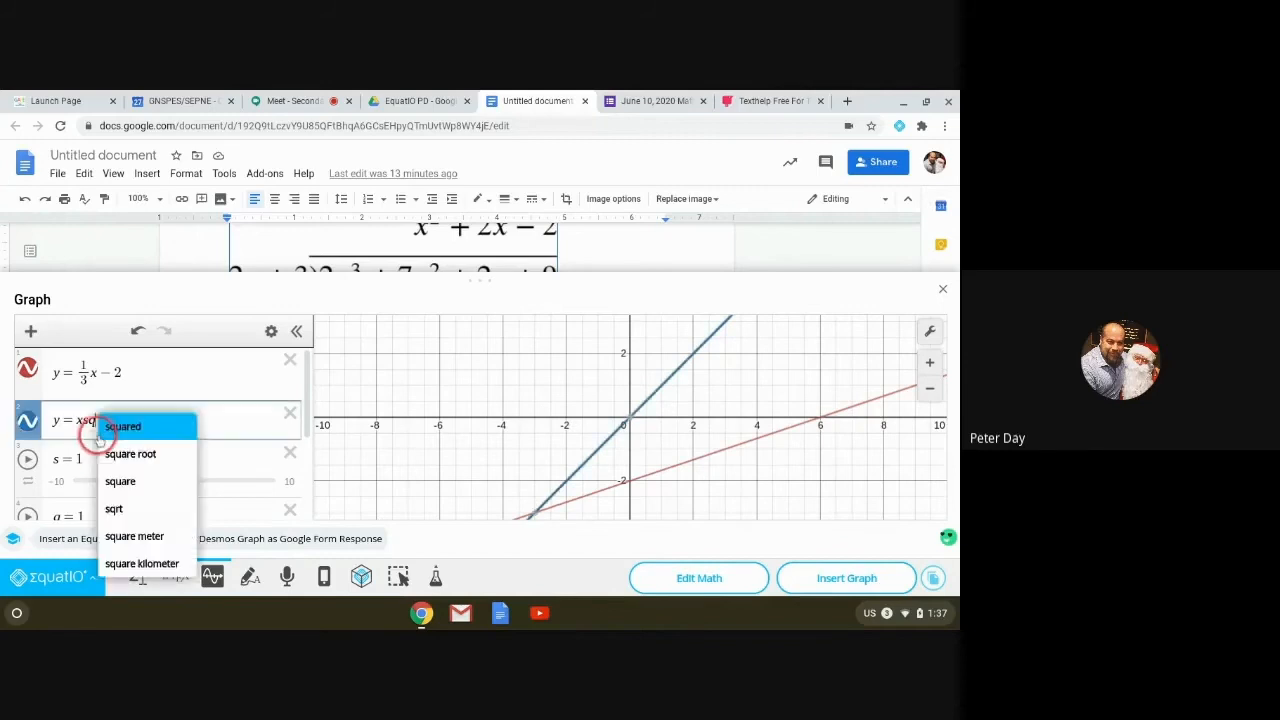
pyautogui.click(142, 427)
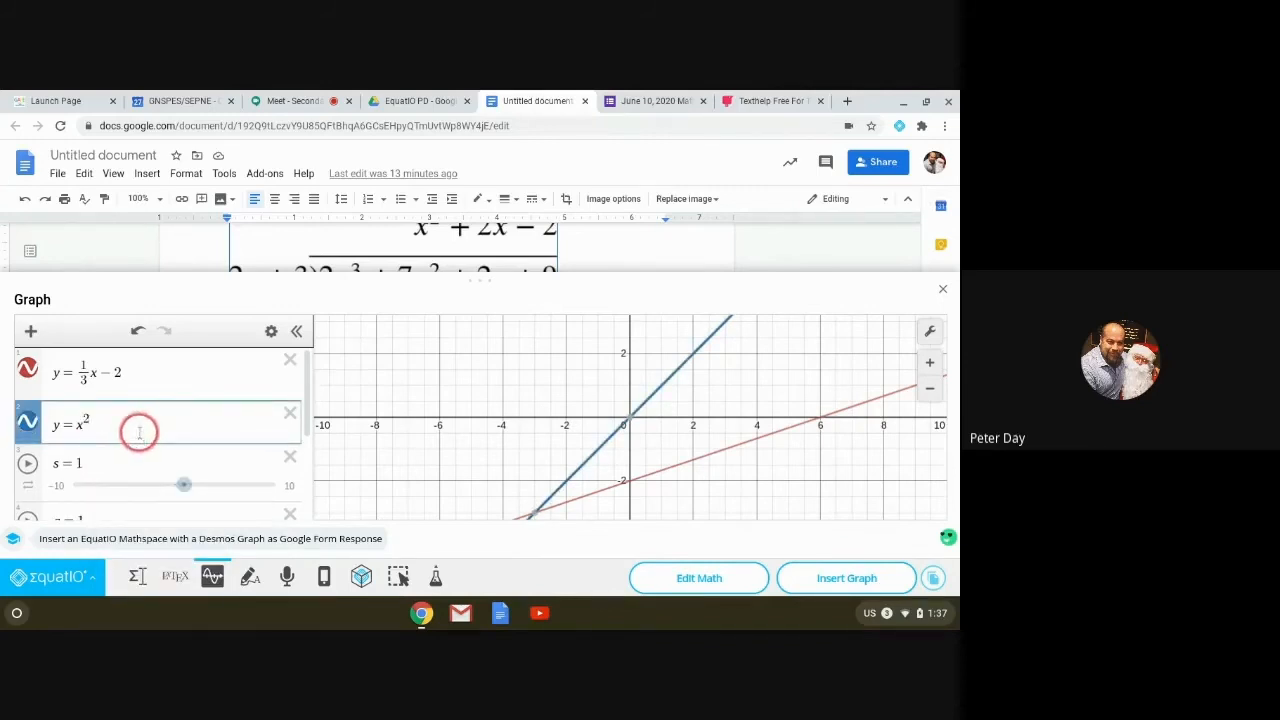
pyautogui.press('Return')
# Step: Delete the y = x² expression and the extra empty rows
pyautogui.scroll(1, 132, 426)
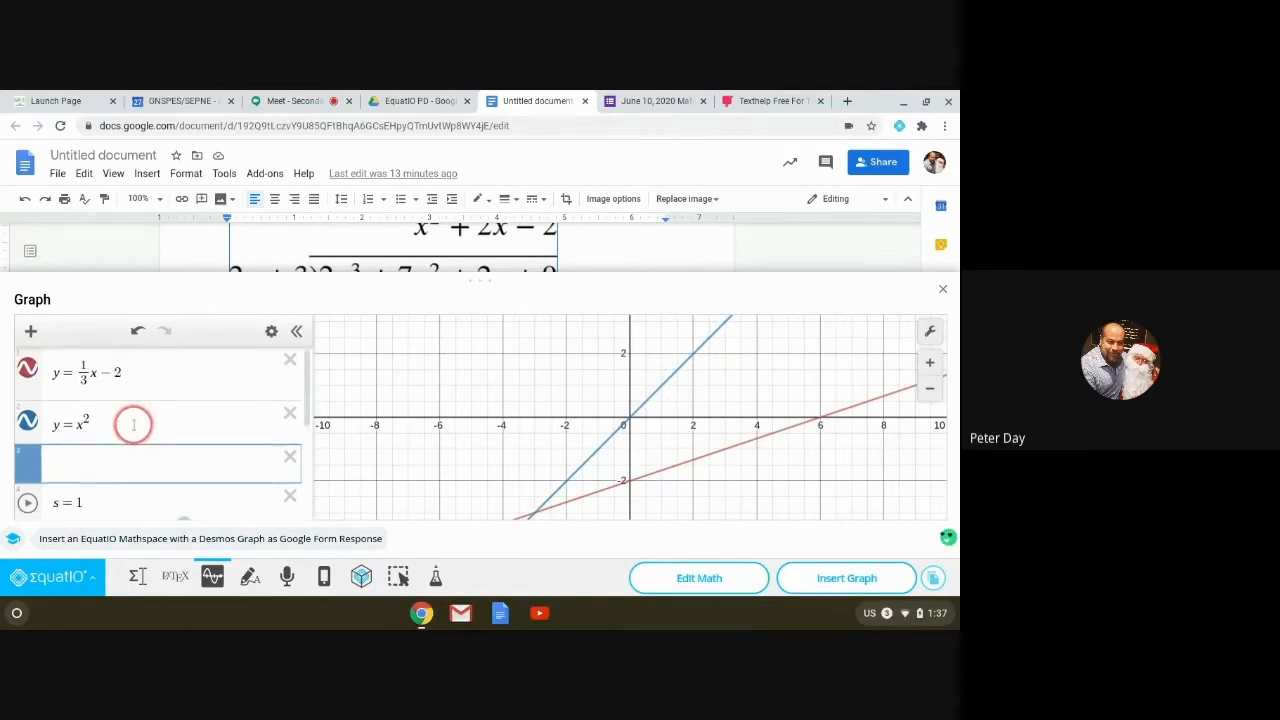
pyautogui.click(128, 426)
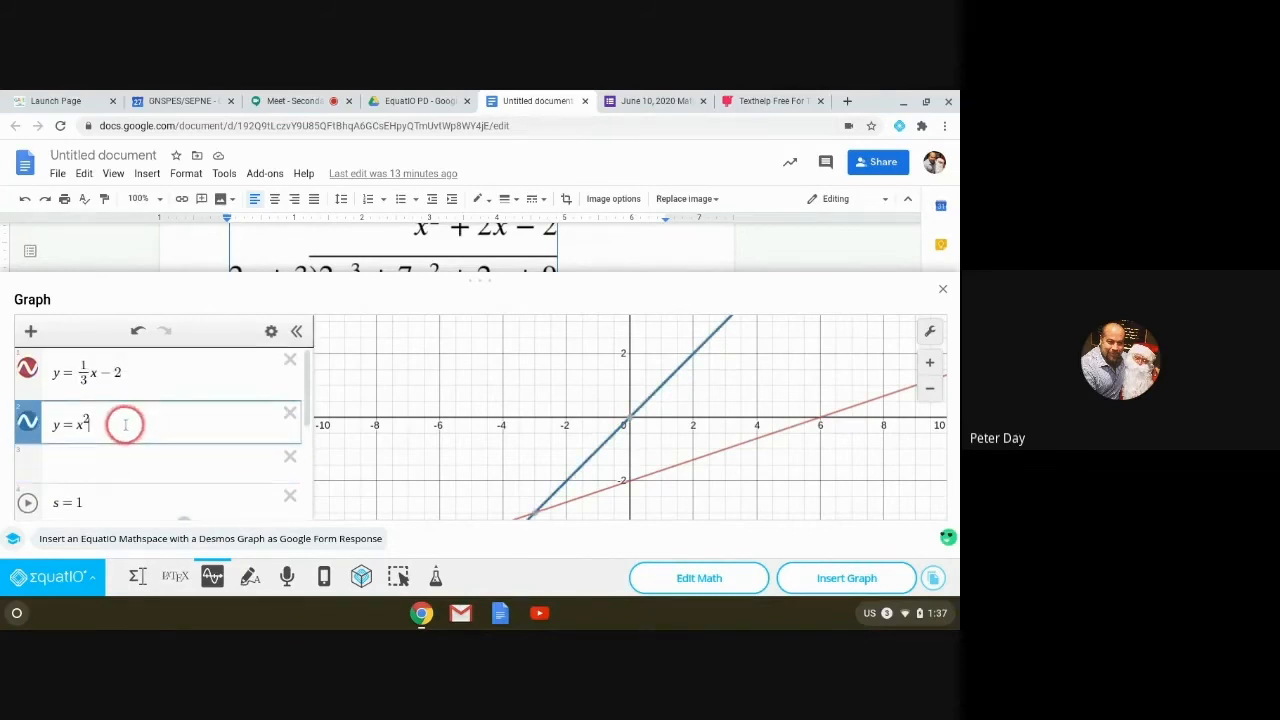
pyautogui.press('Return')
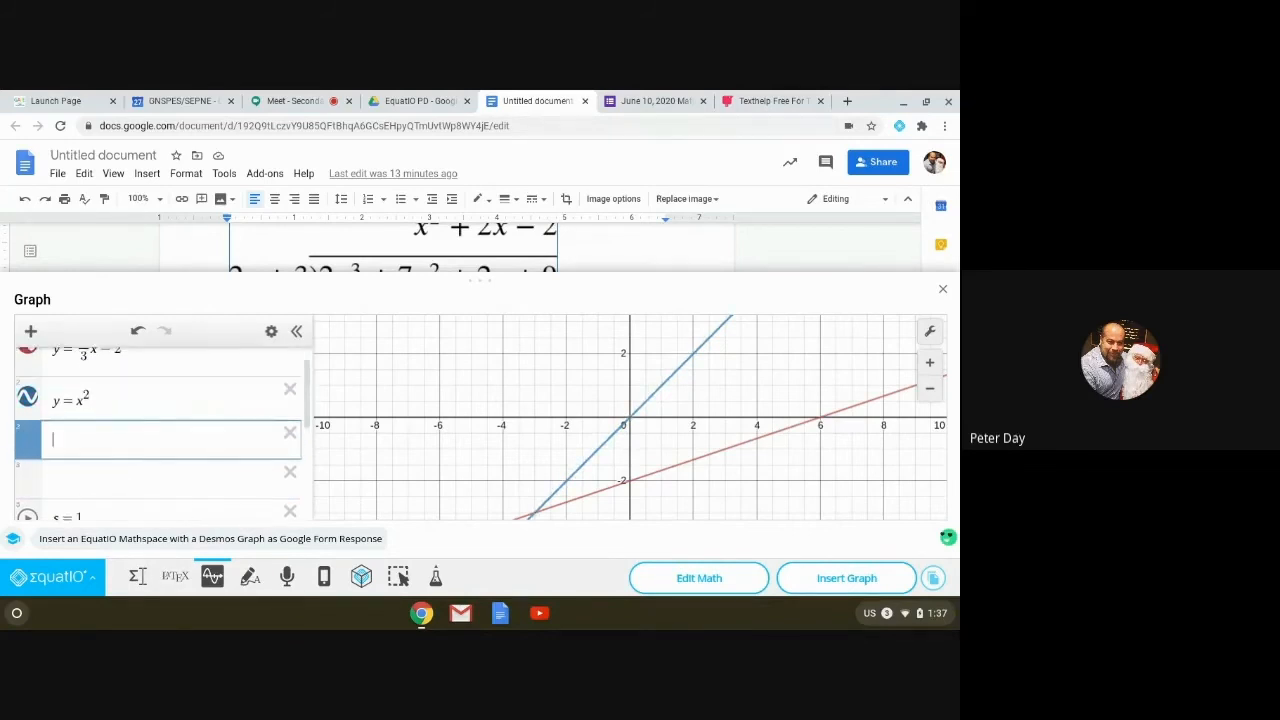
pyautogui.click(108, 397)
pyautogui.click(285, 409)
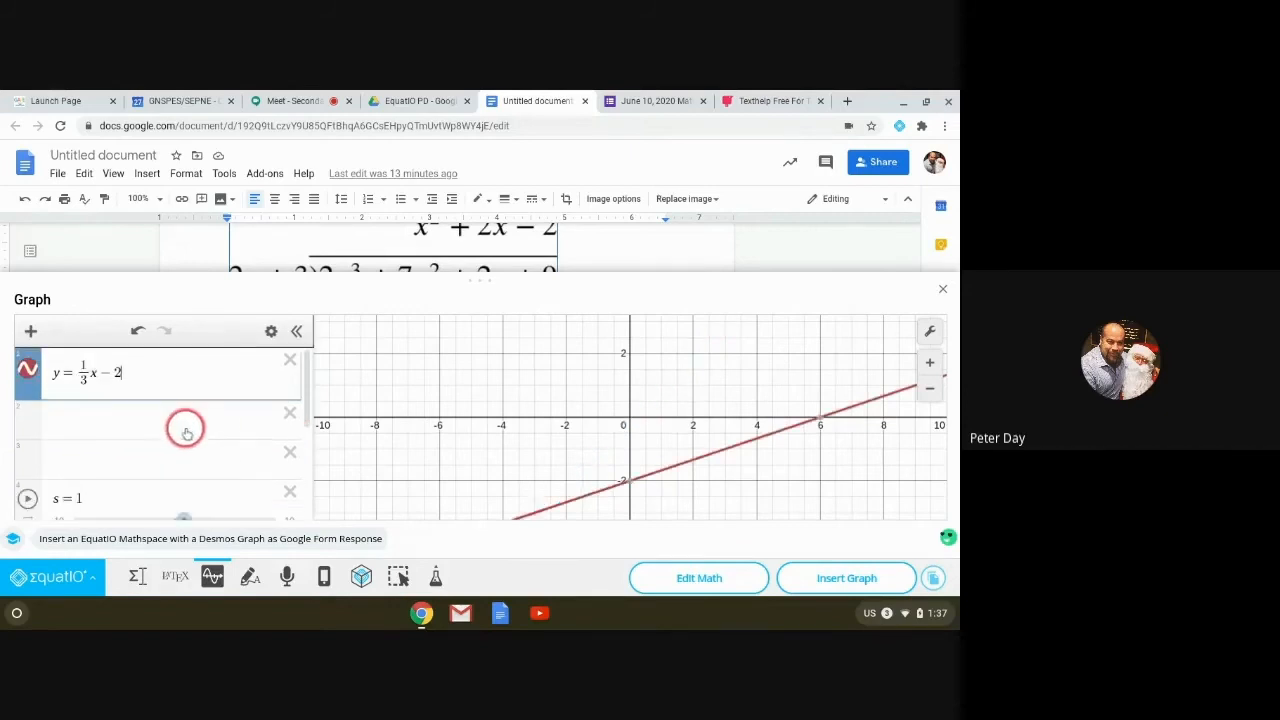
pyautogui.click(290, 413)
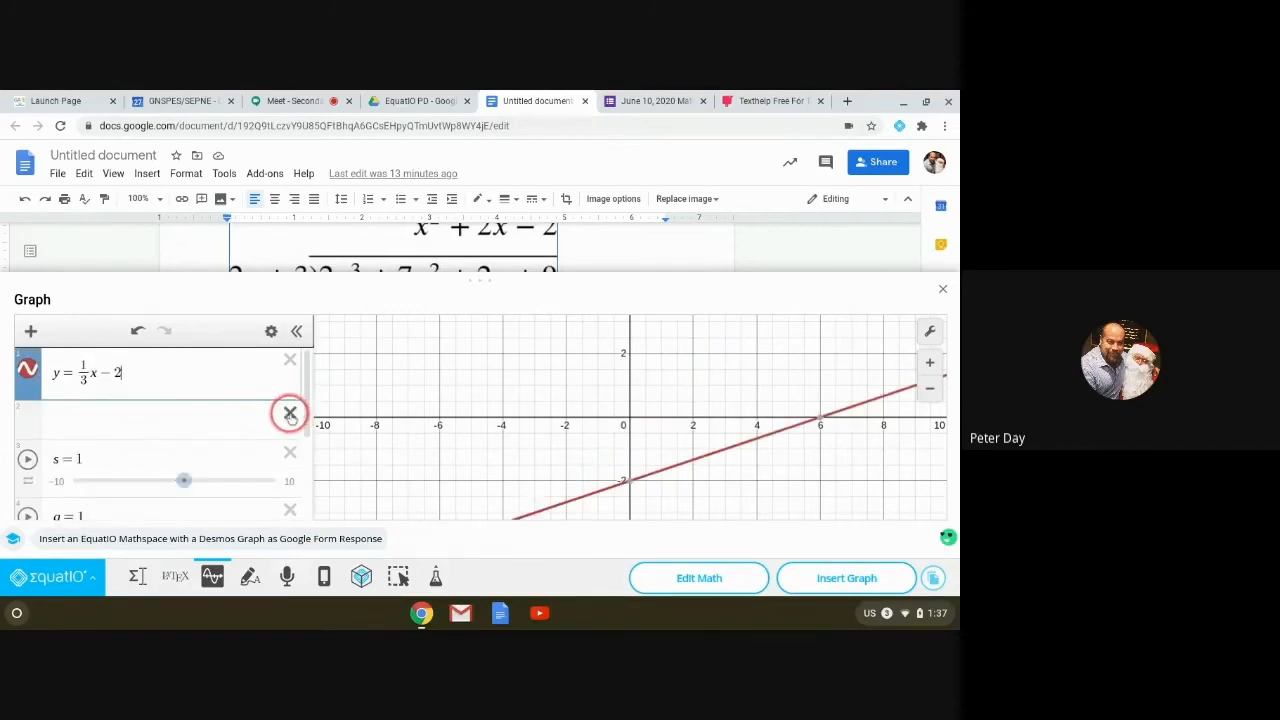
# Step: Re-enter y = x² in the second row, using sq and an exponent of 2
pyautogui.click(58, 427)
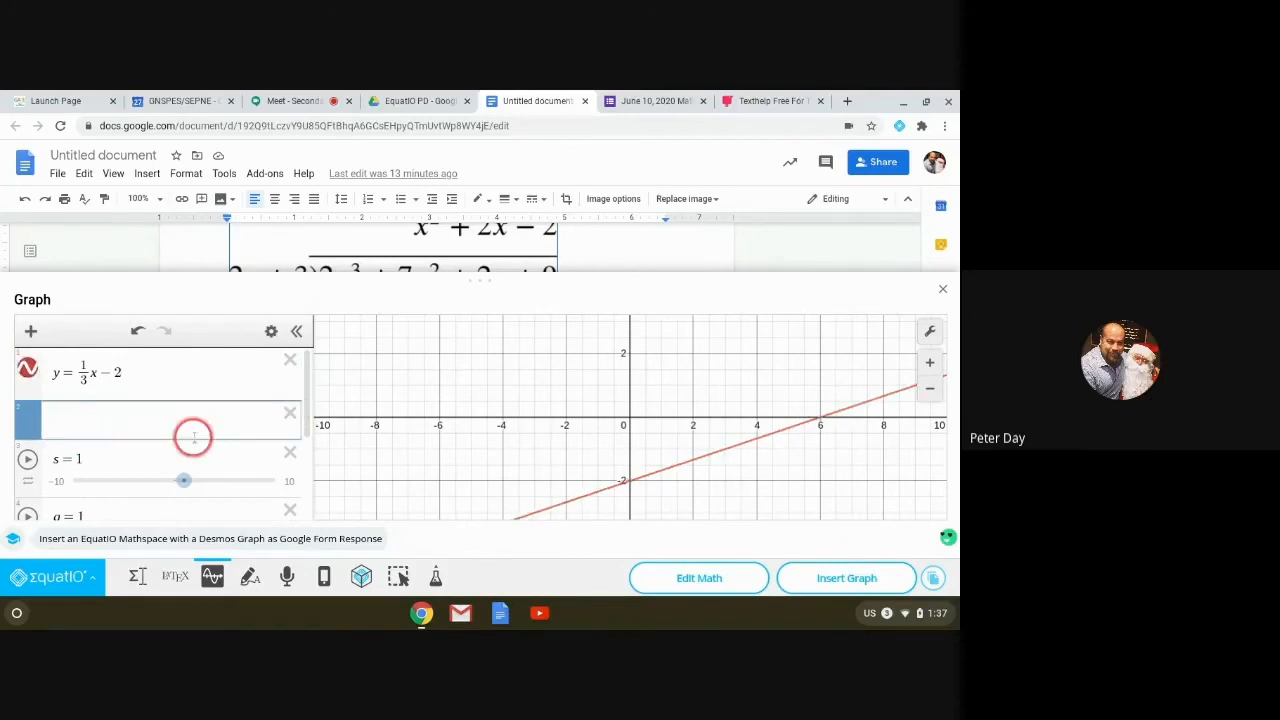
pyautogui.write('y = x')
pyautogui.write('2')
pyautogui.press('BackSpace')
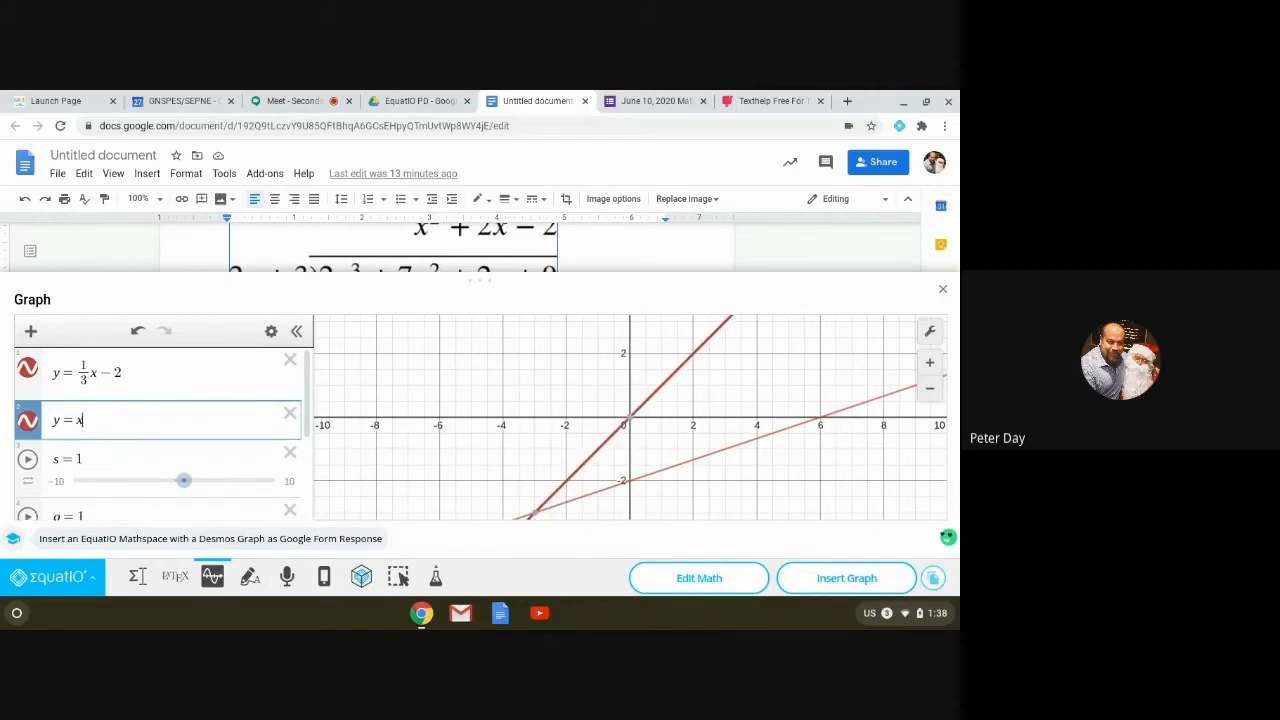
pyautogui.write('sq')
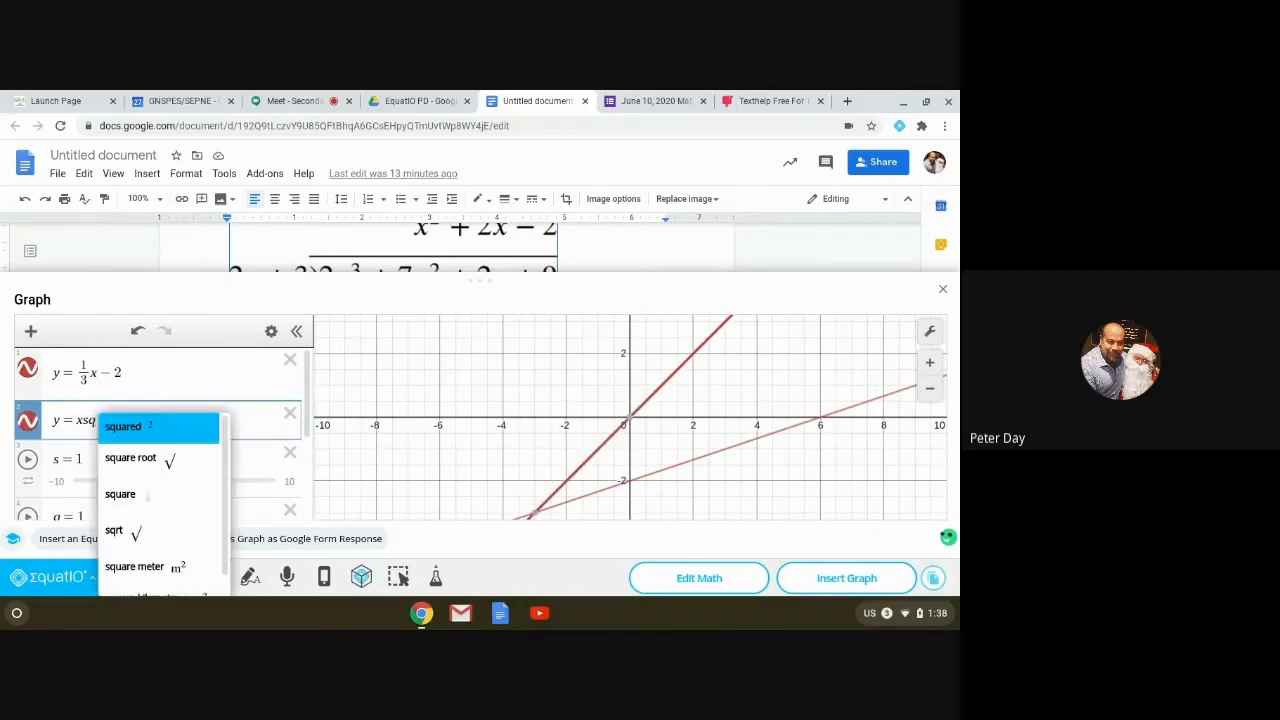
pyautogui.press('Return')
pyautogui.press('Return')
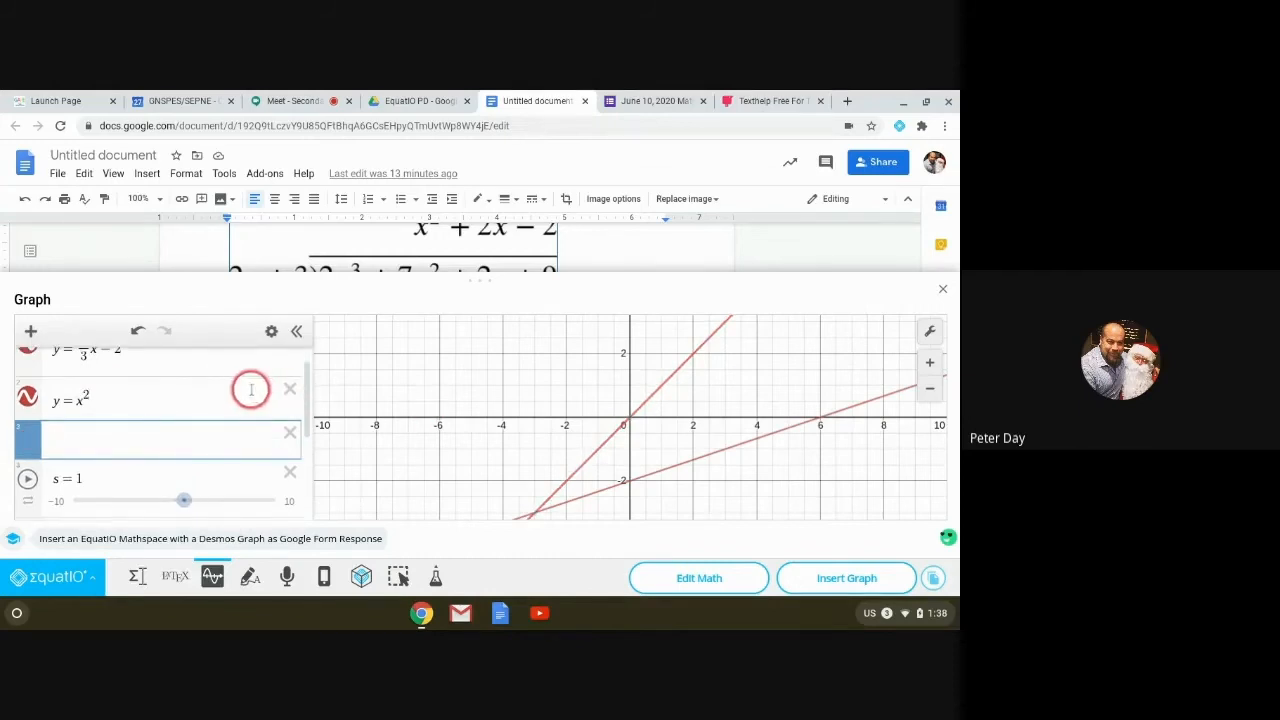
pyautogui.click(125, 403)
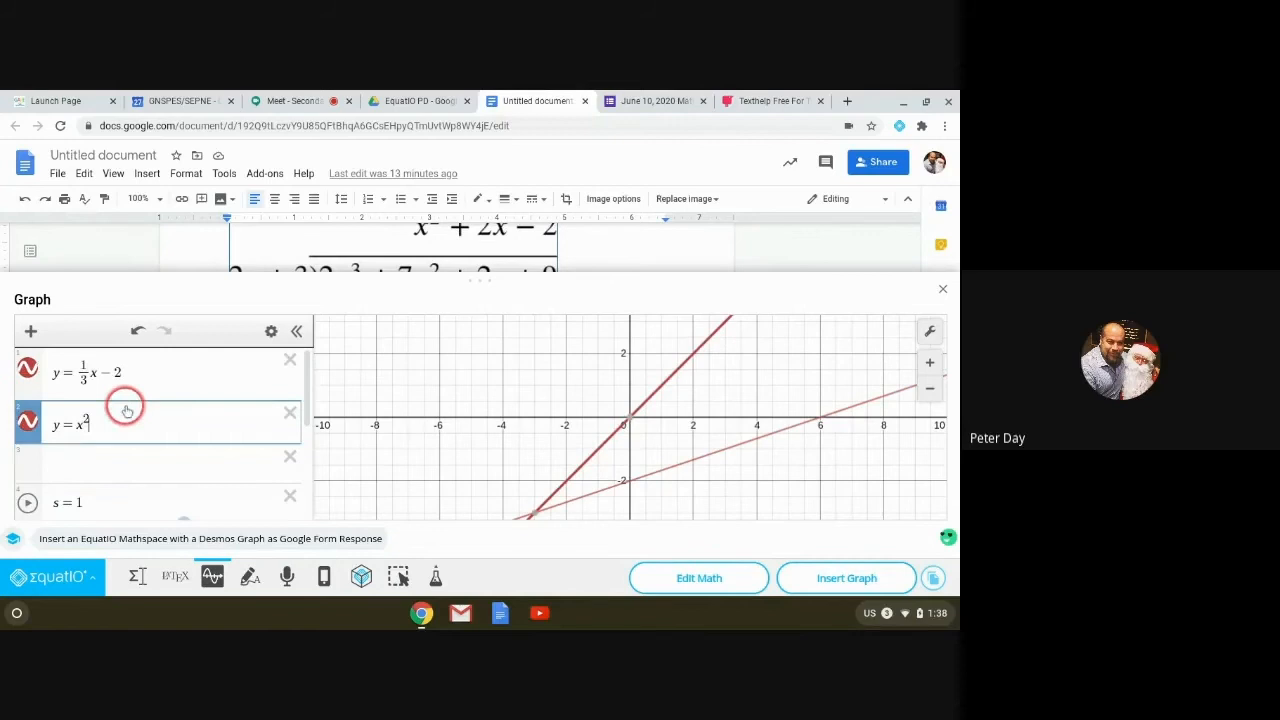
pyautogui.write('2')
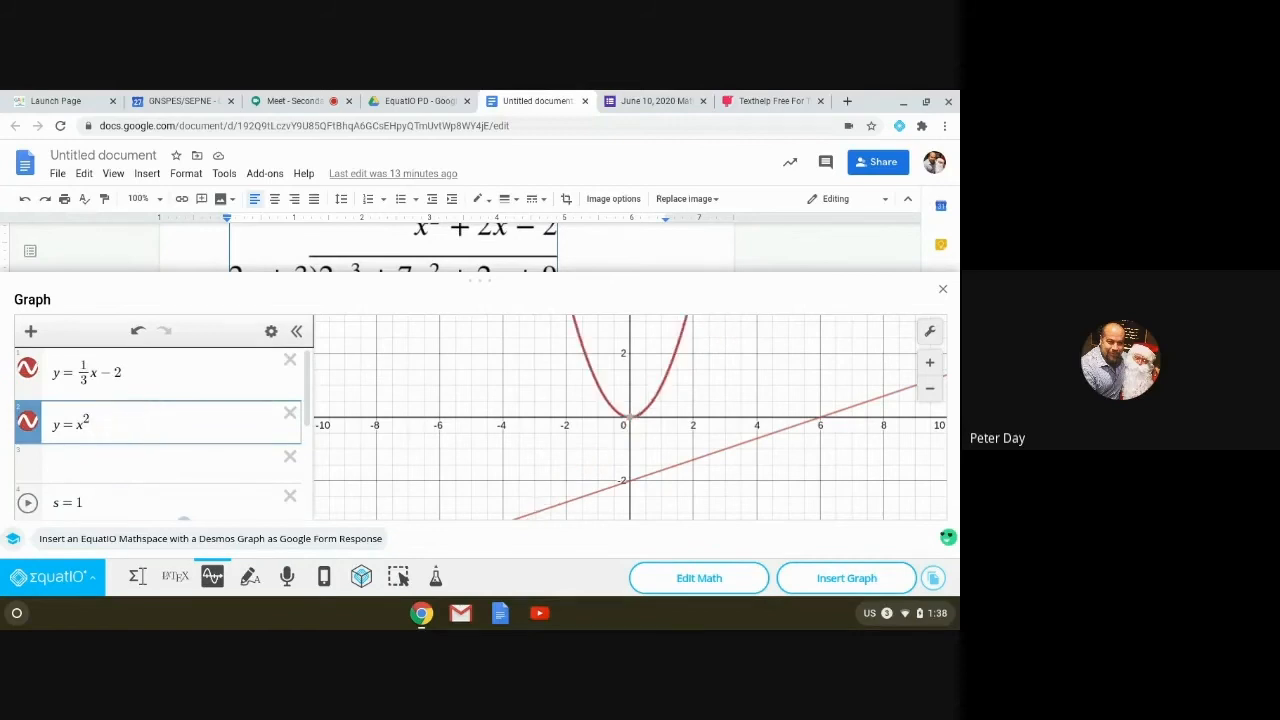
pyautogui.click(115, 440)
# Step: Show the y = x² parabola again and recolour it blue in the expression list's edit mode
pyautogui.click(28, 422)
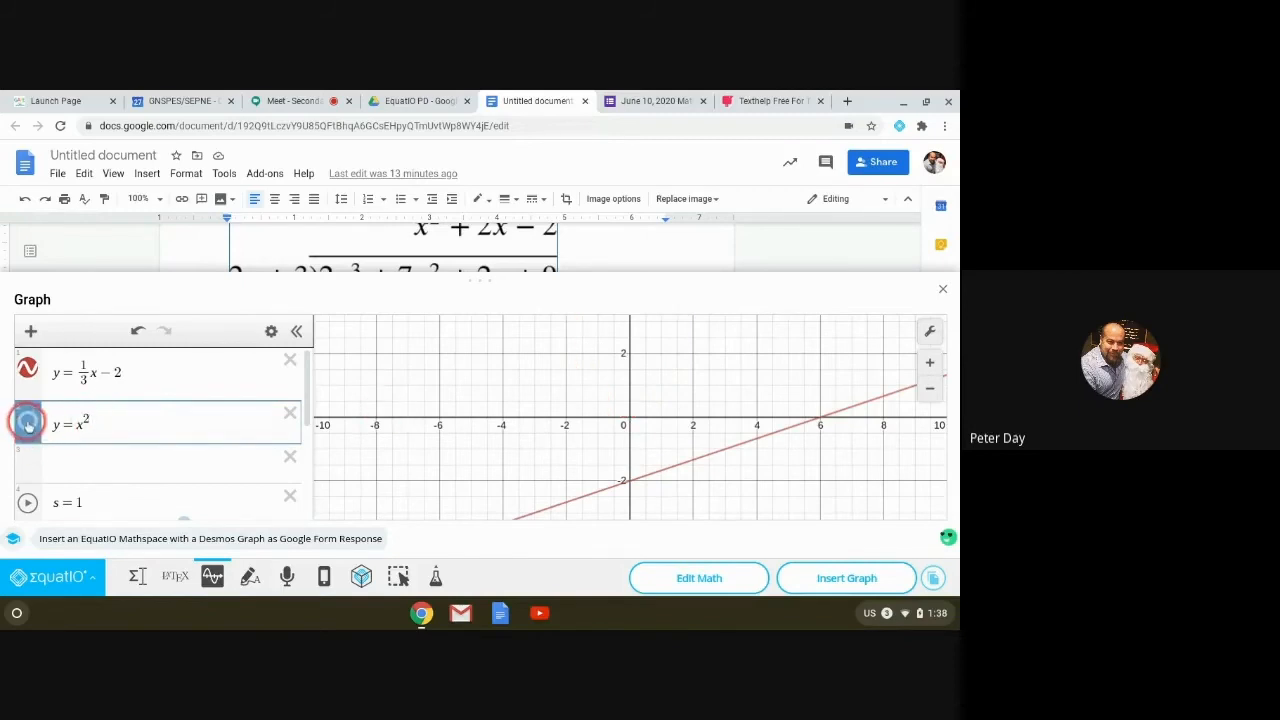
pyautogui.click(28, 422)
pyautogui.click(270, 331)
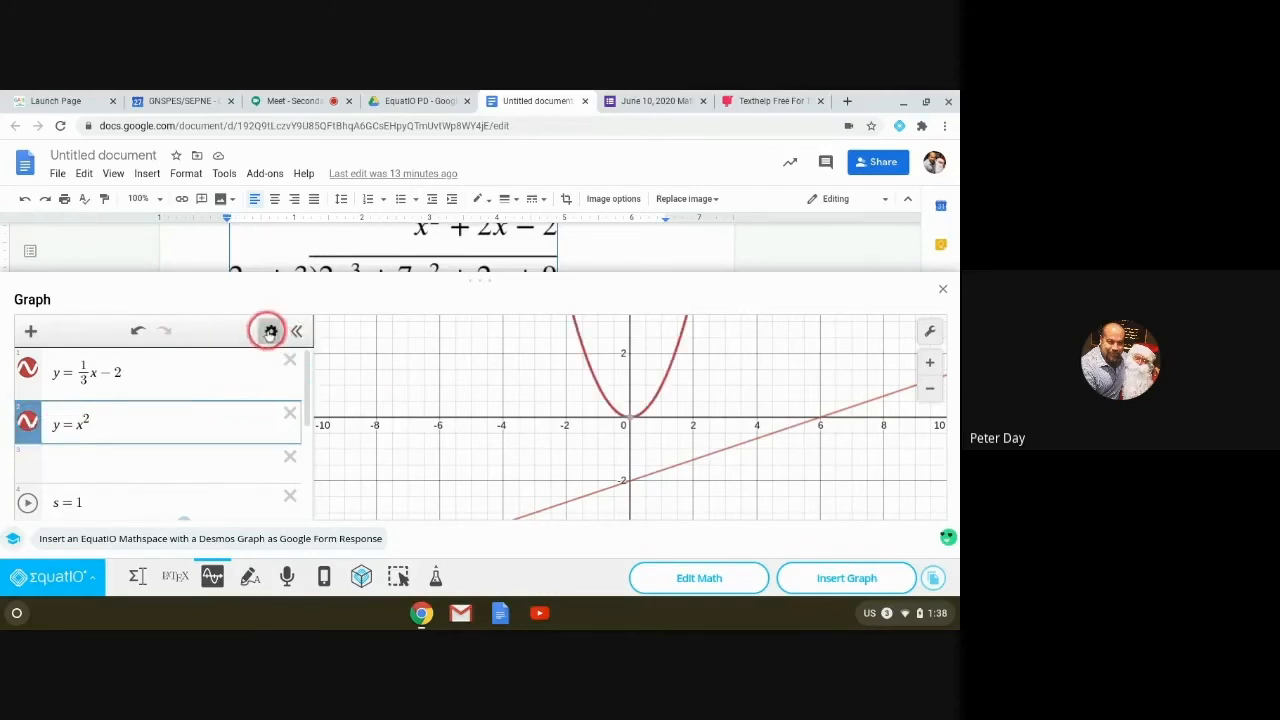
pyautogui.click(27, 420)
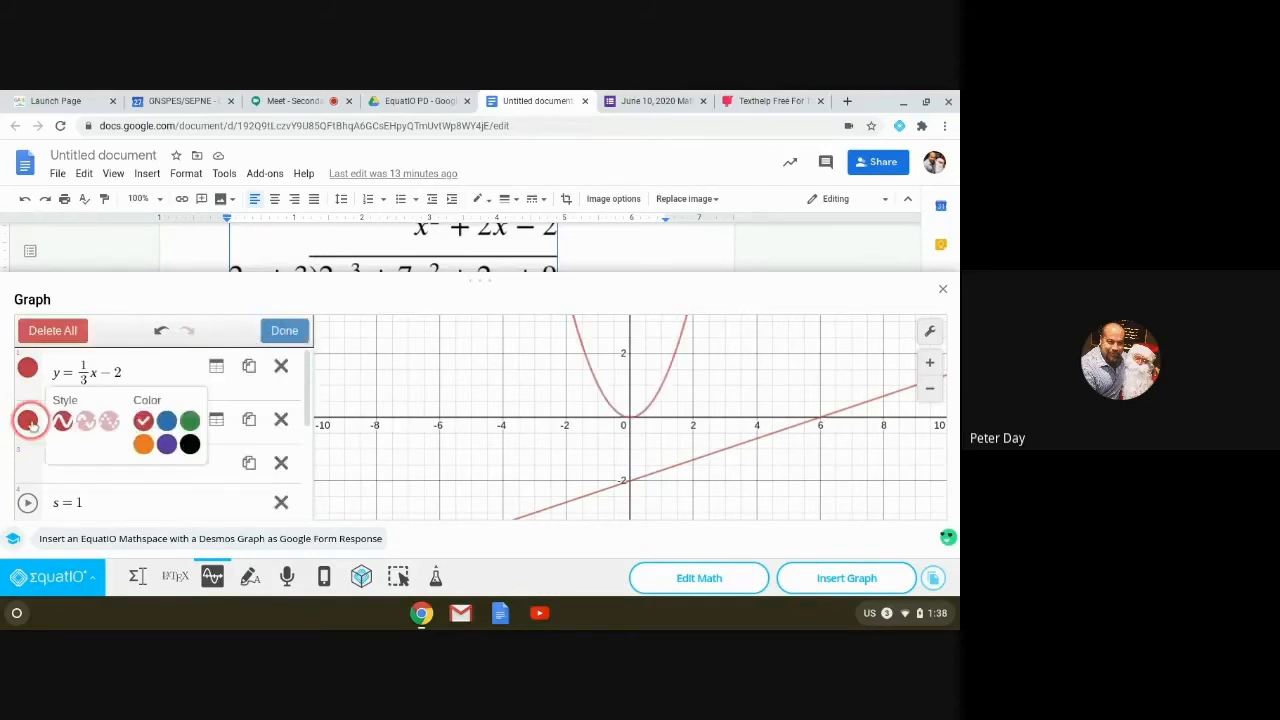
pyautogui.click(288, 331)
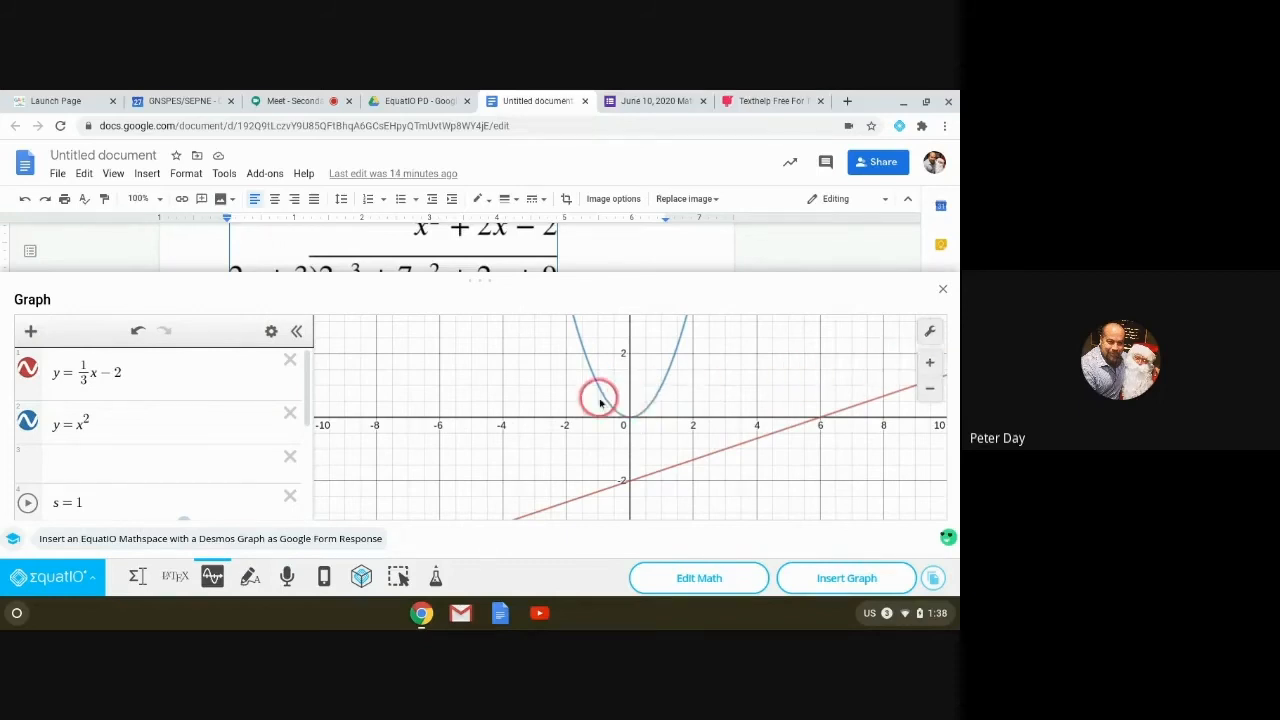
# Step: Make the graph panel taller and open the Graph Settings
pyautogui.scroll(4, 618, 400)
pyautogui.scroll(-2, 620, 402)
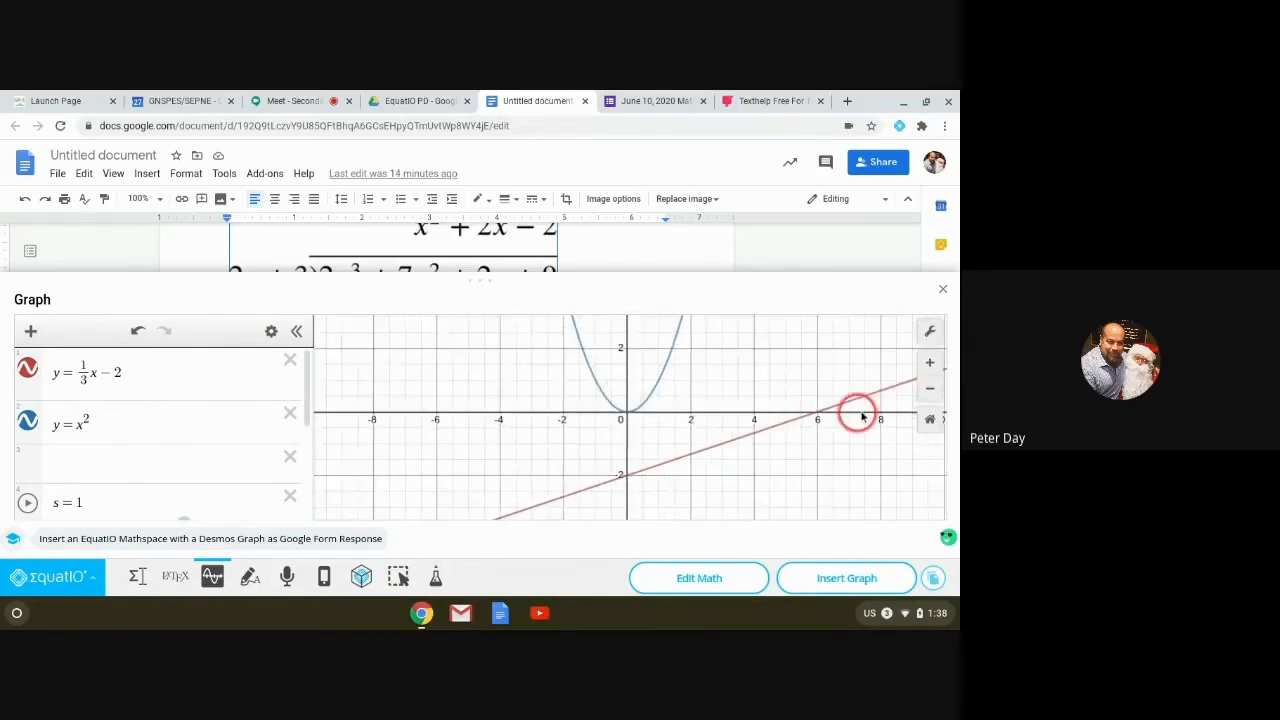
pyautogui.click(928, 329)
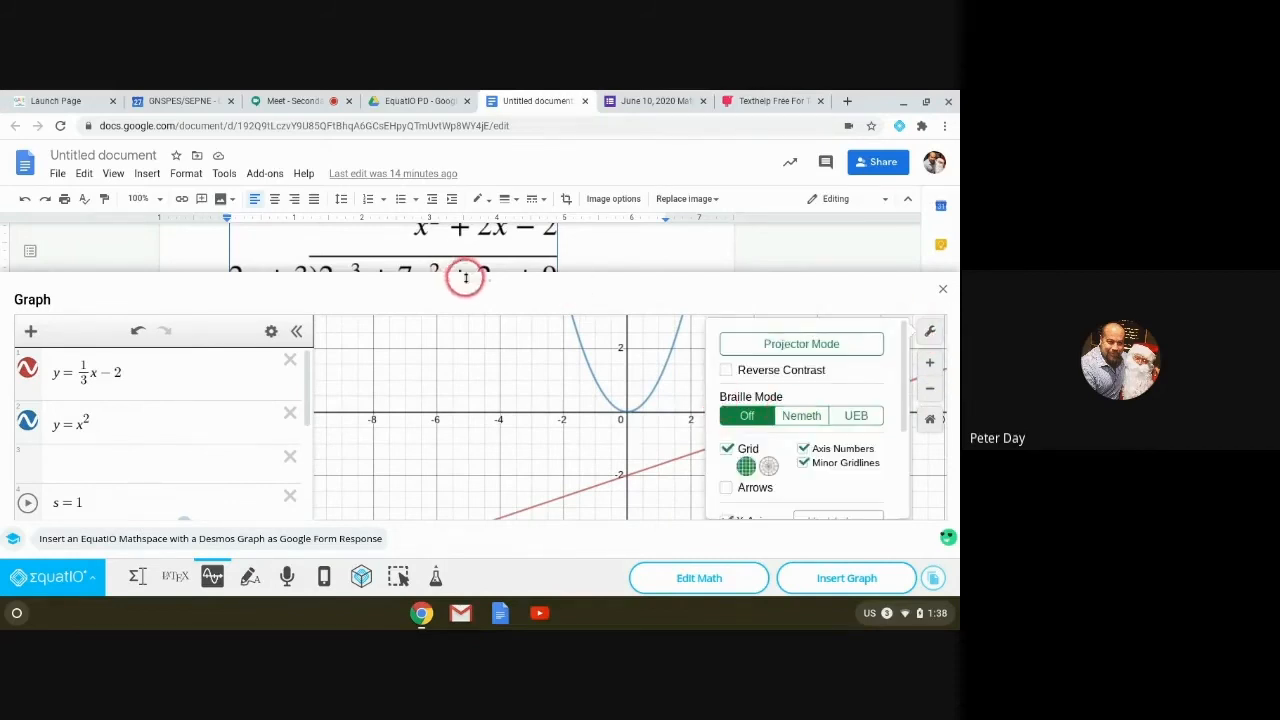
pyautogui.moveTo(474, 277); pyautogui.dragTo(471, 160)
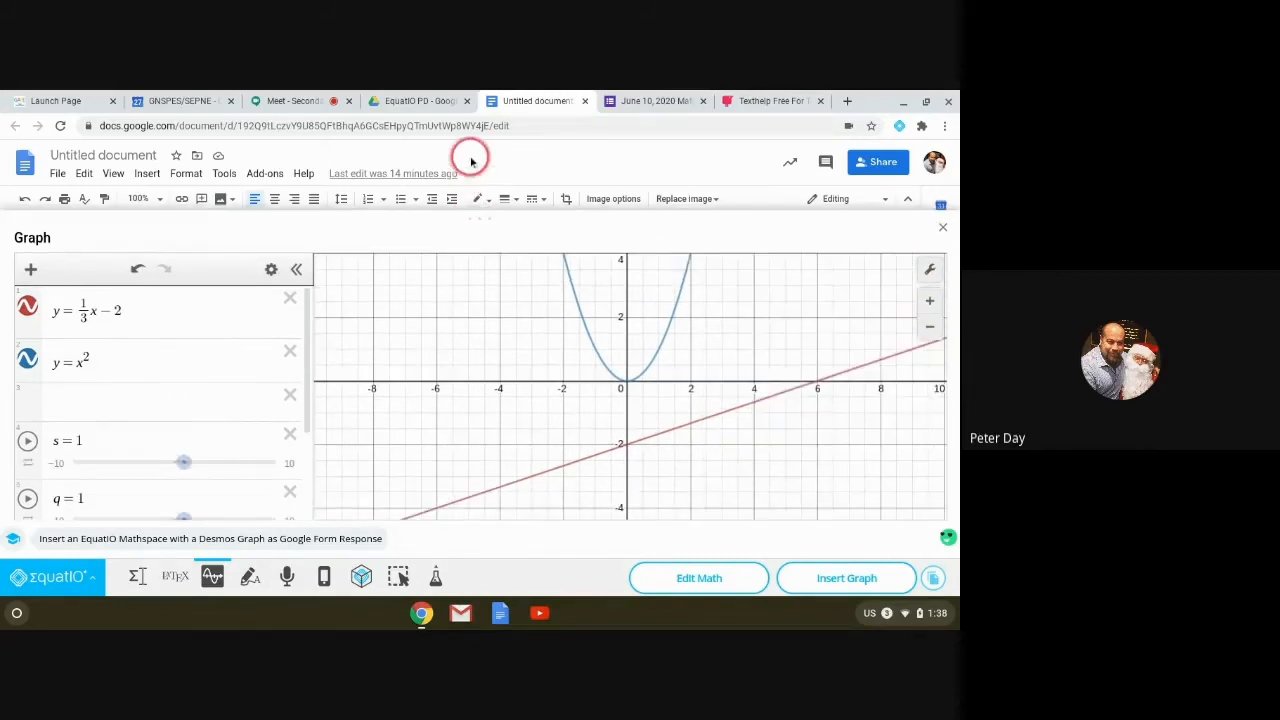
pyautogui.click(929, 269)
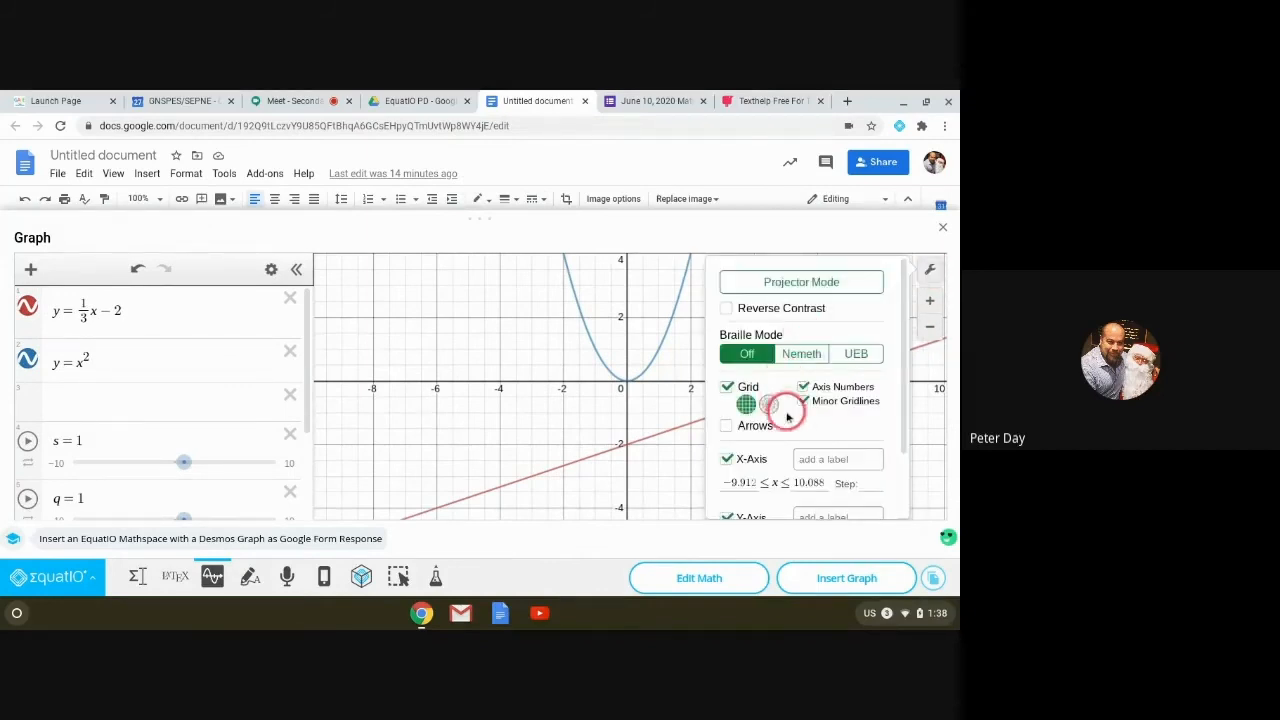
pyautogui.scroll(-1, 800, 415)
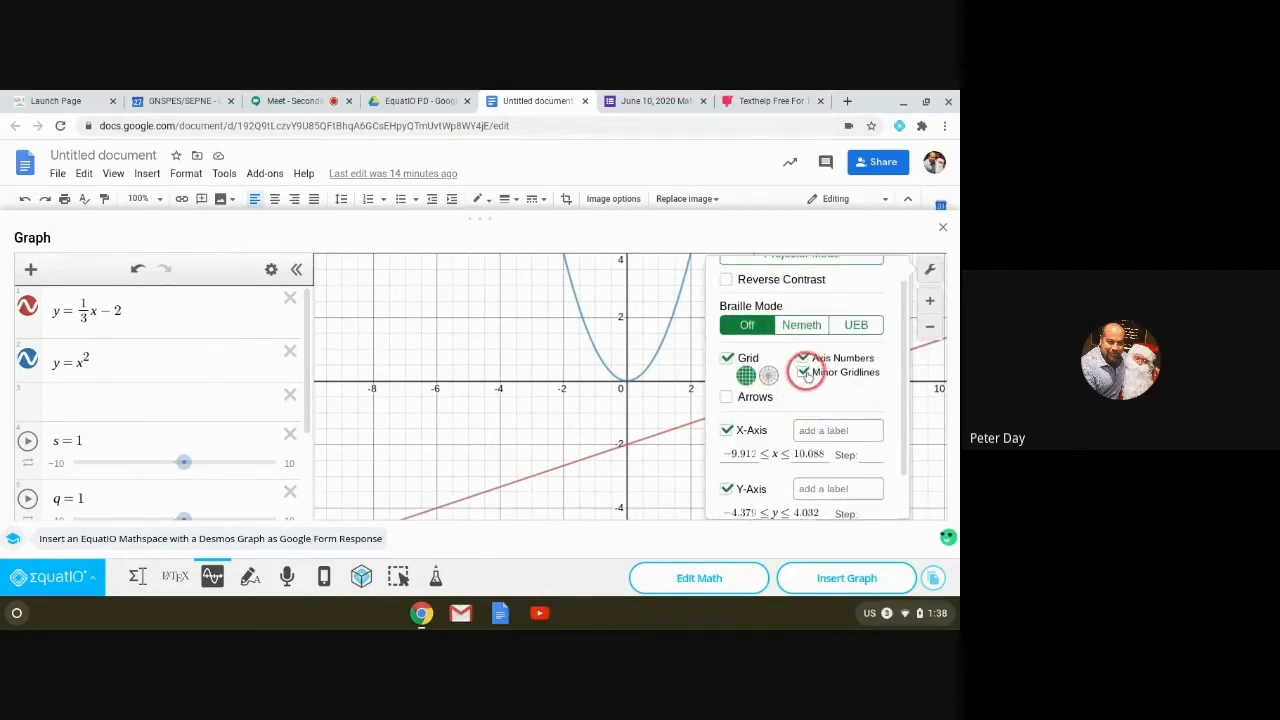
pyautogui.scroll(-1, 793, 414)
pyautogui.scroll(-1, 794, 418)
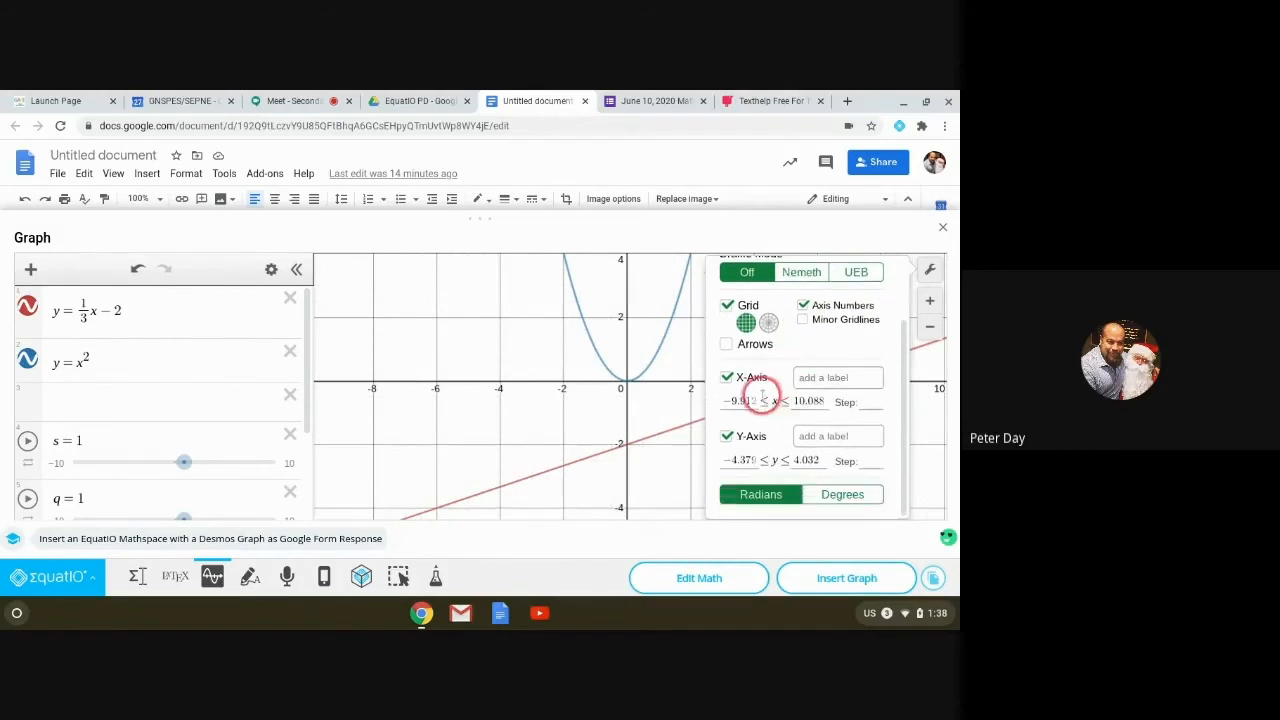
# Step: Set X and Y bounds to −5 to 5 with step 1, apply Zoom Square, and close settings
pyautogui.doubleClick(748, 401)
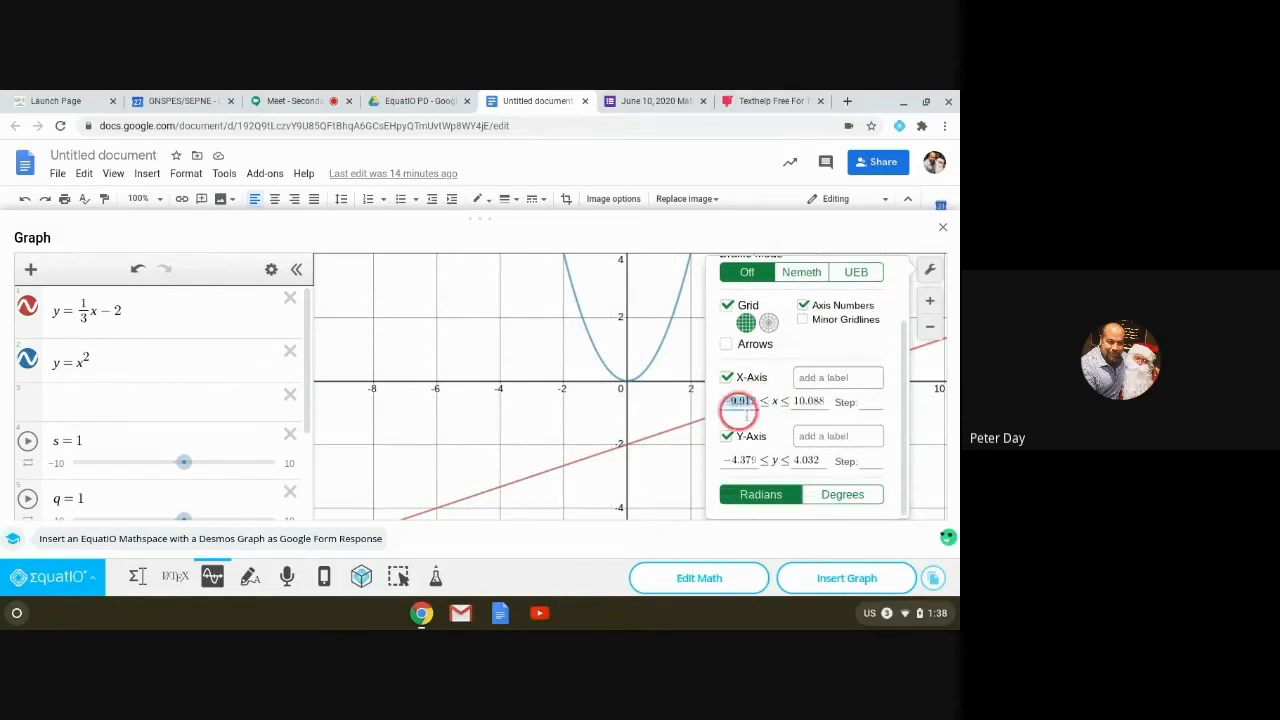
pyautogui.write('-5')
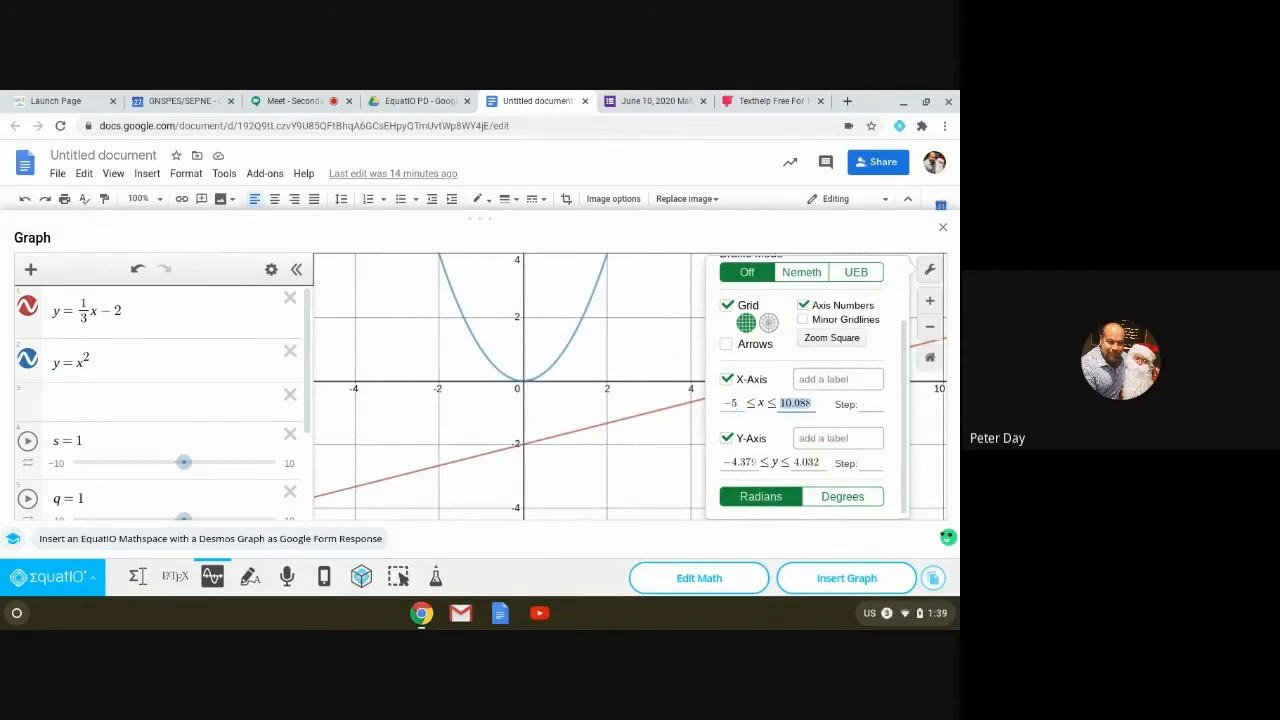
pyautogui.write('5')
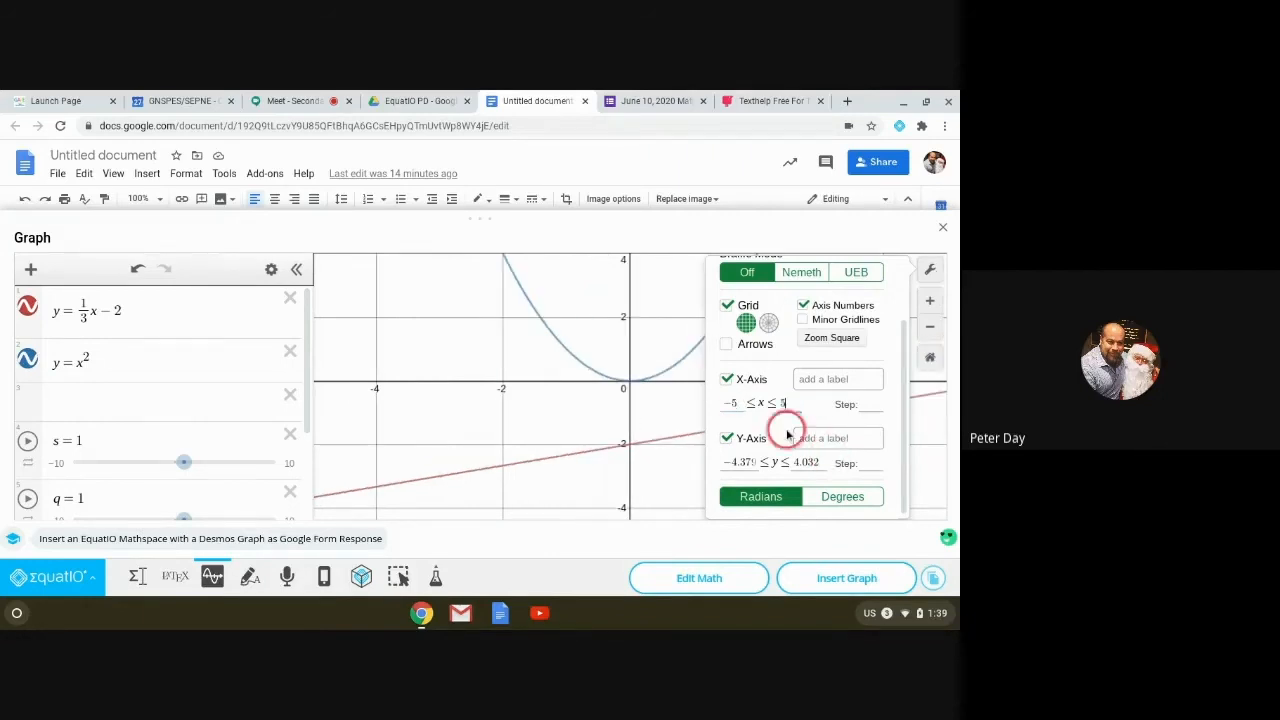
pyautogui.click(868, 404)
pyautogui.write('1')
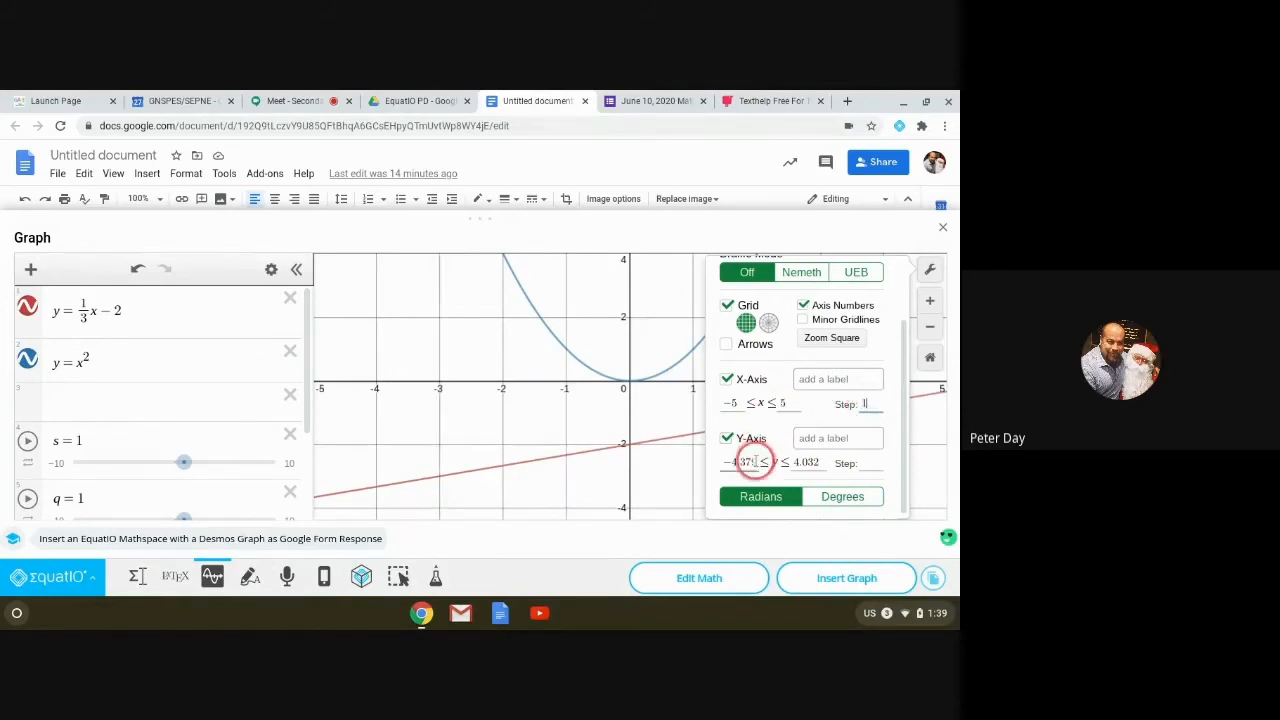
pyautogui.moveTo(755, 461); pyautogui.dragTo(697, 449)
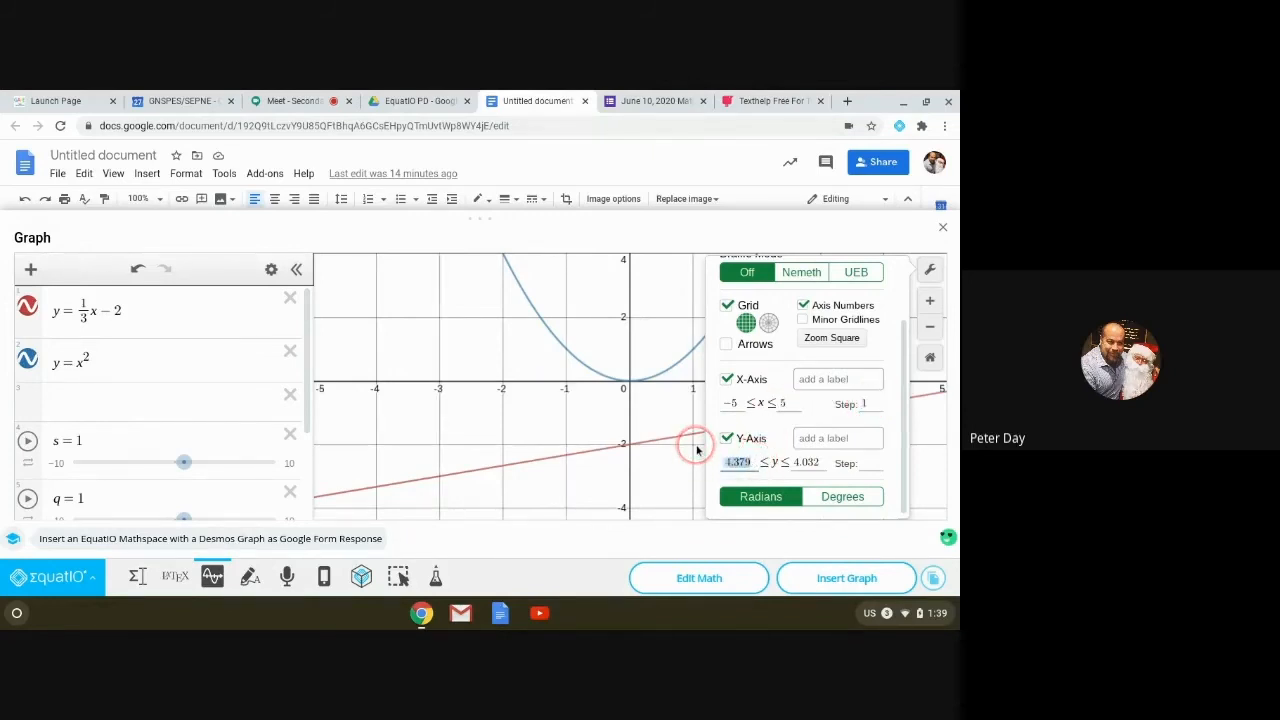
pyautogui.write('-5')
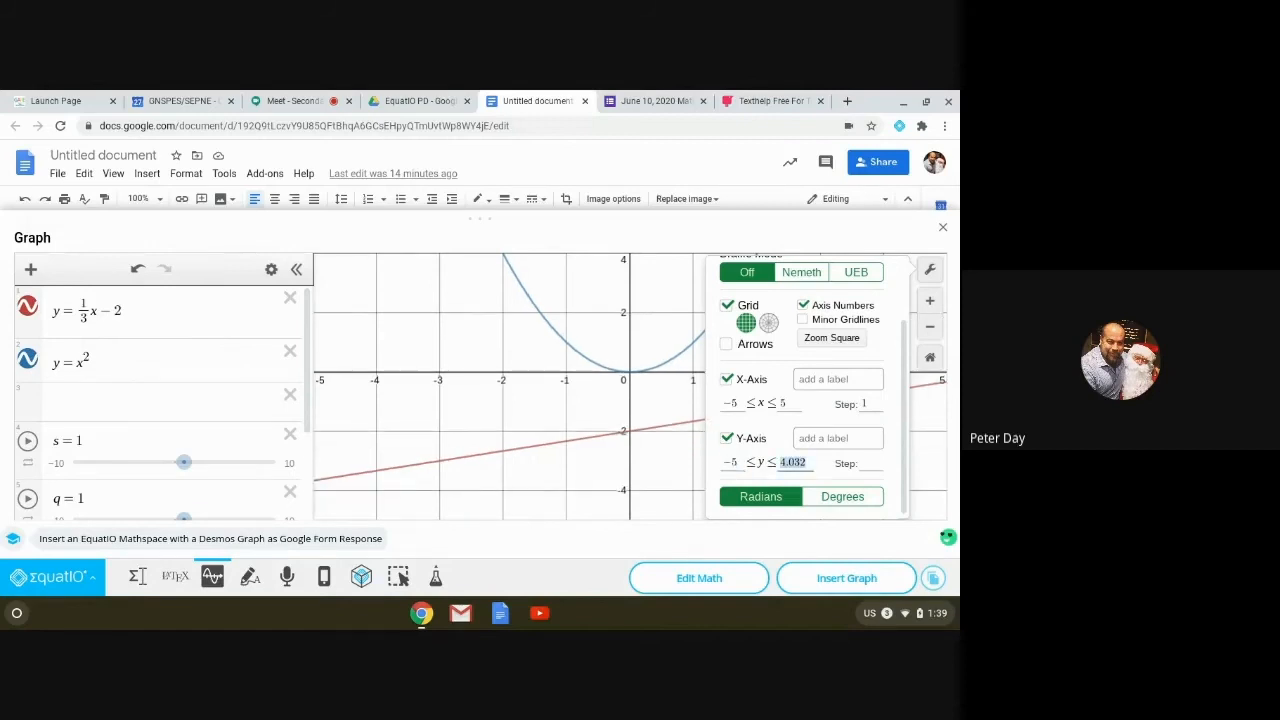
pyautogui.write('5')
pyautogui.click(866, 463)
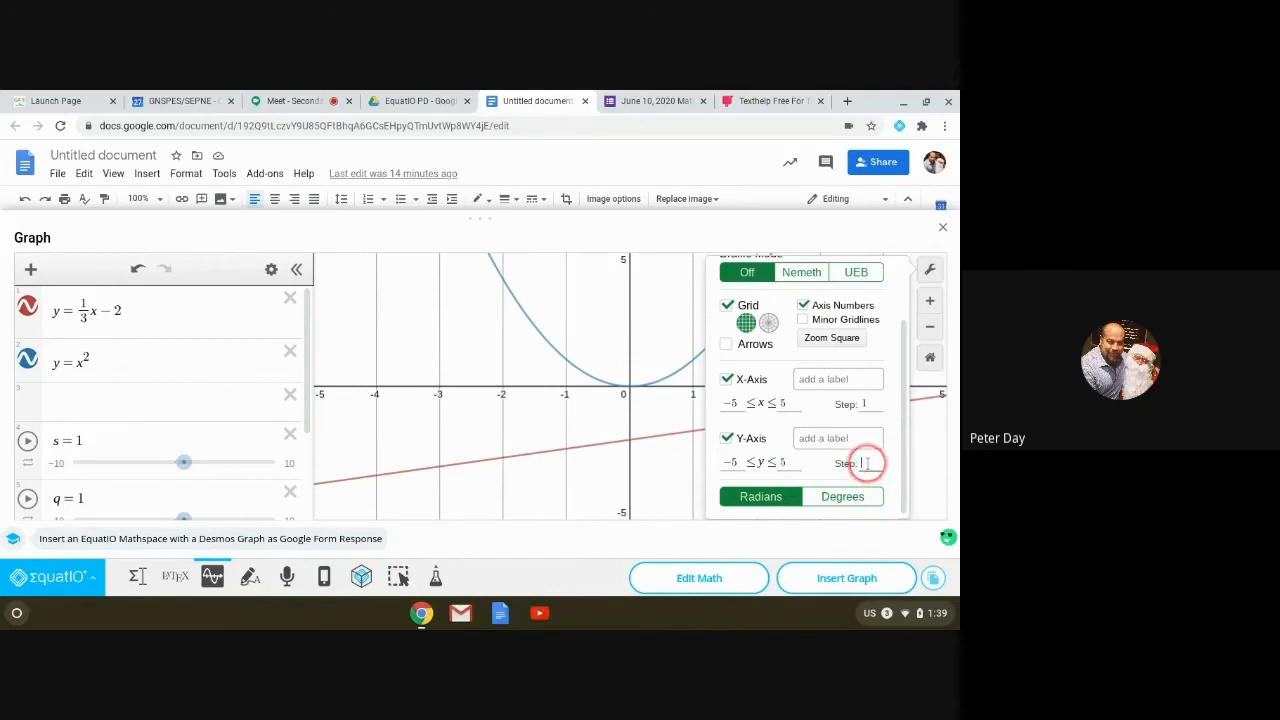
pyautogui.write('1')
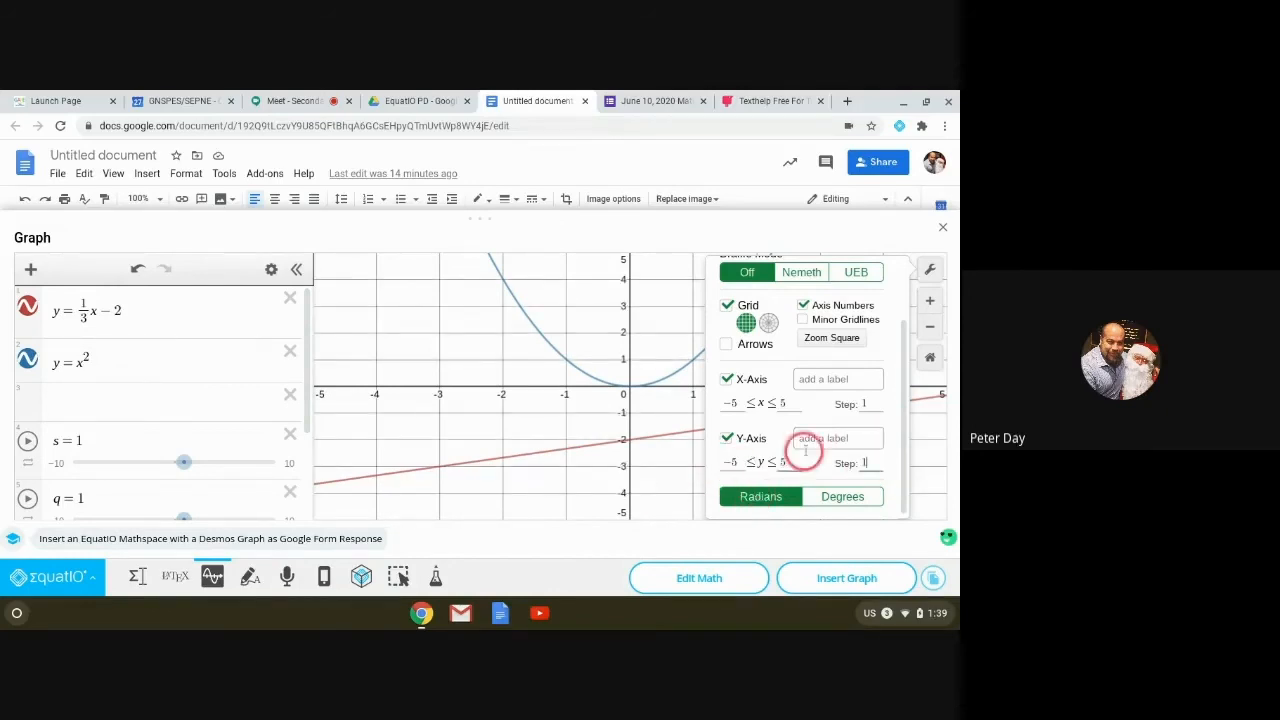
pyautogui.click(831, 338)
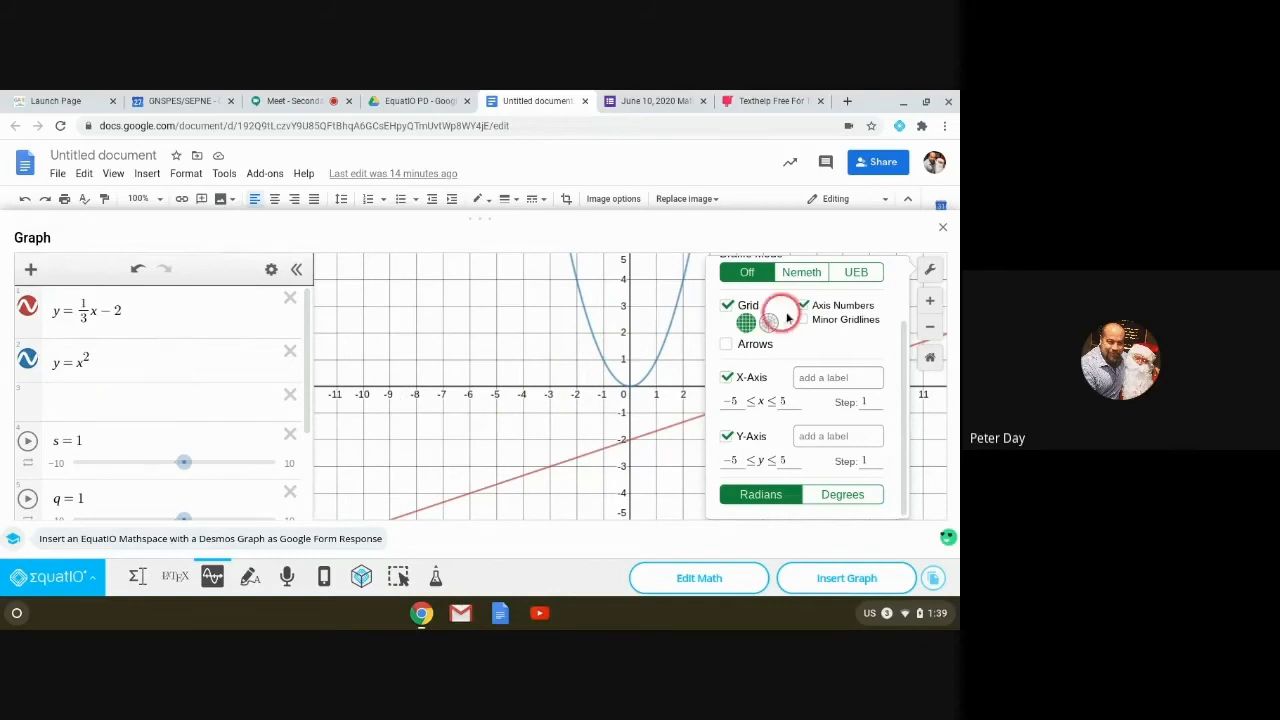
pyautogui.click(926, 270)
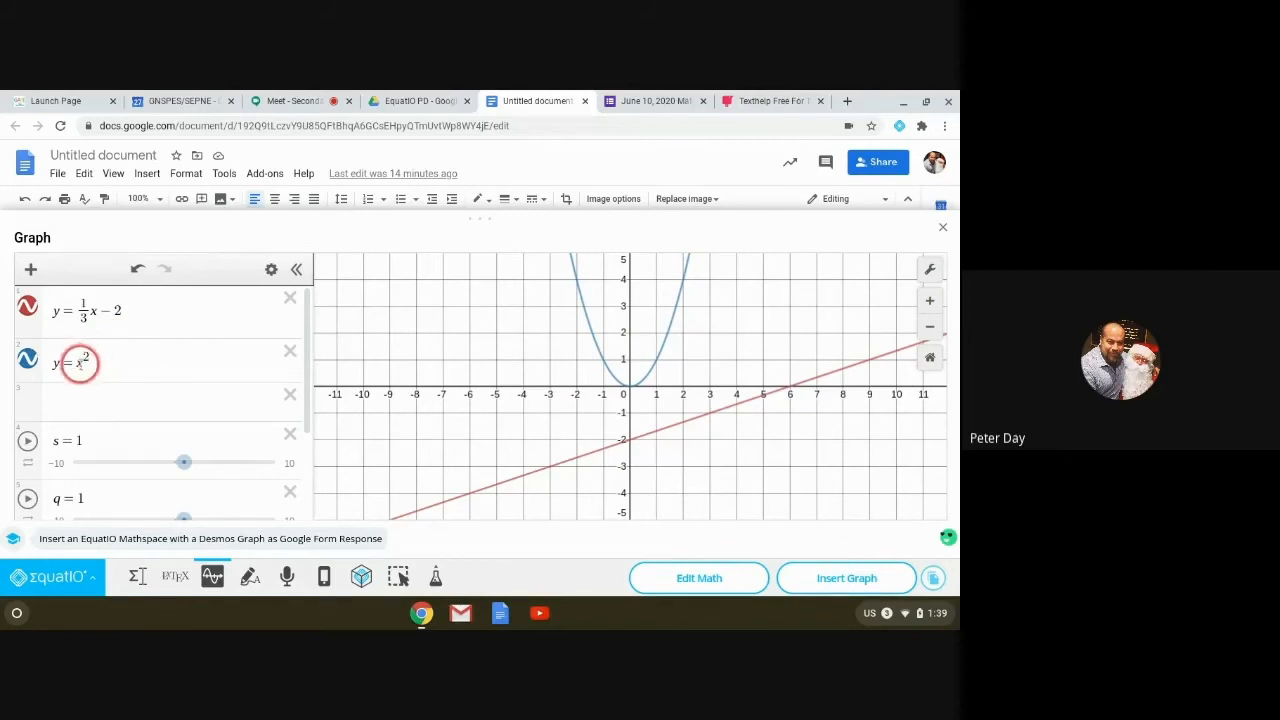
# Step: Change the second expression from y = x² to y = s²
pyautogui.click(77, 363)
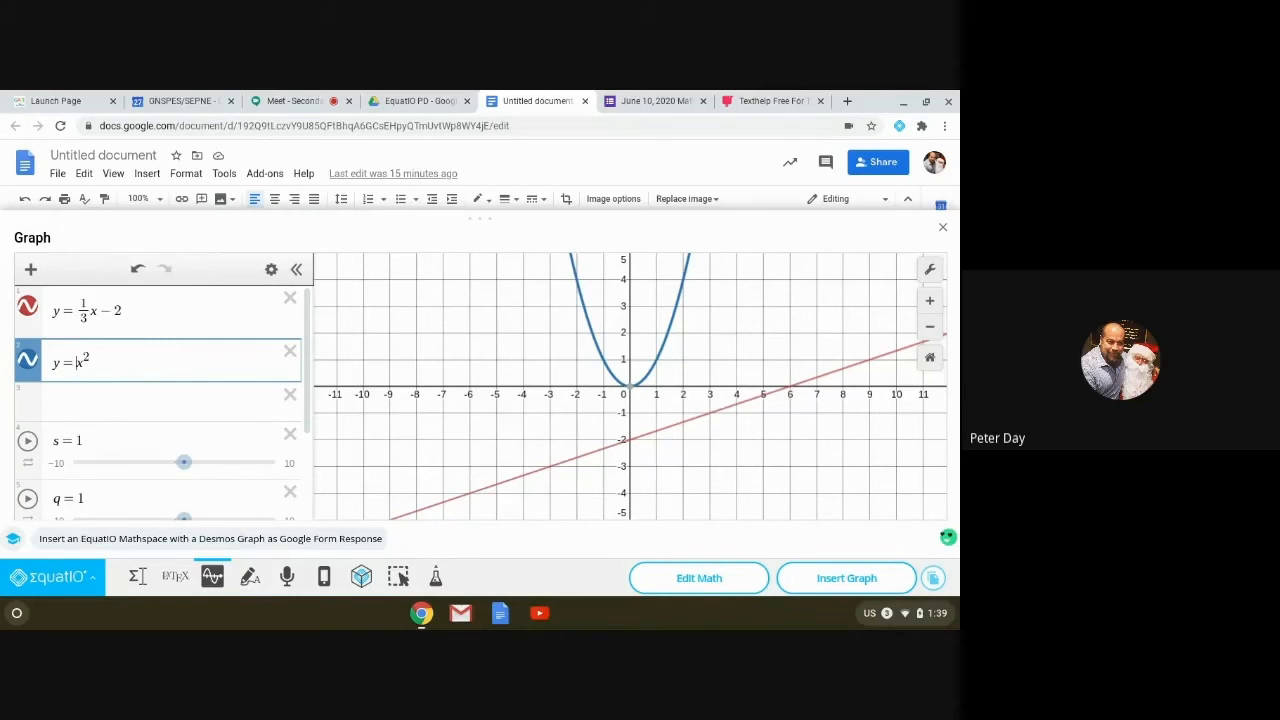
pyautogui.press('BackSpace')
pyautogui.write('s')
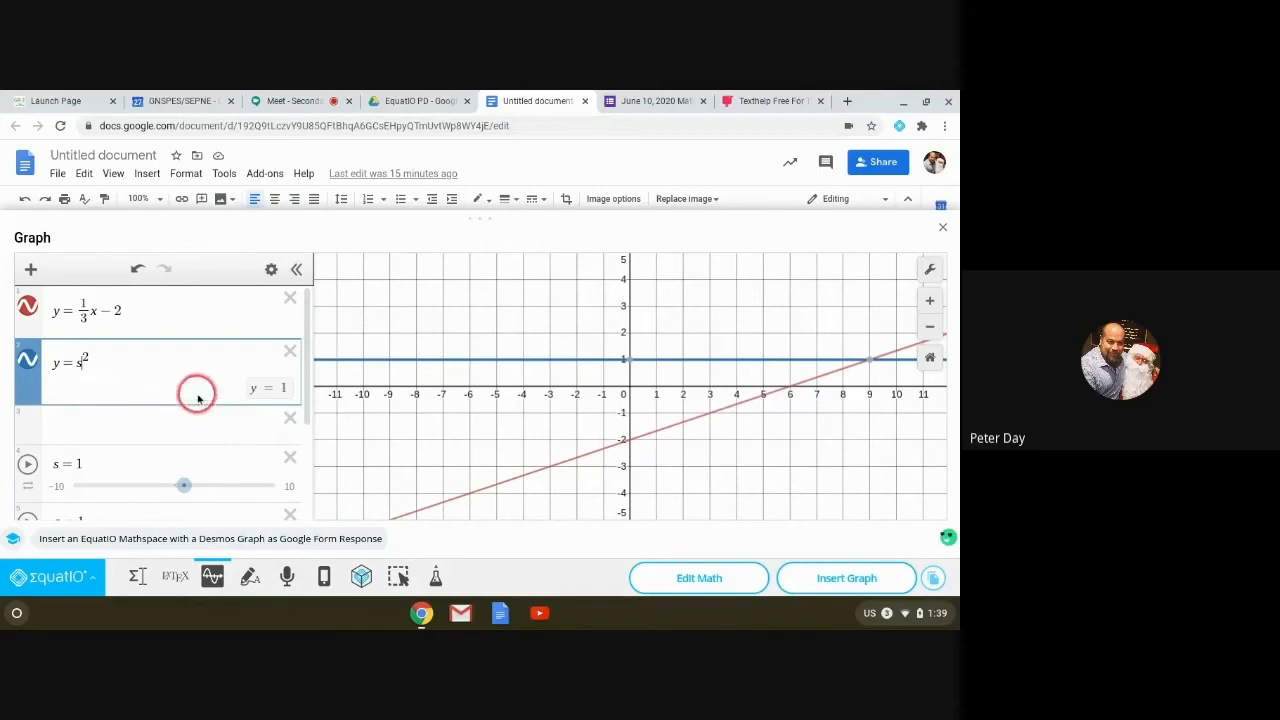
pyautogui.click(134, 420)
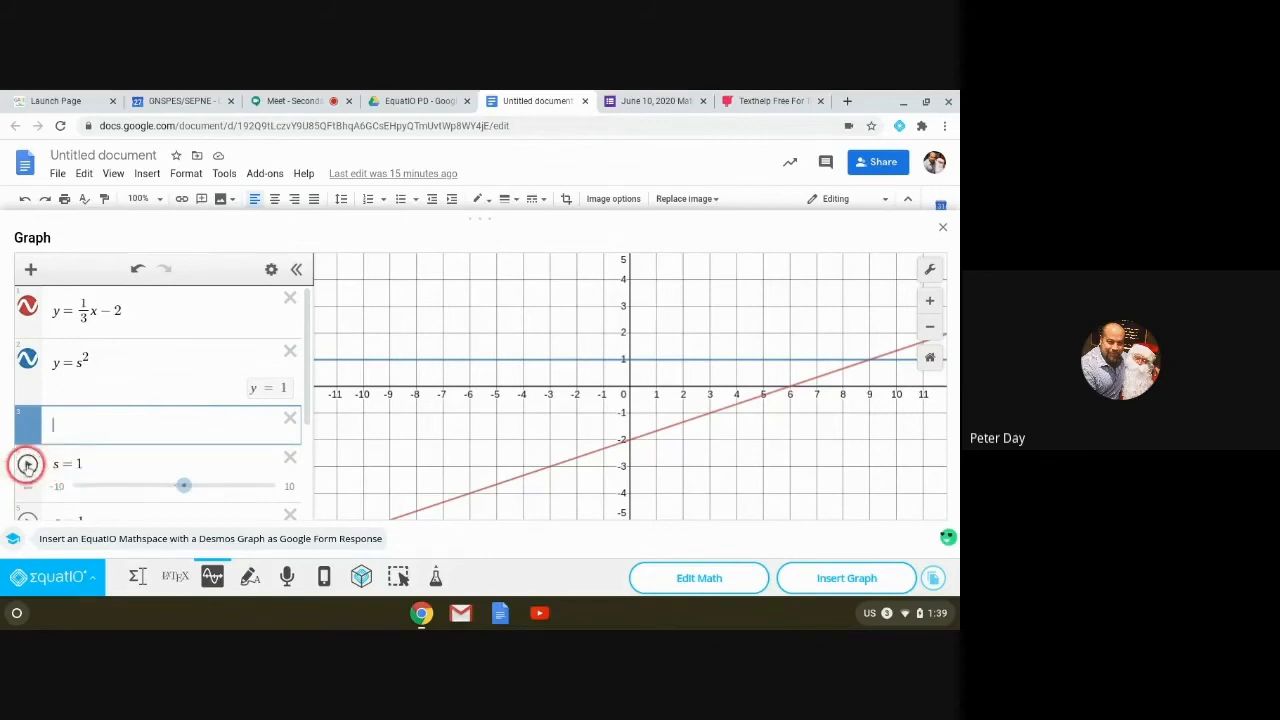
pyautogui.click(94, 360)
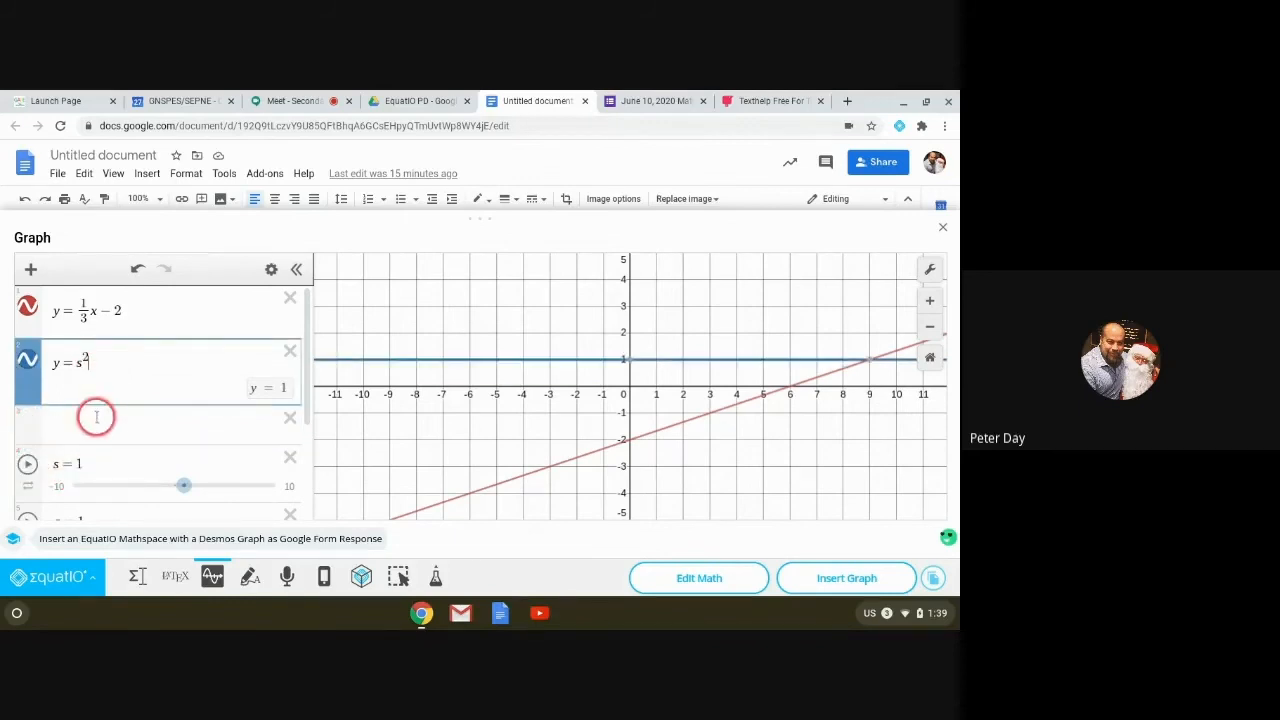
pyautogui.press('BackSpace')
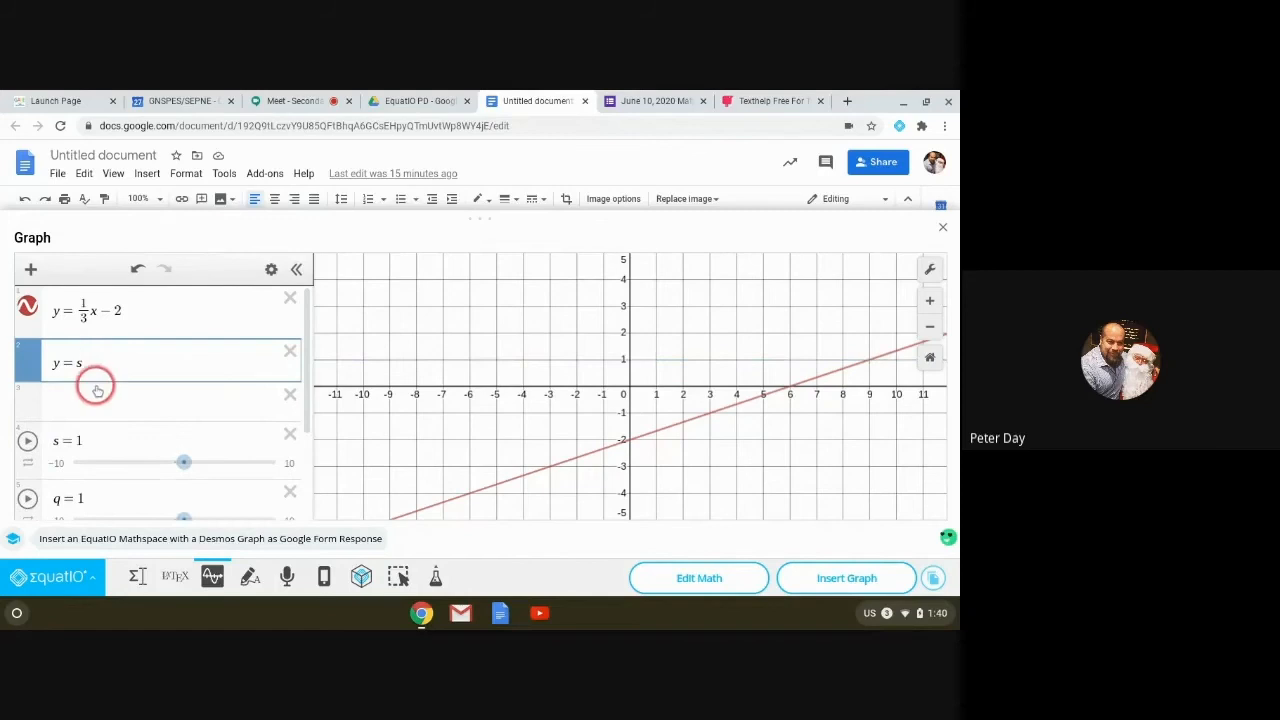
pyautogui.write('^s')
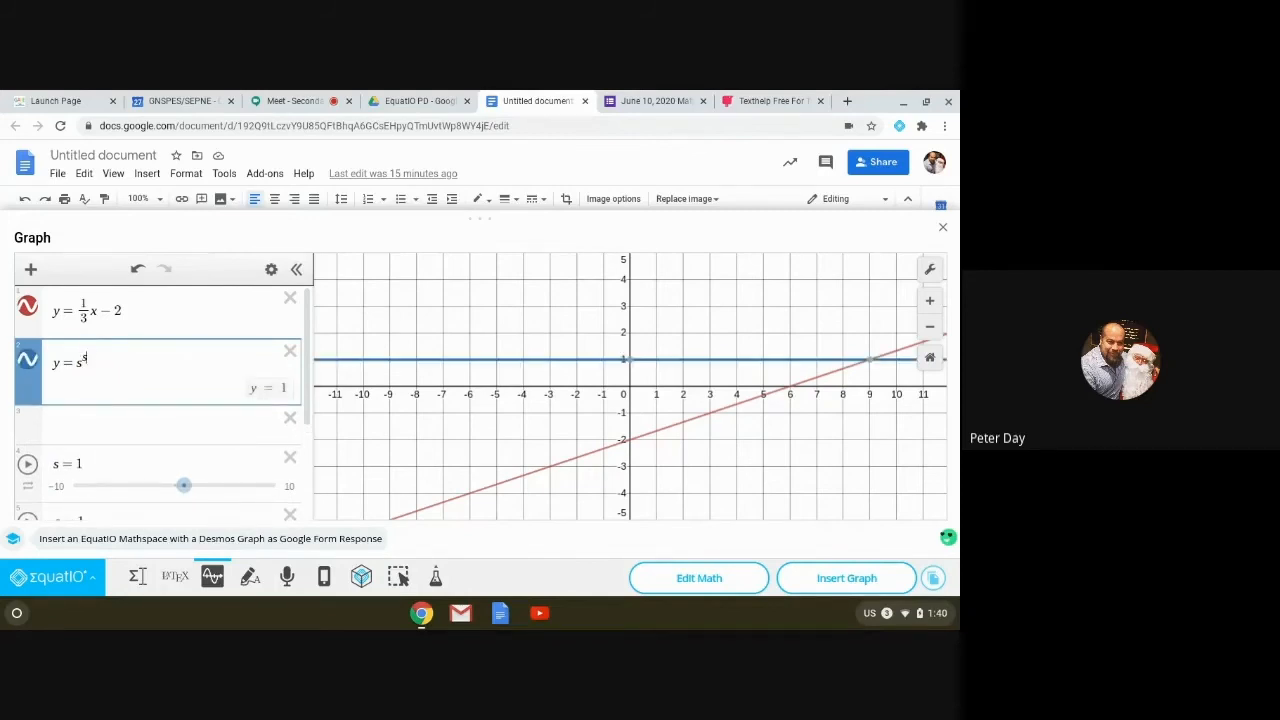
pyautogui.write('q')
pyautogui.press('BackSpace')
pyautogui.press('BackSpace')
pyautogui.press('BackSpace')
pyautogui.write('sq')
pyautogui.press('Return')
pyautogui.press('Return')
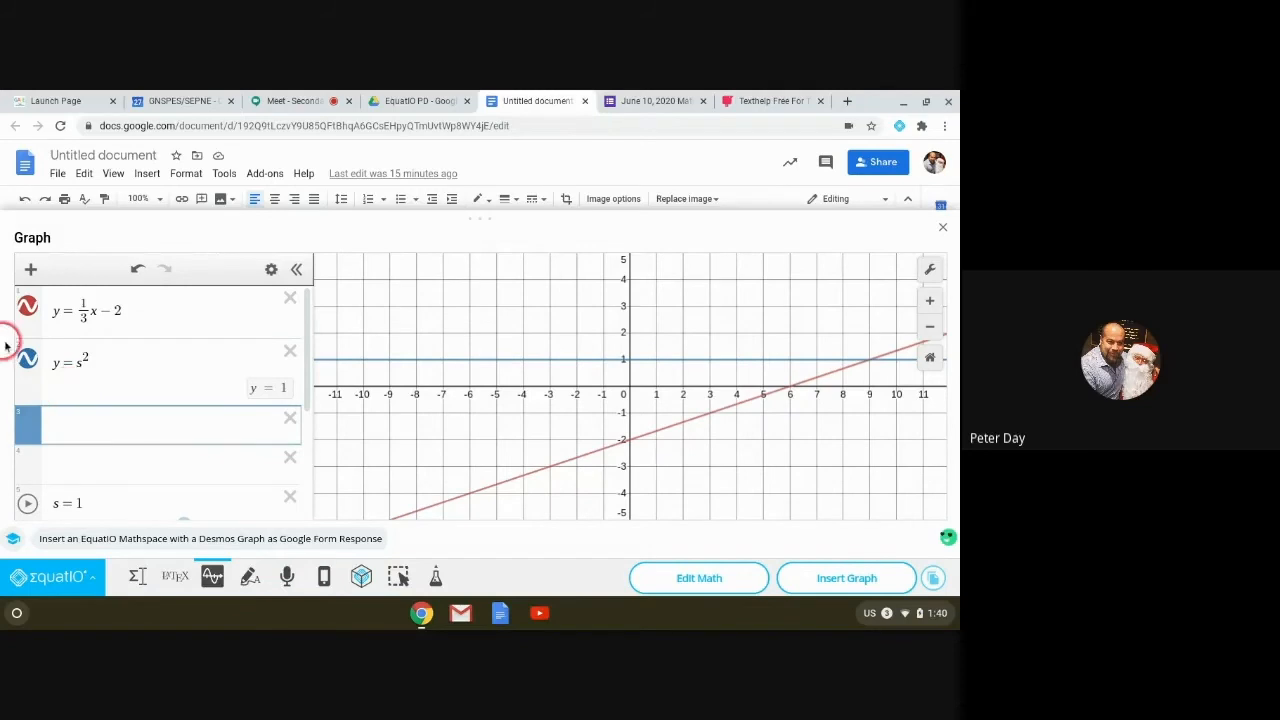
# Step: Retype the right side as = s², add a row, then delete the y = s² expression
pyautogui.moveTo(94, 362); pyautogui.dragTo(61, 366)
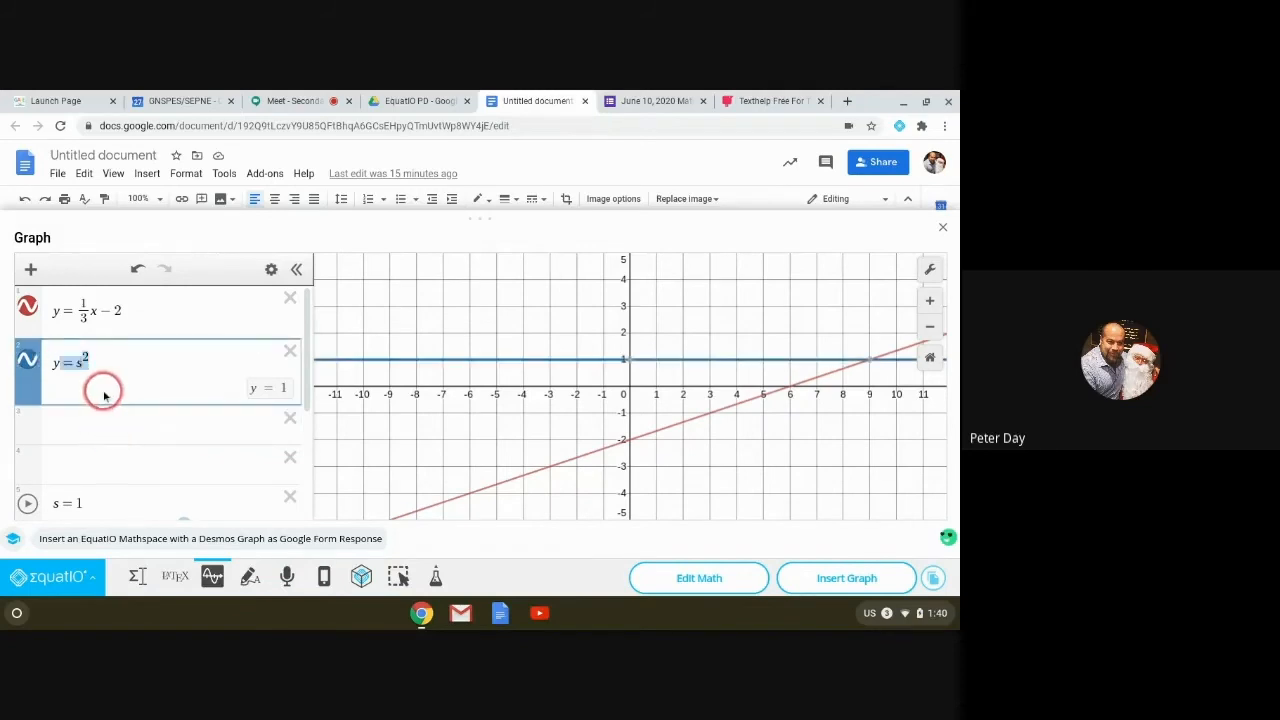
pyautogui.press('BackSpace')
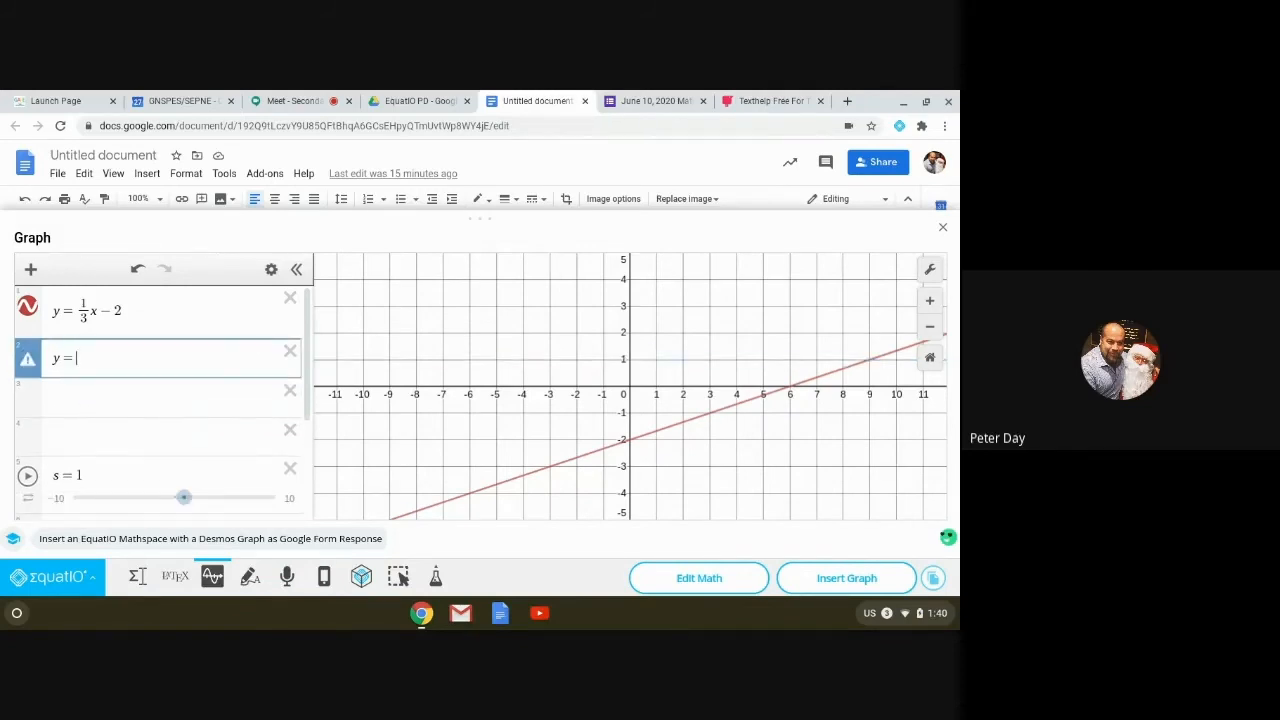
pyautogui.write('= ssq')
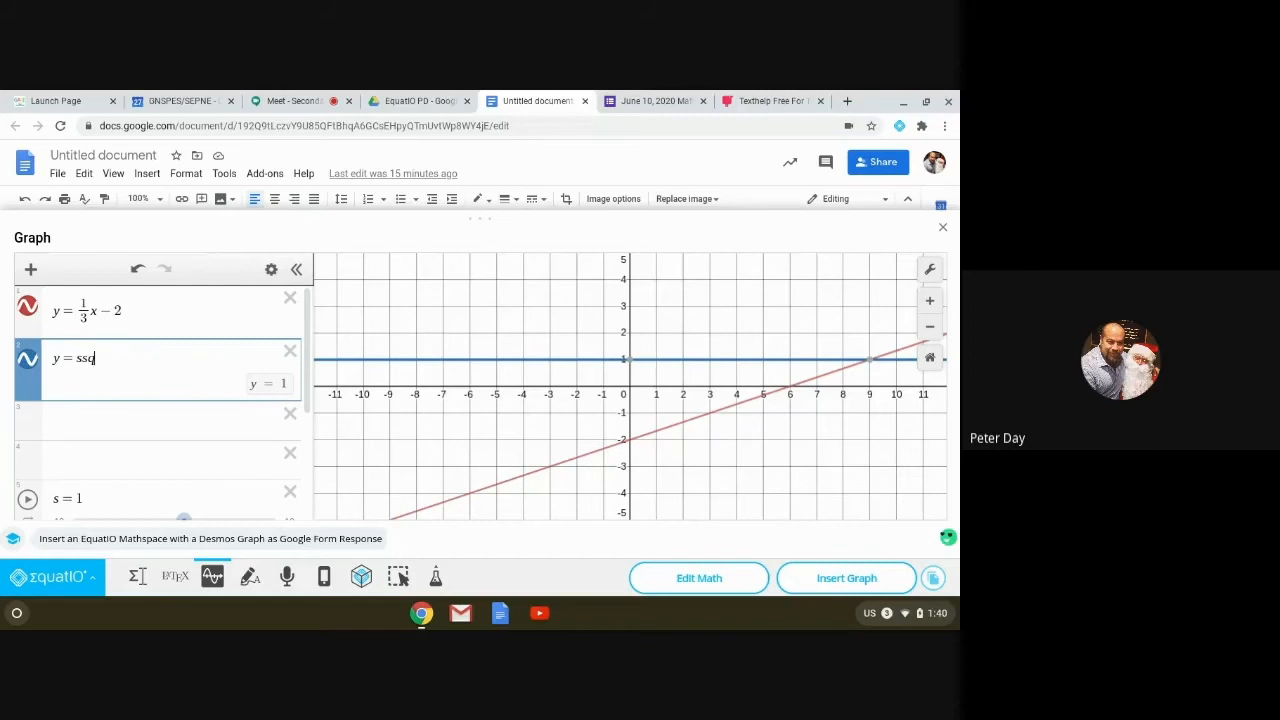
pyautogui.press('Return')
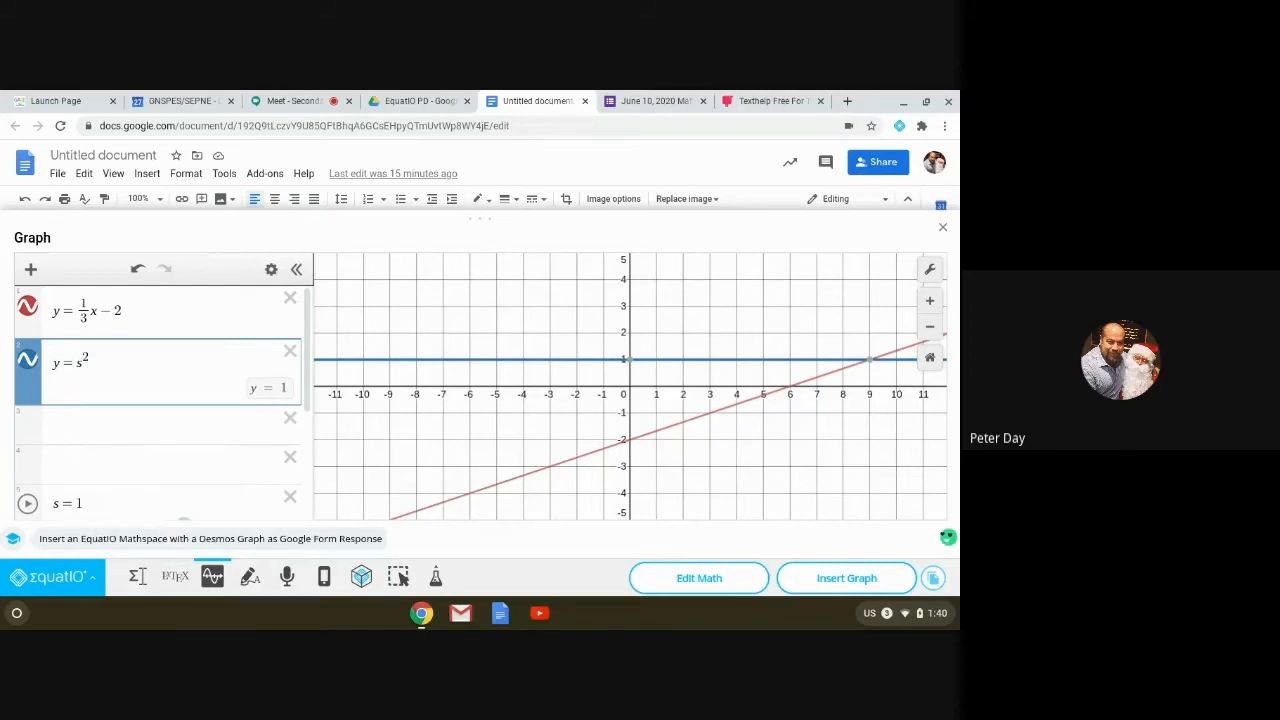
pyautogui.press('Return')
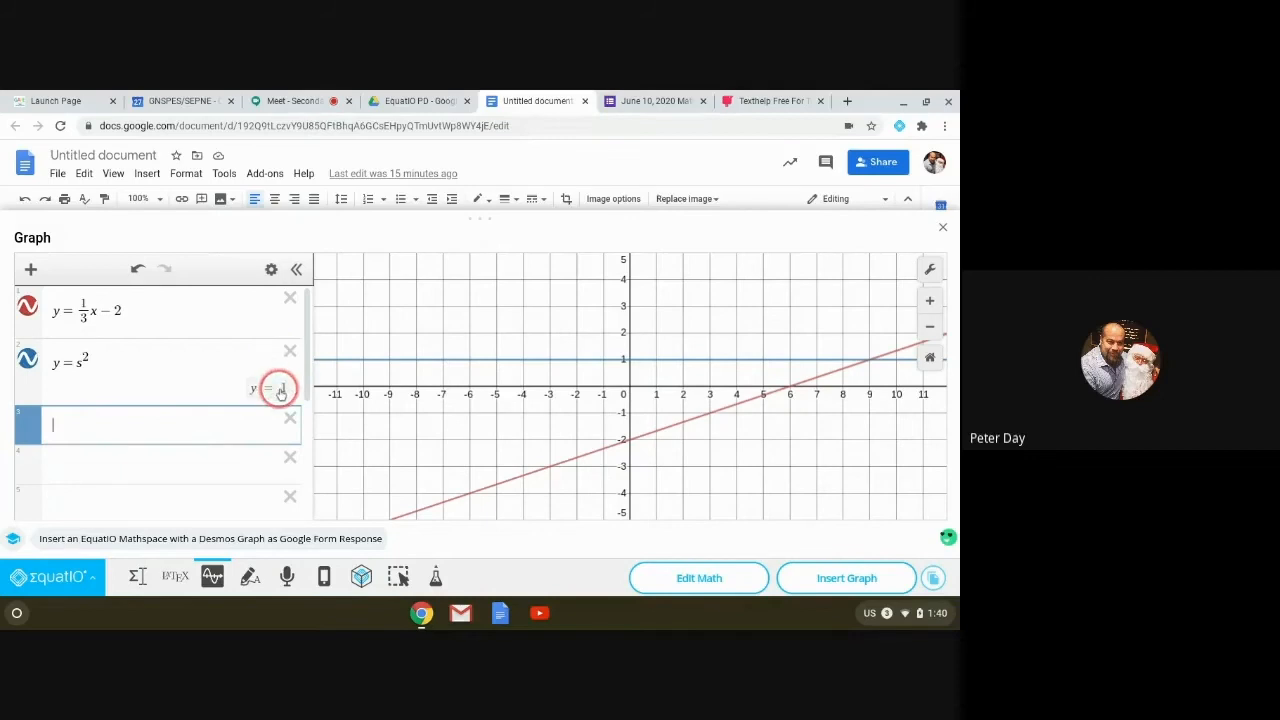
pyautogui.click(290, 350)
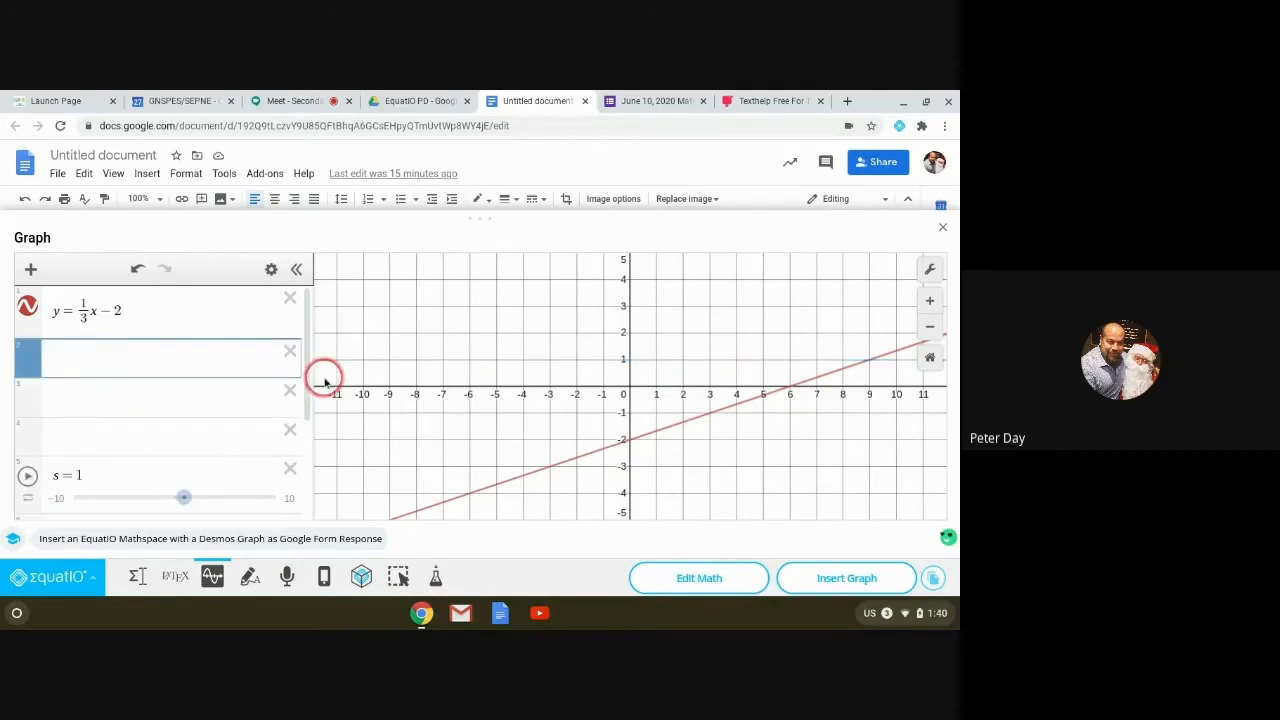
# Step: Enter y = q², then delete it along with the leftover empty rows
pyautogui.write('y')
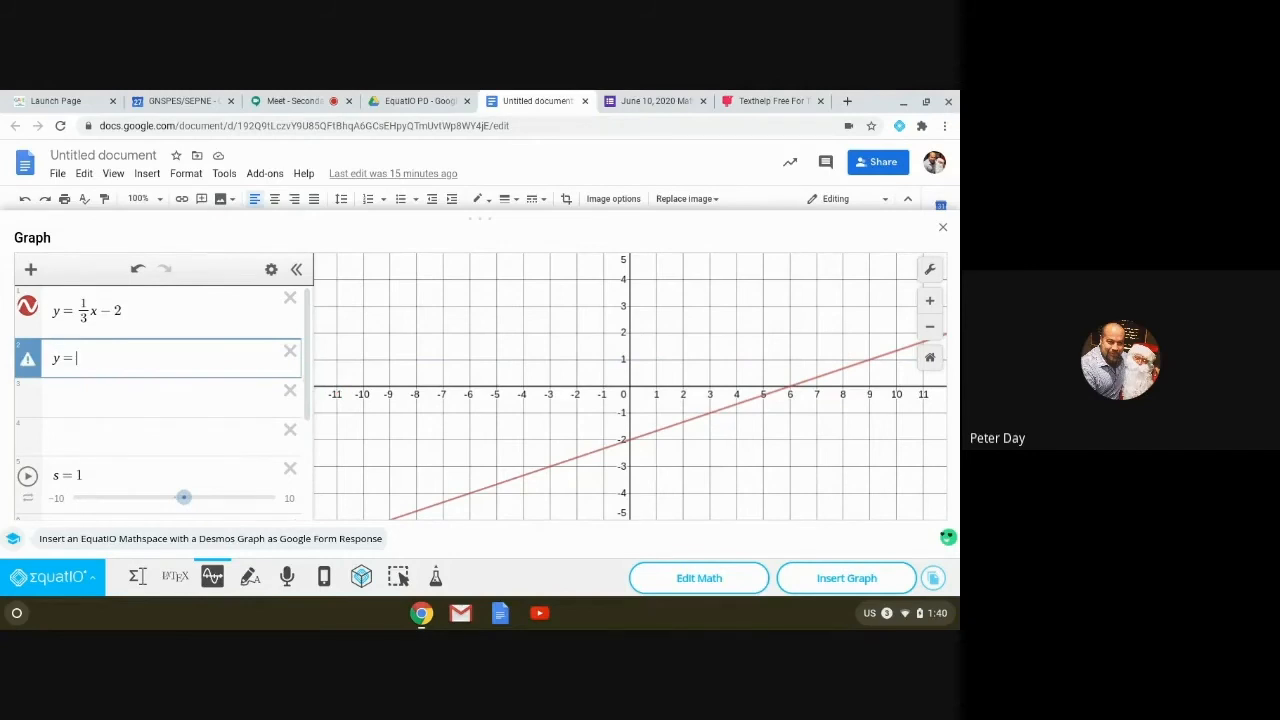
pyautogui.write('=s')
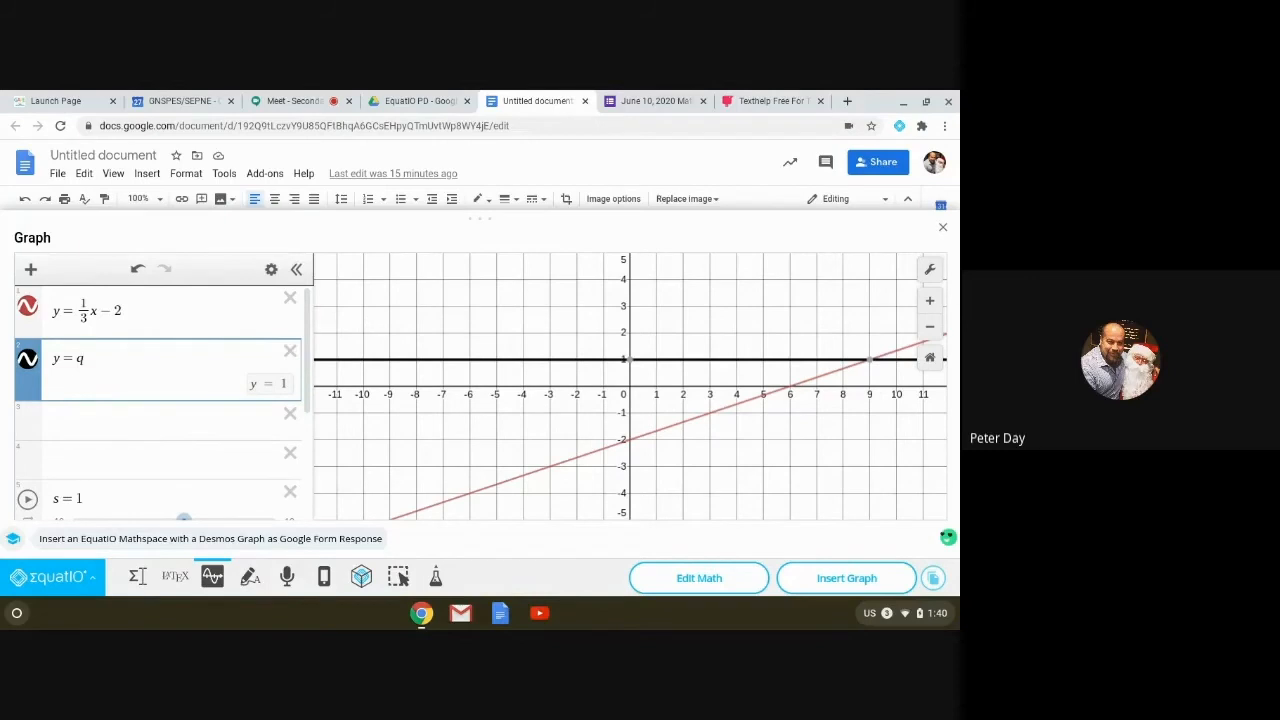
pyautogui.write('sq')
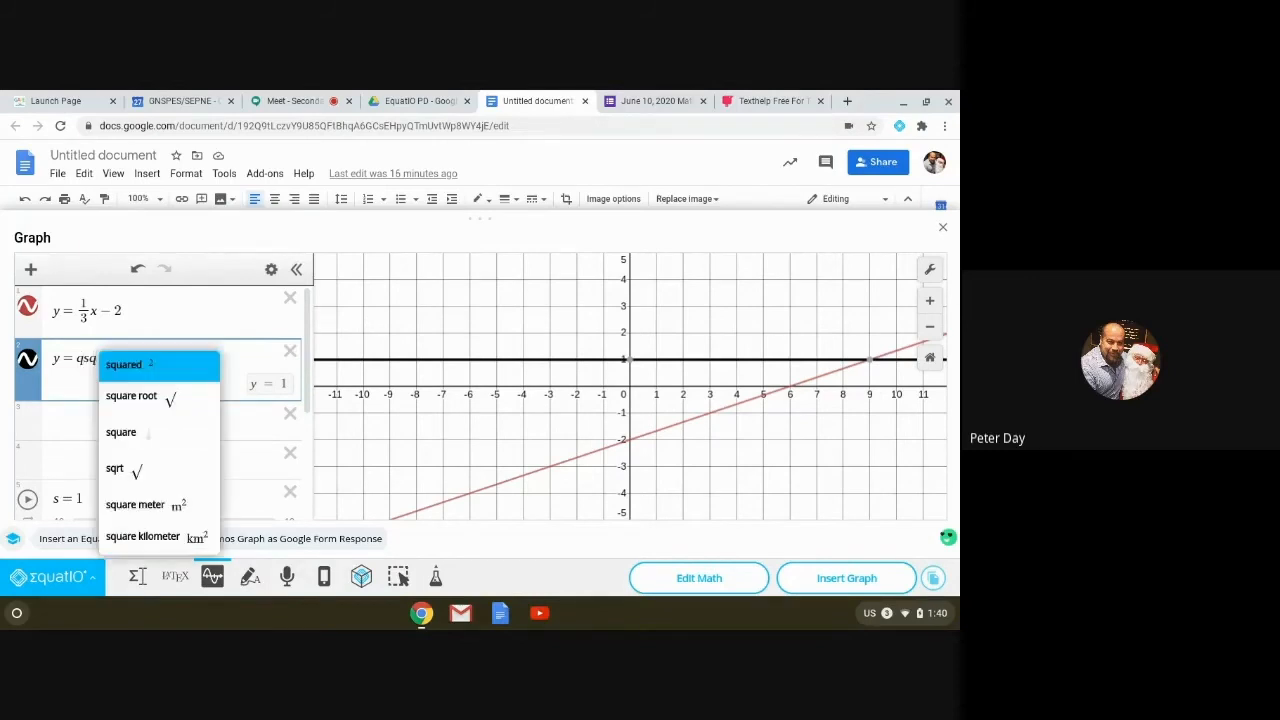
pyautogui.press('Return')
pyautogui.press('Return')
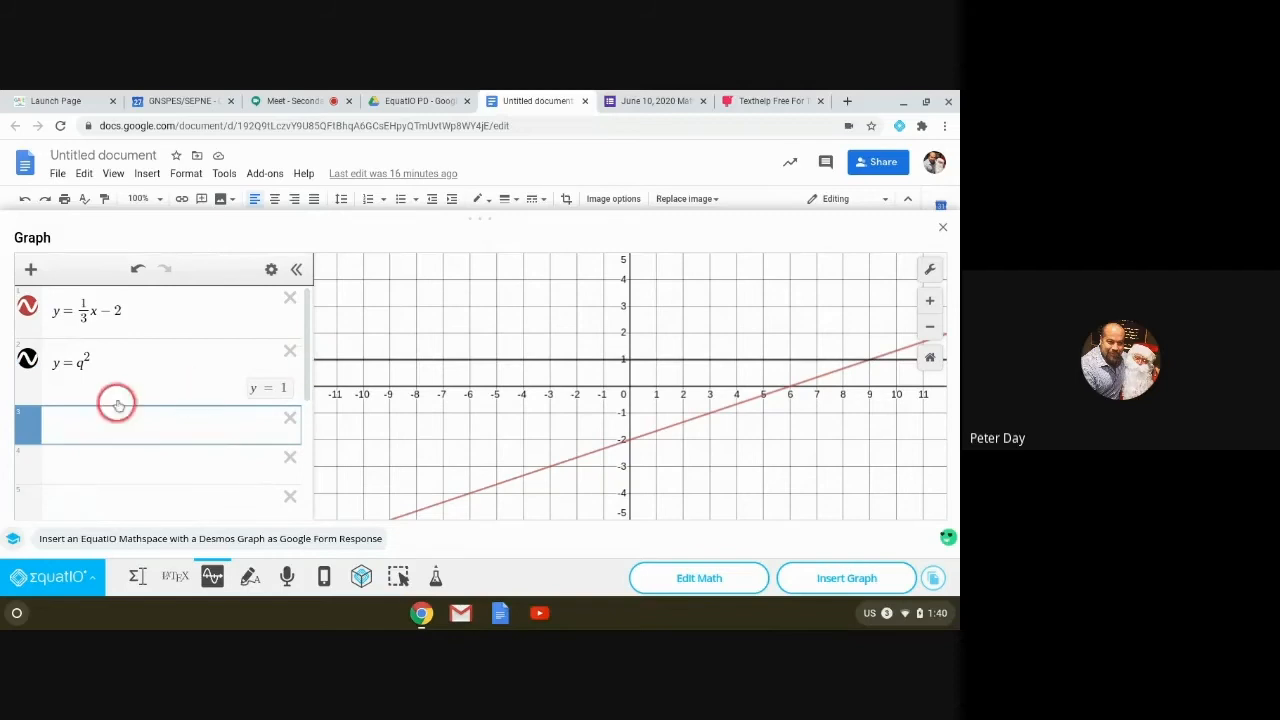
pyautogui.press('Return')
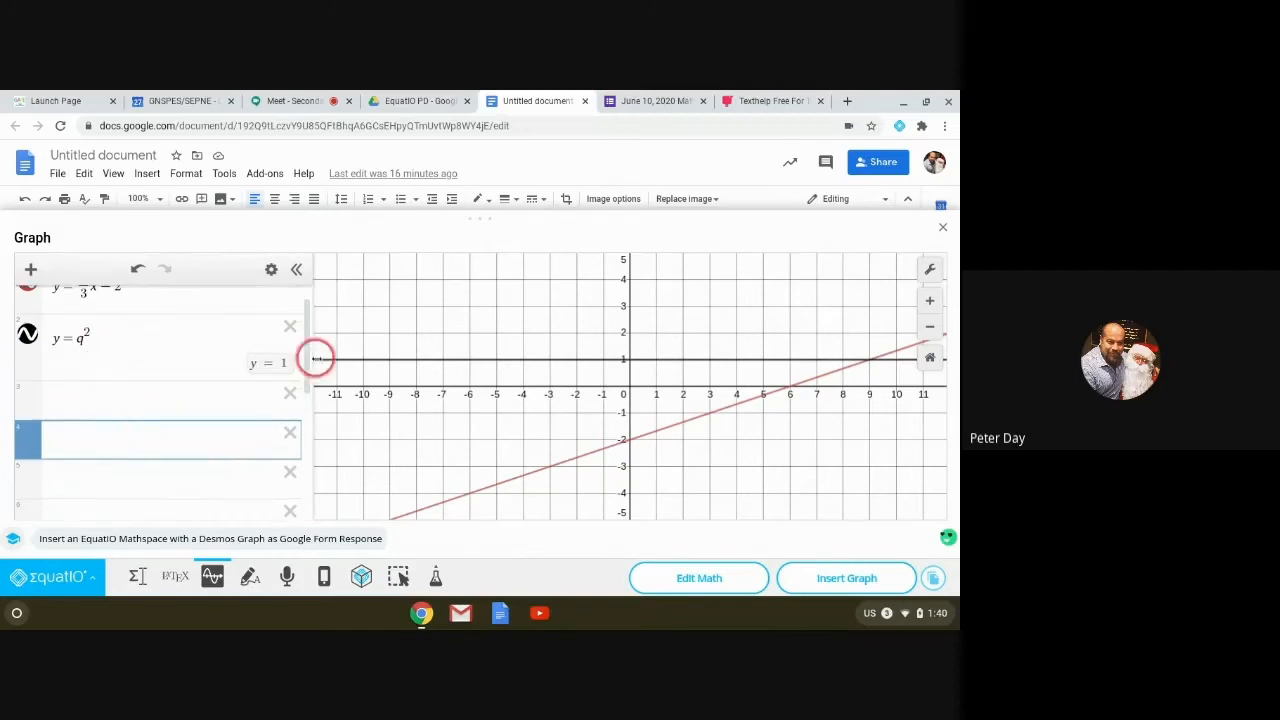
pyautogui.click(290, 327)
pyautogui.click(287, 366)
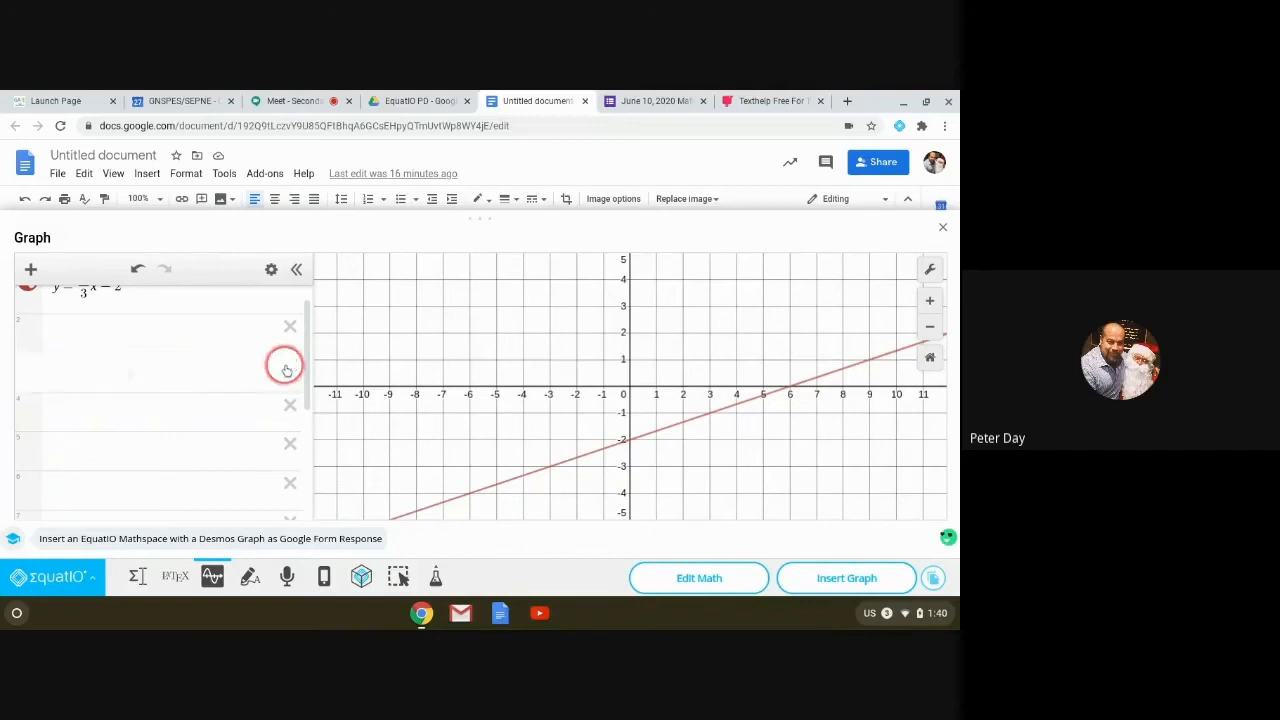
pyautogui.click(287, 356)
pyautogui.click(290, 355)
# Step: Clear the empty rows and rewrite y = 1/3x − 2 as y = sx − q
pyautogui.click(290, 353)
pyautogui.click(290, 353)
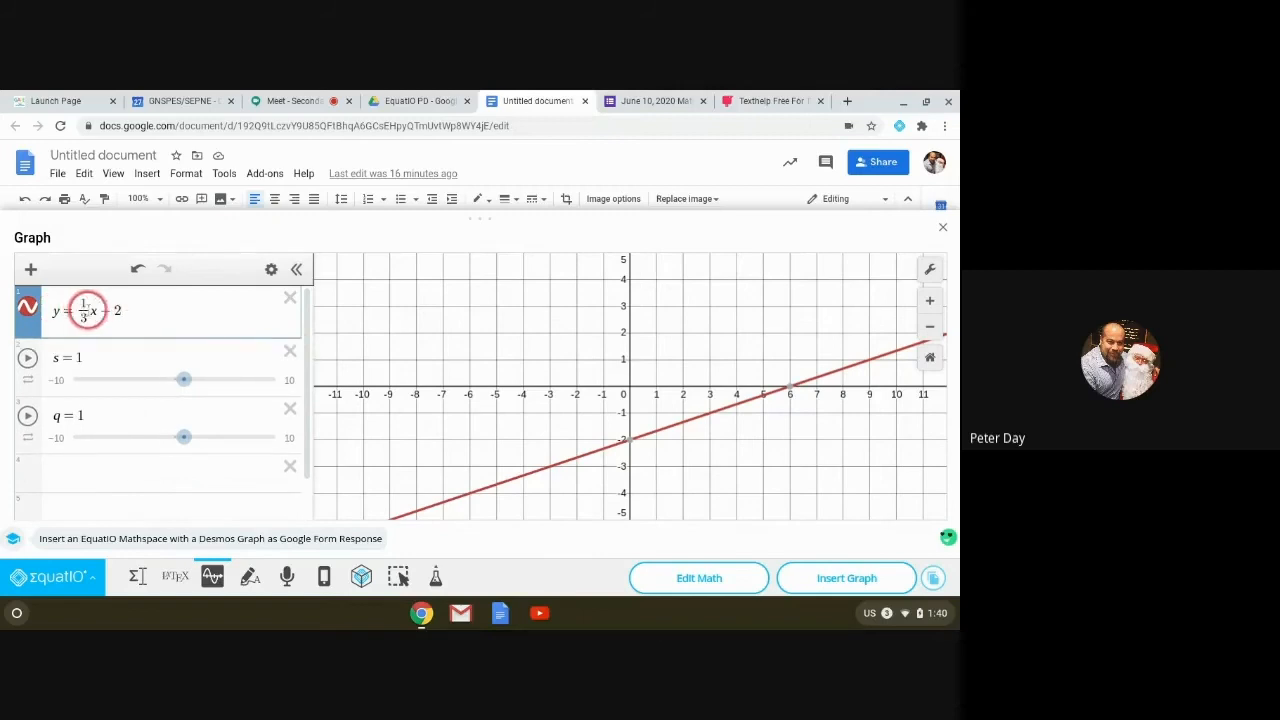
pyautogui.moveTo(89, 311); pyautogui.dragTo(77, 308)
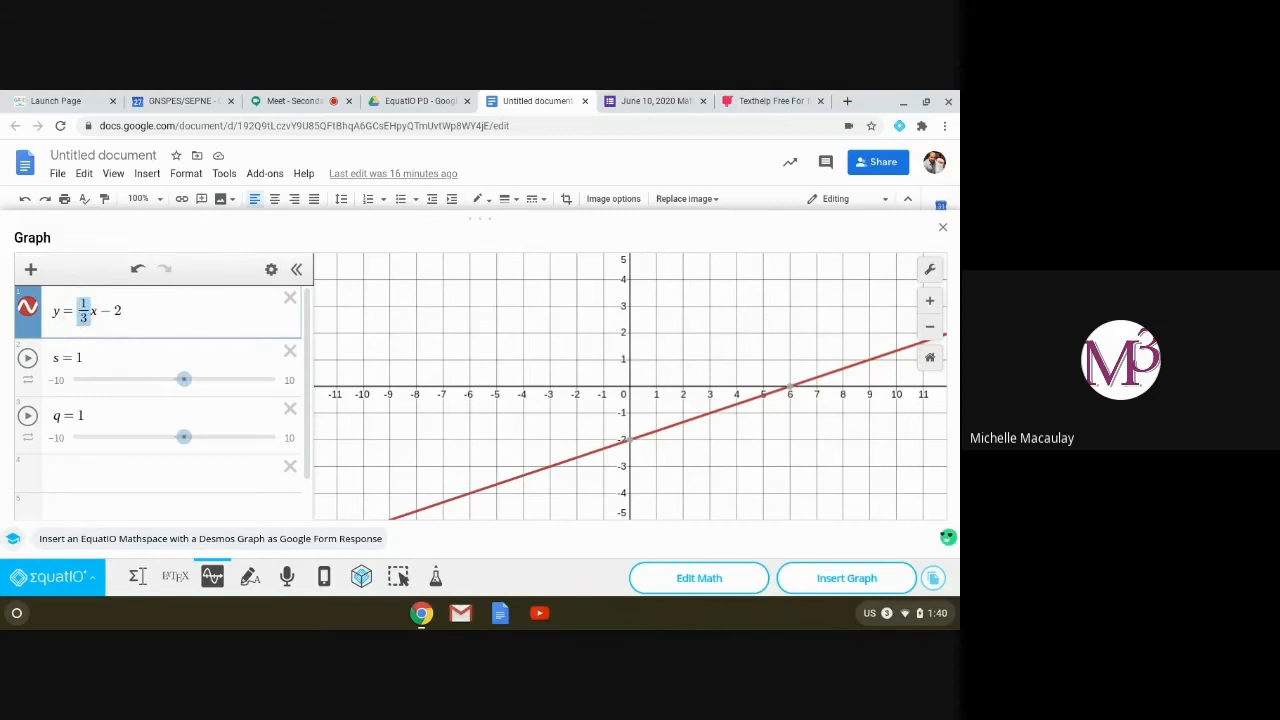
pyautogui.write('s')
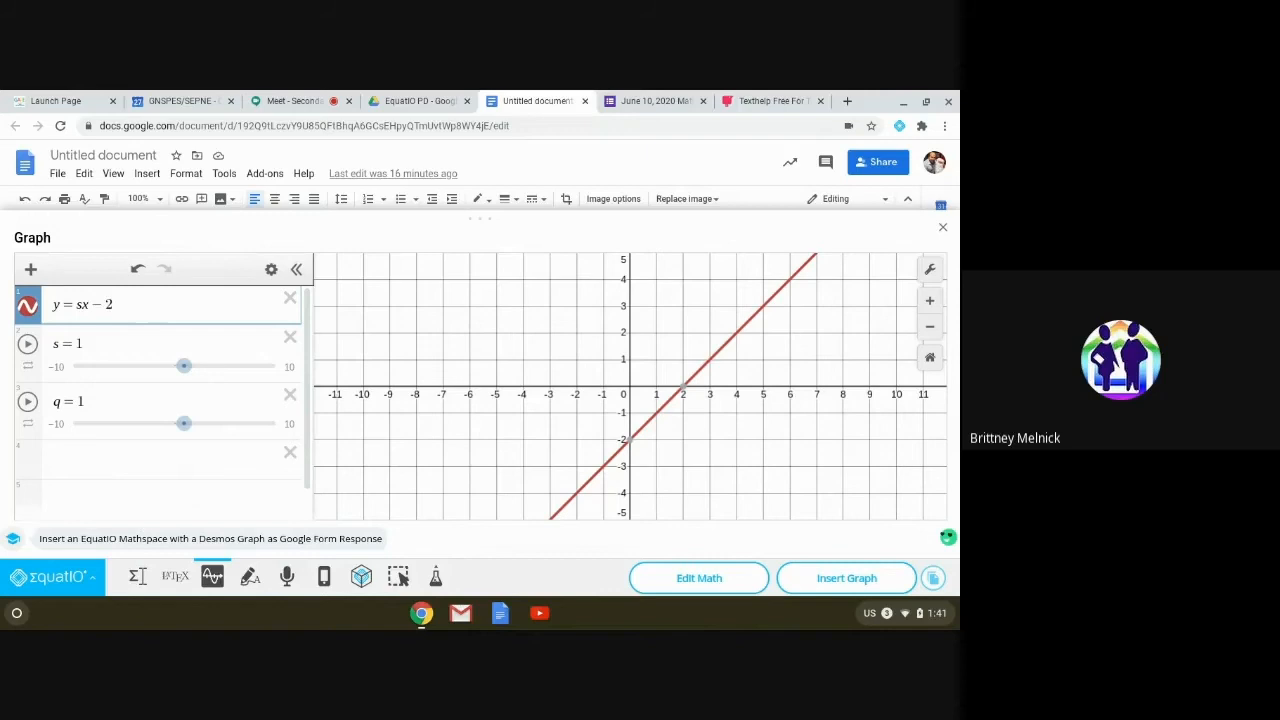
pyautogui.press('BackSpace')
pyautogui.write('q')
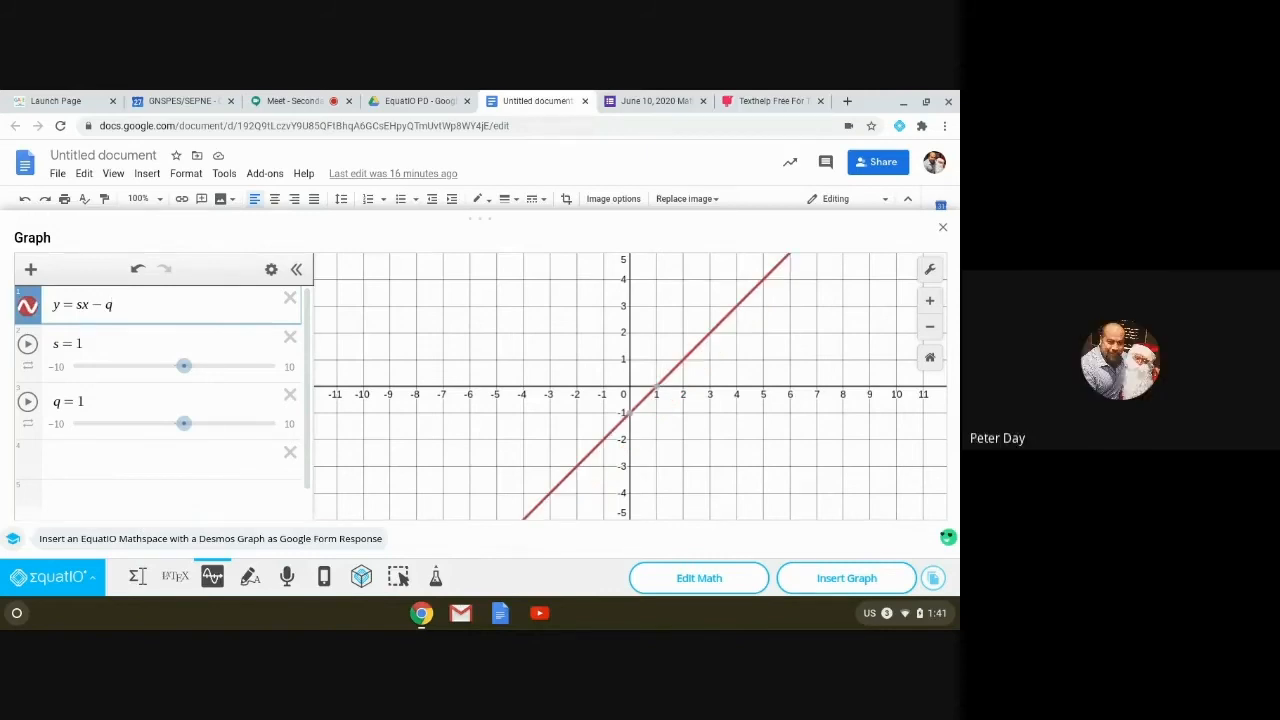
pyautogui.click(134, 366)
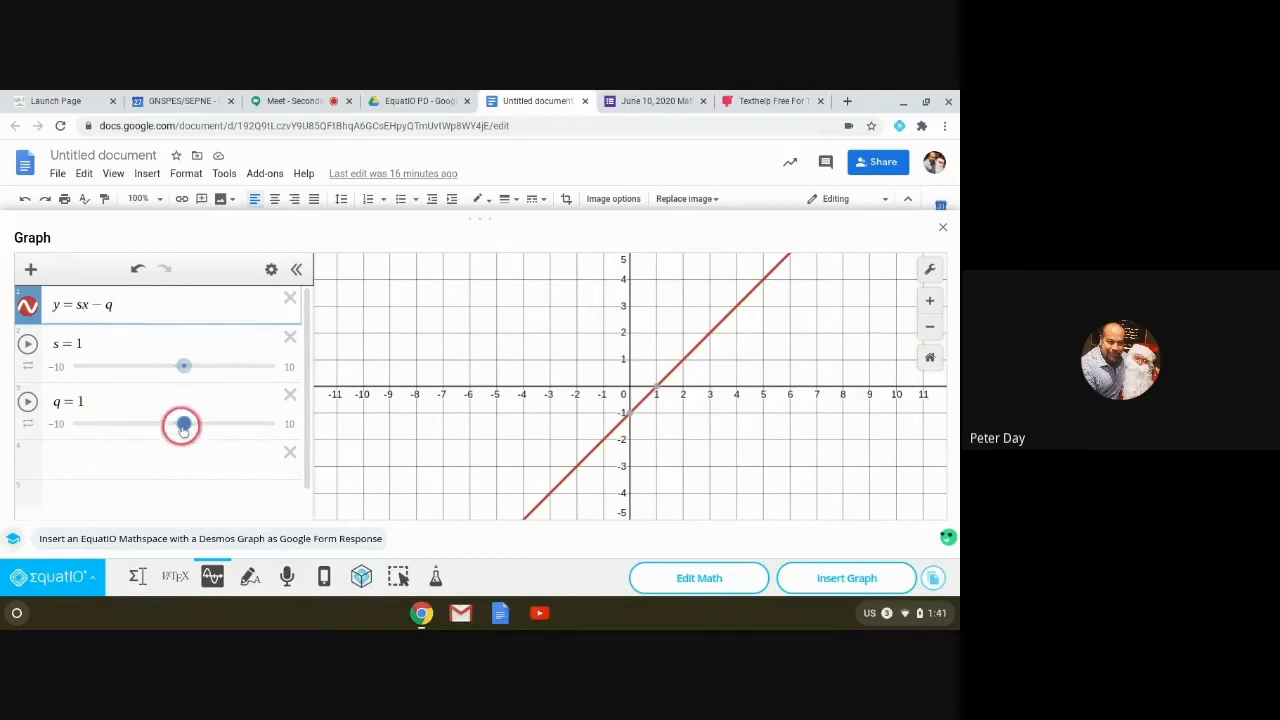
# Step: Animate q and stop it at −1.1, then animate s and drag its slider, ending at s = 1
pyautogui.click(27, 401)
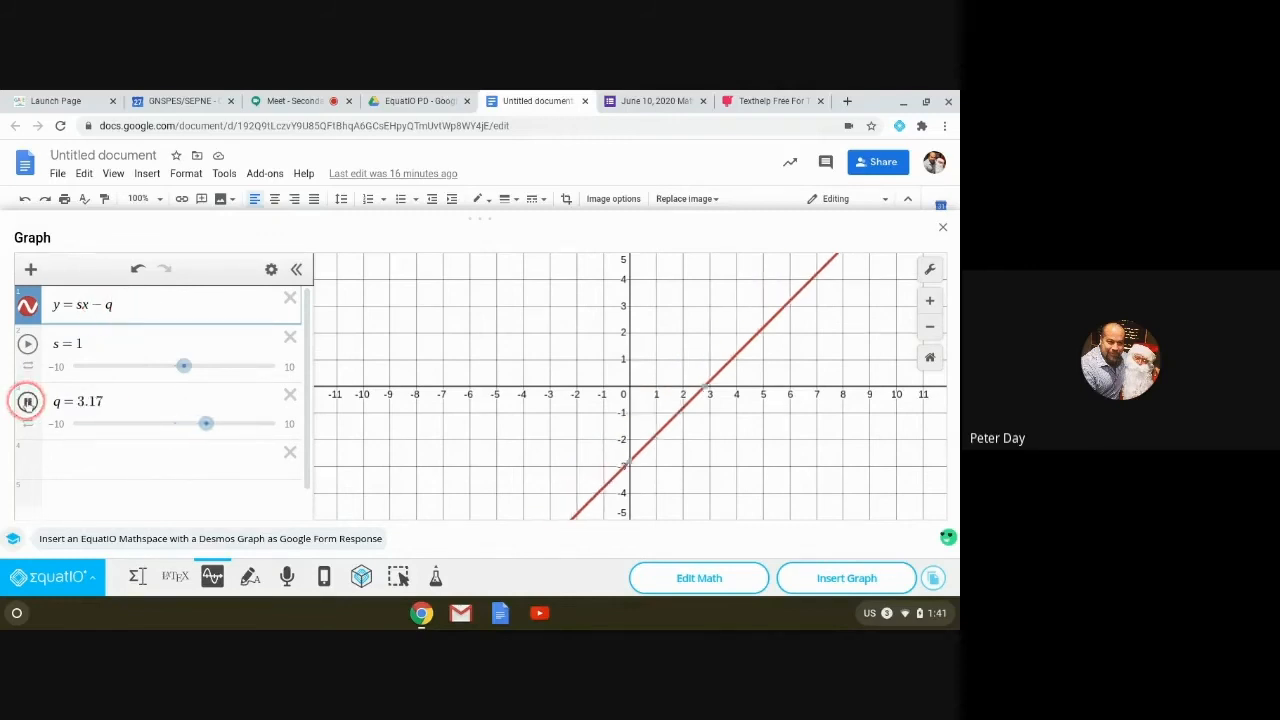
pyautogui.click(93, 409)
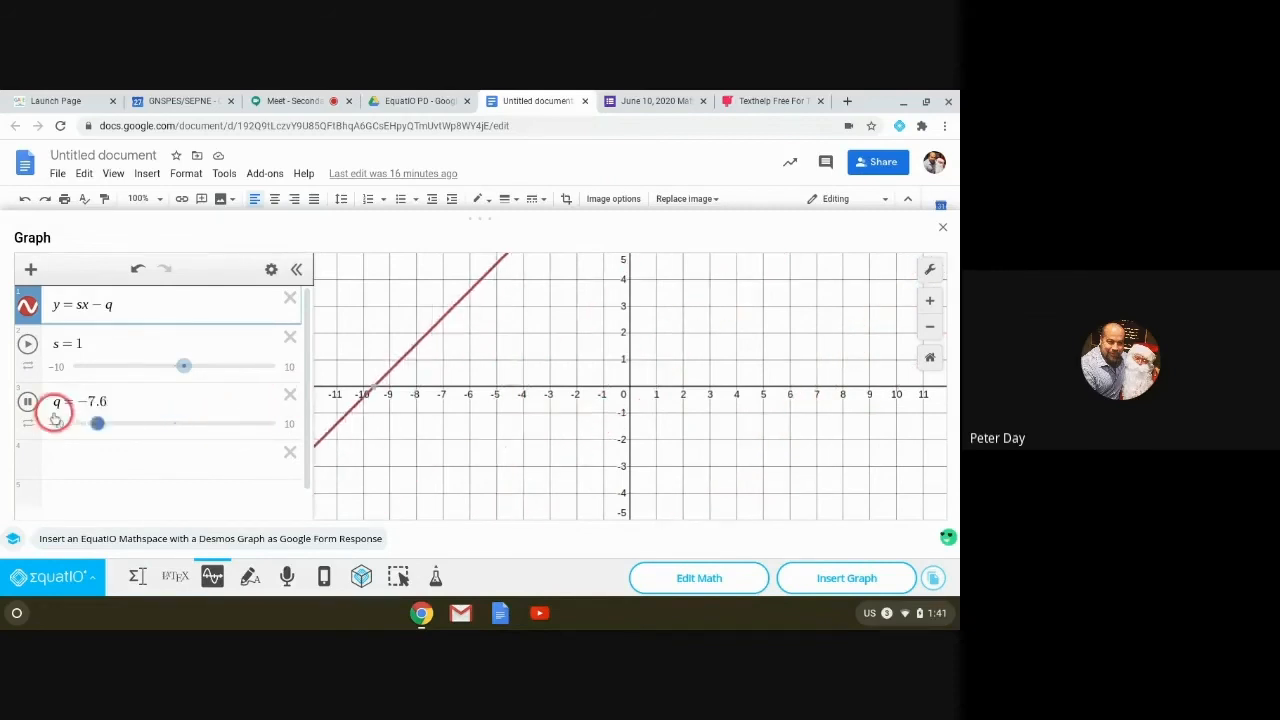
pyautogui.click(27, 401)
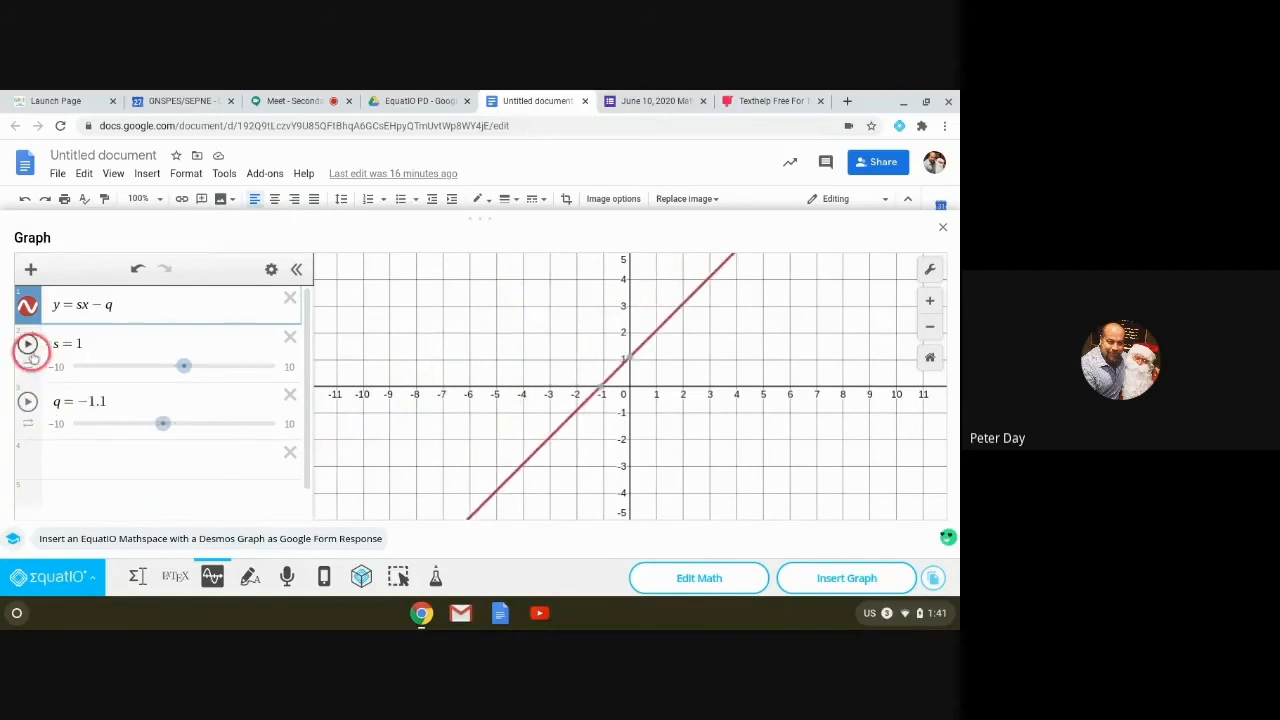
pyautogui.click(28, 344)
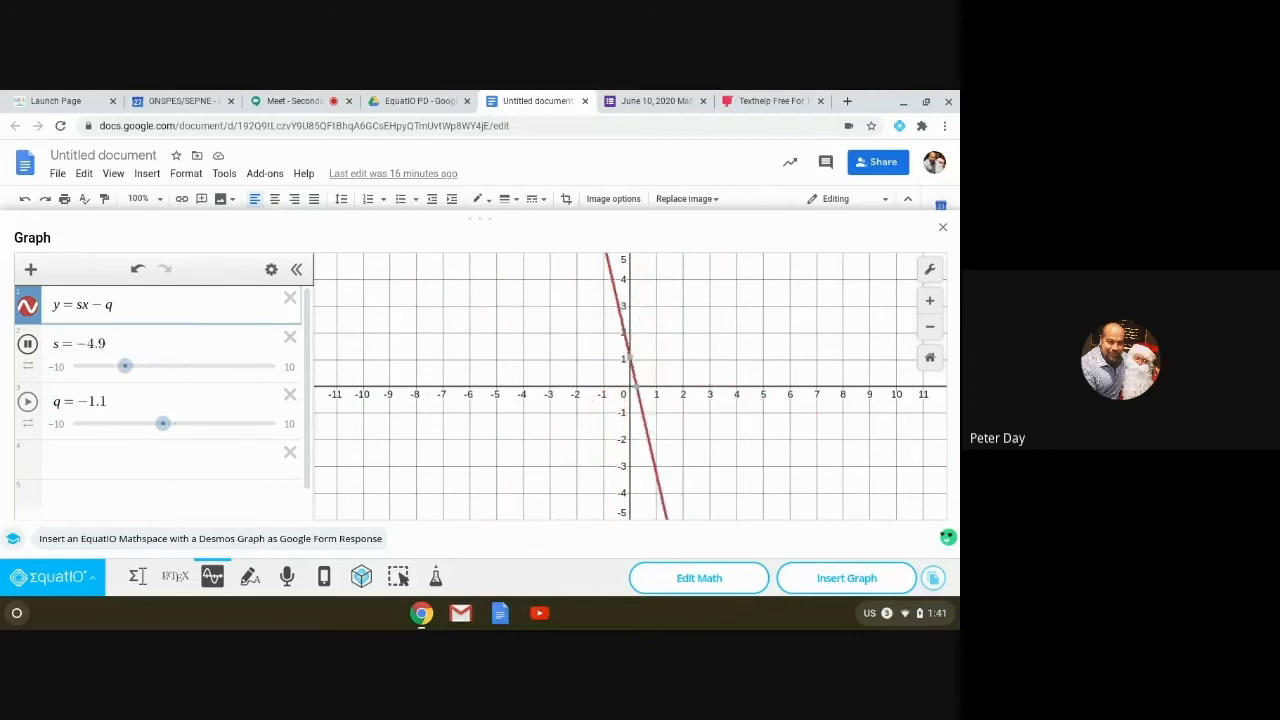
pyautogui.click(27, 344)
pyautogui.moveTo(176, 366)
pyautogui.mouseDown()
pyautogui.moveTo(142, 366)
pyautogui.moveTo(183, 368)
pyautogui.mouseUp()
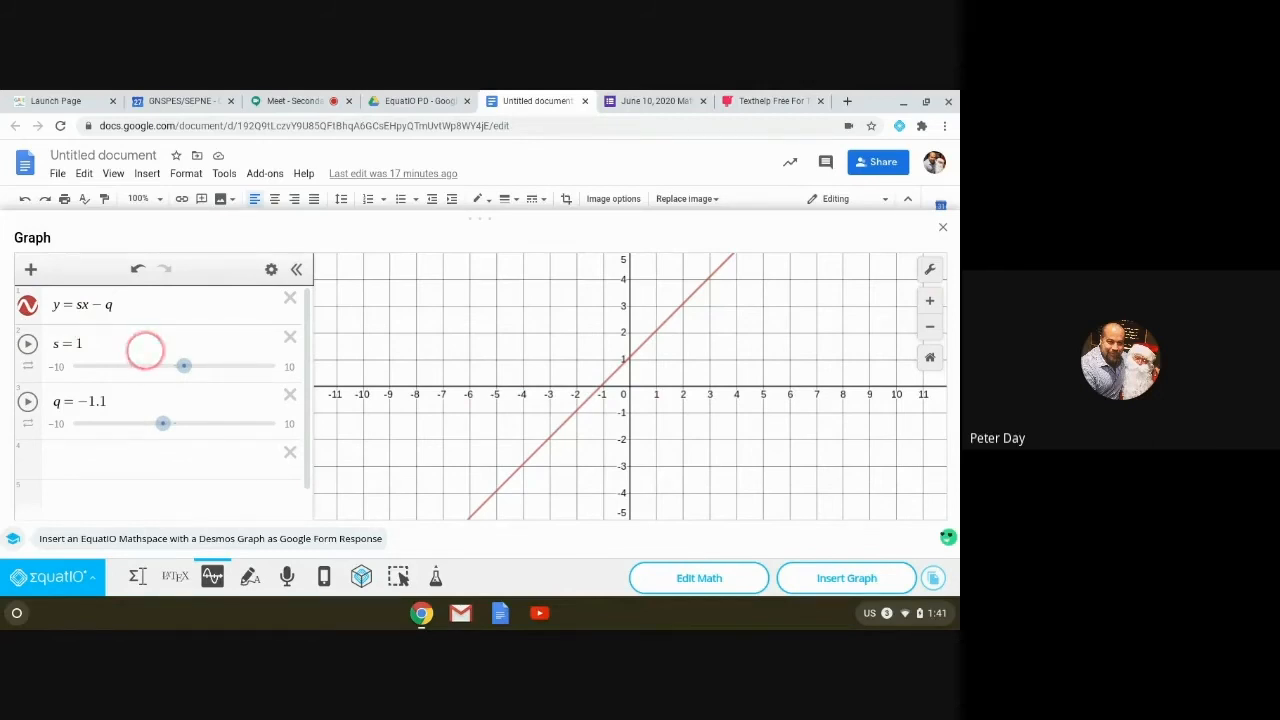
# Step: Rewrite the equation as y = s(x + q)², animate s, and stop q at 1.1
pyautogui.click(114, 304)
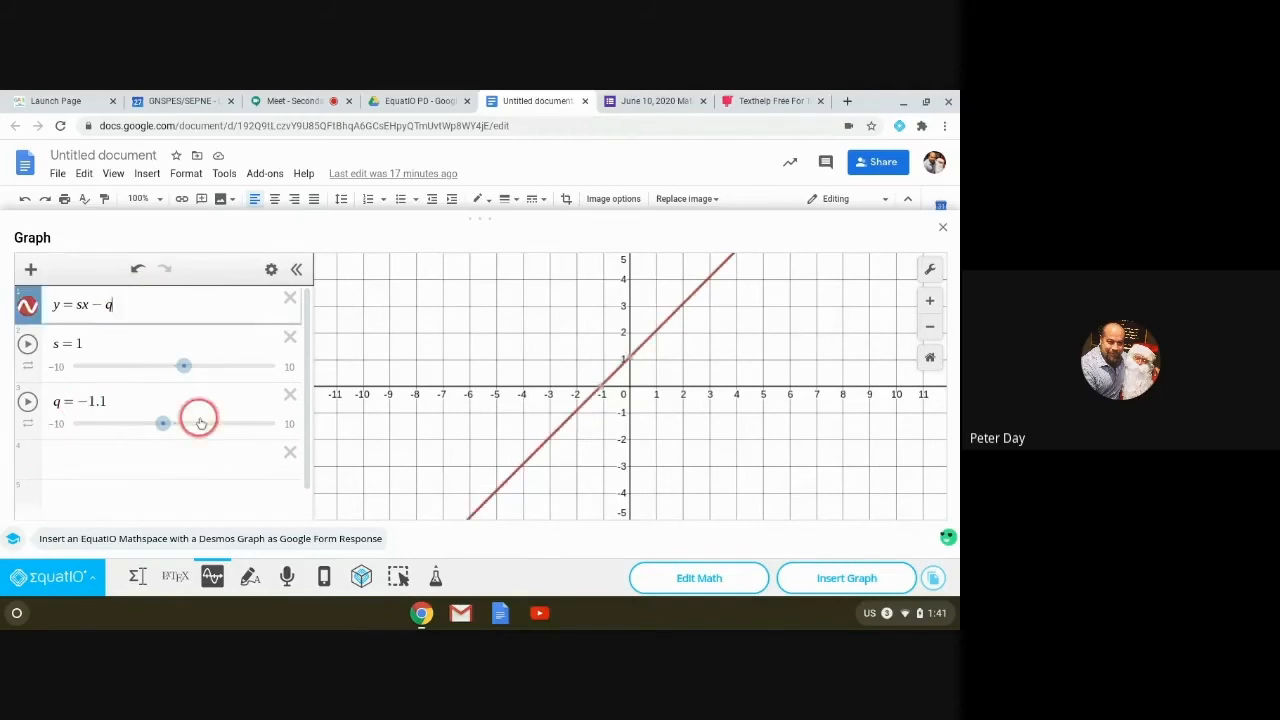
pyautogui.press('BackSpace')
pyautogui.press('BackSpace')
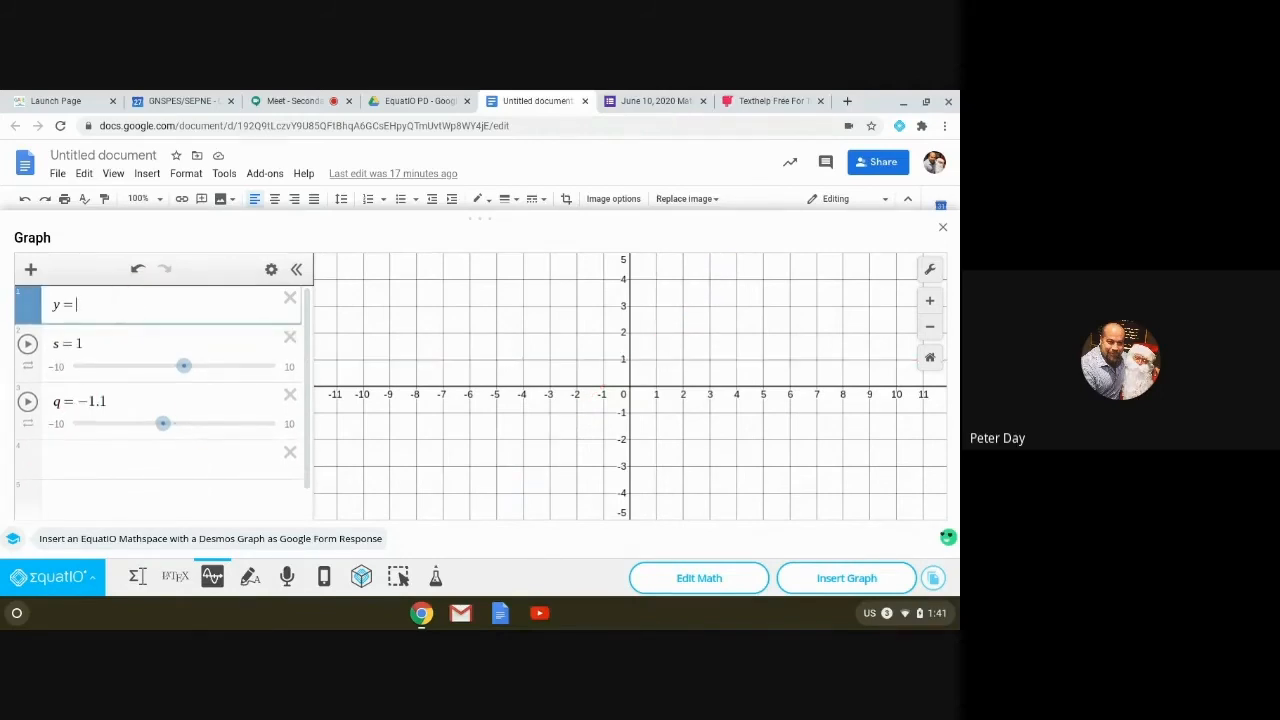
pyautogui.write('s(')
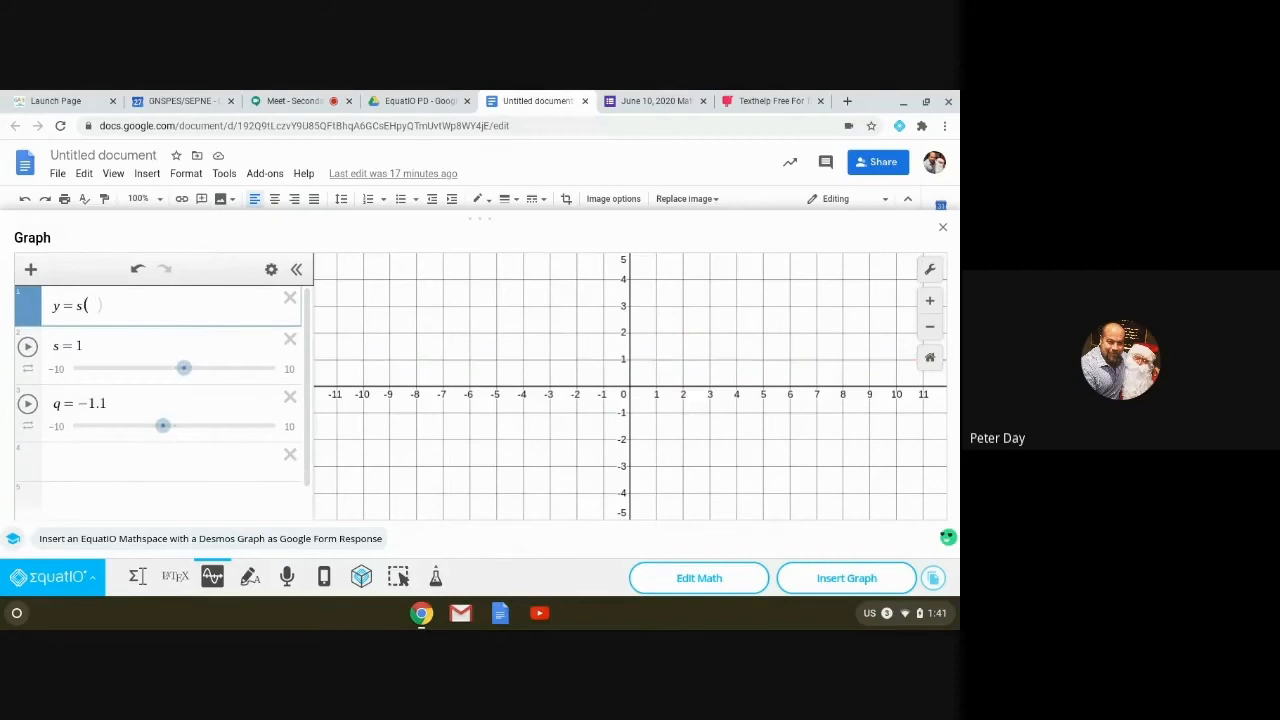
pyautogui.write('x)')
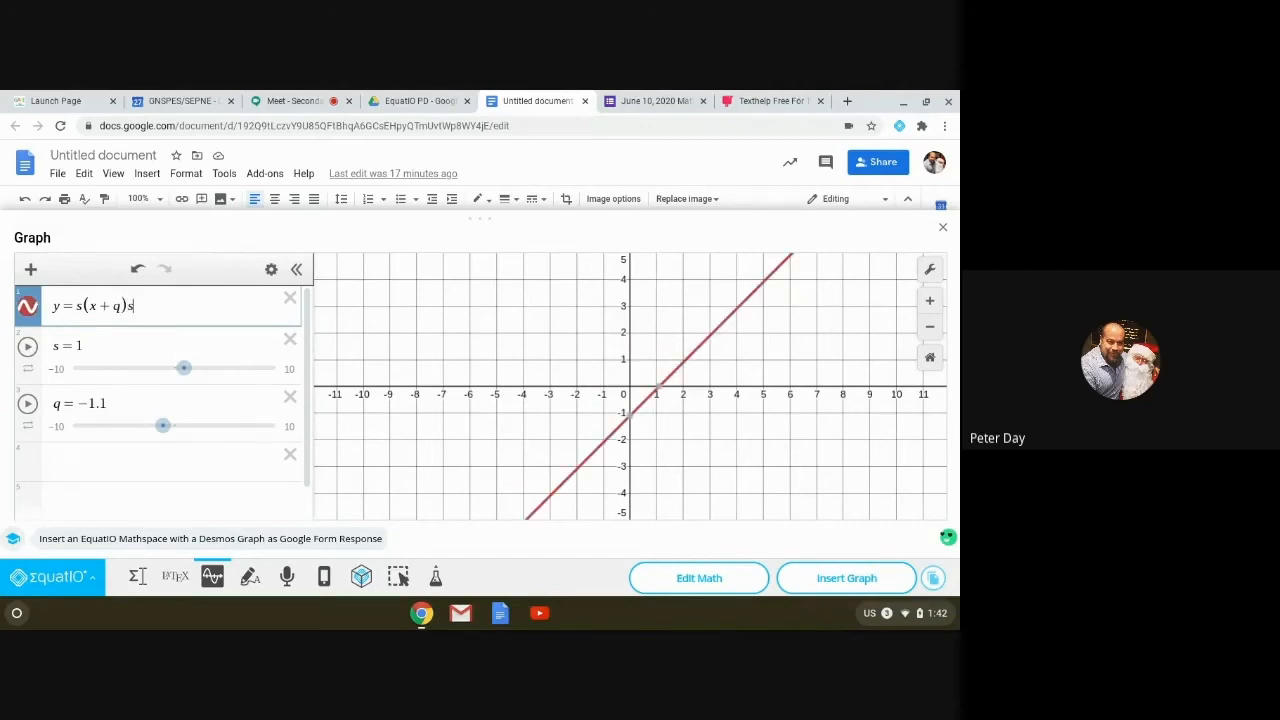
pyautogui.press('BackSpace')
pyautogui.write('^2')
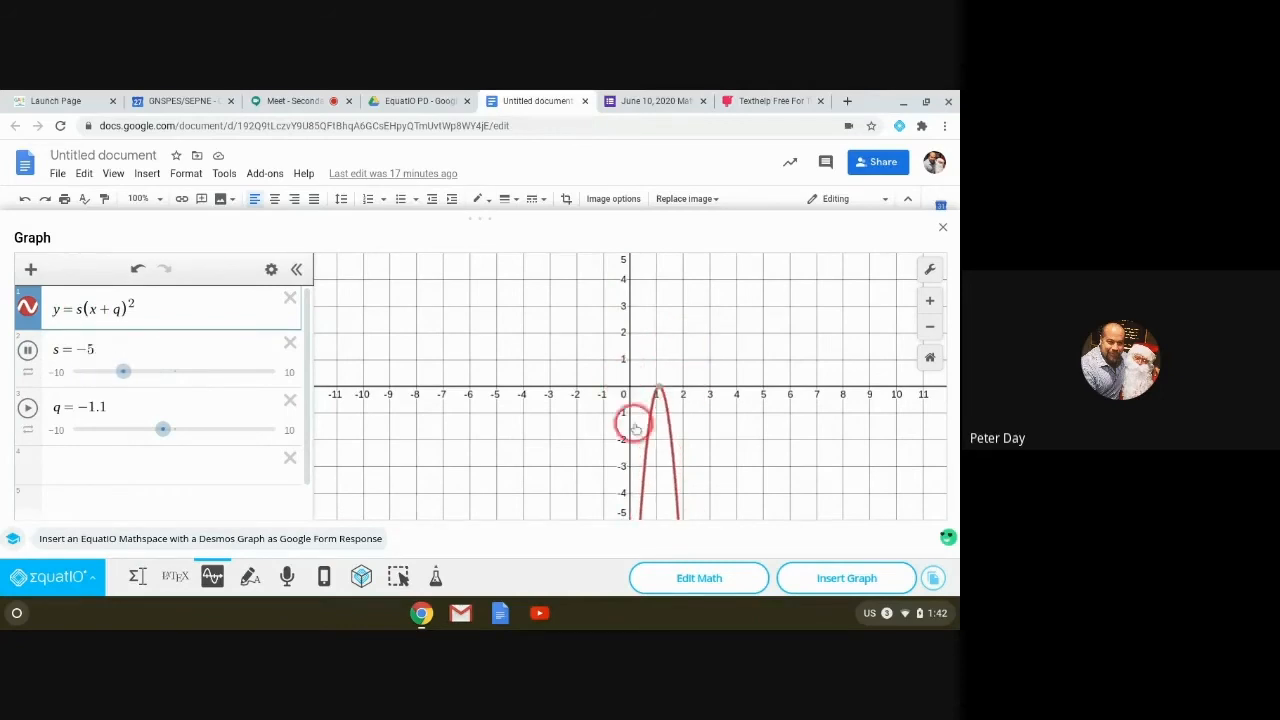
pyautogui.click(27, 362)
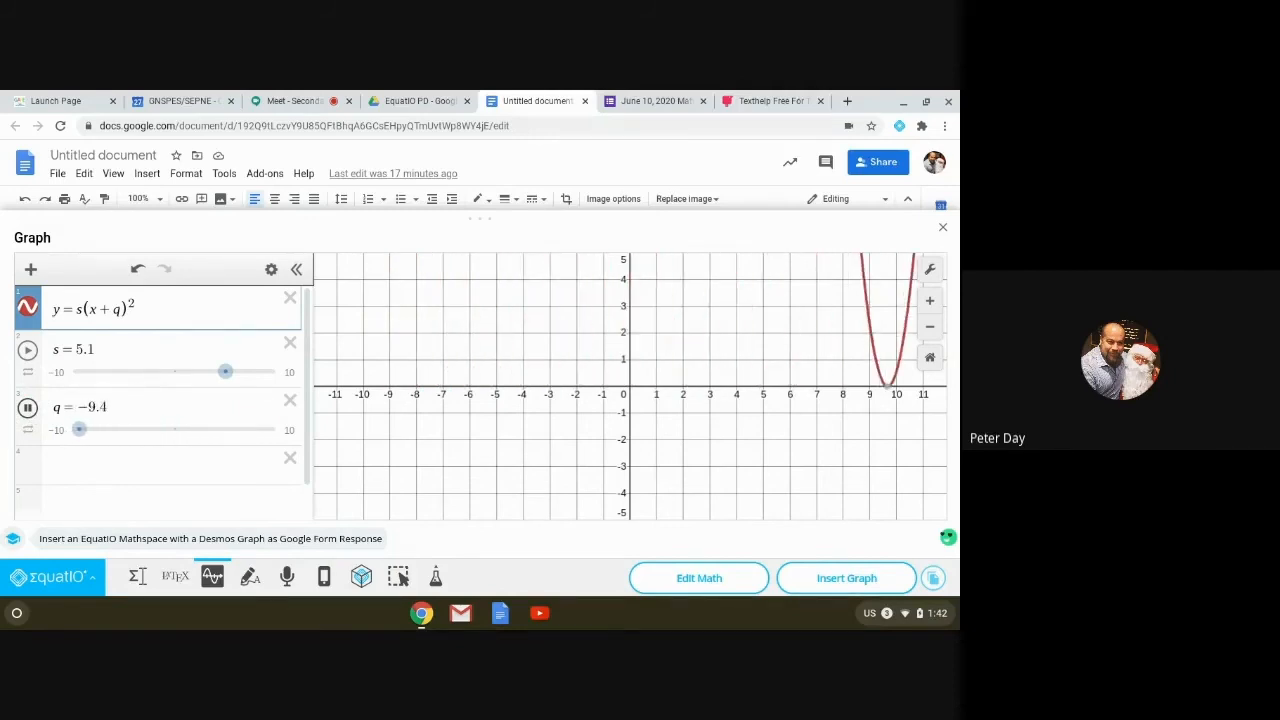
pyautogui.click(27, 408)
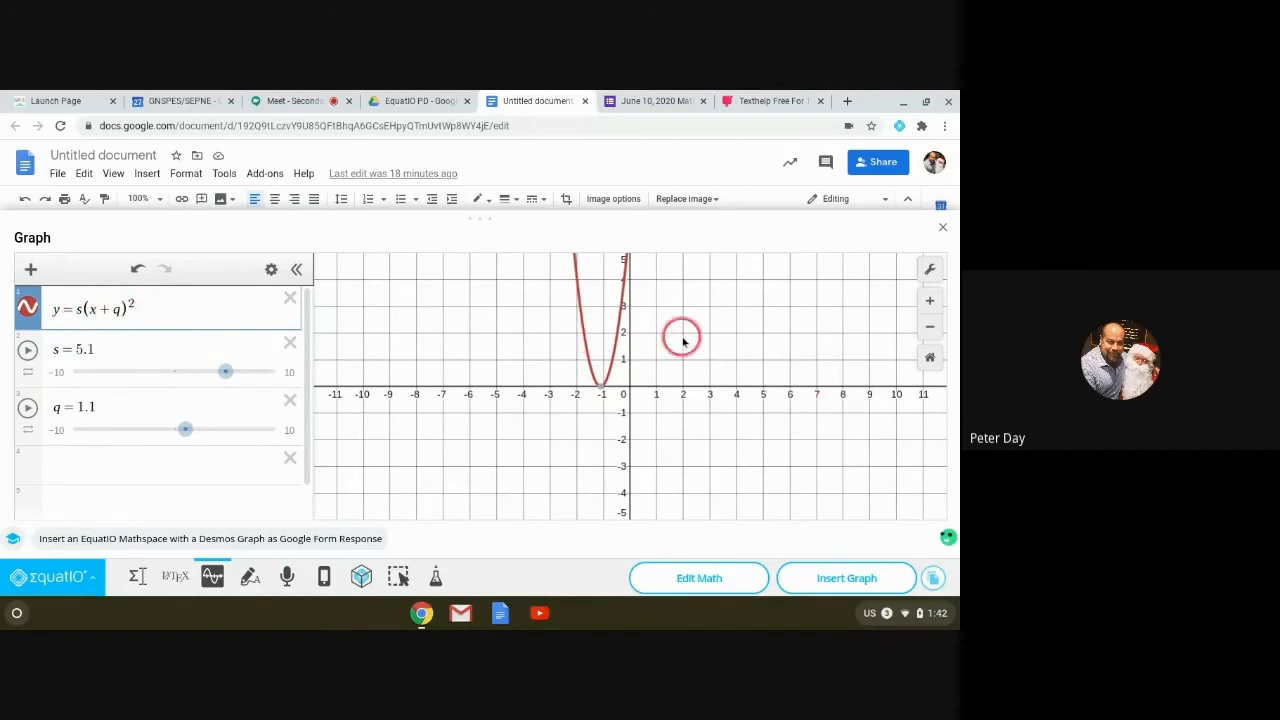
# Step: Insert the parabola graph into the document and reopen it in EquatIO
pyautogui.click(824, 584)
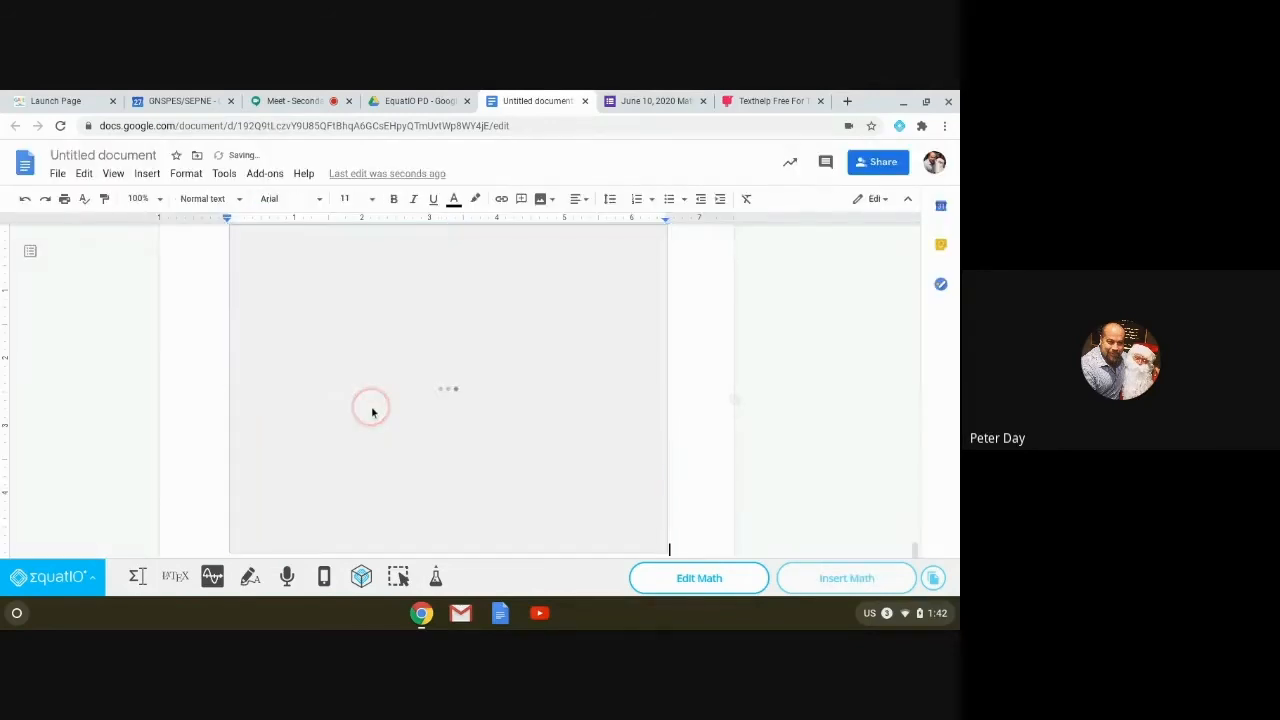
pyautogui.scroll(2, 446, 349)
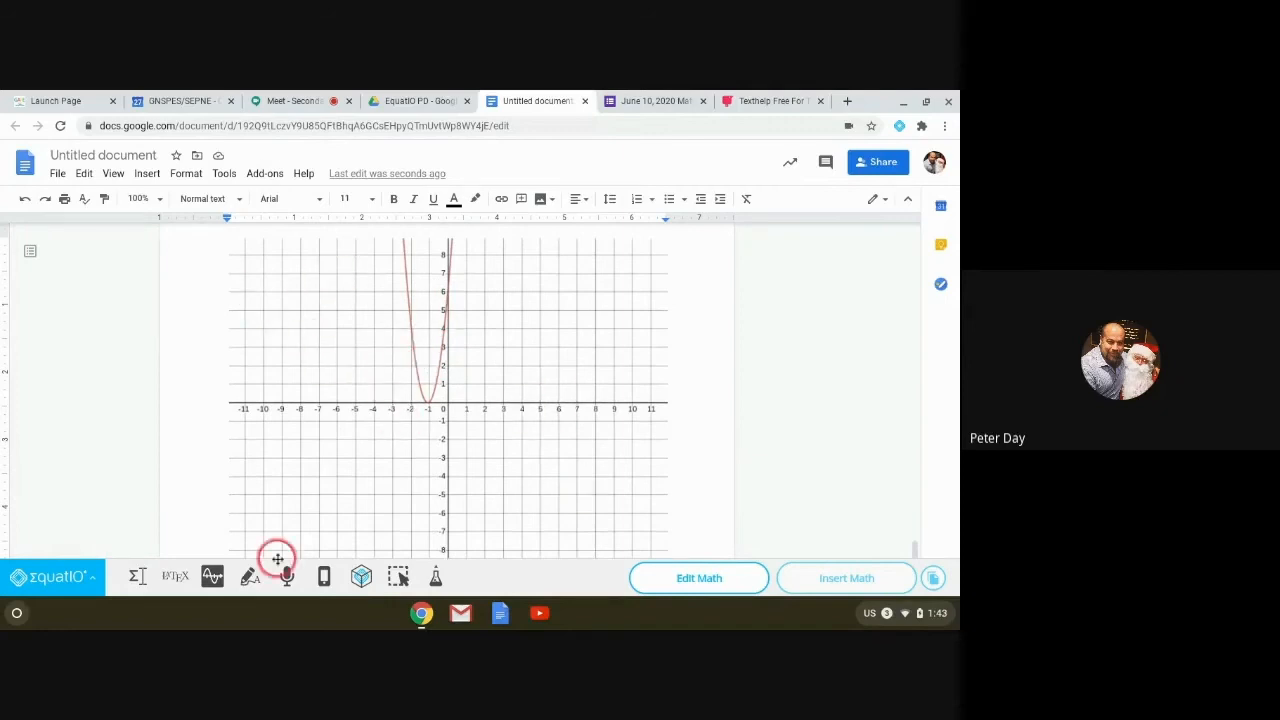
pyautogui.click(212, 577)
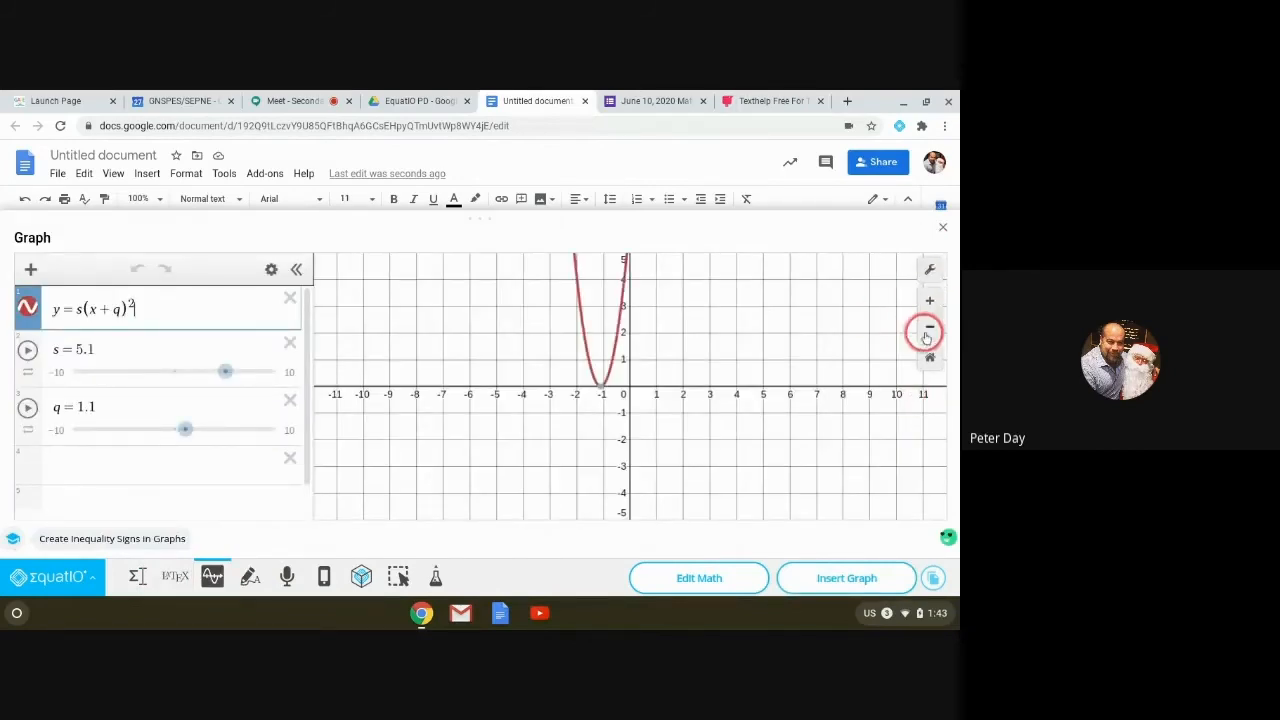
# Step: Zoom out, then in around the vertex, and select s(x + q)² for replacement
pyautogui.click(930, 323)
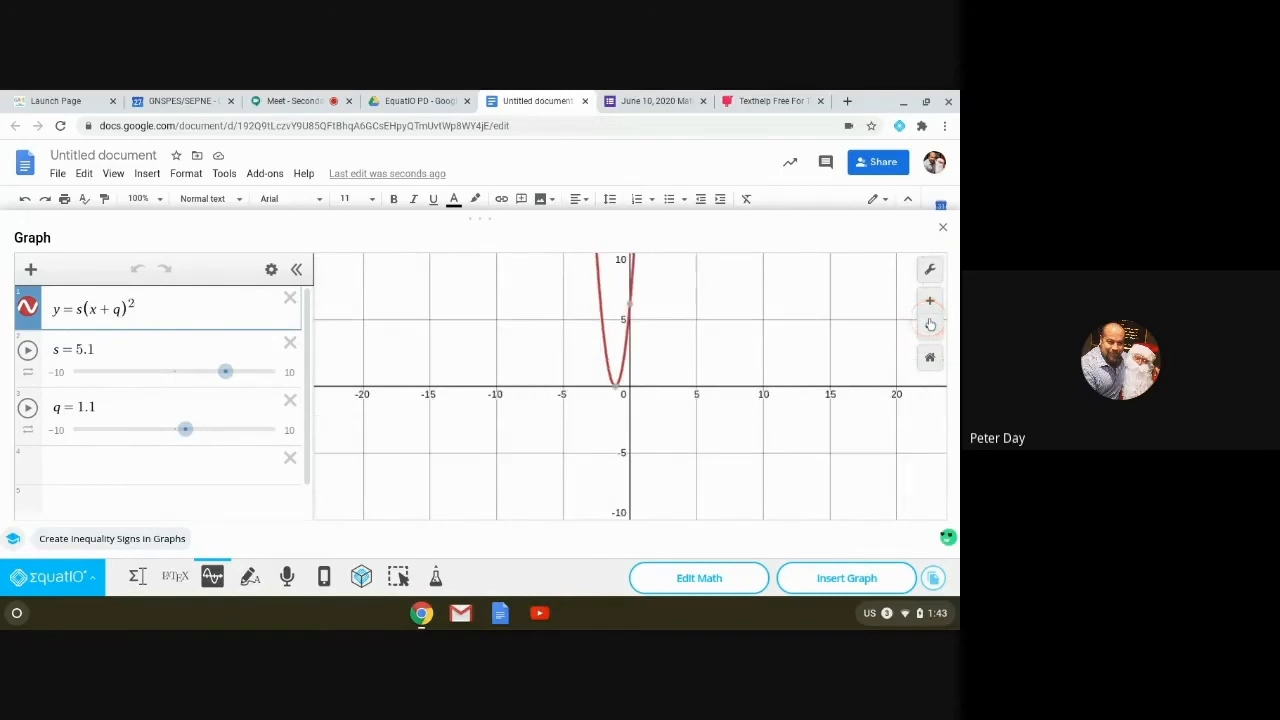
pyautogui.click(930, 302)
pyautogui.click(930, 302)
pyautogui.click(930, 302)
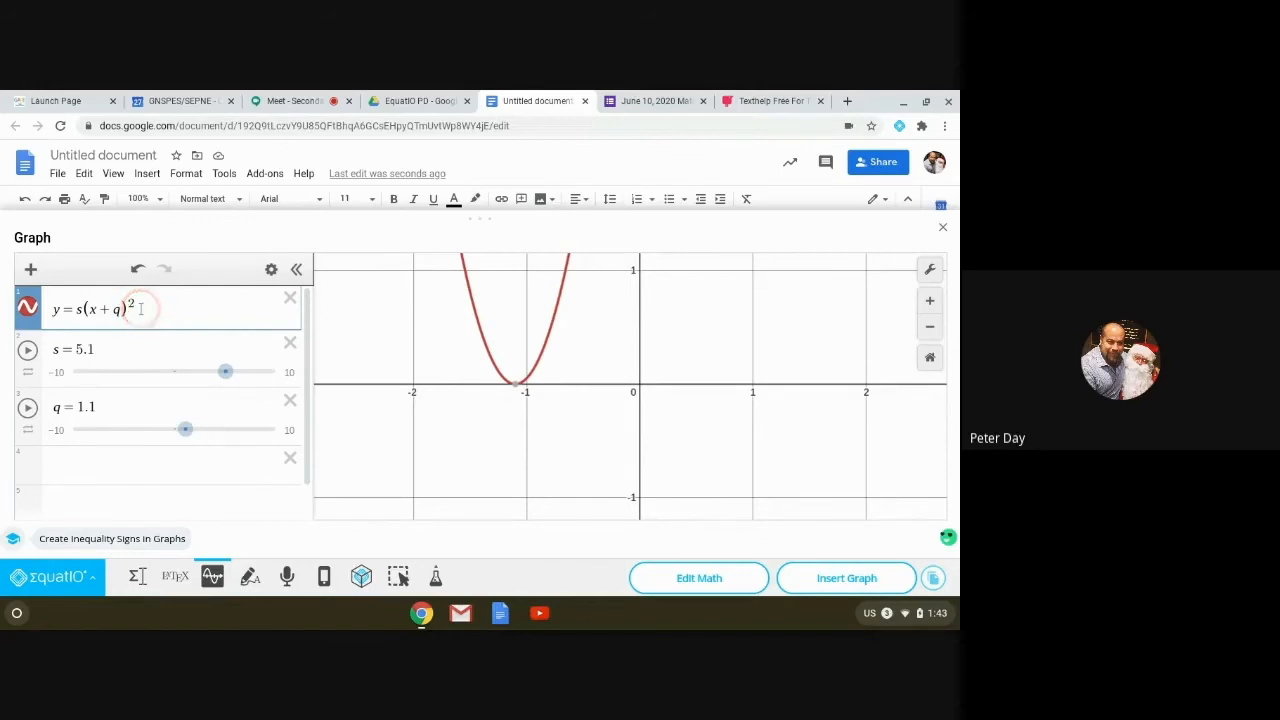
pyautogui.moveTo(141, 309); pyautogui.dragTo(79, 308)
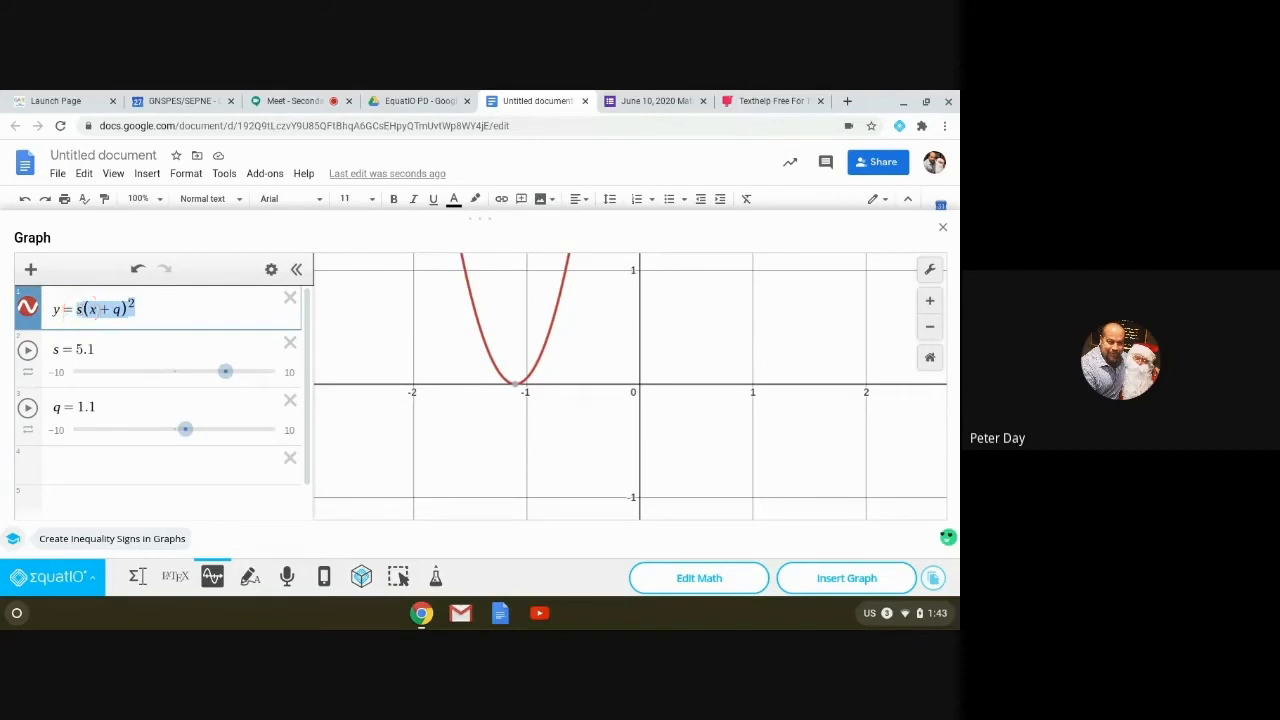
# Step: Replace the expression with ½ sin(x + π), correcting the phase from 45 to pi
pyautogui.write('1/2 s')
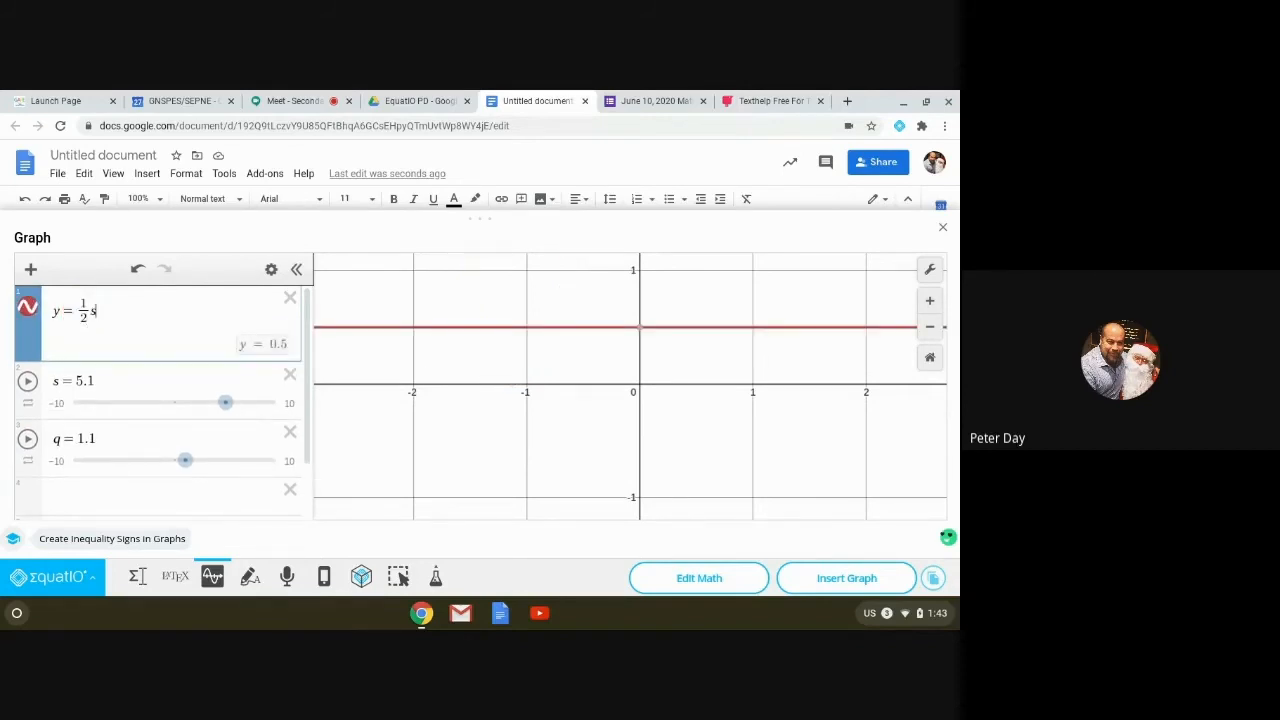
pyautogui.write('in(')
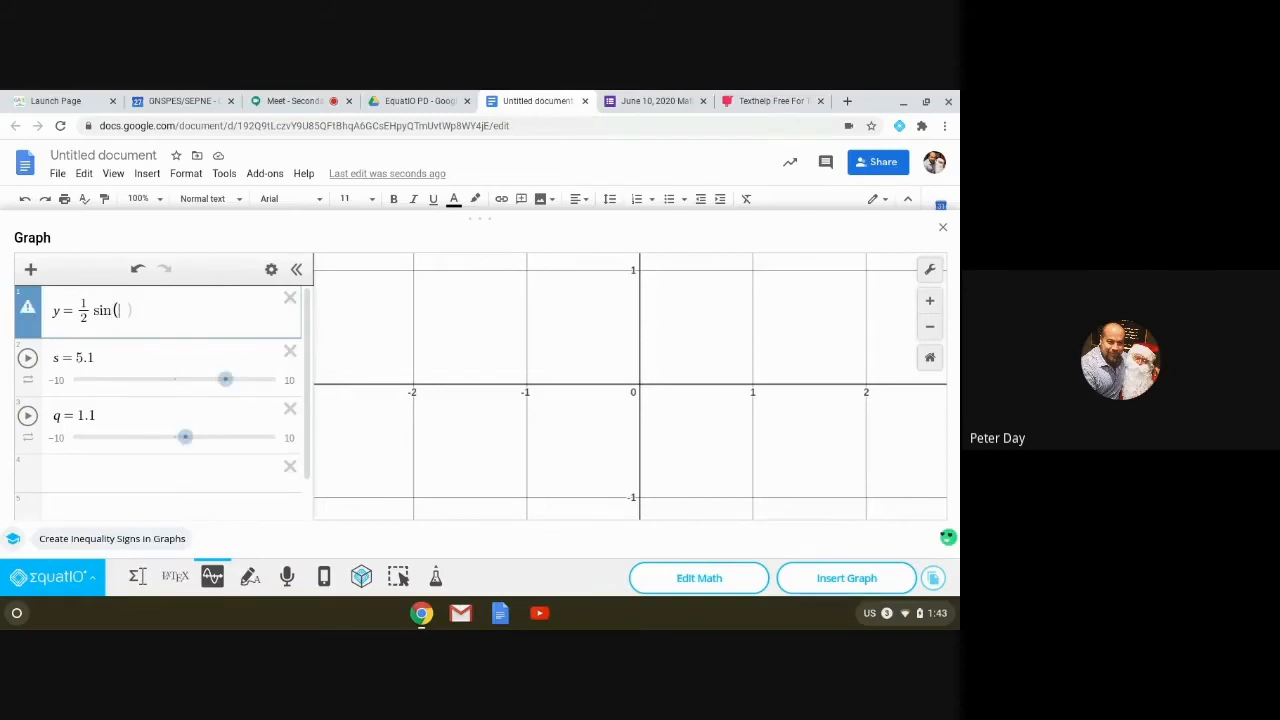
pyautogui.write('x + 45')
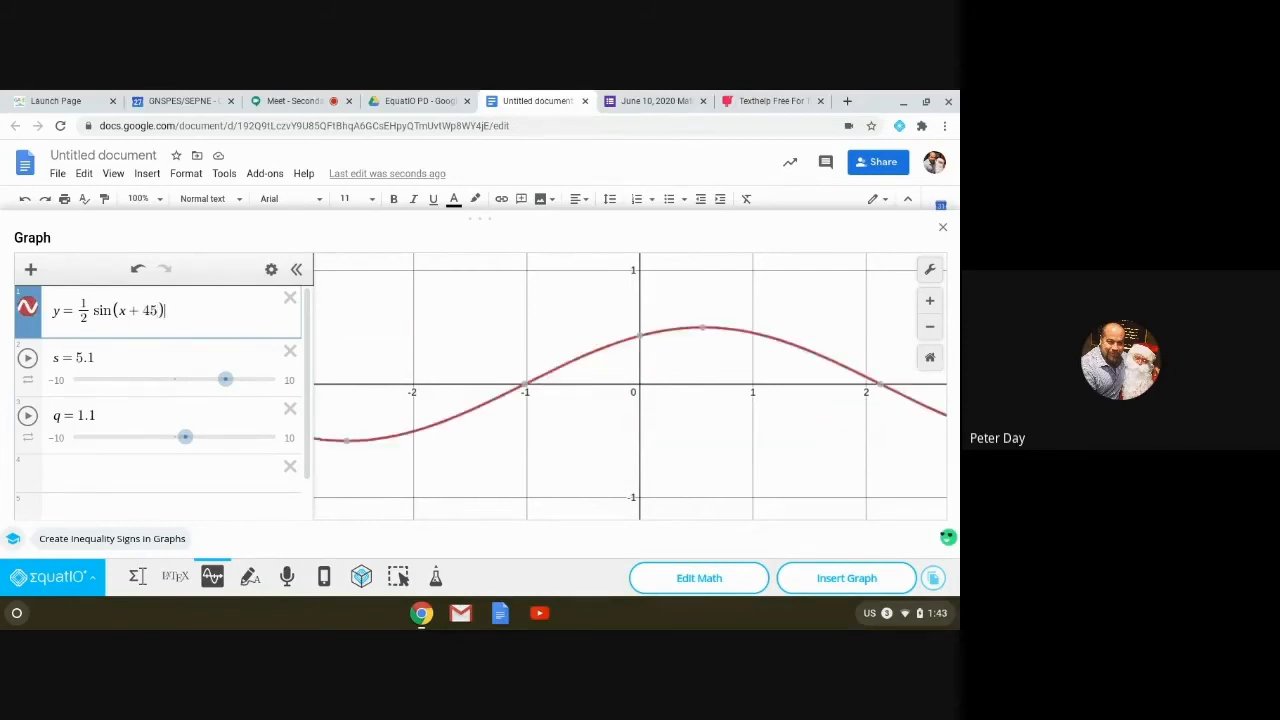
pyautogui.click(188, 345)
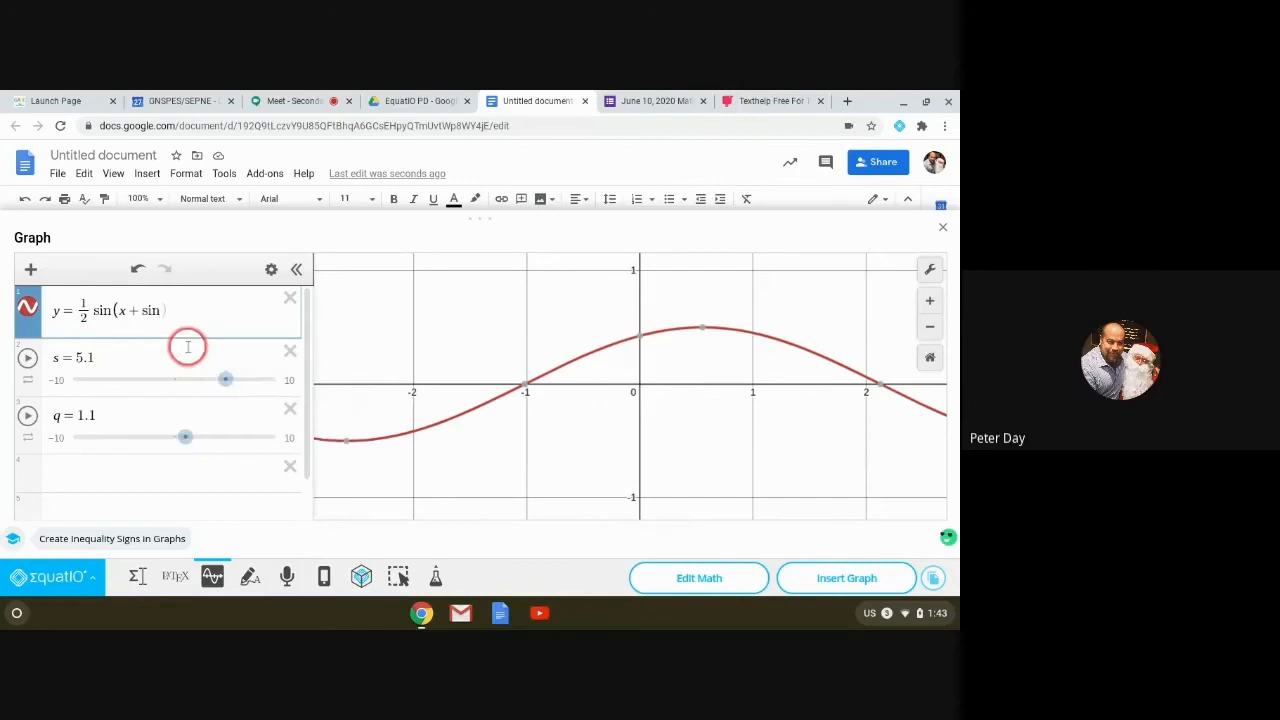
pyautogui.press('BackSpace')
pyautogui.press('BackSpace')
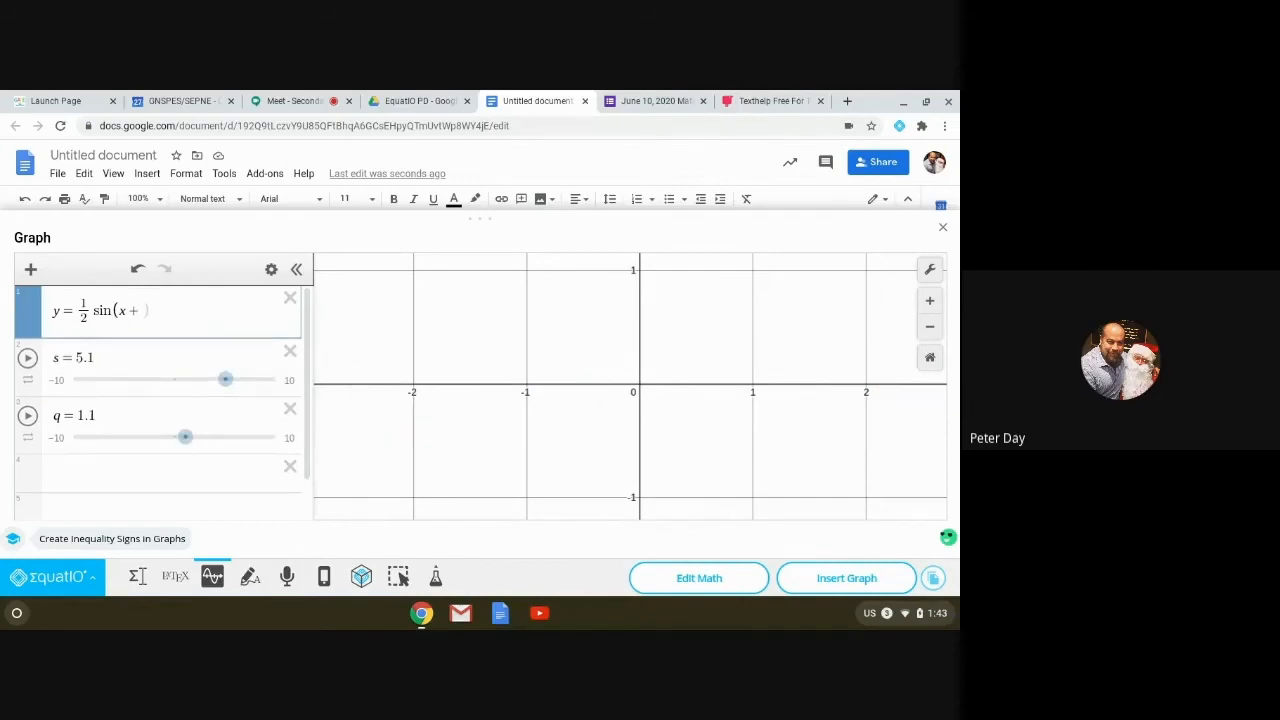
pyautogui.write('45')
pyautogui.press('Return')
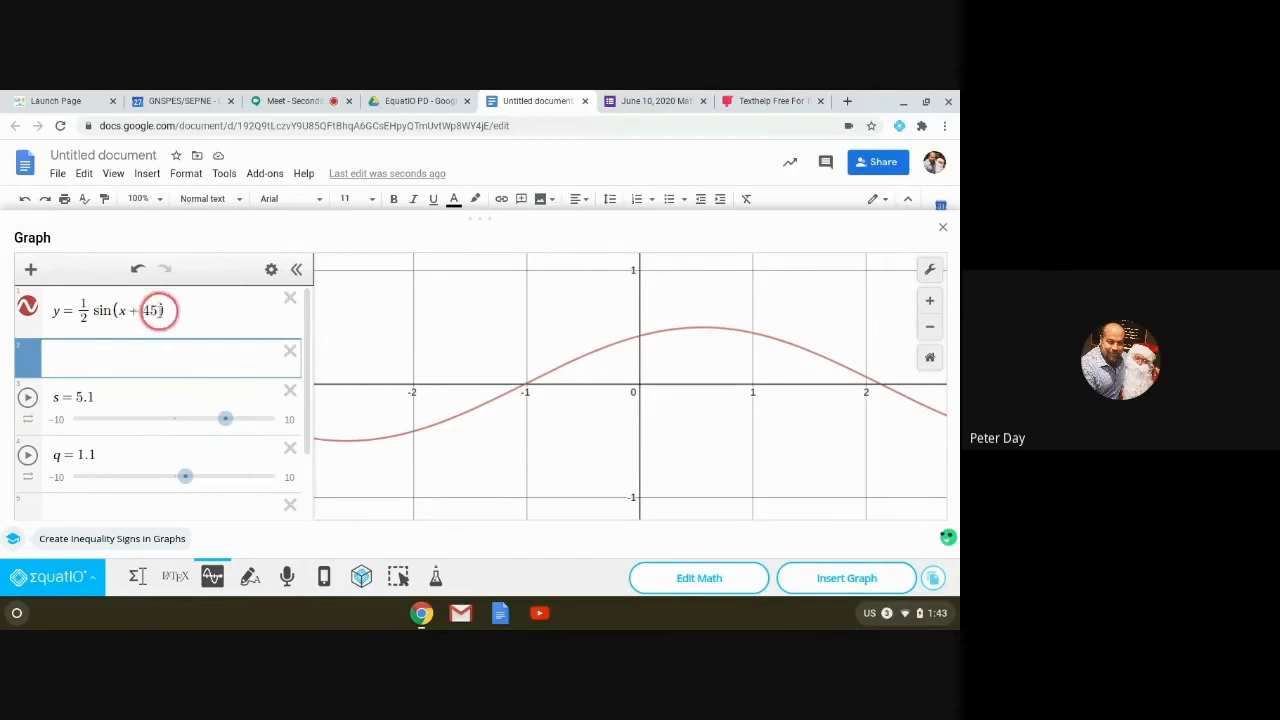
pyautogui.click(156, 310)
pyautogui.press('BackSpace')
pyautogui.press('BackSpace')
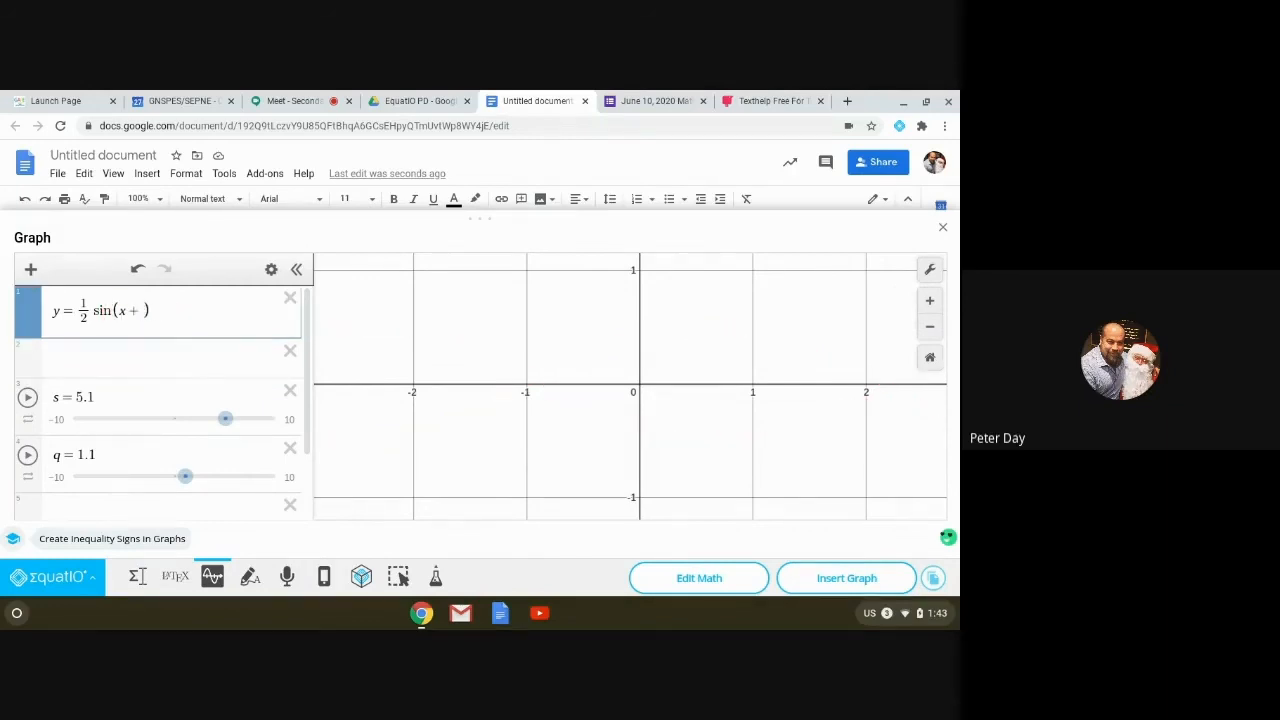
pyautogui.write('pi')
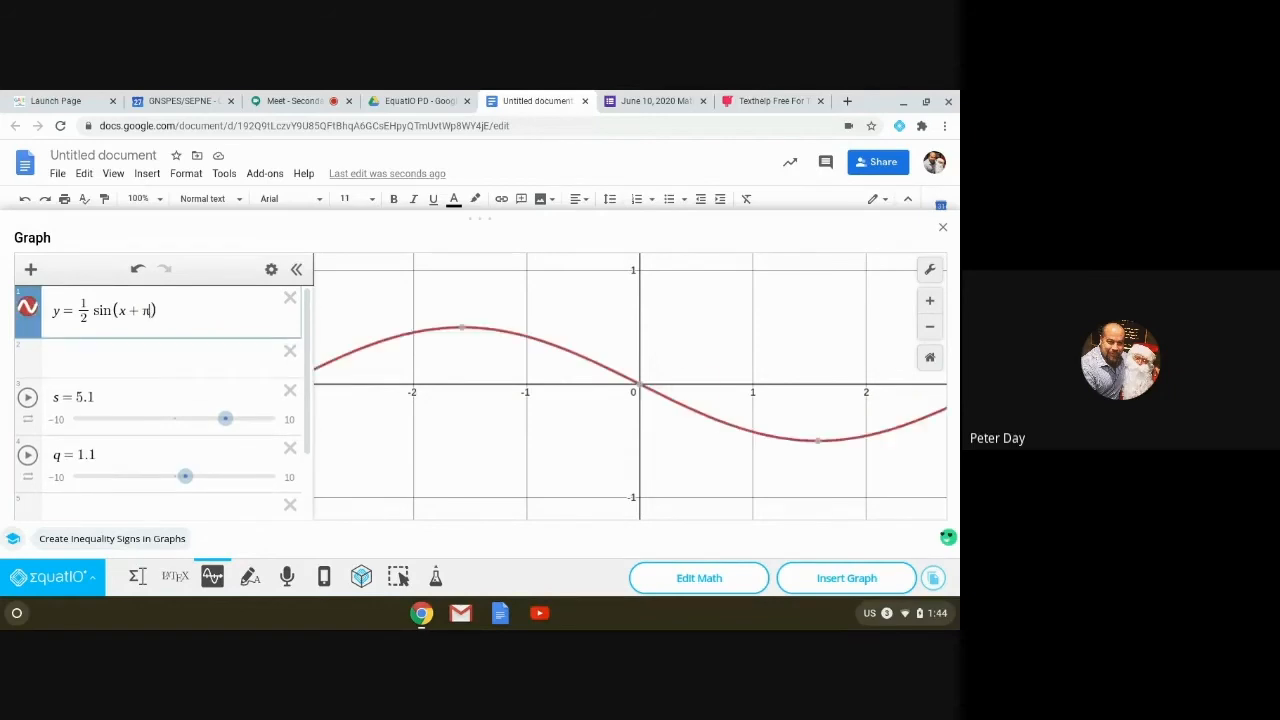
pyautogui.click(930, 270)
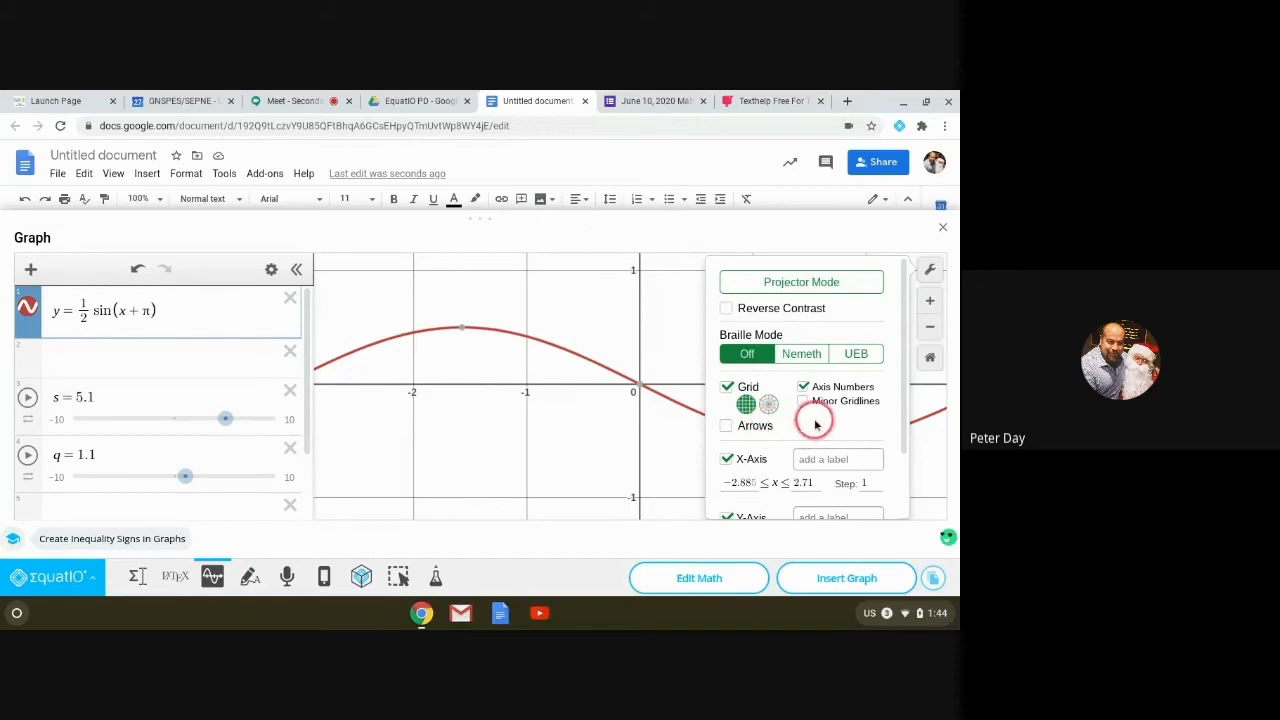
# Step: Check the angle-measure options in Graph Settings and close them, keeping the sine curve in radians
pyautogui.scroll(-2, 813, 418)
pyautogui.click(846, 495)
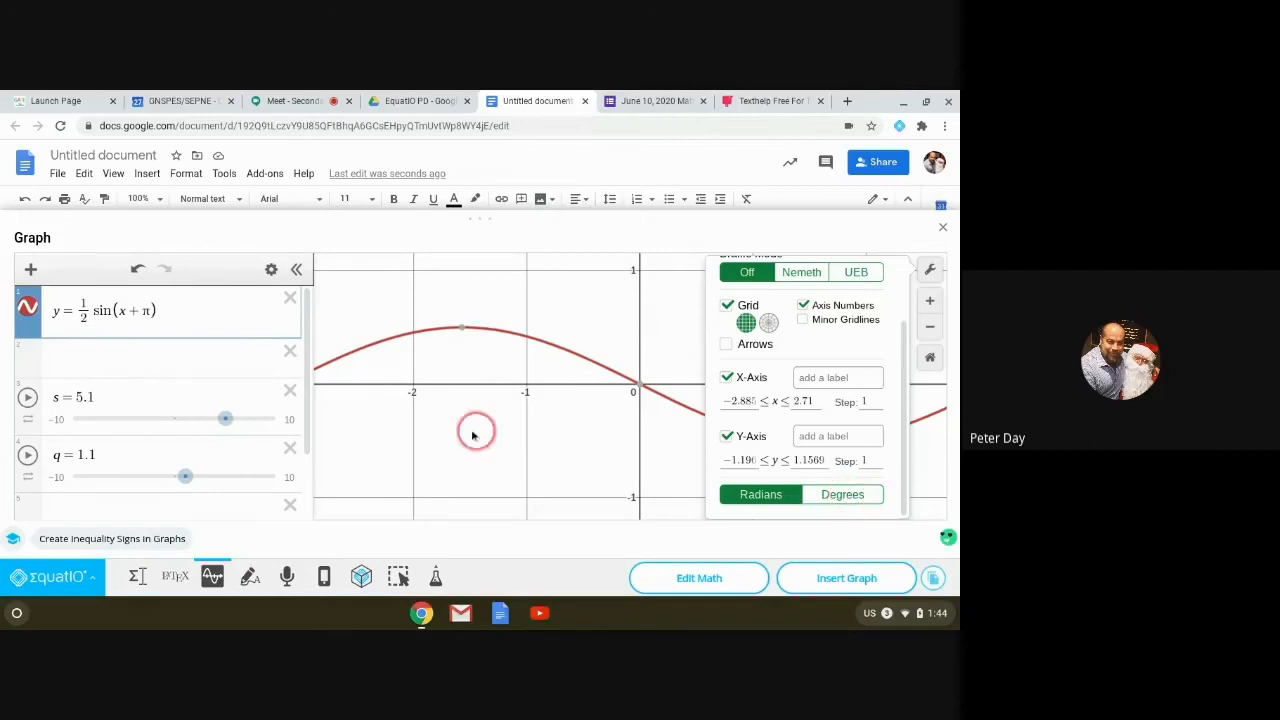
pyautogui.click(613, 420)
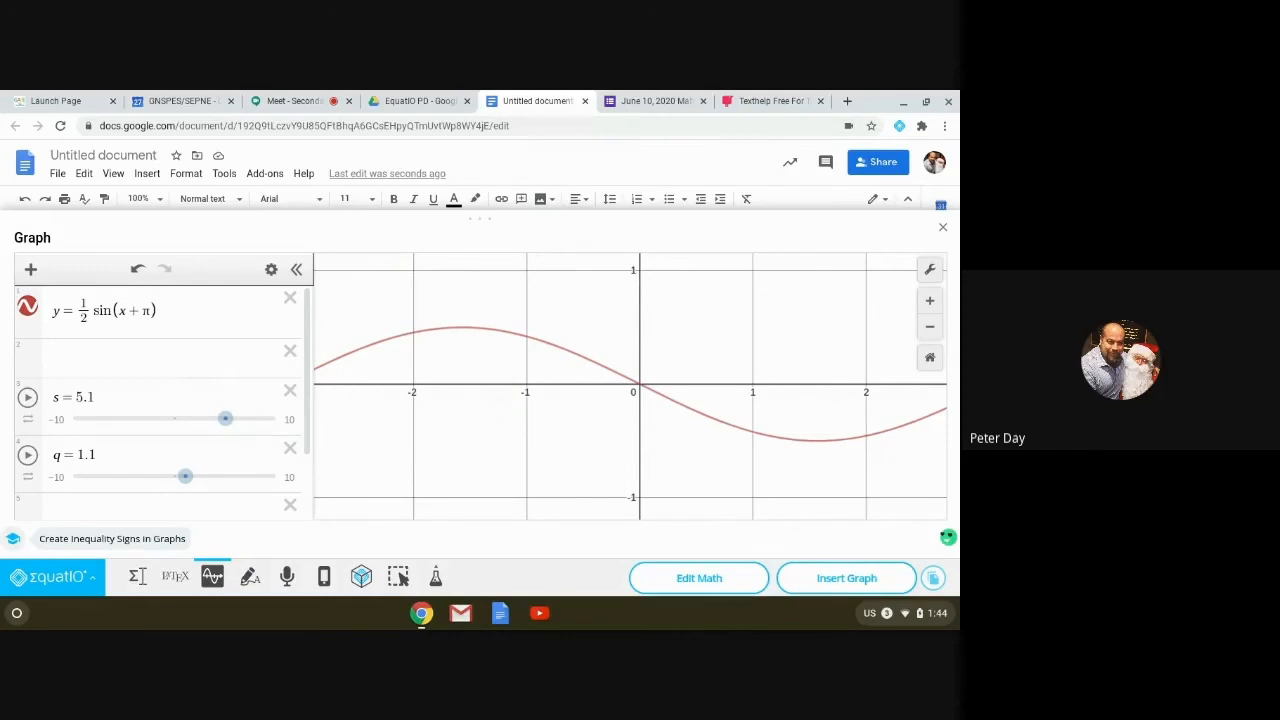
# Step: Show the EquatIO Mobile QR-code introduction, then switch to the Google Meet call tab
pyautogui.click(324, 577)
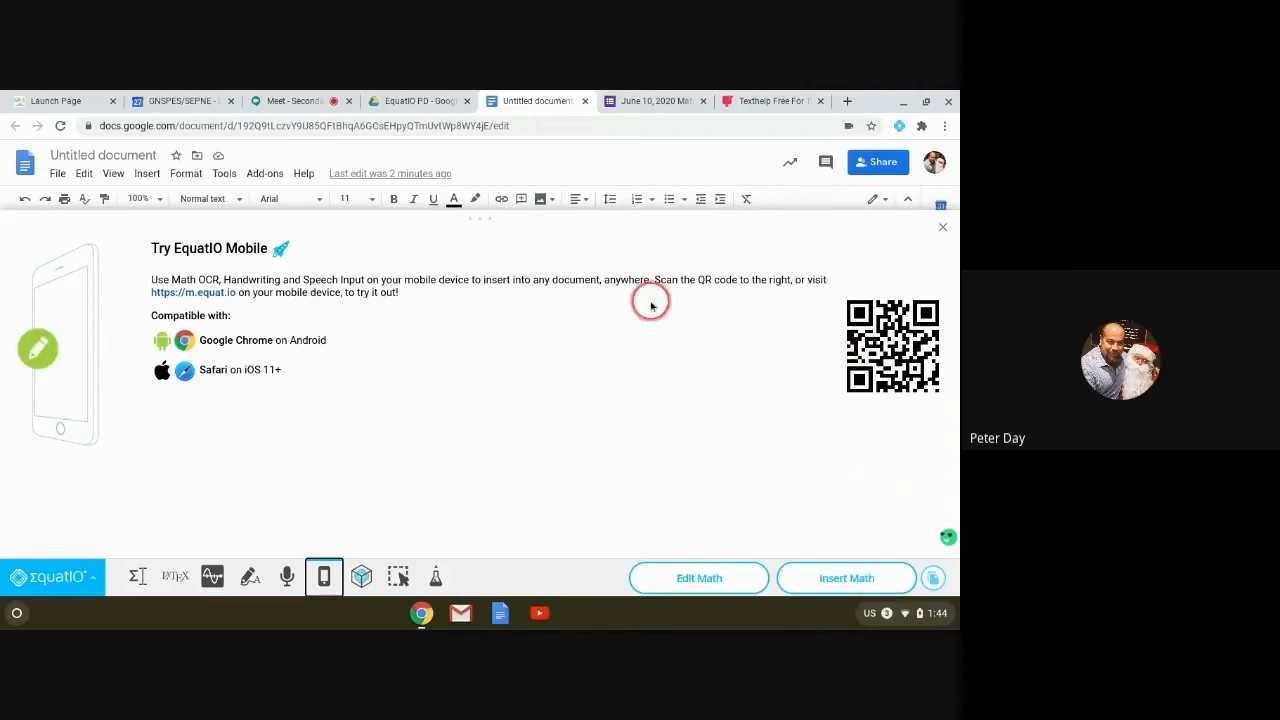
pyautogui.click(297, 104)
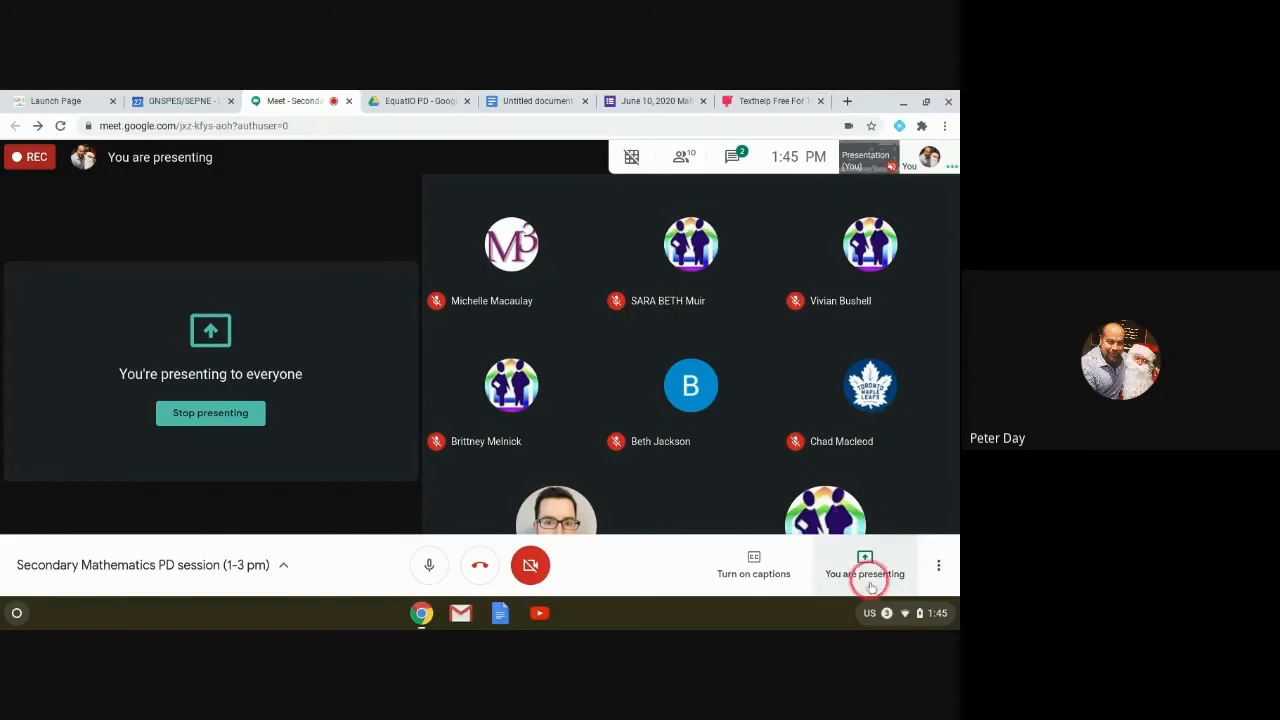
# Step: Check the 'You are presenting' options in Meet, then return to the Untitled document tab
pyautogui.click(865, 565)
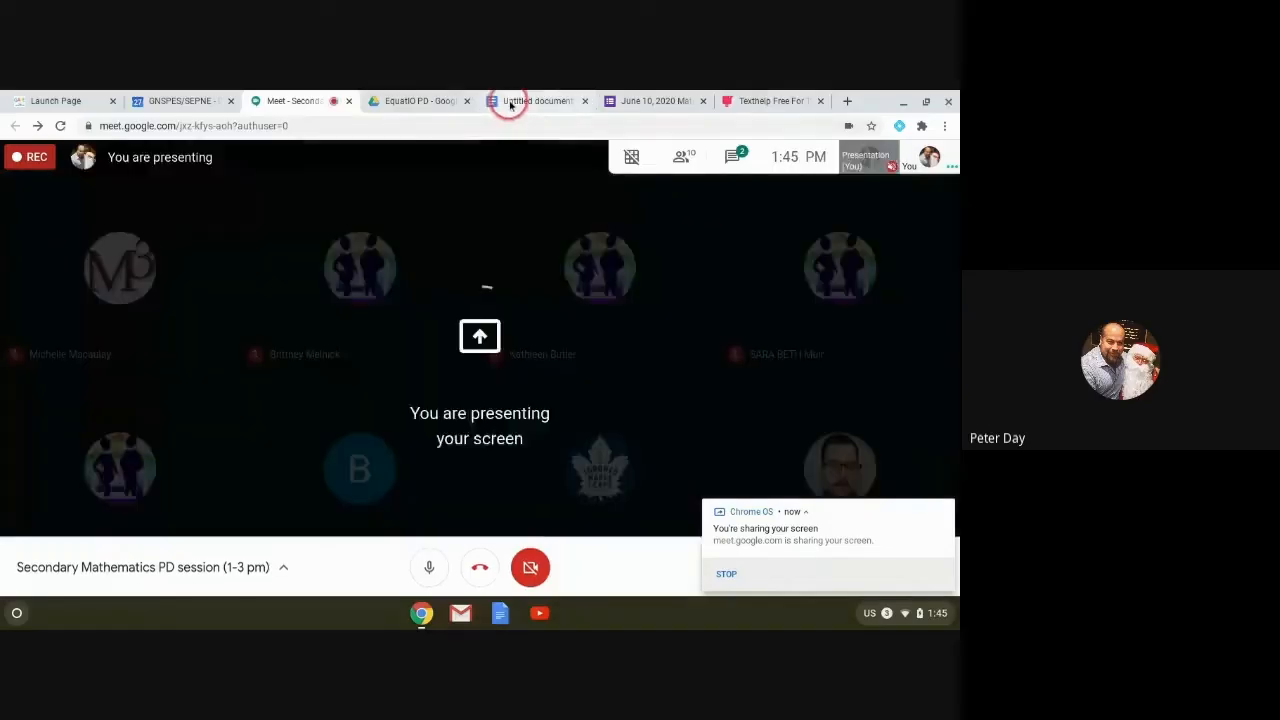
pyautogui.click(509, 103)
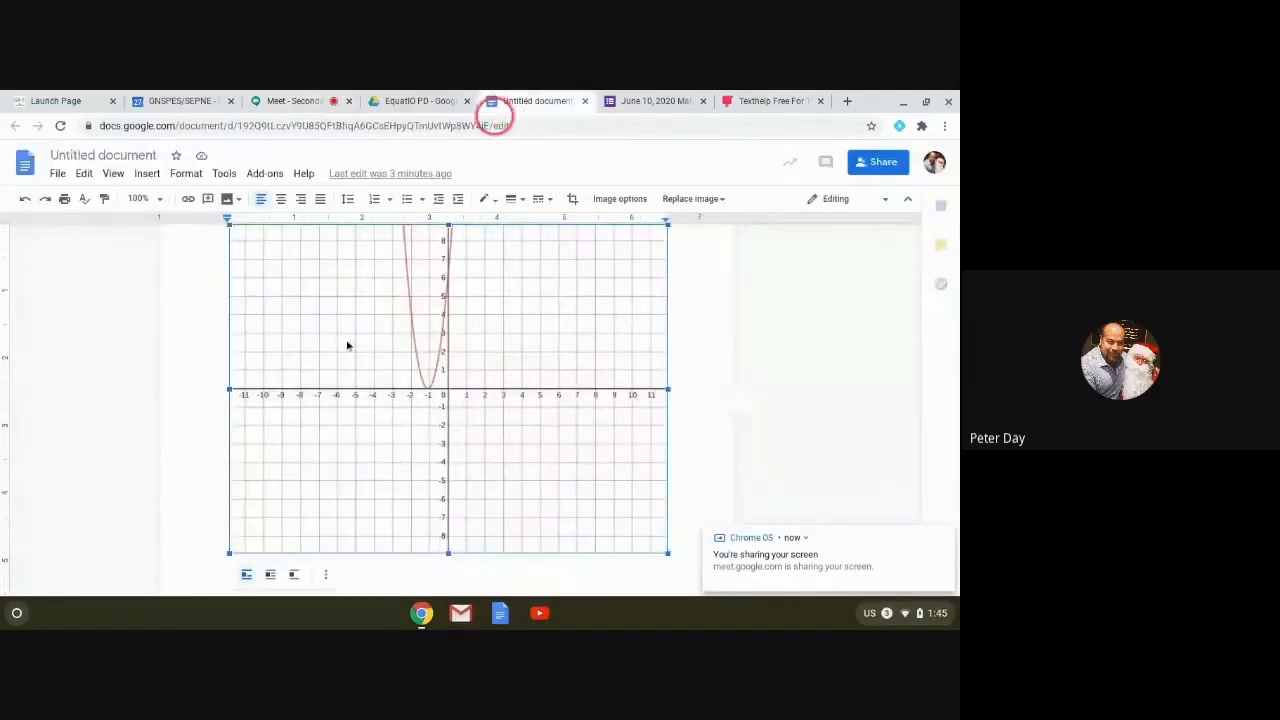
# Step: Deselect the parabola graph, dismiss the sharing notification, and close the EquatIO Mobile introduction
pyautogui.click(684, 549)
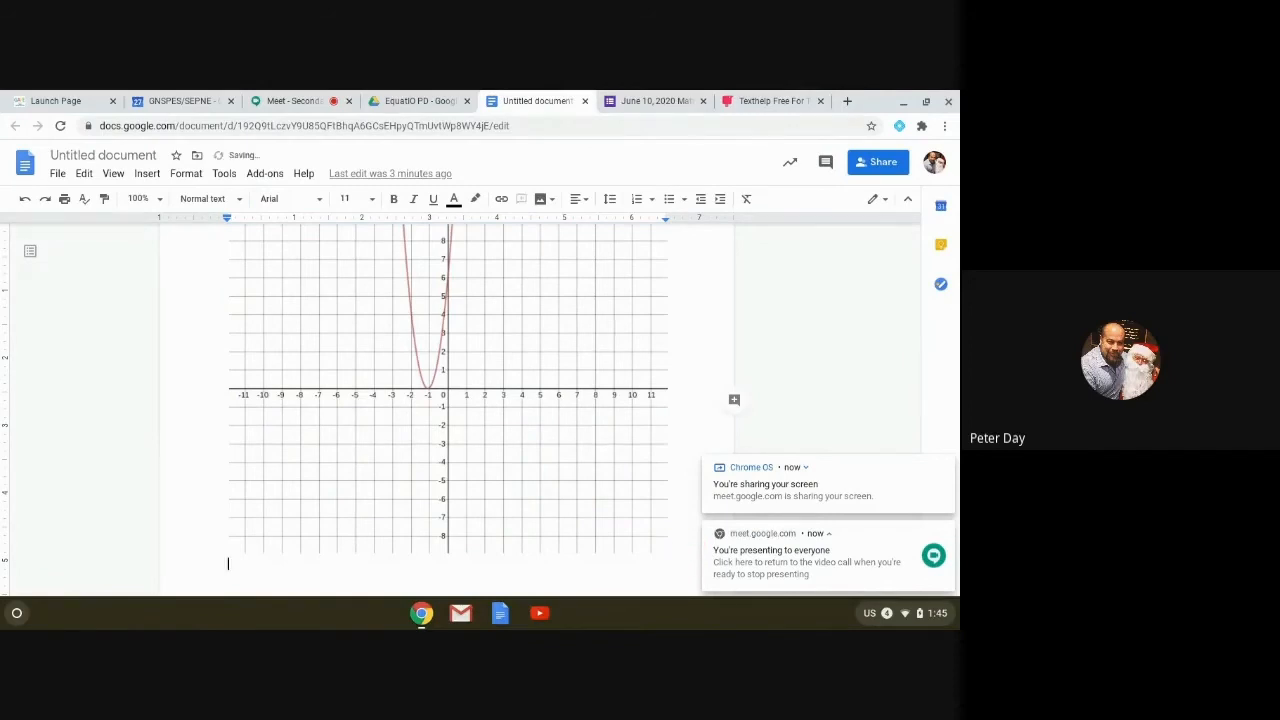
pyautogui.click(946, 466)
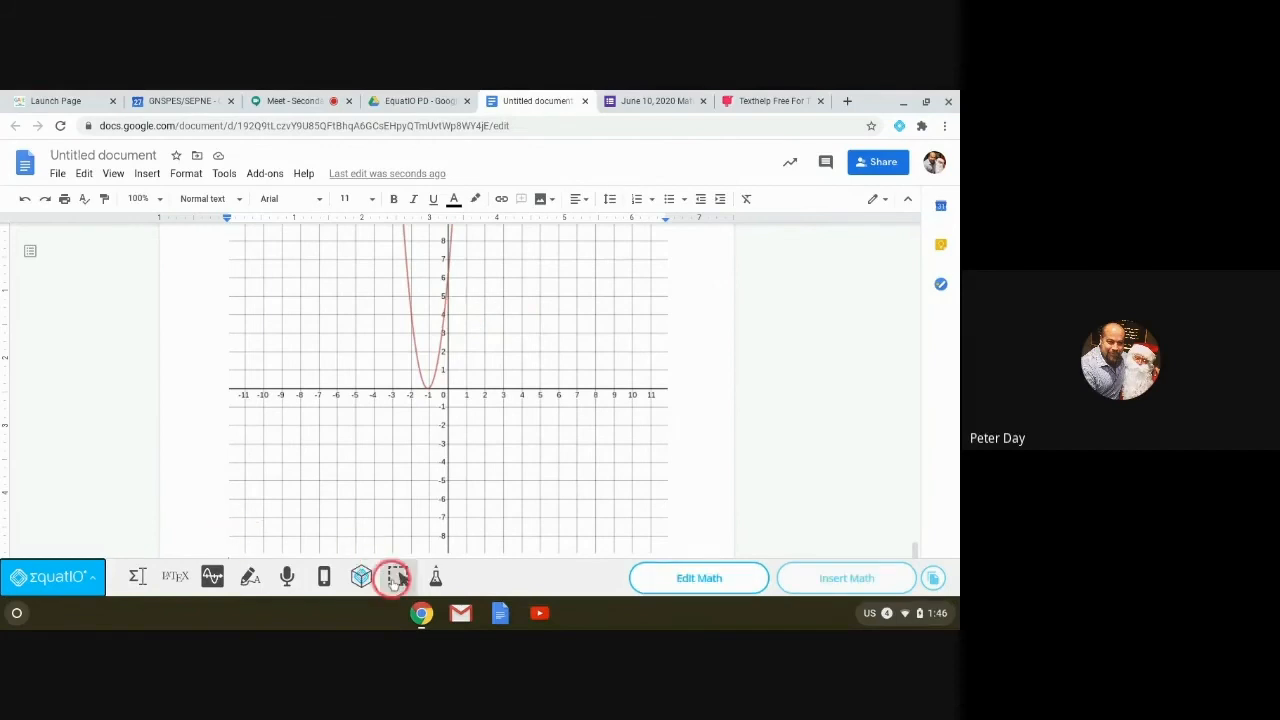
pyautogui.click(326, 580)
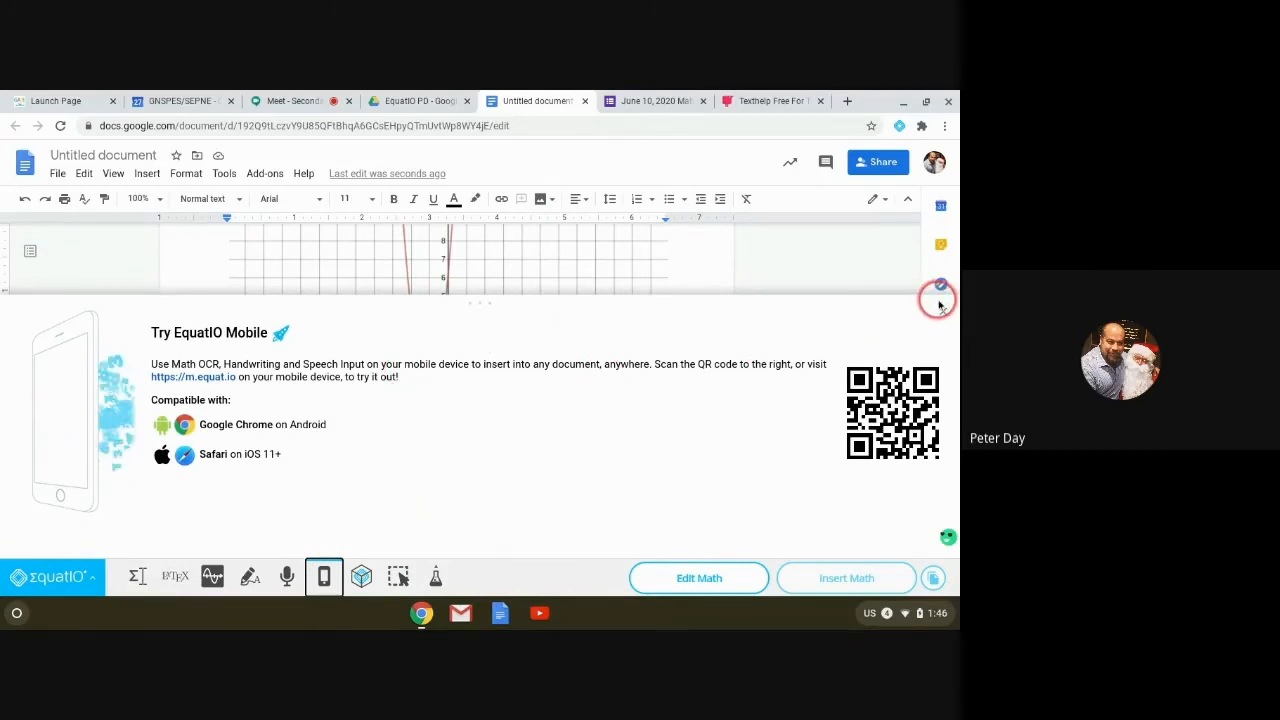
pyautogui.click(940, 305)
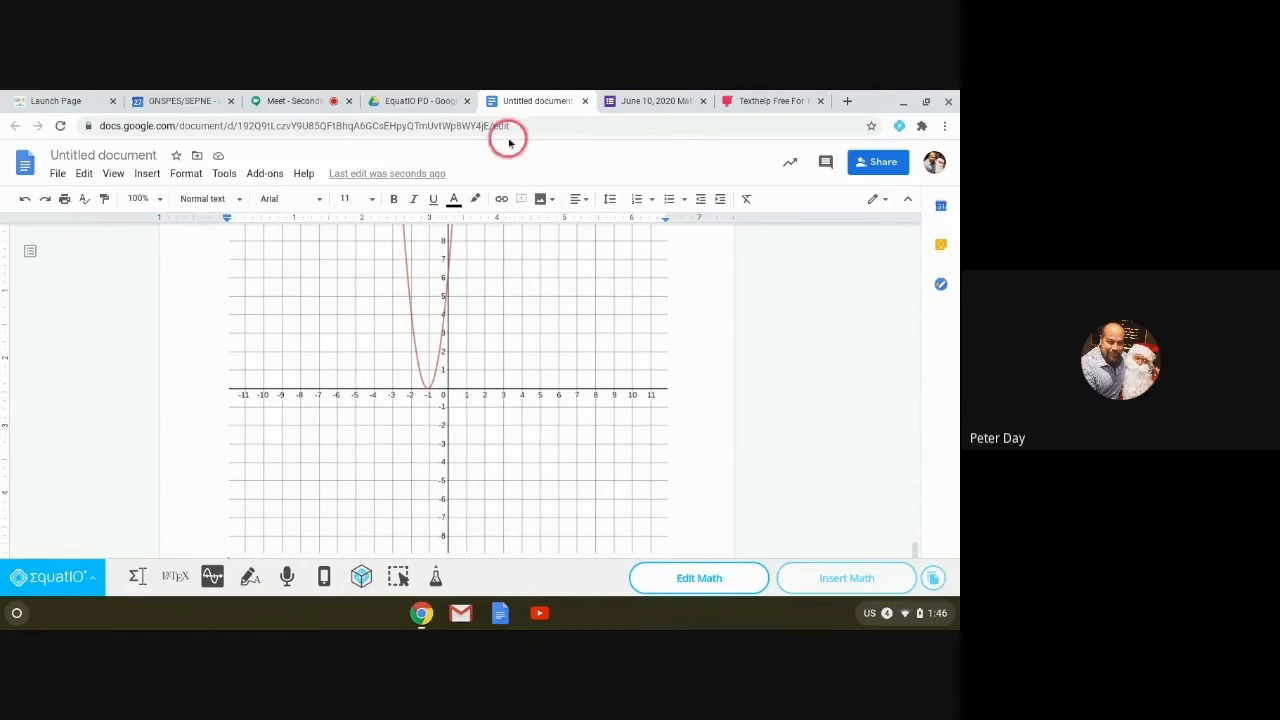
# Step: Stop presenting the screen from the 'You are presenting' menu in the Meet call
pyautogui.click(311, 104)
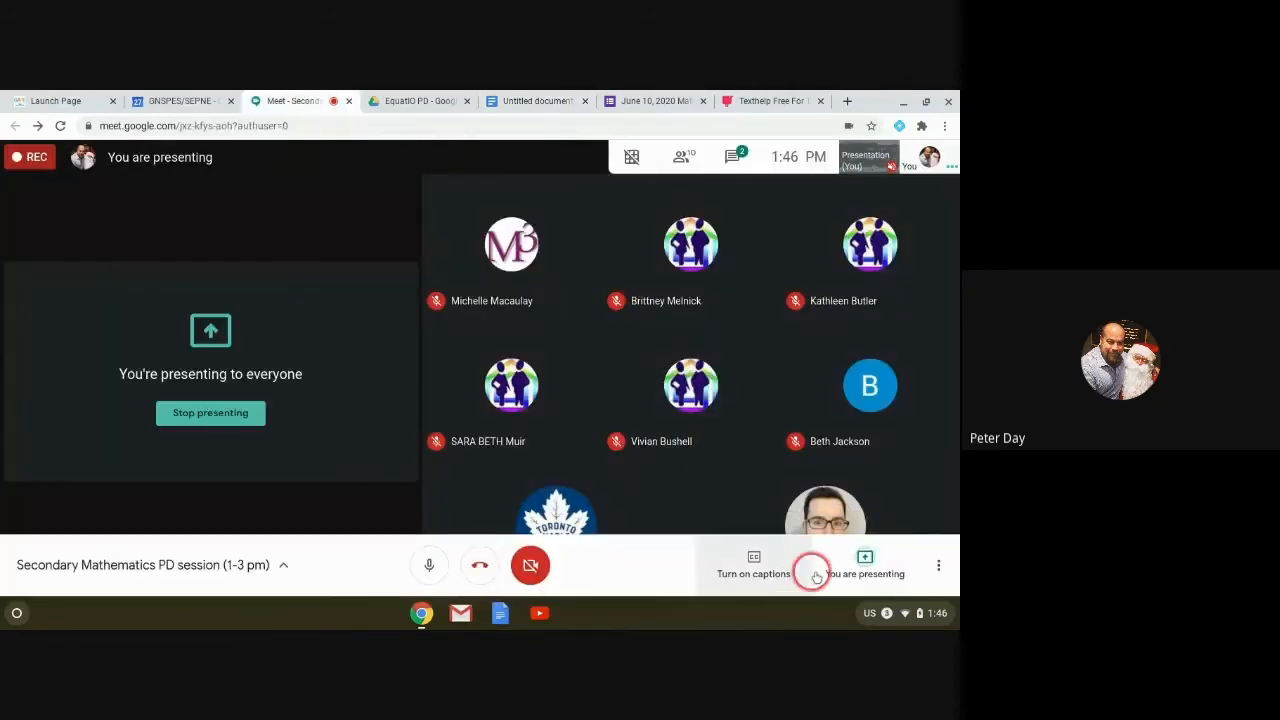
pyautogui.click(876, 562)
pyautogui.click(871, 503)
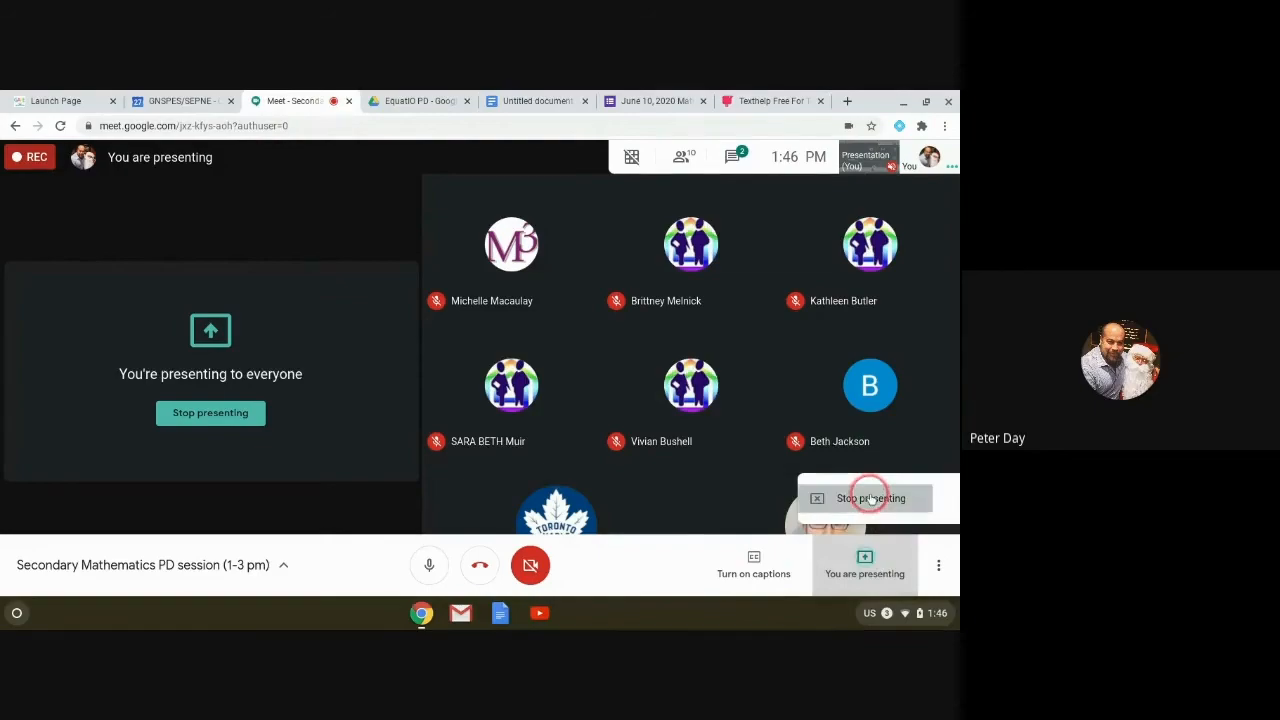
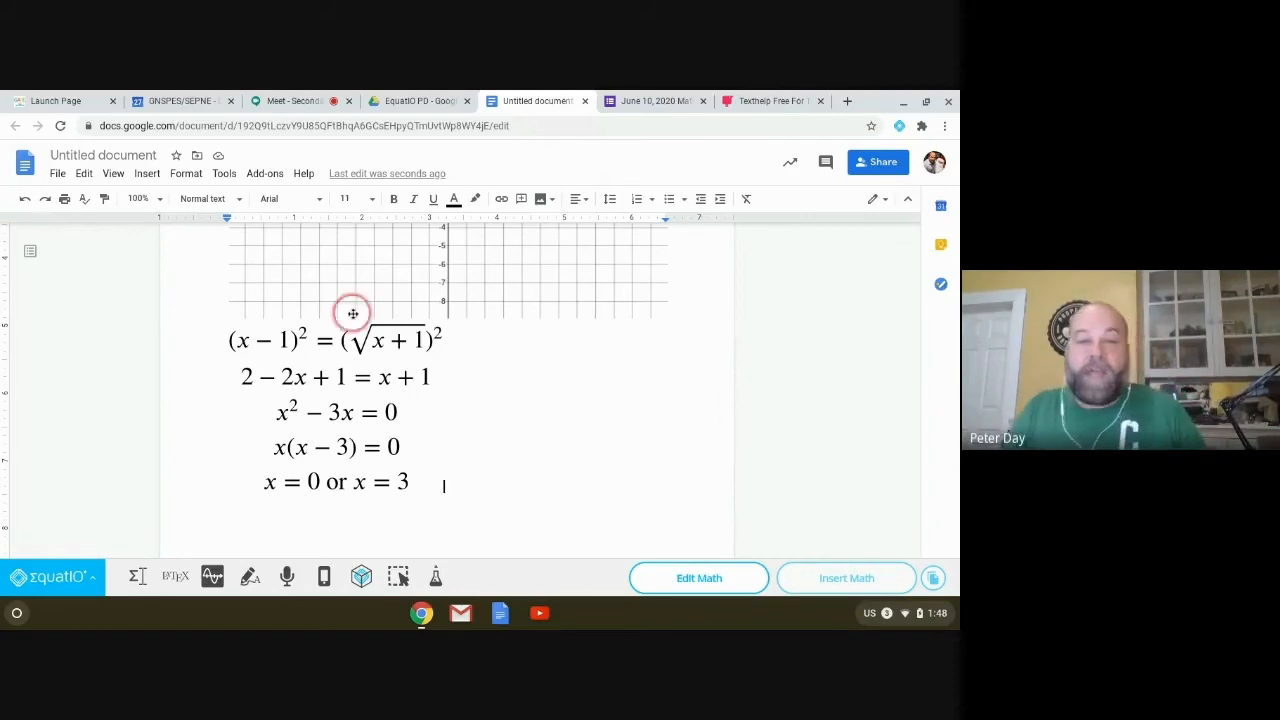
# Step: Add an empty line after the last equation and switch on Screenshot Reader capture mode
pyautogui.moveTo(363, 403)
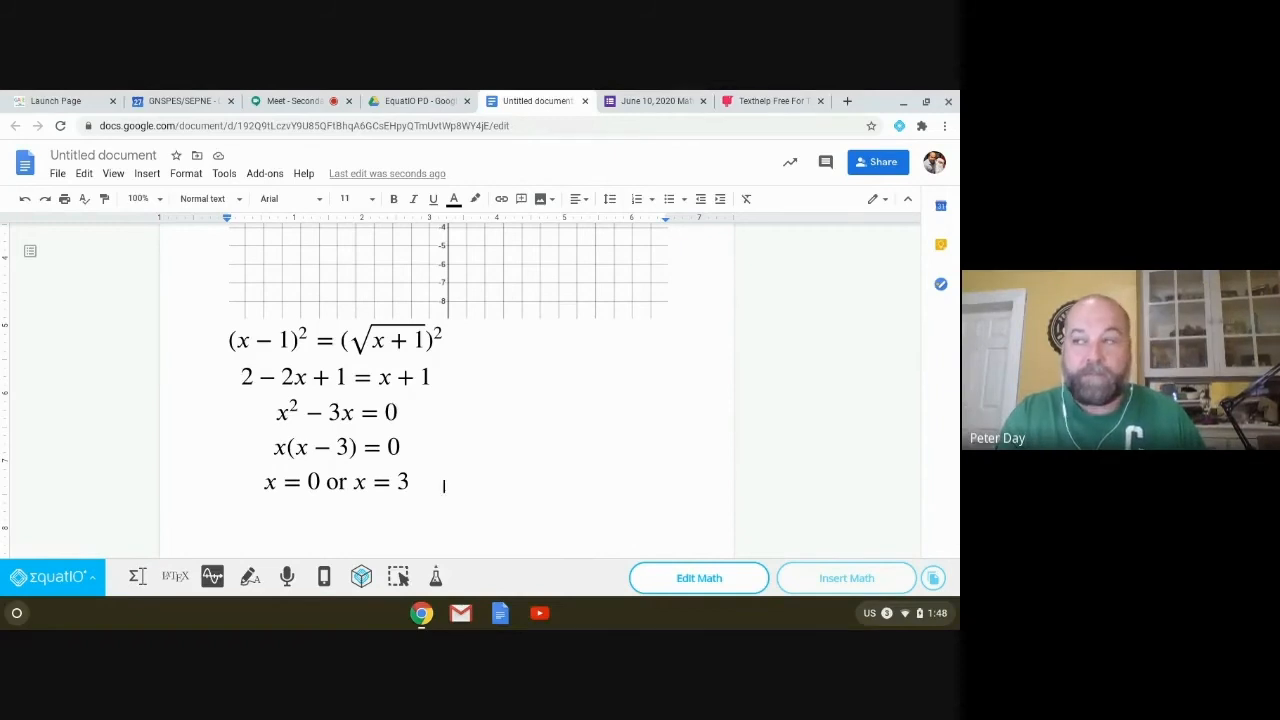
pyautogui.press('Return')
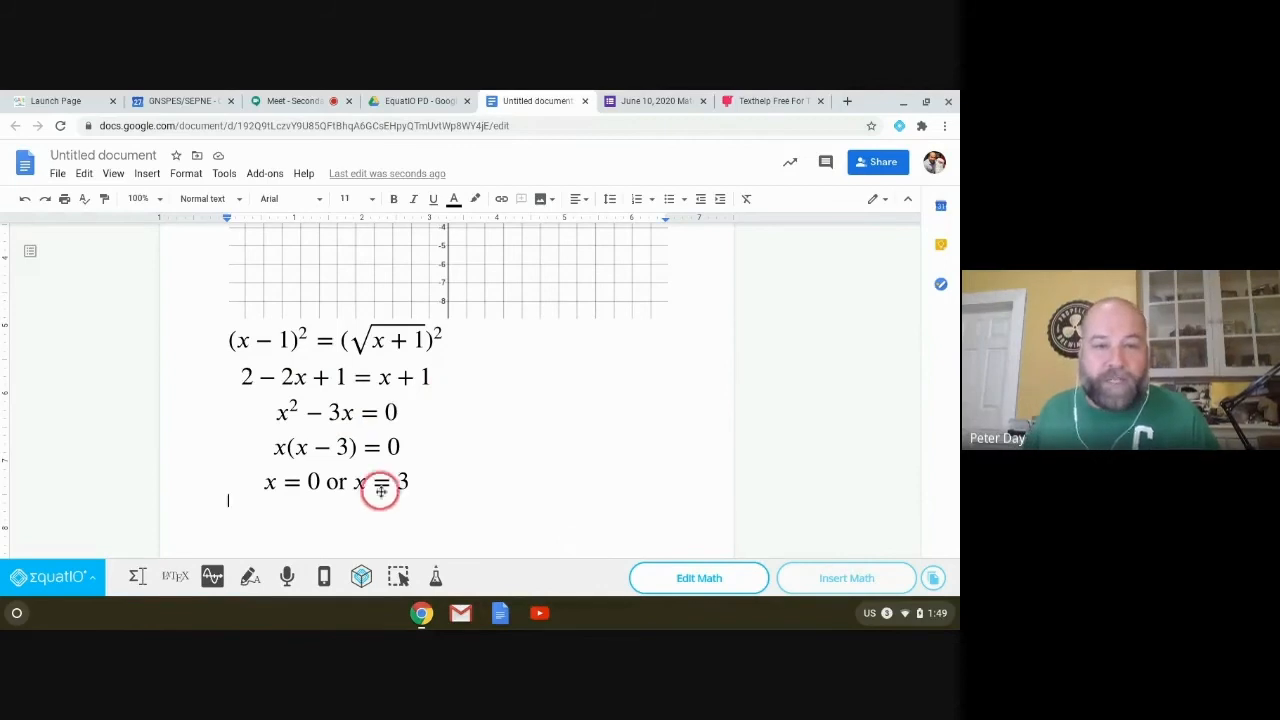
pyautogui.click(397, 576)
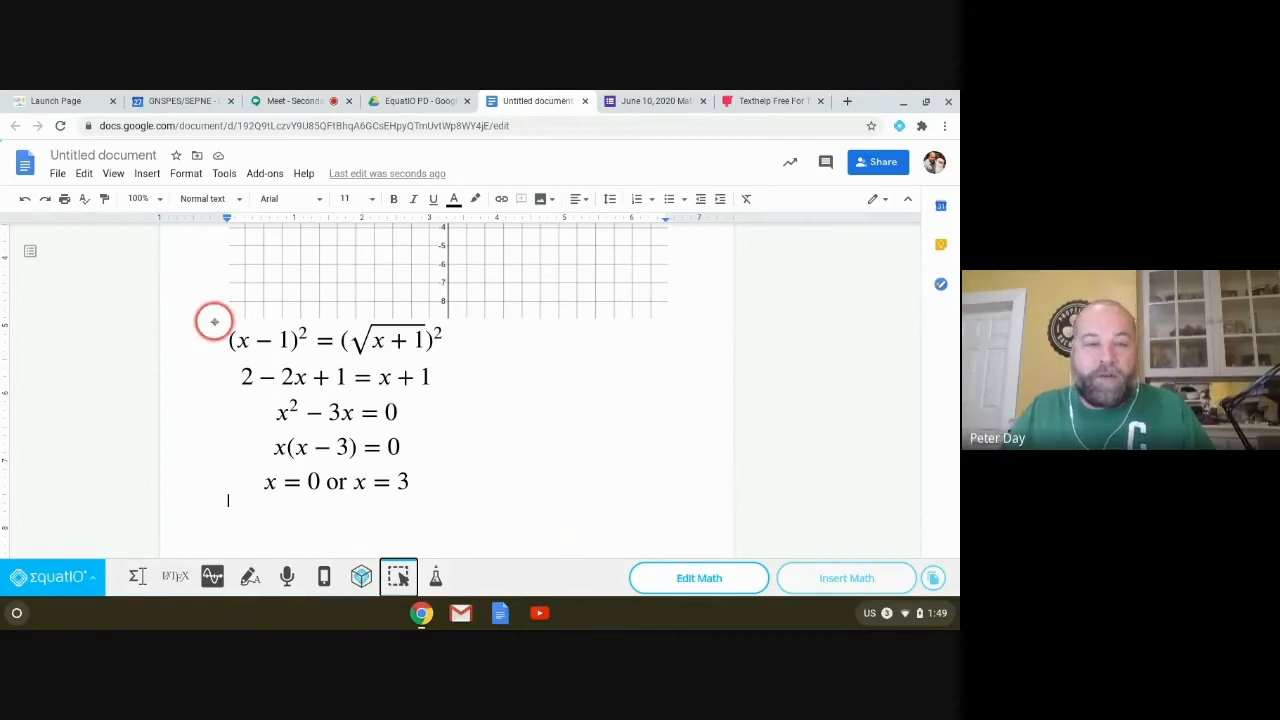
# Step: Box all five equations with Screenshot Reader, convert them to math, and stop the read-aloud
pyautogui.moveTo(220, 321); pyautogui.dragTo(454, 508)
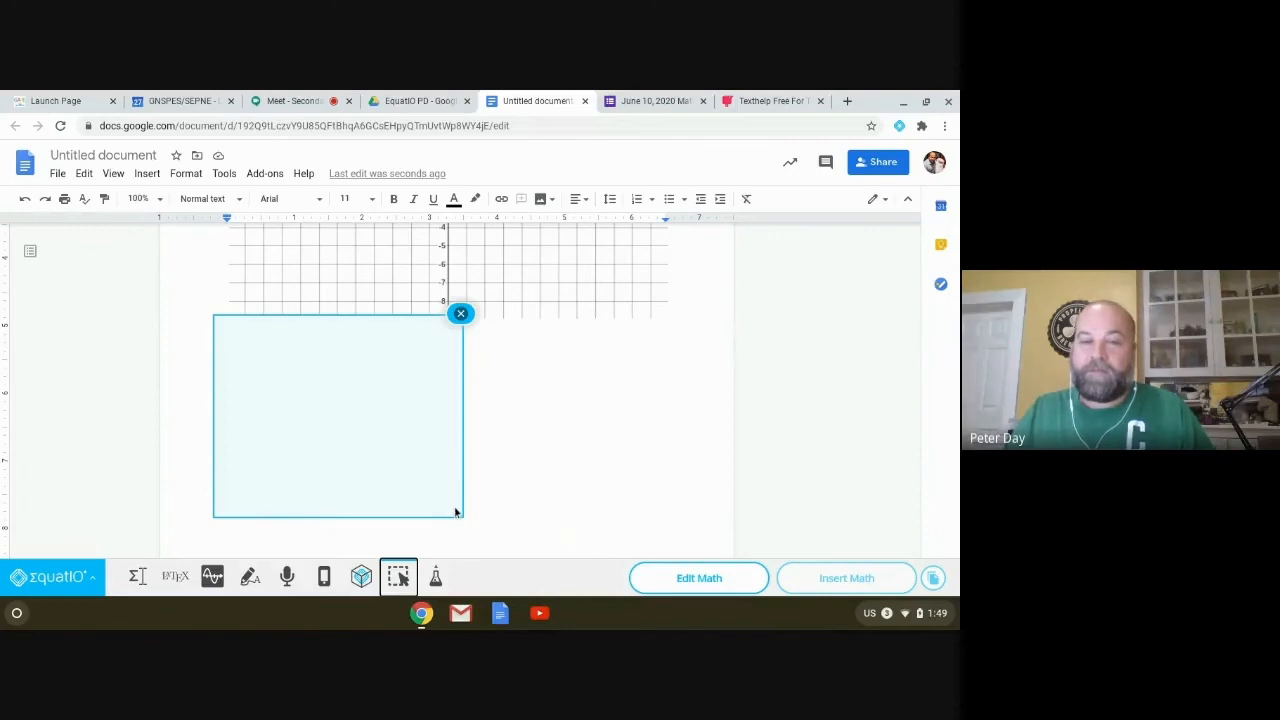
pyautogui.moveTo(452, 509)
pyautogui.mouseDown()
pyautogui.moveTo(437, 507)
pyautogui.moveTo(424, 464)
pyautogui.mouseUp()
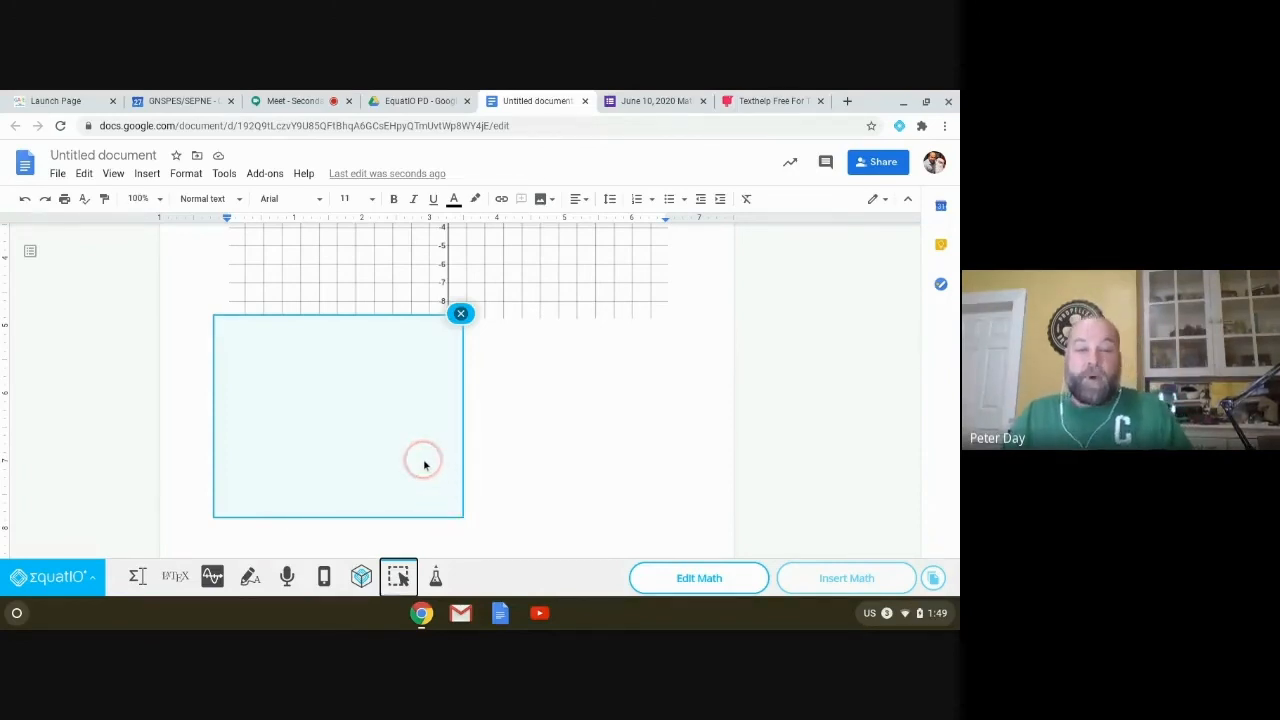
pyautogui.click(343, 429)
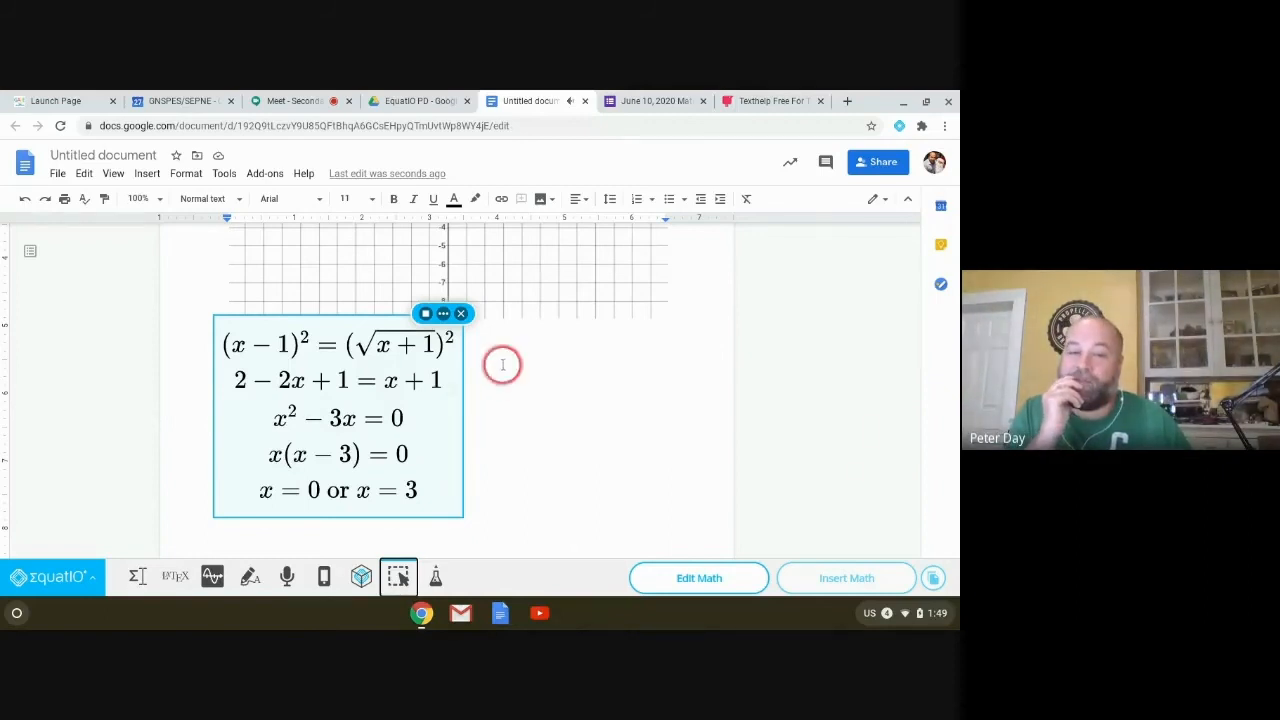
pyautogui.click(425, 314)
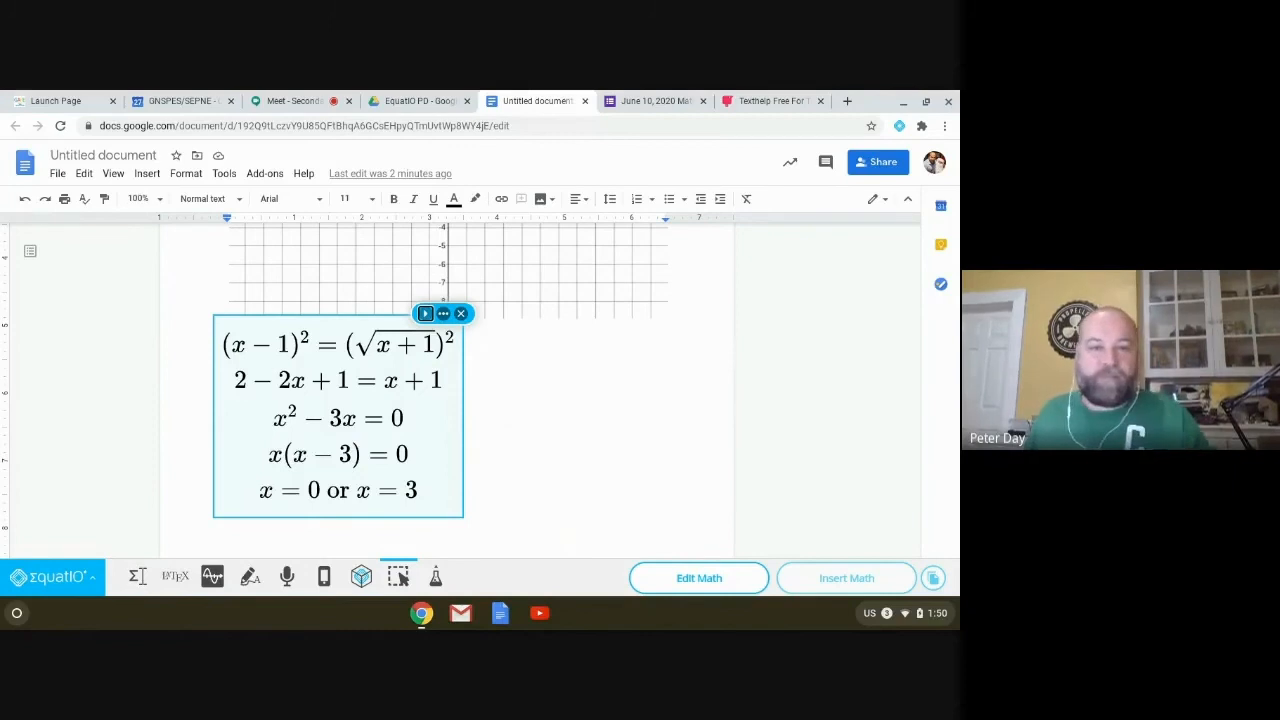
# Step: Copy the captured math as LaTeX, then open and close the LaTeX and Math panel
pyautogui.click(450, 313)
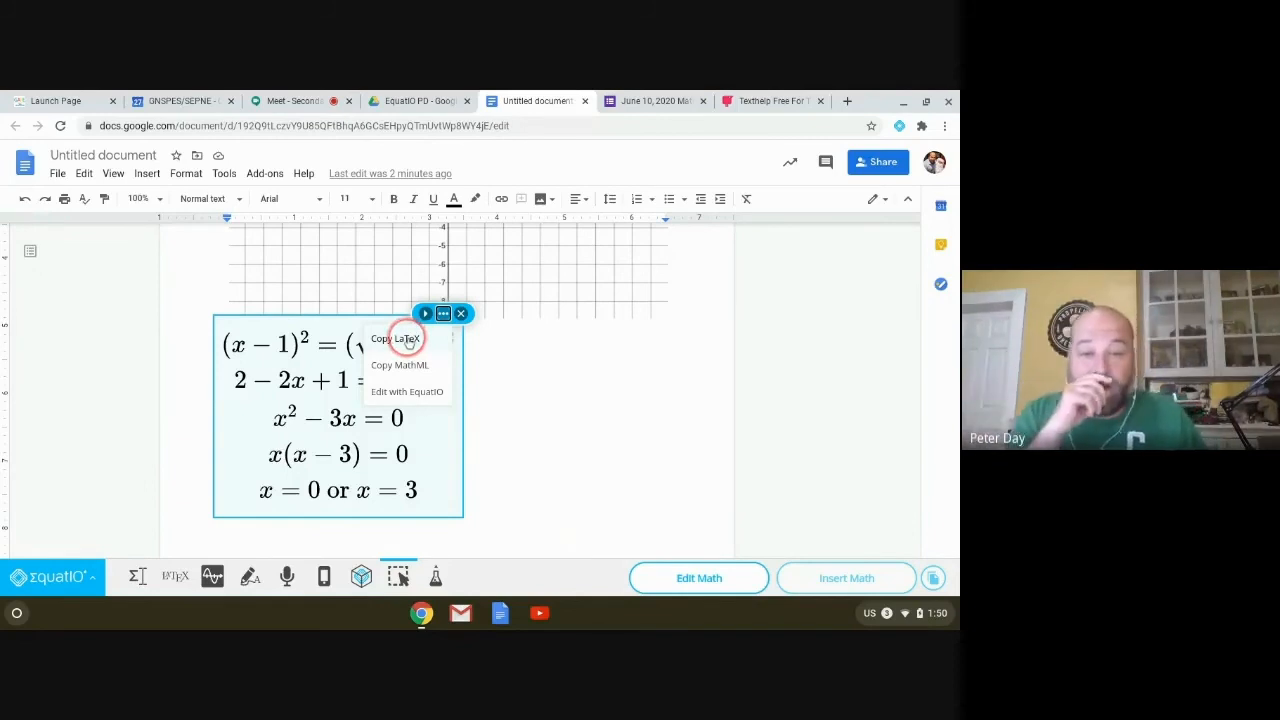
pyautogui.click(175, 577)
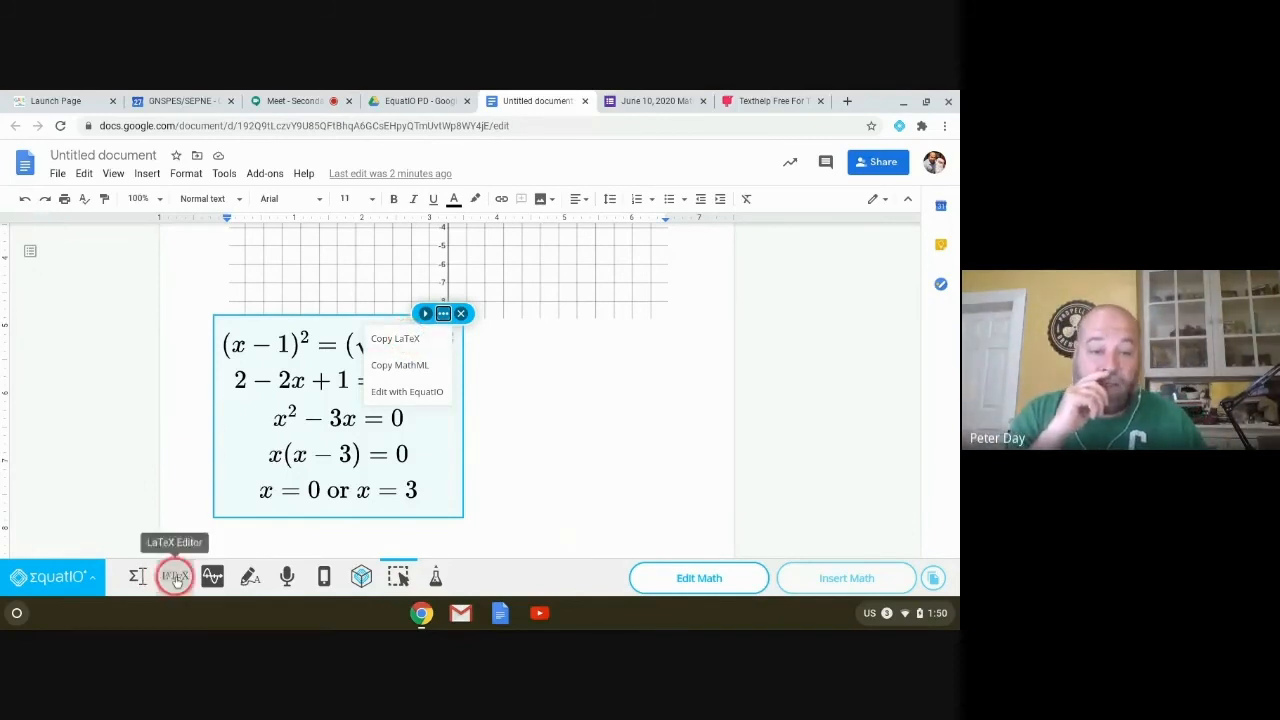
pyautogui.click(203, 514)
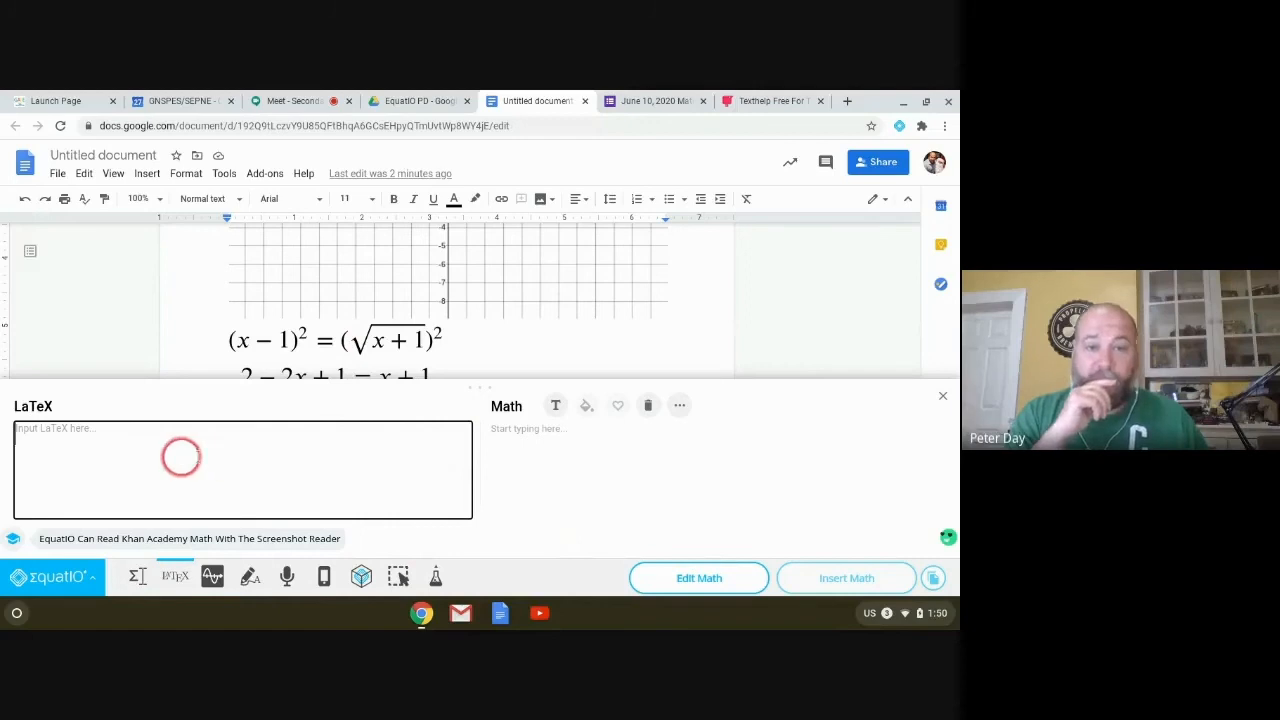
pyautogui.click(534, 358)
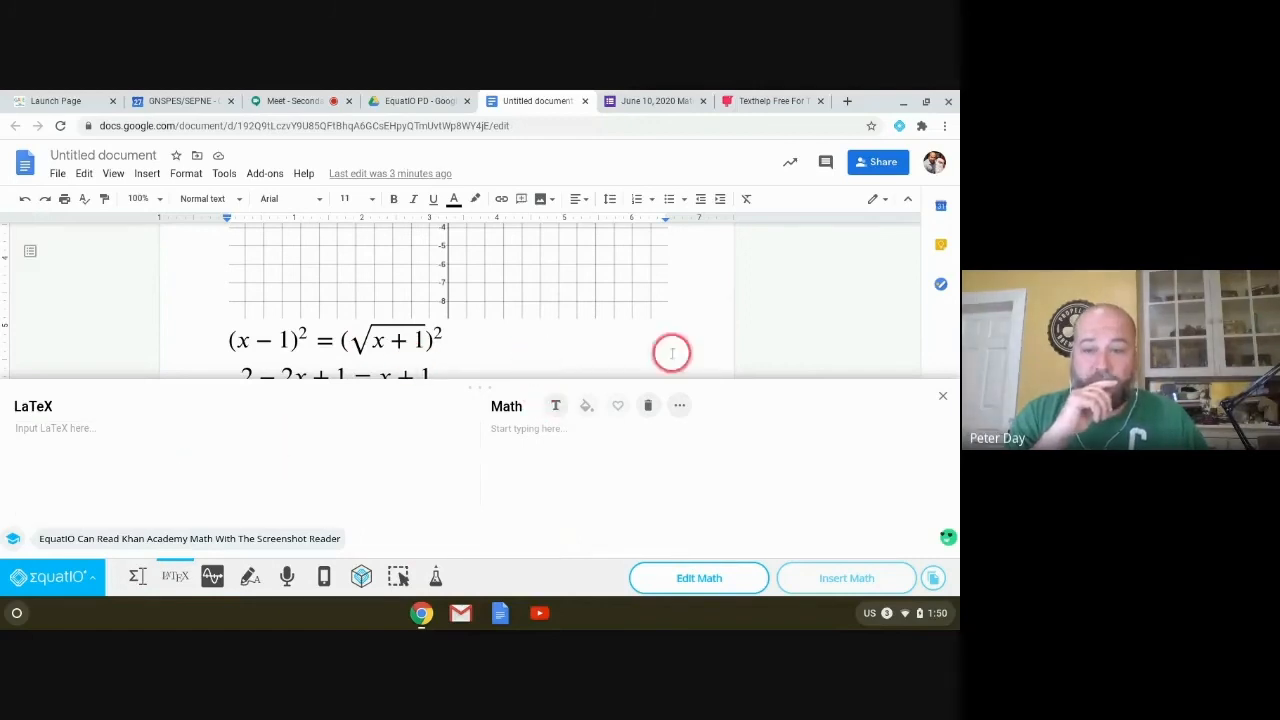
pyautogui.click(944, 397)
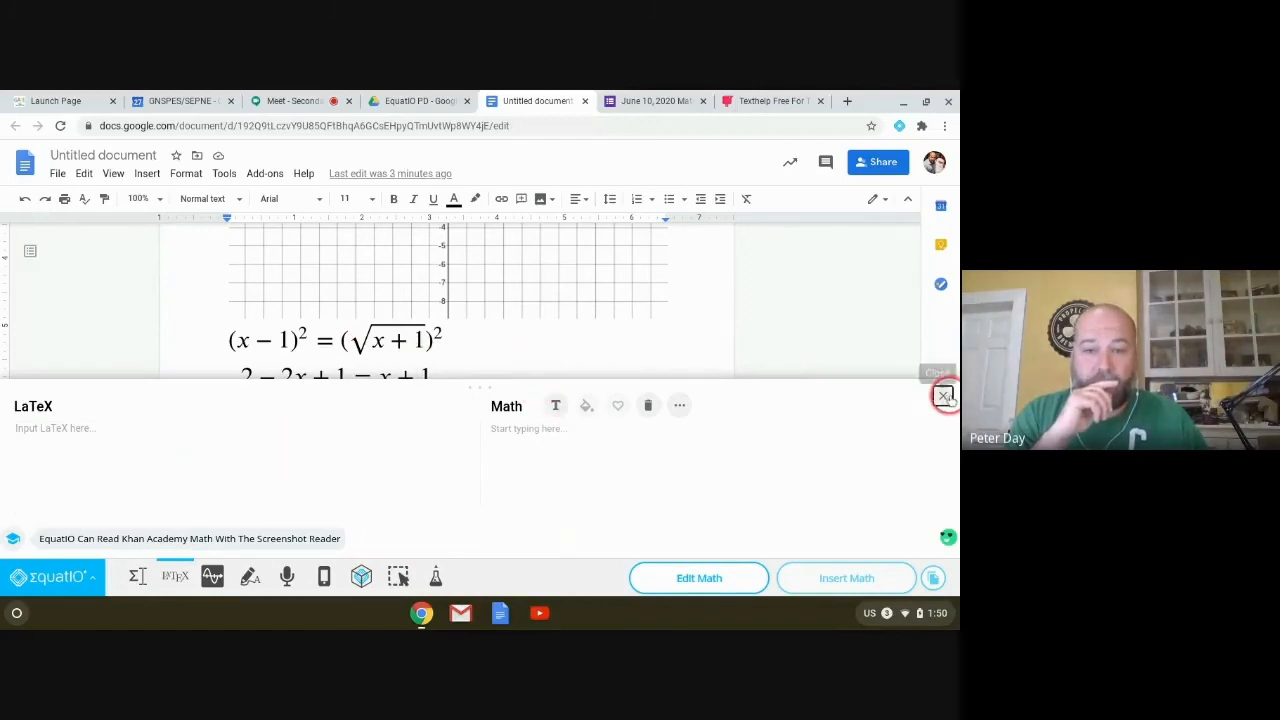
# Step: Capture only the x² − 3x = 0 line as math, review its copy options, then dismiss it
pyautogui.click(421, 335)
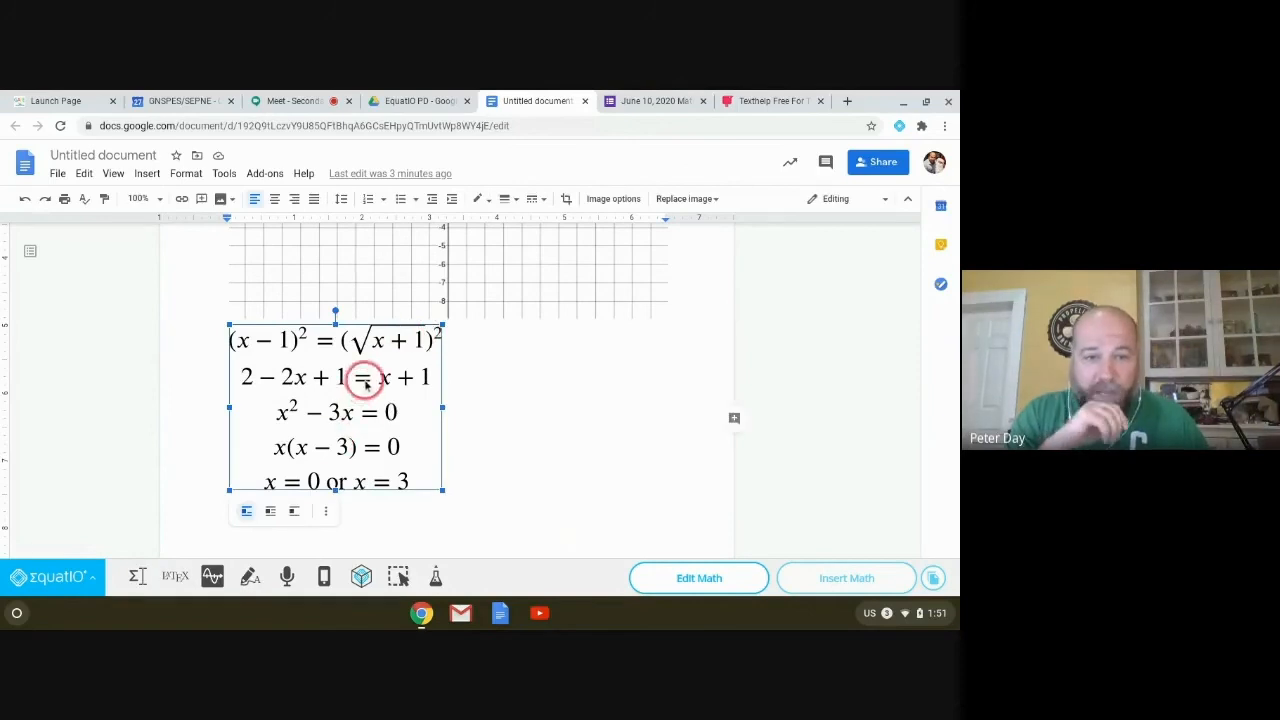
pyautogui.click(398, 577)
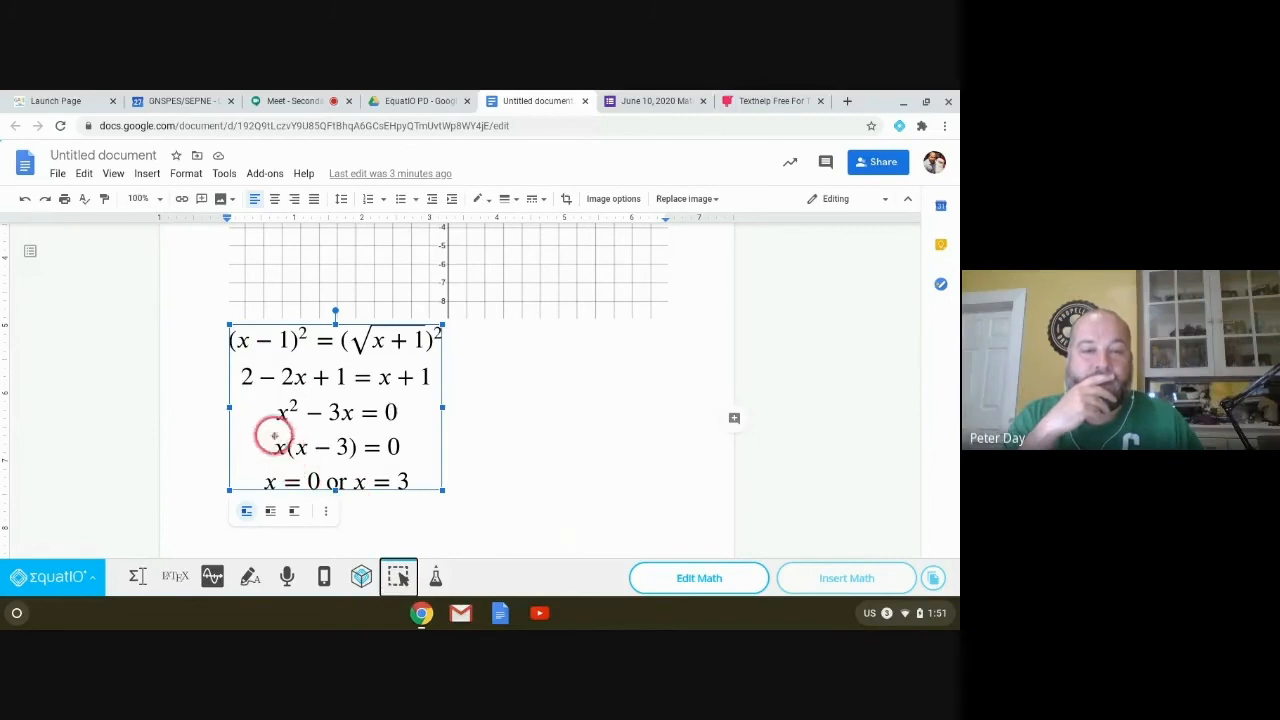
pyautogui.moveTo(258, 398); pyautogui.dragTo(420, 428)
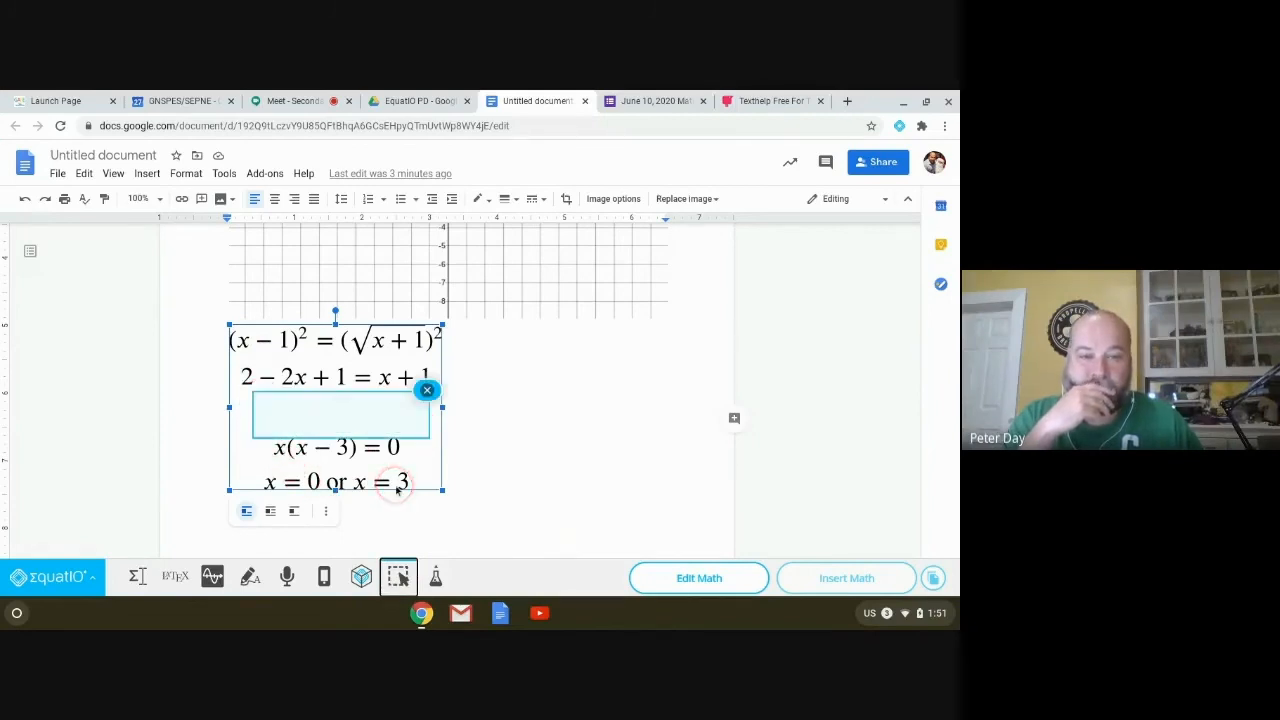
pyautogui.click(379, 418)
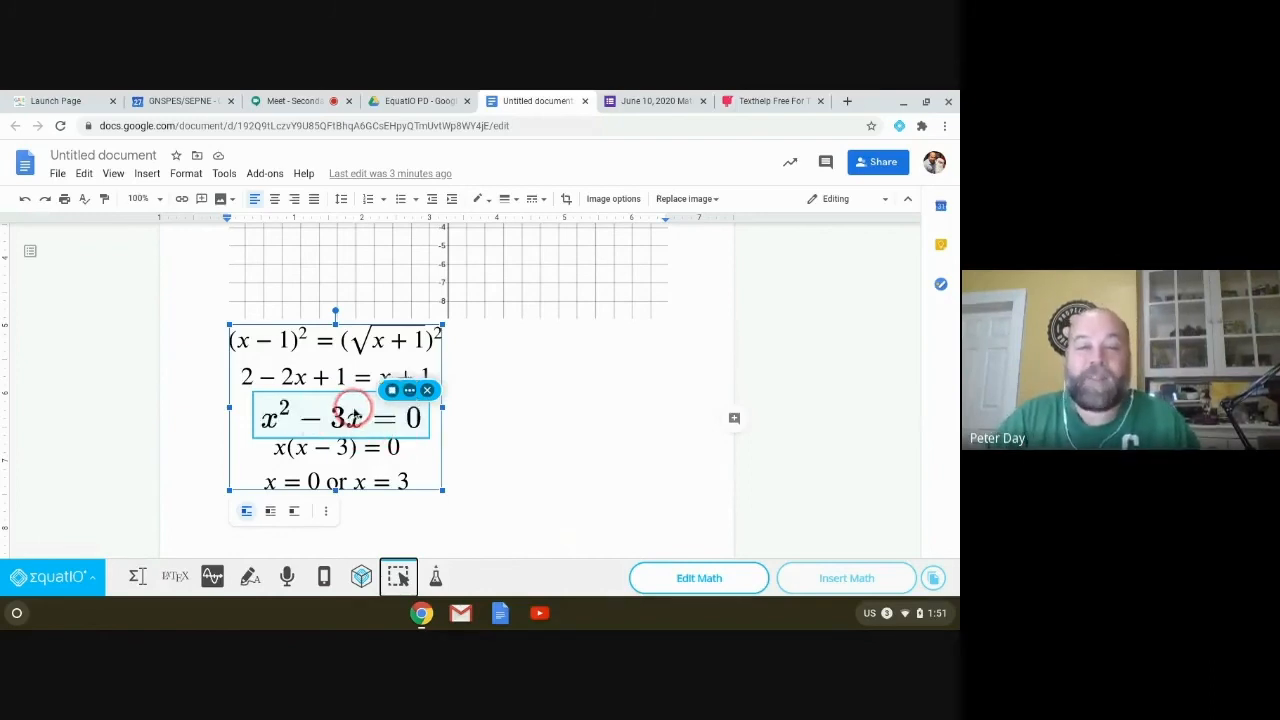
pyautogui.click(409, 390)
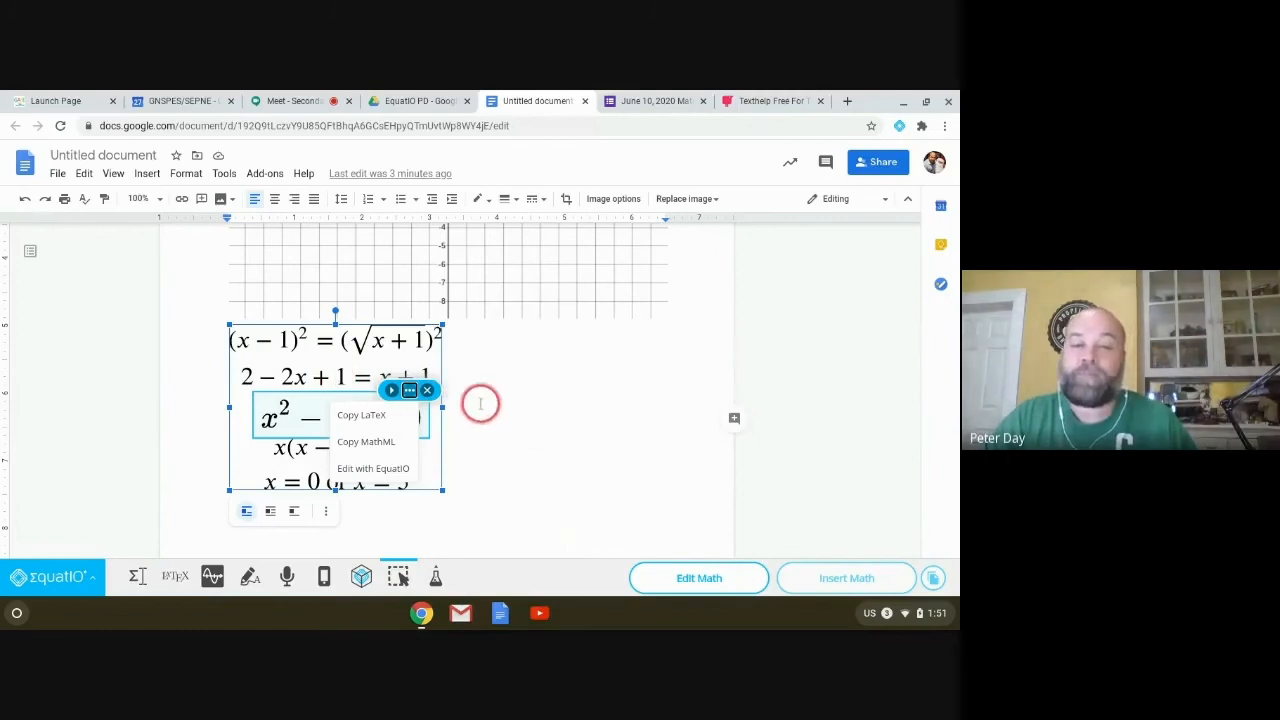
pyautogui.click(427, 390)
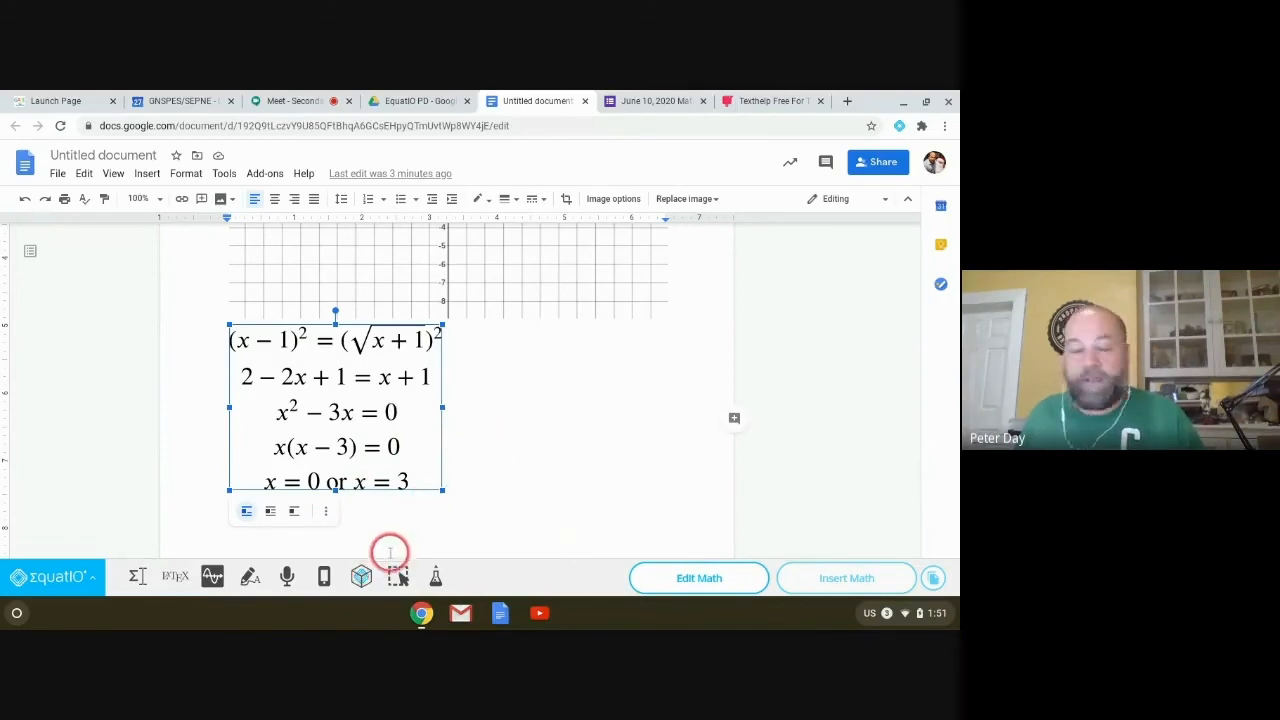
pyautogui.click(437, 580)
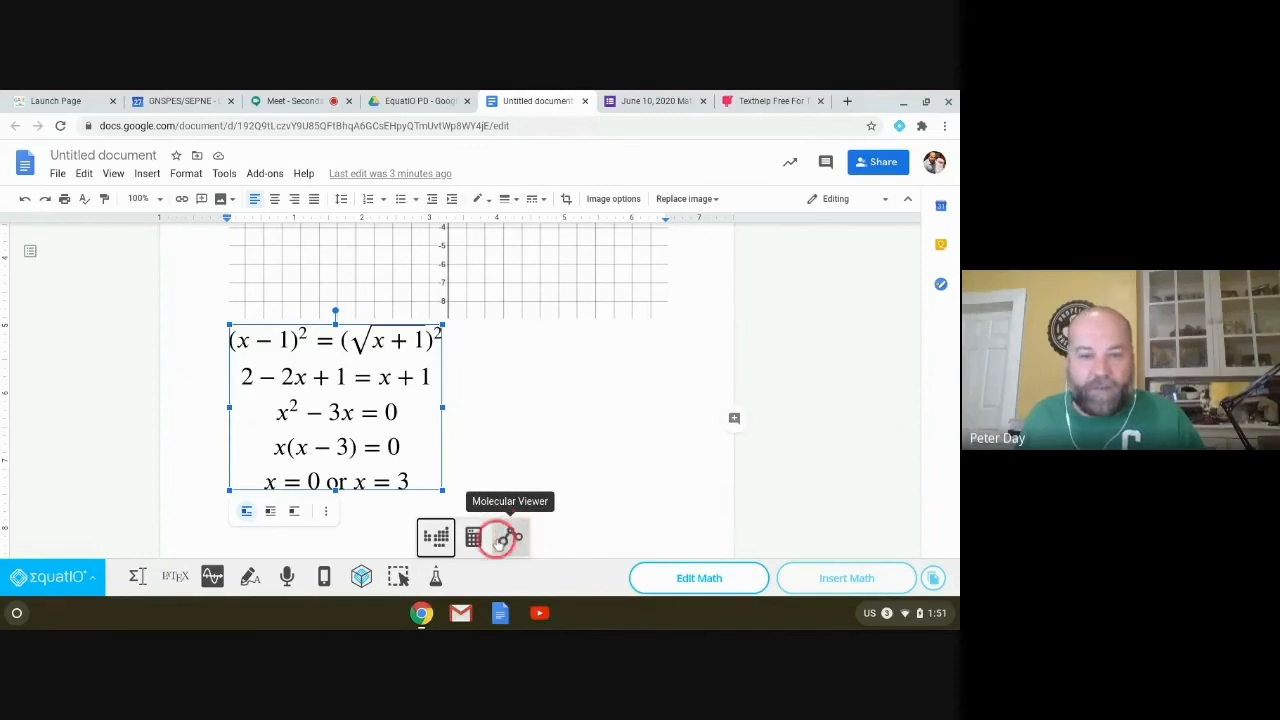
pyautogui.click(437, 545)
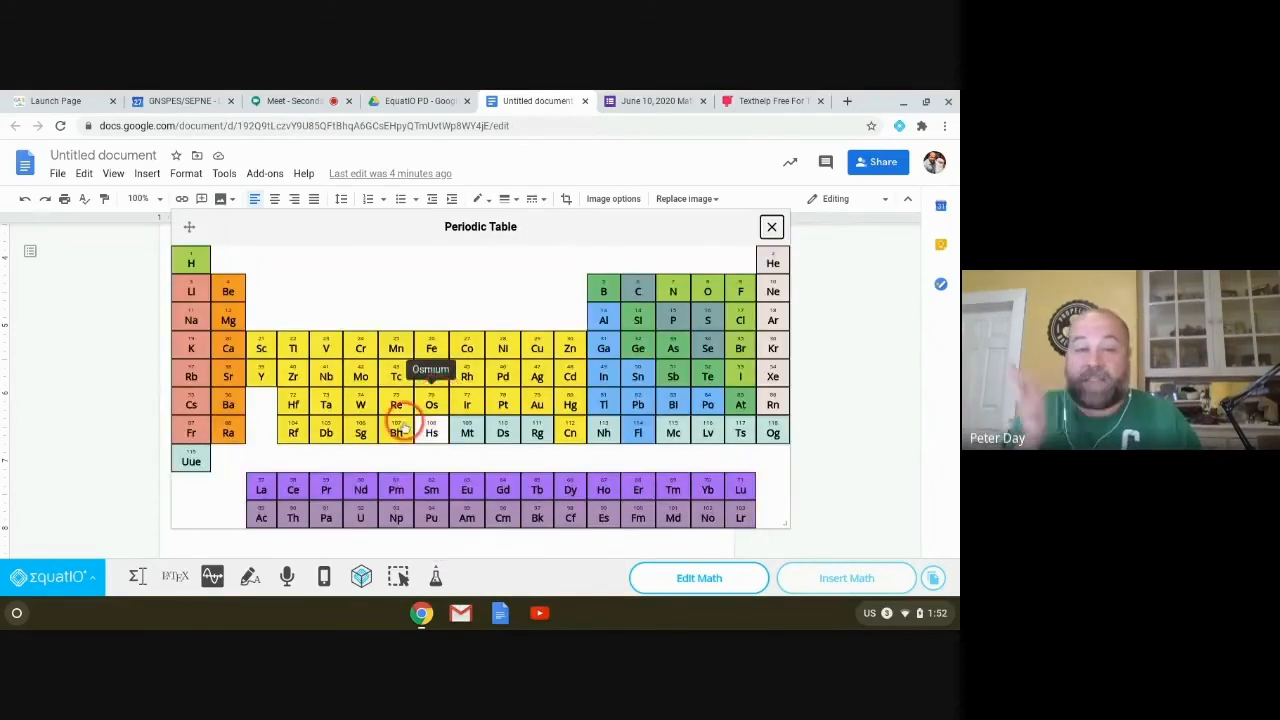
pyautogui.click(228, 346)
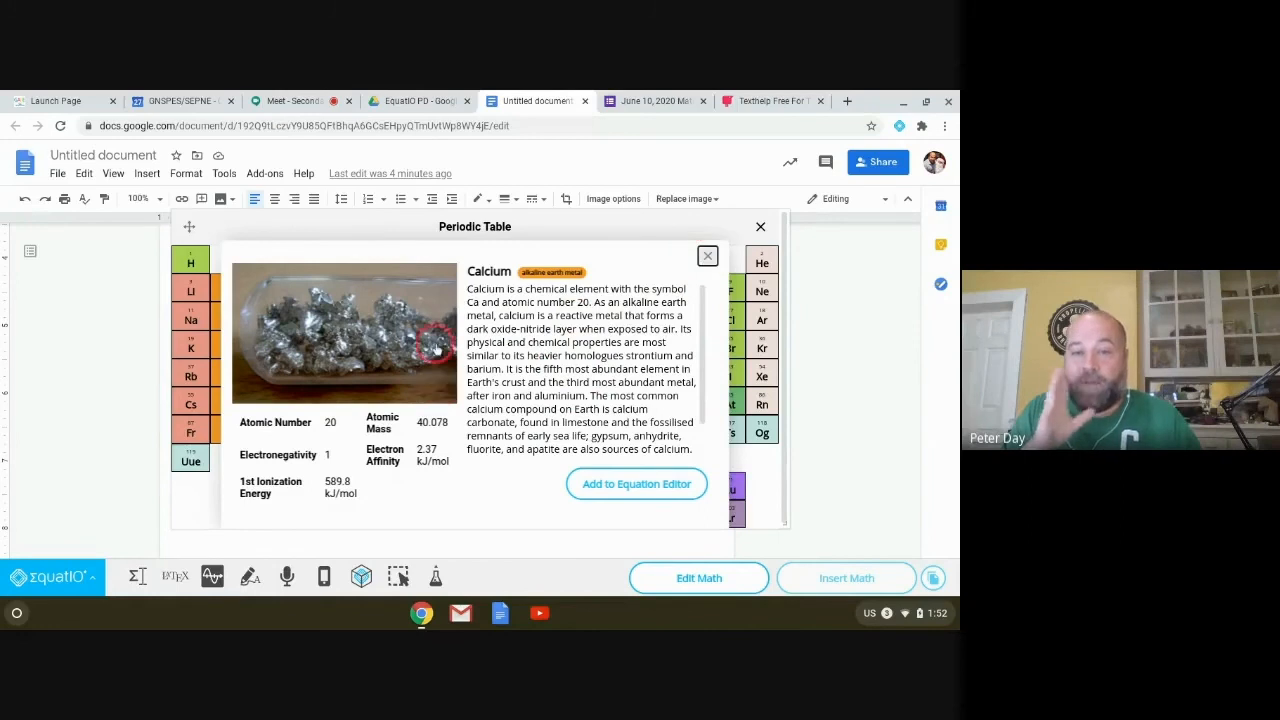
pyautogui.click(708, 256)
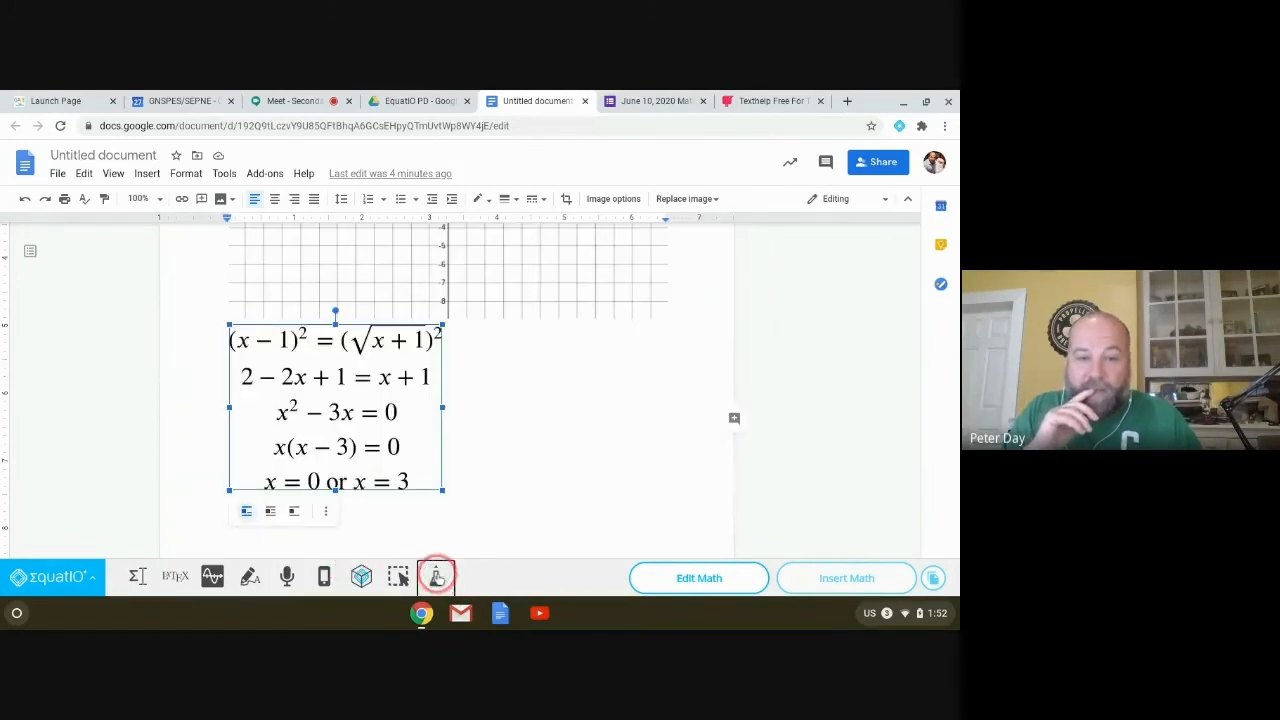
pyautogui.click(436, 576)
pyautogui.click(474, 534)
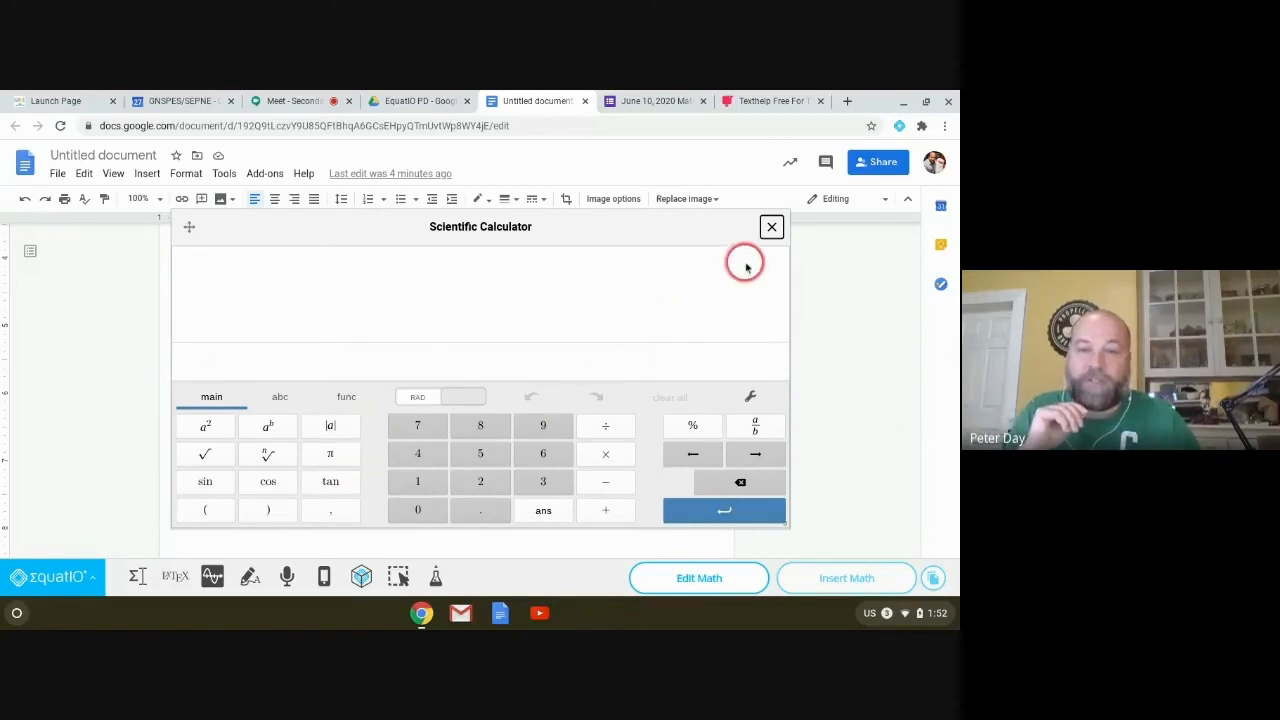
pyautogui.click(771, 227)
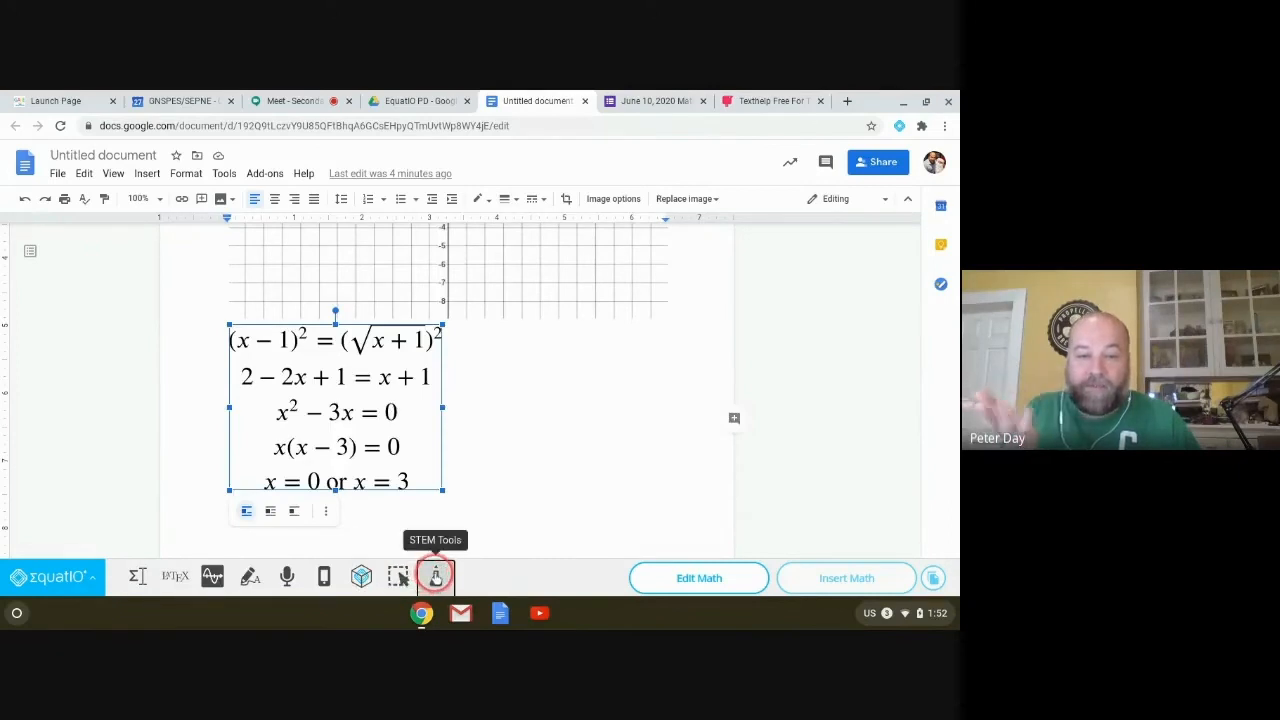
pyautogui.click(436, 575)
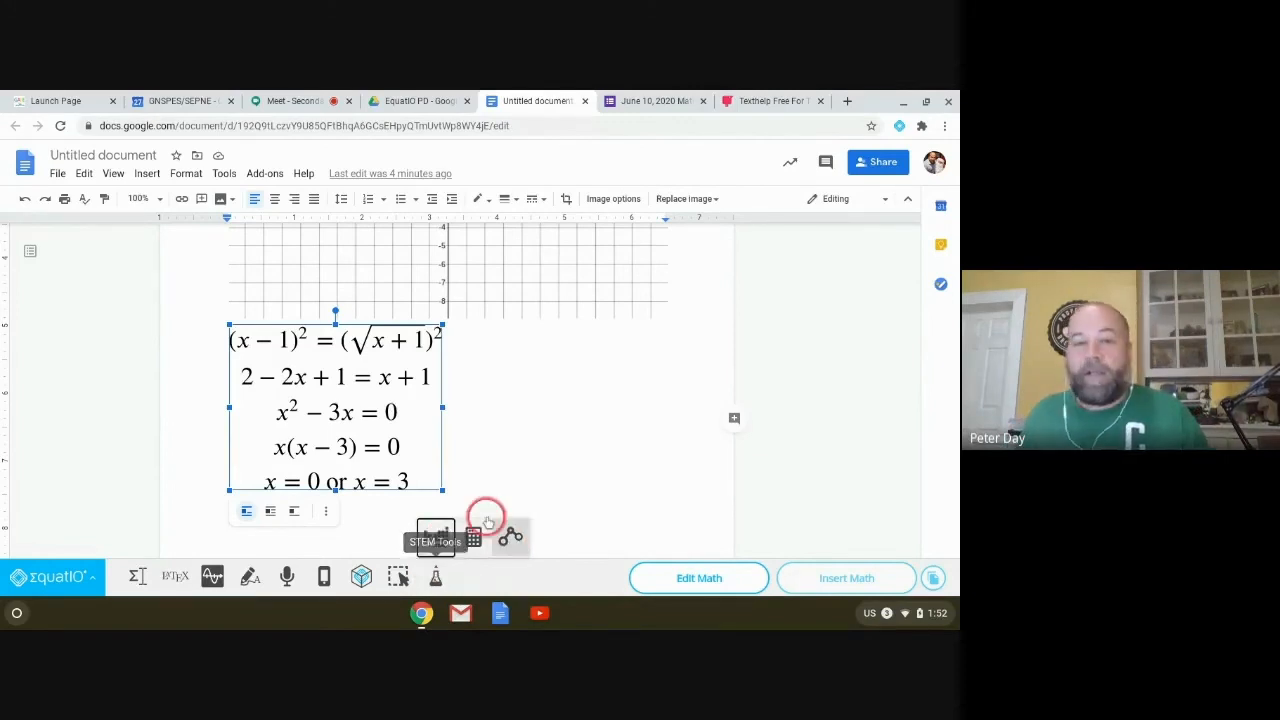
pyautogui.click(398, 538)
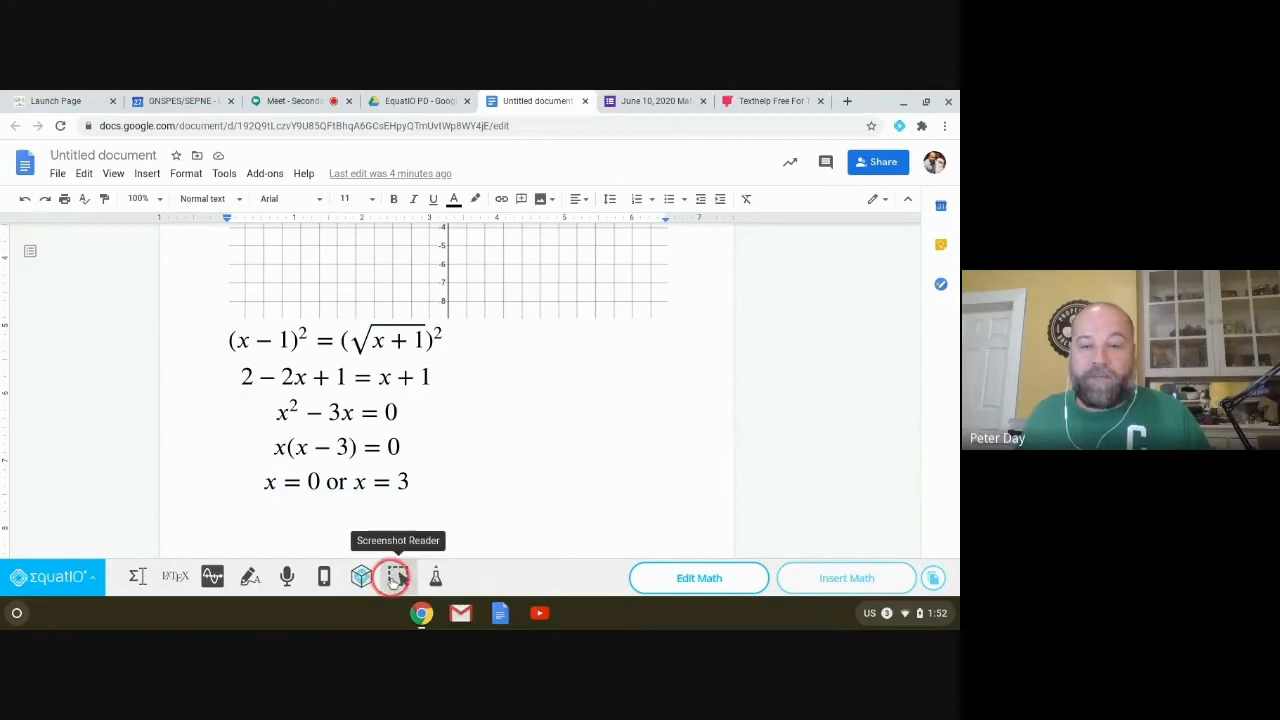
# Step: Insert a new blank EquatIO mathspace in its own tab
pyautogui.click(361, 578)
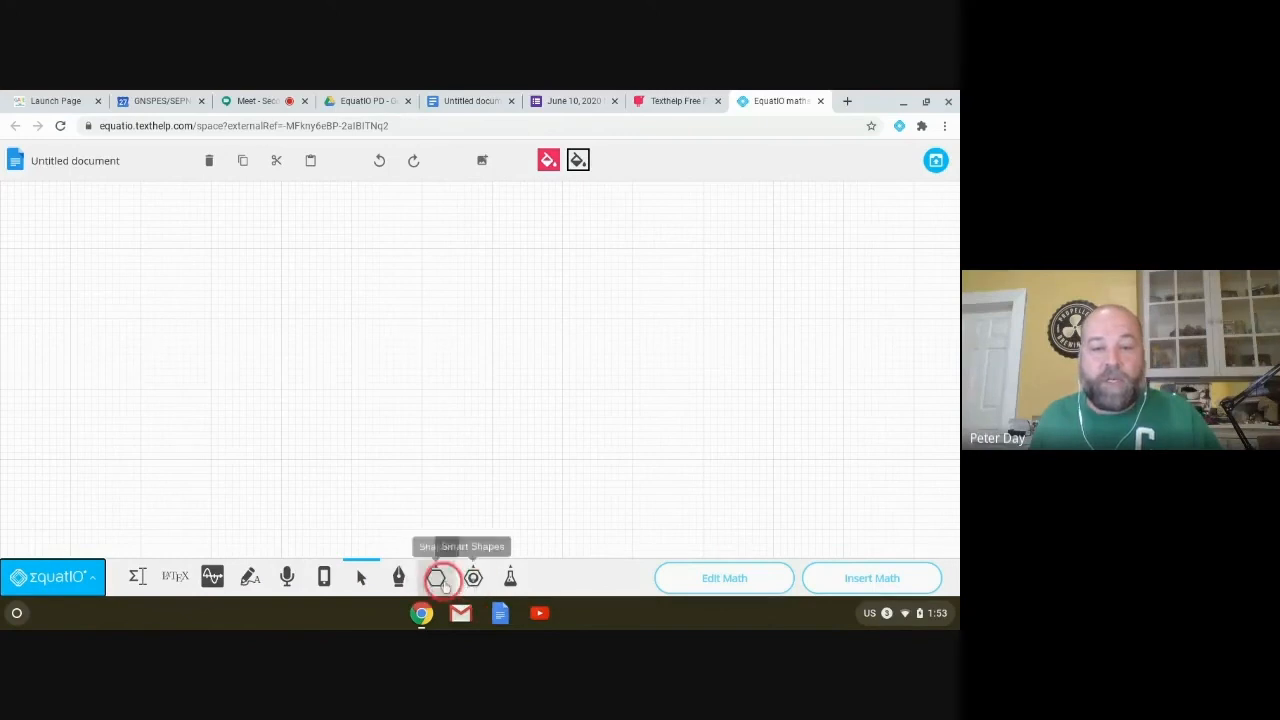
# Step: Draw a Square Based Pyramid from the More shapes list onto the canvas
pyautogui.click(438, 580)
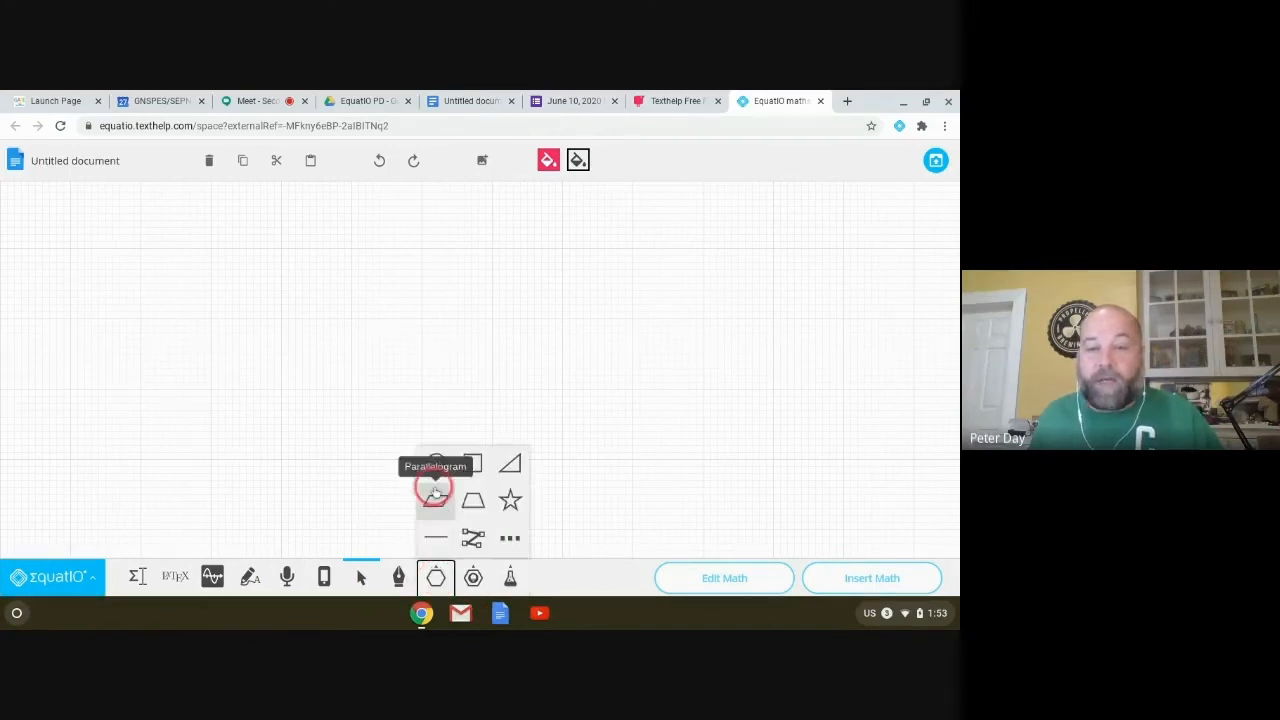
pyautogui.click(509, 537)
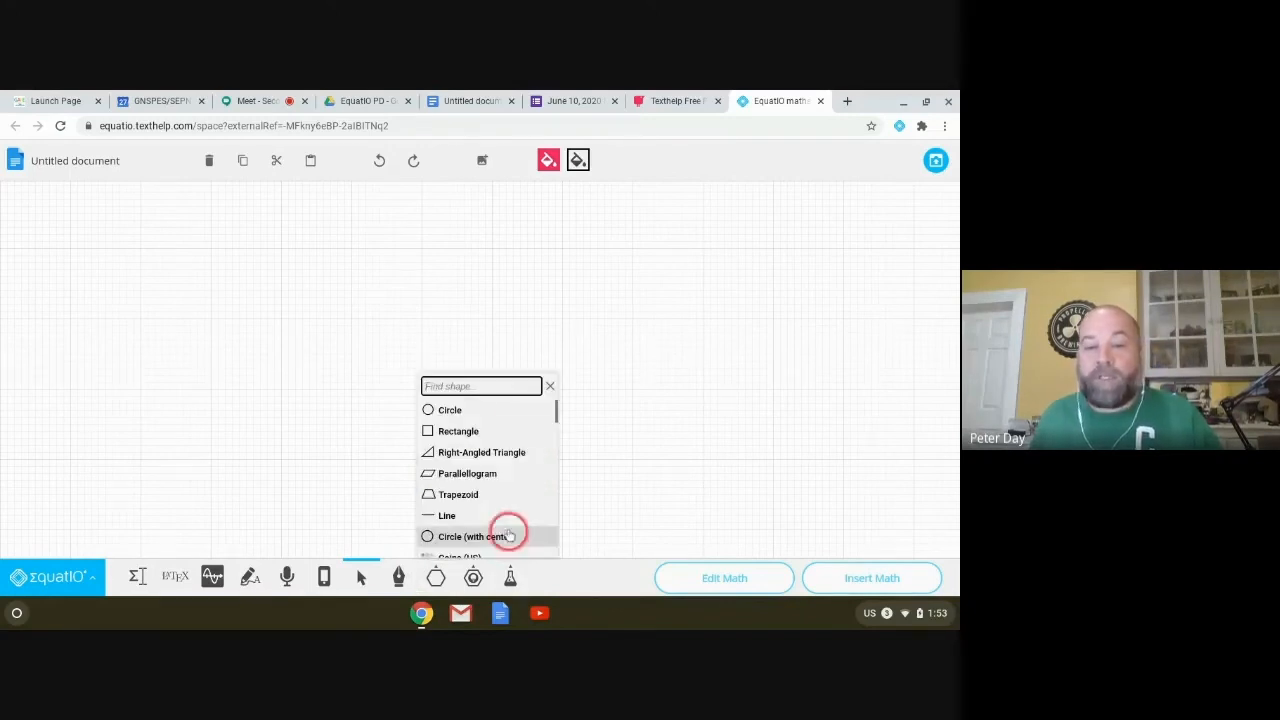
pyautogui.scroll(-1, 457, 445)
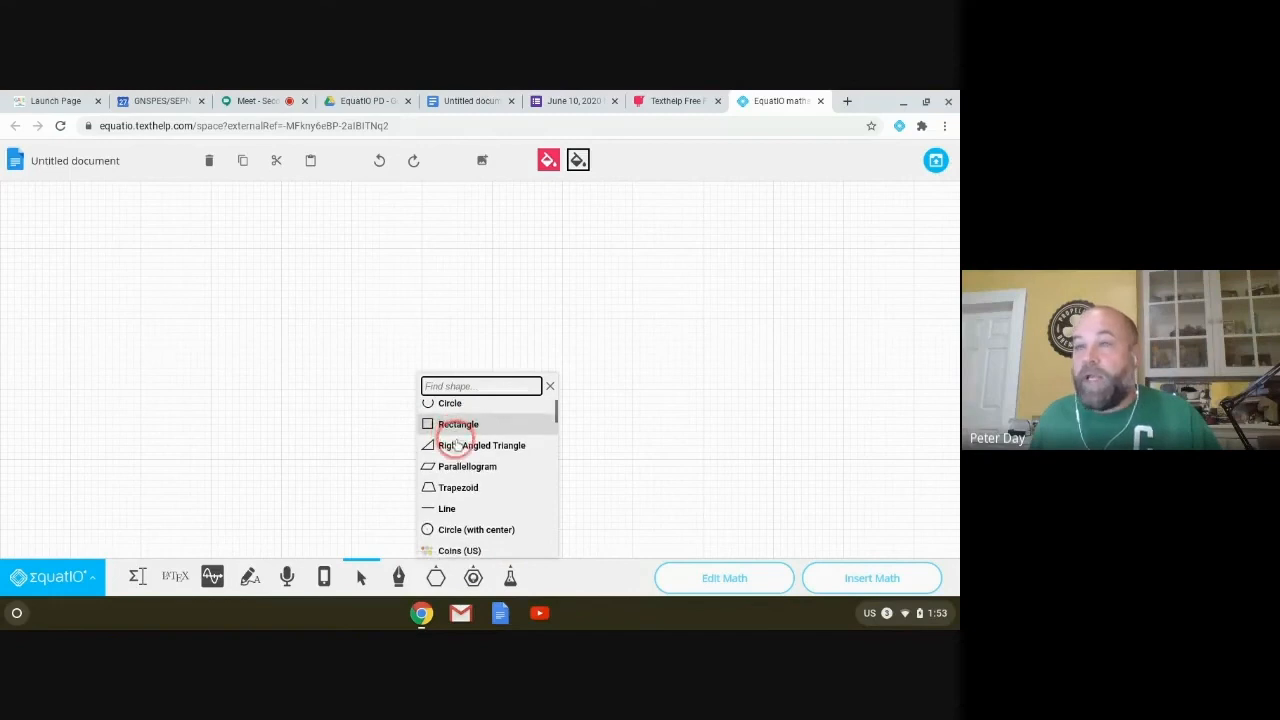
pyautogui.scroll(-4, 457, 448)
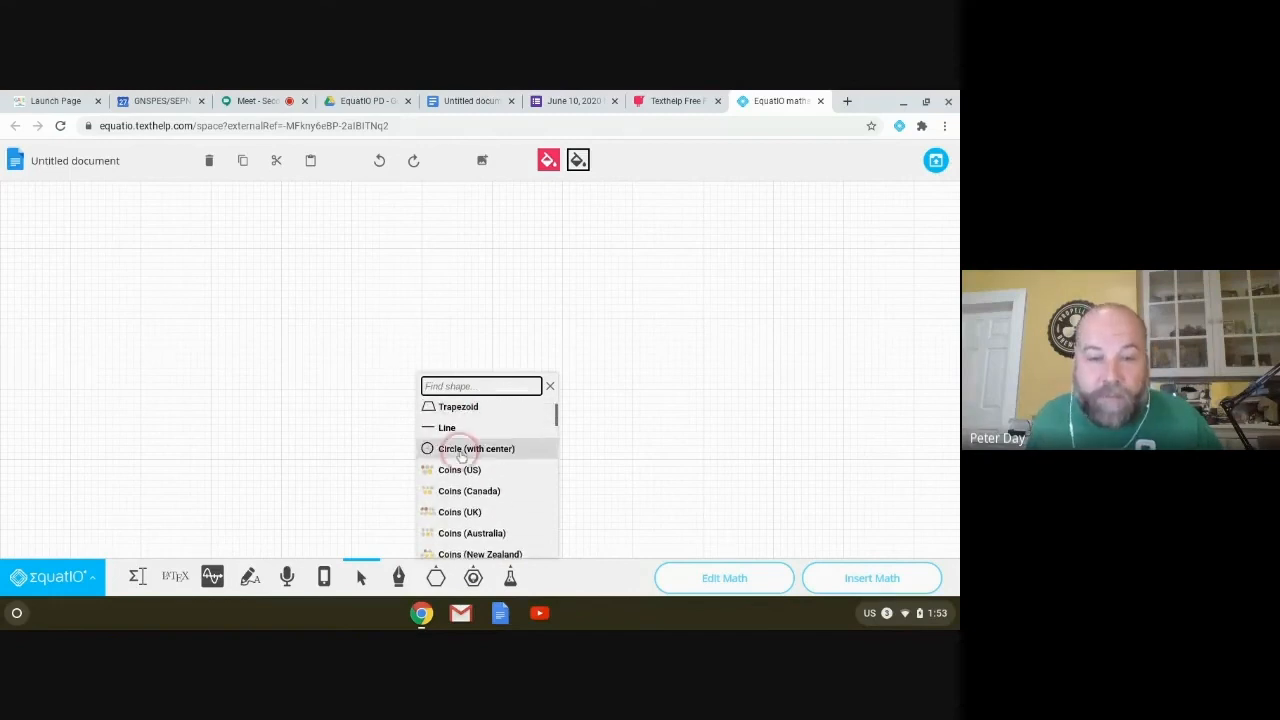
pyautogui.scroll(-5, 458, 488)
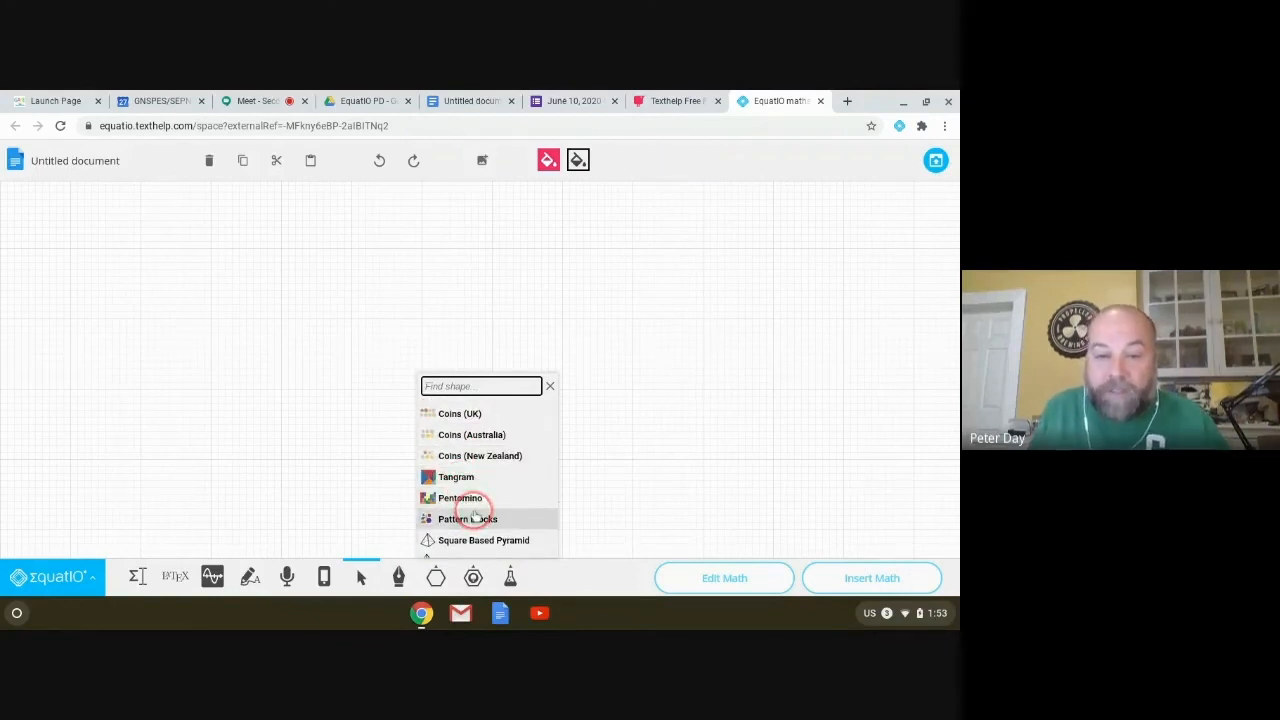
pyautogui.scroll(-1, 478, 510)
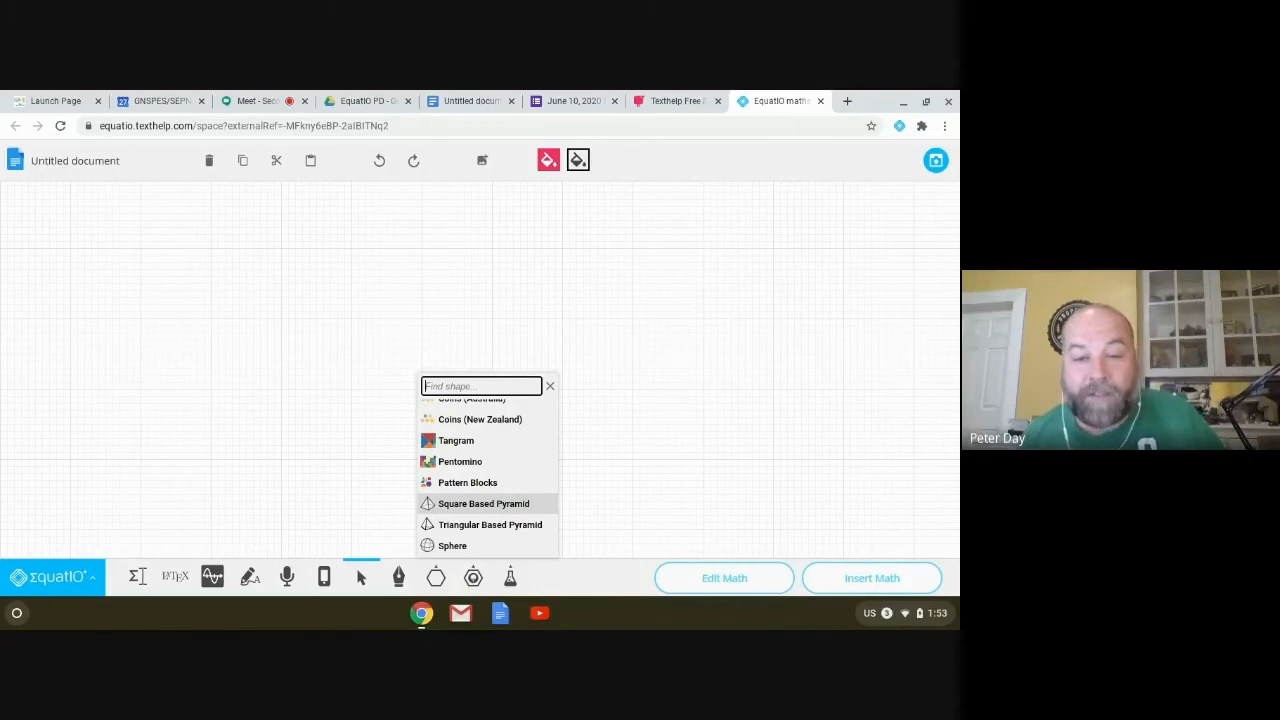
pyautogui.click(483, 503)
pyautogui.moveTo(209, 251); pyautogui.dragTo(436, 474)
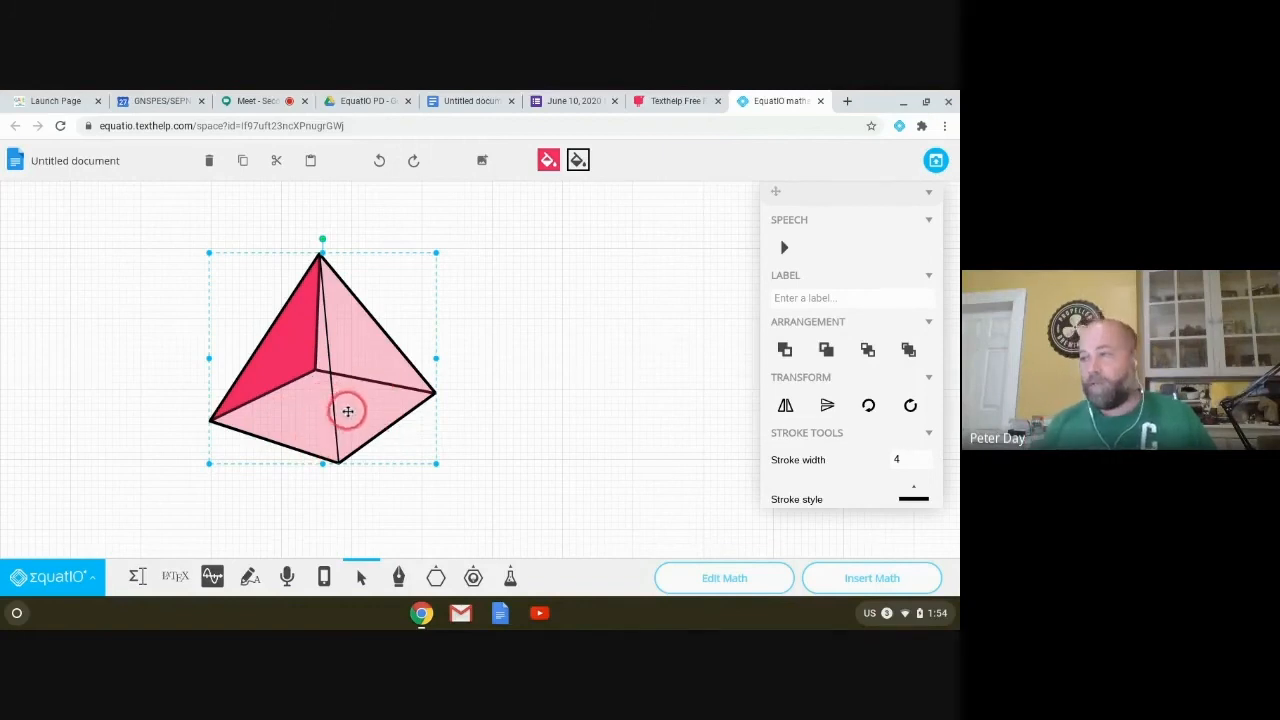
# Step: Add an enlarged Cube Net beside the pyramid
pyautogui.click(435, 577)
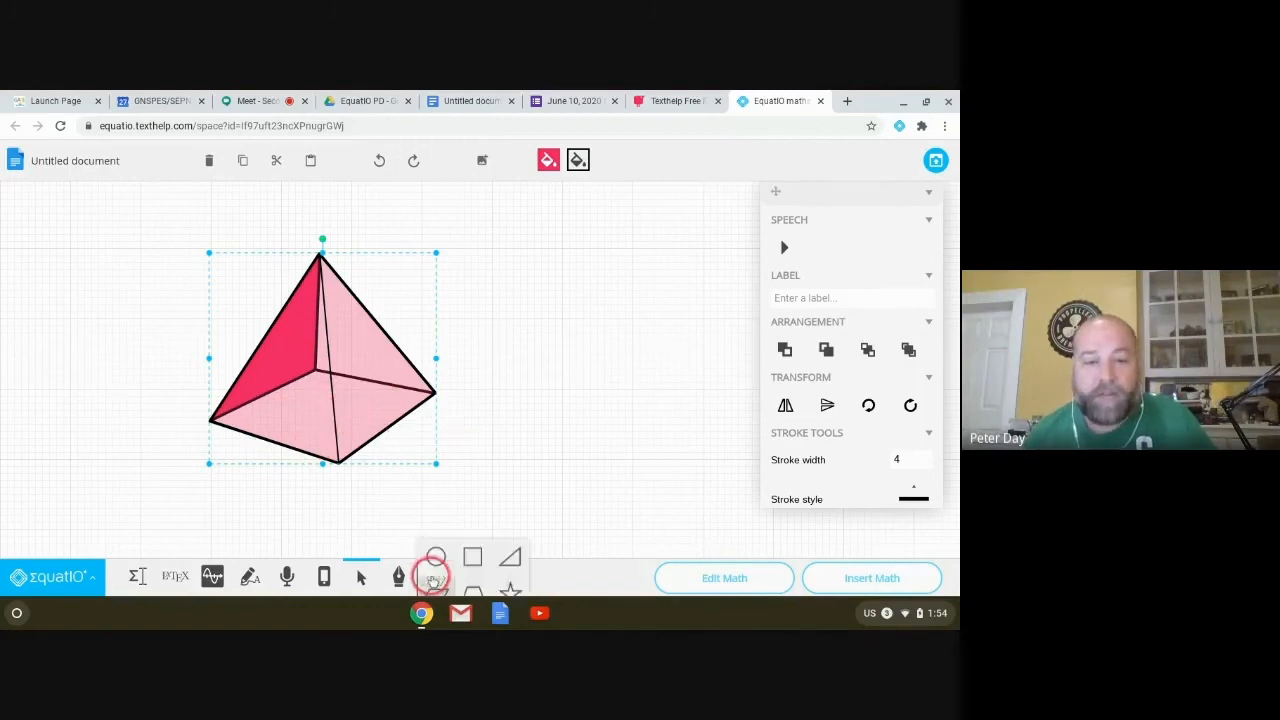
pyautogui.click(515, 532)
pyautogui.scroll(-8, 490, 465)
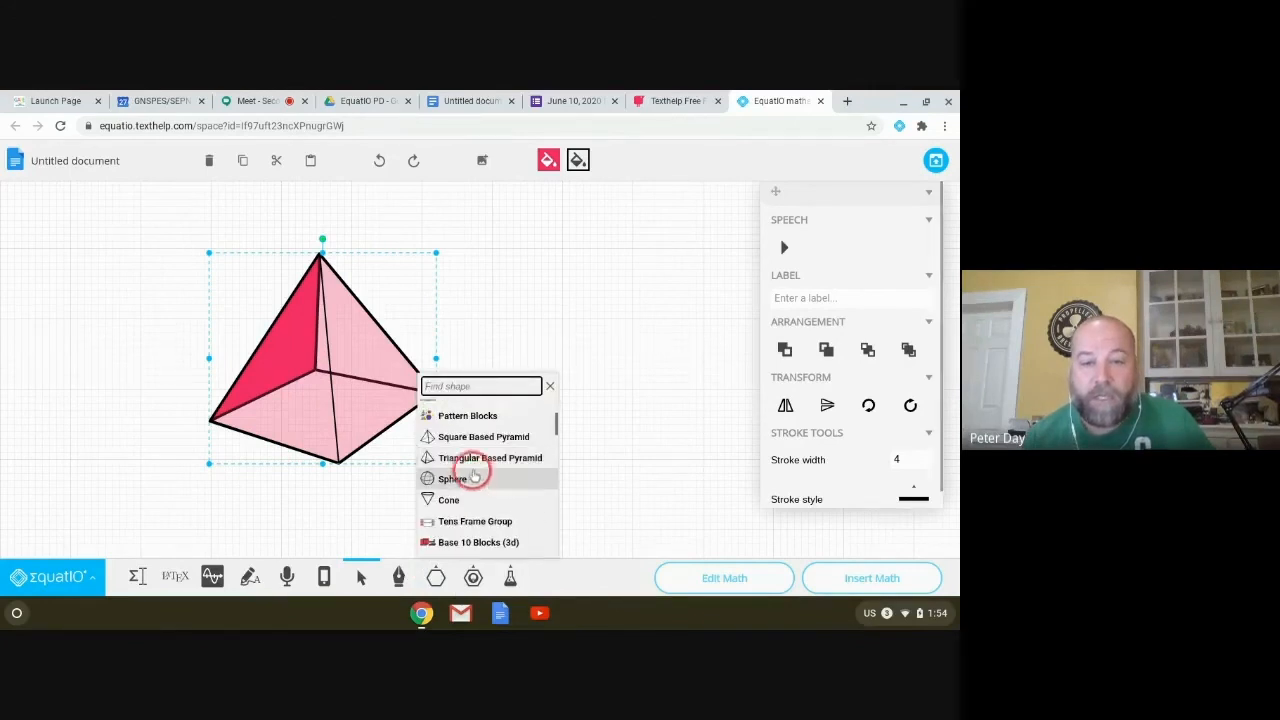
pyautogui.scroll(-1, 462, 490)
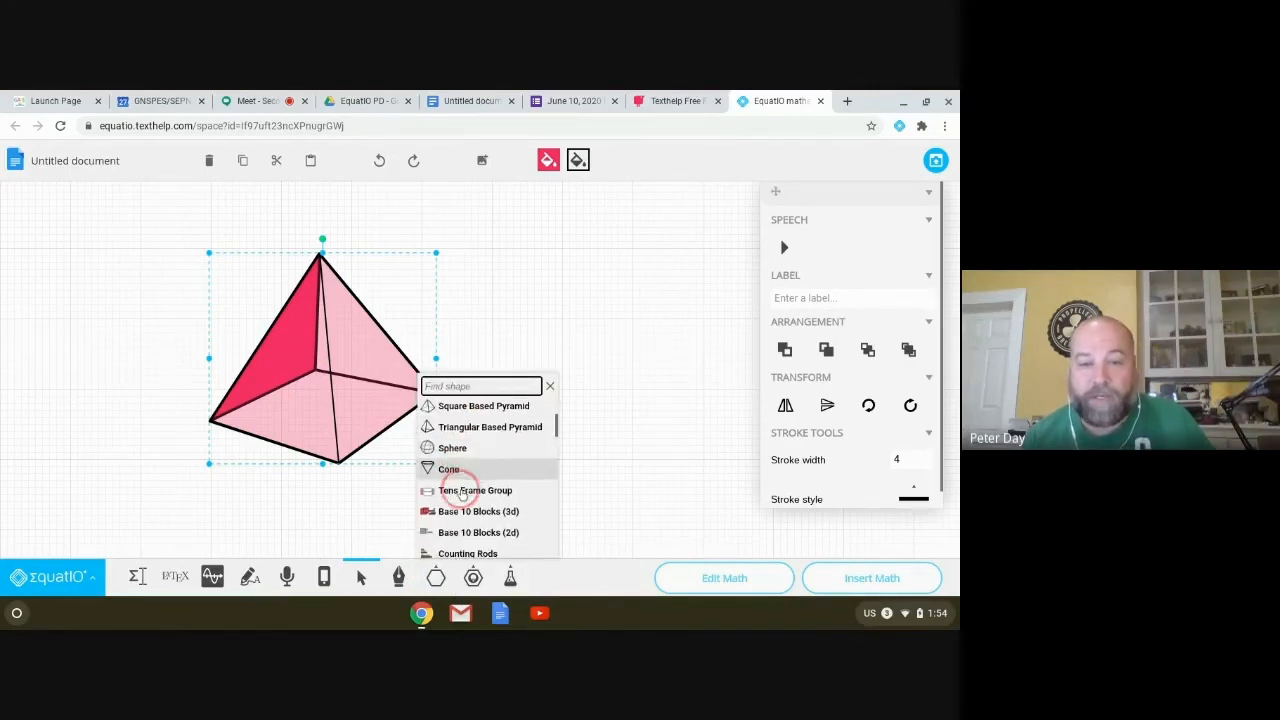
pyautogui.click(488, 513)
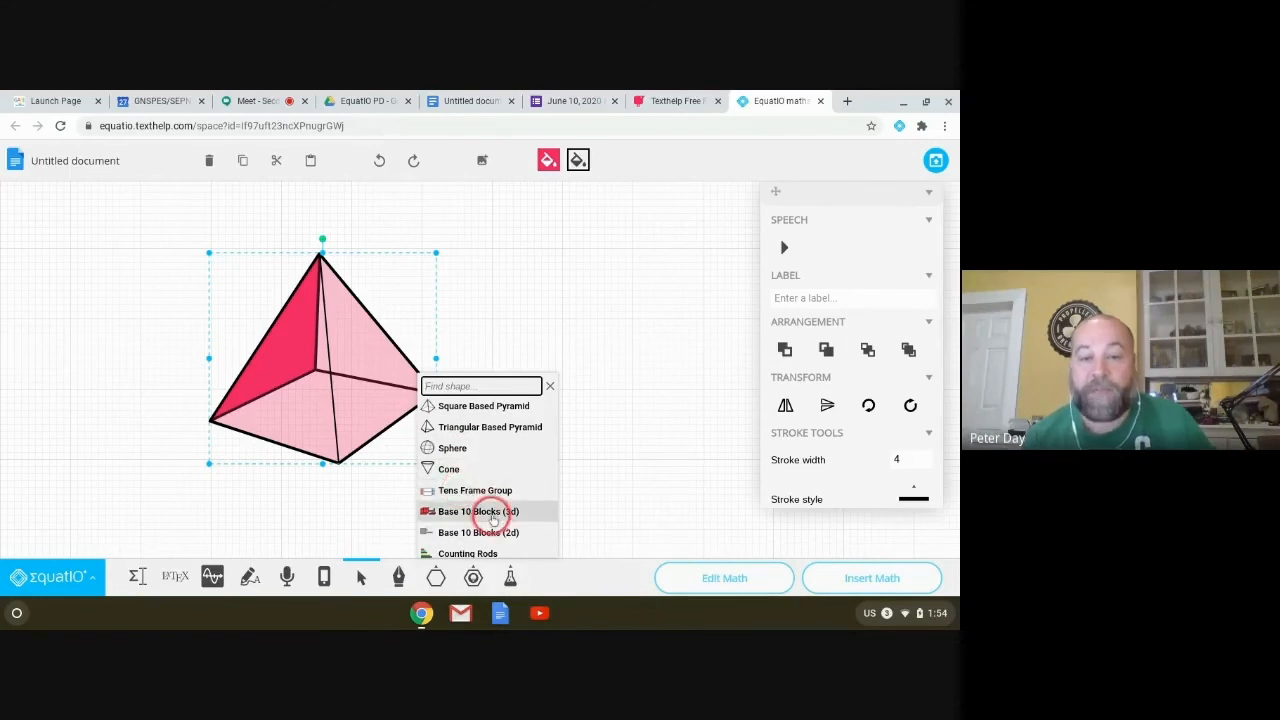
pyautogui.scroll(-2, 488, 515)
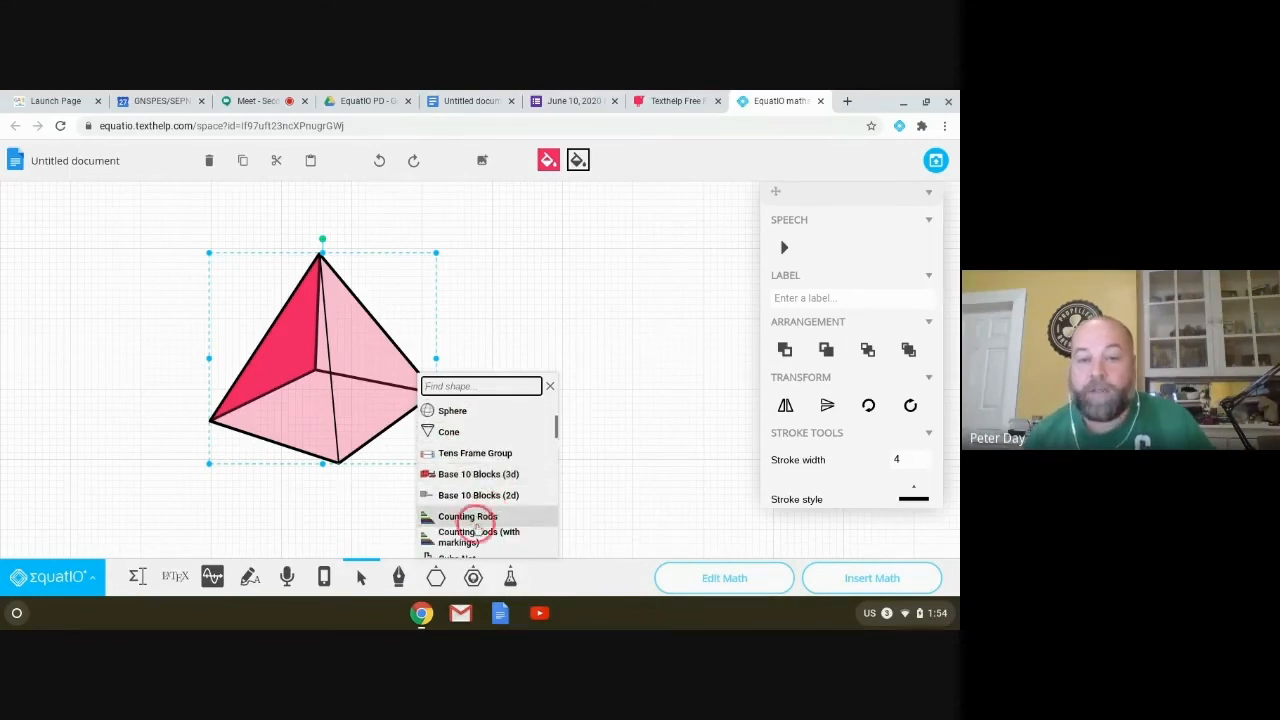
pyautogui.scroll(-3, 484, 518)
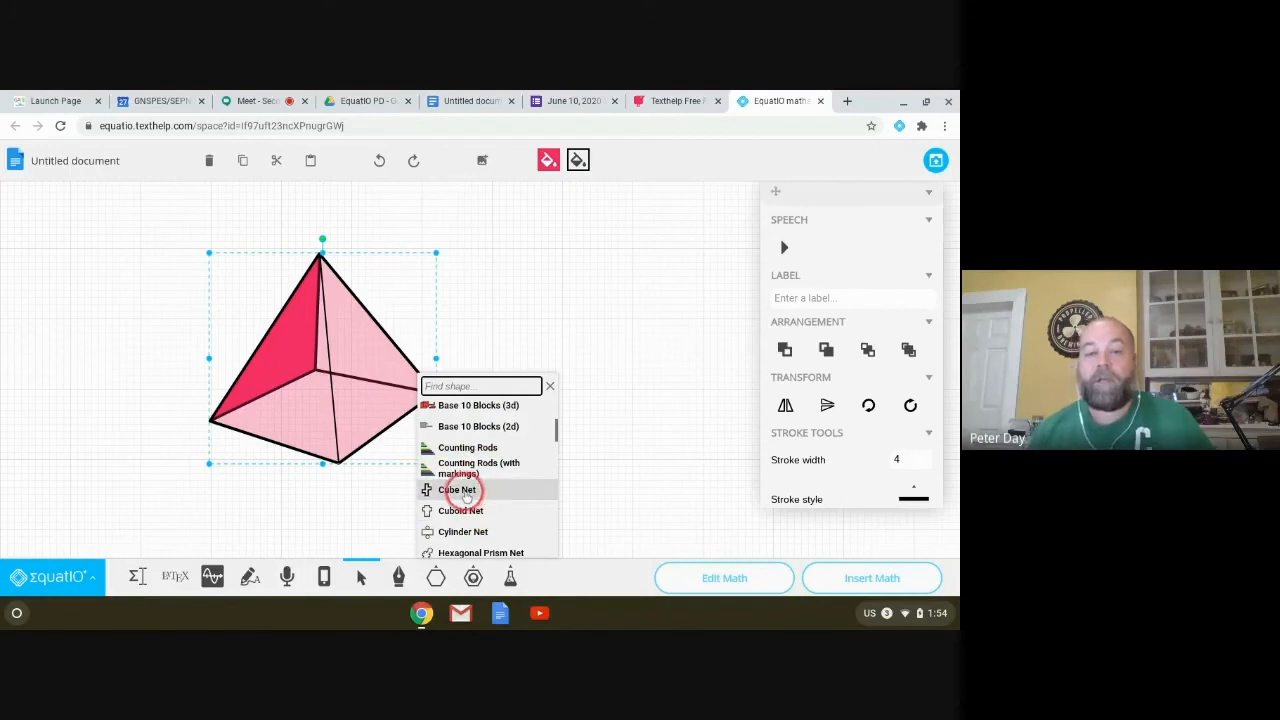
pyautogui.scroll(-2, 460, 492)
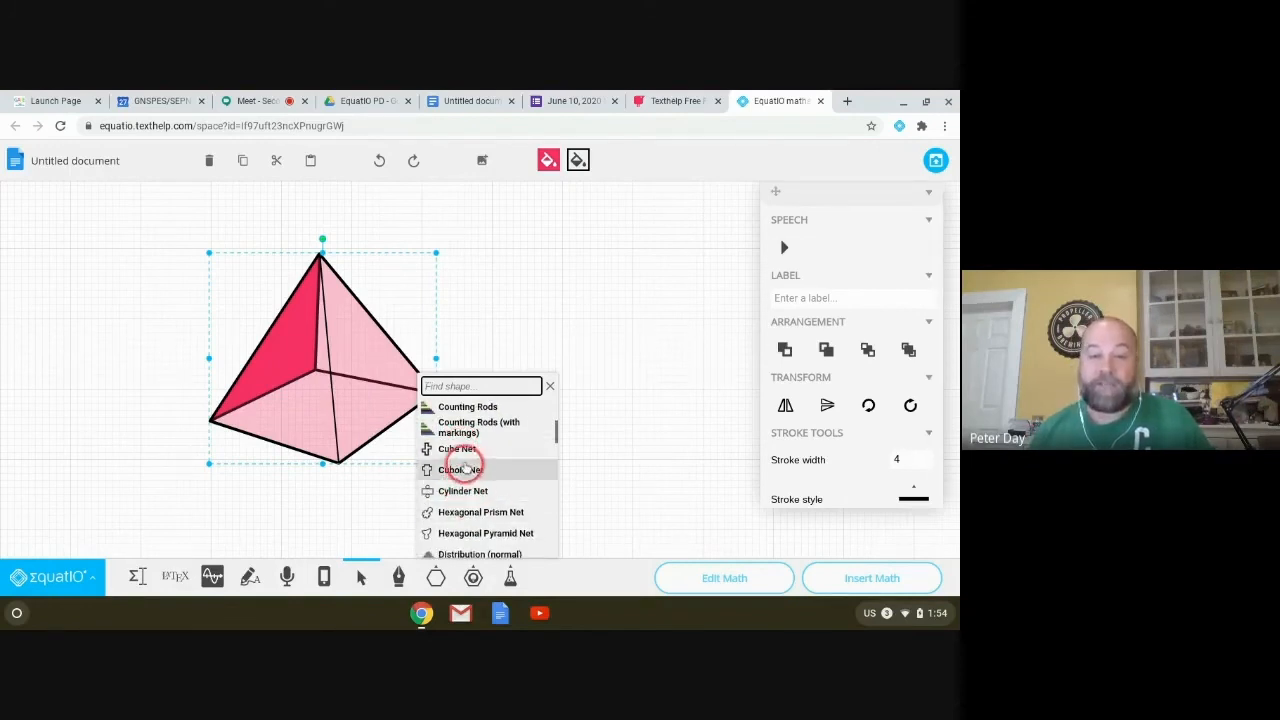
pyautogui.click(450, 450)
pyautogui.moveTo(504, 291)
pyautogui.mouseDown()
pyautogui.moveTo(600, 400)
pyautogui.moveTo(653, 491)
pyautogui.mouseUp()
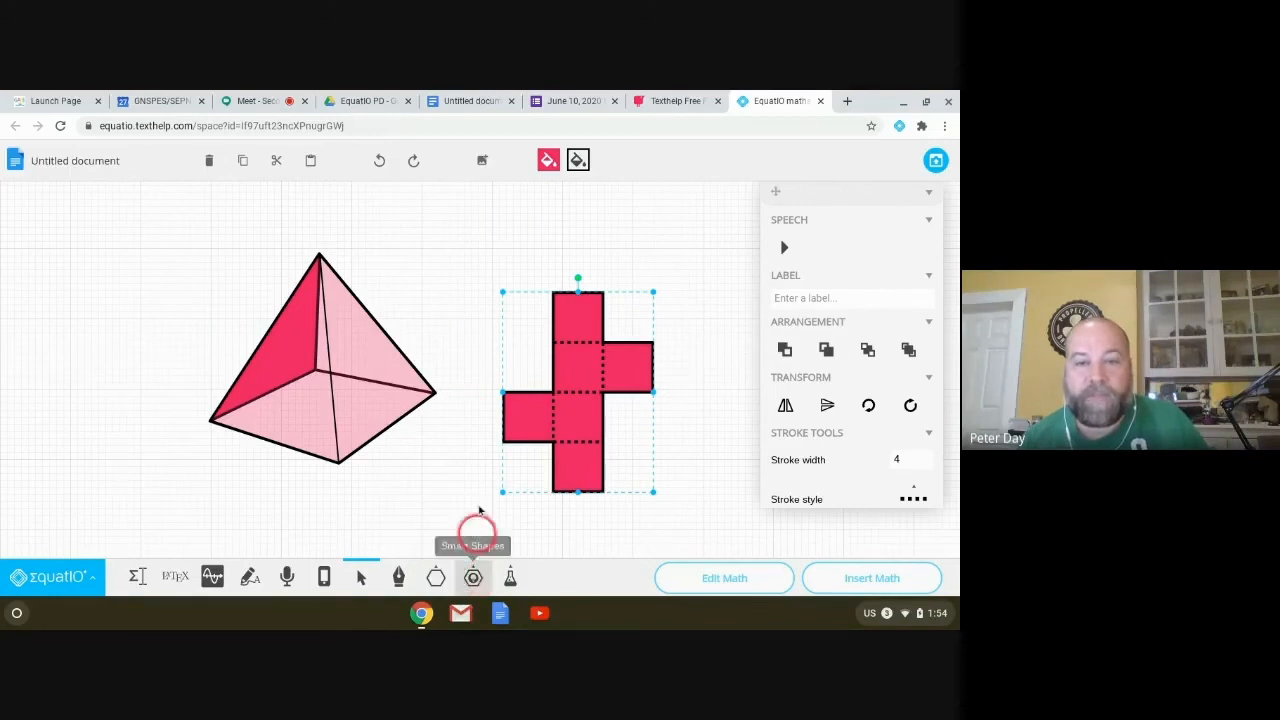
# Step: Change the cube net's fill from red to blue (#3237FD)
pyautogui.click(548, 162)
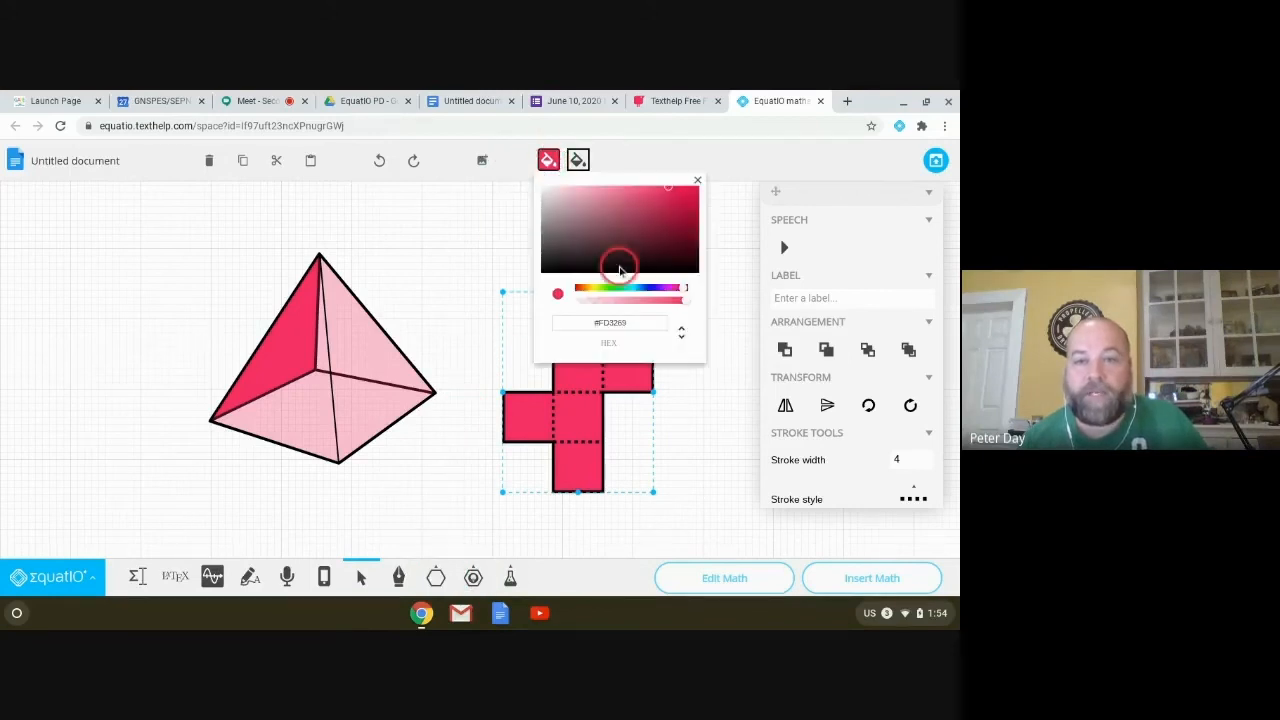
pyautogui.click(651, 290)
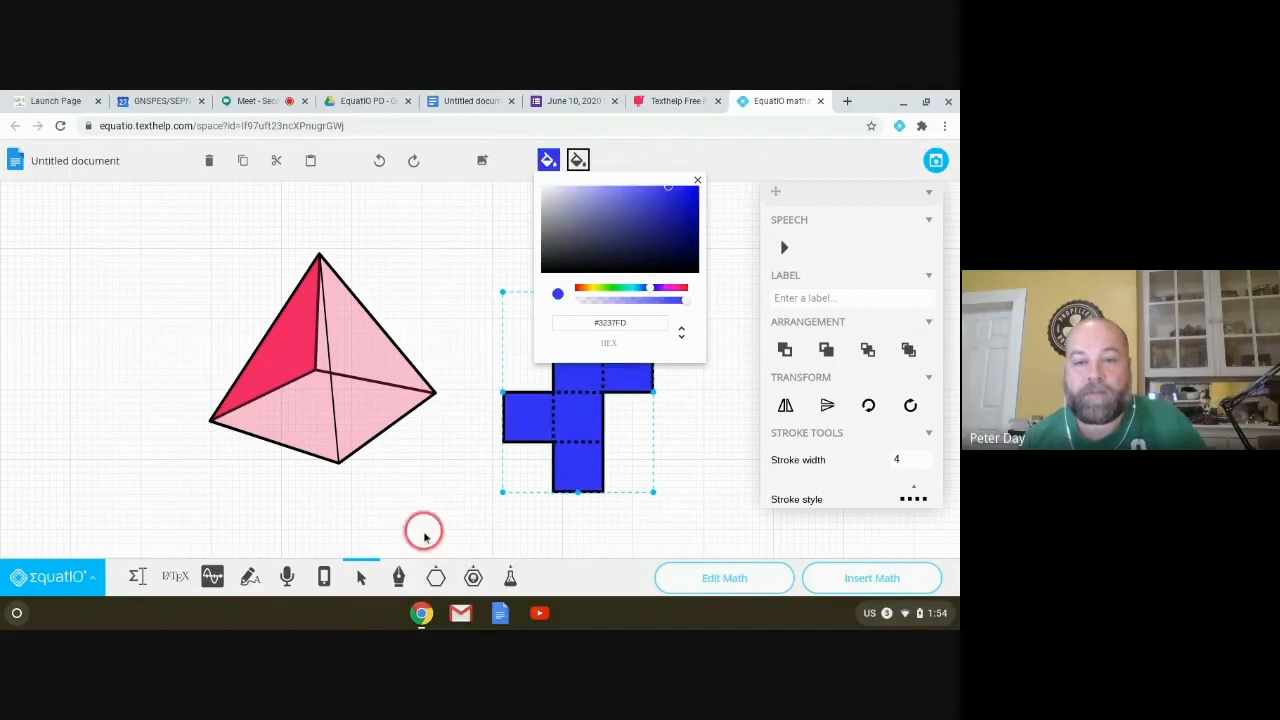
pyautogui.click(428, 522)
# Step: Place a Base 10 Blocks (3d) set at the canvas top-left
pyautogui.click(432, 578)
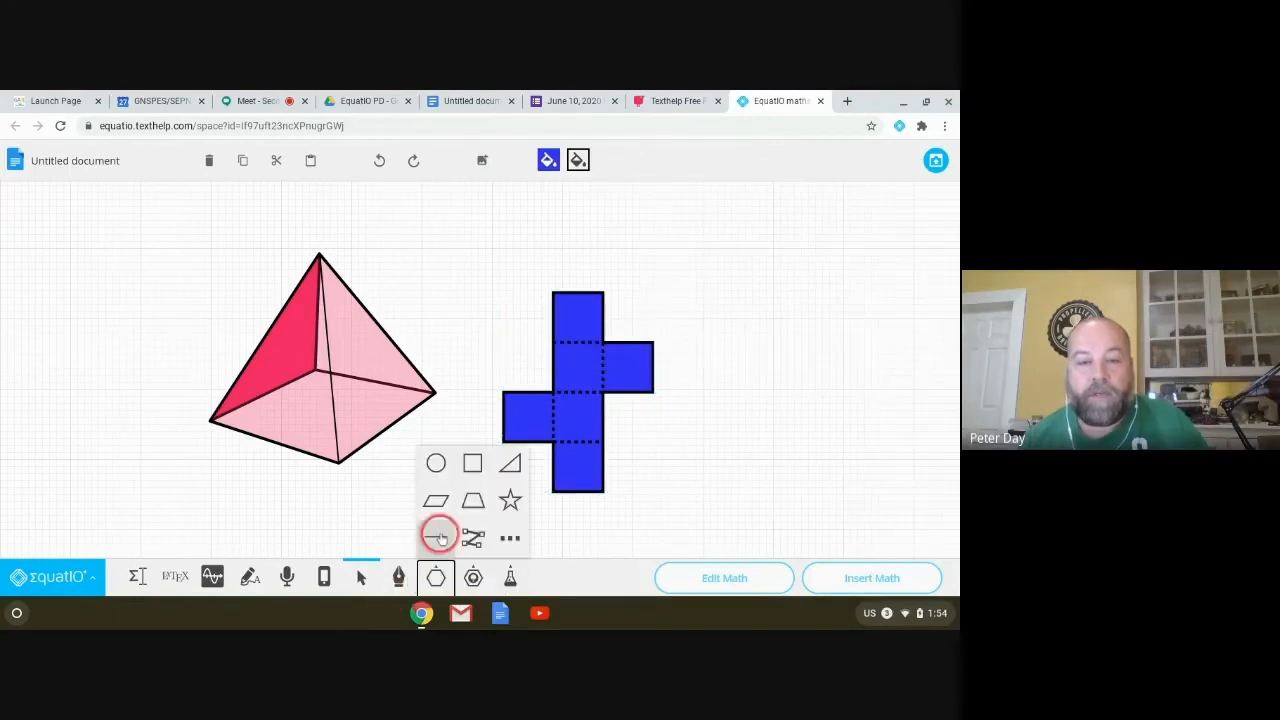
pyautogui.click(503, 534)
pyautogui.scroll(-3, 440, 470)
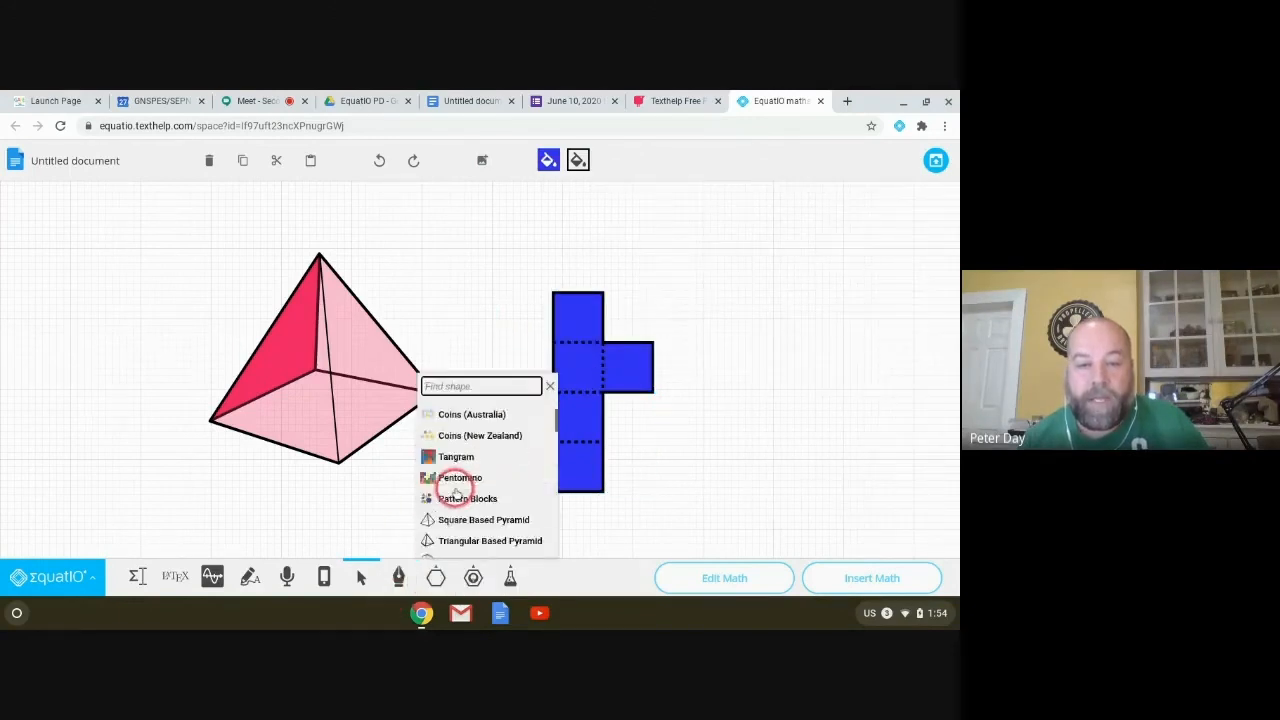
pyautogui.scroll(-8, 448, 498)
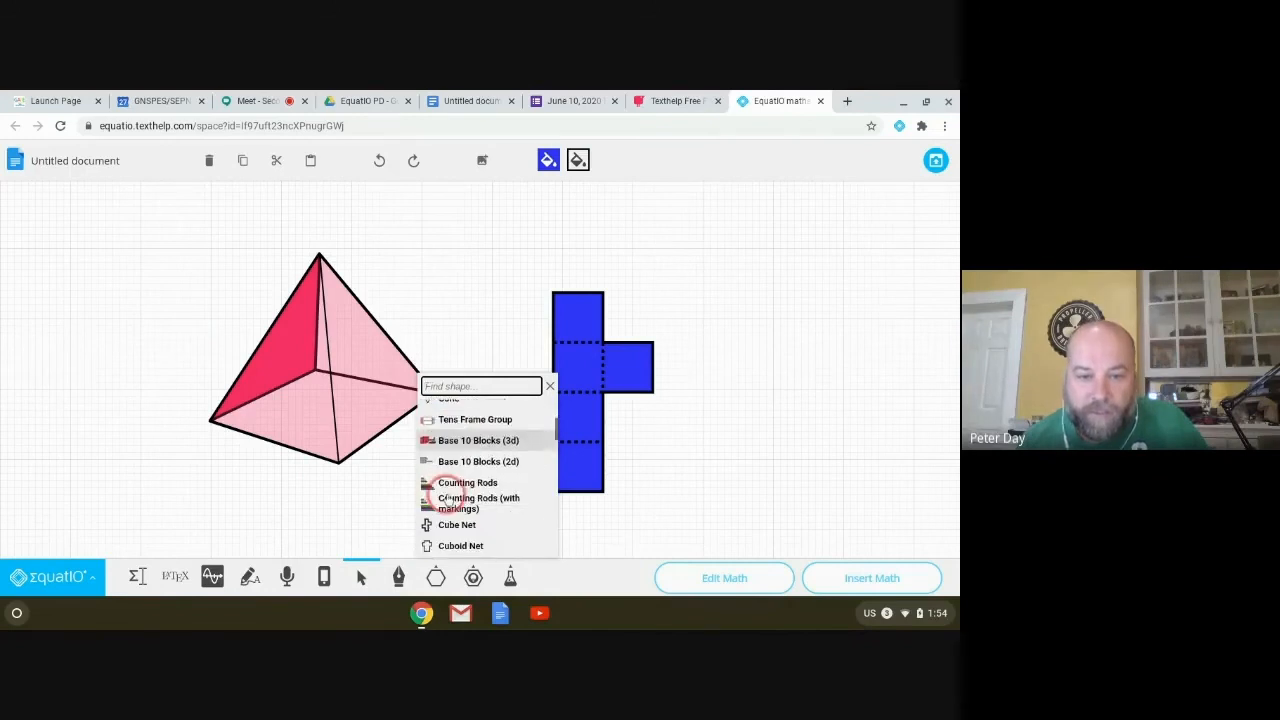
pyautogui.scroll(2, 446, 500)
pyautogui.scroll(4, 448, 500)
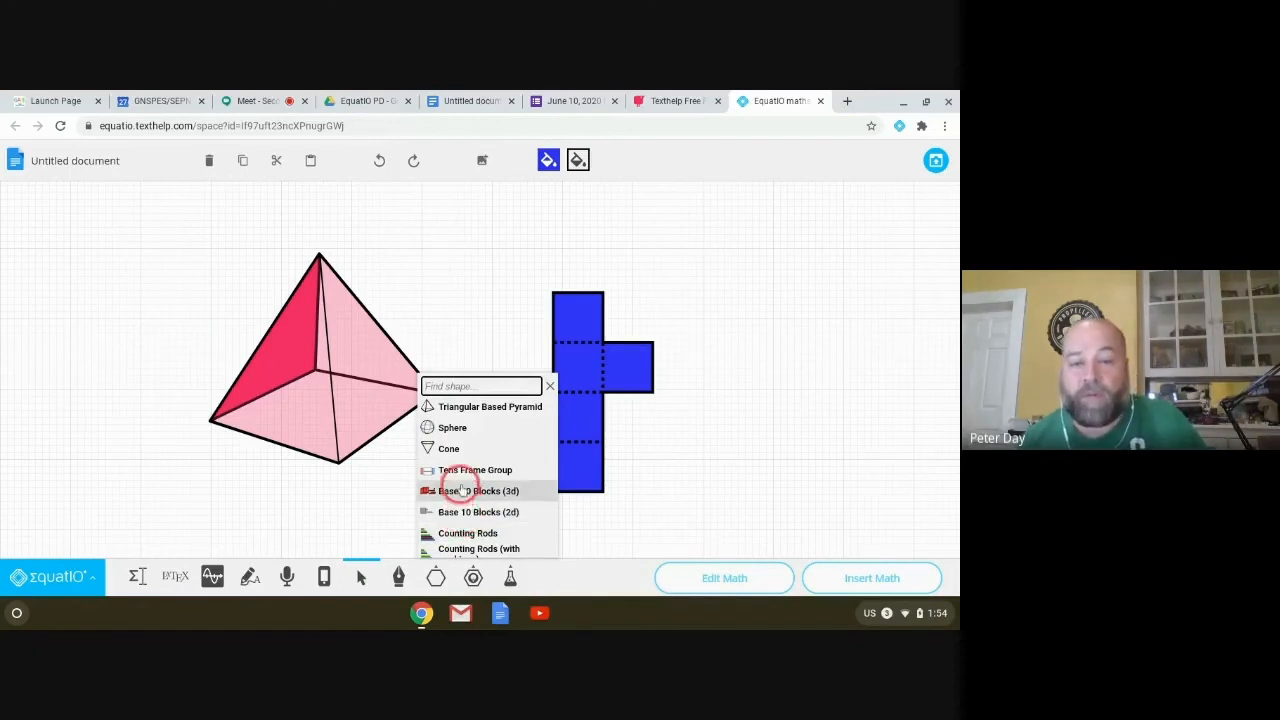
pyautogui.click(462, 490)
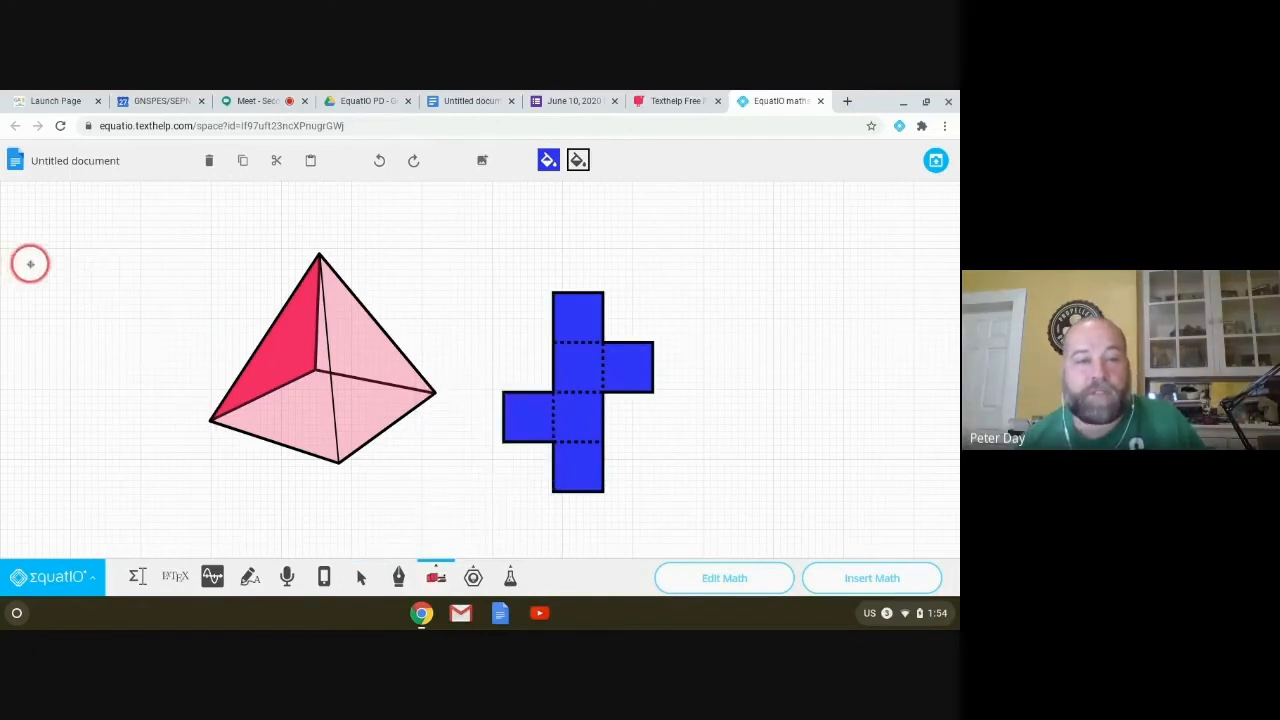
pyautogui.click(169, 409)
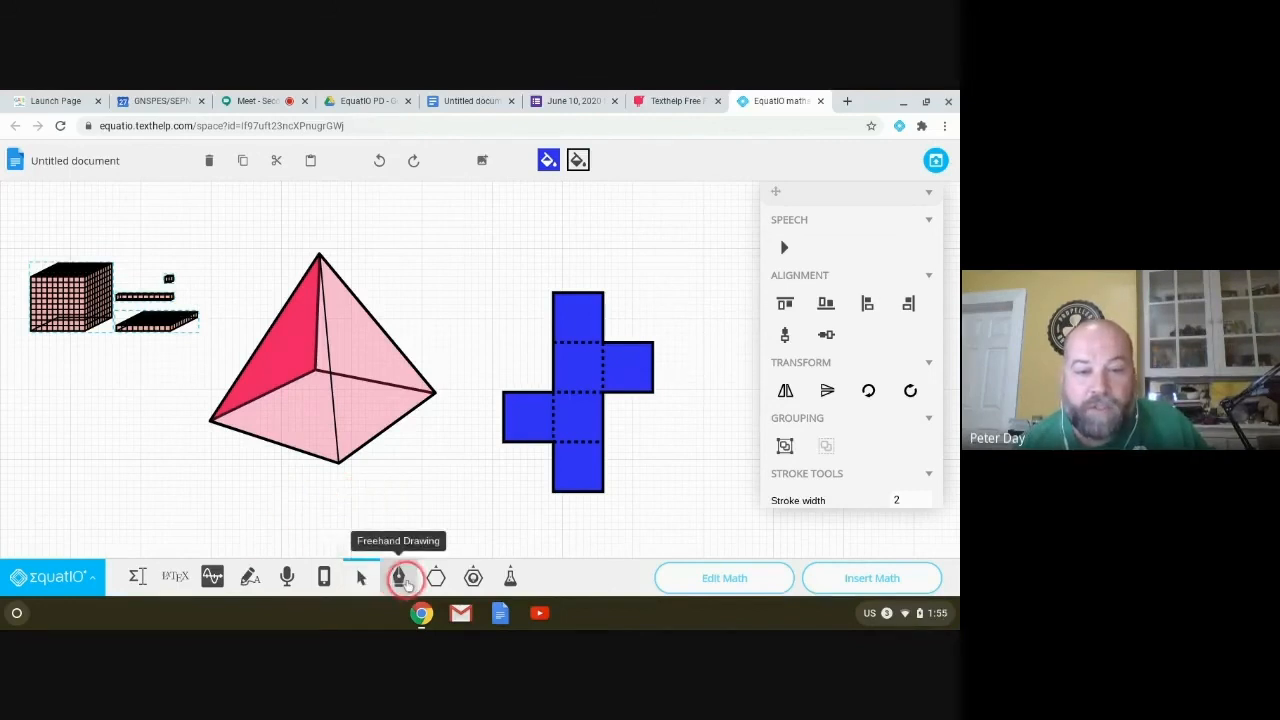
# Step: Draw a straight line along the pyramid's hidden base edge and adjust its colour
pyautogui.click(436, 575)
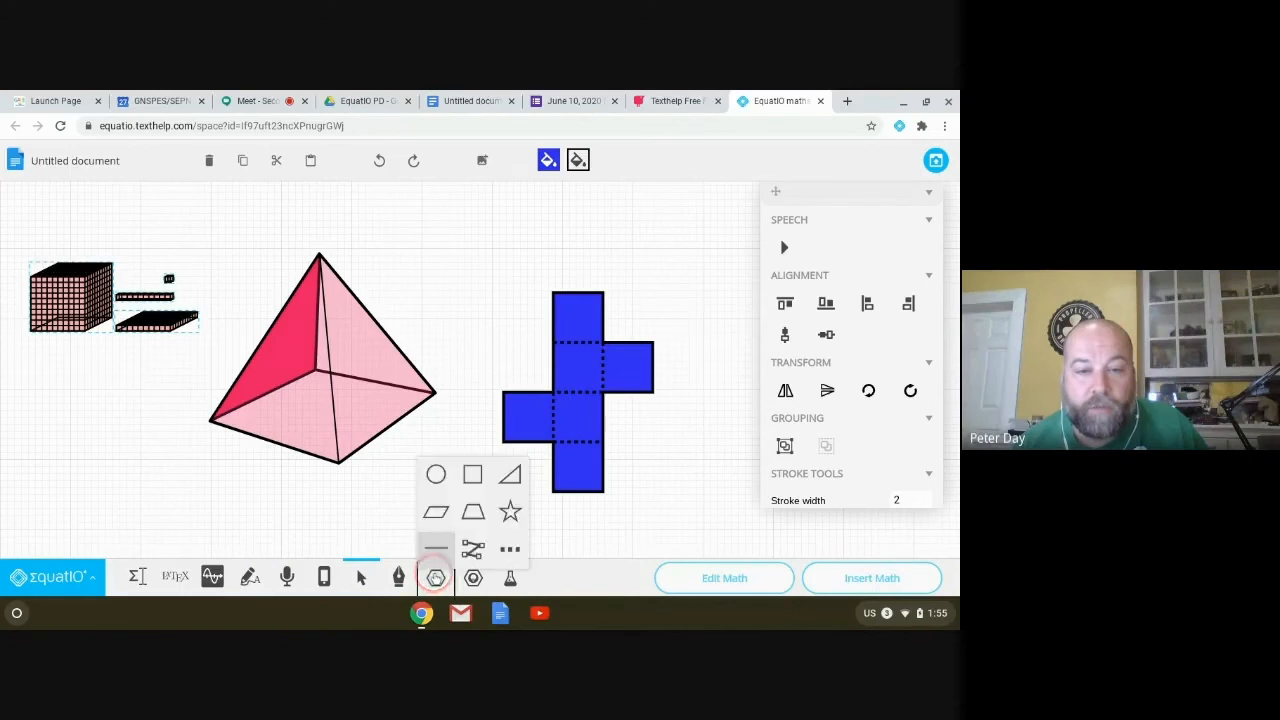
pyautogui.click(431, 537)
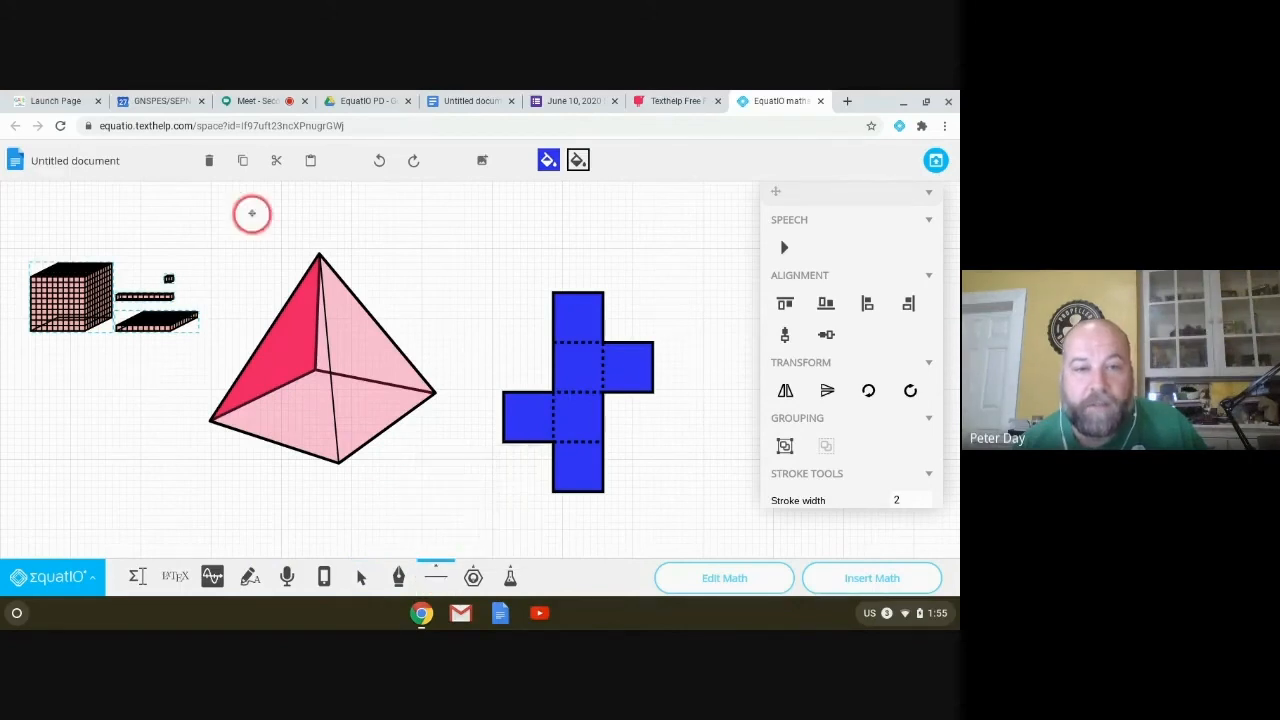
pyautogui.moveTo(318, 255); pyautogui.dragTo(320, 400)
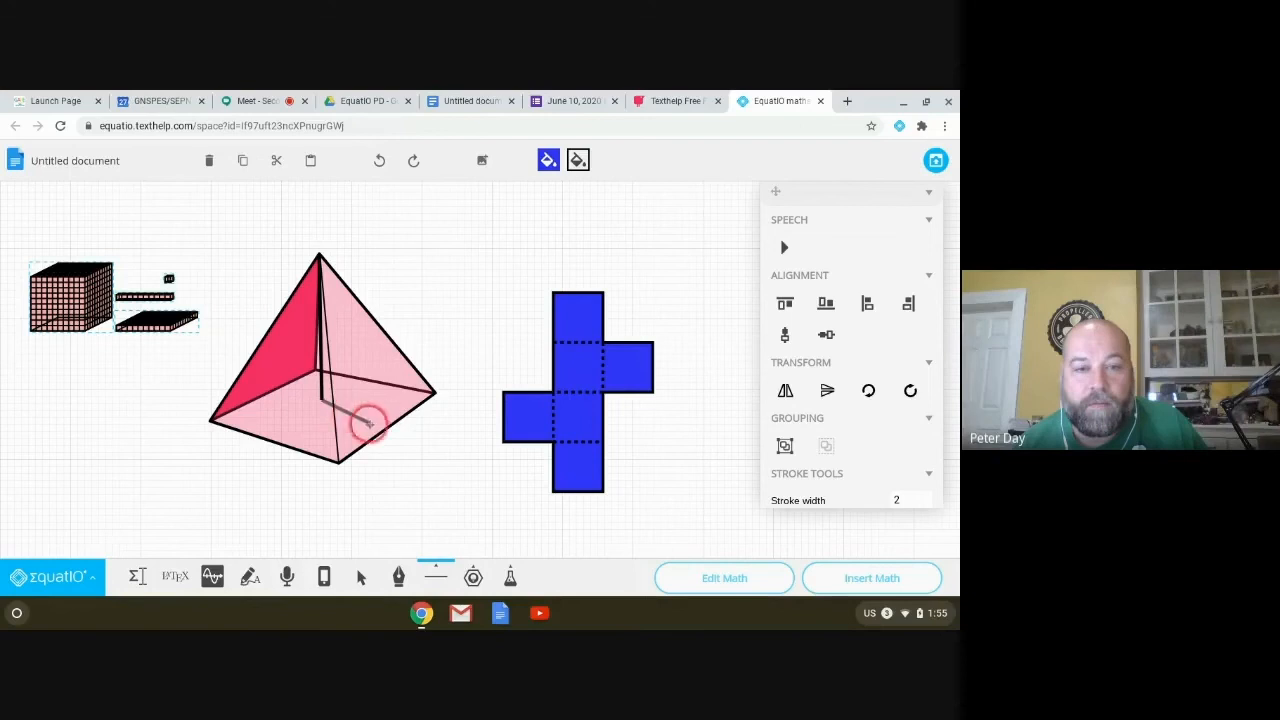
pyautogui.moveTo(376, 426); pyautogui.dragTo(388, 421)
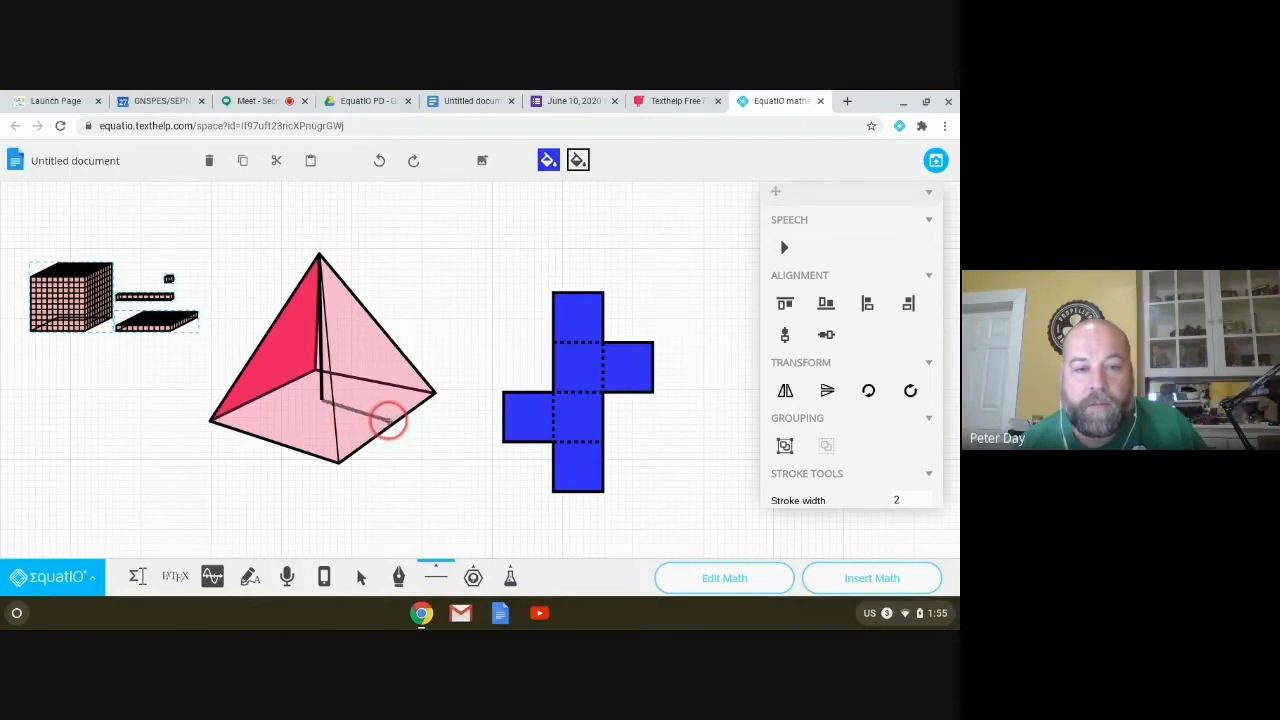
pyautogui.moveTo(392, 421); pyautogui.dragTo(394, 420)
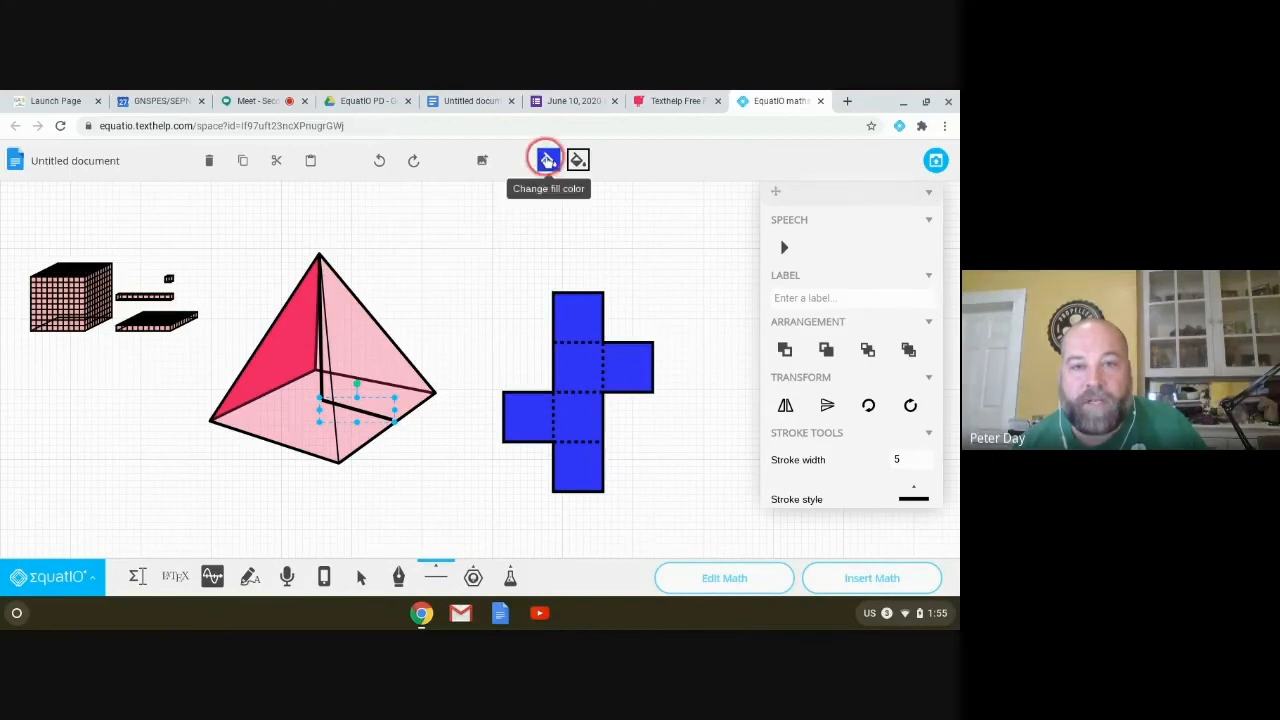
pyautogui.click(547, 160)
pyautogui.click(641, 290)
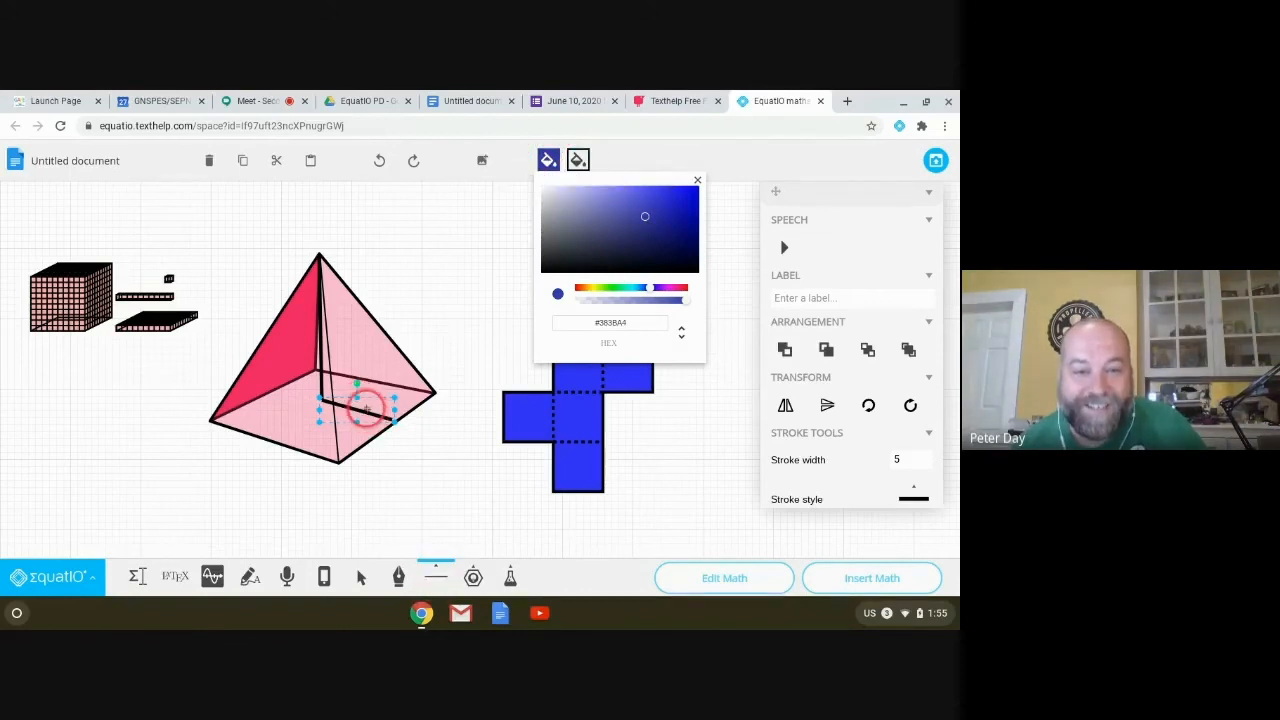
# Step: Select the hidden base edge and set its stroke style to dotted
pyautogui.click(362, 578)
pyautogui.rightClick(358, 406)
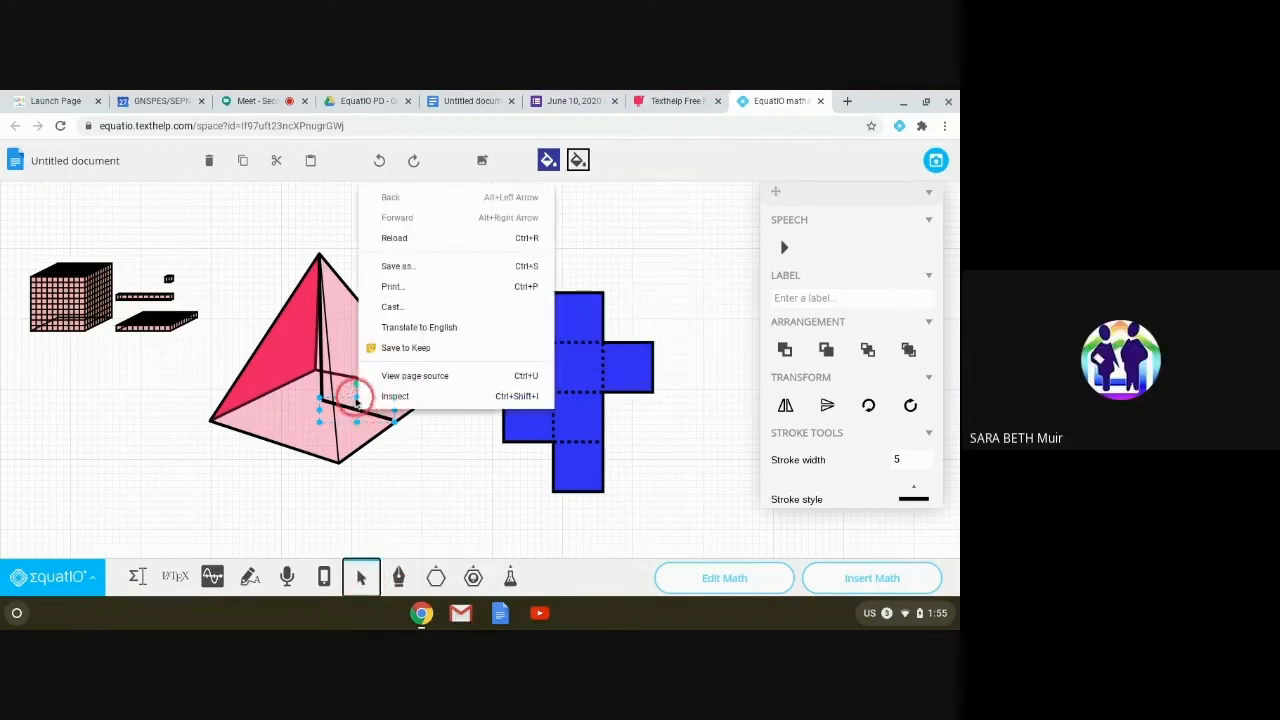
pyautogui.click(350, 409)
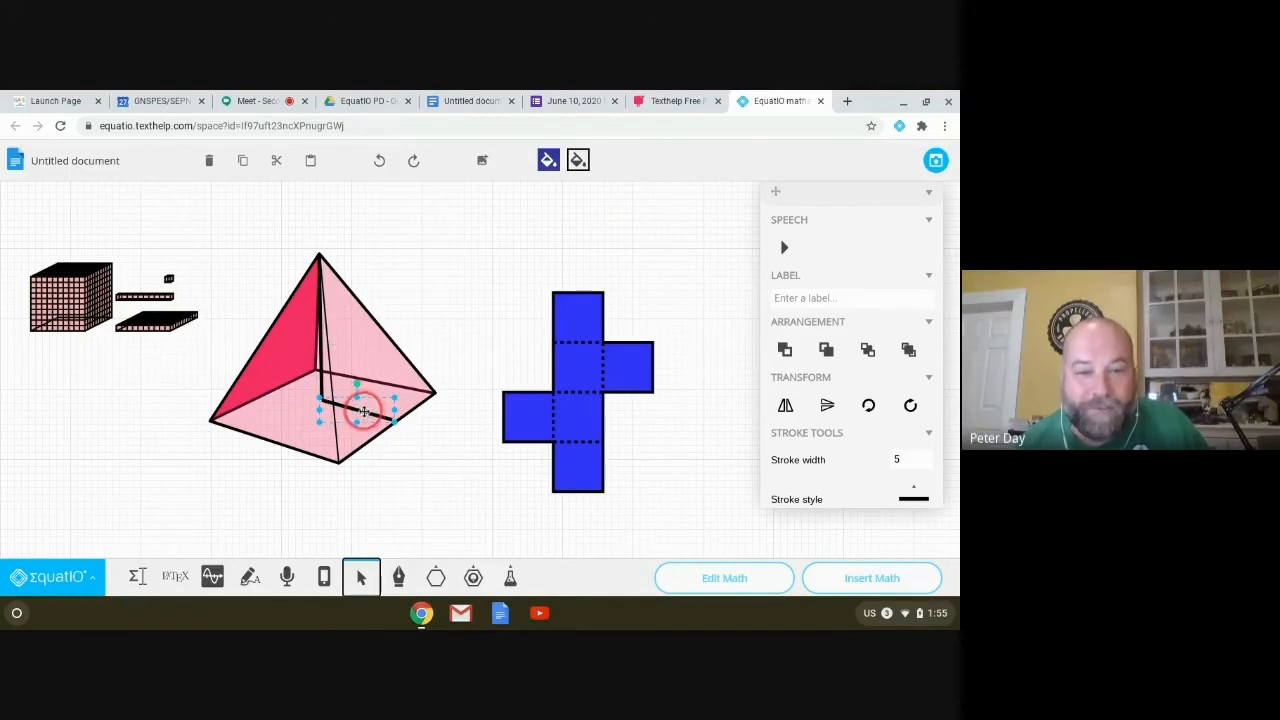
pyautogui.rightClick(364, 411)
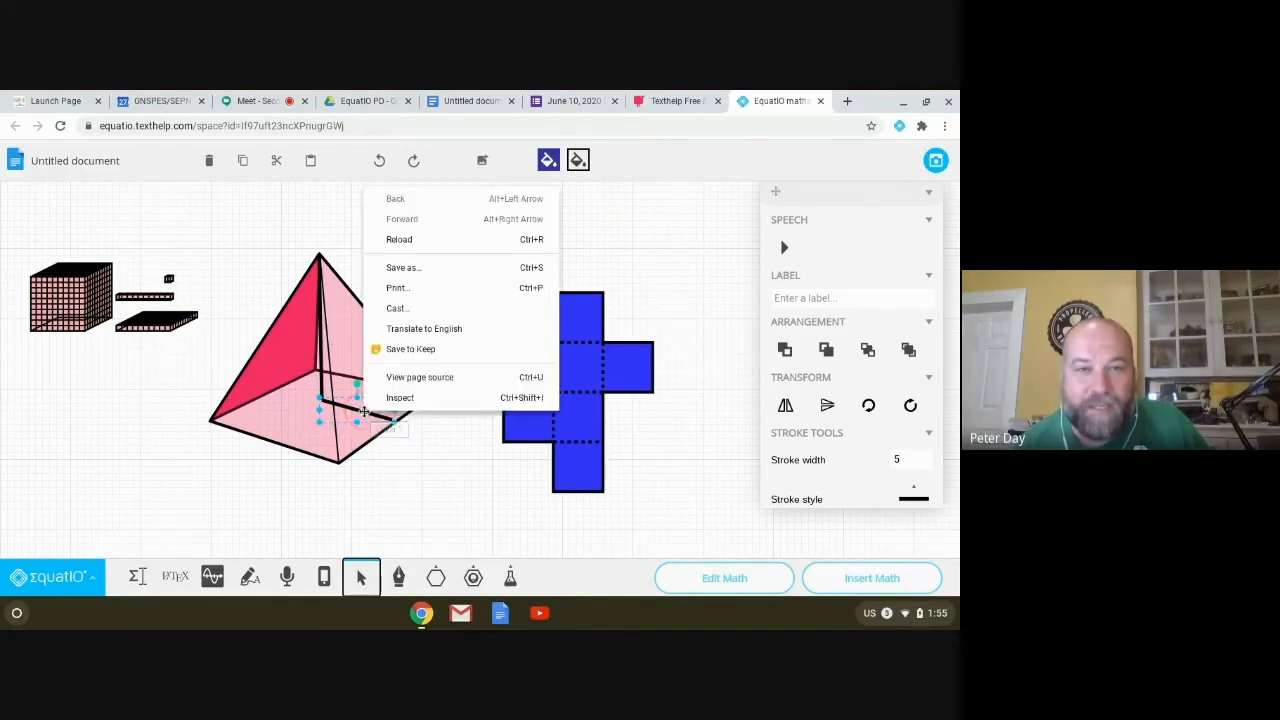
pyautogui.click(358, 415)
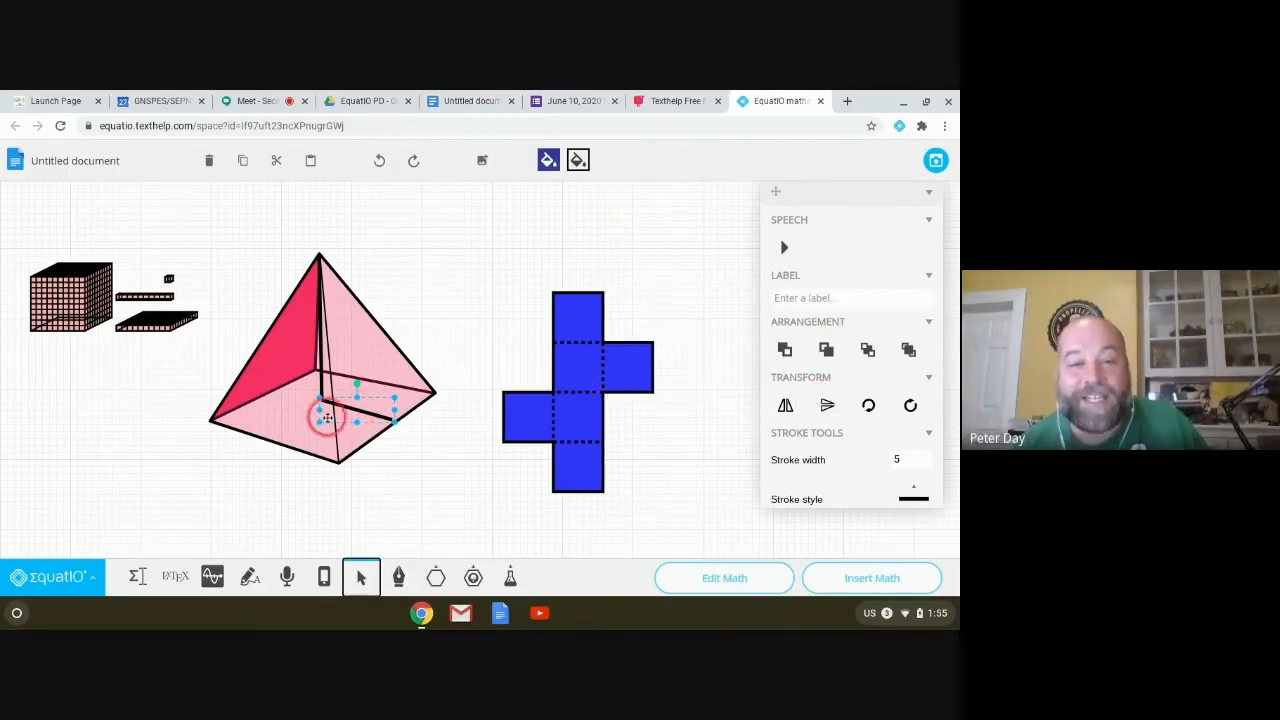
pyautogui.scroll(-1, 890, 356)
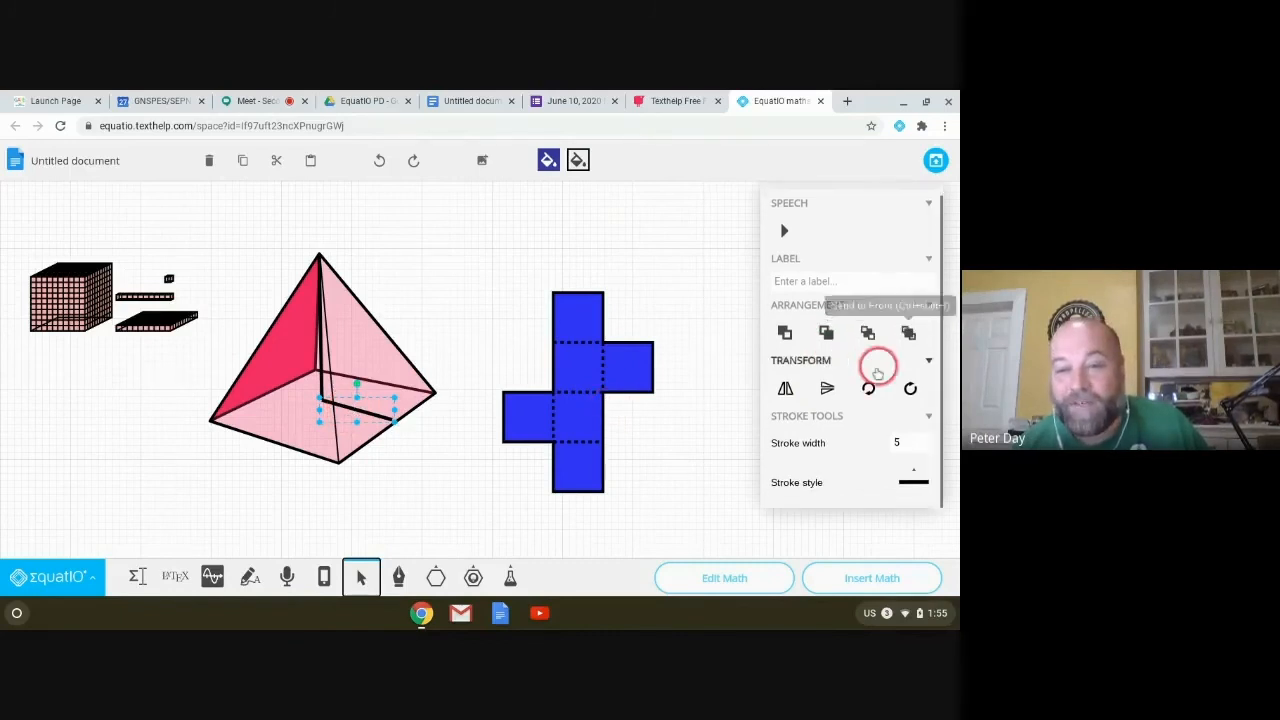
pyautogui.click(913, 482)
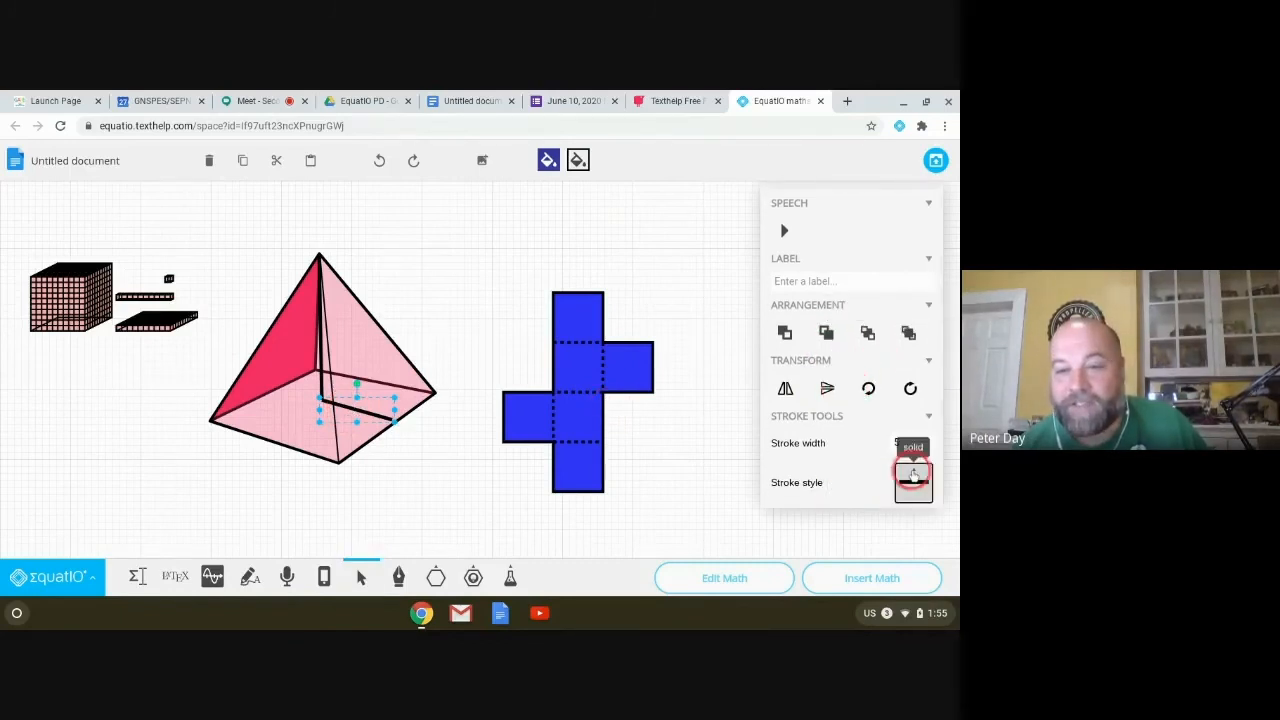
pyautogui.click(913, 404)
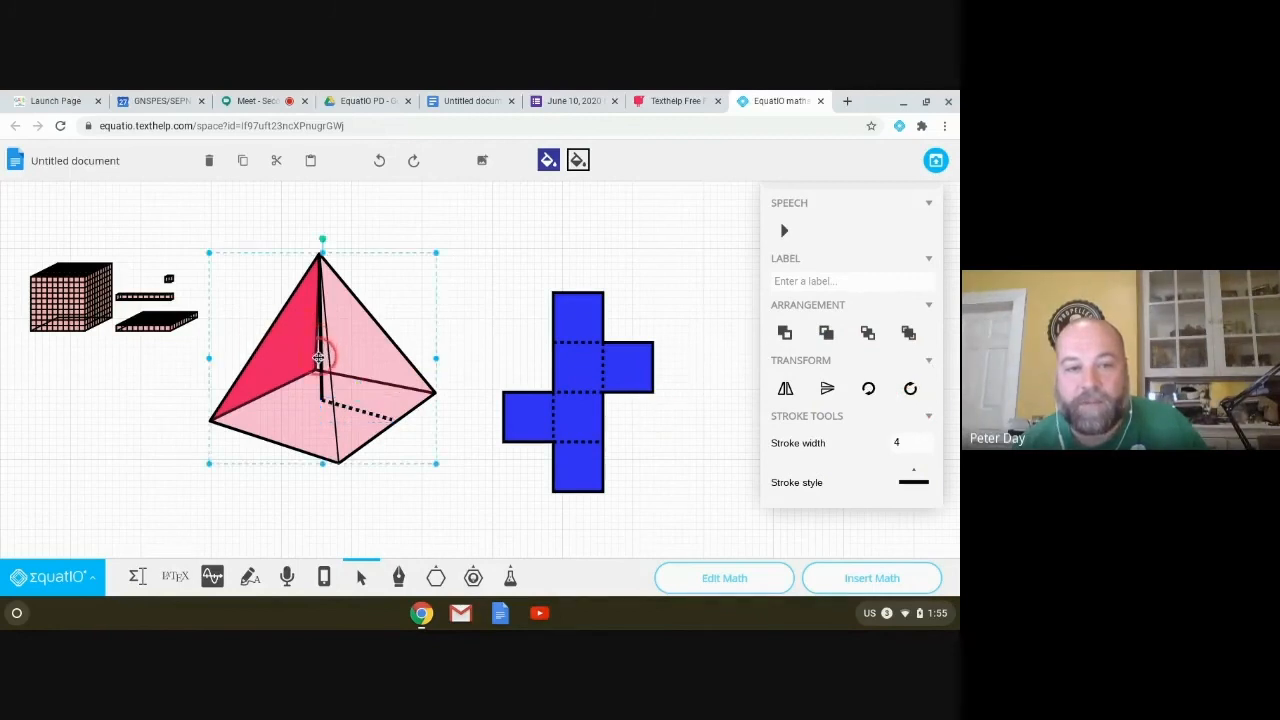
# Step: Make the pyramid's vertical hidden edge dotted and thin both hidden edges to stroke width 2
pyautogui.click(913, 482)
pyautogui.click(903, 416)
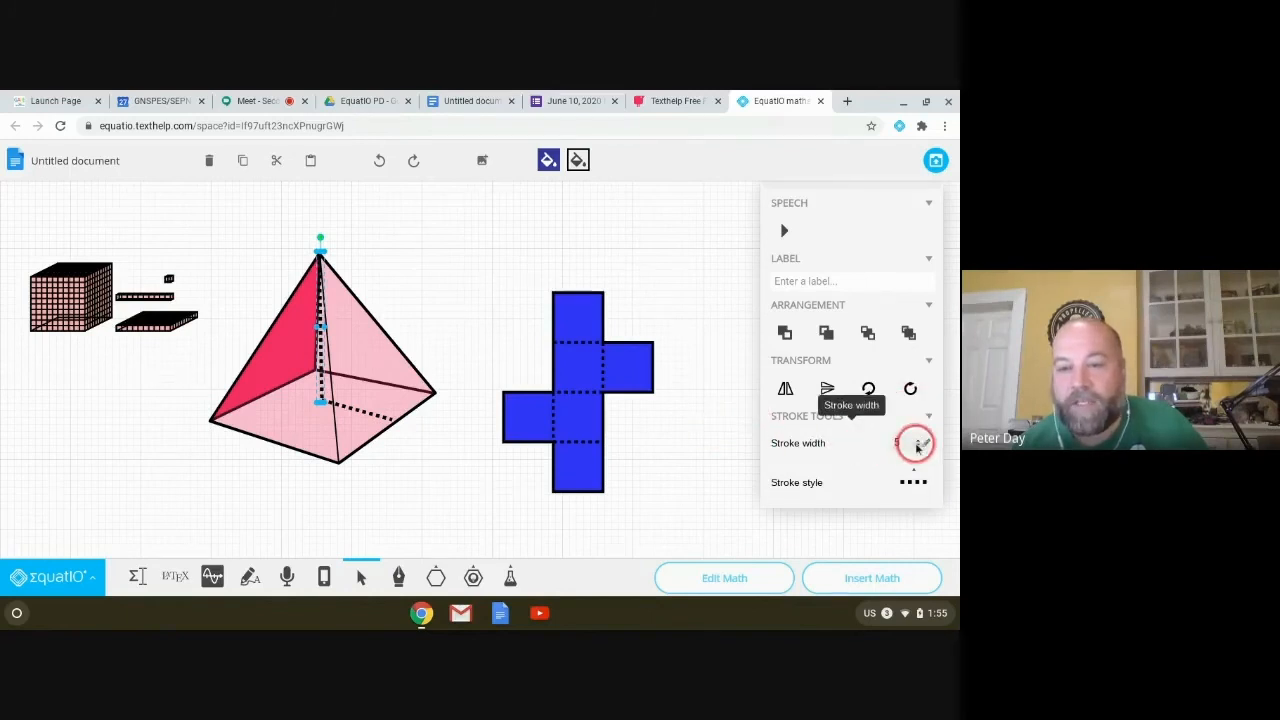
pyautogui.click(917, 447)
pyautogui.click(346, 403)
pyautogui.click(360, 412)
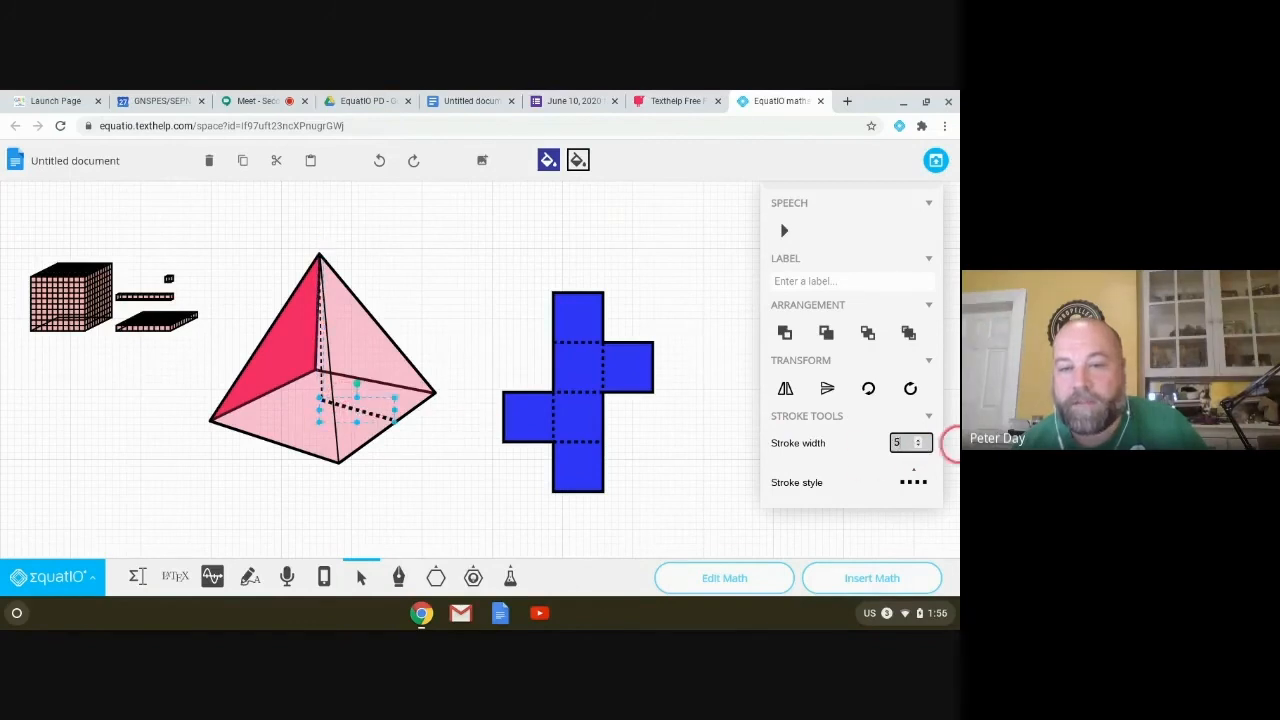
pyautogui.click(448, 264)
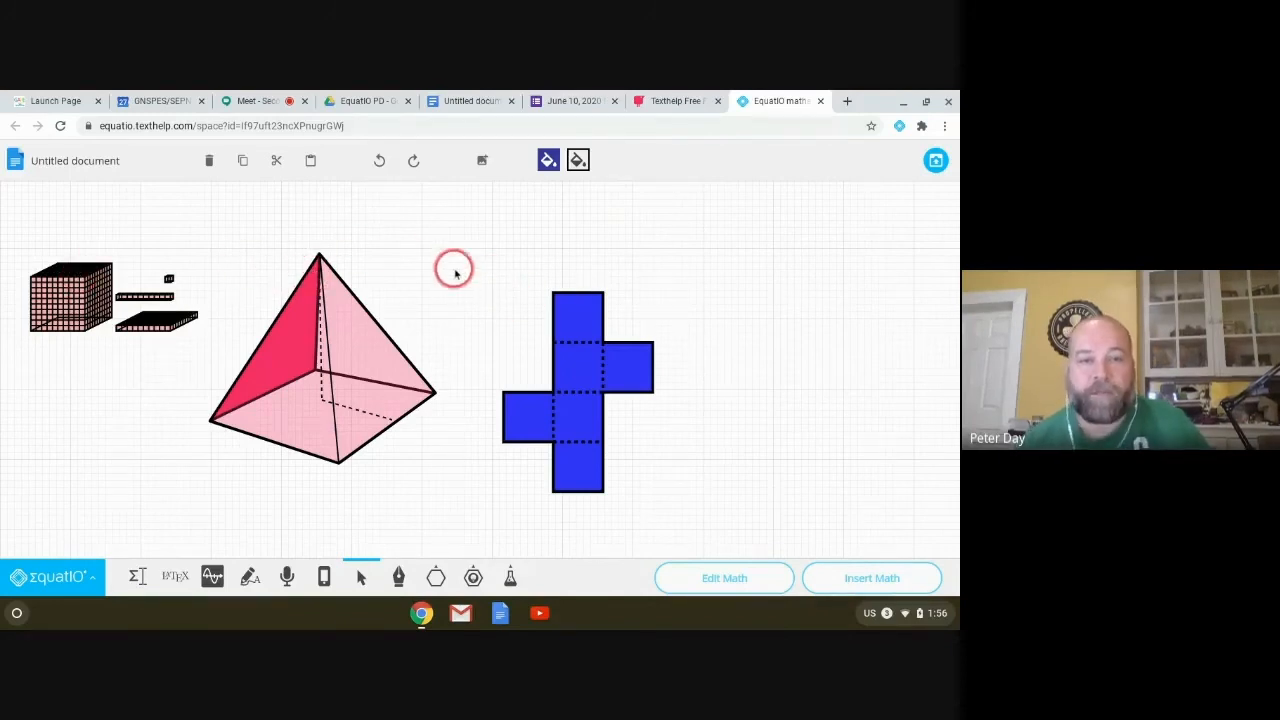
pyautogui.click(72, 296)
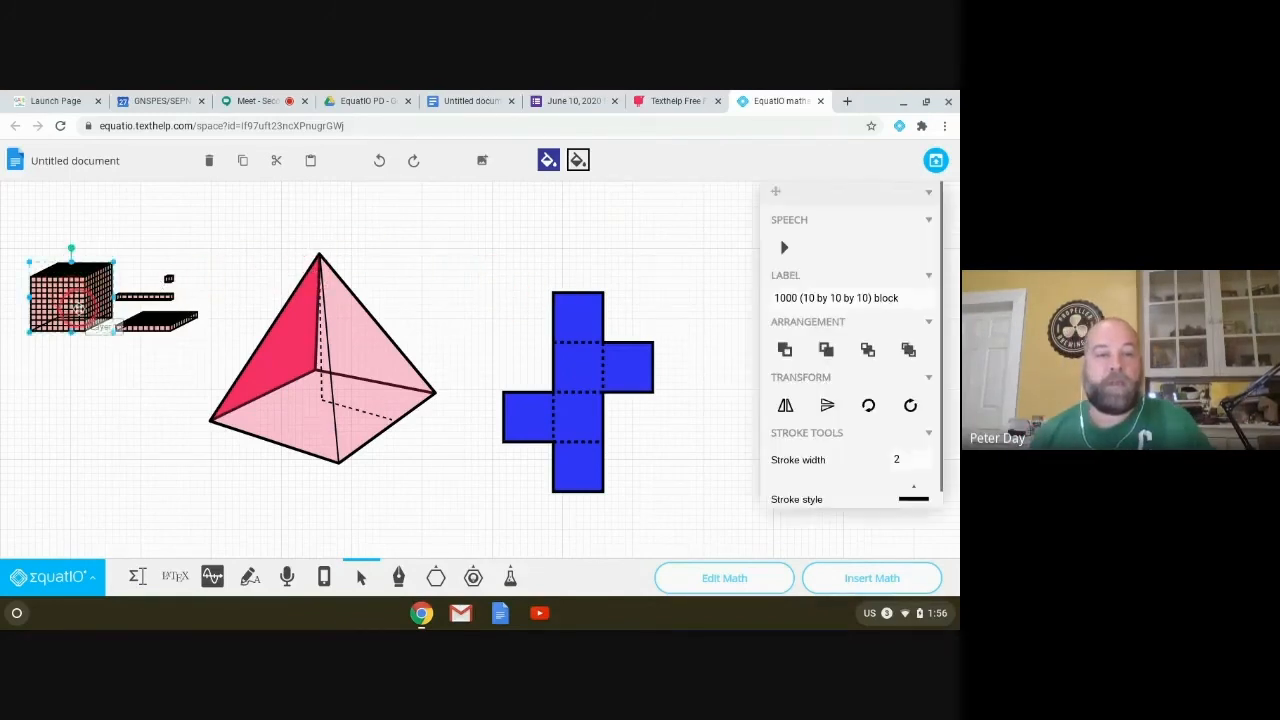
pyautogui.moveTo(20, 220); pyautogui.dragTo(215, 345)
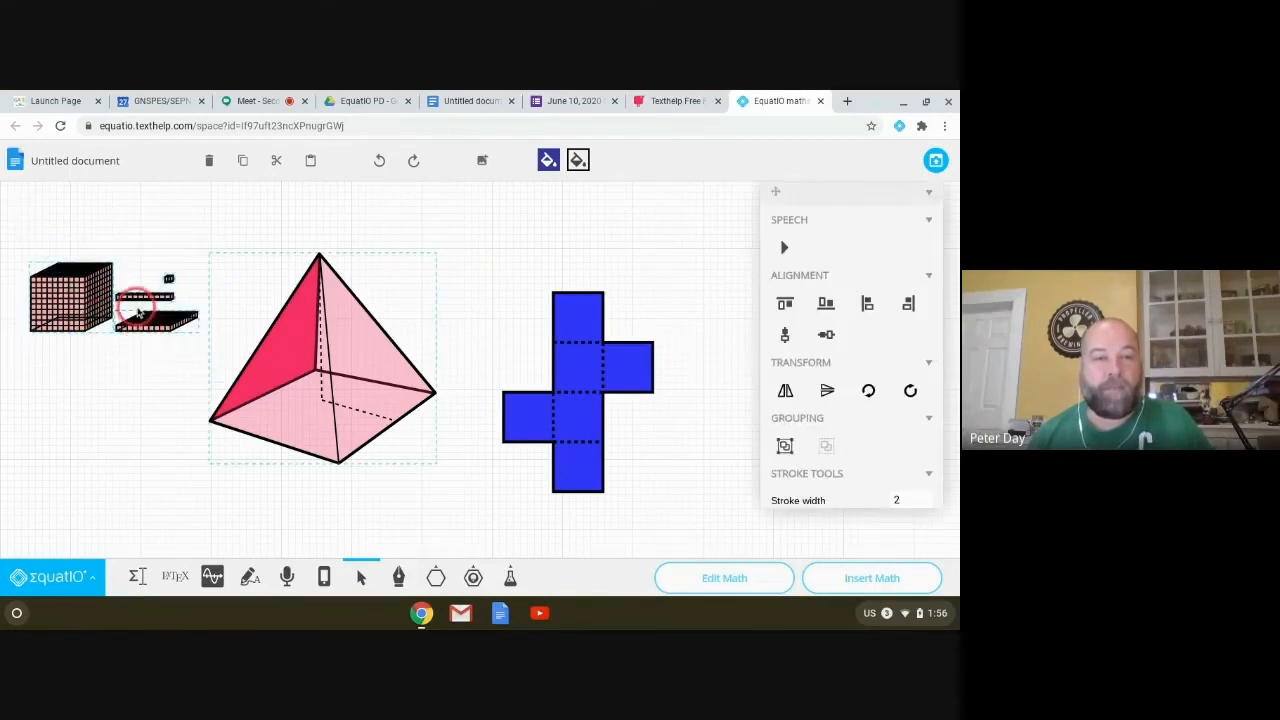
pyautogui.click(138, 312)
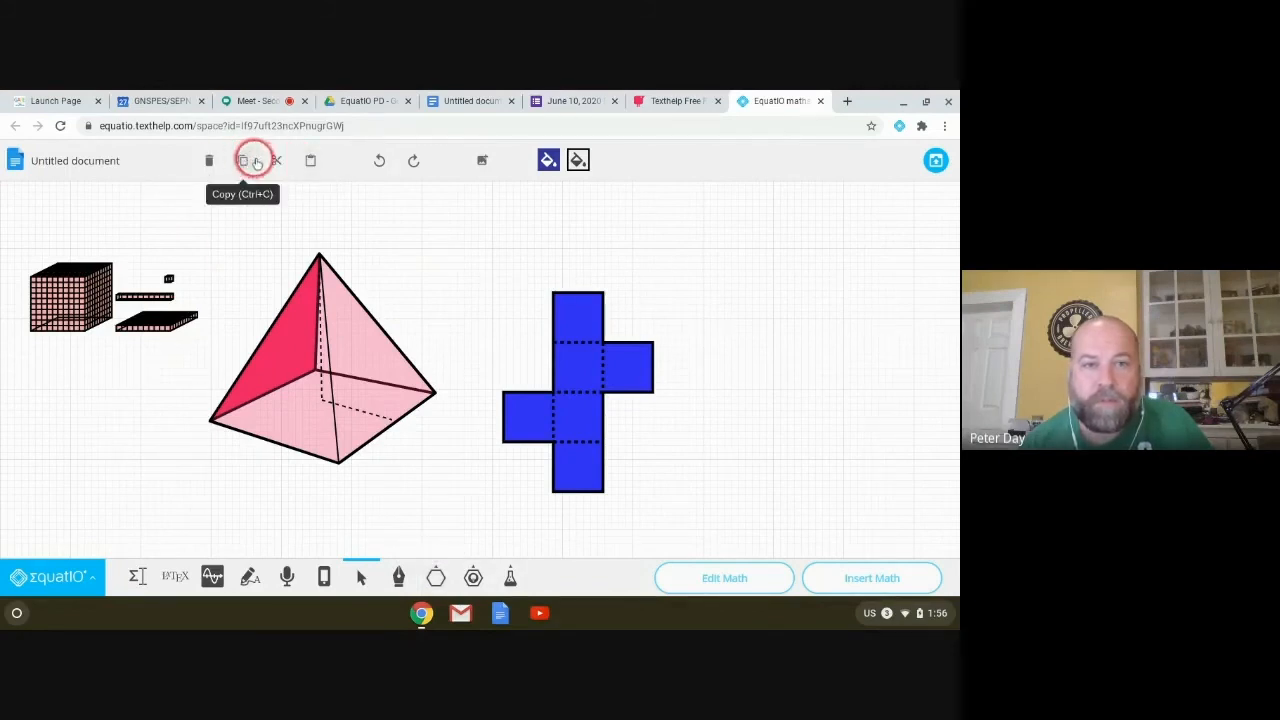
pyautogui.click(355, 367)
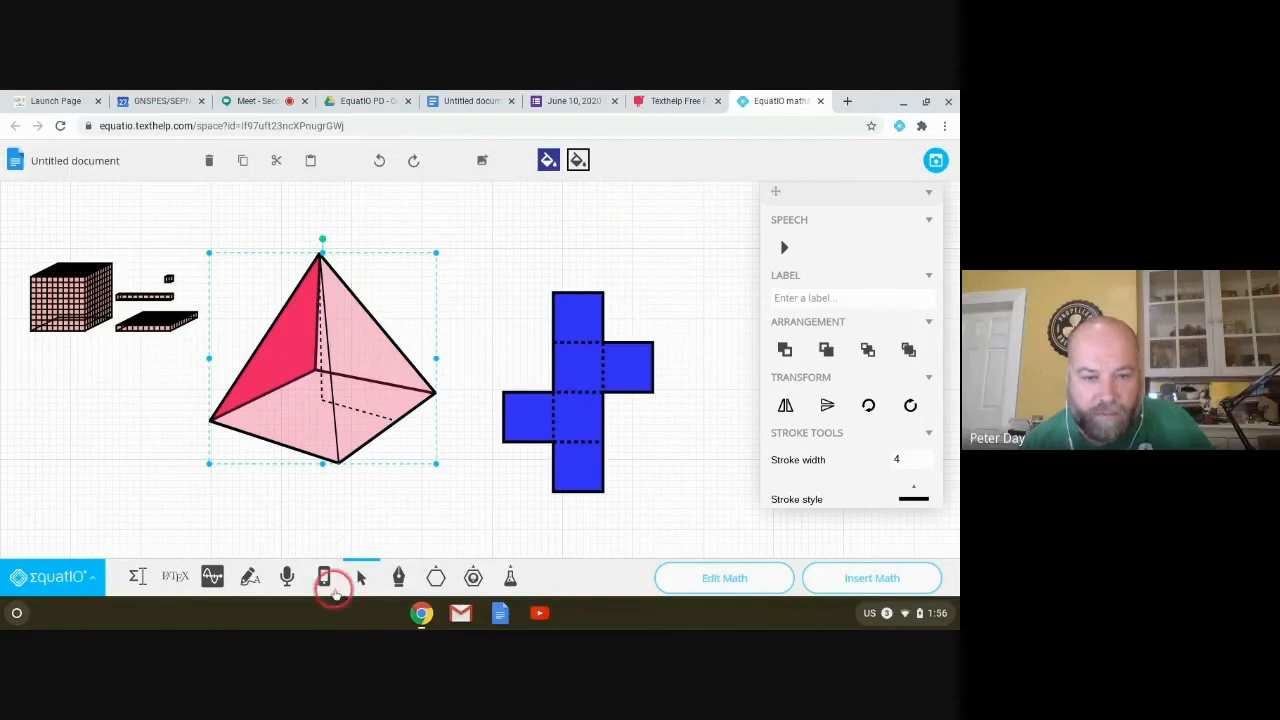
# Step: Create a '30m' math label in the Equation Editor and place it on the pyramid's base
pyautogui.click(140, 578)
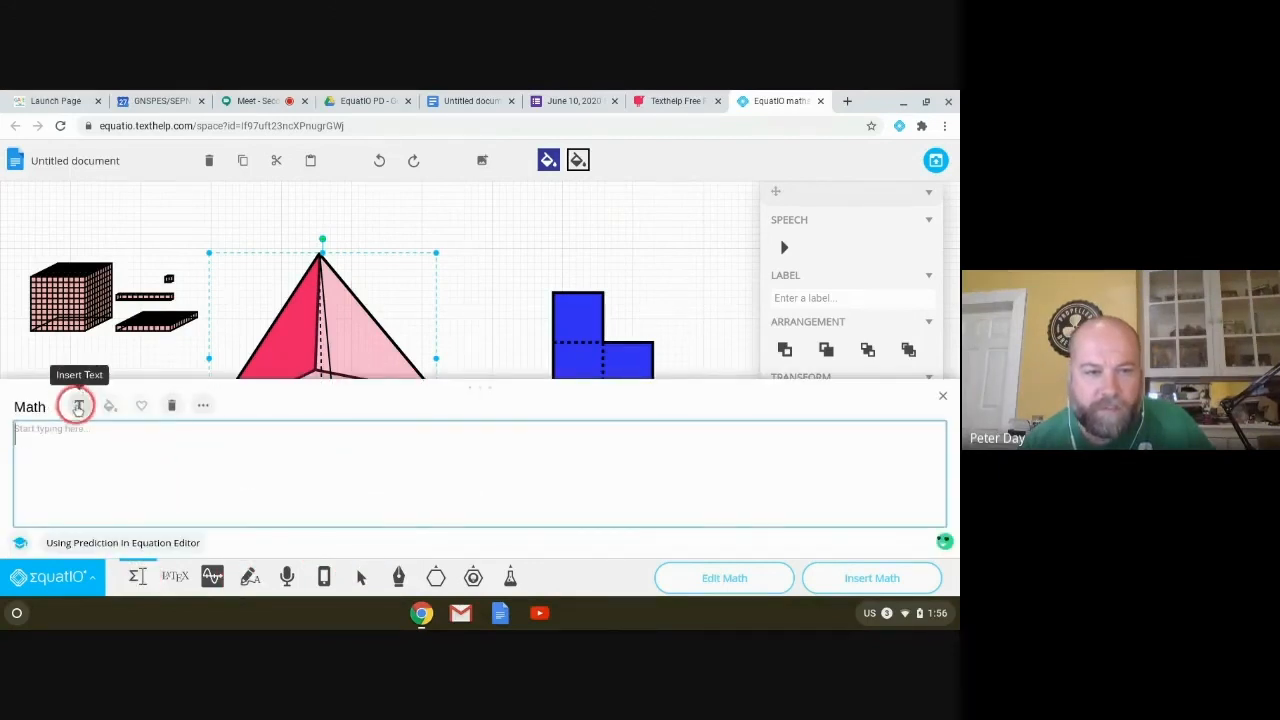
pyautogui.click(79, 407)
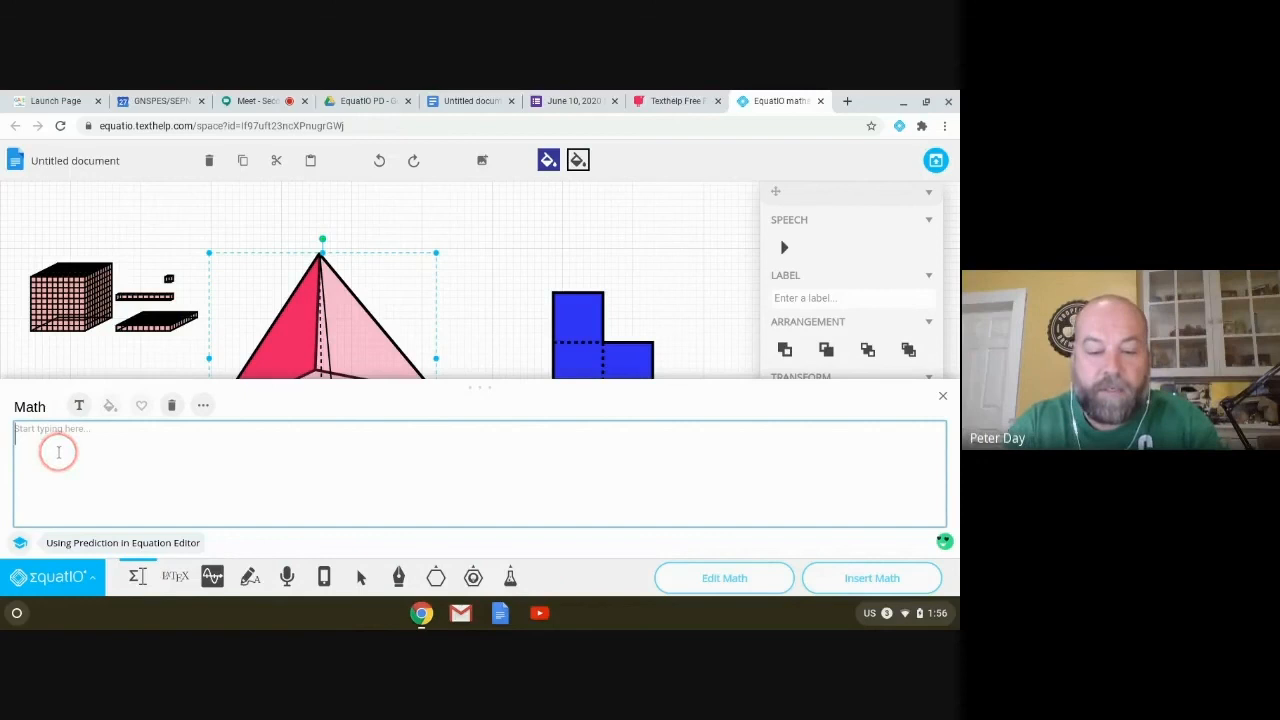
pyautogui.write('30m')
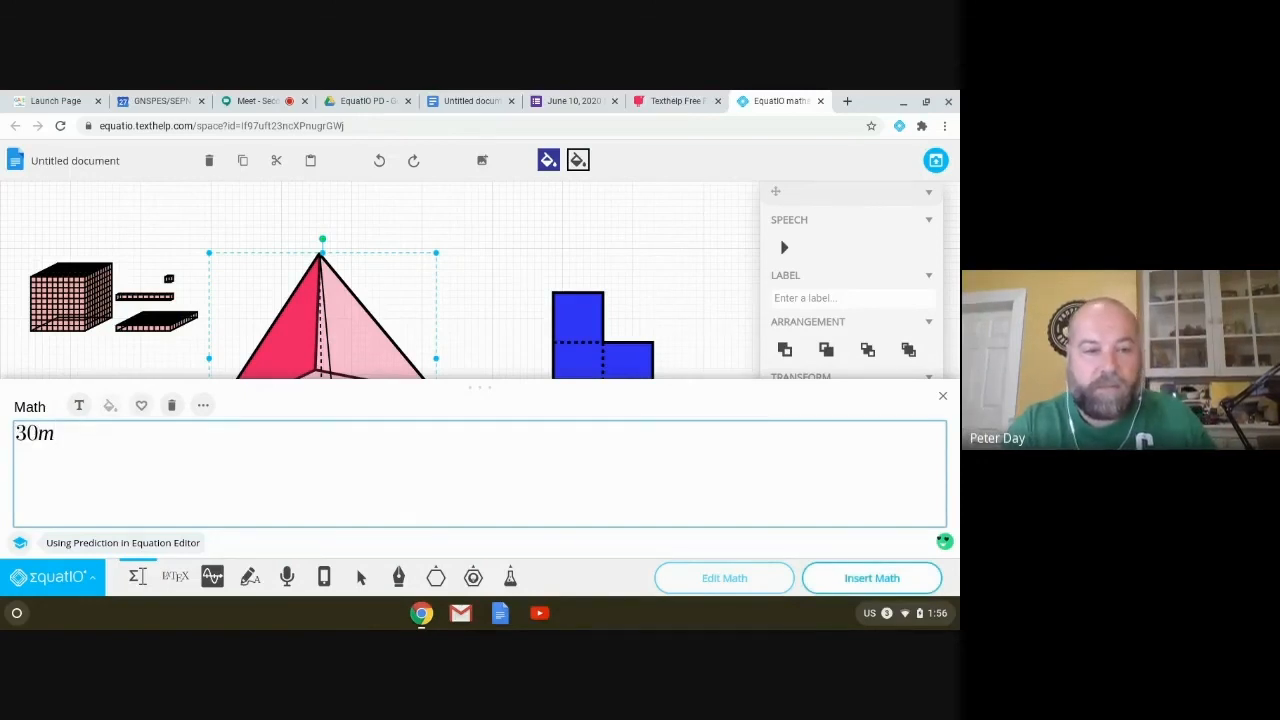
pyautogui.press('Return')
pyautogui.press('BackSpace')
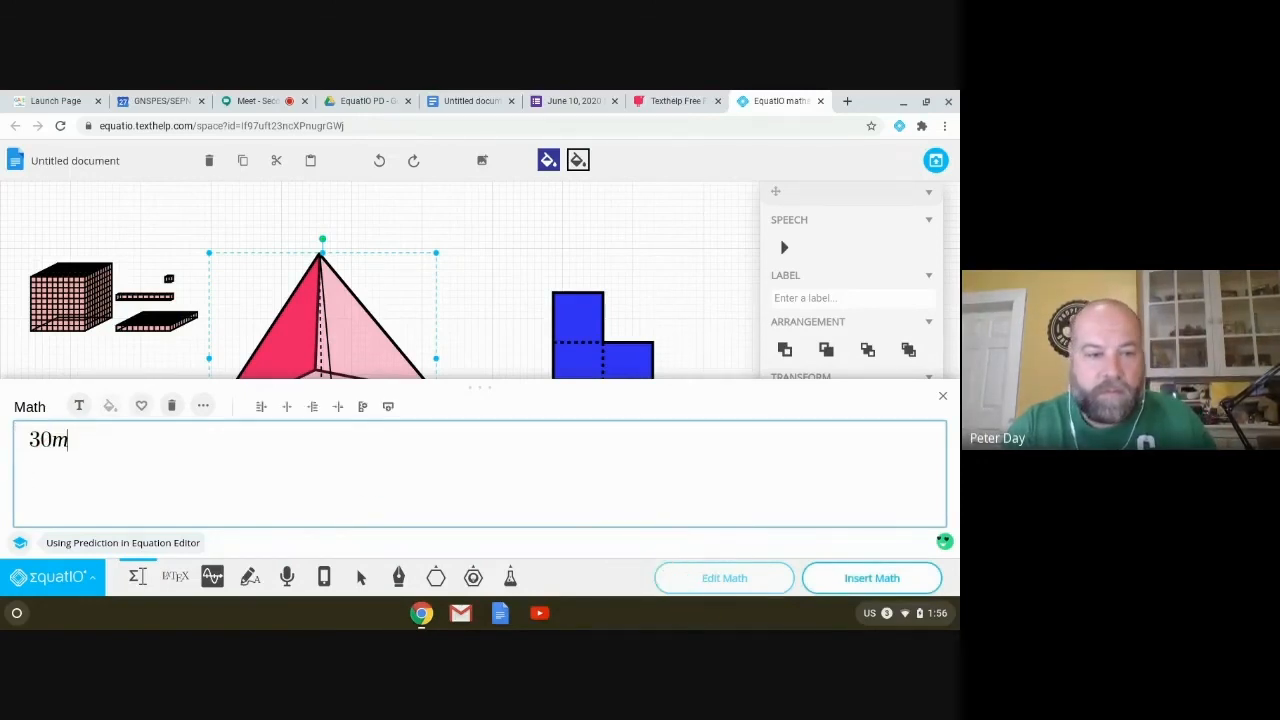
pyautogui.click(870, 578)
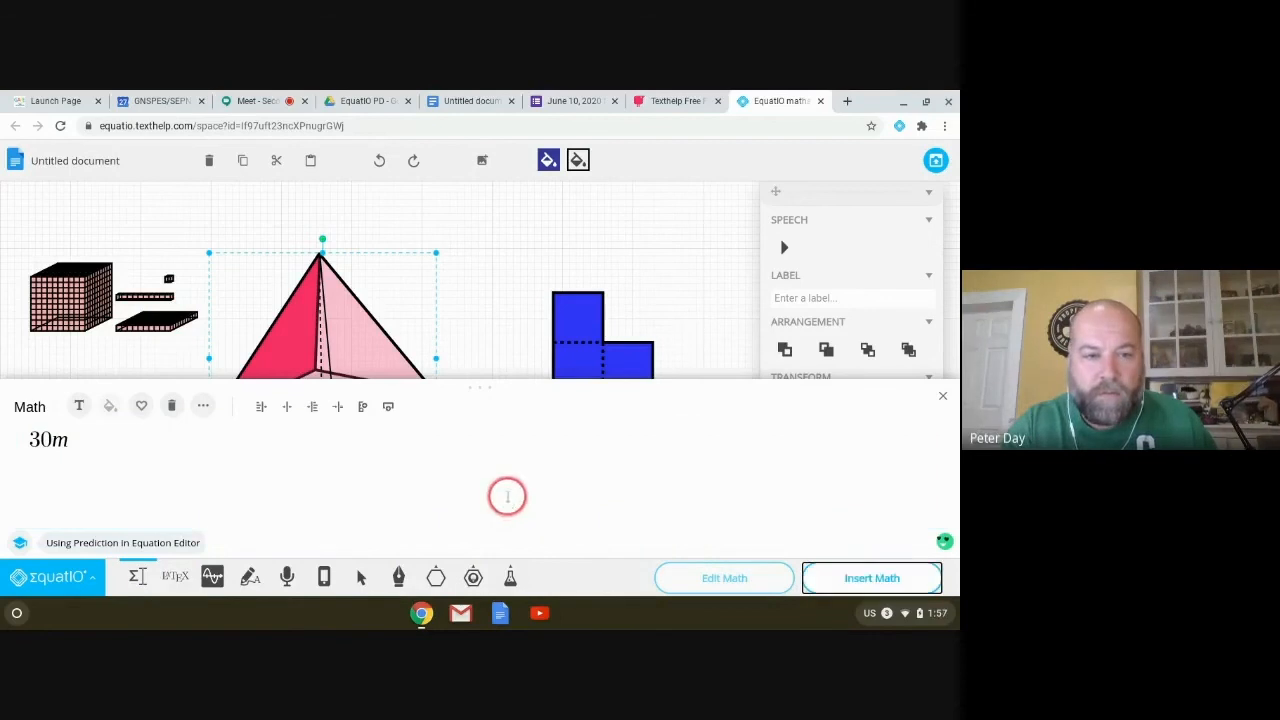
pyautogui.click(944, 396)
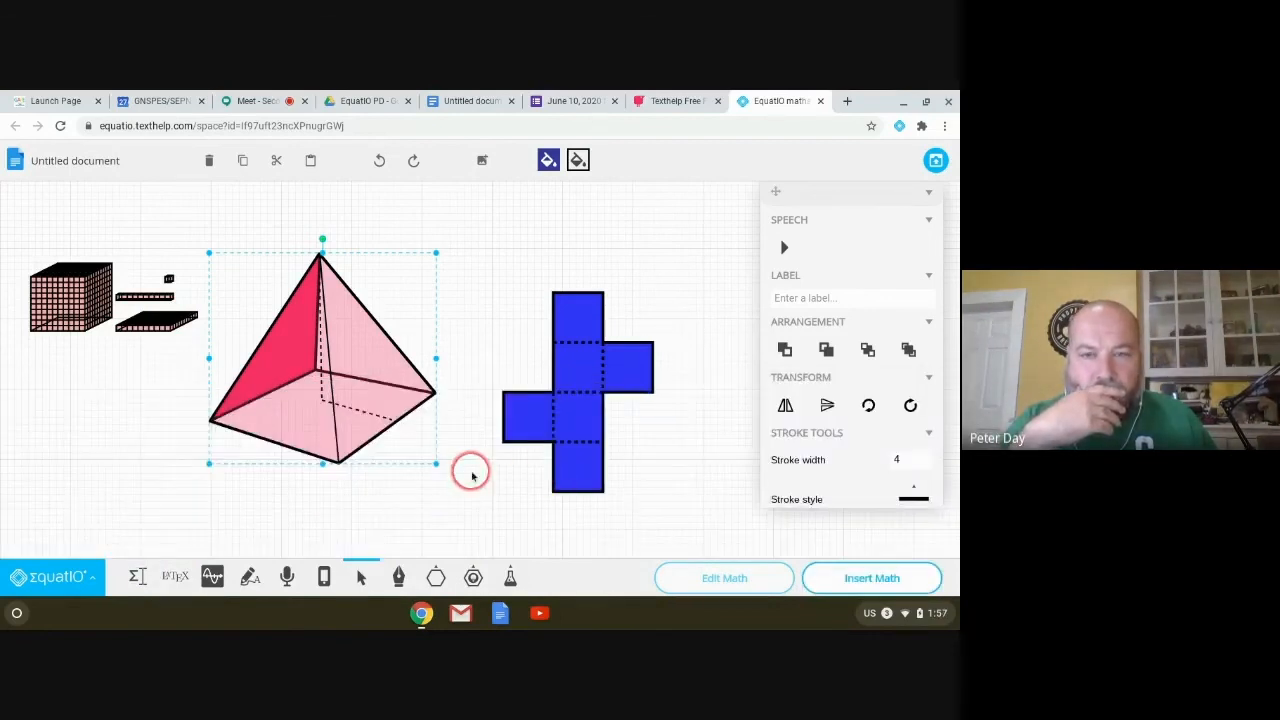
pyautogui.moveTo(20, 200); pyautogui.dragTo(379, 406)
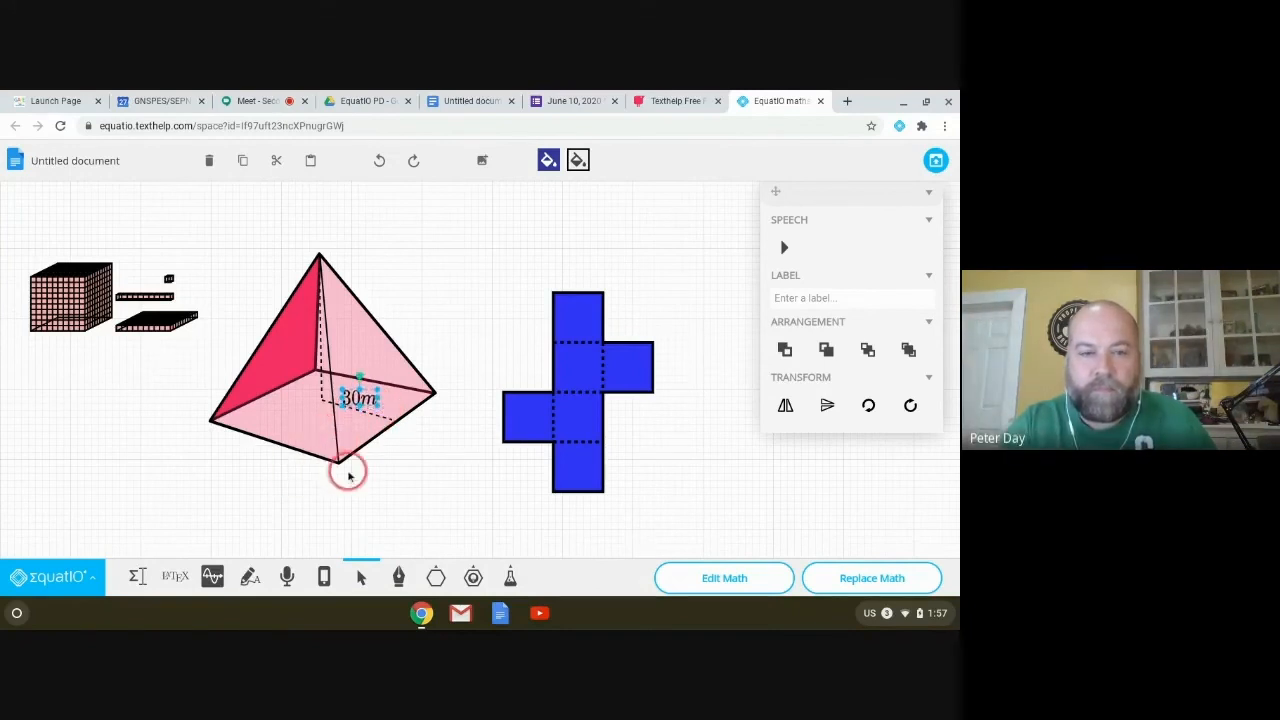
pyautogui.click(434, 480)
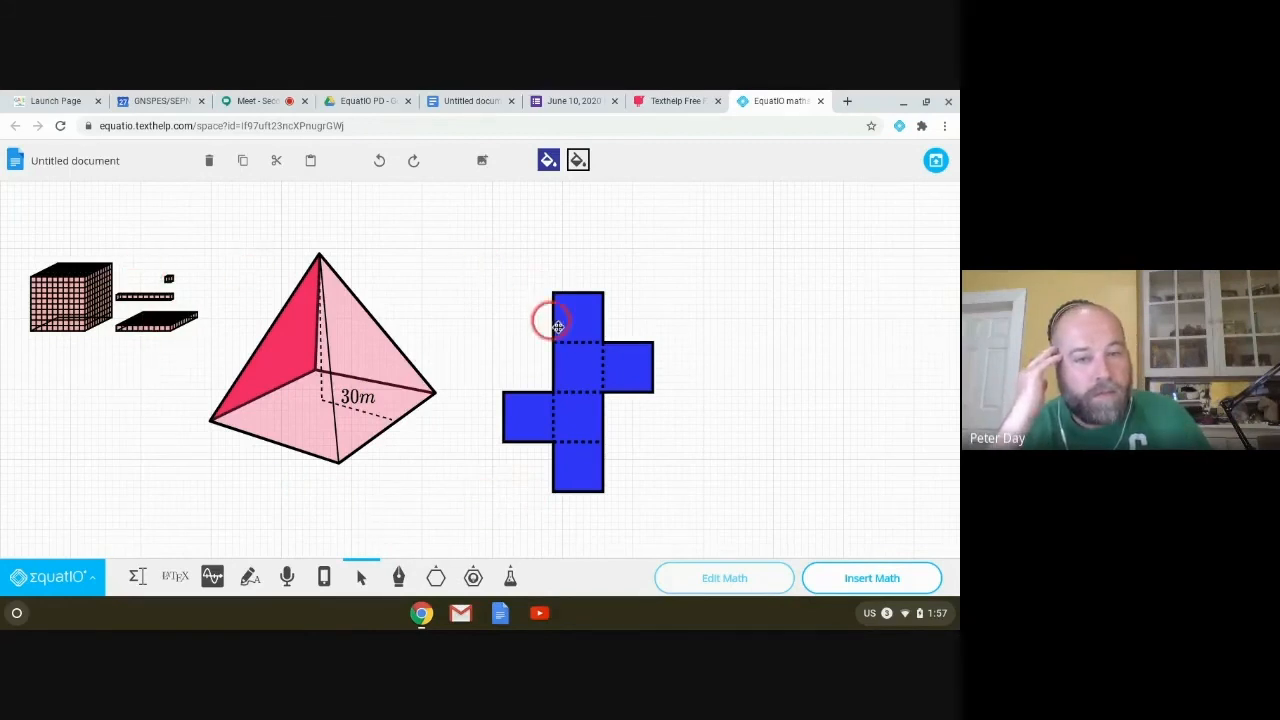
# Step: Delete the blue cube net and browse the full More Shapes list
pyautogui.click(516, 432)
pyautogui.press('Delete')
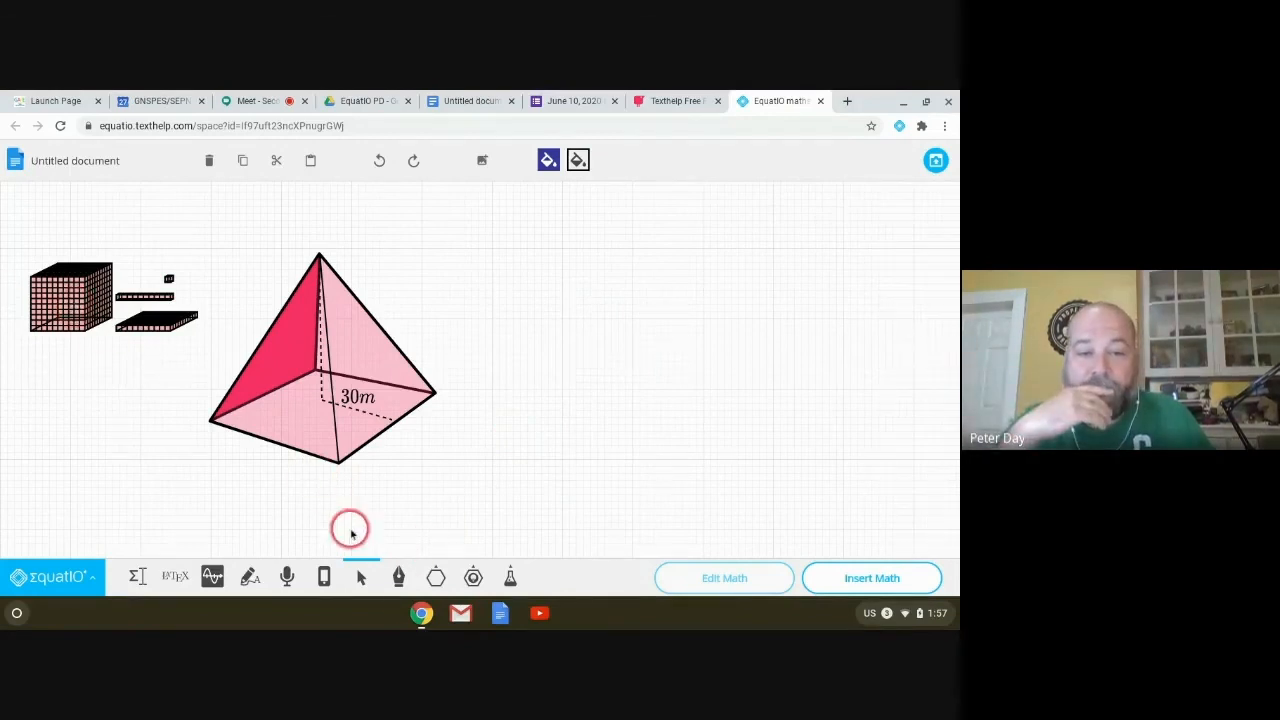
pyautogui.click(435, 577)
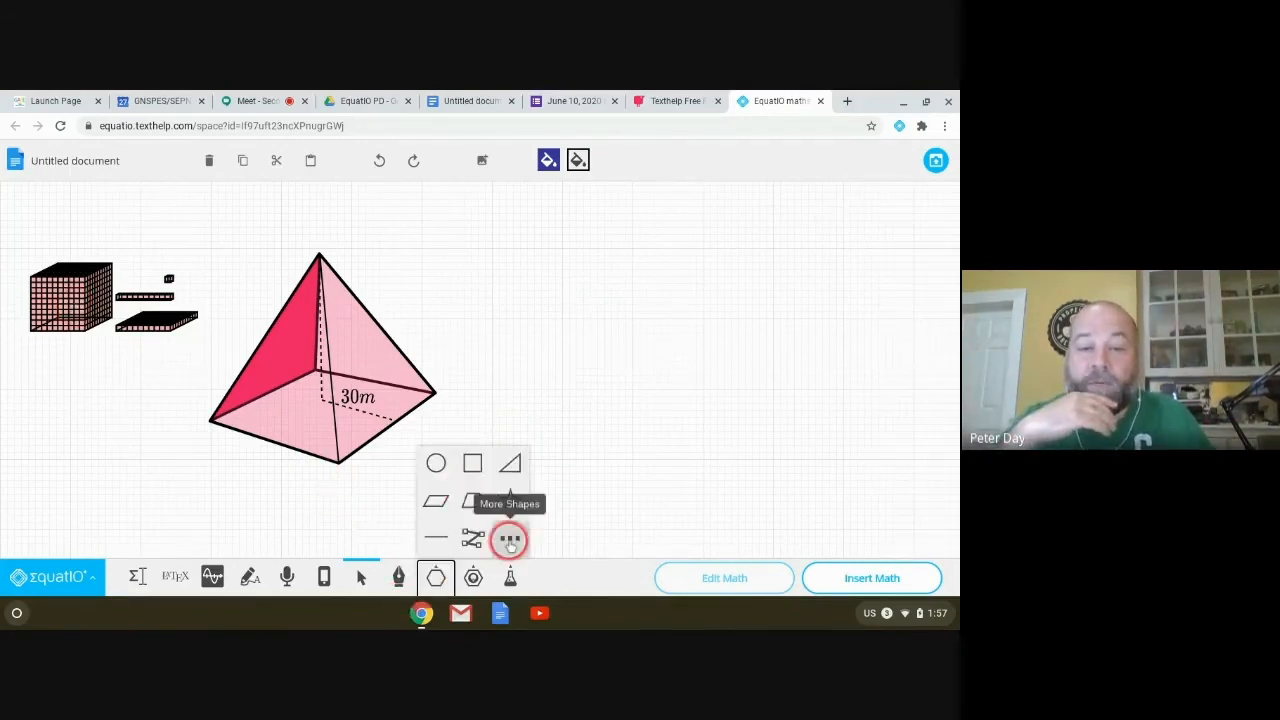
pyautogui.click(510, 537)
pyautogui.scroll(-3, 462, 472)
pyautogui.scroll(-4, 459, 472)
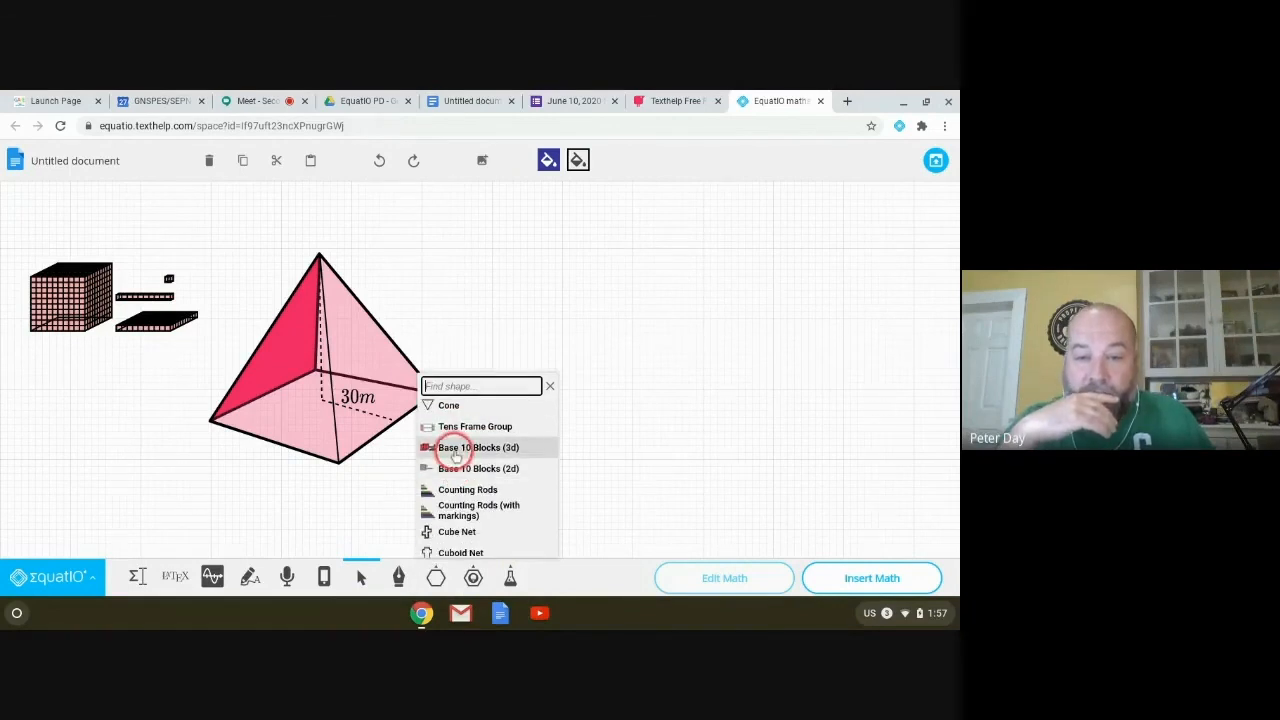
pyautogui.scroll(-5, 455, 460)
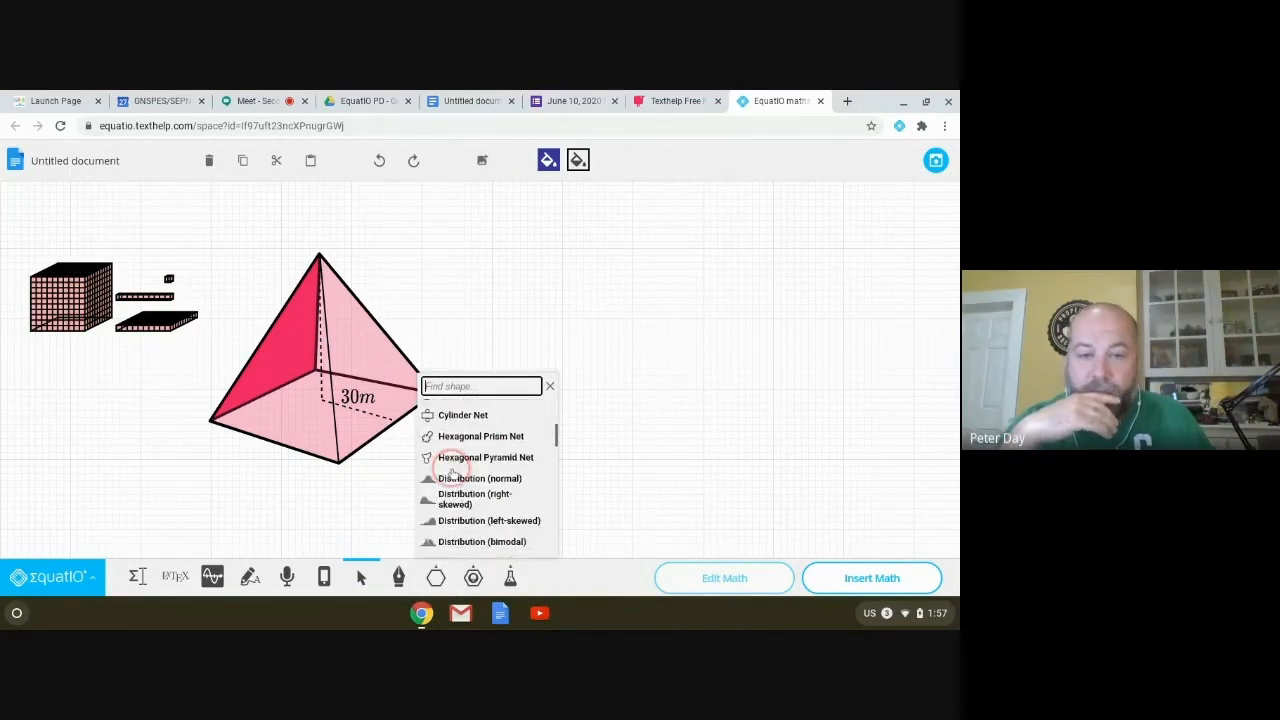
pyautogui.scroll(-2, 450, 472)
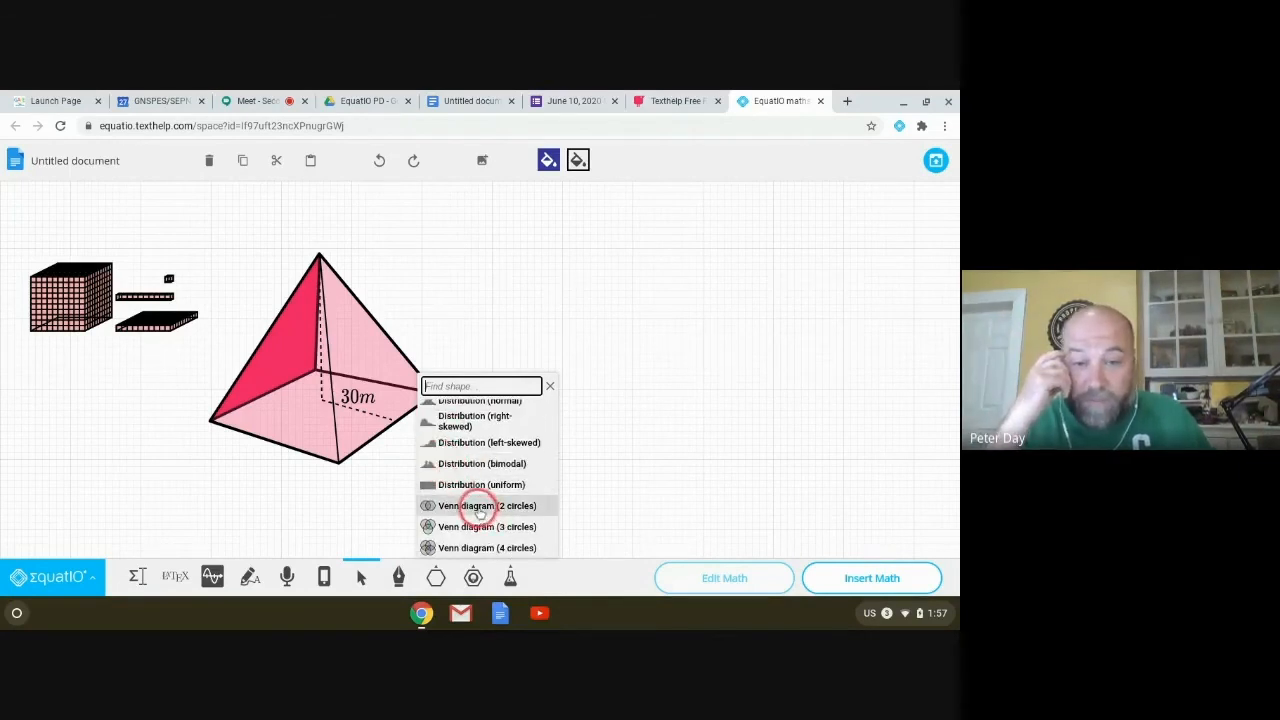
pyautogui.scroll(-3, 478, 500)
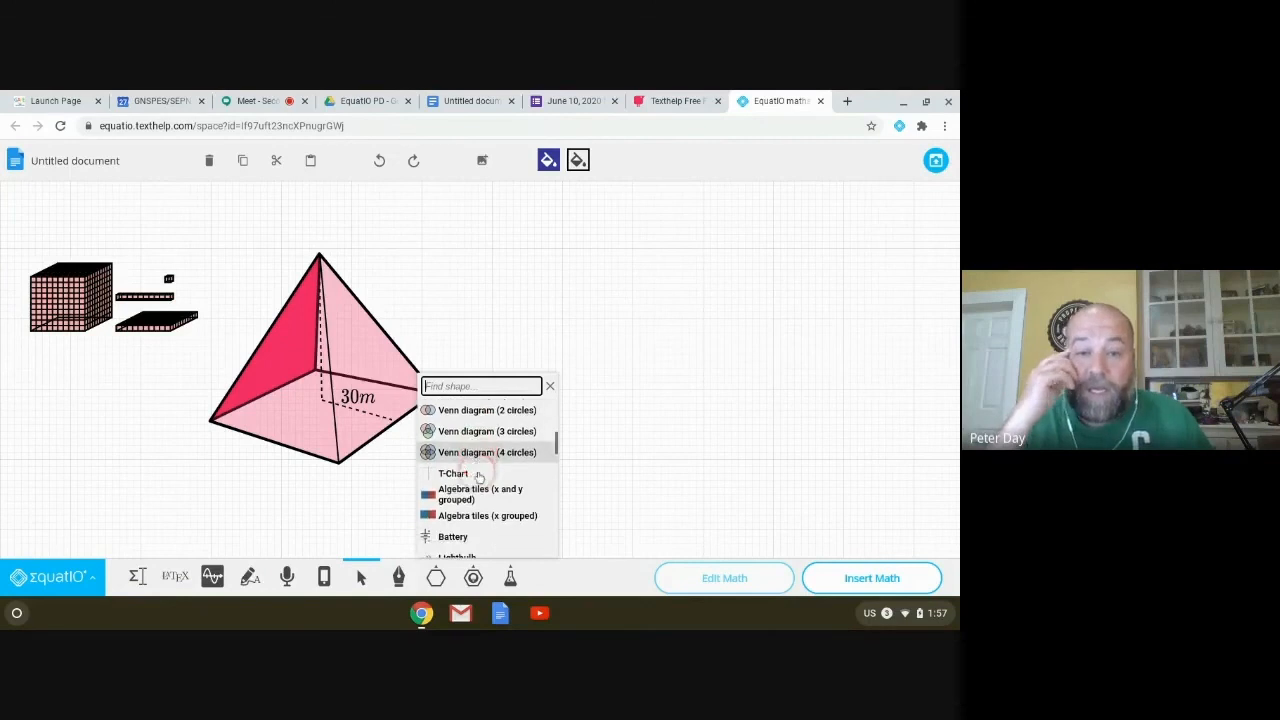
# Step: Draw the grouped x and y Algebra tiles beside the pyramid and fill them green (#38A464)
pyautogui.click(466, 487)
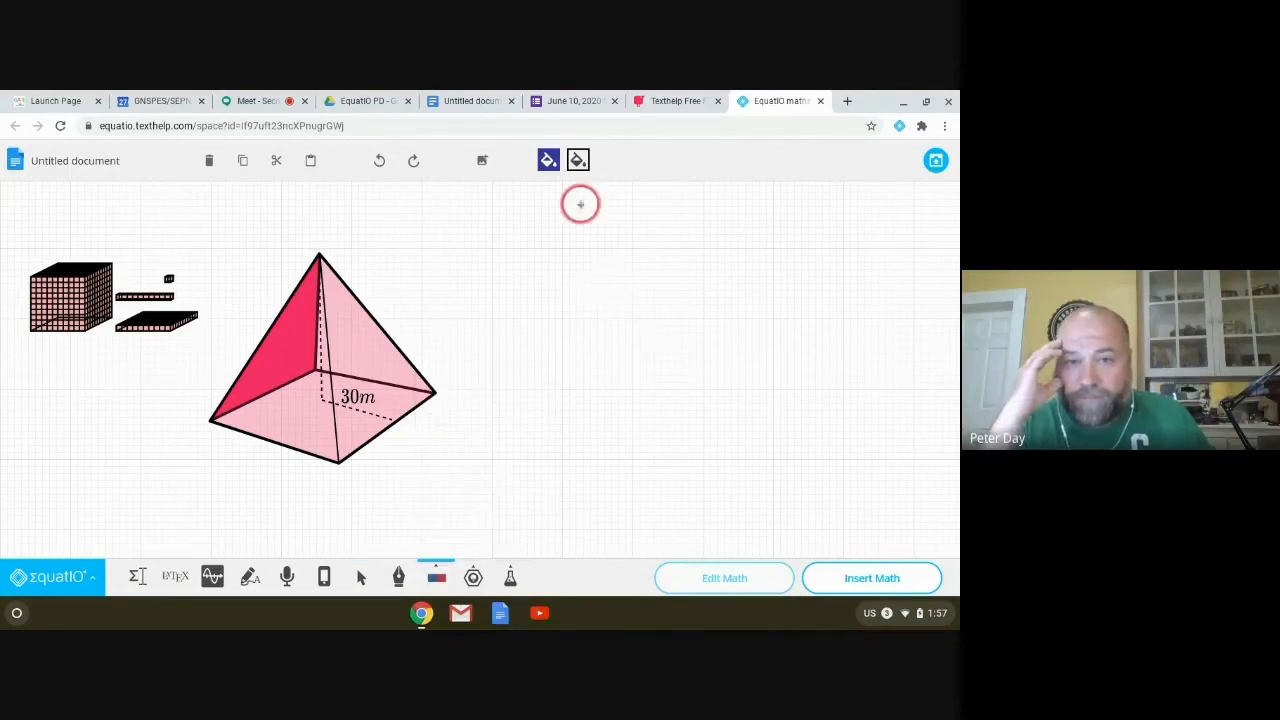
pyautogui.click(530, 250)
pyautogui.moveTo(766, 433); pyautogui.dragTo(766, 433)
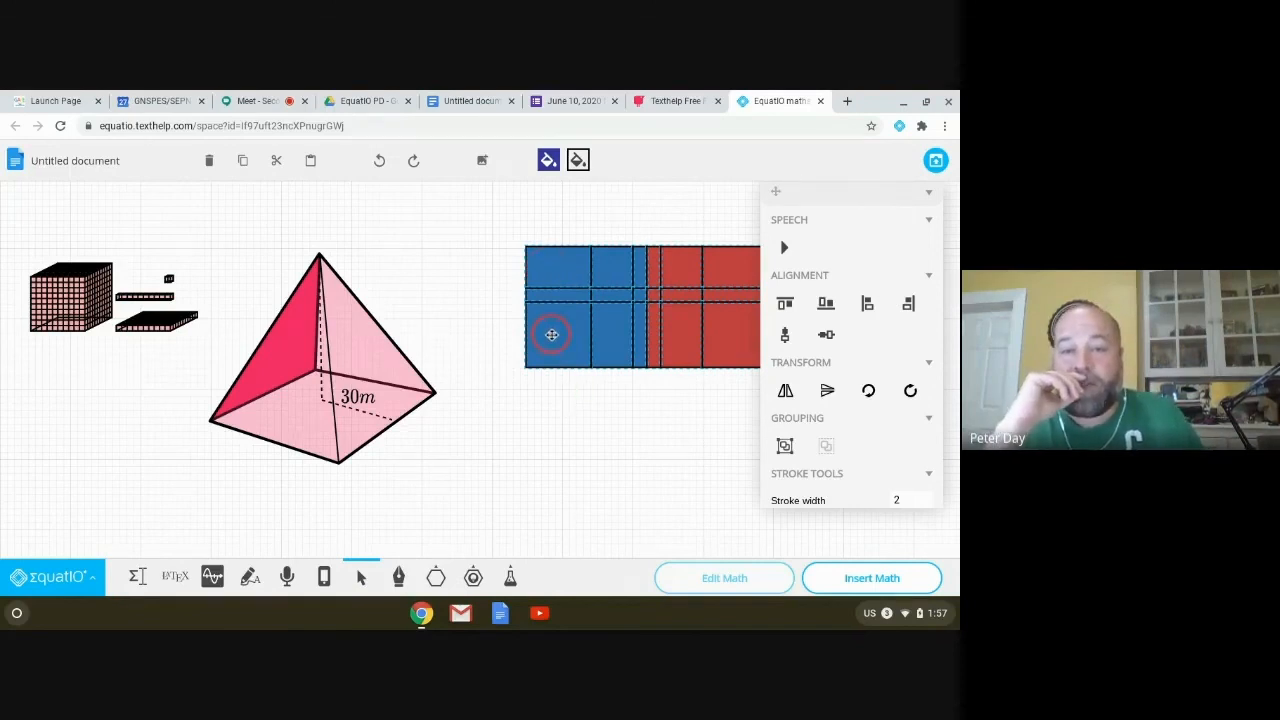
pyautogui.click(548, 160)
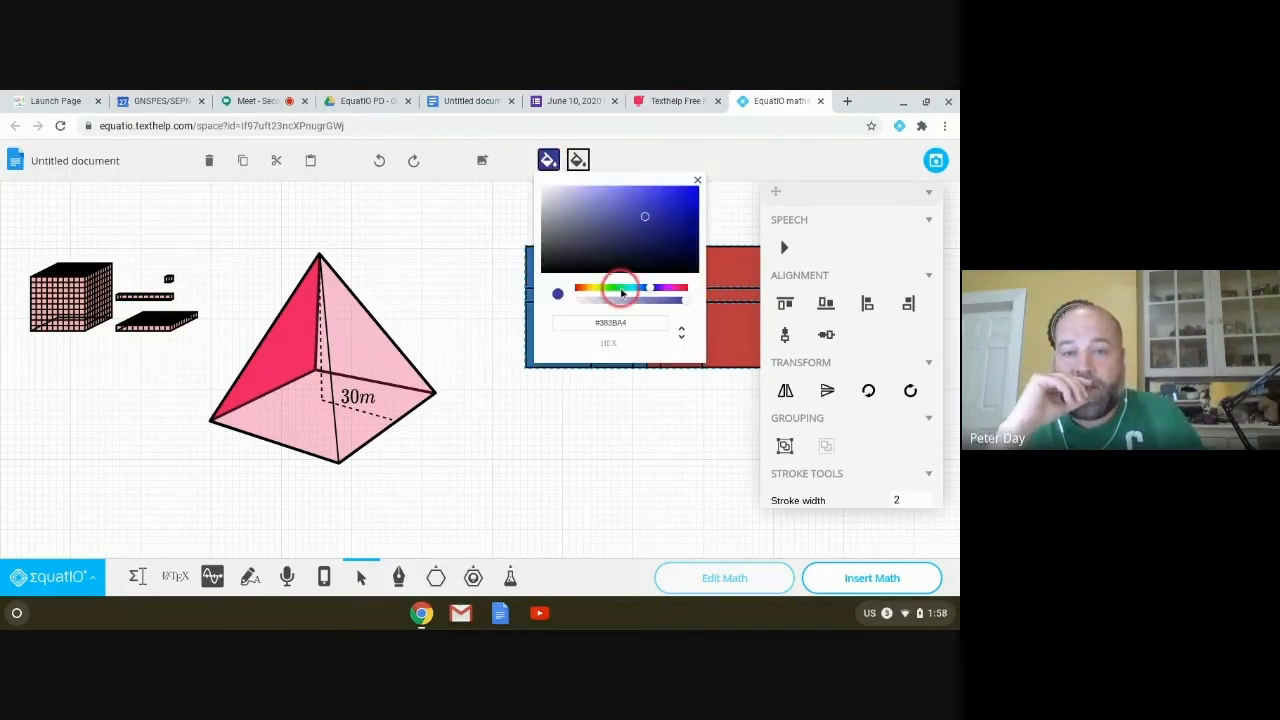
pyautogui.click(621, 289)
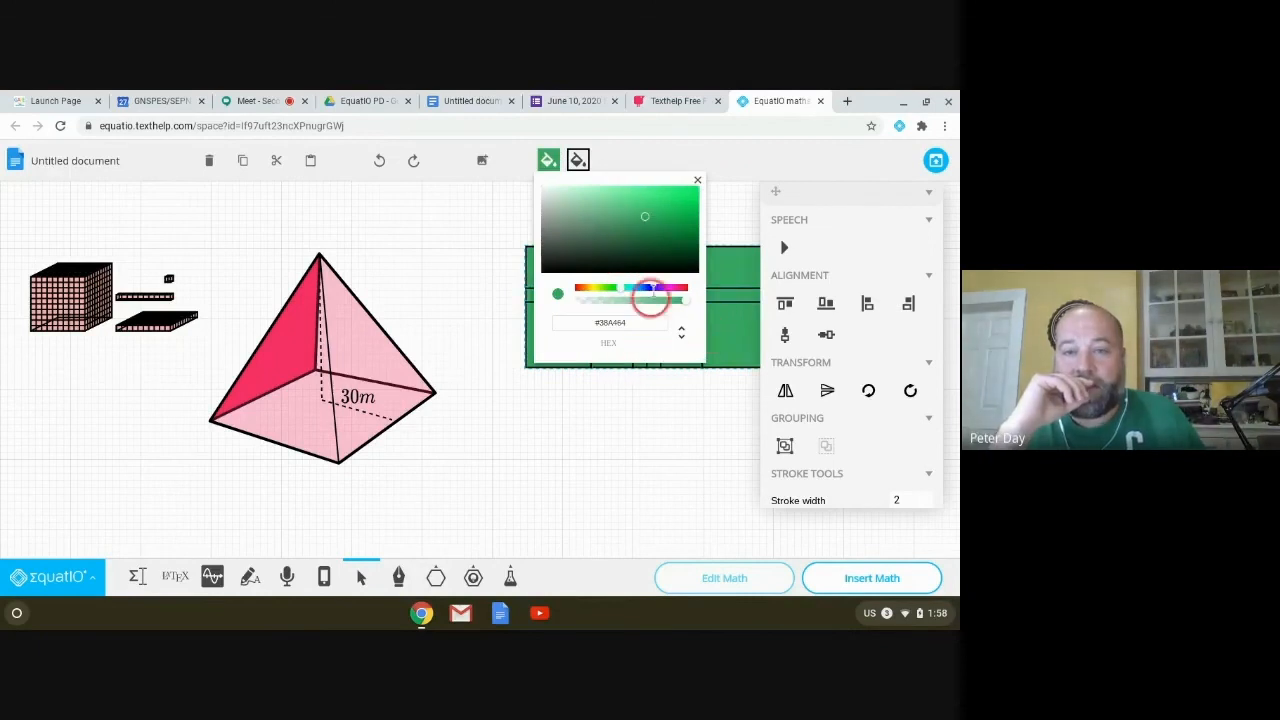
pyautogui.click(697, 180)
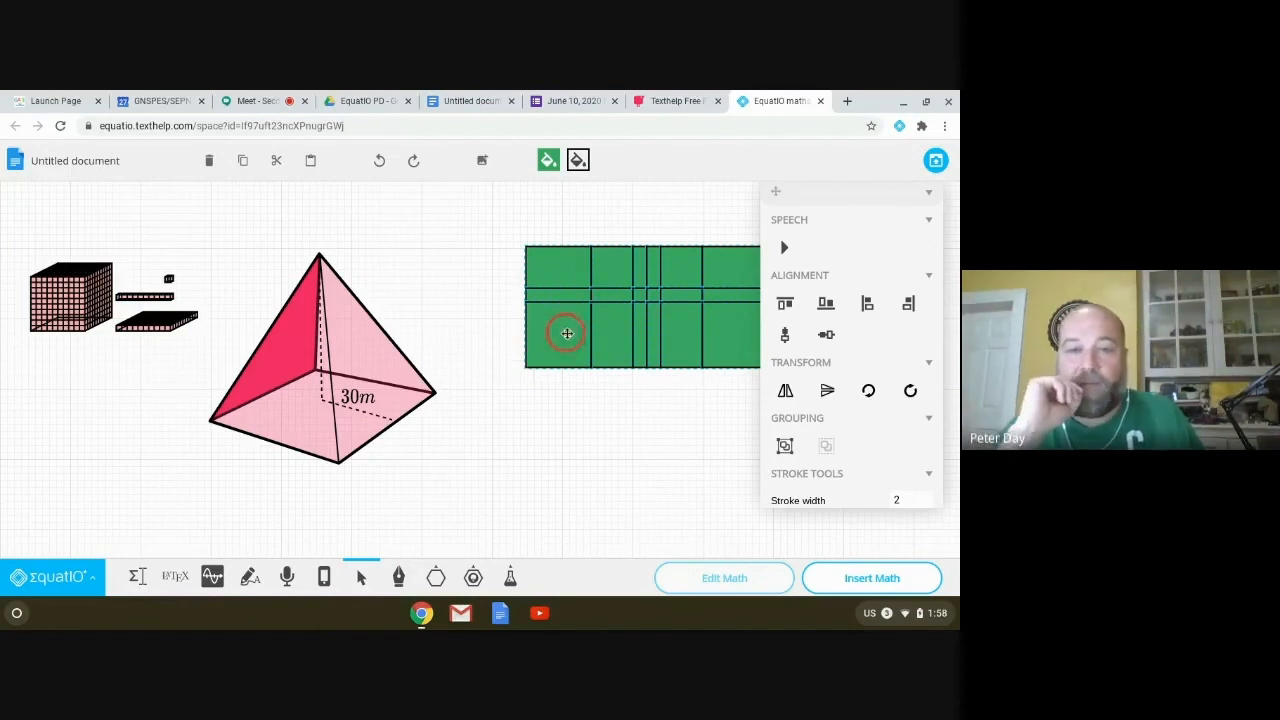
pyautogui.click(466, 263)
# Step: Pull the bottom-left tile, a y strip and the xy tile out of the group
pyautogui.moveTo(558, 330); pyautogui.dragTo(518, 452)
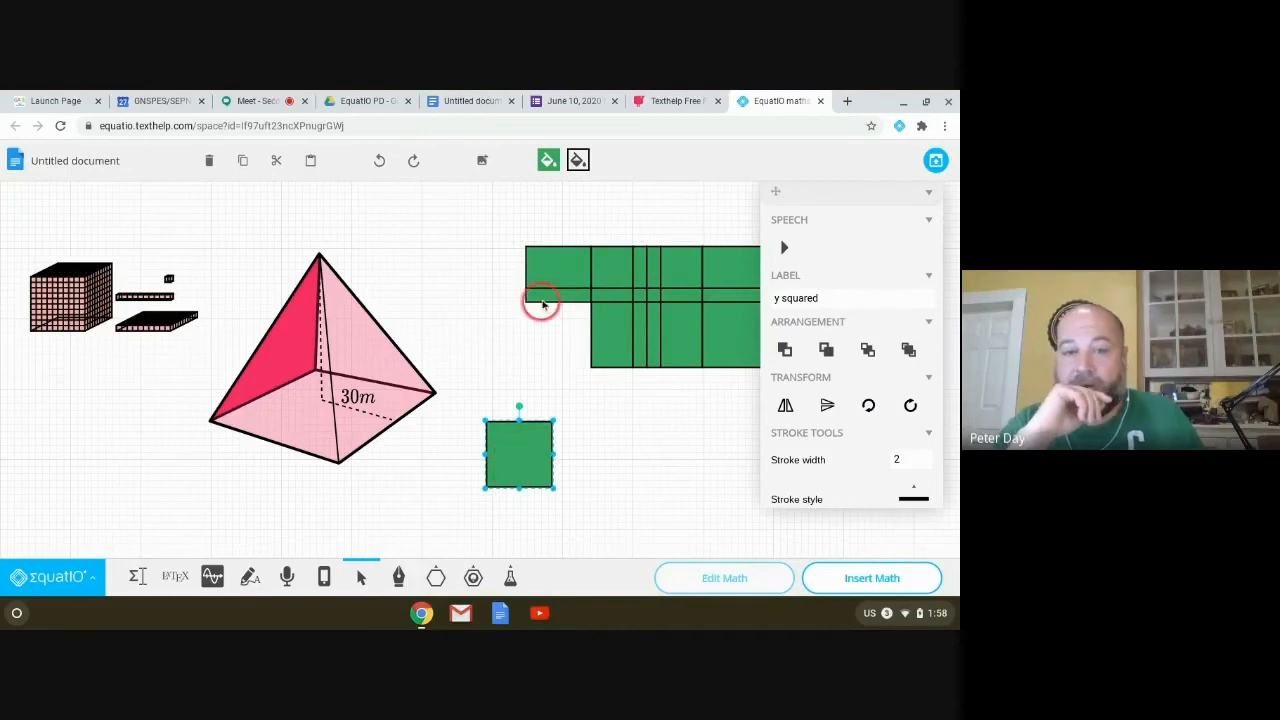
pyautogui.moveTo(551, 287); pyautogui.dragTo(503, 386)
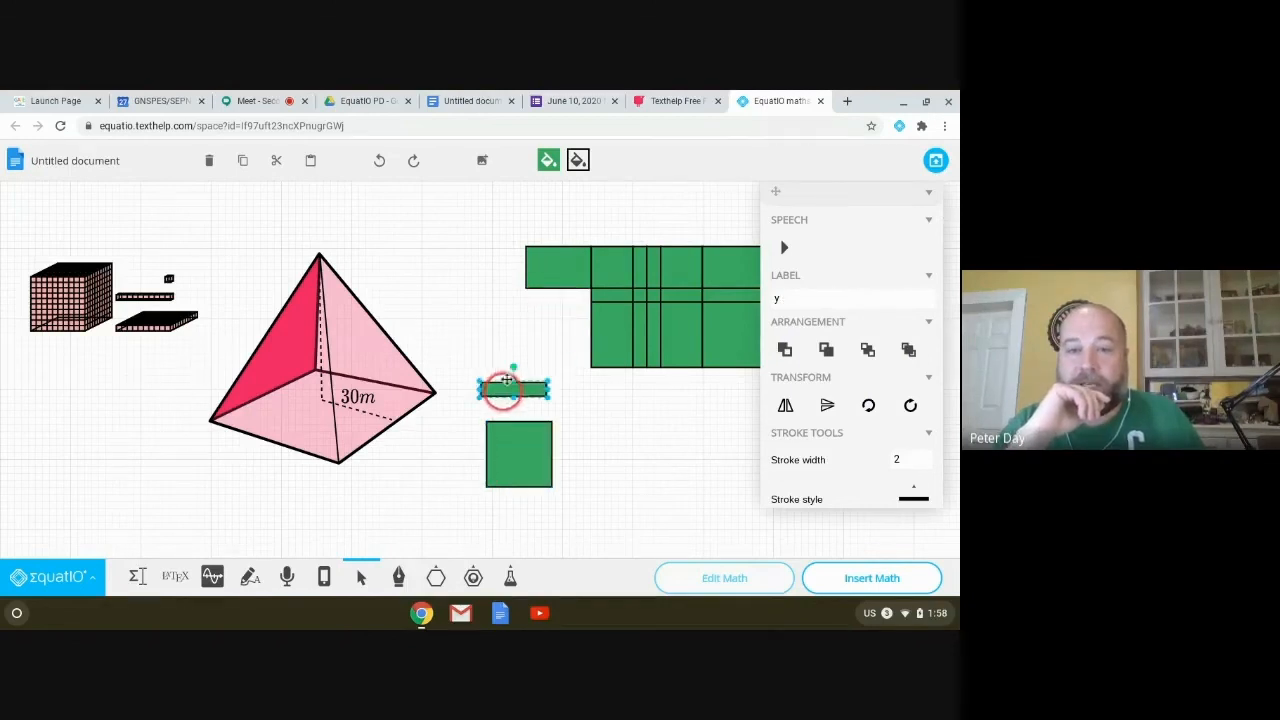
pyautogui.moveTo(551, 264); pyautogui.dragTo(494, 281)
# Step: Colour the xy tile orange (#F1AA24) and pull an x squared tile out
pyautogui.click(548, 158)
pyautogui.click(580, 323)
pyautogui.click(588, 291)
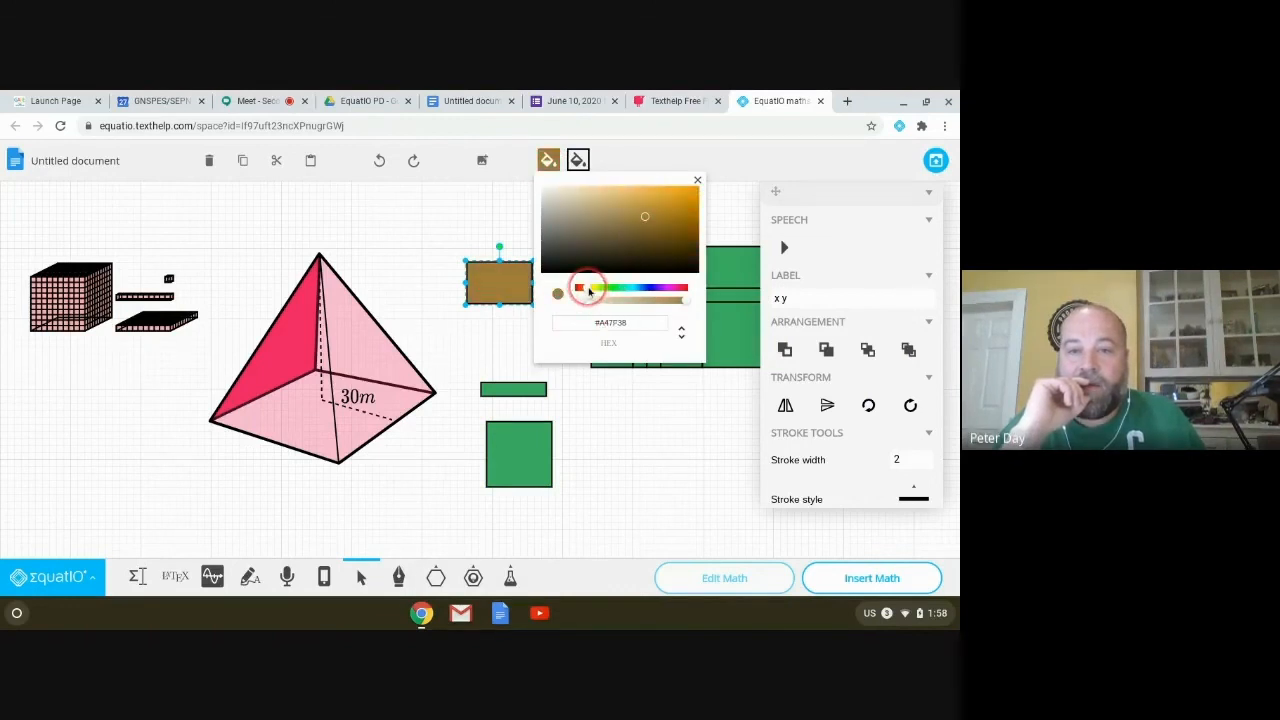
pyautogui.click(677, 194)
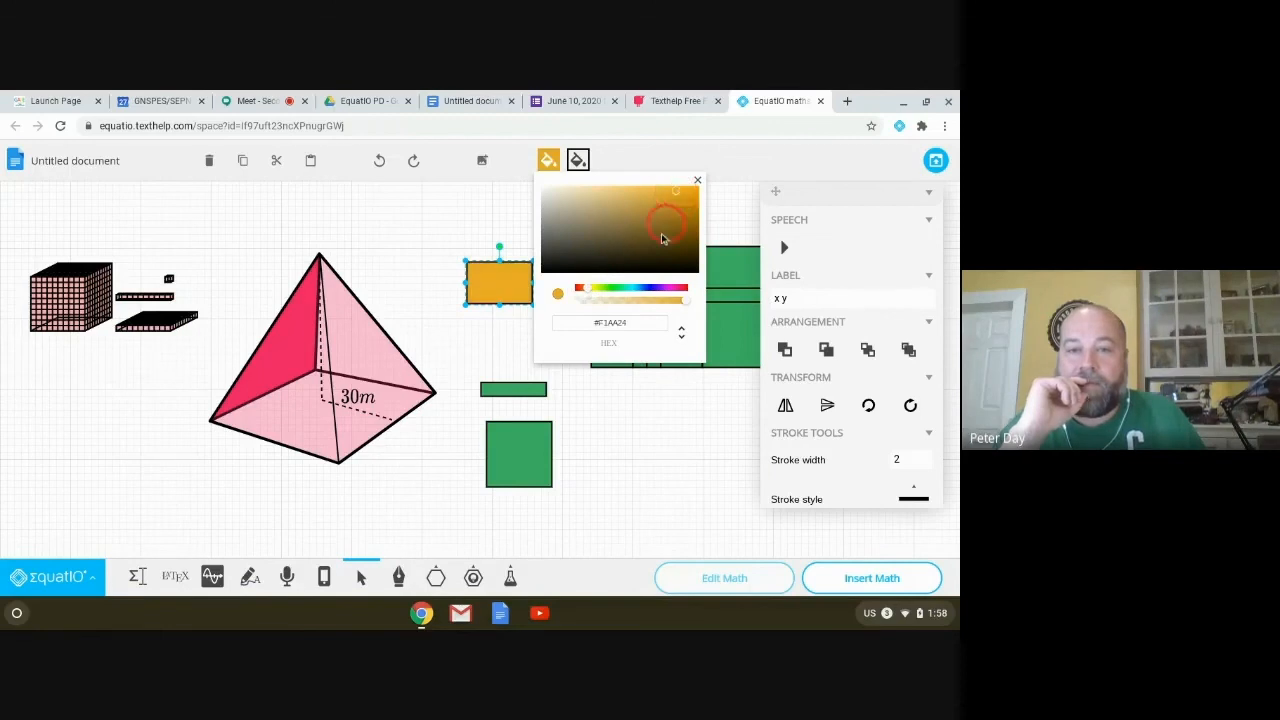
pyautogui.click(698, 182)
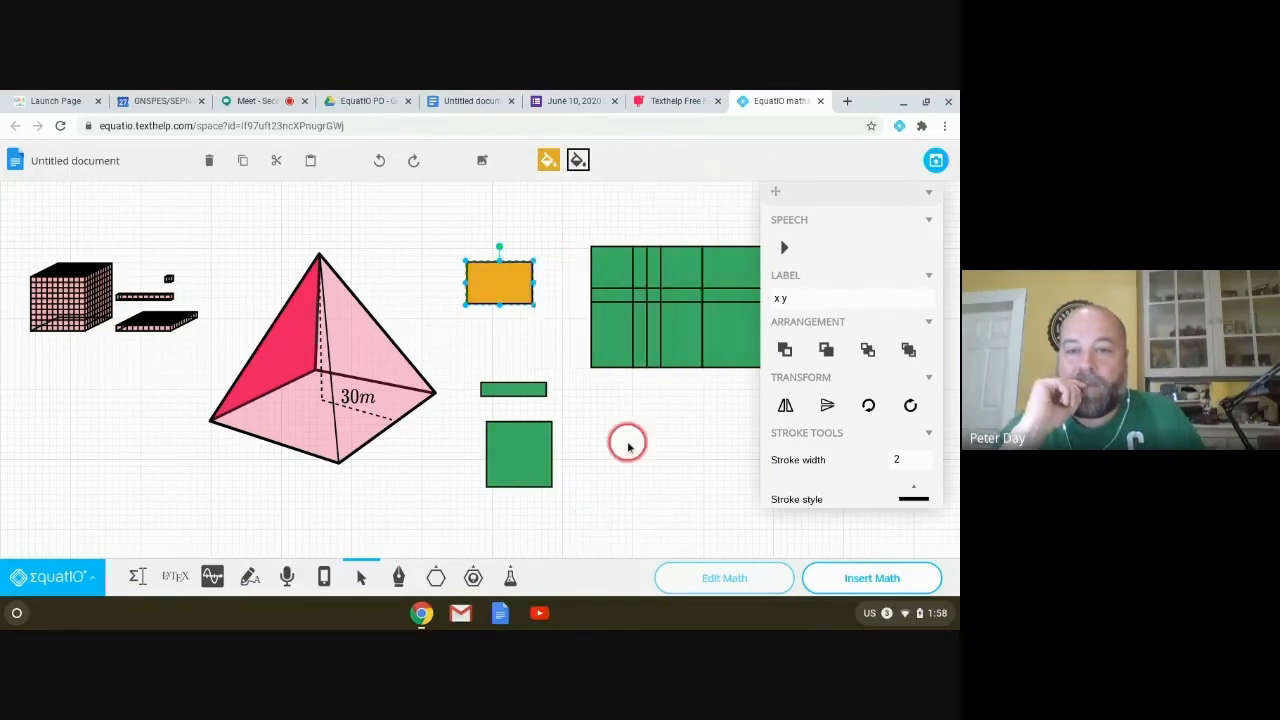
pyautogui.click(628, 441)
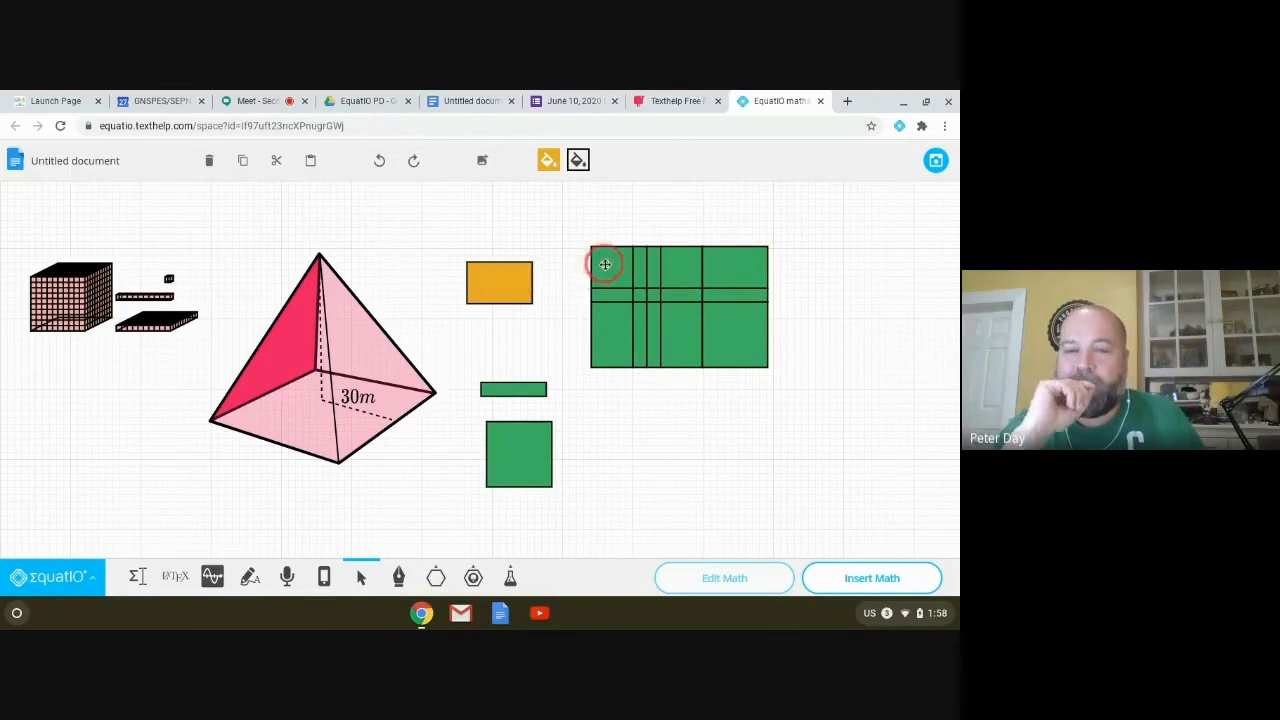
pyautogui.moveTo(593, 262); pyautogui.dragTo(535, 229)
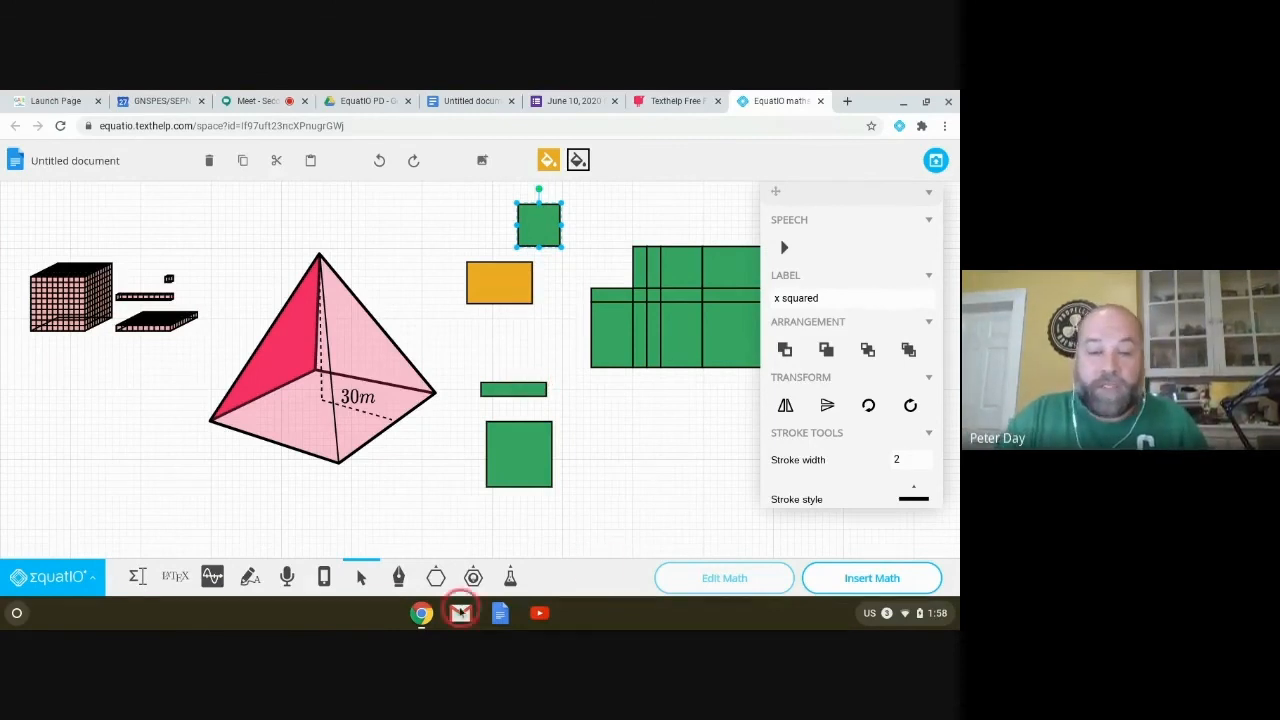
# Step: Browse the full More Shapes list down to the coordinate planes
pyautogui.click(436, 577)
pyautogui.click(510, 538)
pyautogui.scroll(-5, 476, 470)
pyautogui.scroll(-6, 477, 469)
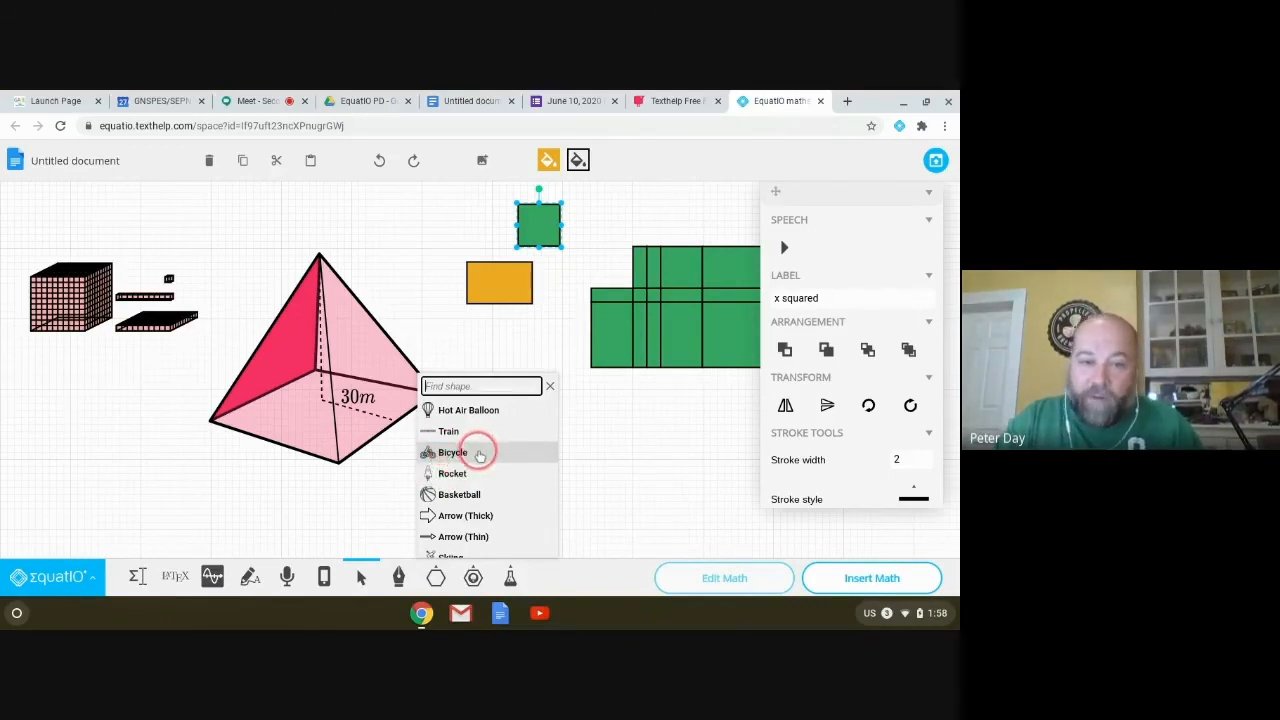
pyautogui.click(480, 414)
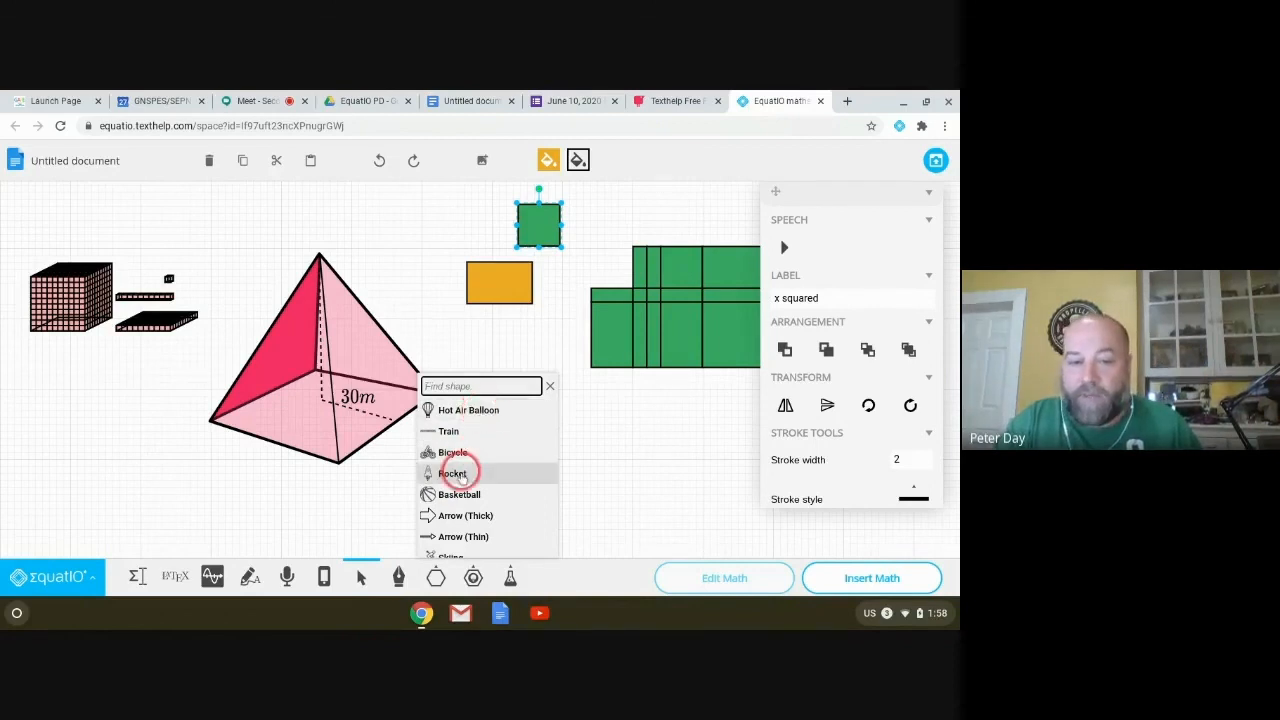
pyautogui.scroll(-3, 471, 480)
pyautogui.scroll(-3, 475, 497)
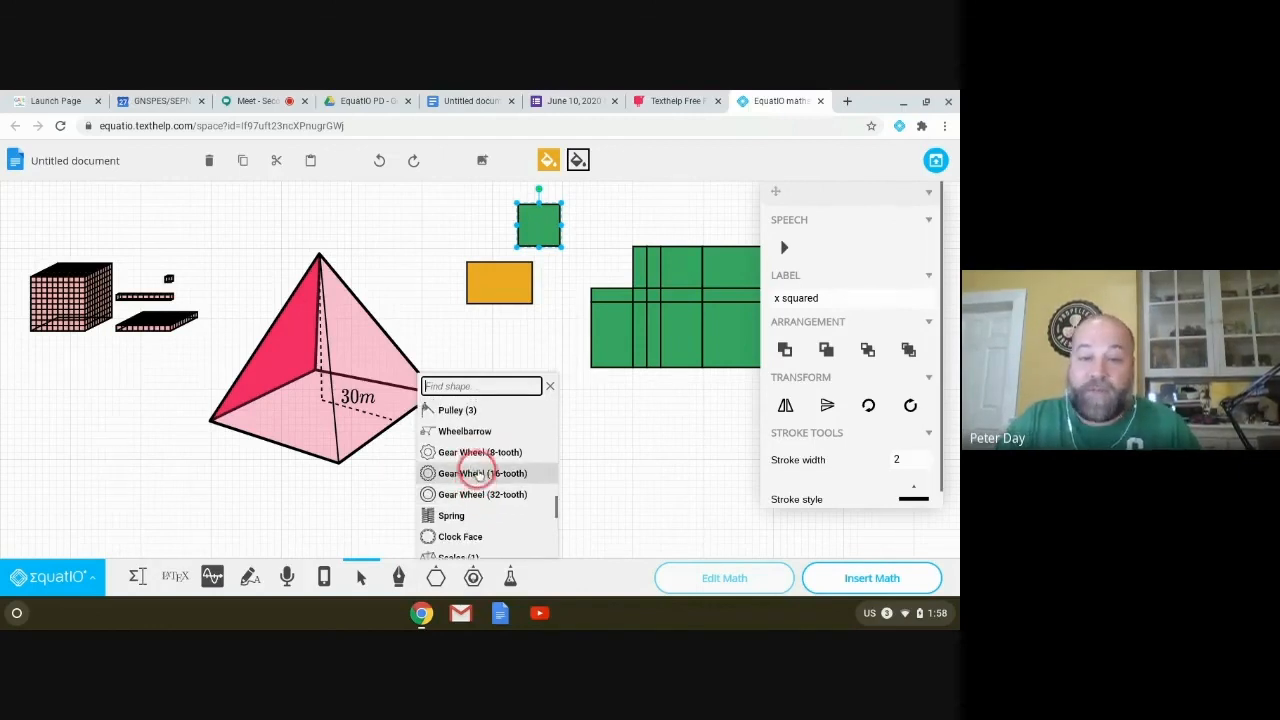
pyautogui.scroll(-2, 460, 452)
pyautogui.scroll(-2, 463, 456)
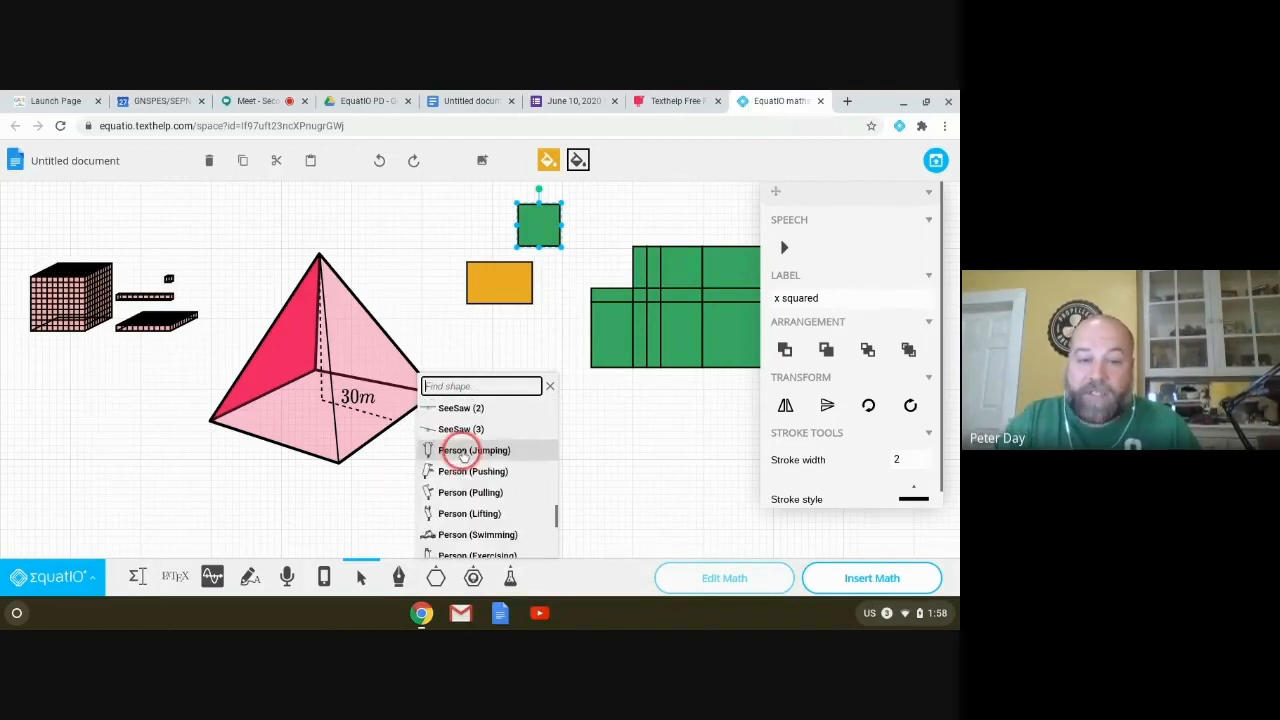
pyautogui.scroll(-5, 463, 456)
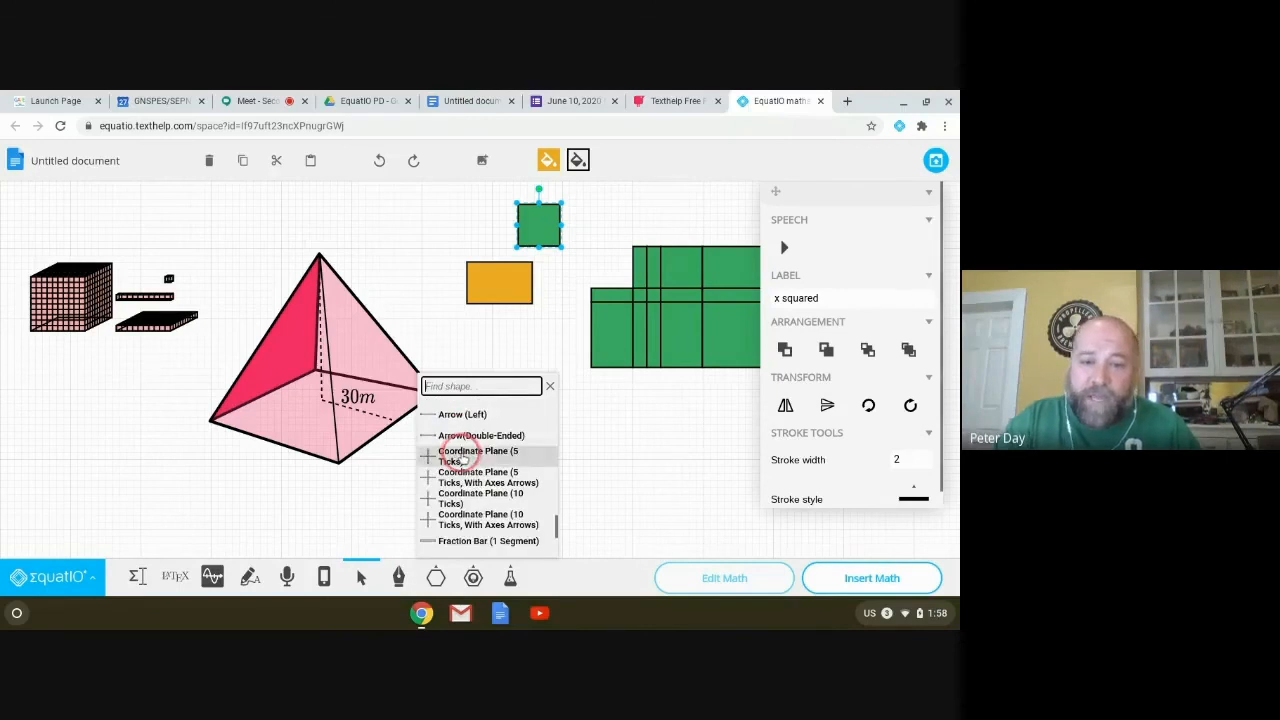
pyautogui.scroll(-1, 463, 456)
pyautogui.scroll(3, 455, 452)
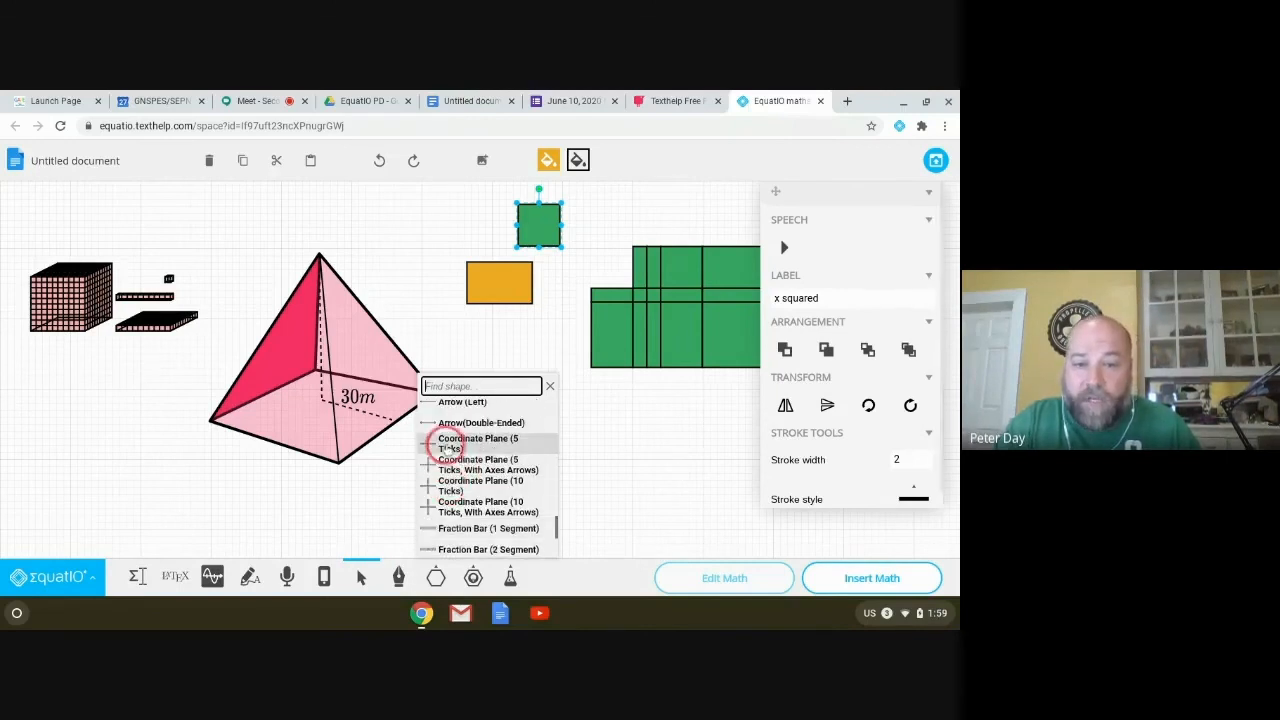
# Step: Draw a Coordinate Plane (5 Ticks) at the lower left, then select all shapes
pyautogui.click(447, 441)
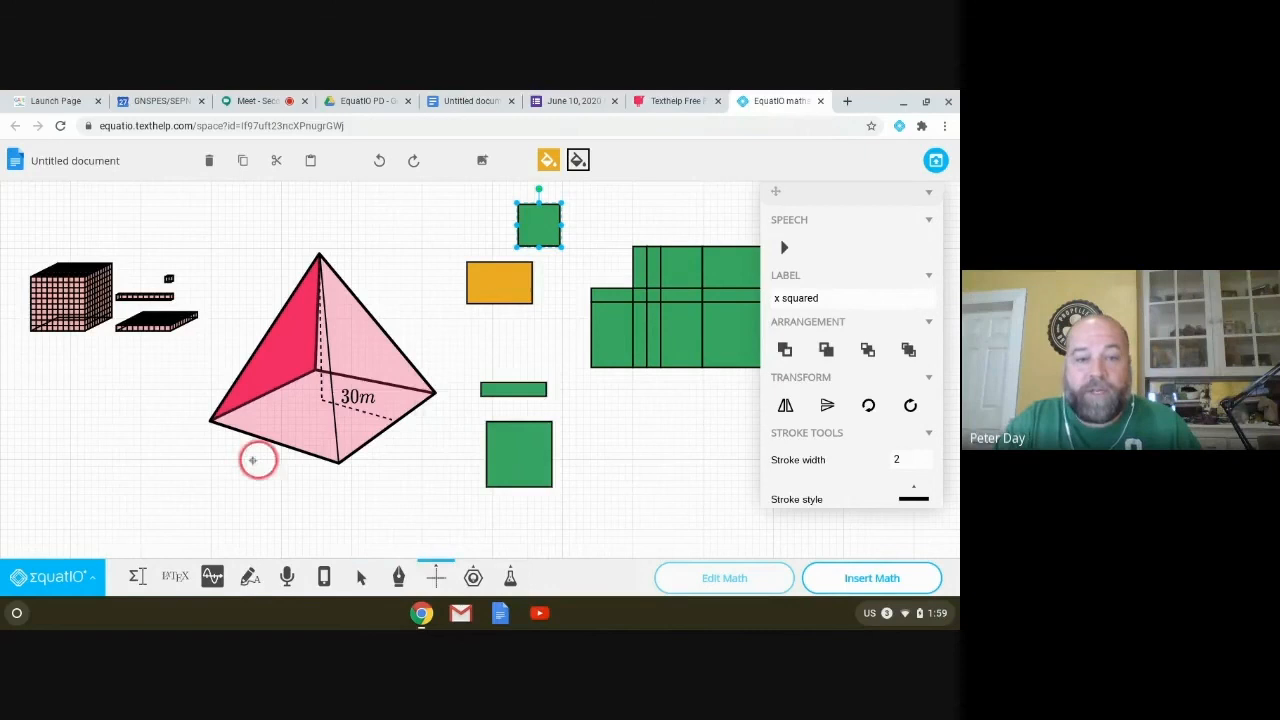
pyautogui.moveTo(63, 394); pyautogui.dragTo(193, 528)
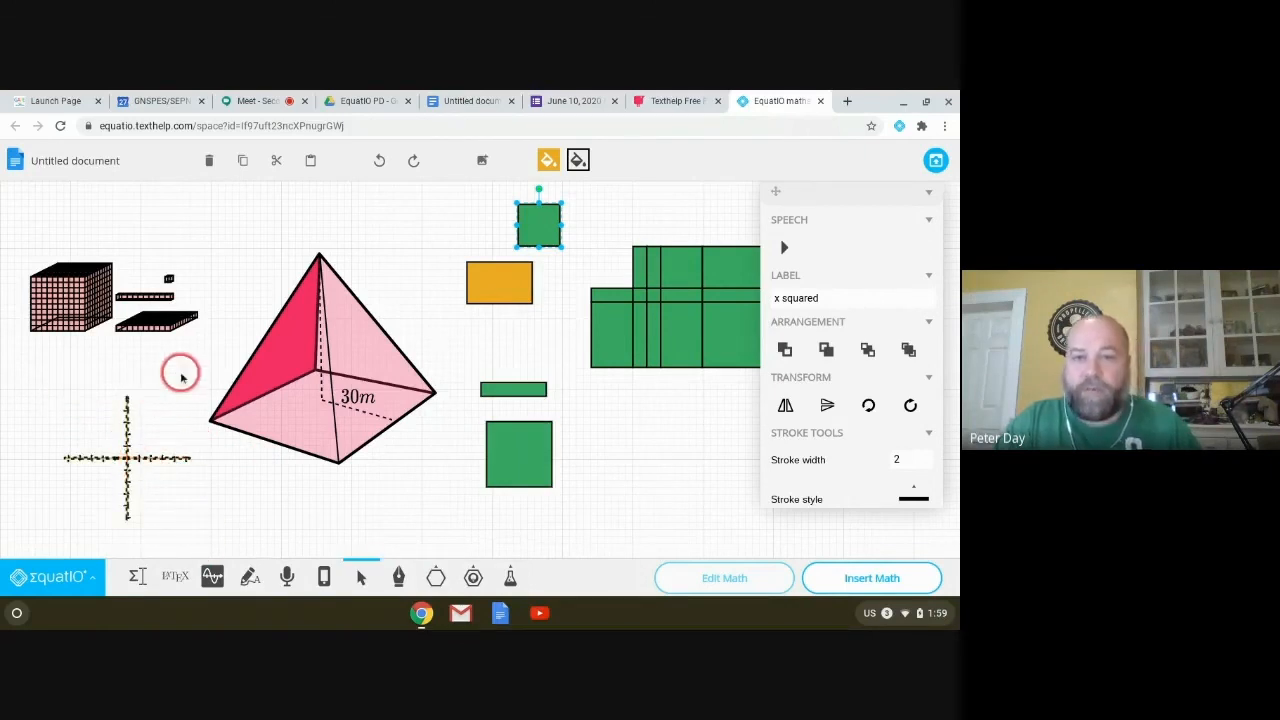
pyautogui.click(672, 470)
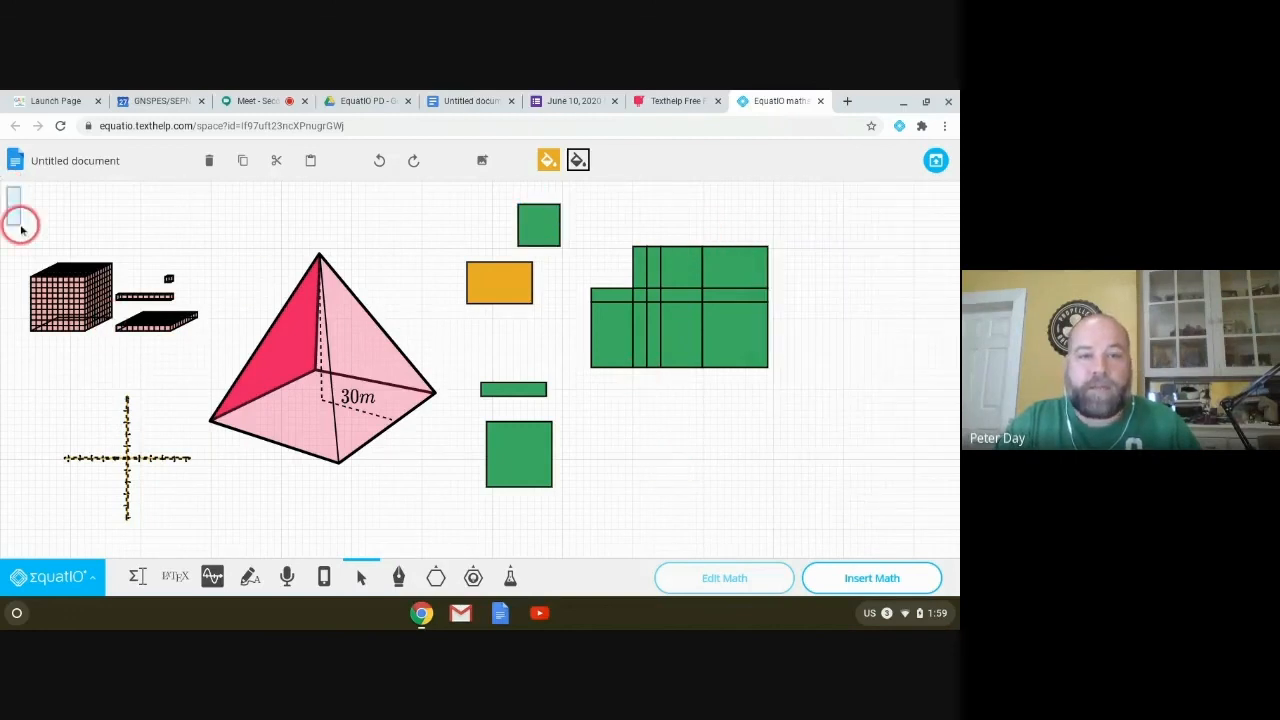
pyautogui.moveTo(12, 198); pyautogui.dragTo(740, 536)
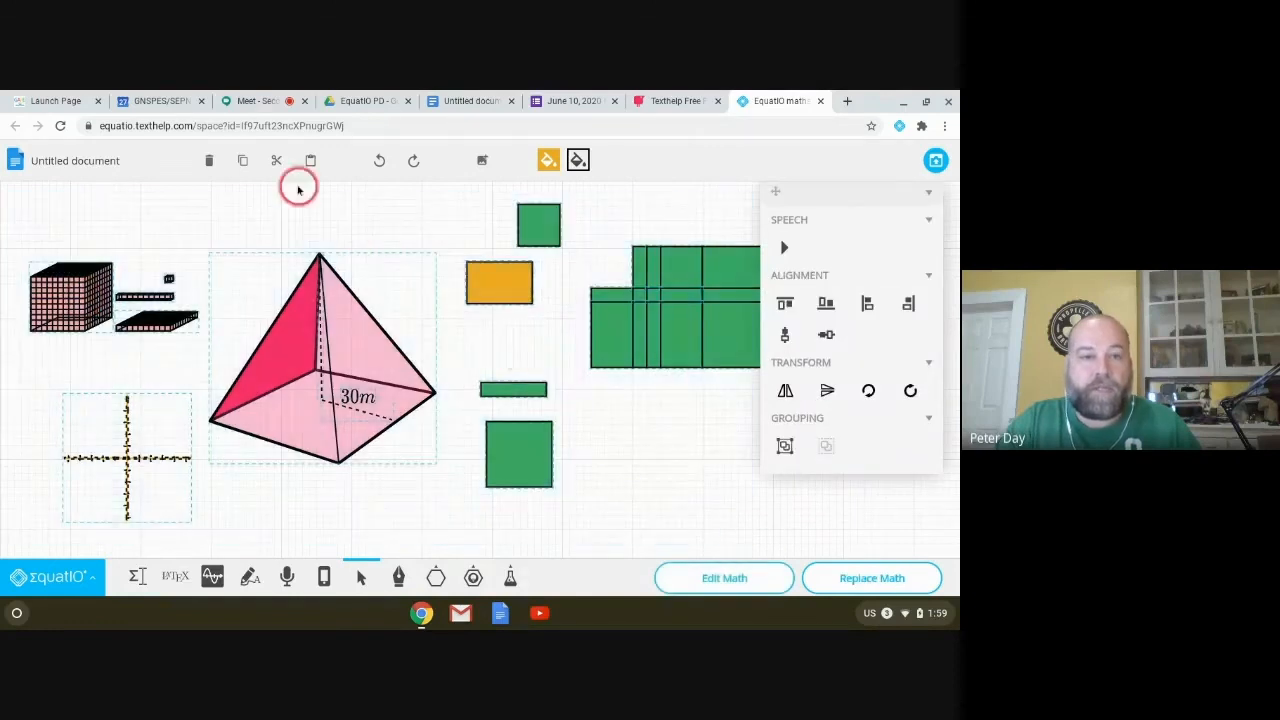
# Step: Delete all selected shapes and draw a number line across the upper canvas
pyautogui.click(209, 160)
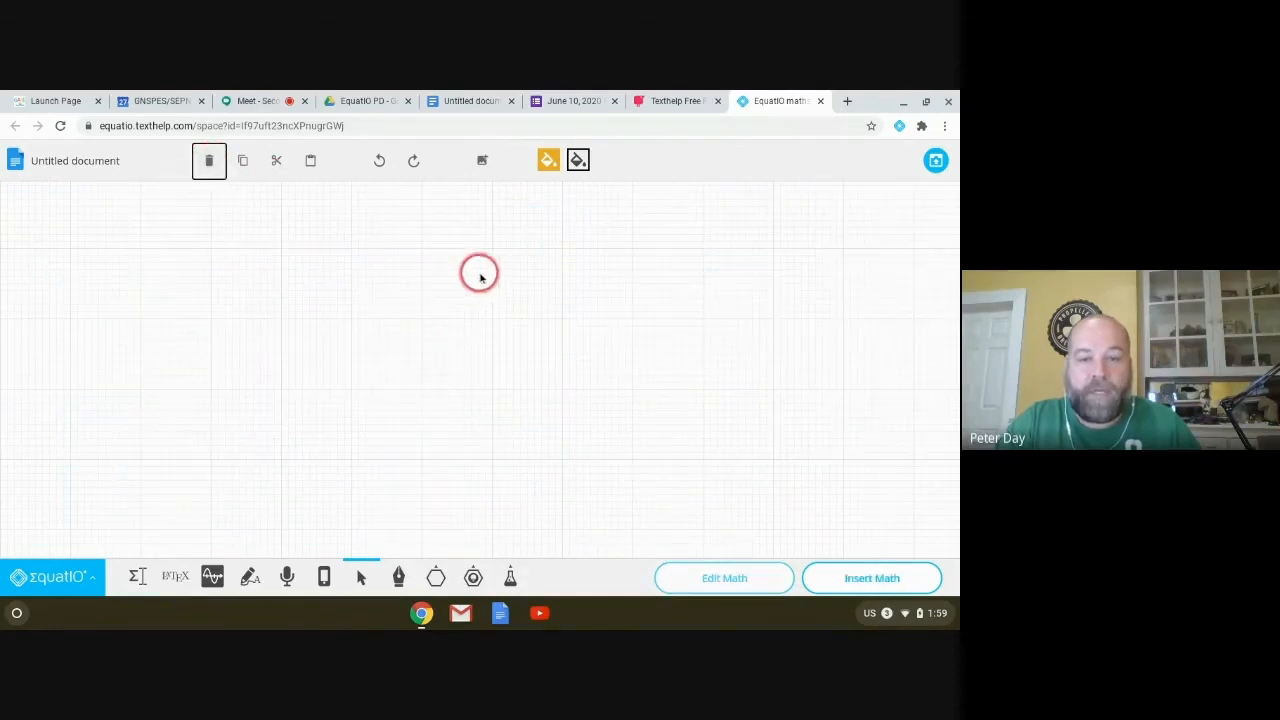
pyautogui.click(473, 577)
pyautogui.click(473, 427)
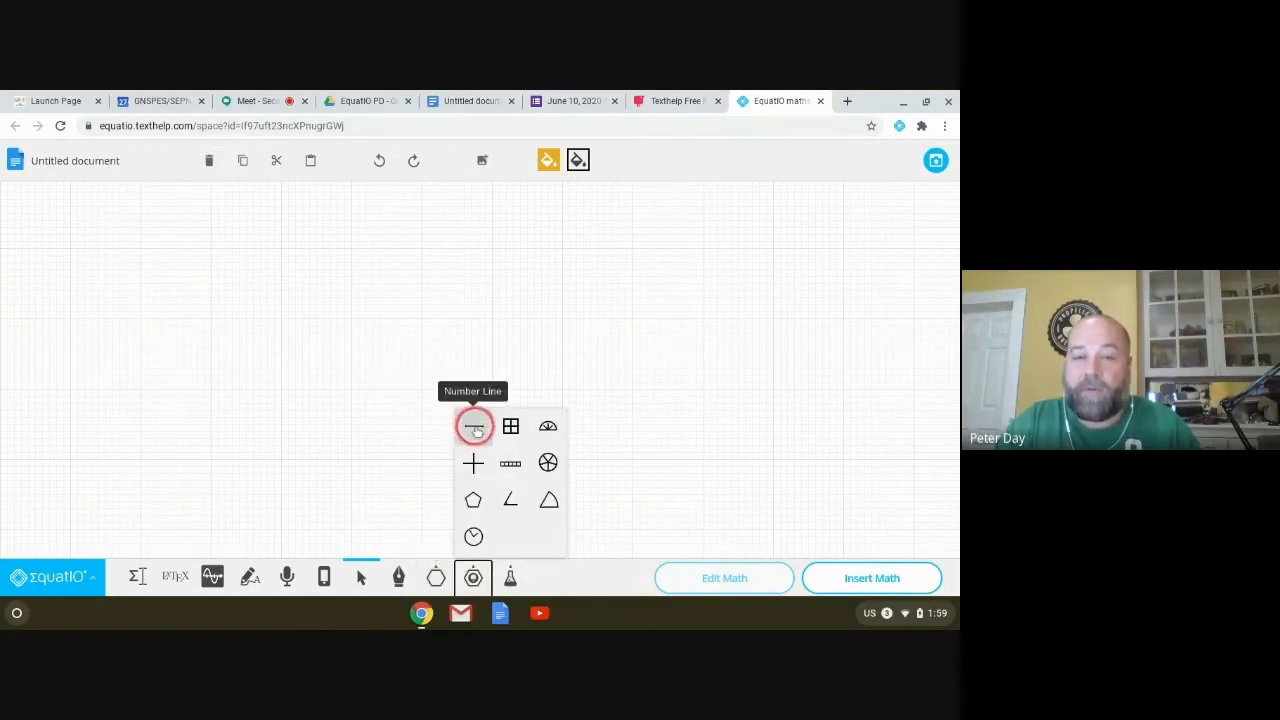
pyautogui.click(468, 421)
pyautogui.moveTo(126, 252); pyautogui.dragTo(583, 314)
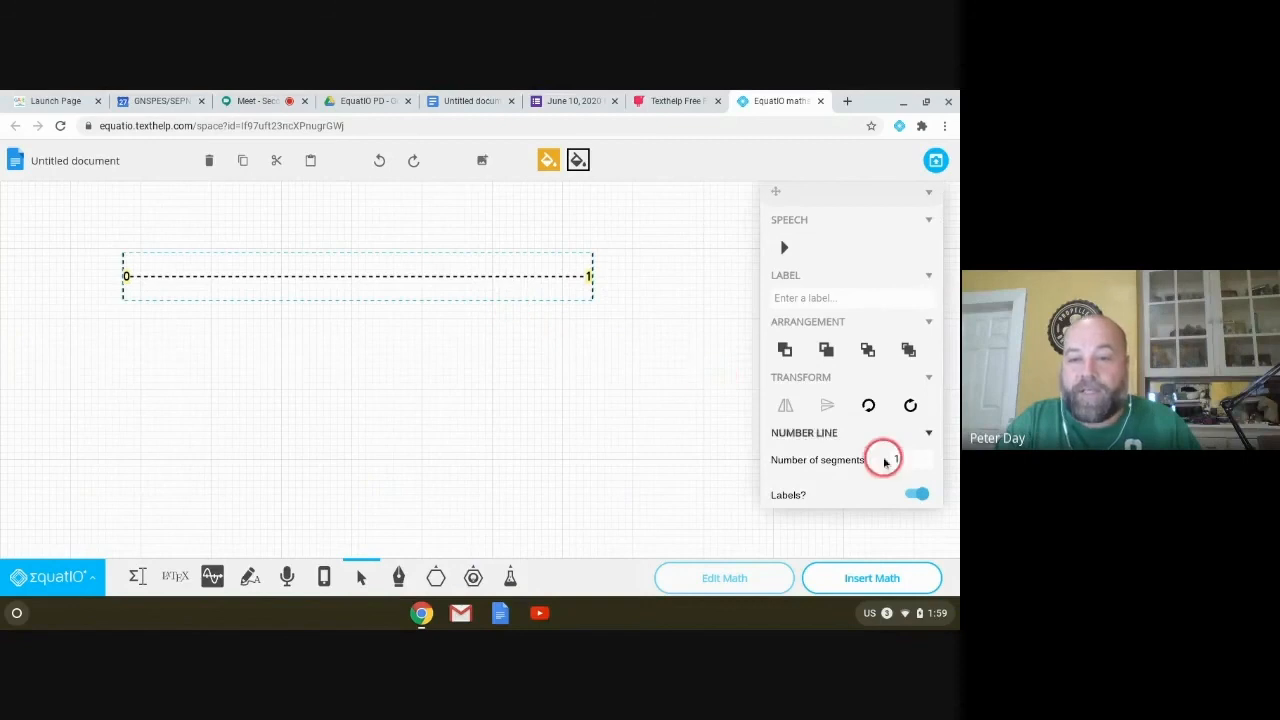
# Step: Make the number line solid, starting at -5 with 10 segments
pyautogui.scroll(-3, 863, 420)
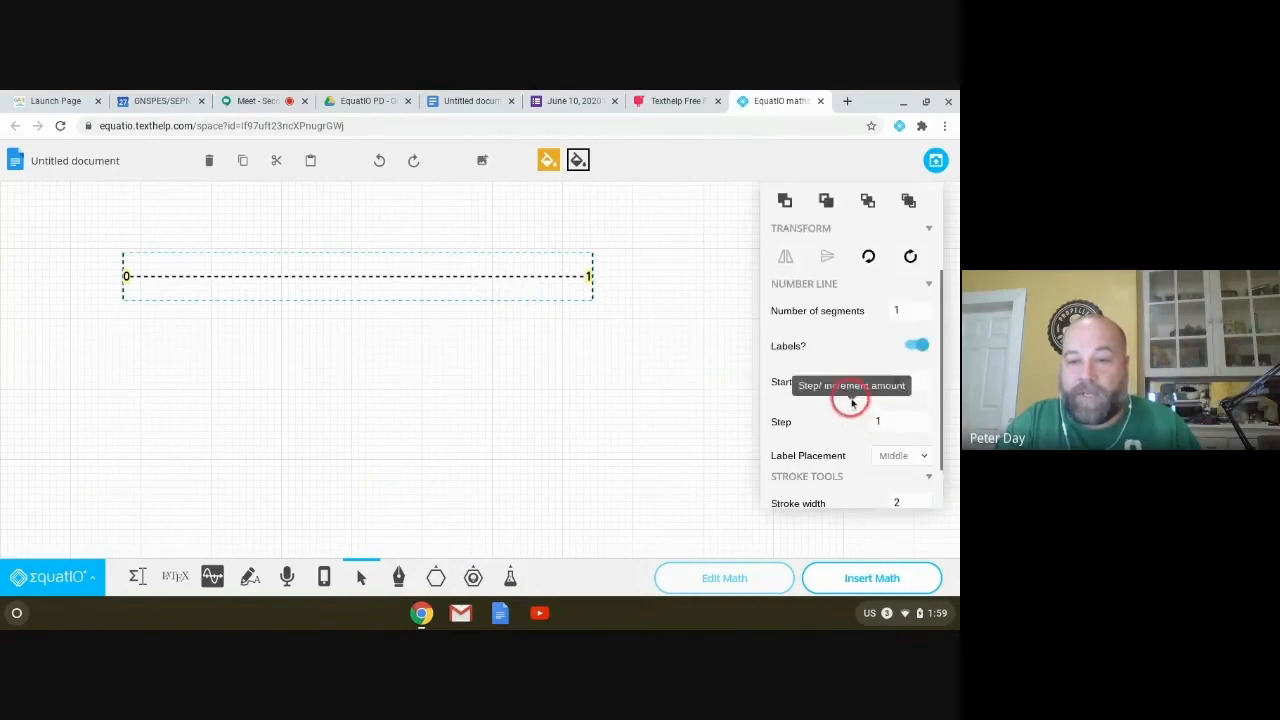
pyautogui.scroll(-1, 880, 450)
pyautogui.click(912, 482)
pyautogui.click(880, 404)
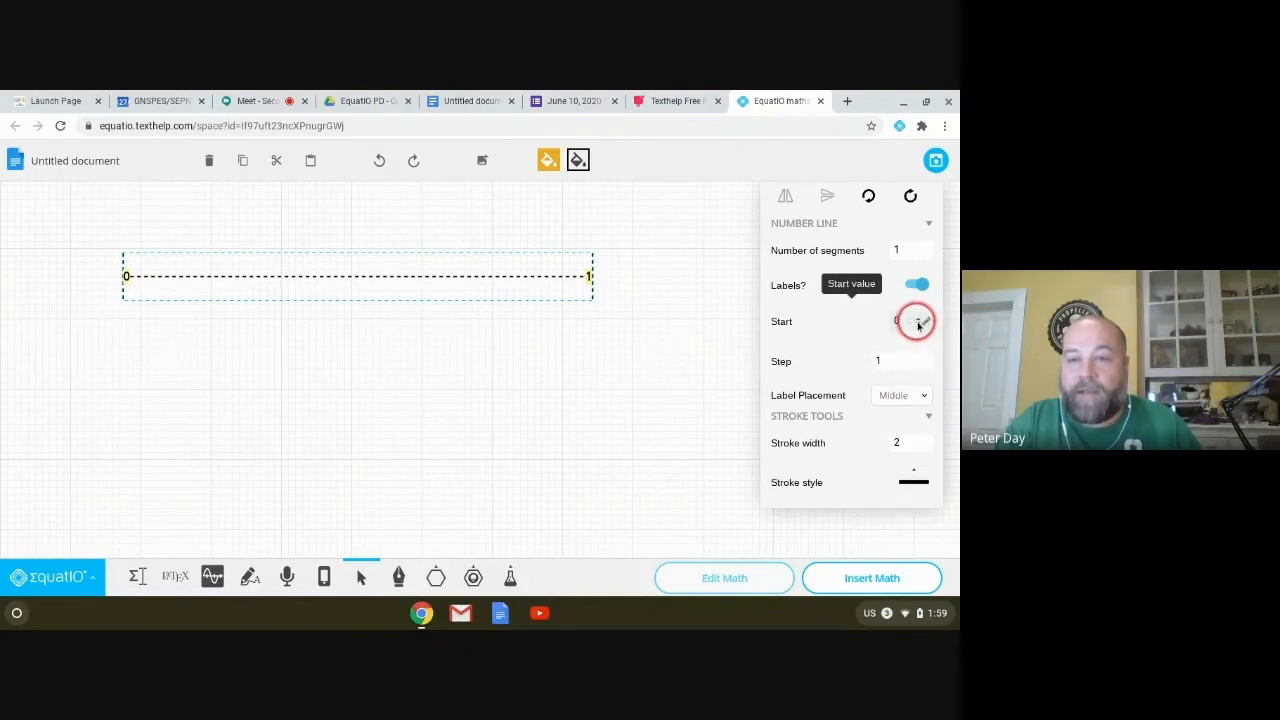
pyautogui.click(919, 327)
pyautogui.click(919, 327)
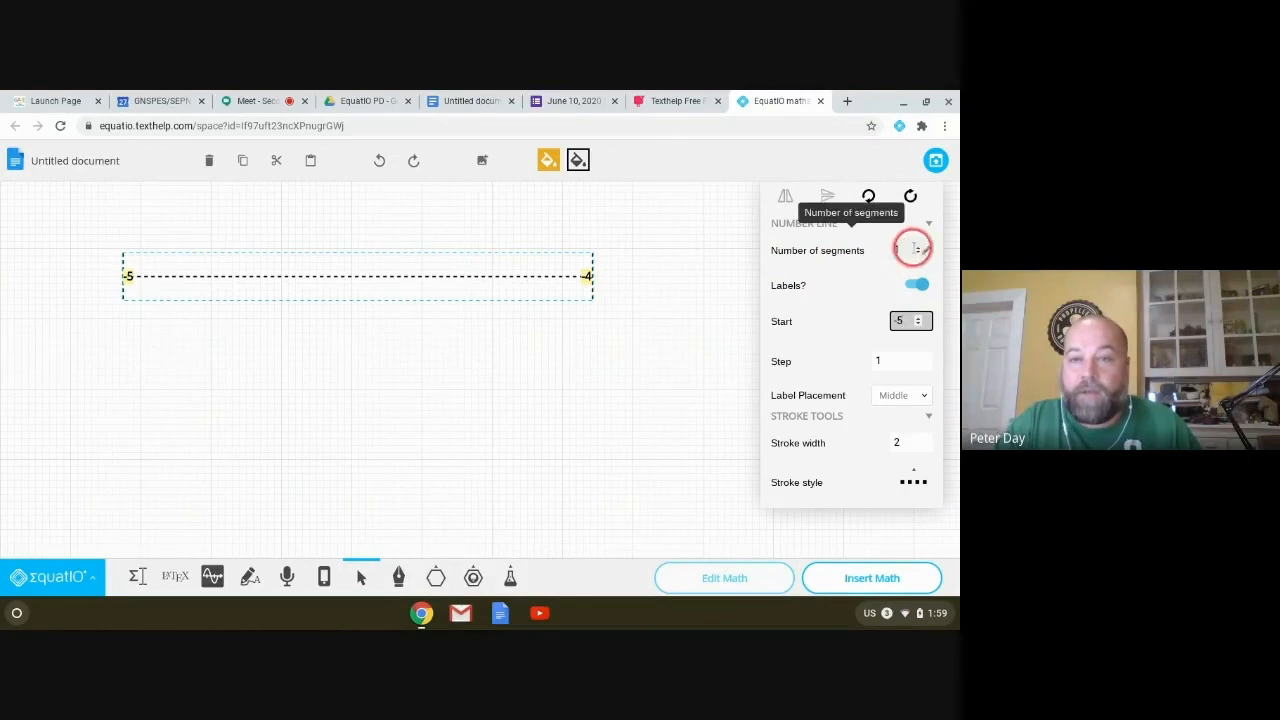
pyautogui.click(920, 249)
pyautogui.click(920, 249)
pyautogui.click(920, 249)
pyautogui.click(919, 249)
pyautogui.click(919, 249)
pyautogui.click(919, 249)
pyautogui.click(919, 249)
pyautogui.click(919, 249)
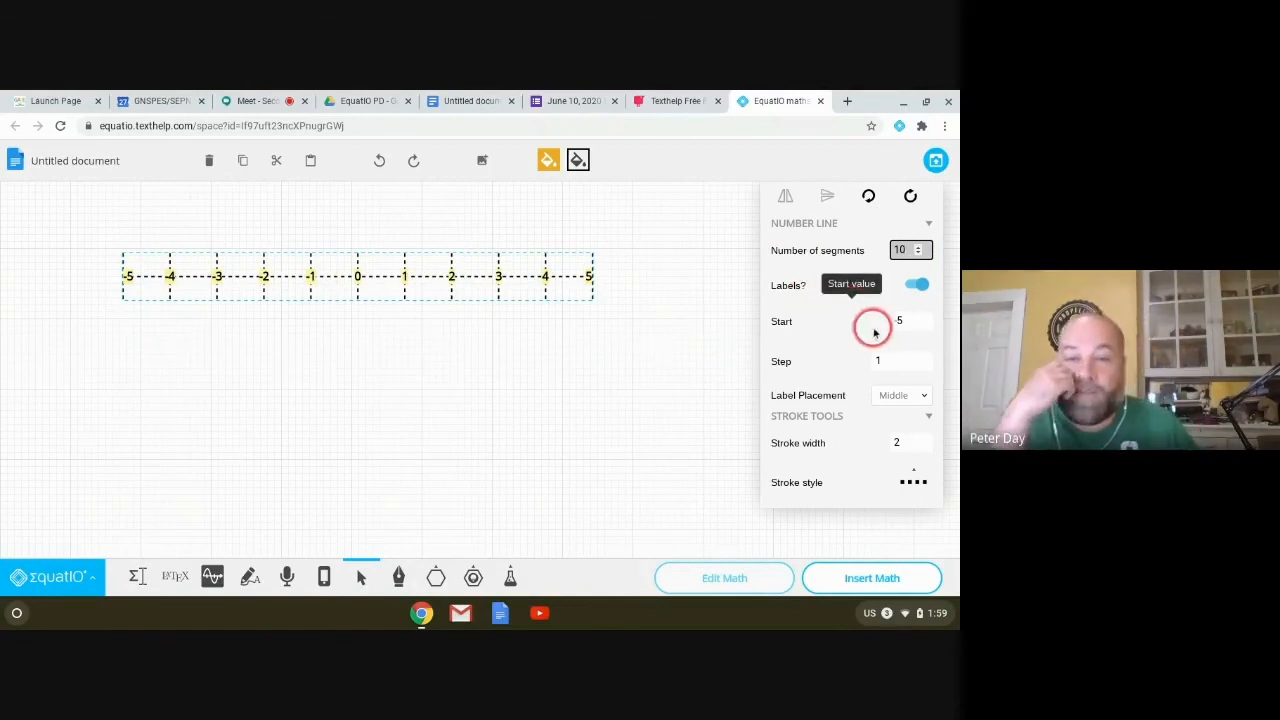
# Step: Try other line styles and bottom labels, then delete the -5 to 5 number line
pyautogui.click(912, 490)
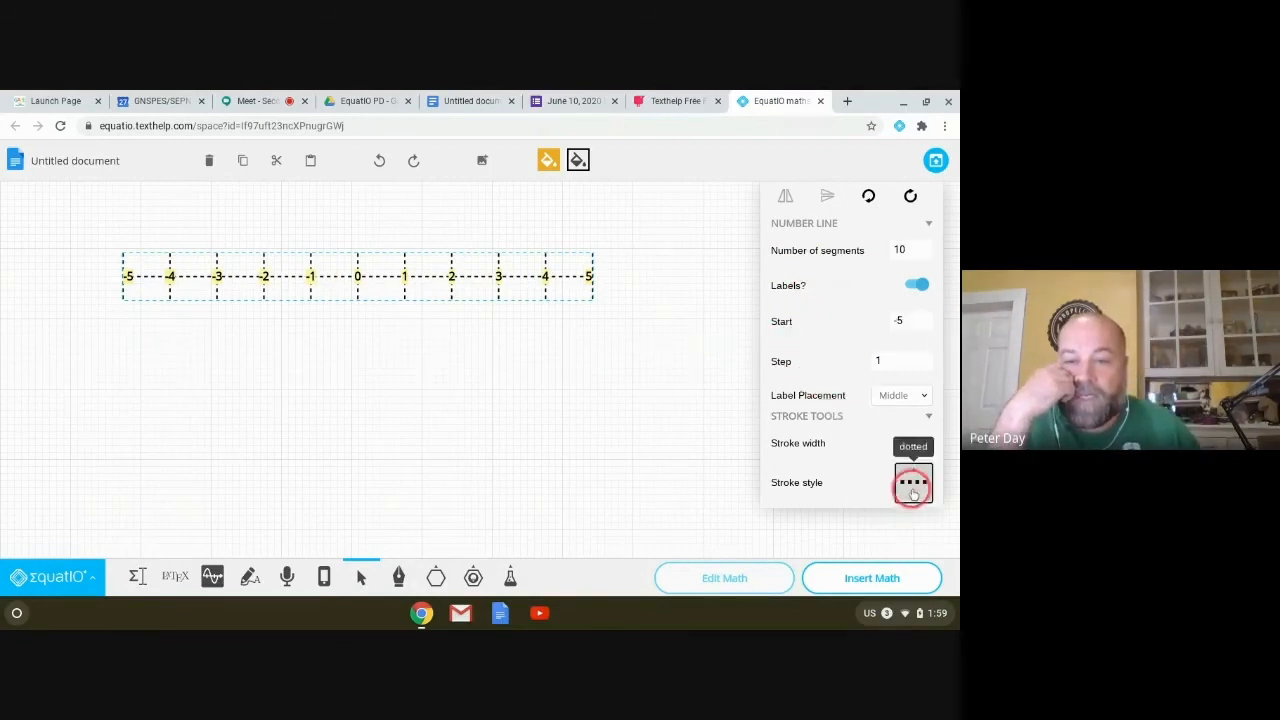
pyautogui.click(883, 409)
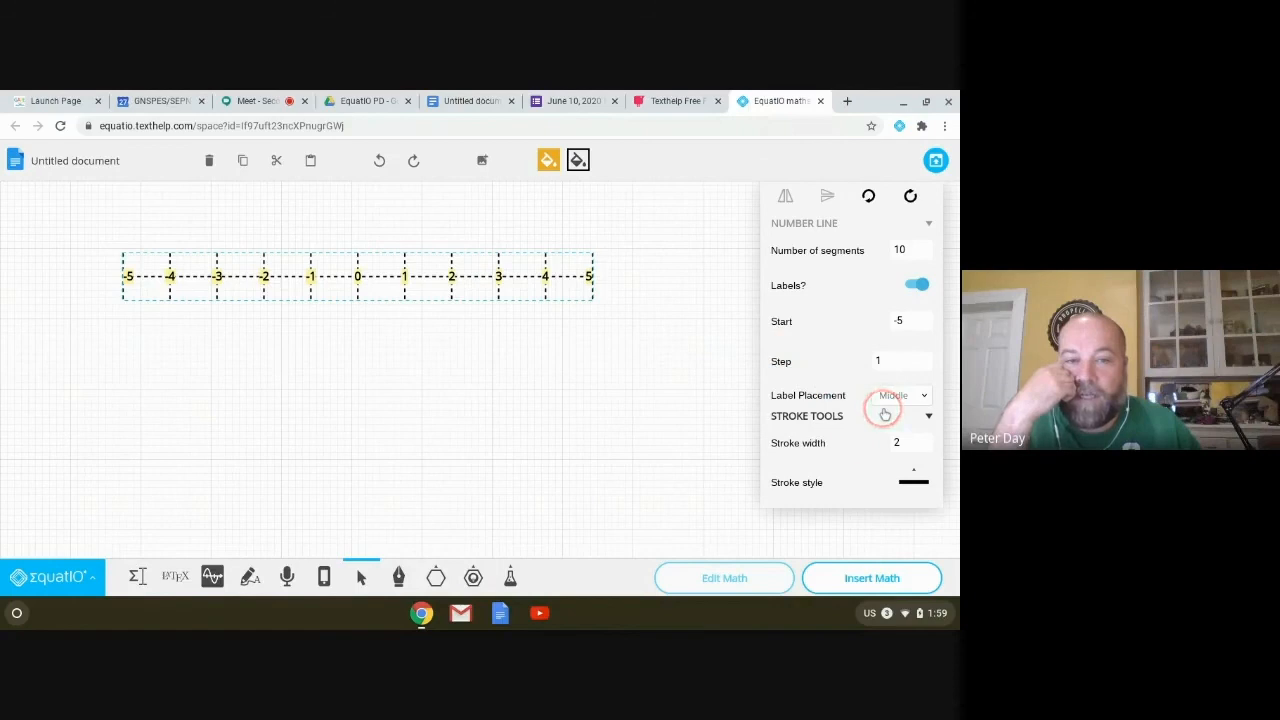
pyautogui.click(576, 276)
pyautogui.click(918, 490)
pyautogui.click(891, 430)
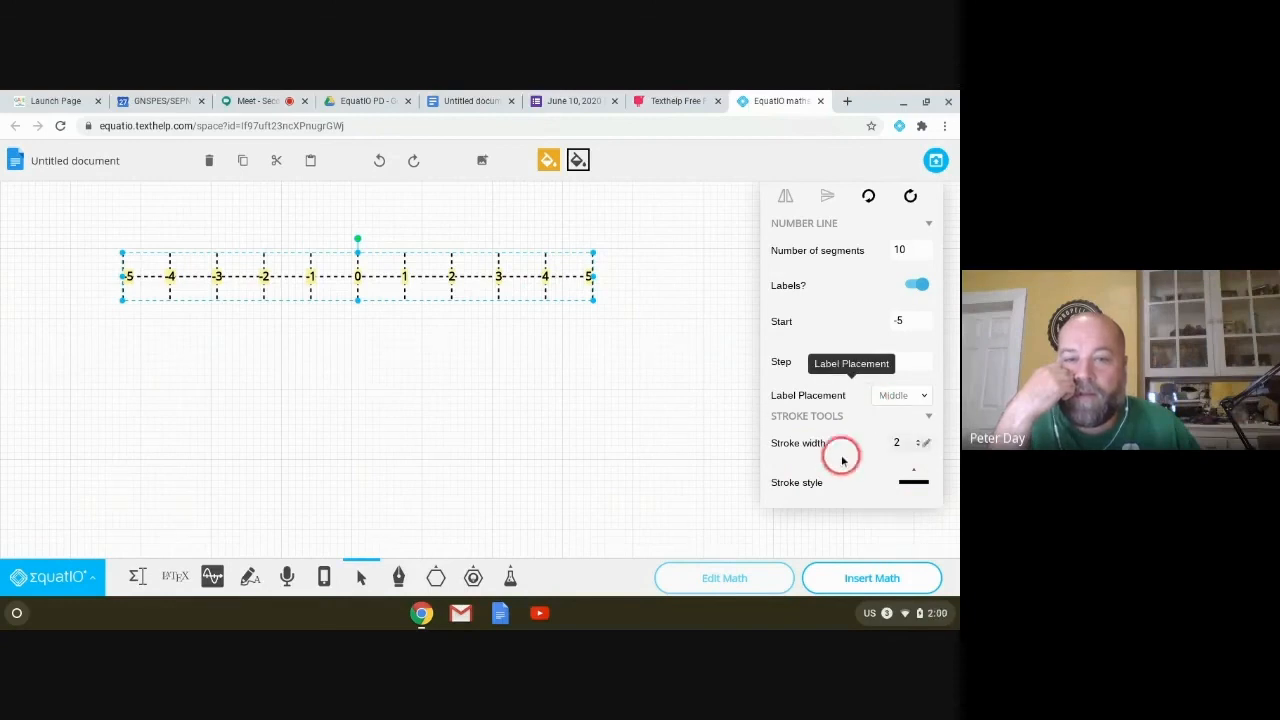
pyautogui.click(925, 398)
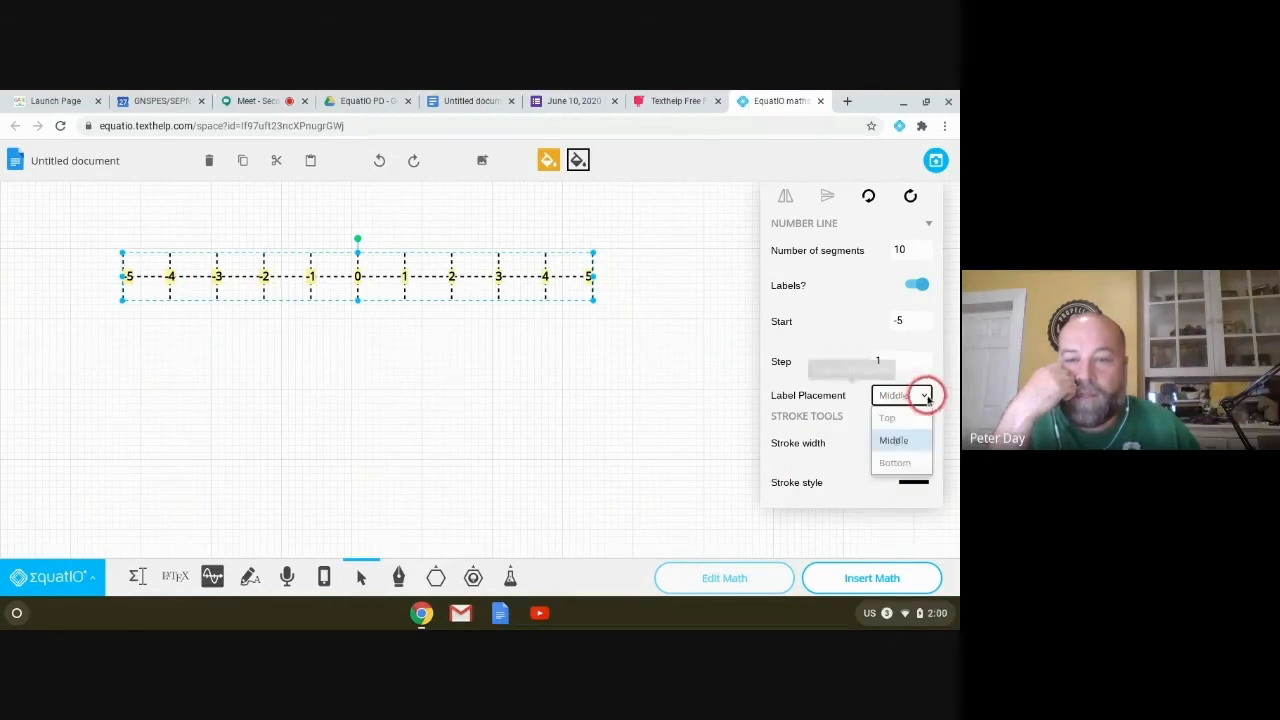
pyautogui.click(897, 464)
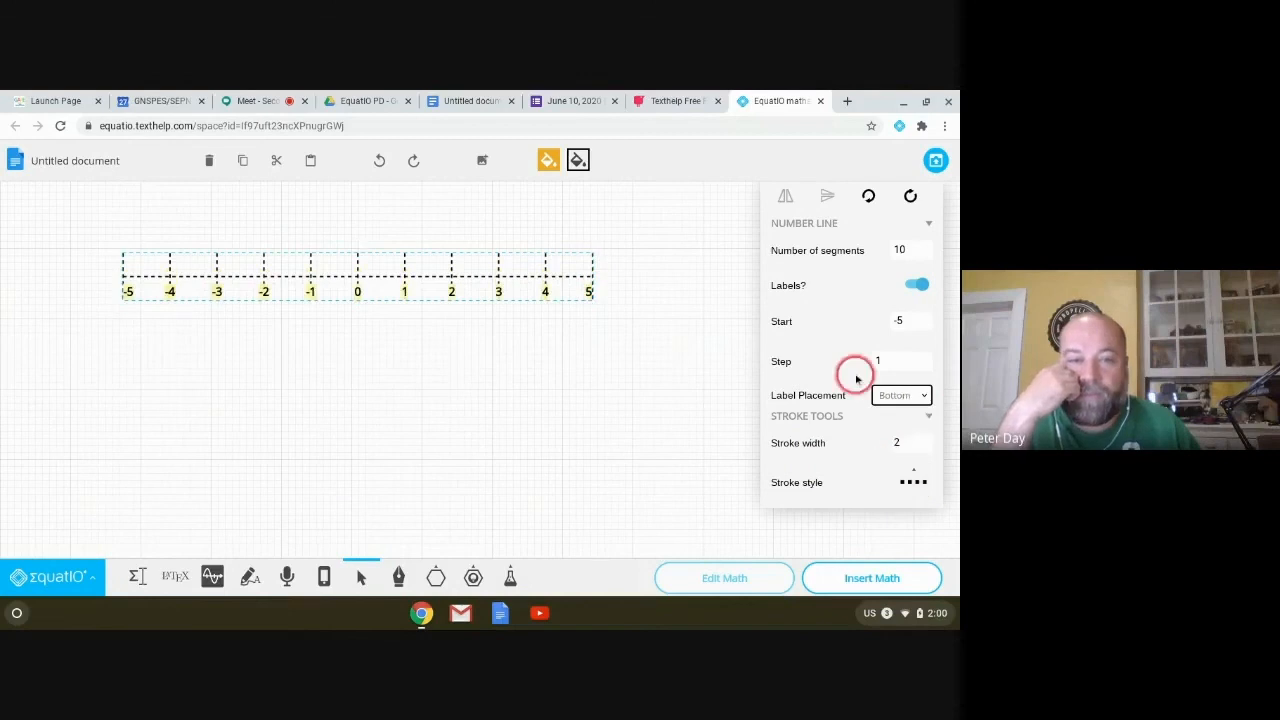
pyautogui.click(928, 484)
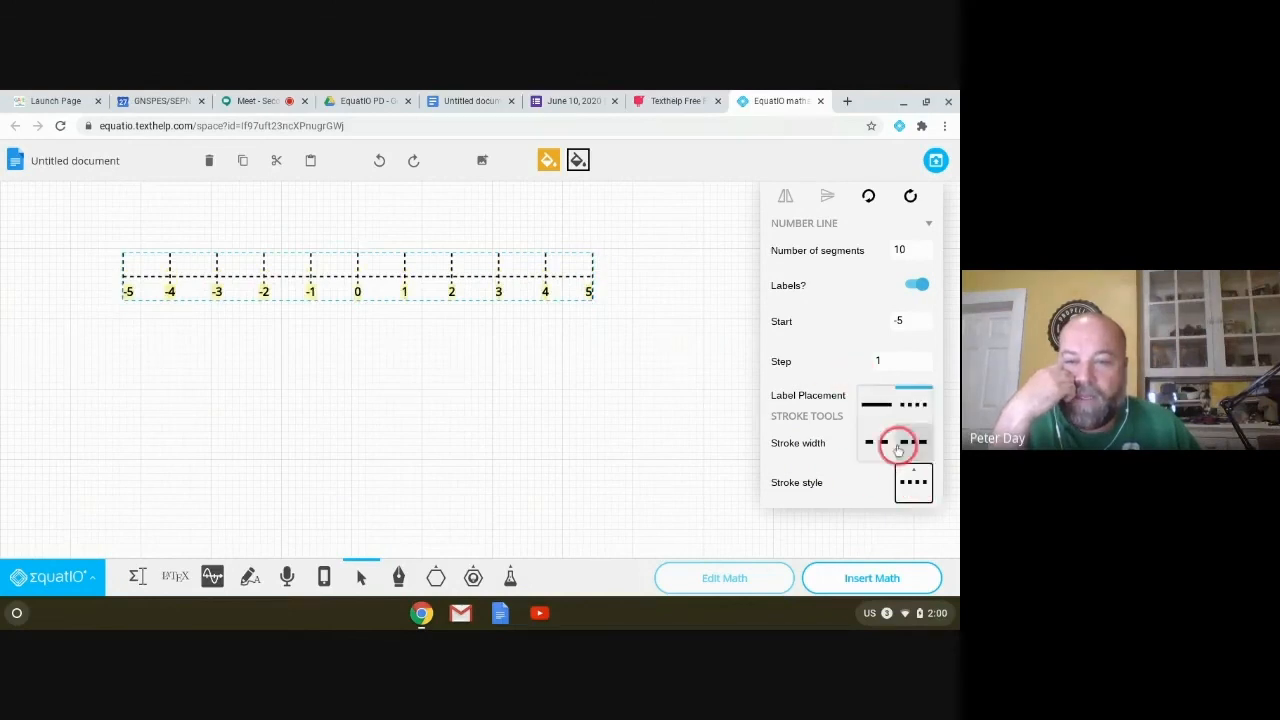
pyautogui.click(882, 404)
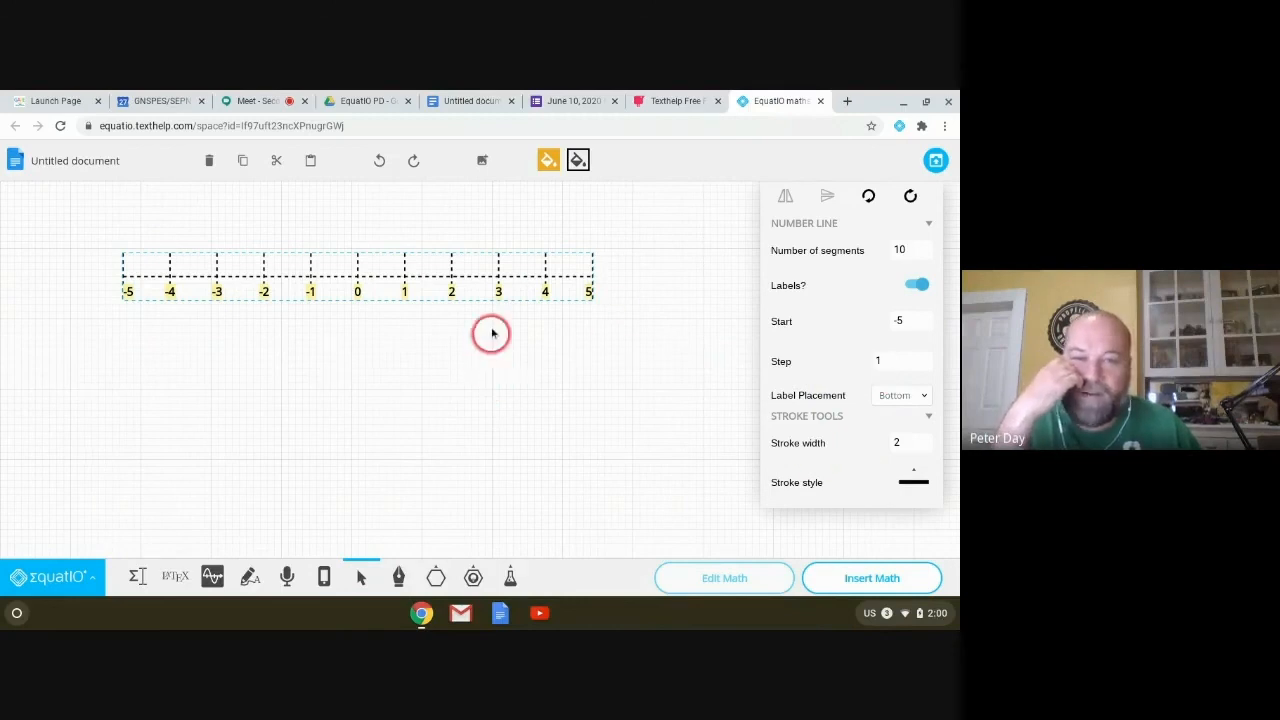
pyautogui.press('Delete')
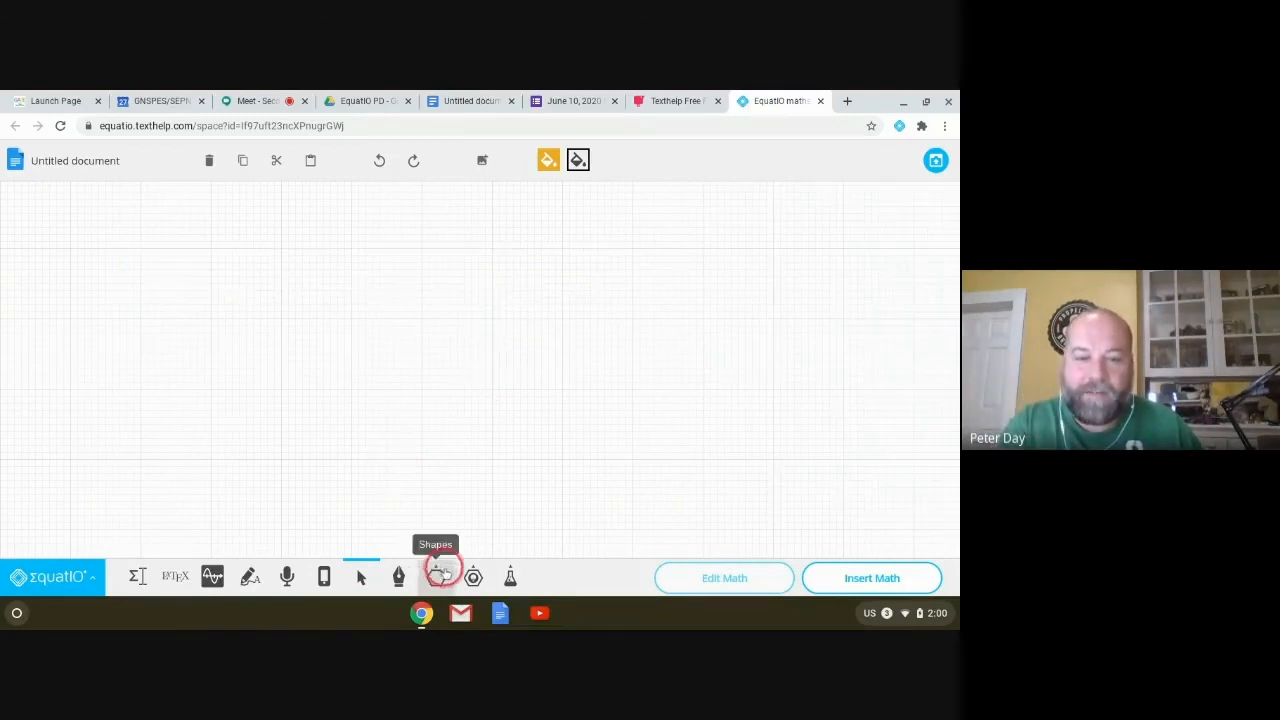
# Step: Draw a new number line across the canvas with 10 segments
pyautogui.click(473, 577)
pyautogui.click(473, 427)
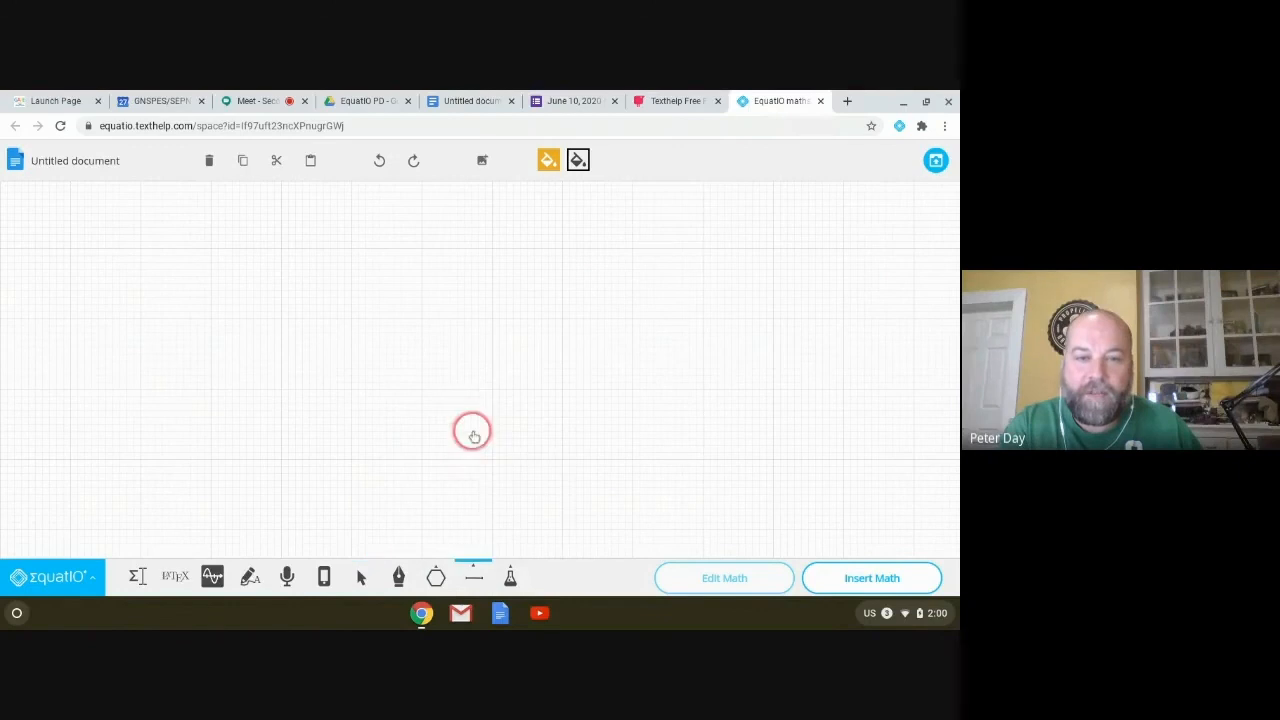
pyautogui.moveTo(168, 267)
pyautogui.mouseDown()
pyautogui.moveTo(537, 329)
pyautogui.moveTo(669, 331)
pyautogui.mouseUp()
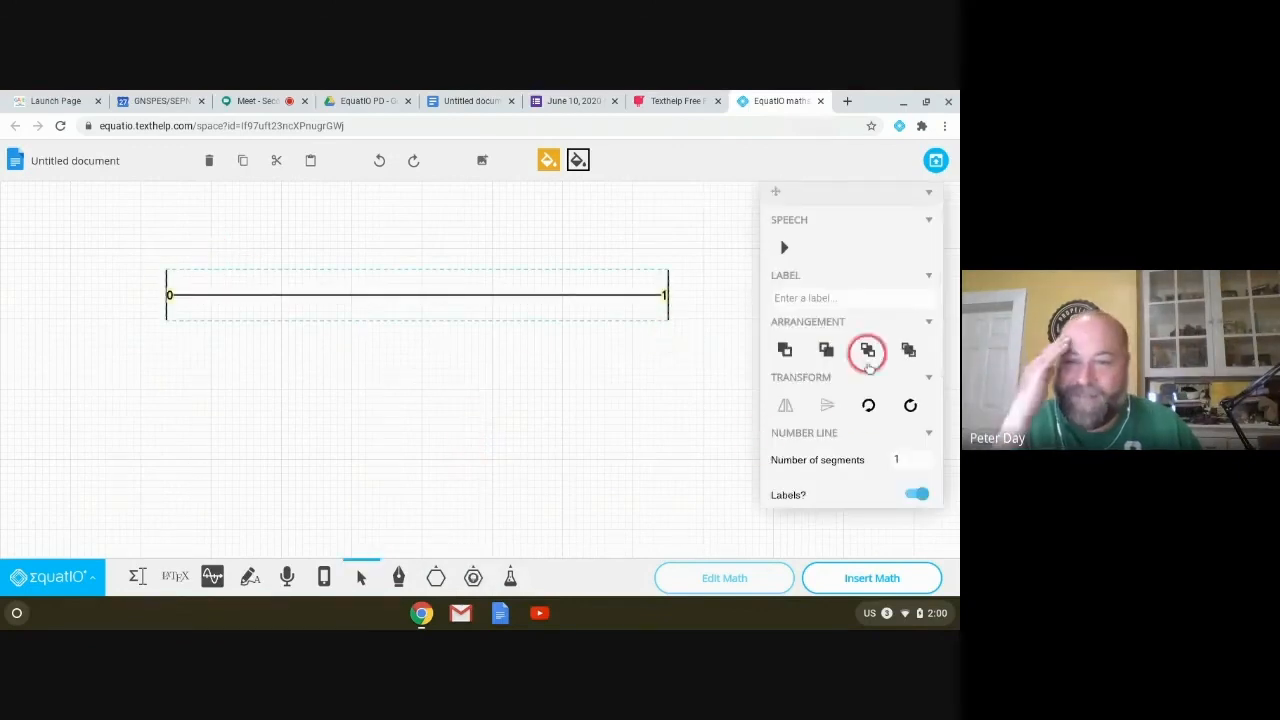
pyautogui.scroll(-2, 863, 410)
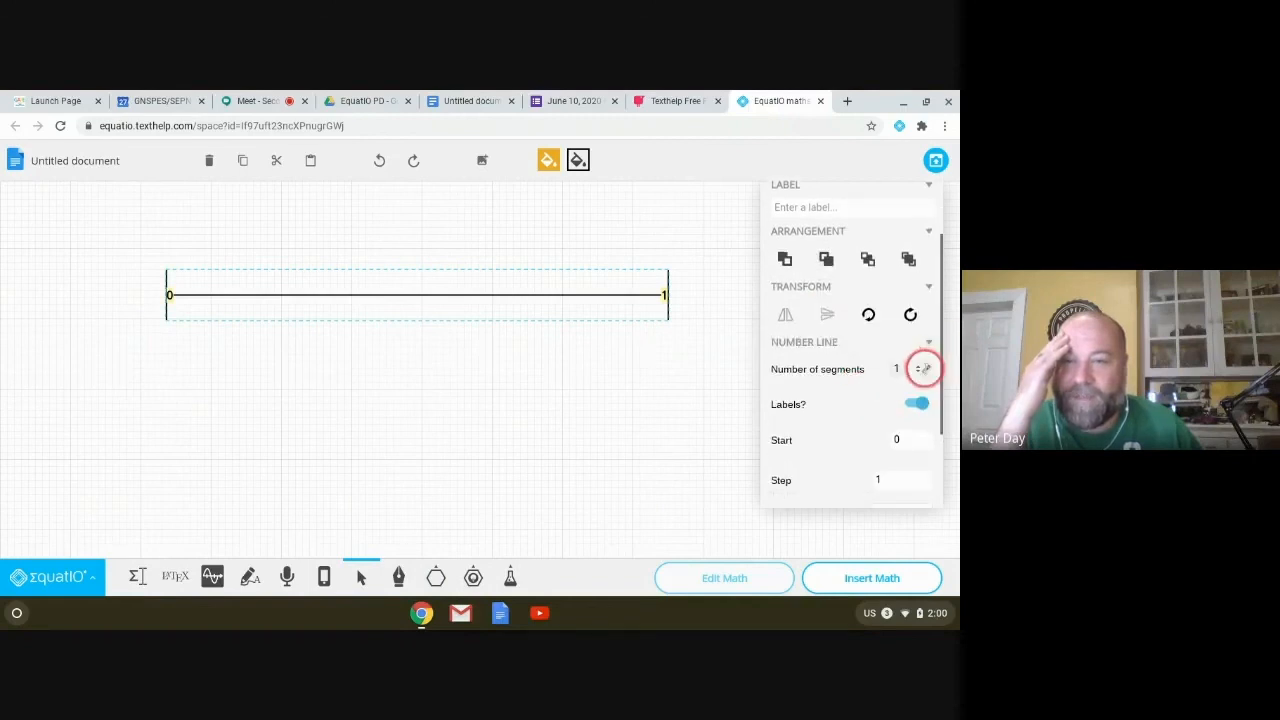
pyautogui.click(920, 366)
pyautogui.click(920, 366)
pyautogui.click(920, 366)
pyautogui.click(920, 366)
pyautogui.click(920, 366)
pyautogui.click(920, 366)
pyautogui.click(920, 366)
pyautogui.click(920, 367)
pyautogui.click(920, 367)
pyautogui.click(920, 367)
pyautogui.click(920, 367)
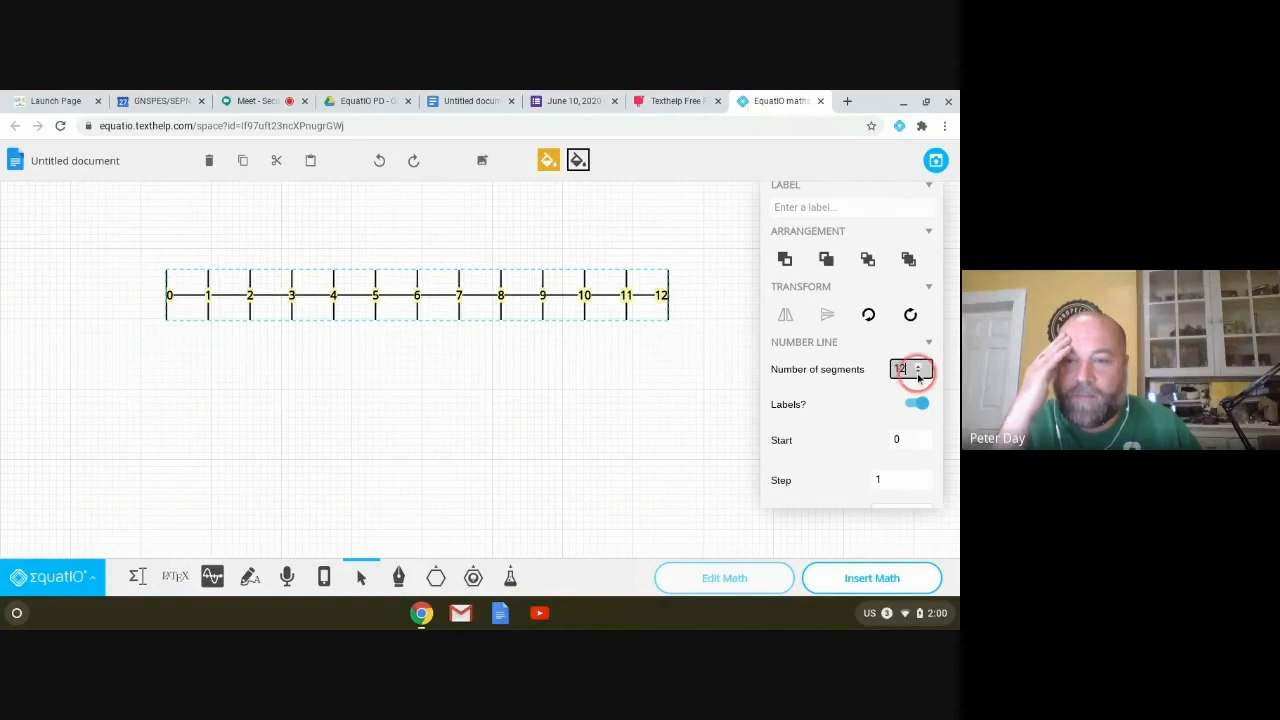
pyautogui.click(919, 374)
pyautogui.click(919, 374)
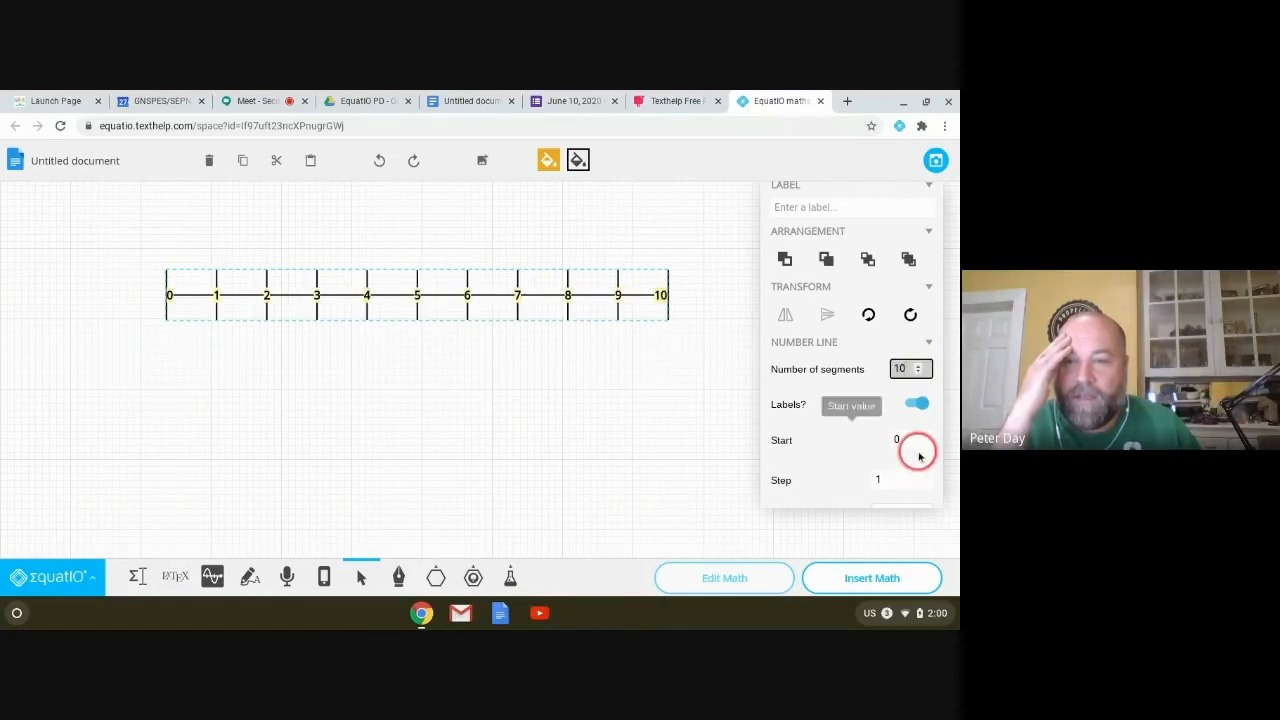
# Step: Set the number line's start to -5 and place its labels below the line
pyautogui.click(919, 445)
pyautogui.click(919, 445)
pyautogui.click(919, 445)
pyautogui.click(919, 445)
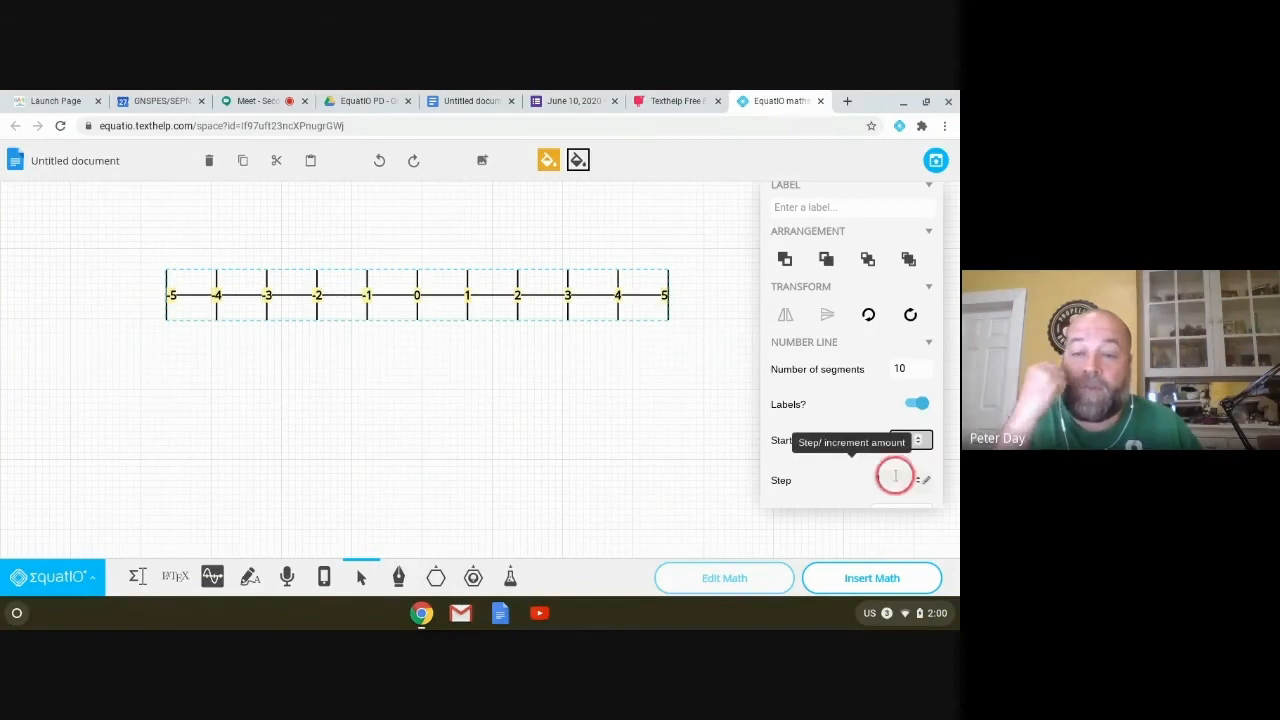
pyautogui.scroll(-1, 898, 482)
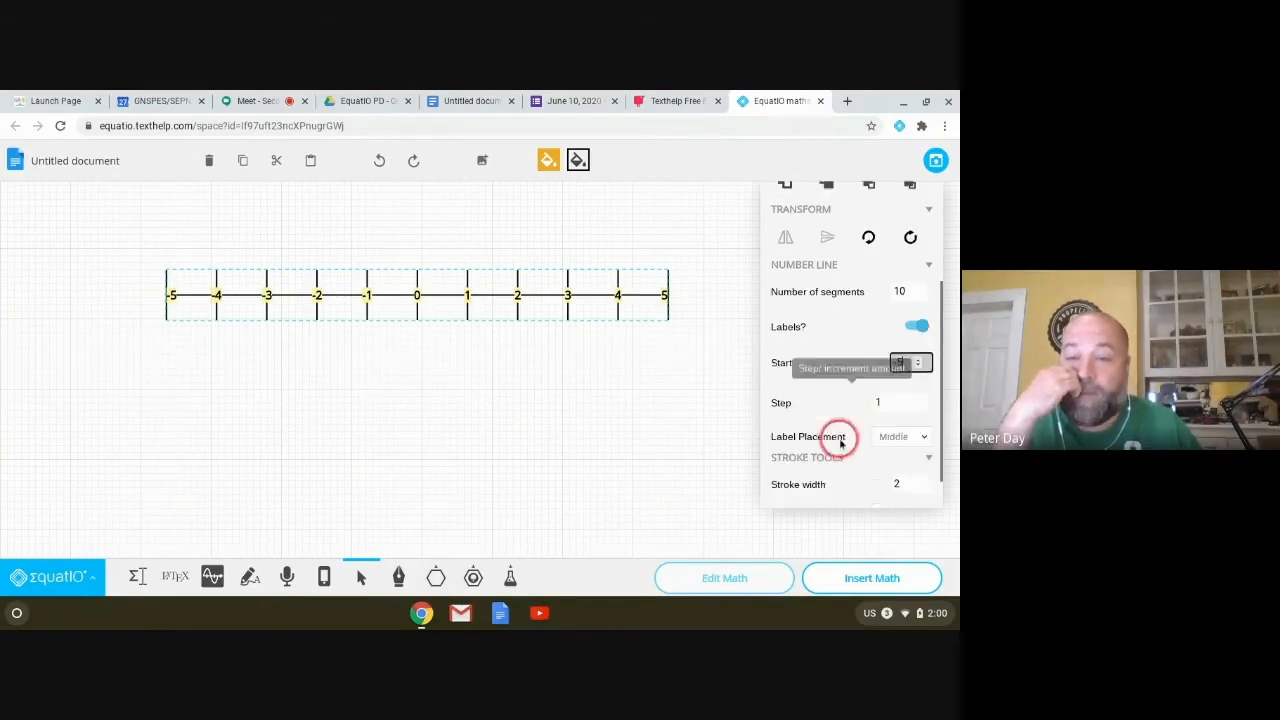
pyautogui.click(918, 436)
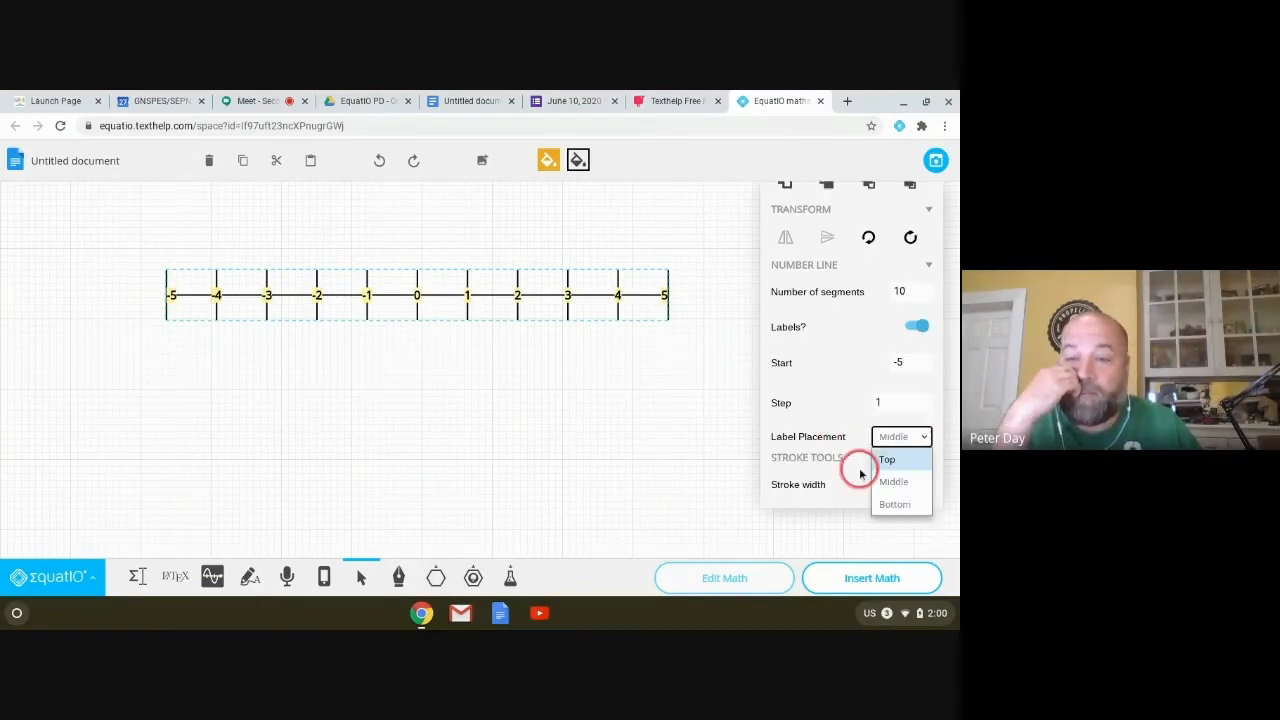
pyautogui.click(900, 504)
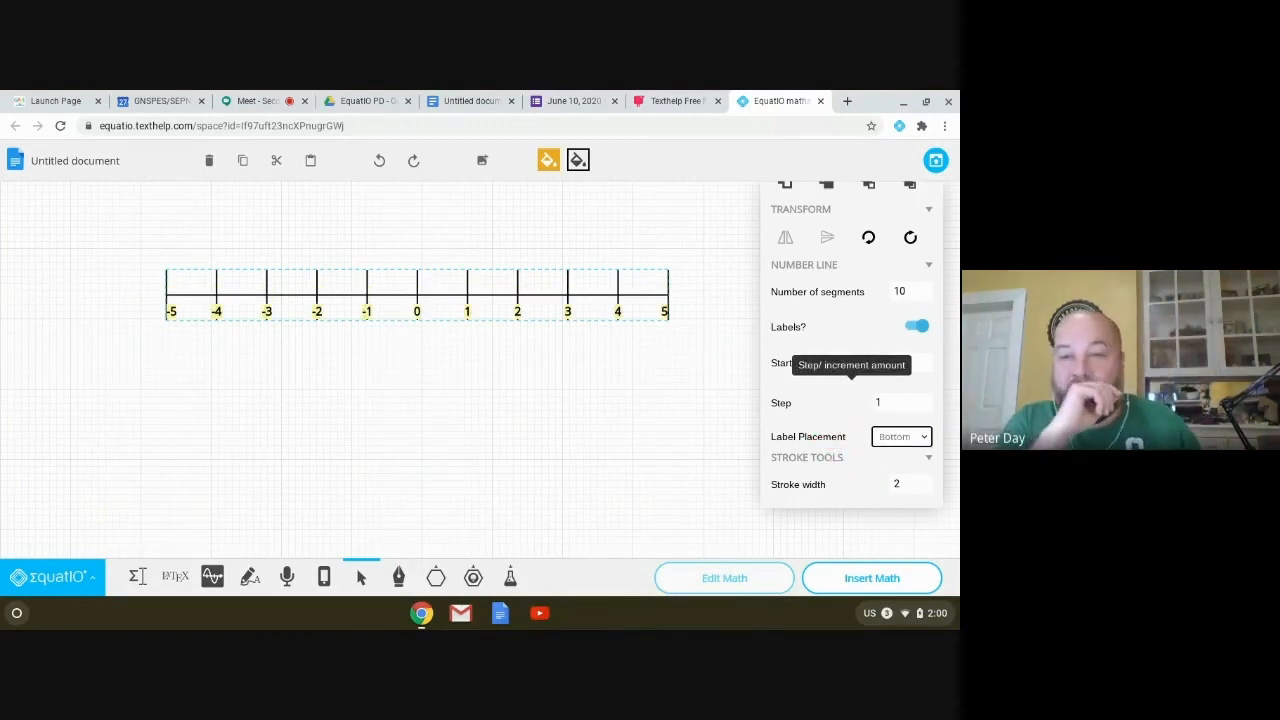
pyautogui.click(878, 402)
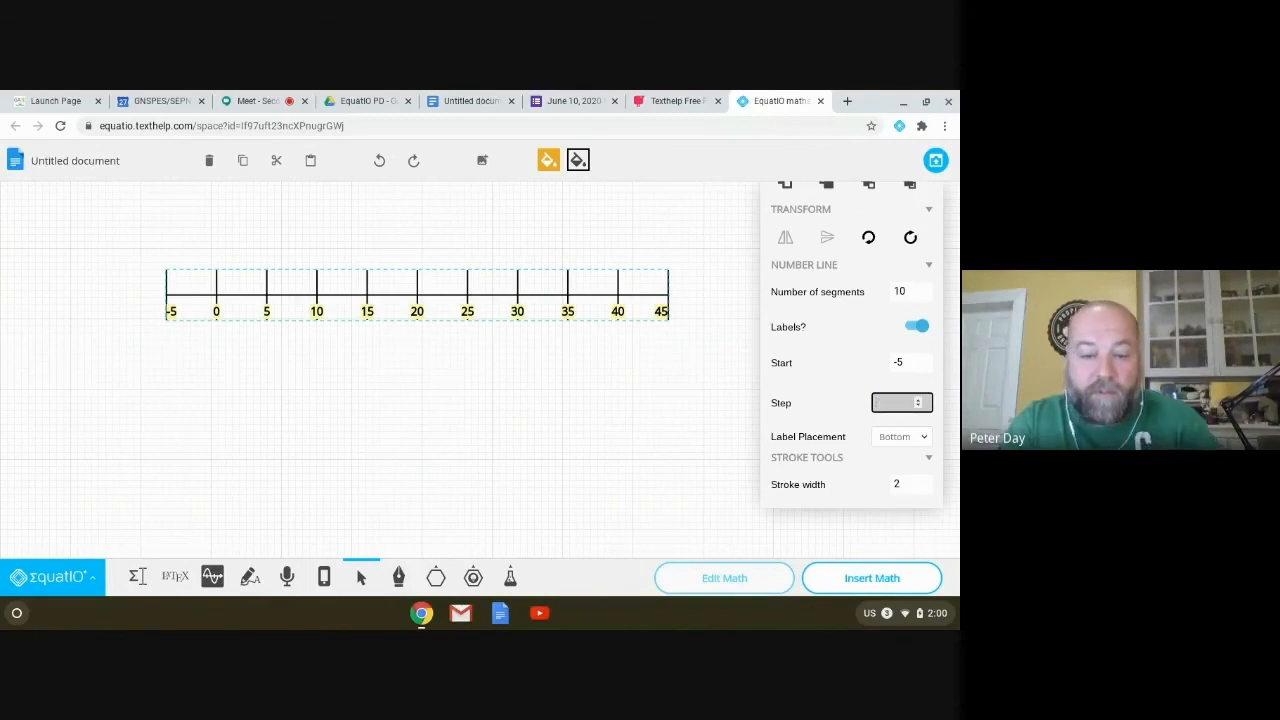
# Step: Give the number line a 0.1 step starting at 0, then remove it
pyautogui.write('0.5')
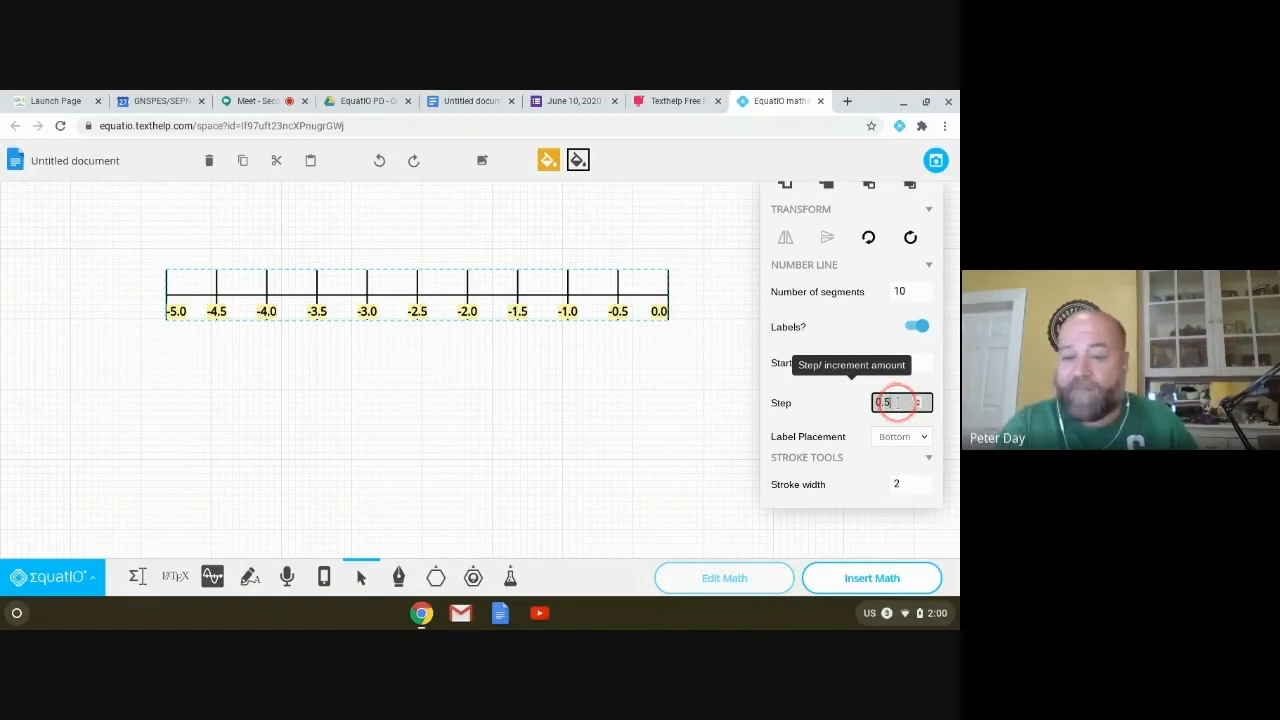
pyautogui.write('0.')
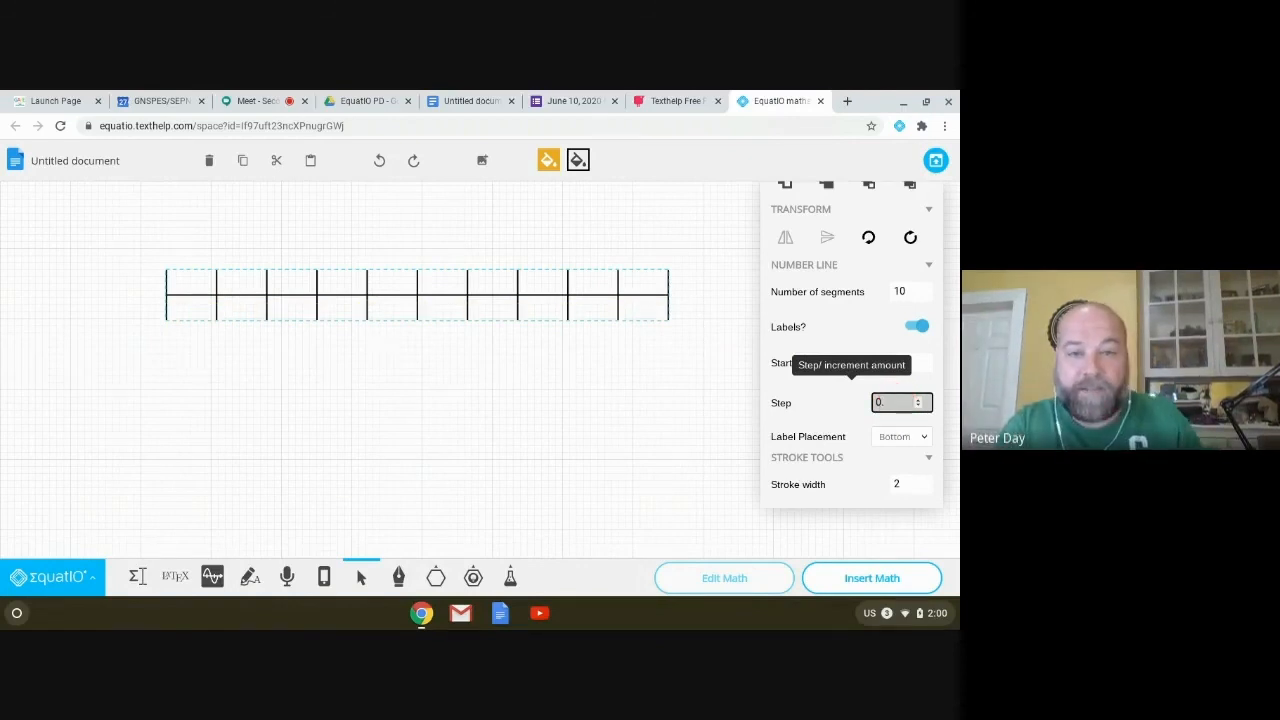
pyautogui.write('1')
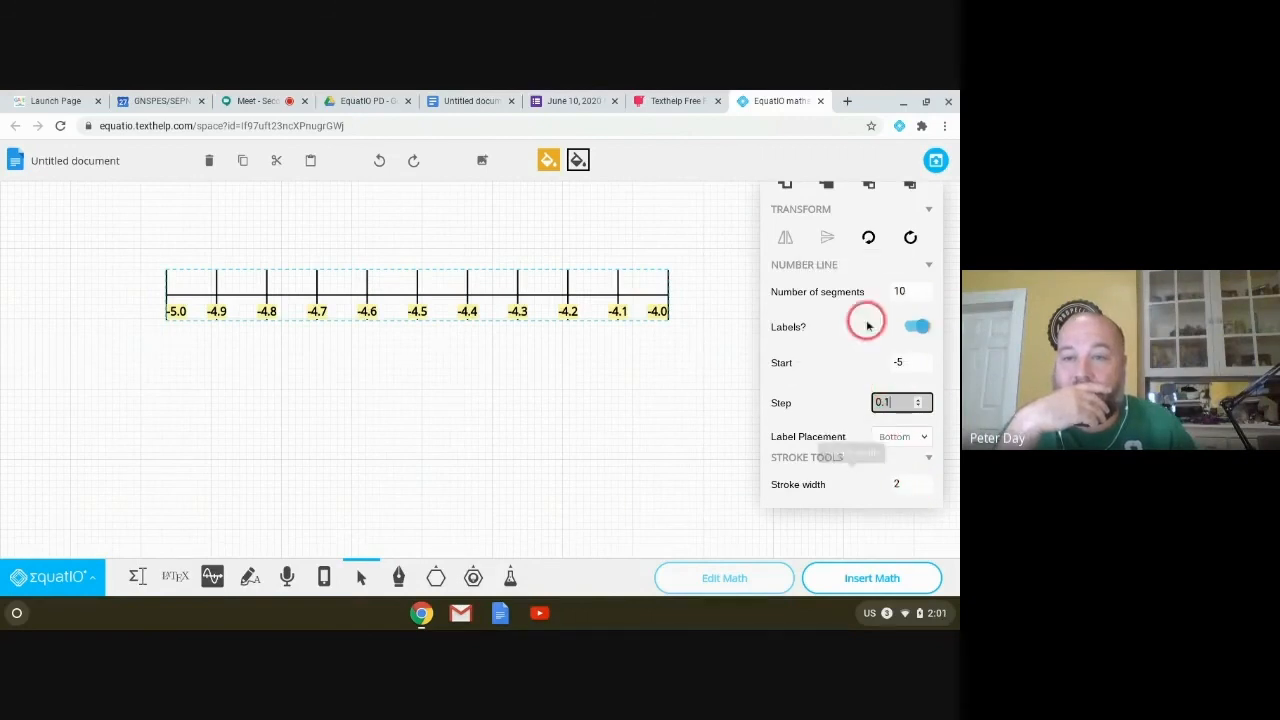
pyautogui.scroll(1, 835, 325)
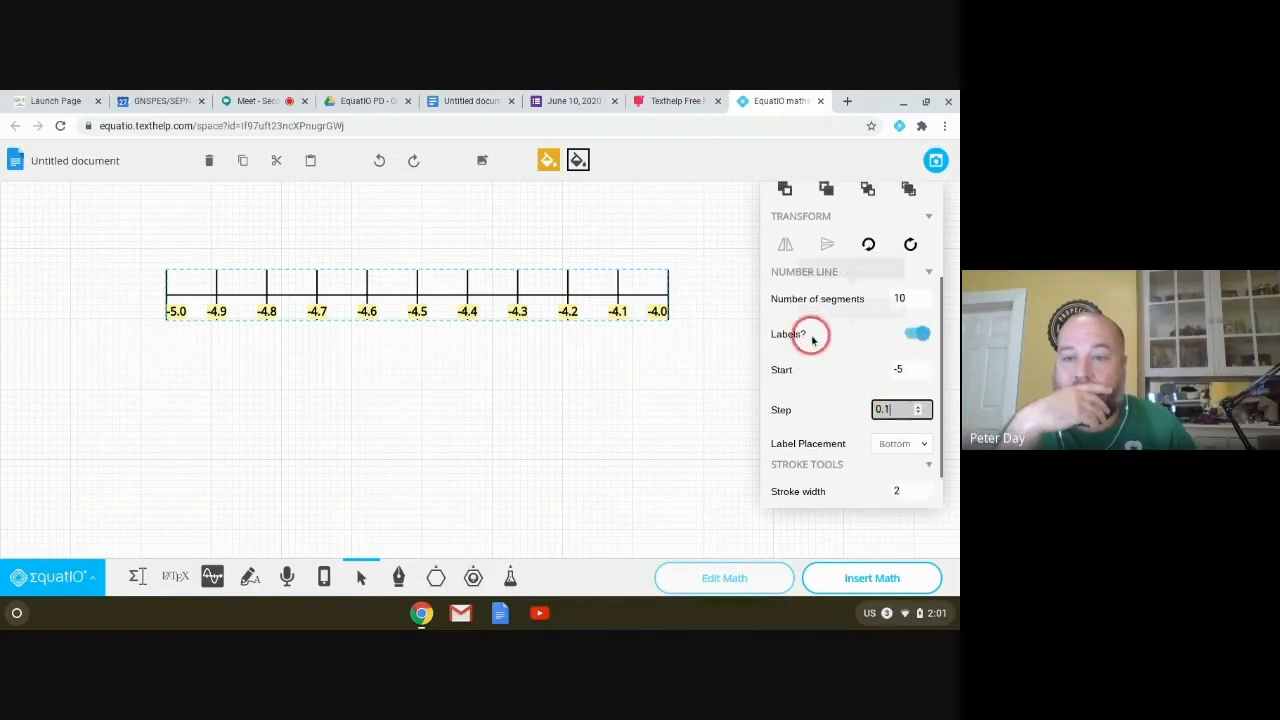
pyautogui.click(892, 370)
pyautogui.write('0')
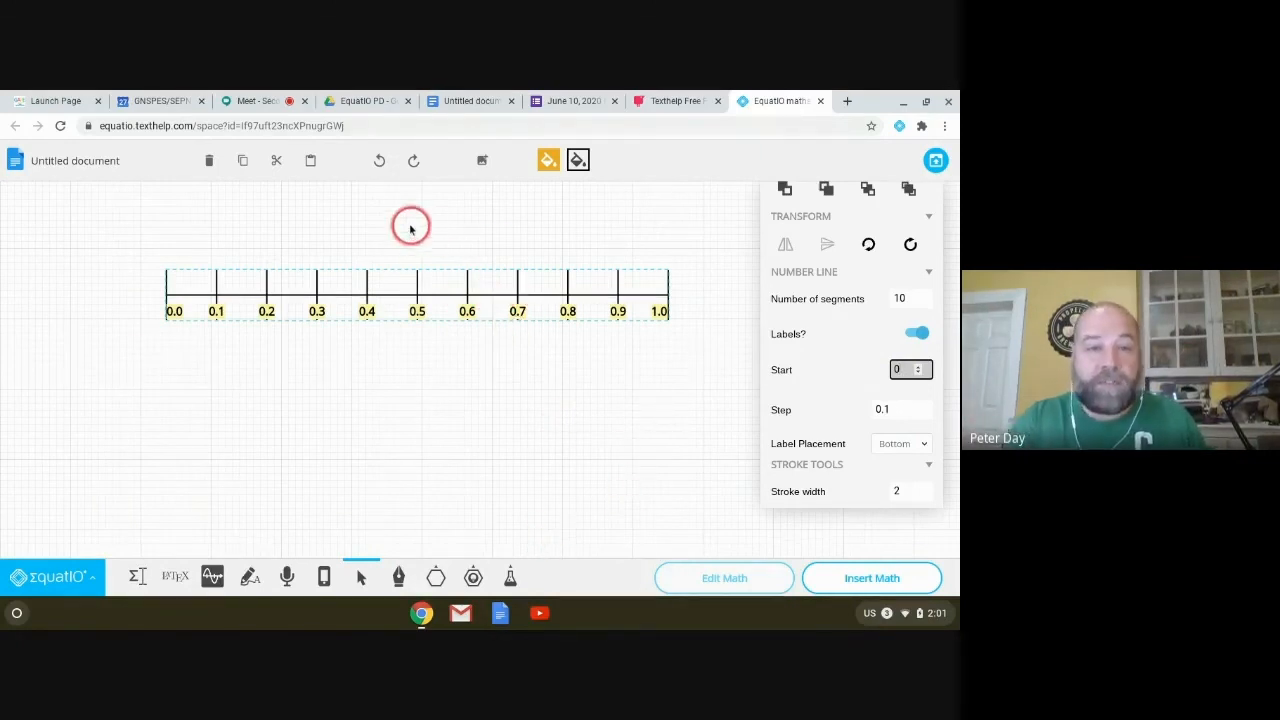
pyautogui.click(207, 160)
# Step: Draw a protractor, switch it to Full 360° and label it in π radians
pyautogui.click(472, 575)
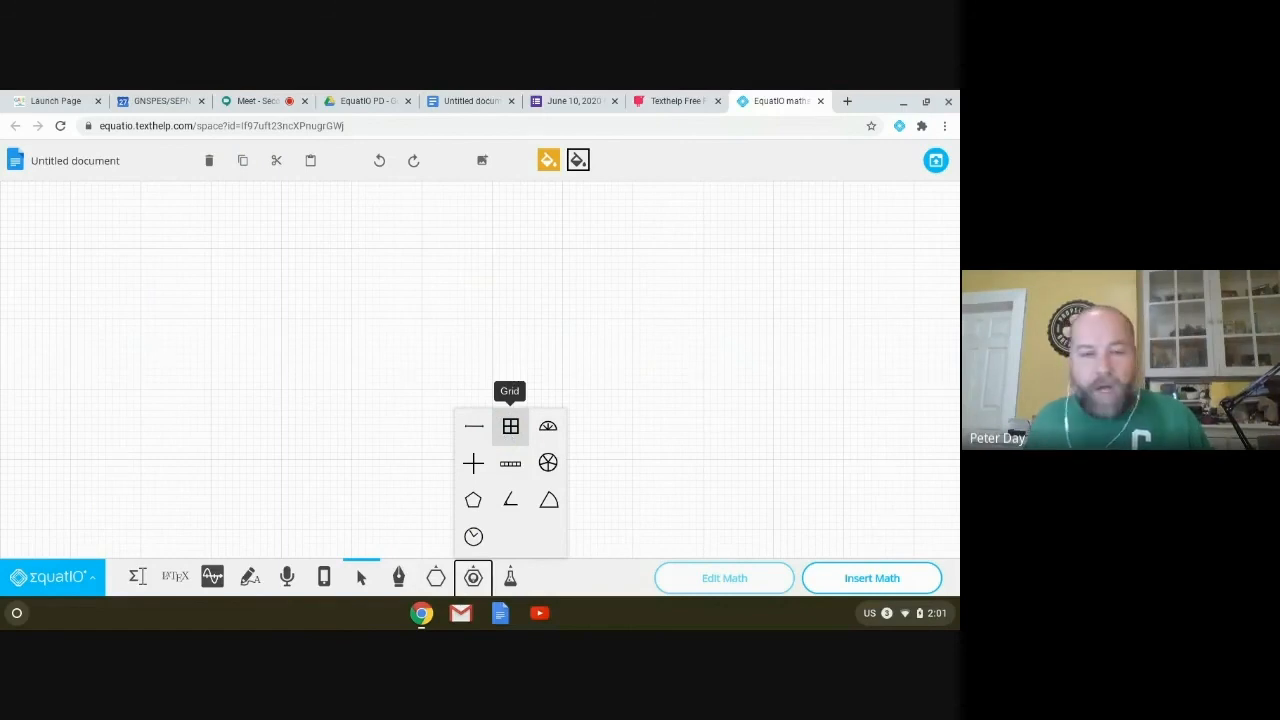
pyautogui.click(548, 430)
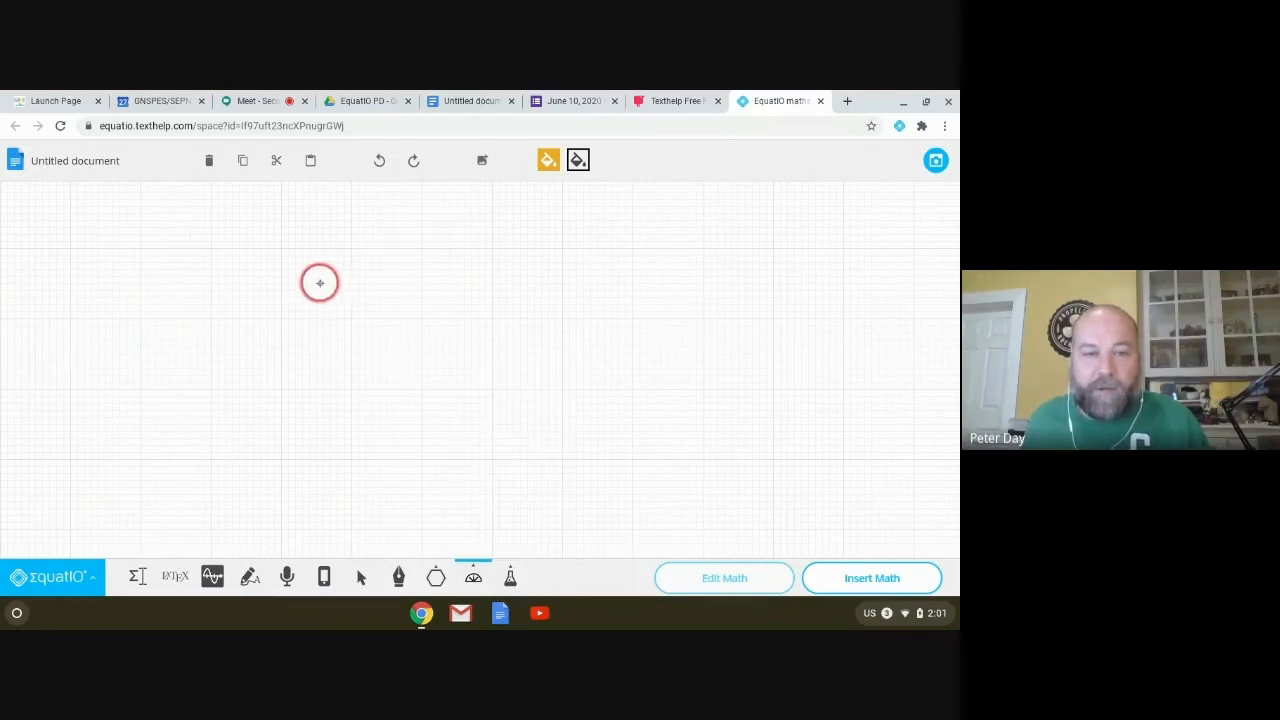
pyautogui.moveTo(187, 262); pyautogui.dragTo(519, 413)
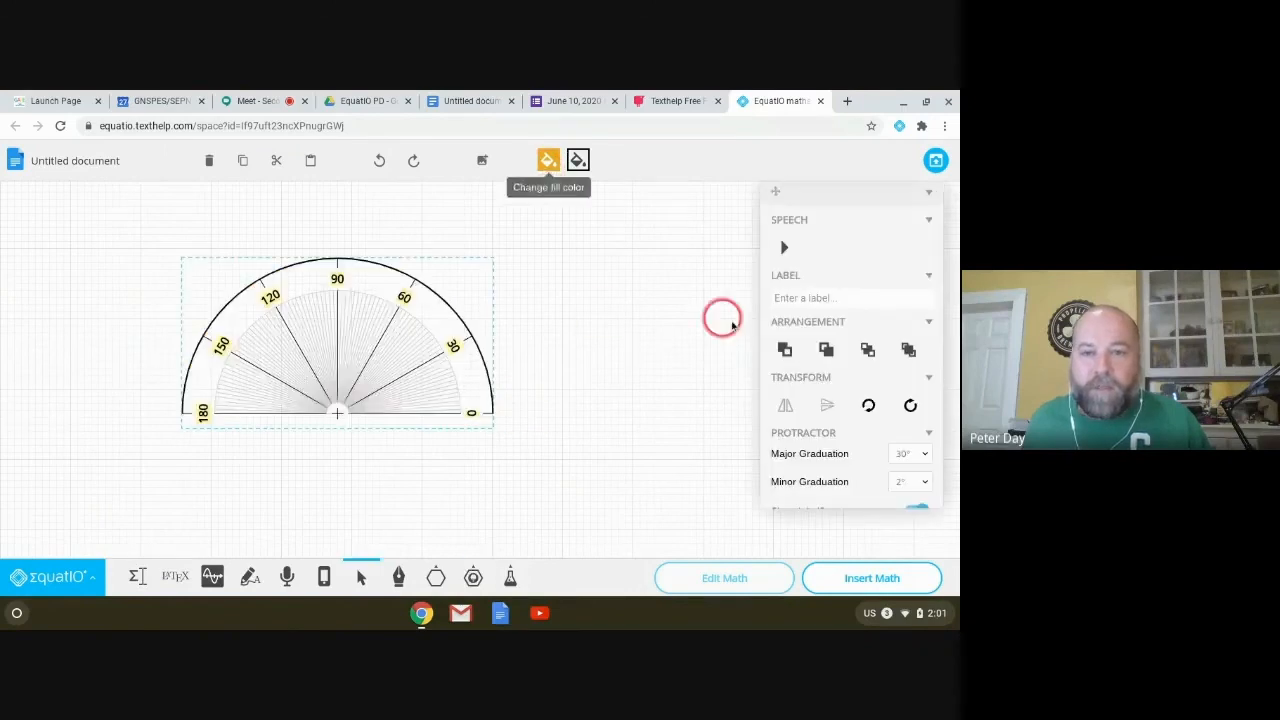
pyautogui.scroll(-3, 927, 430)
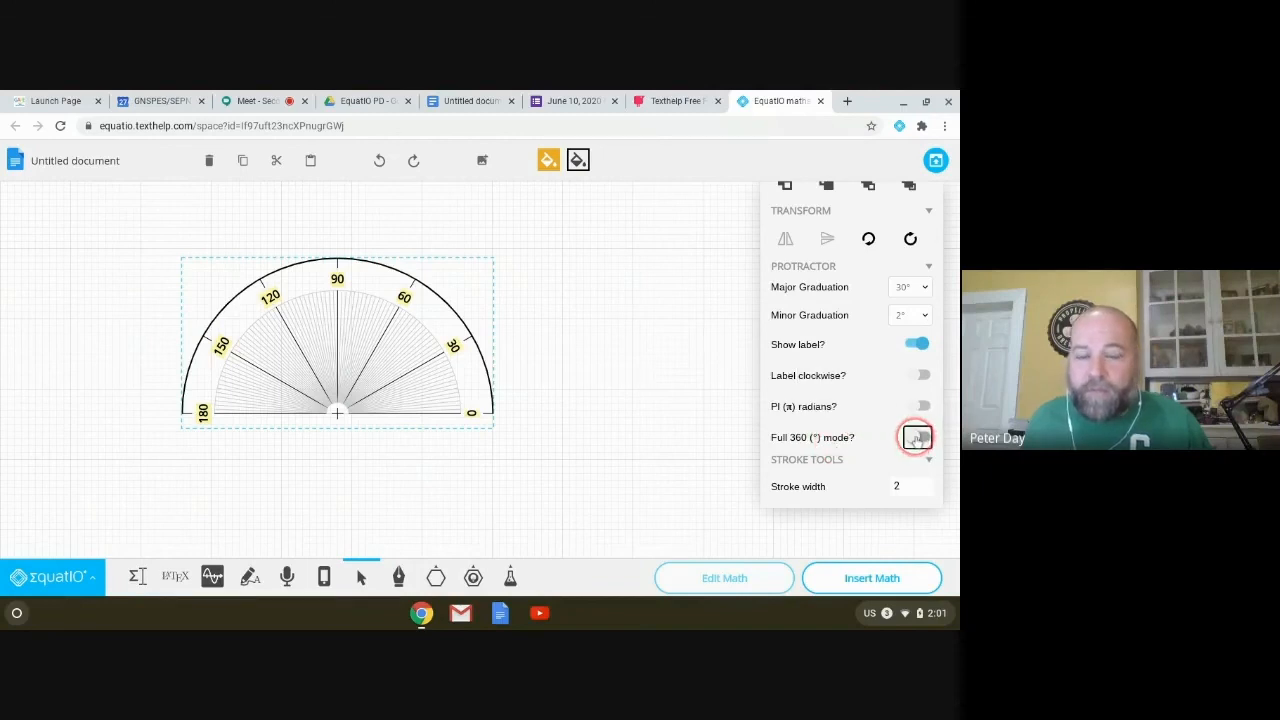
pyautogui.click(917, 437)
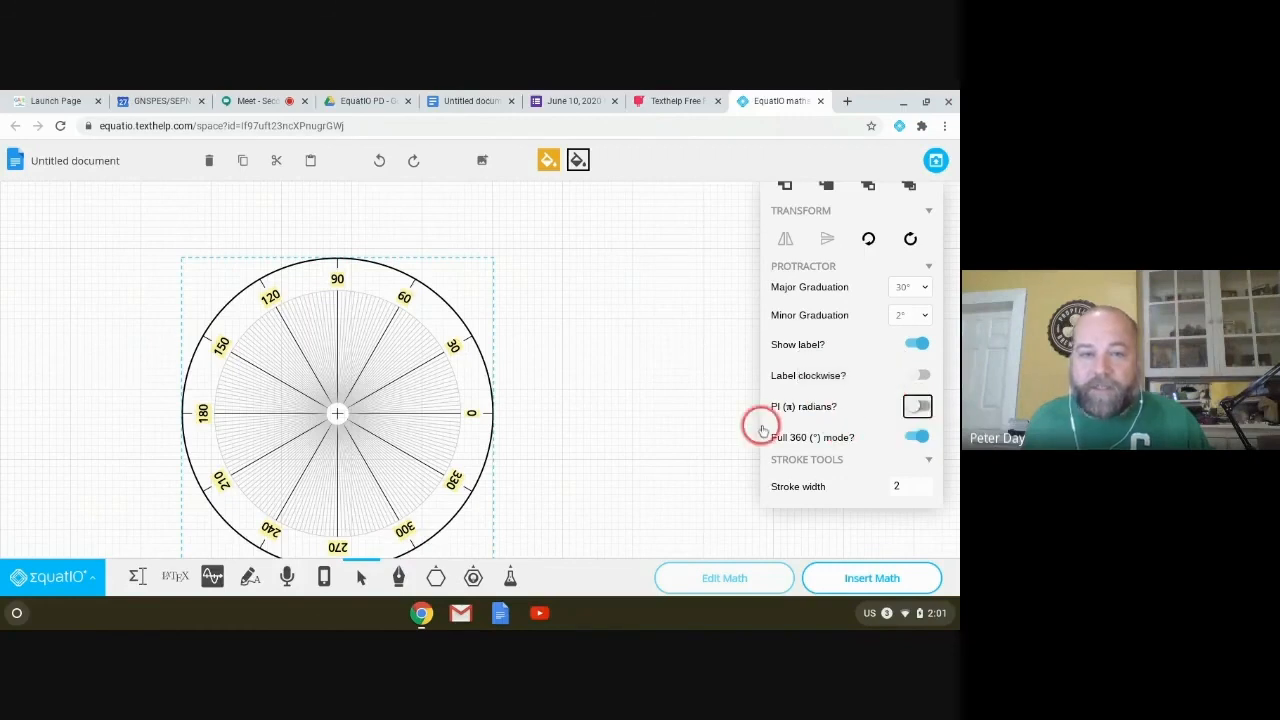
pyautogui.click(912, 407)
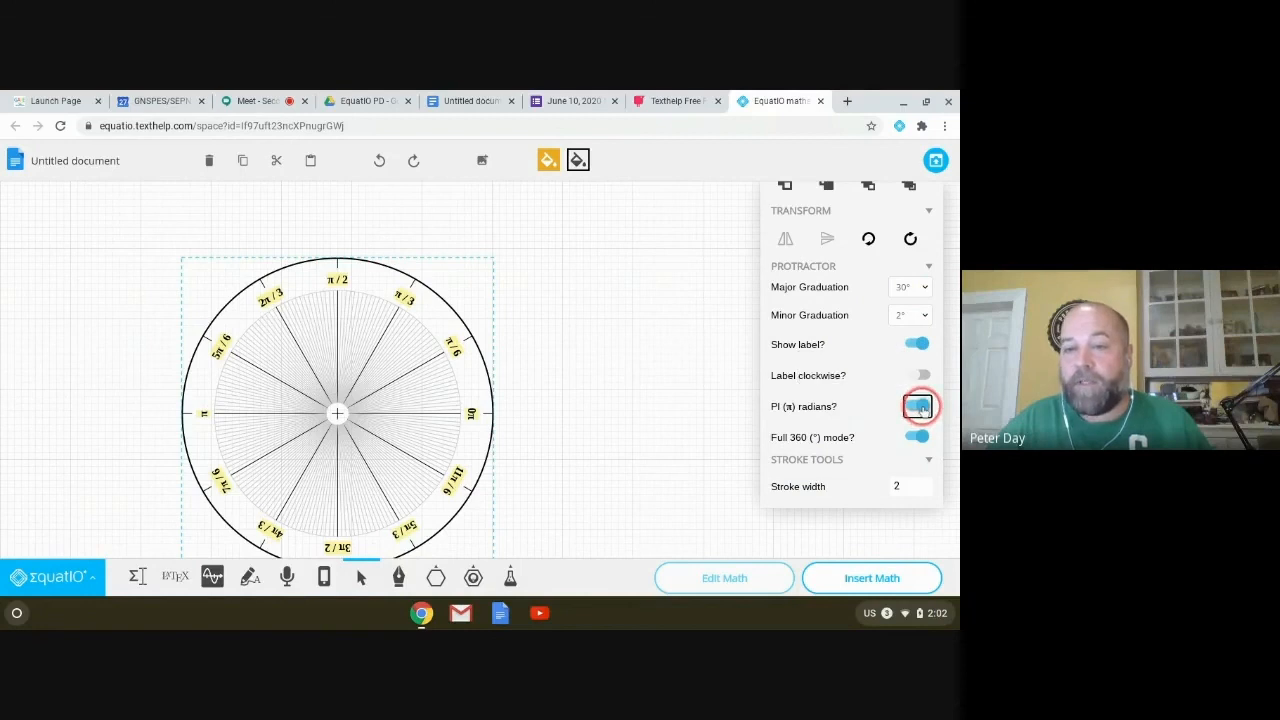
# Step: Set the protractor's major graduation to 90°, labelled π/2, π and 3π/2
pyautogui.click(918, 406)
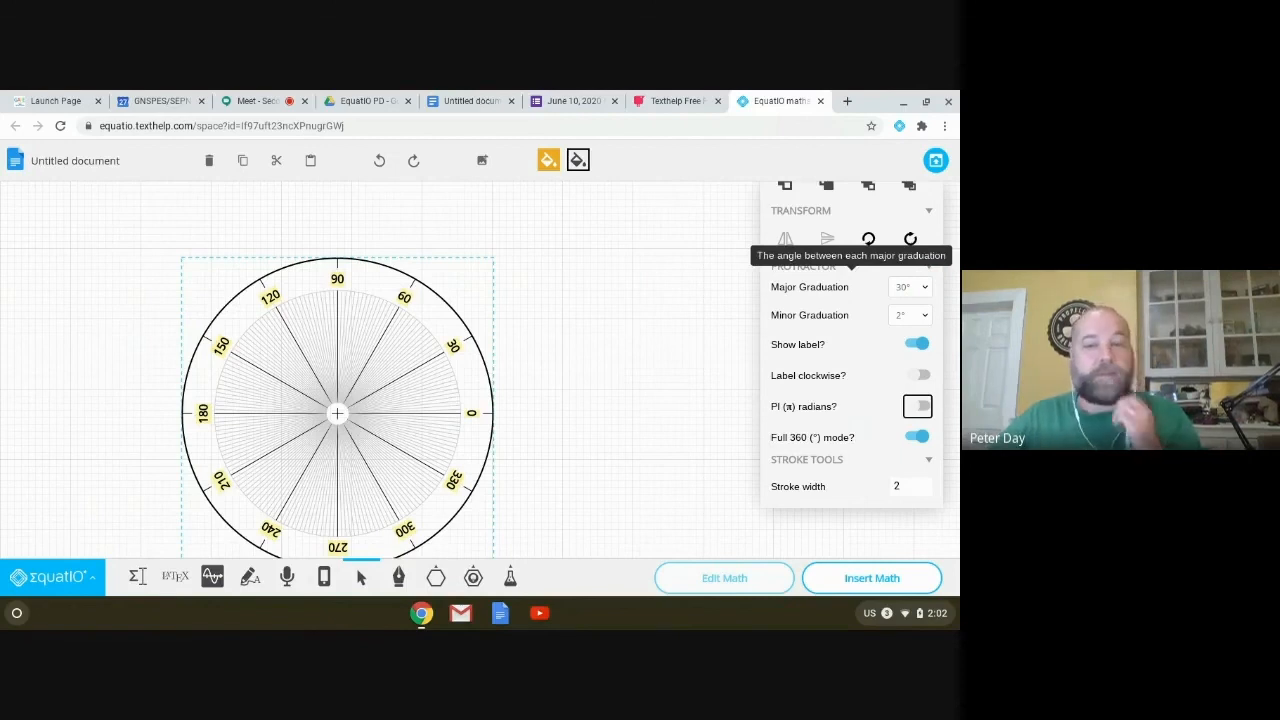
pyautogui.click(908, 287)
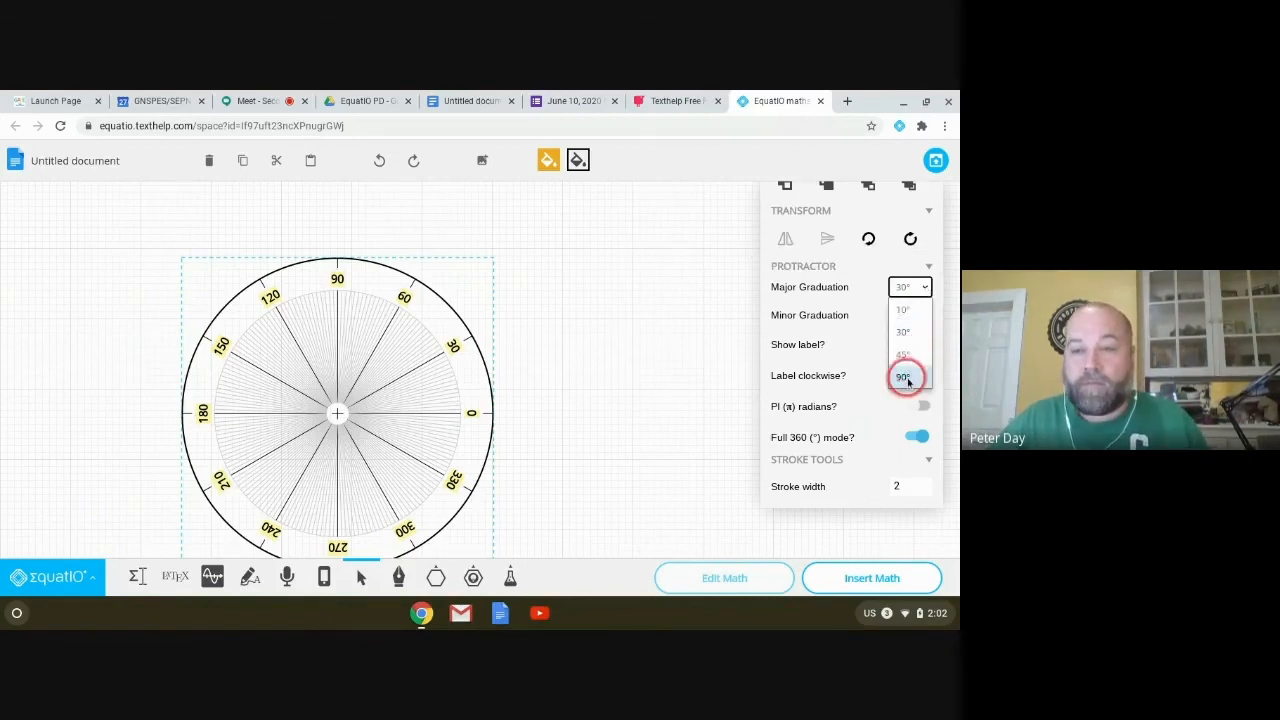
pyautogui.click(902, 376)
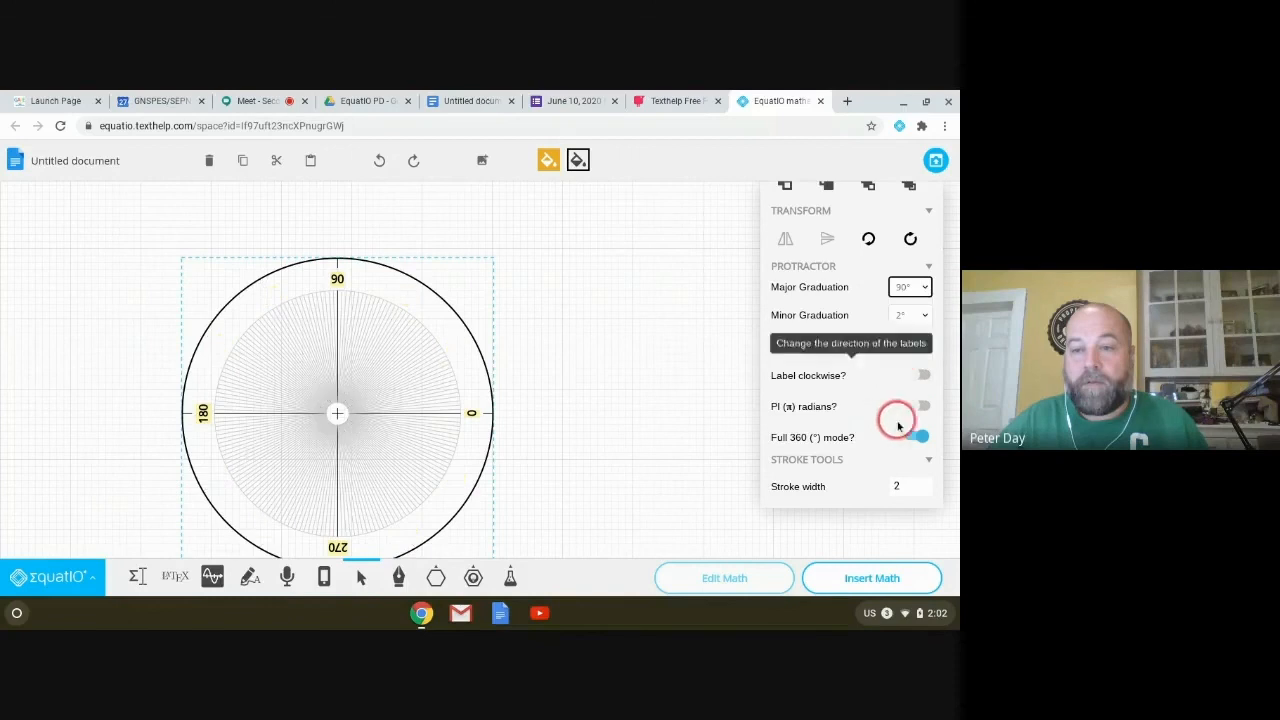
pyautogui.click(919, 408)
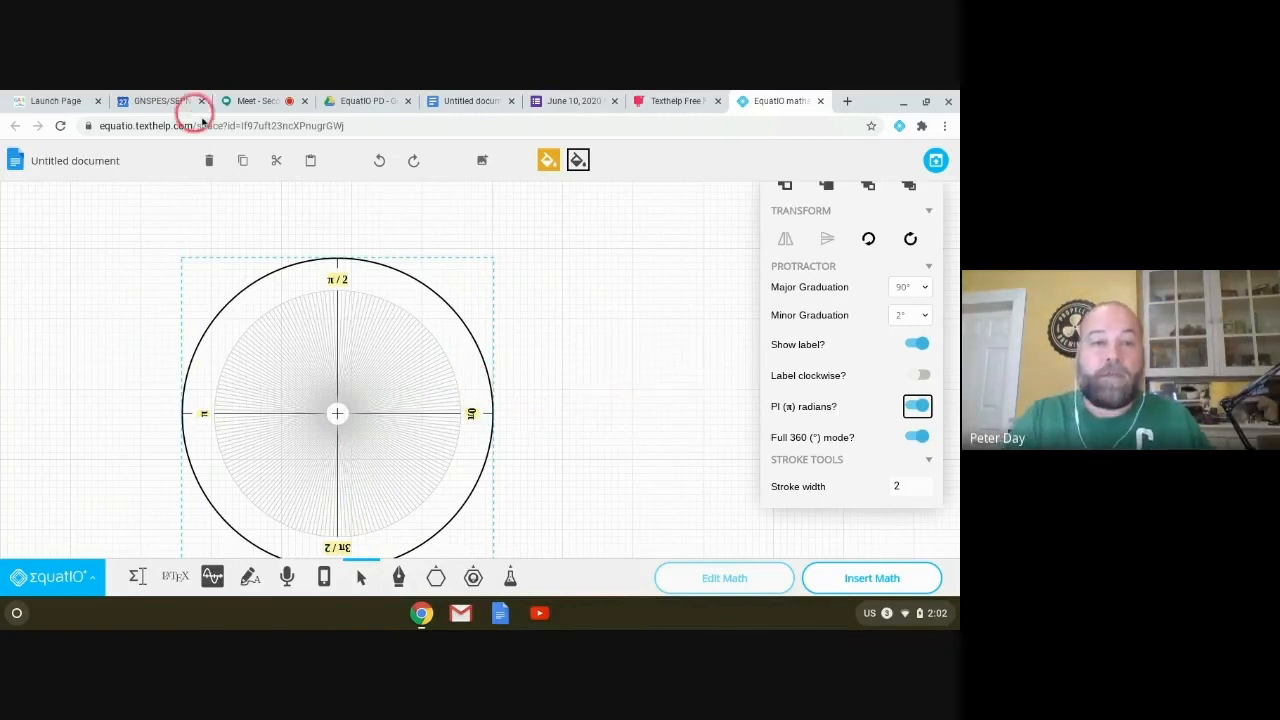
# Step: Delete the protractor and draw a coordinate plane on the canvas
pyautogui.click(207, 160)
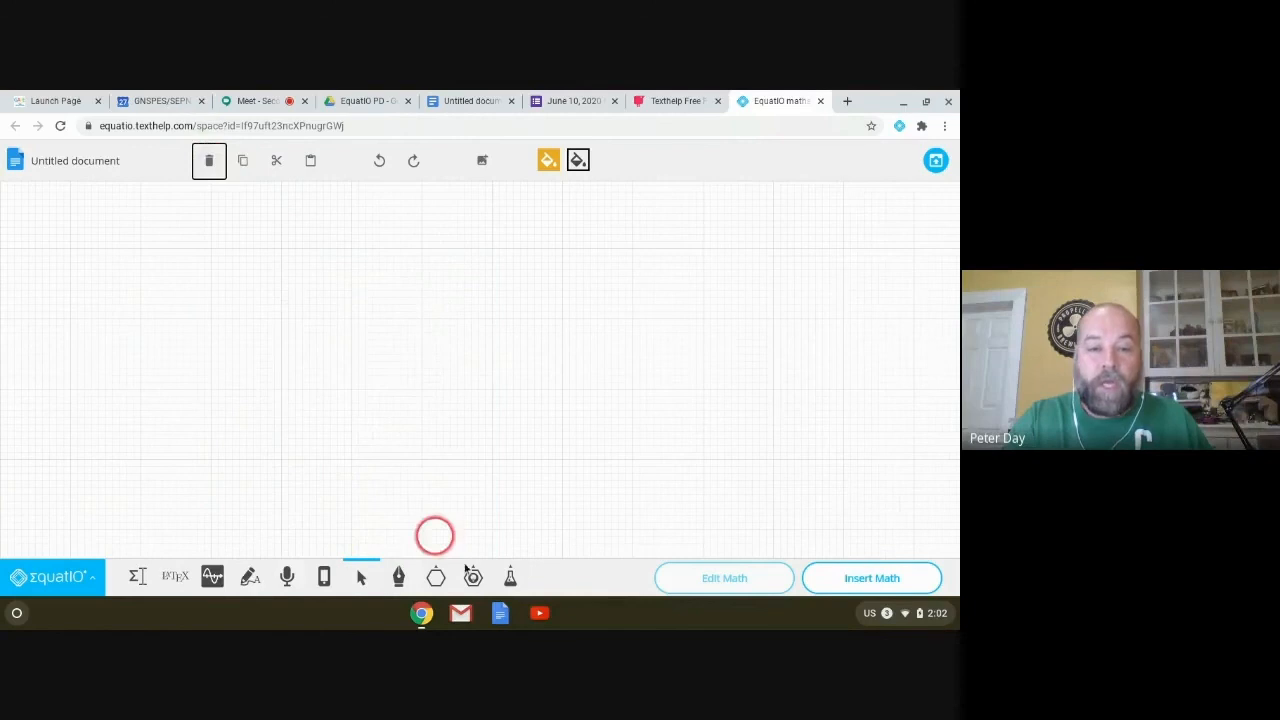
pyautogui.click(474, 578)
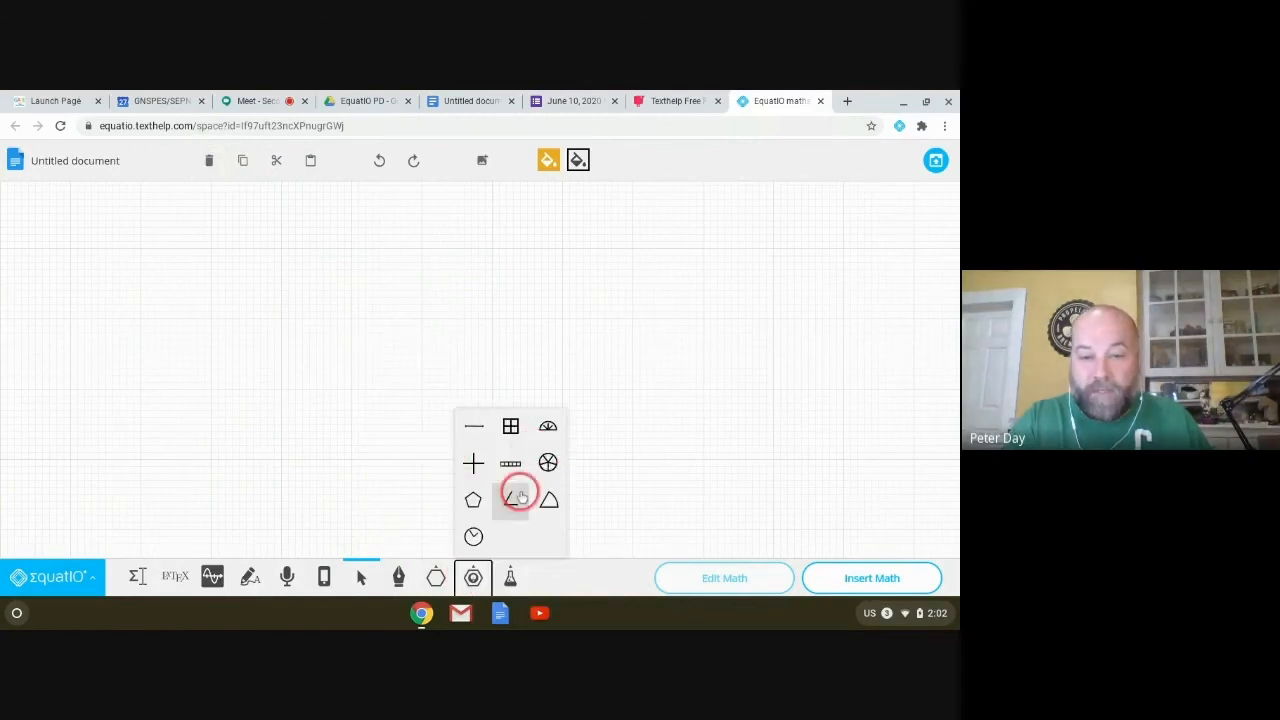
pyautogui.click(474, 462)
pyautogui.moveTo(157, 237); pyautogui.dragTo(420, 477)
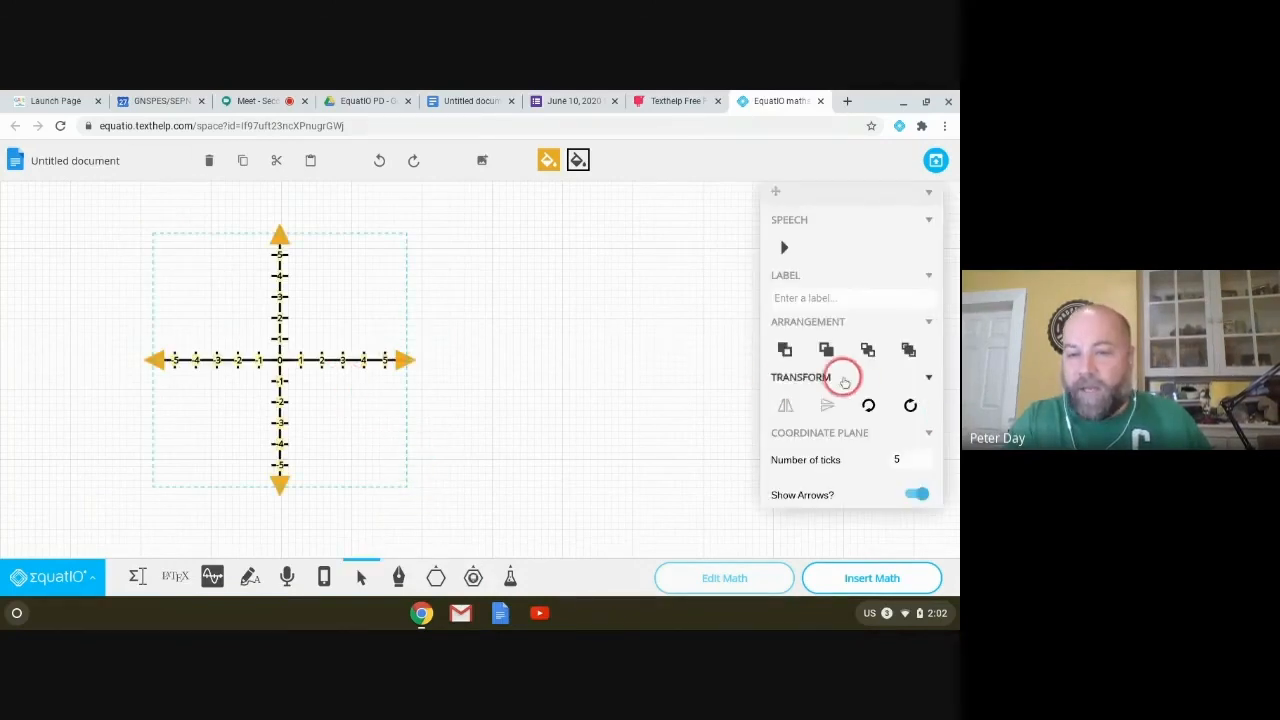
pyautogui.scroll(-3, 848, 378)
pyautogui.scroll(-1, 870, 430)
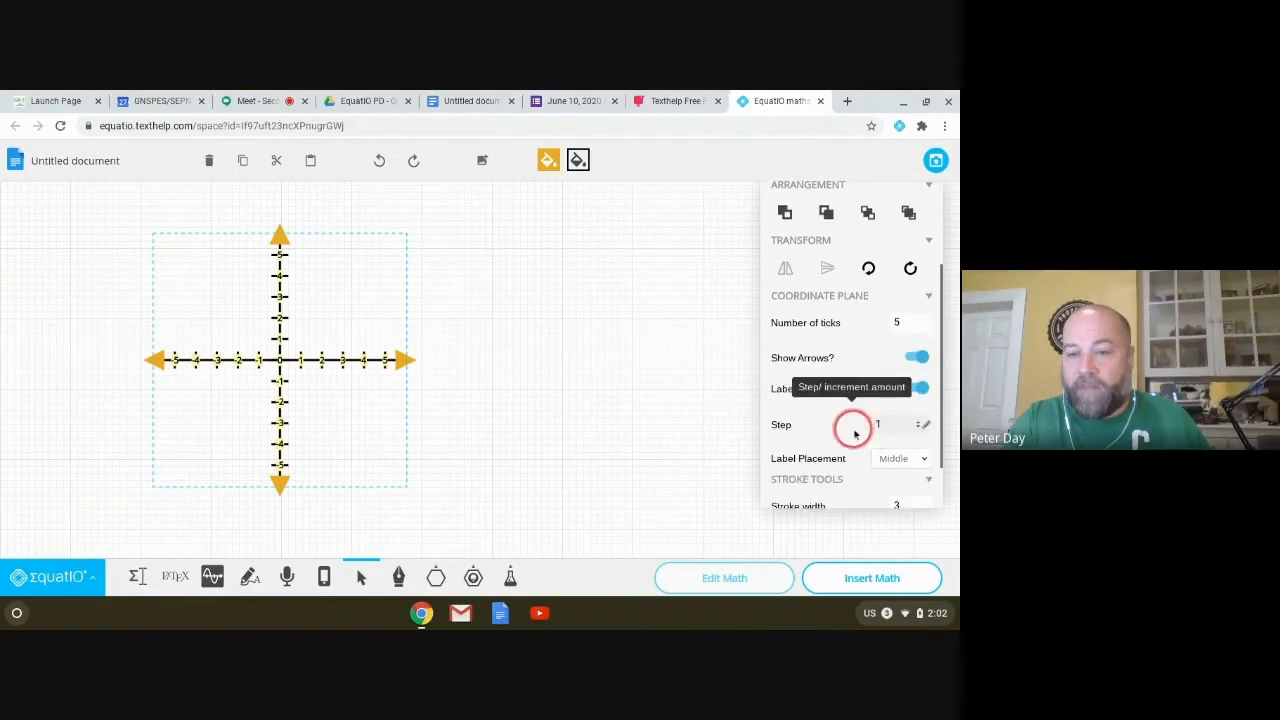
# Step: Set bottom label placement, thinner axes, 4 ticks, and hide arrows and labels
pyautogui.click(924, 458)
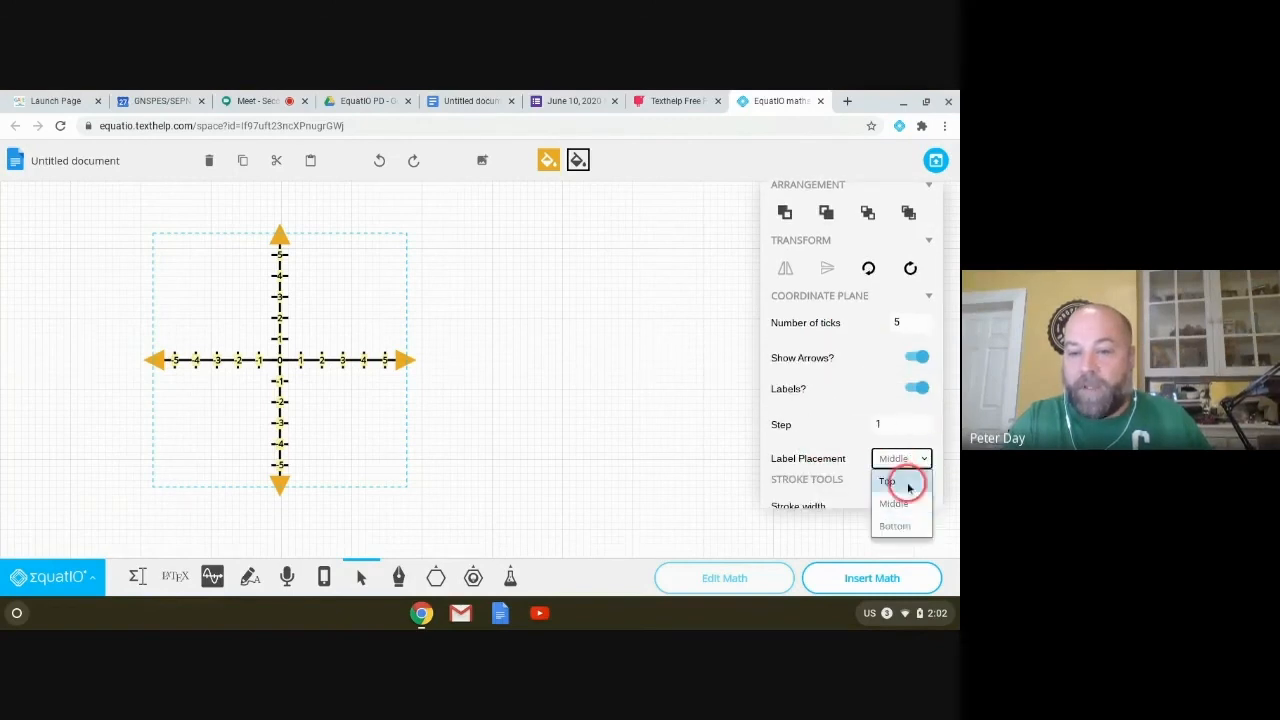
pyautogui.click(895, 526)
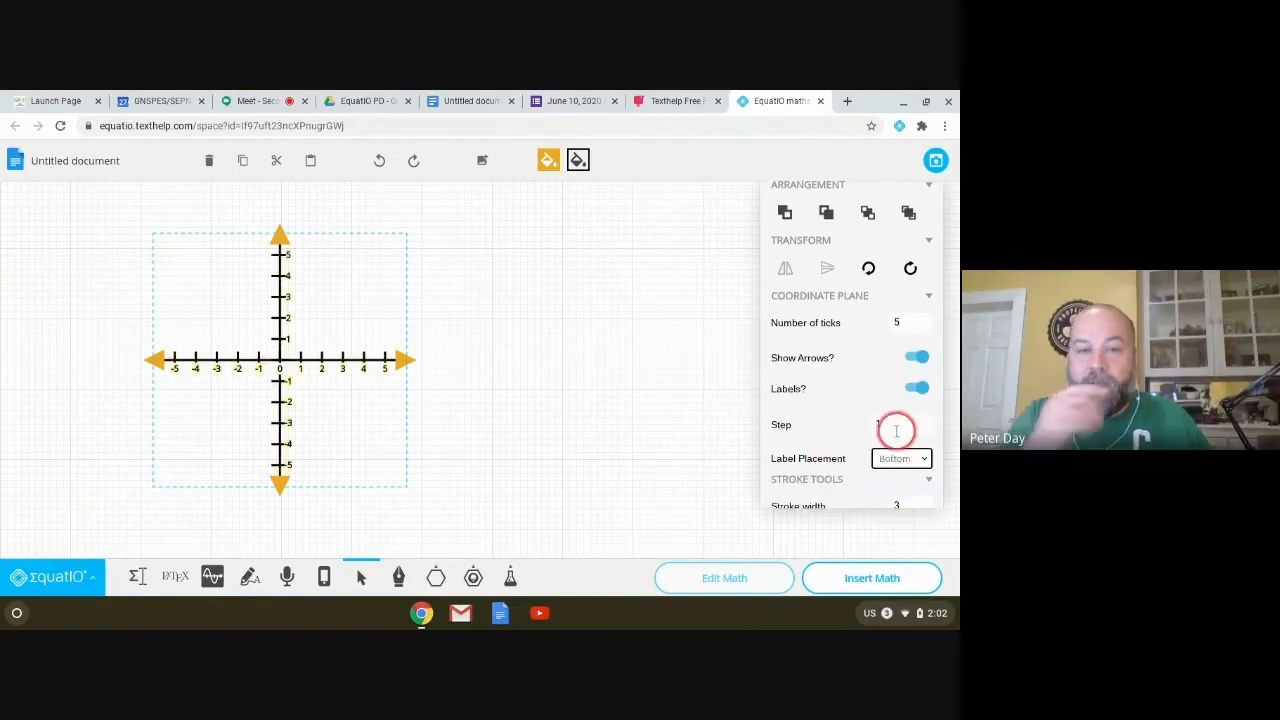
pyautogui.scroll(-1, 860, 415)
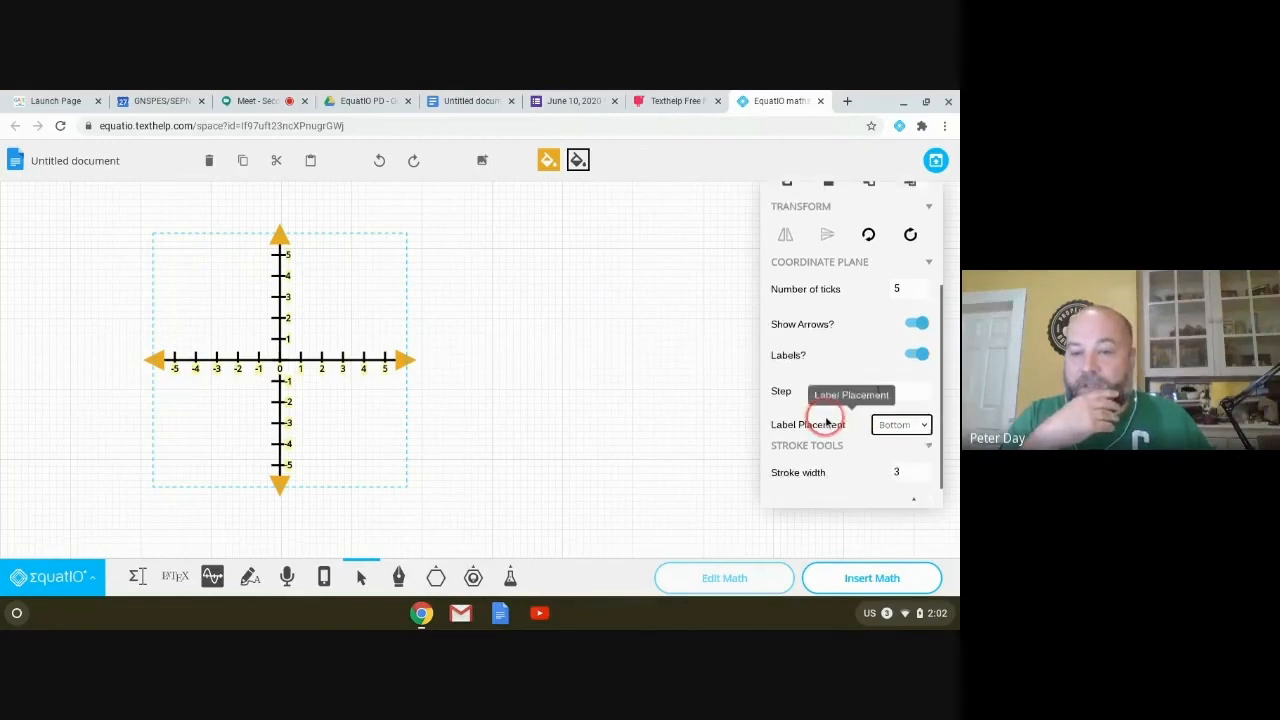
pyautogui.scroll(-1, 827, 421)
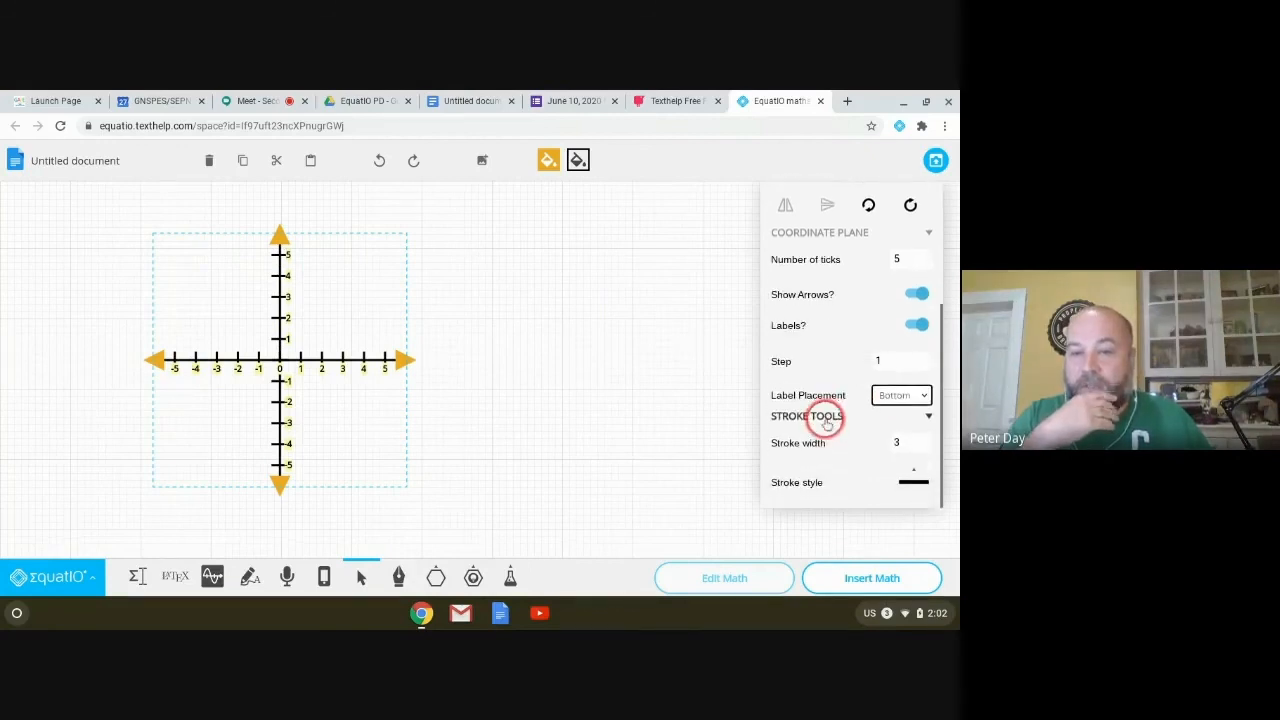
pyautogui.click(920, 447)
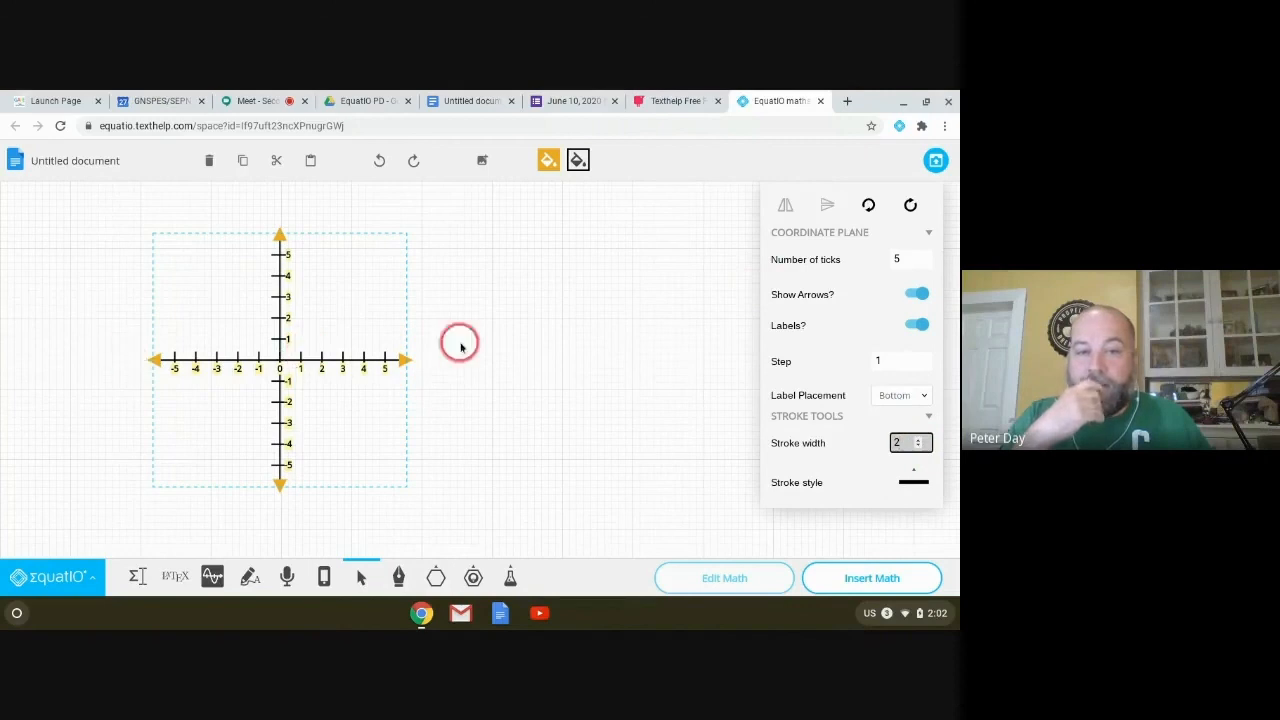
pyautogui.scroll(1, 812, 355)
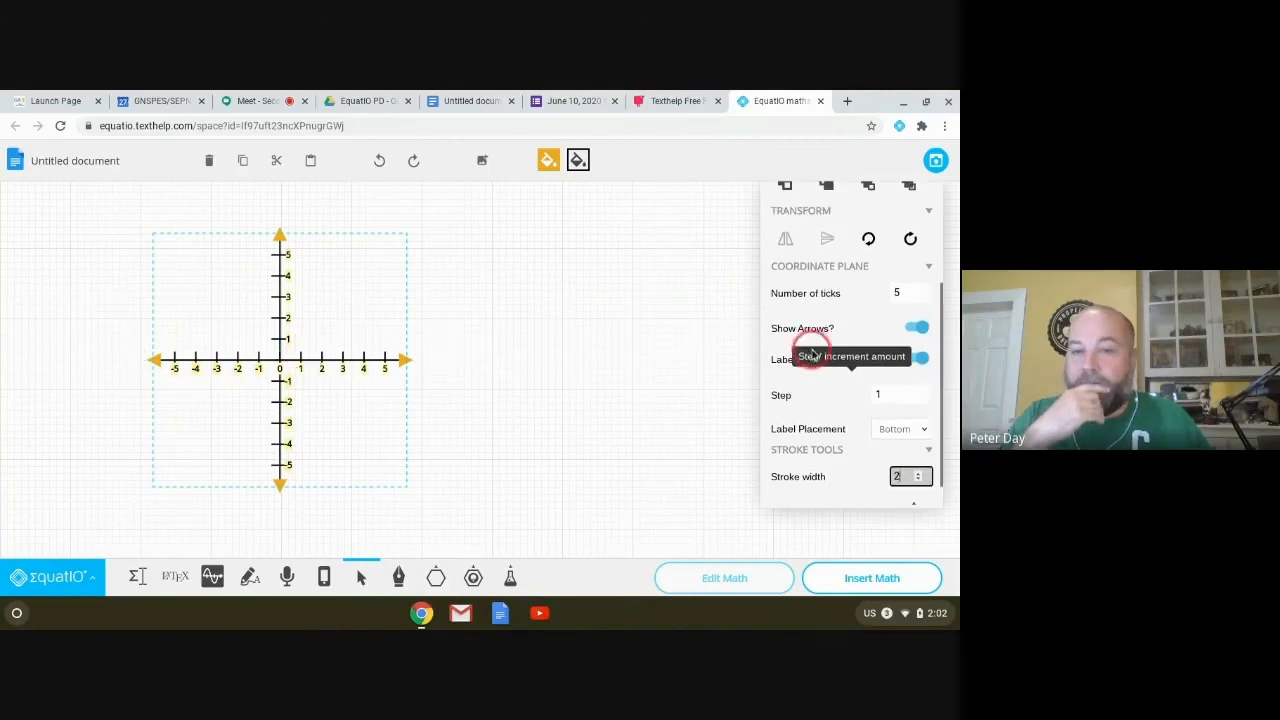
pyautogui.click(919, 297)
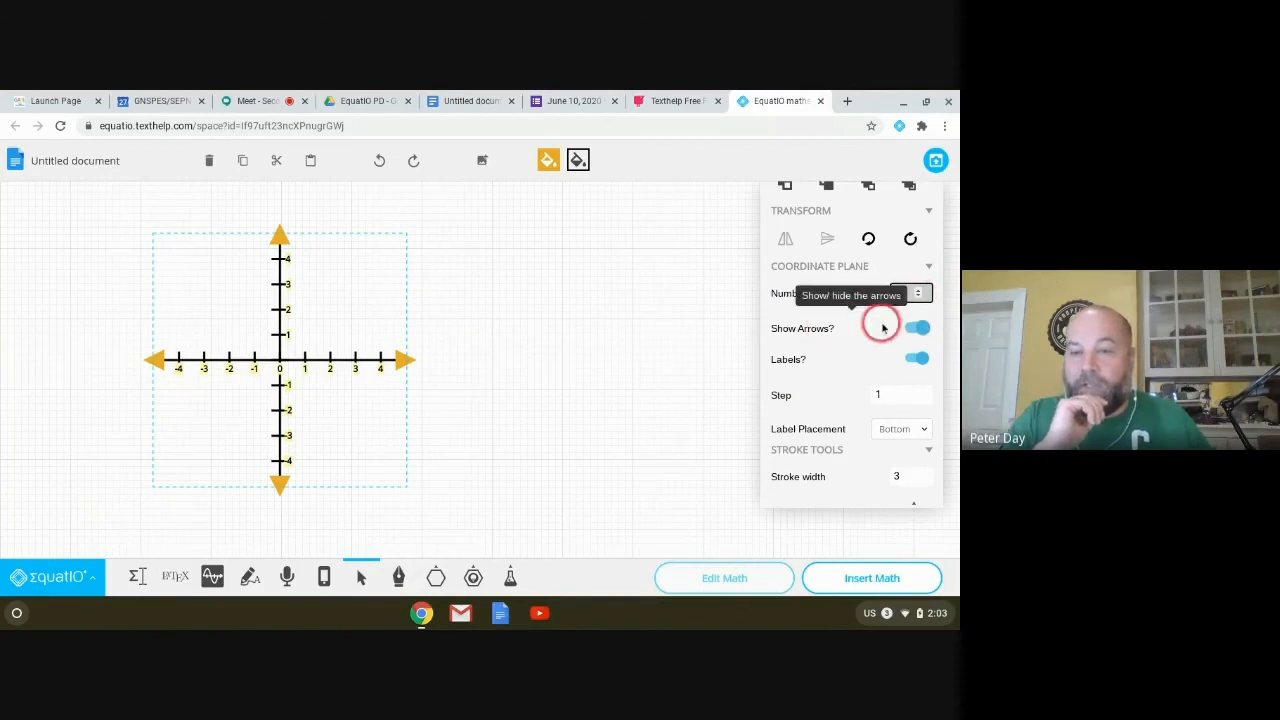
pyautogui.click(917, 330)
pyautogui.click(924, 362)
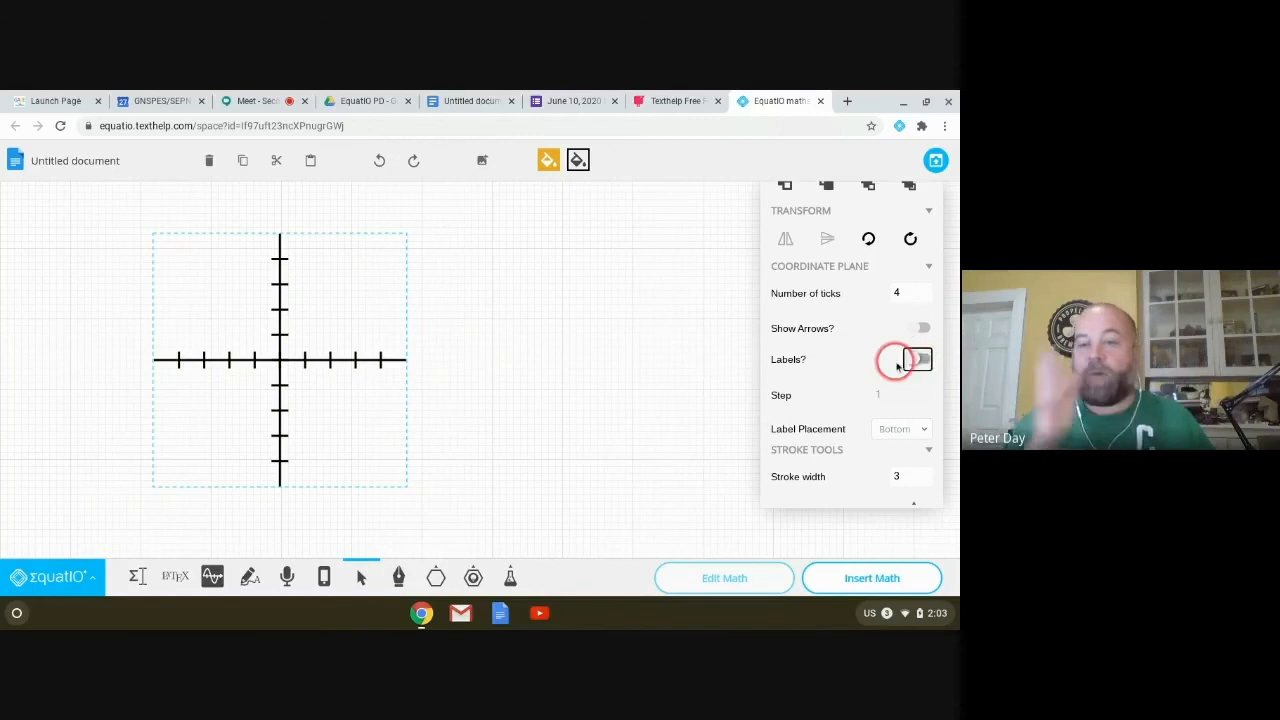
# Step: Remove the coordinate plane, leaving the canvas empty
pyautogui.scroll(-1, 834, 342)
pyautogui.scroll(3, 834, 342)
pyautogui.scroll(-3, 834, 342)
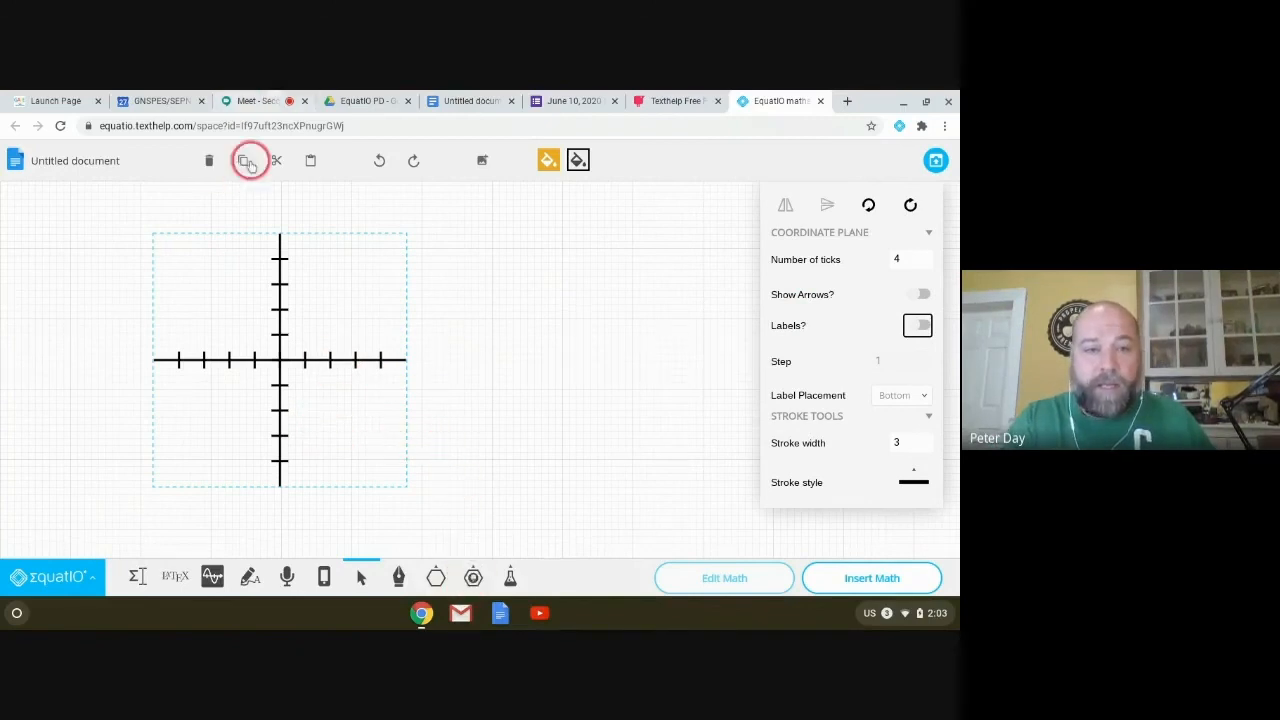
pyautogui.click(209, 161)
# Step: Draw a fraction bar across the upper part of the canvas
pyautogui.click(473, 577)
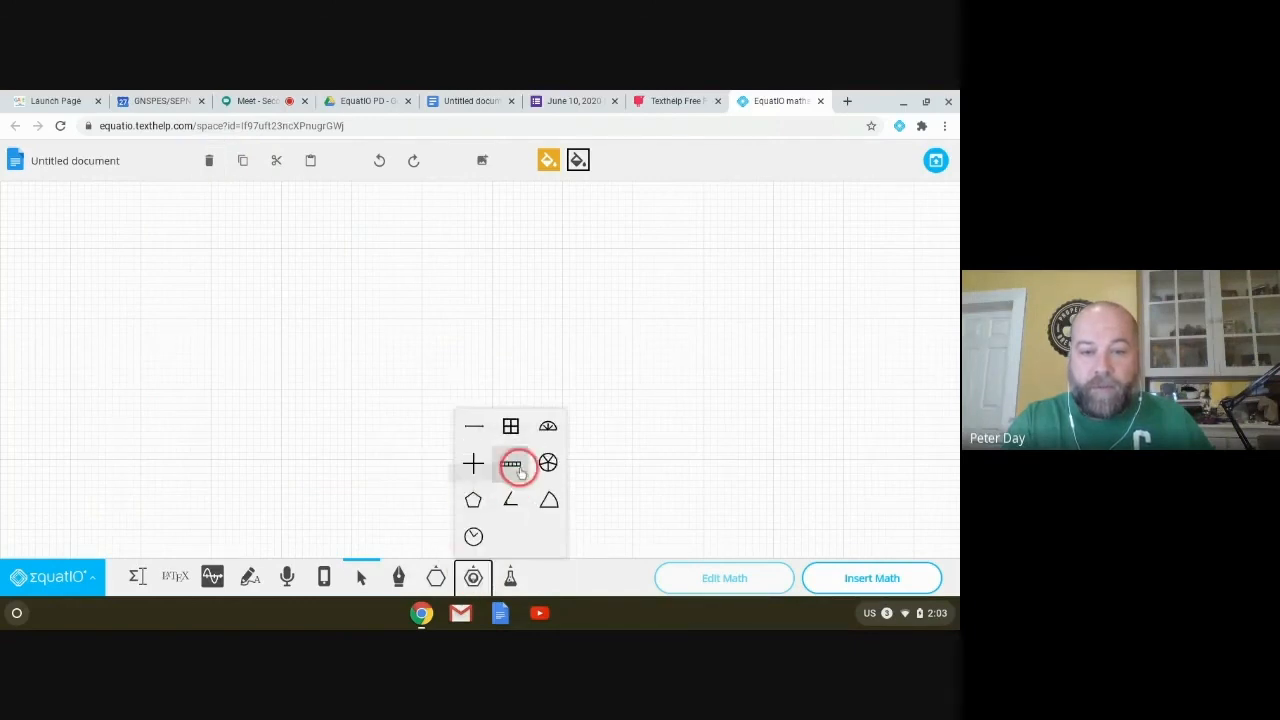
pyautogui.click(512, 464)
pyautogui.moveTo(194, 219); pyautogui.dragTo(577, 323)
pyautogui.moveTo(418, 300); pyautogui.dragTo(420, 301)
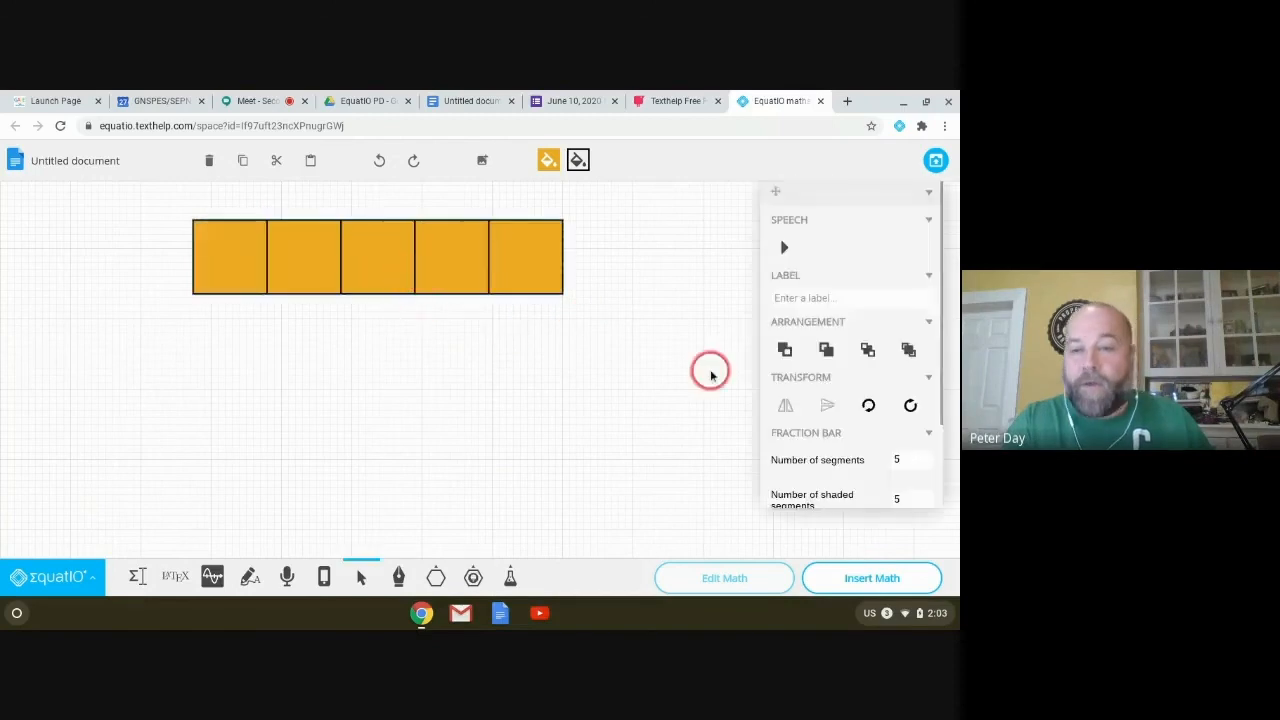
# Step: Set the fraction bar to 8 segments with 4 of them shaded
pyautogui.scroll(-2, 863, 429)
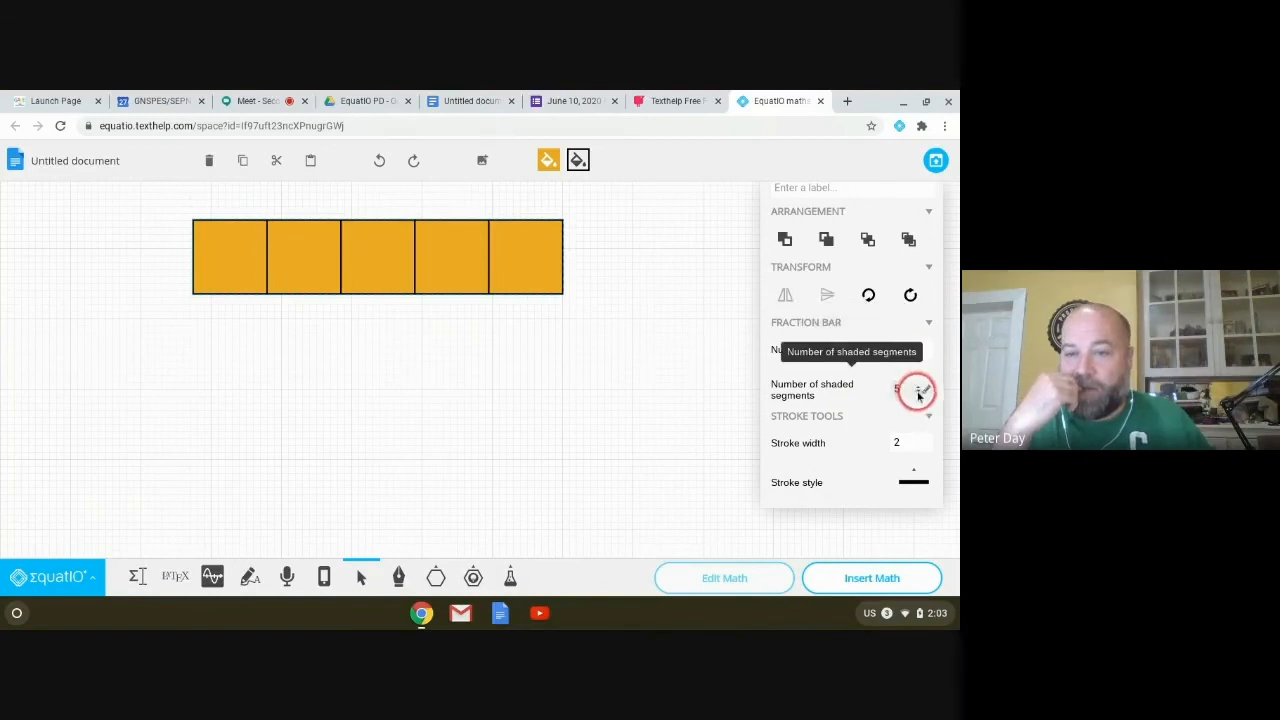
pyautogui.click(918, 393)
pyautogui.click(918, 393)
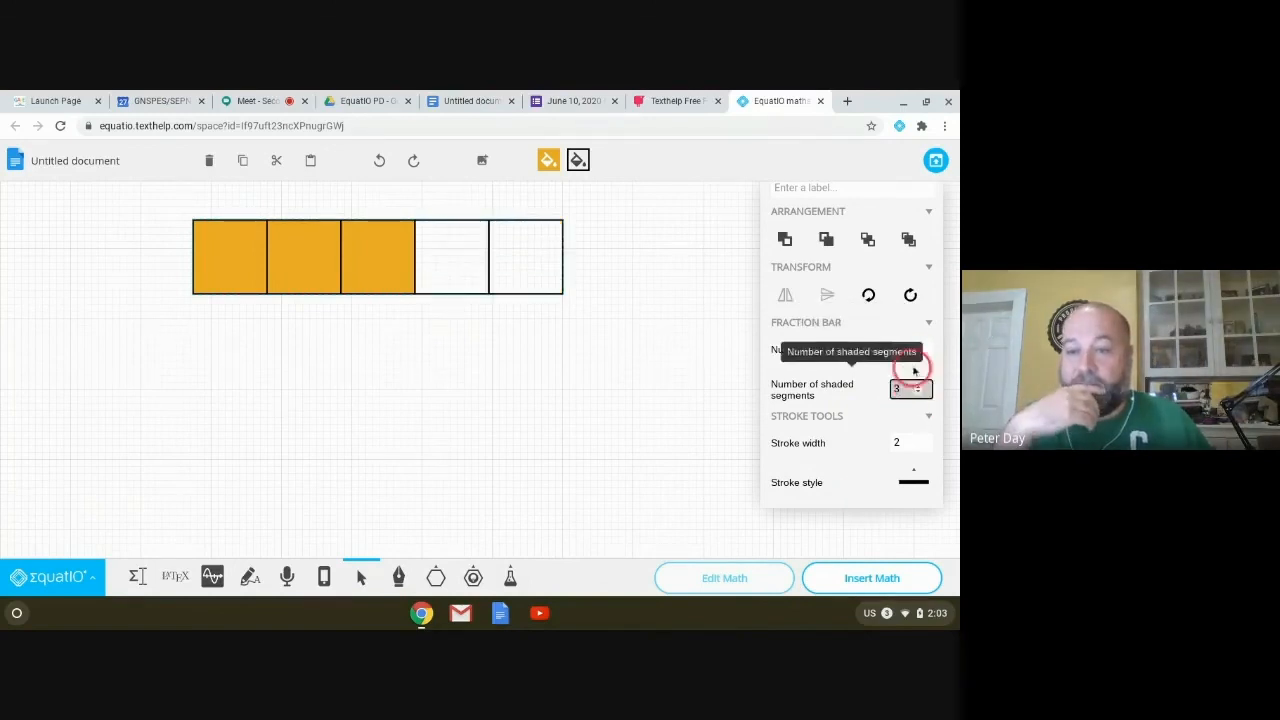
pyautogui.click(920, 346)
pyautogui.click(920, 346)
pyautogui.click(920, 346)
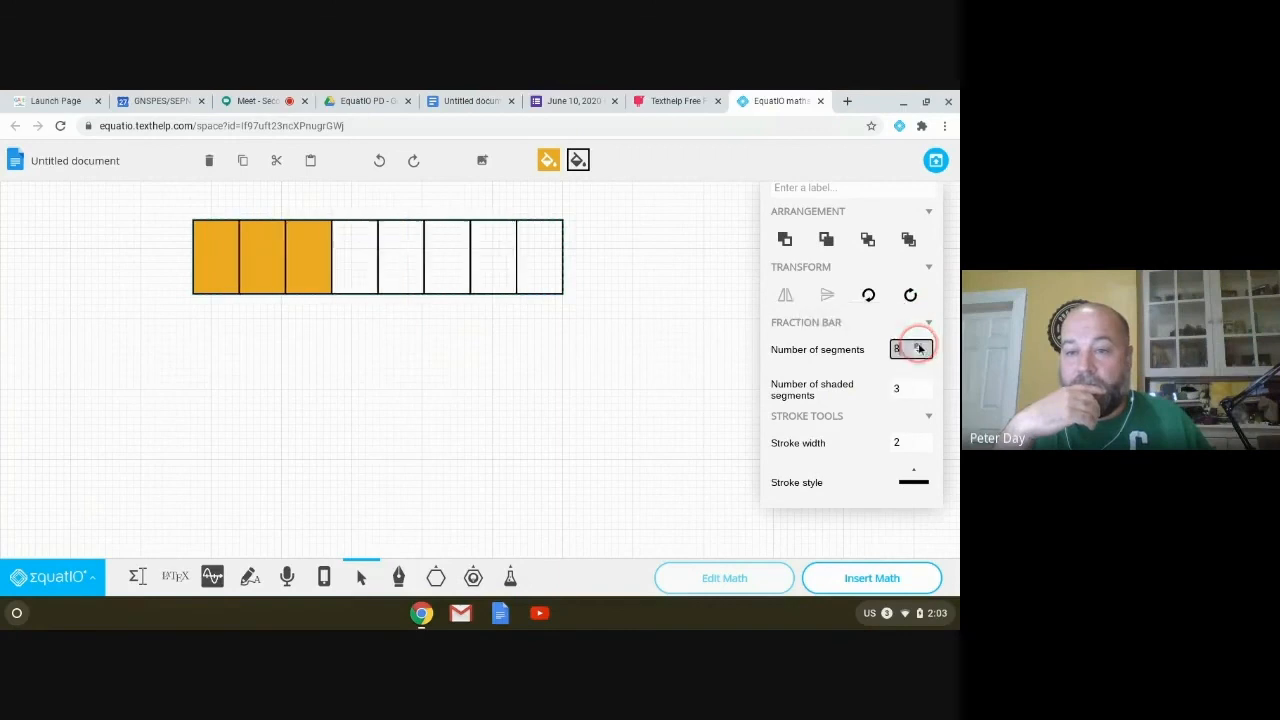
pyautogui.click(819, 480)
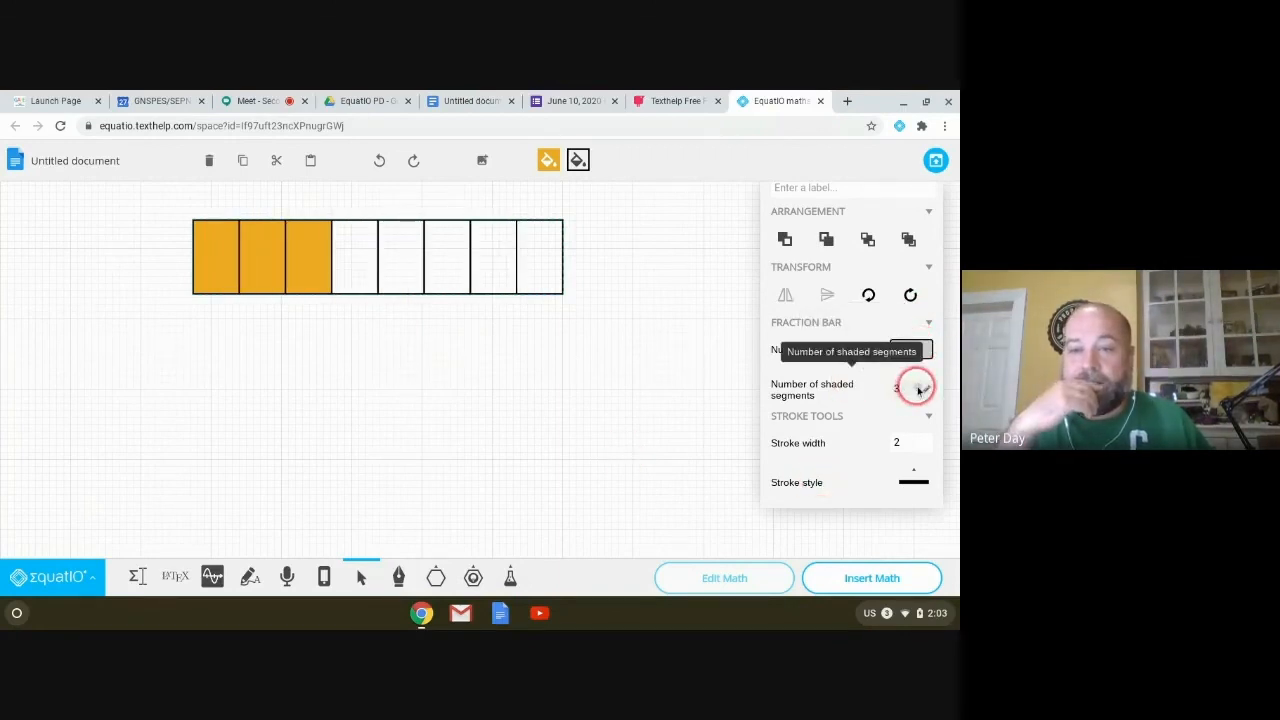
pyautogui.click(919, 388)
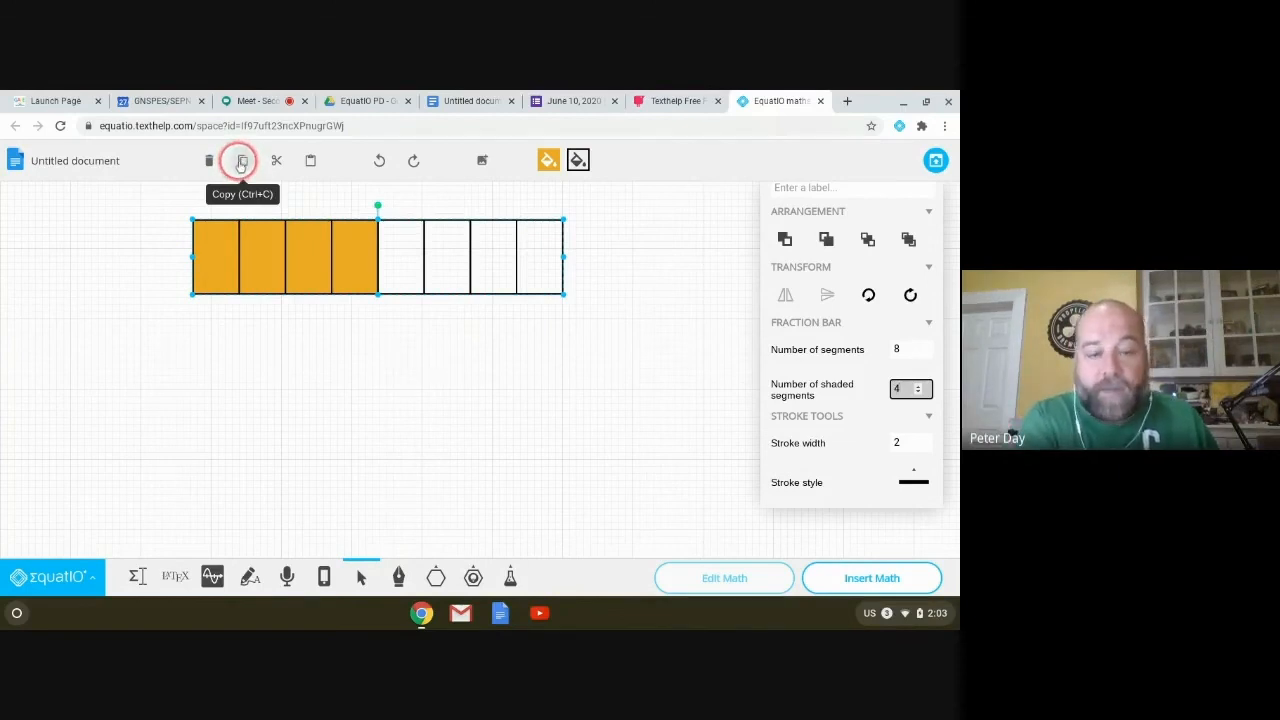
pyautogui.click(241, 401)
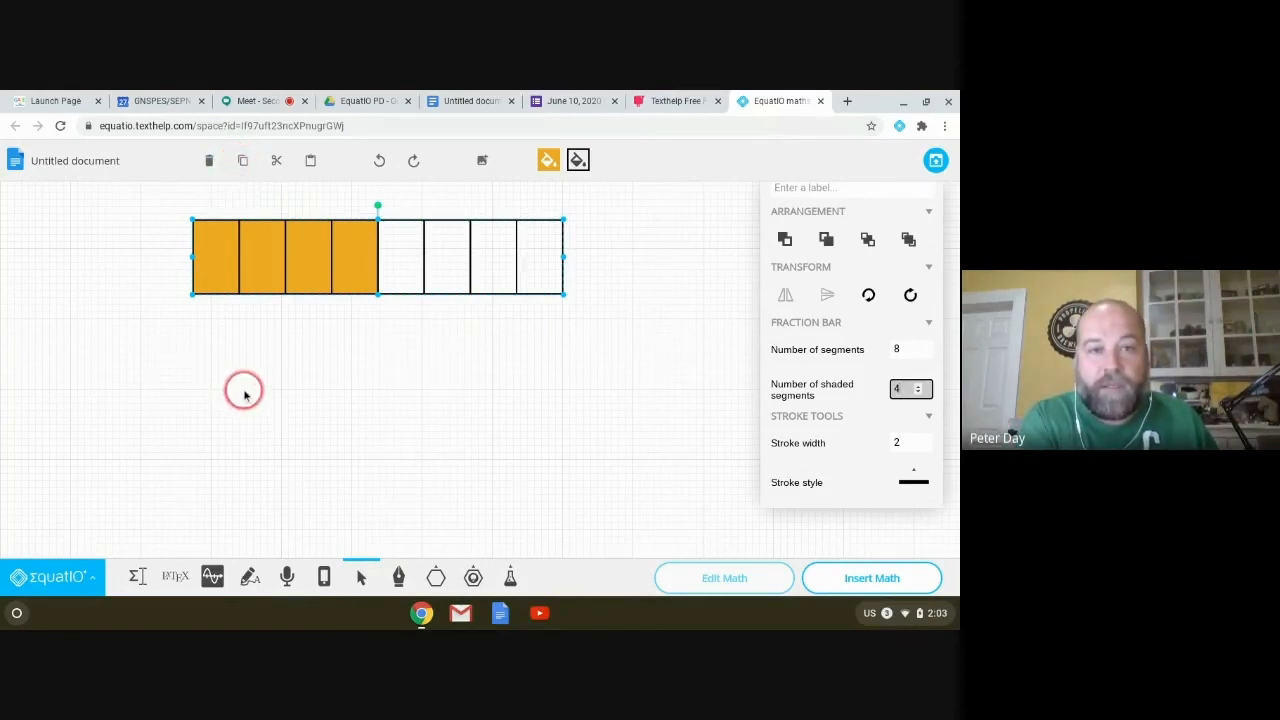
pyautogui.click(244, 395)
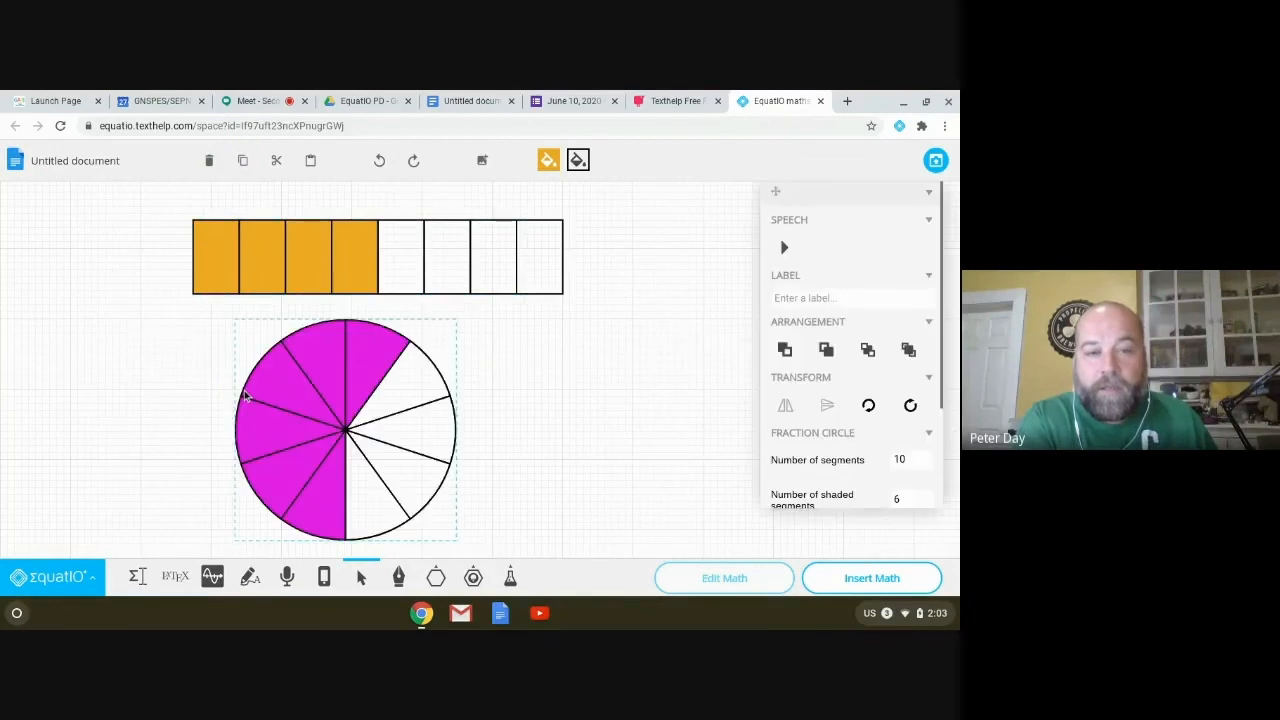
# Step: Delete the stray fraction circle and paste a copy of the bar directly below the original
pyautogui.press('Delete')
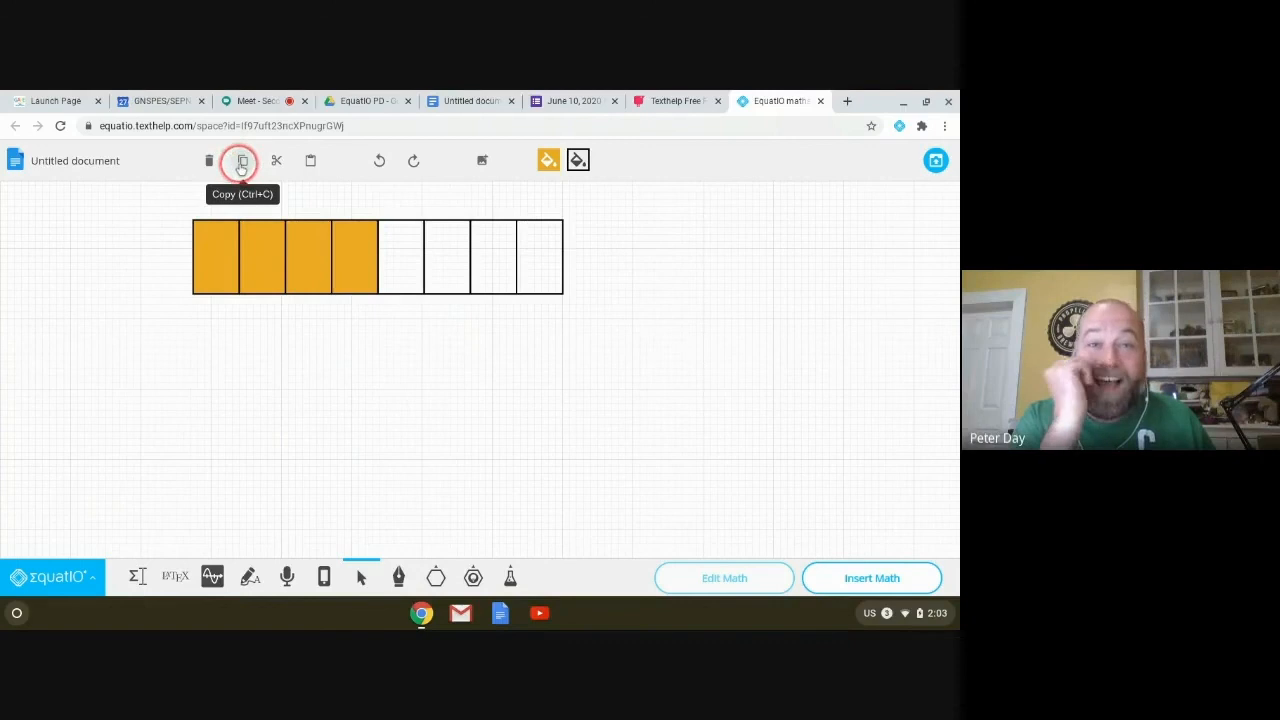
pyautogui.click(246, 251)
pyautogui.click(244, 160)
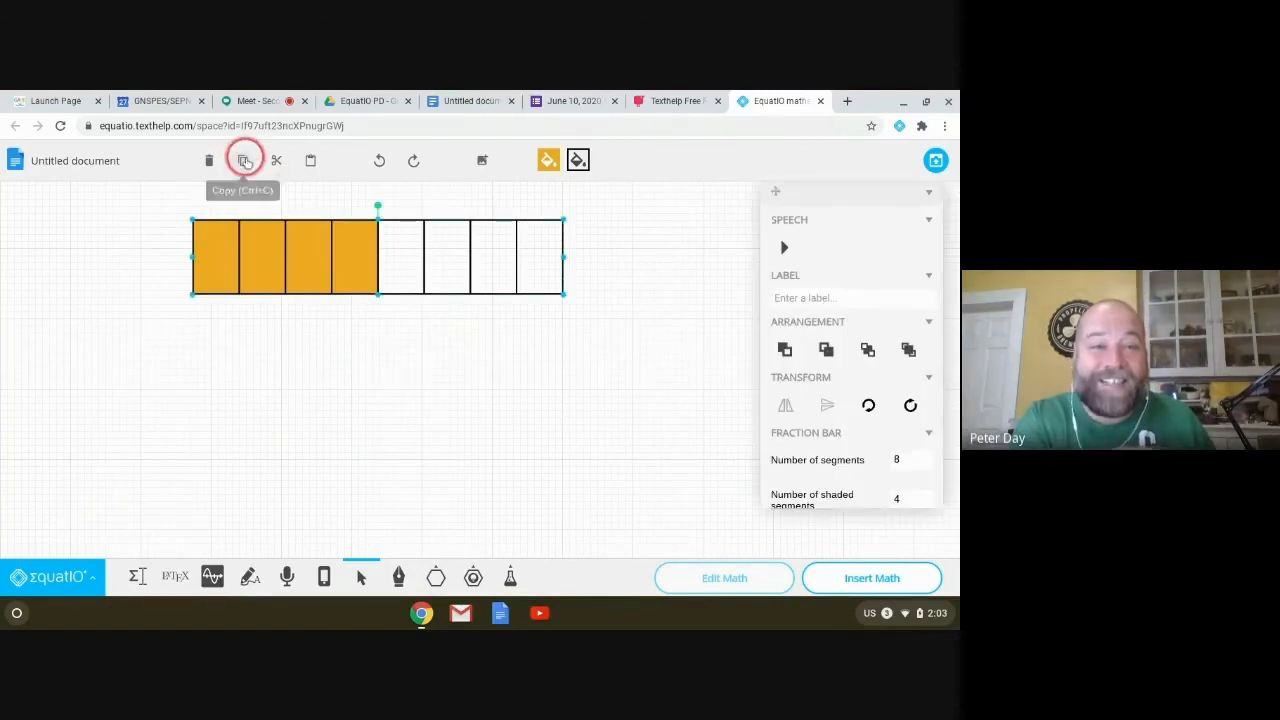
pyautogui.click(240, 308)
pyautogui.hotkey('ctrl', 'v')
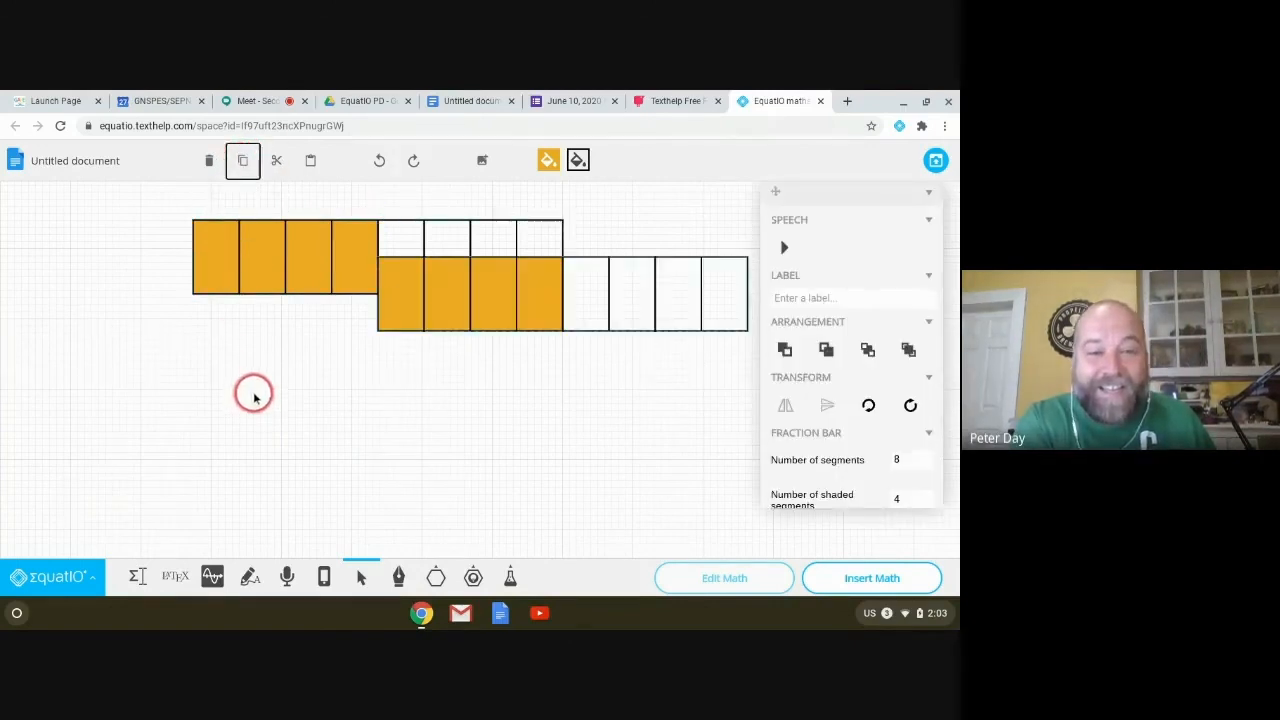
pyautogui.moveTo(587, 290); pyautogui.dragTo(401, 354)
# Step: Change the lower fraction bar to 4 segments with 2 shaded
pyautogui.click(341, 362)
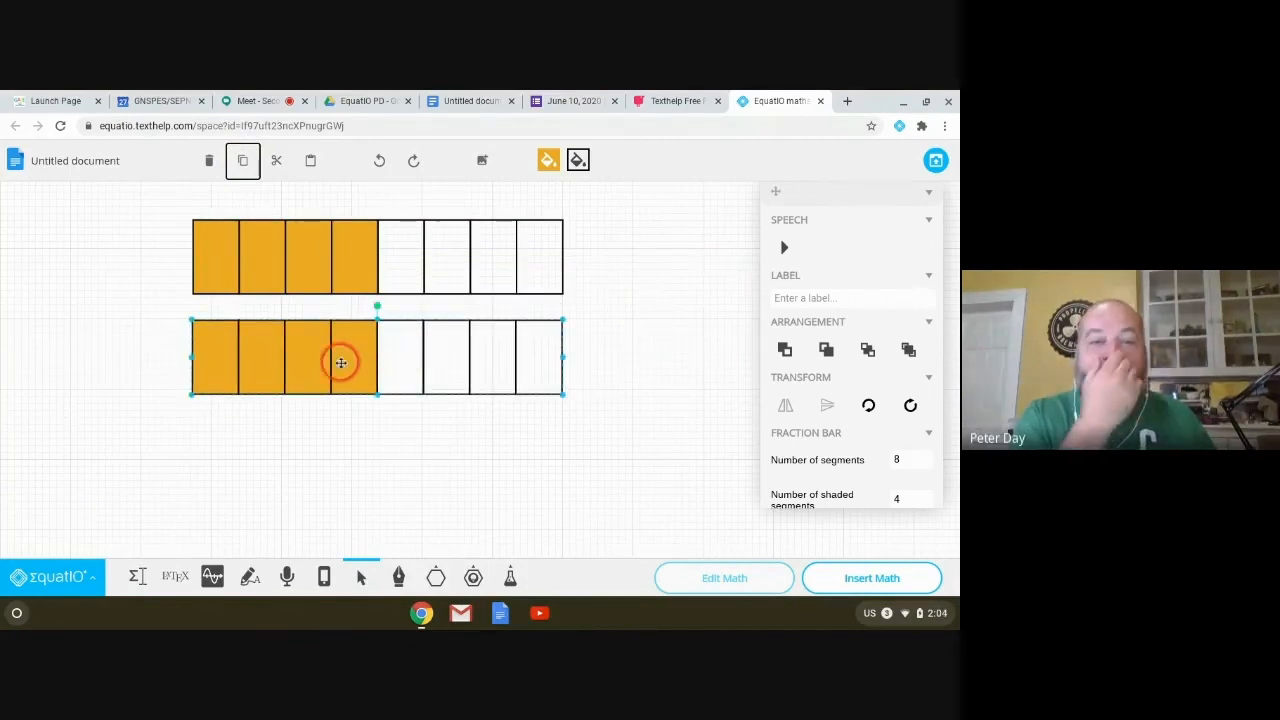
pyautogui.click(912, 460)
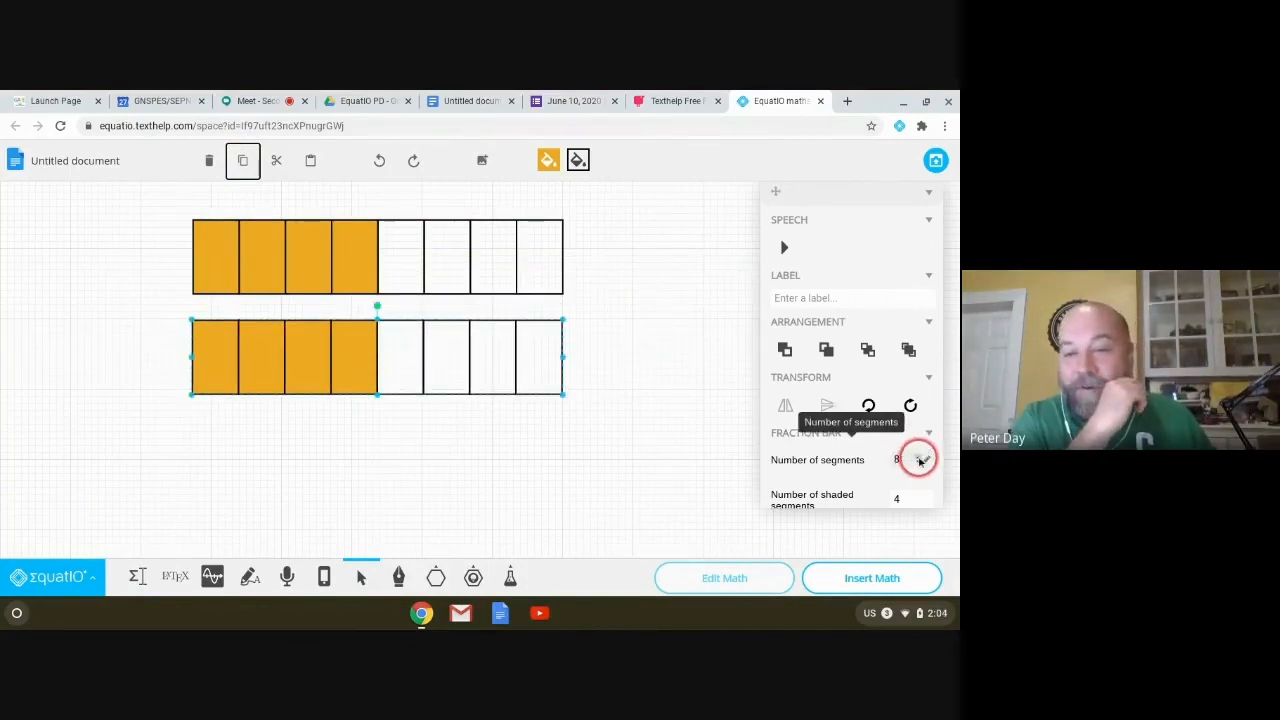
pyautogui.click(918, 464)
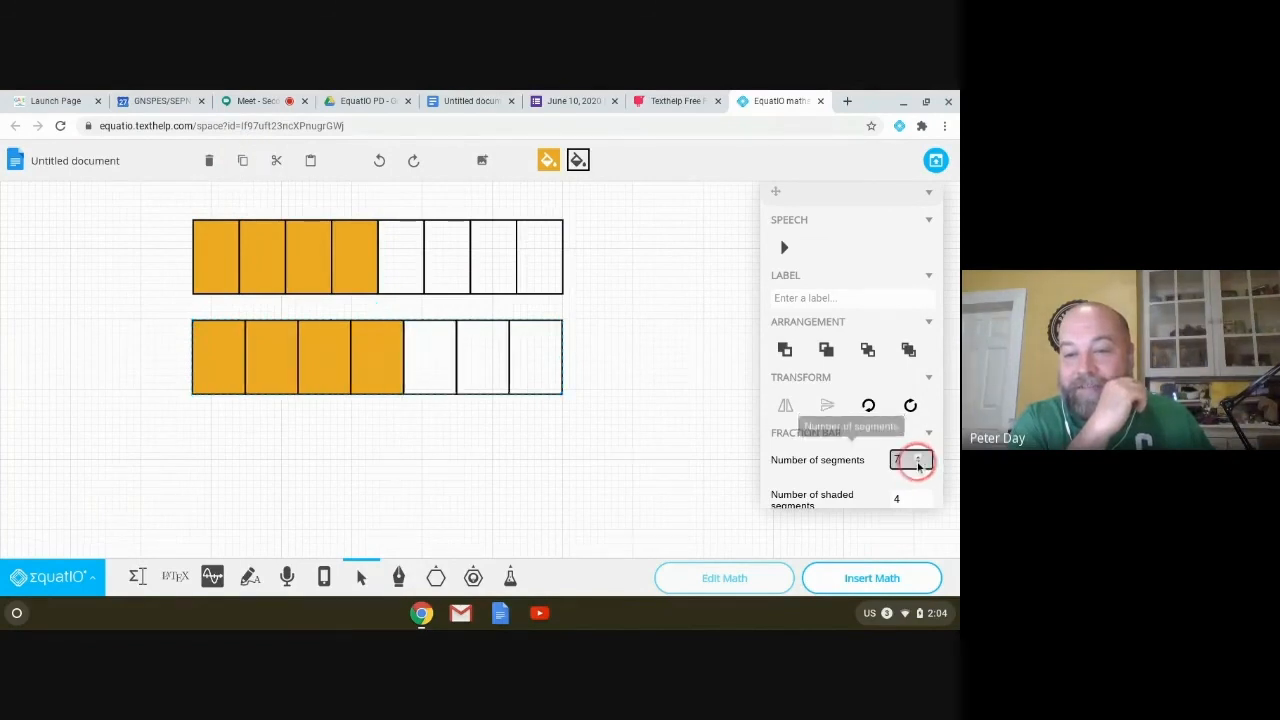
pyautogui.click(918, 464)
pyautogui.click(918, 464)
pyautogui.click(918, 464)
pyautogui.click(926, 503)
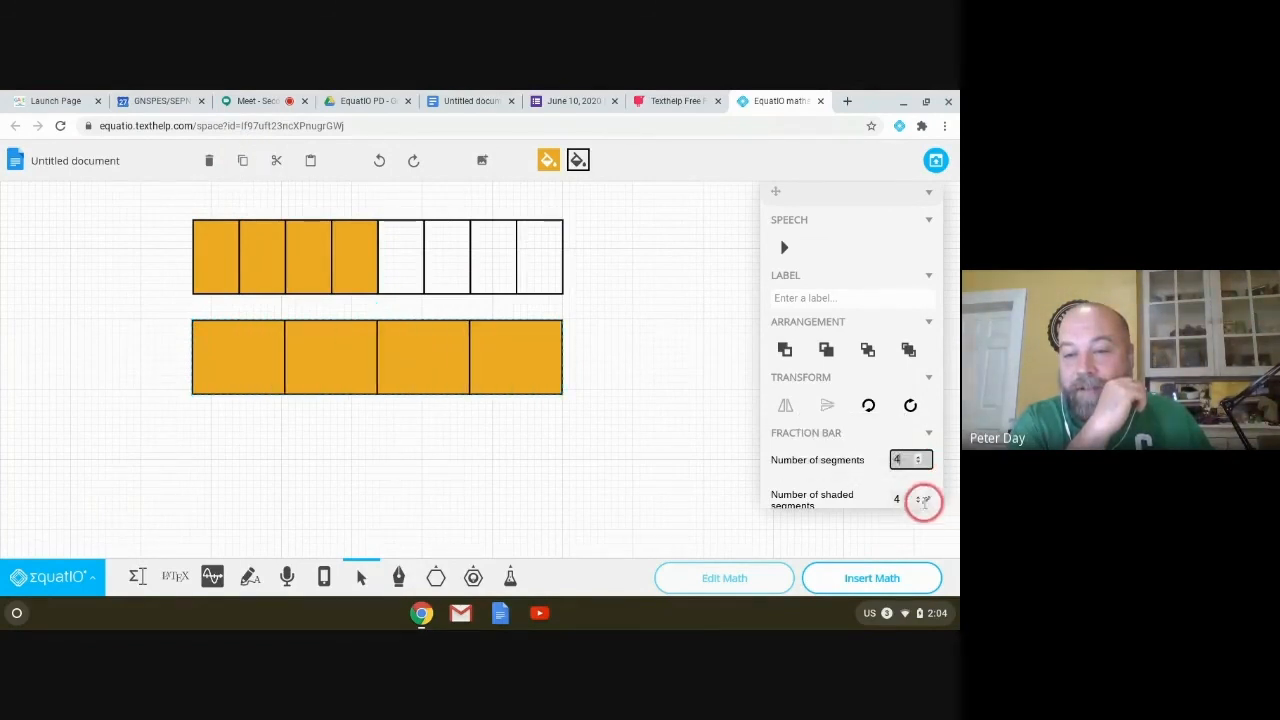
pyautogui.click(920, 503)
pyautogui.click(920, 503)
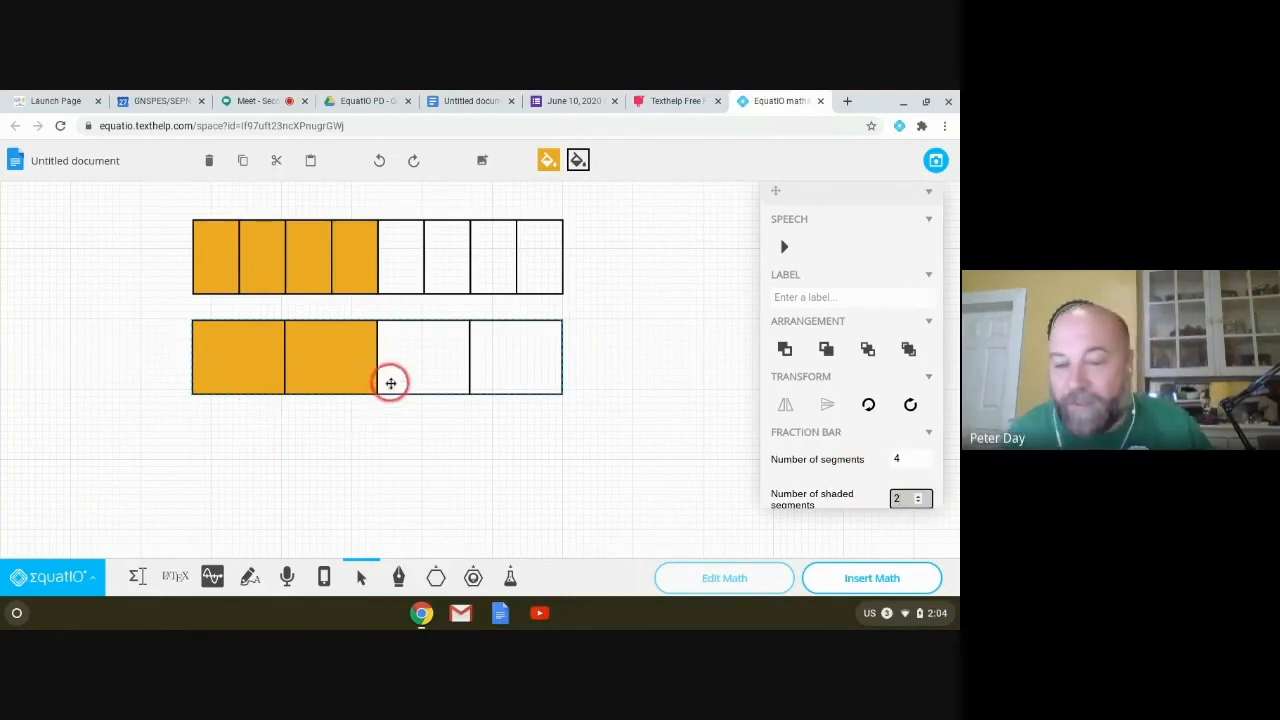
pyautogui.scroll(-3, 850, 330)
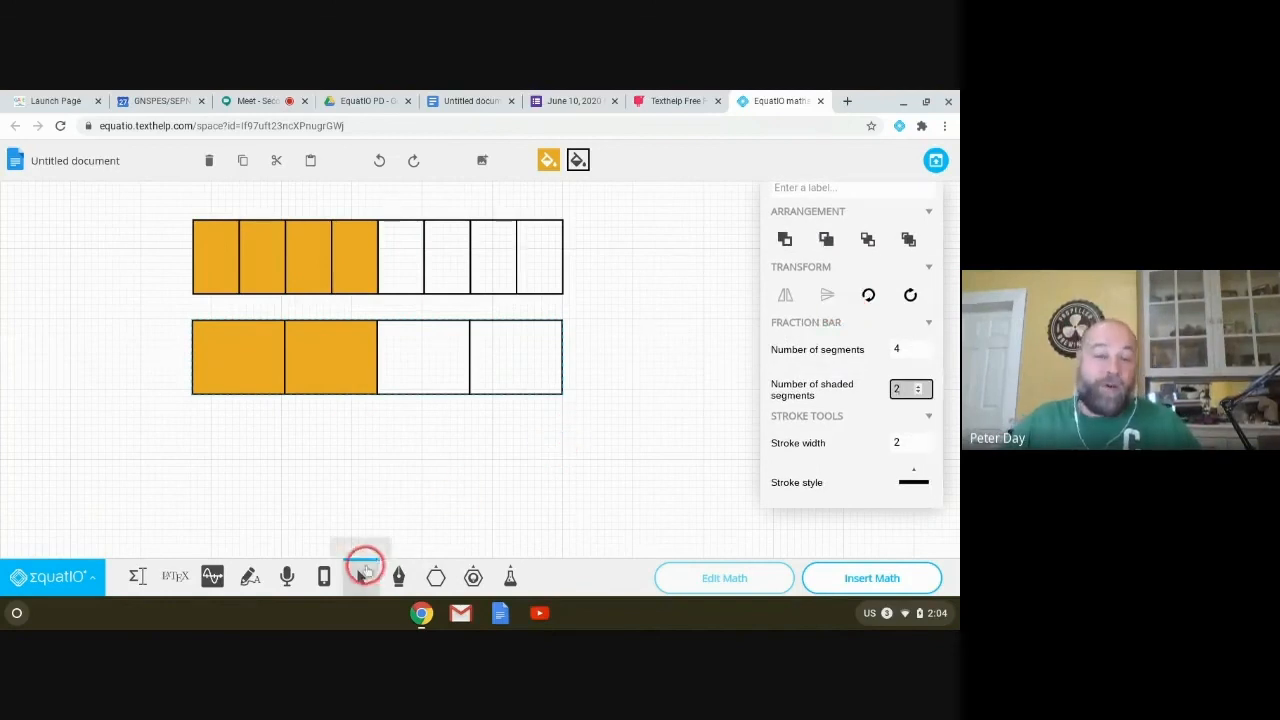
pyautogui.click(473, 577)
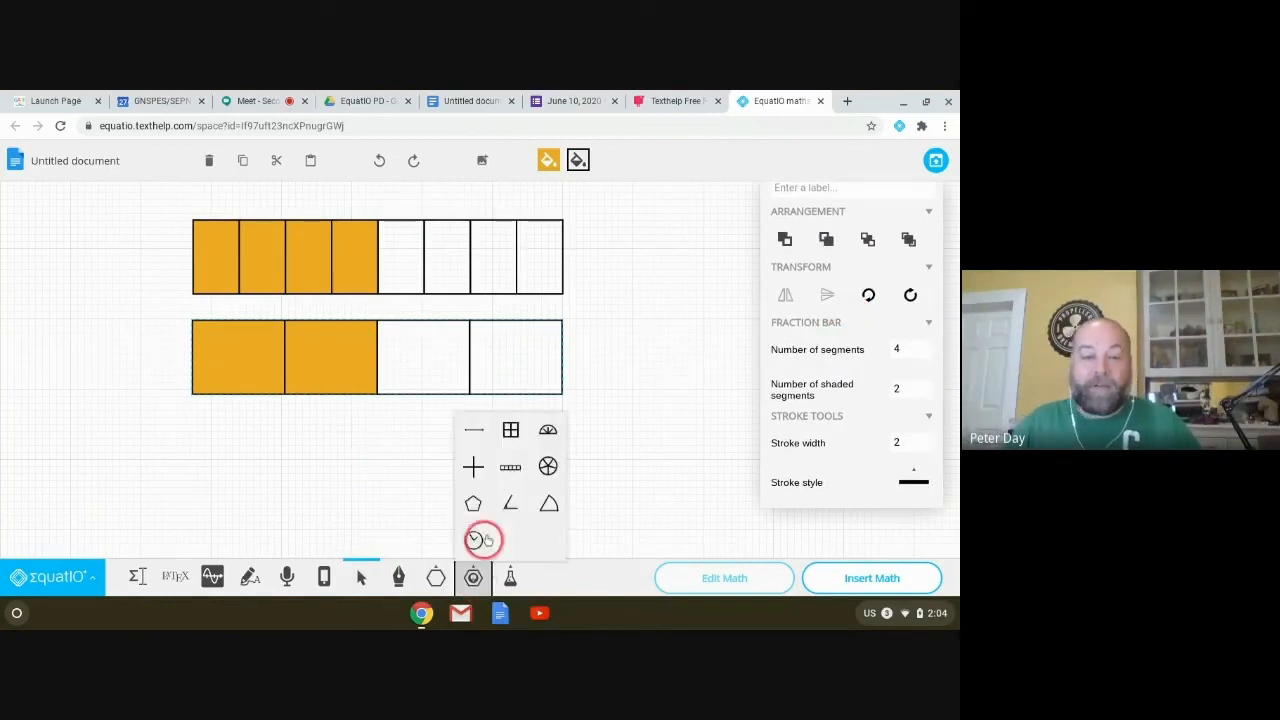
# Step: Draw a fraction circle right of the bars with 8 segments and 4 shaded
pyautogui.click(548, 463)
pyautogui.moveTo(597, 271); pyautogui.dragTo(745, 420)
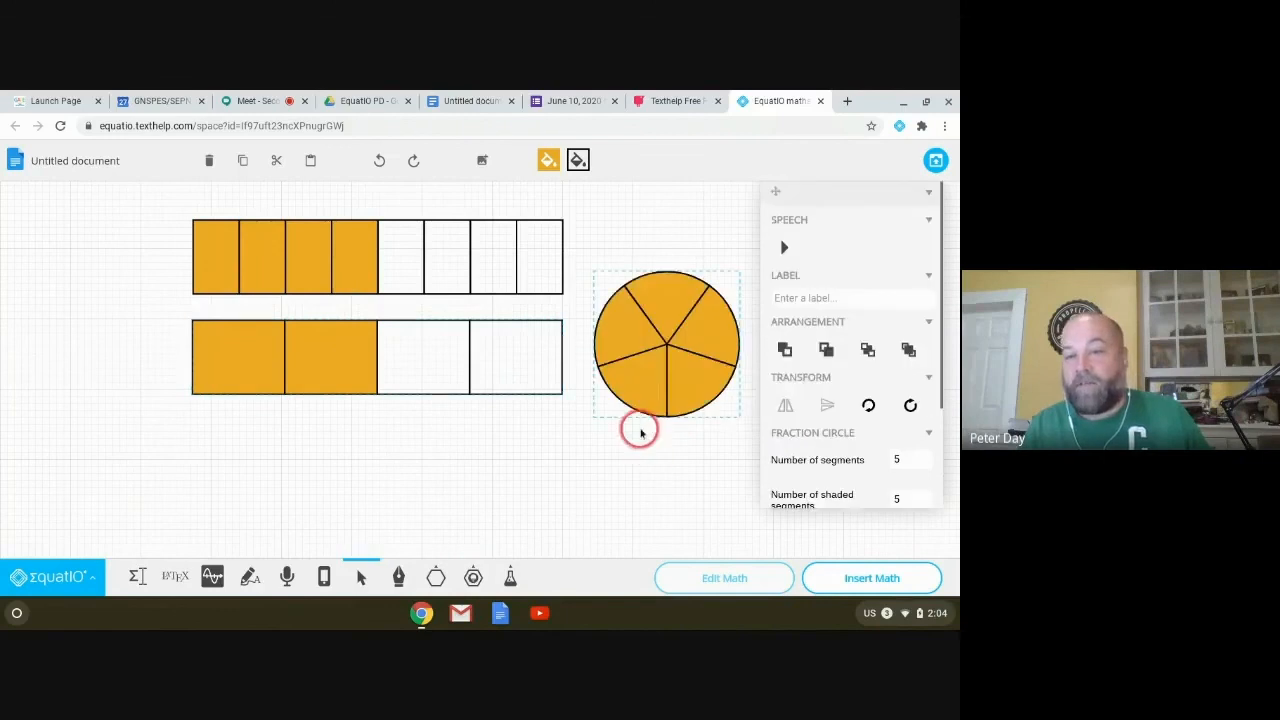
pyautogui.click(918, 457)
pyautogui.click(918, 457)
pyautogui.click(918, 457)
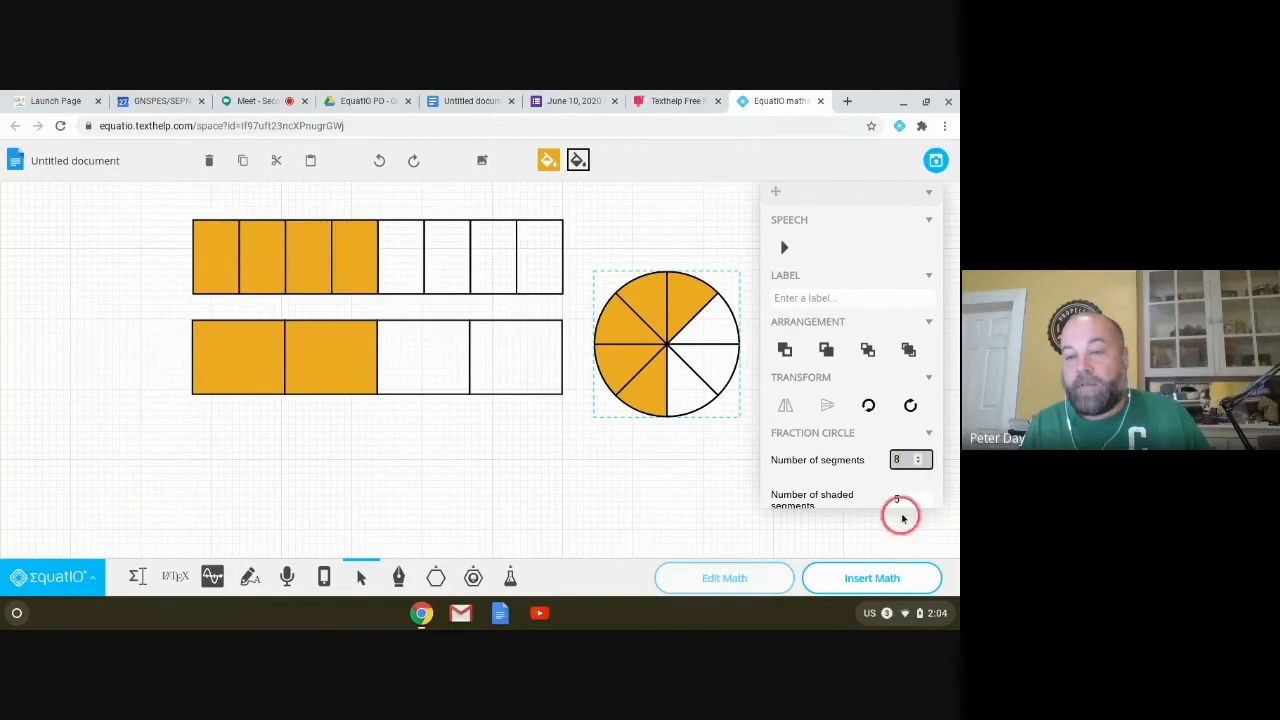
pyautogui.click(918, 502)
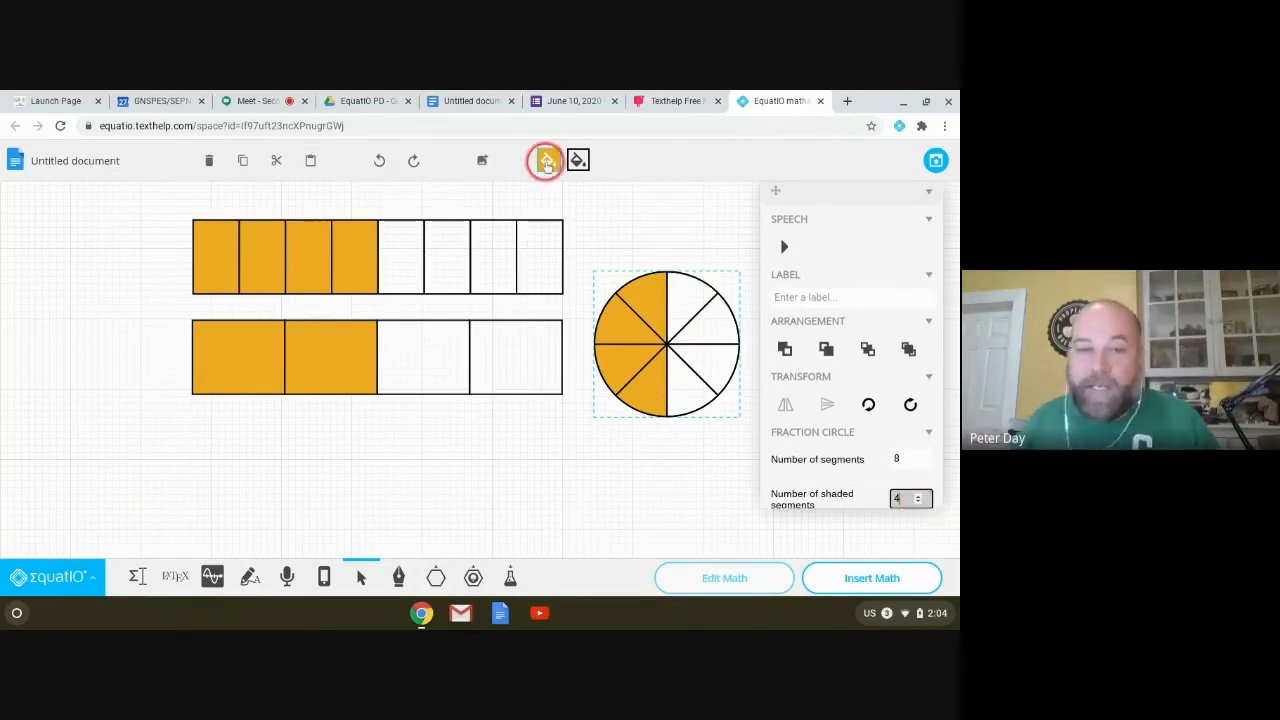
pyautogui.click(473, 577)
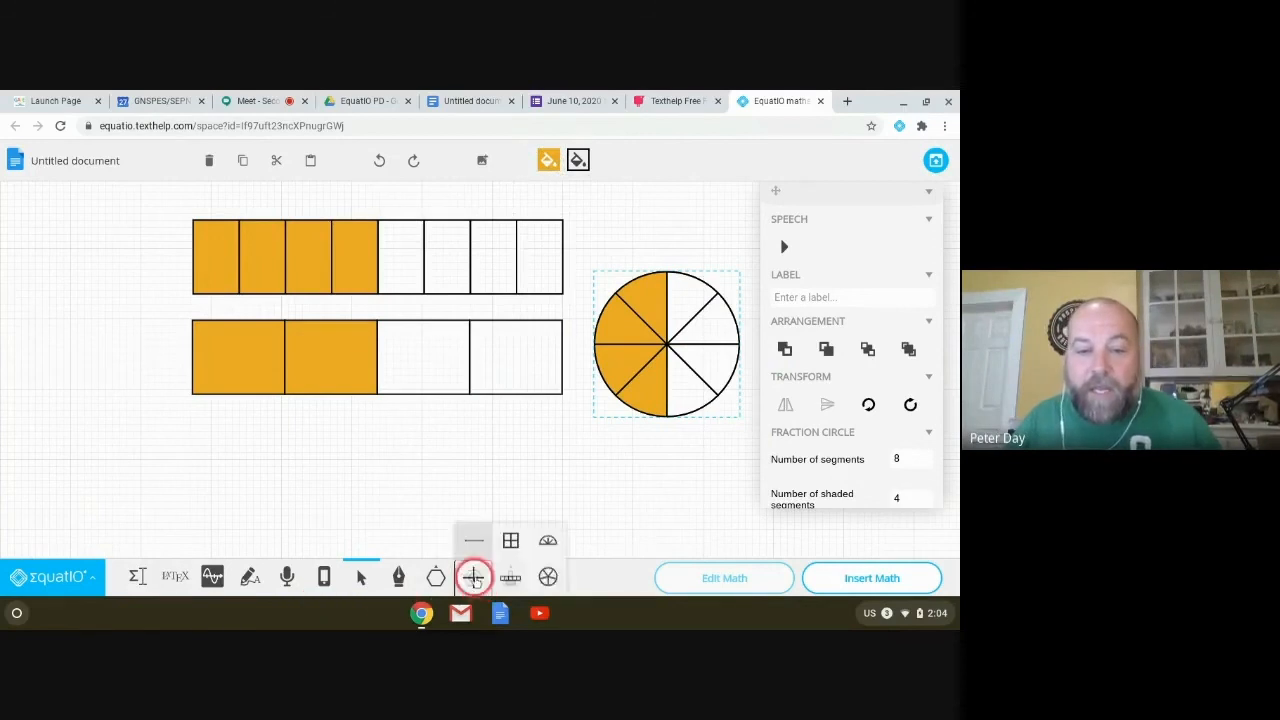
# Step: Place an angle measure left of the lower fraction bar and adjust its arms
pyautogui.click(509, 499)
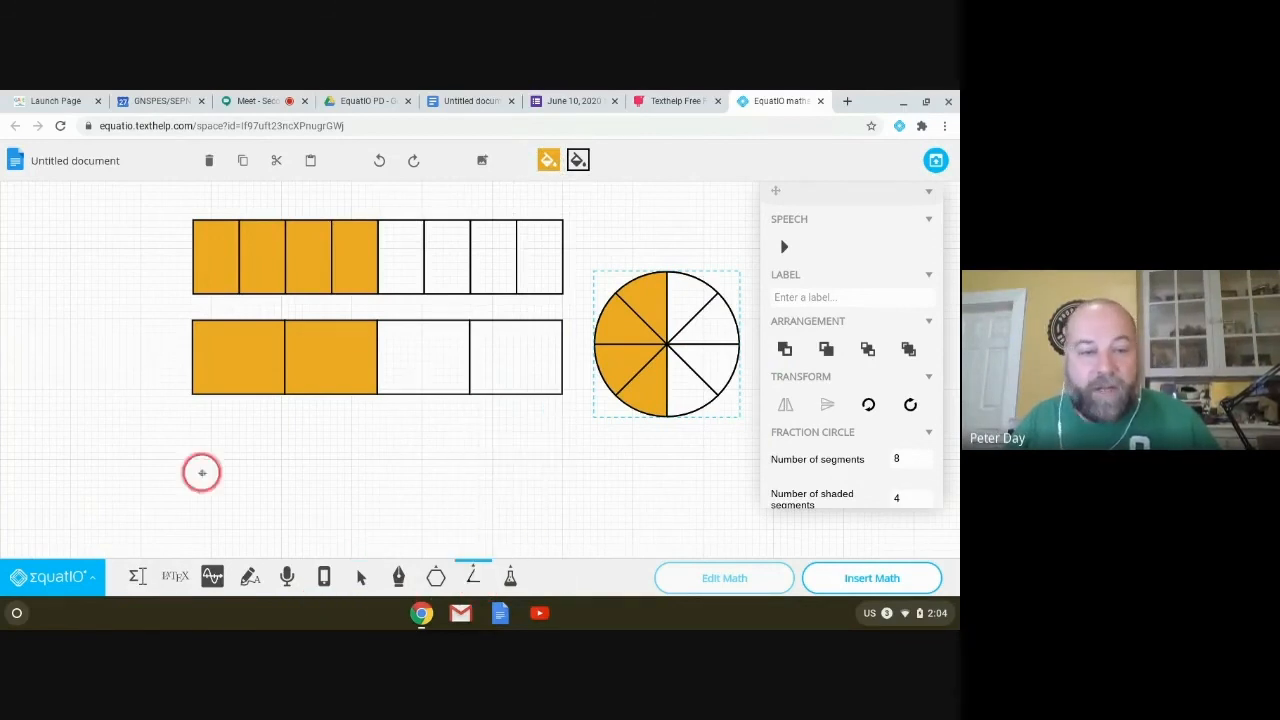
pyautogui.click(77, 345)
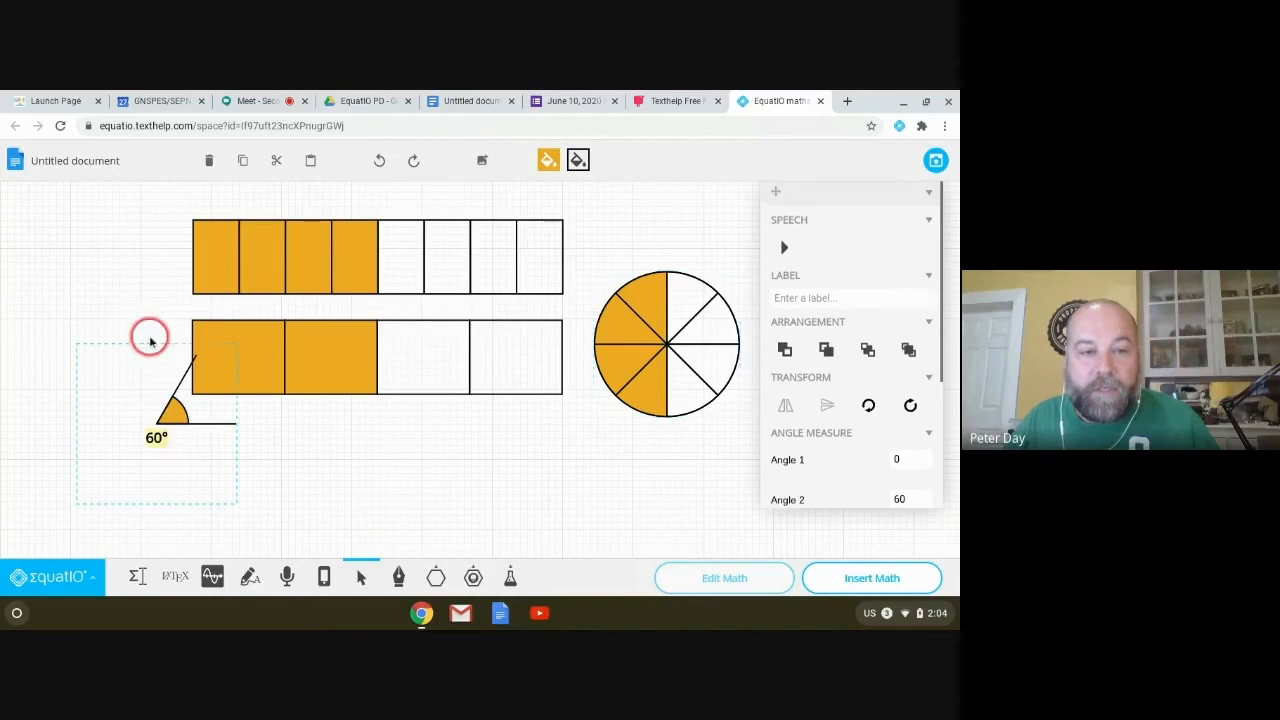
pyautogui.moveTo(206, 372); pyautogui.dragTo(196, 357)
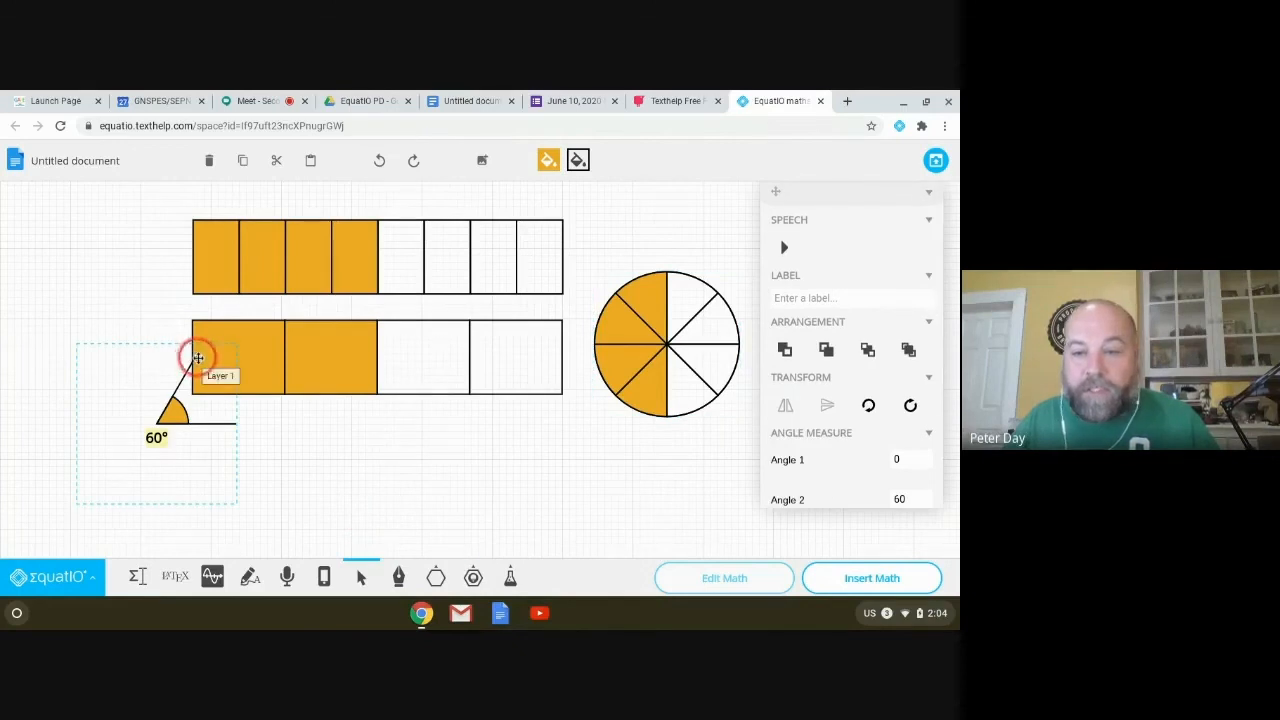
pyautogui.click(919, 497)
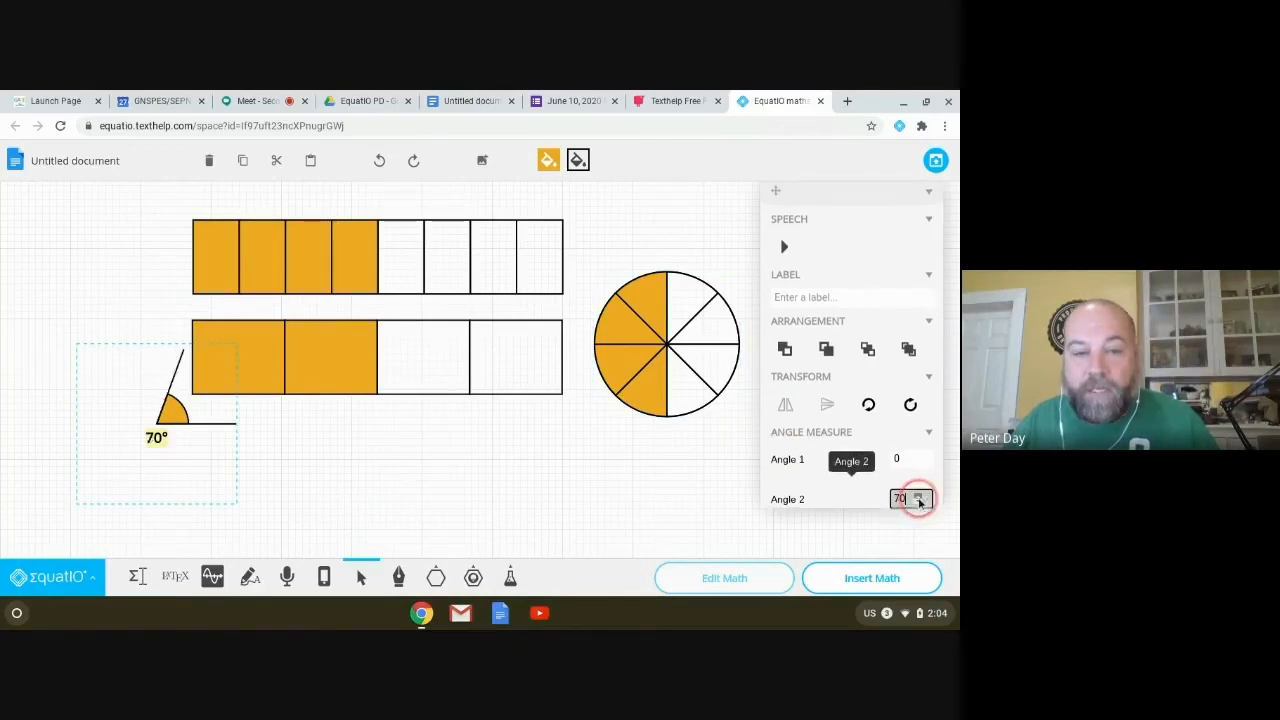
pyautogui.click(917, 503)
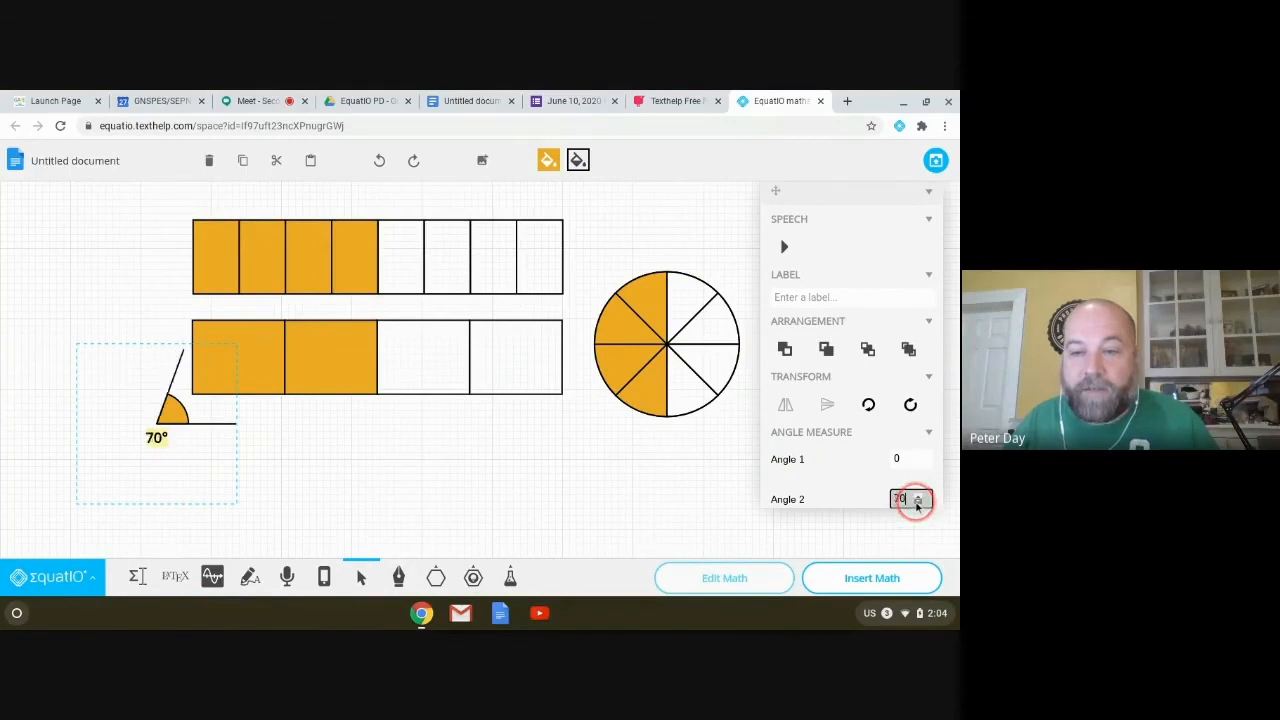
# Step: Show the angle label in π radians and set the angle to 60°, reading π/3
pyautogui.scroll(-2, 886, 437)
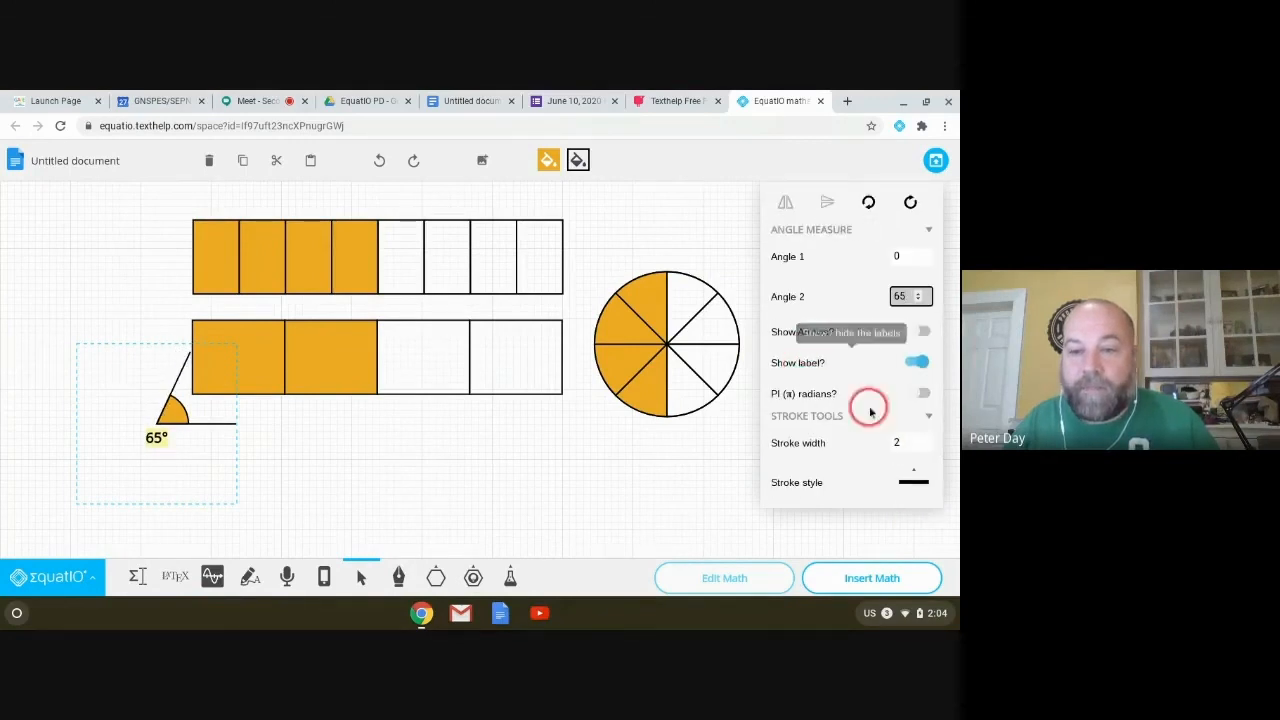
pyautogui.click(916, 395)
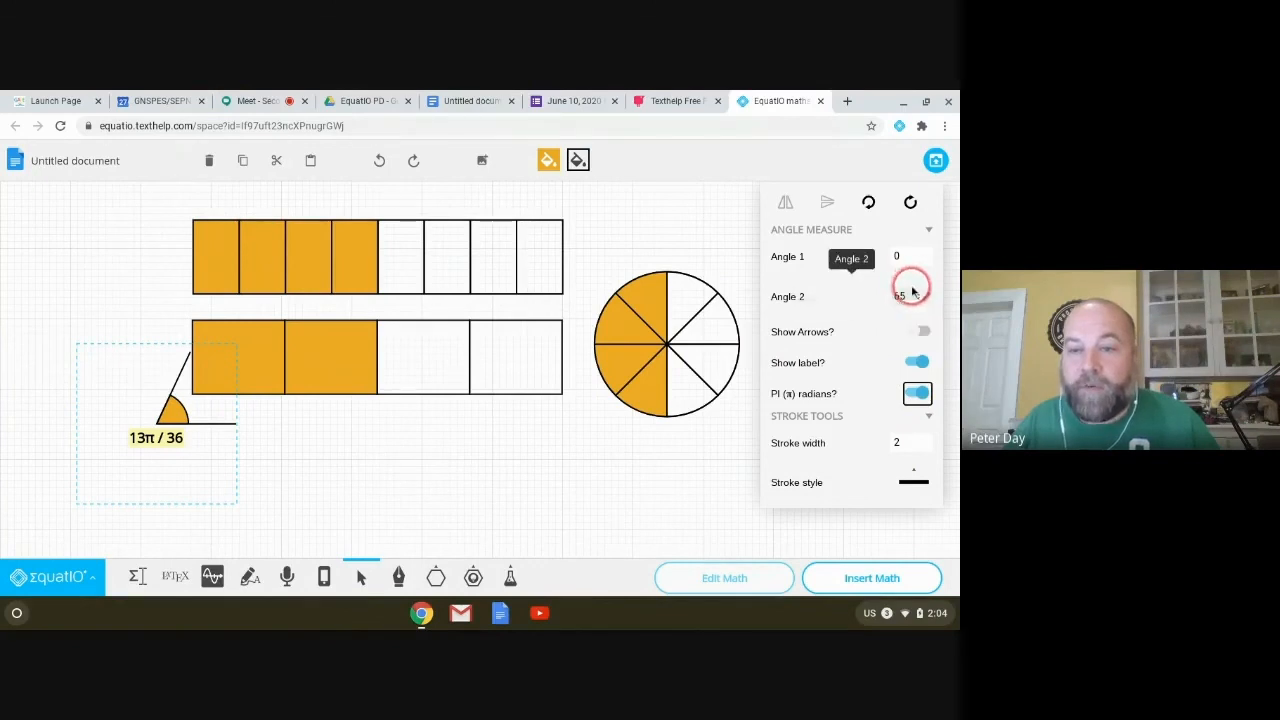
pyautogui.click(918, 303)
pyautogui.click(918, 303)
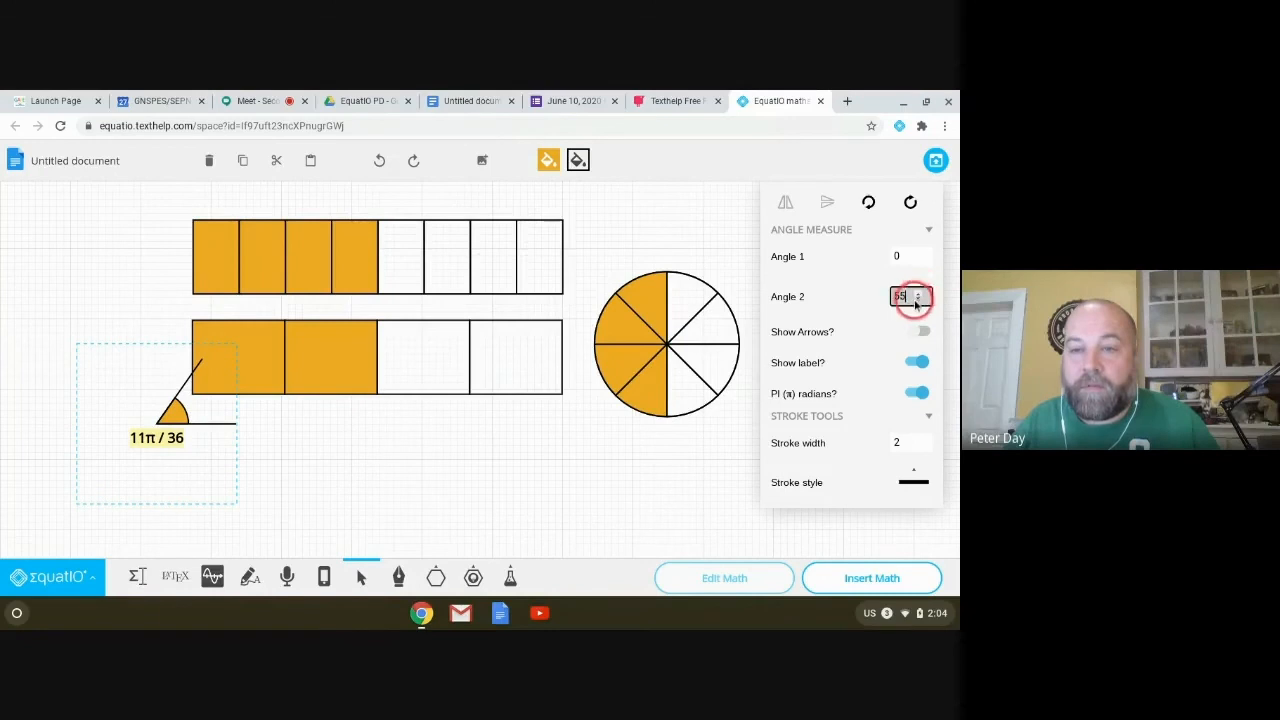
pyautogui.click(917, 293)
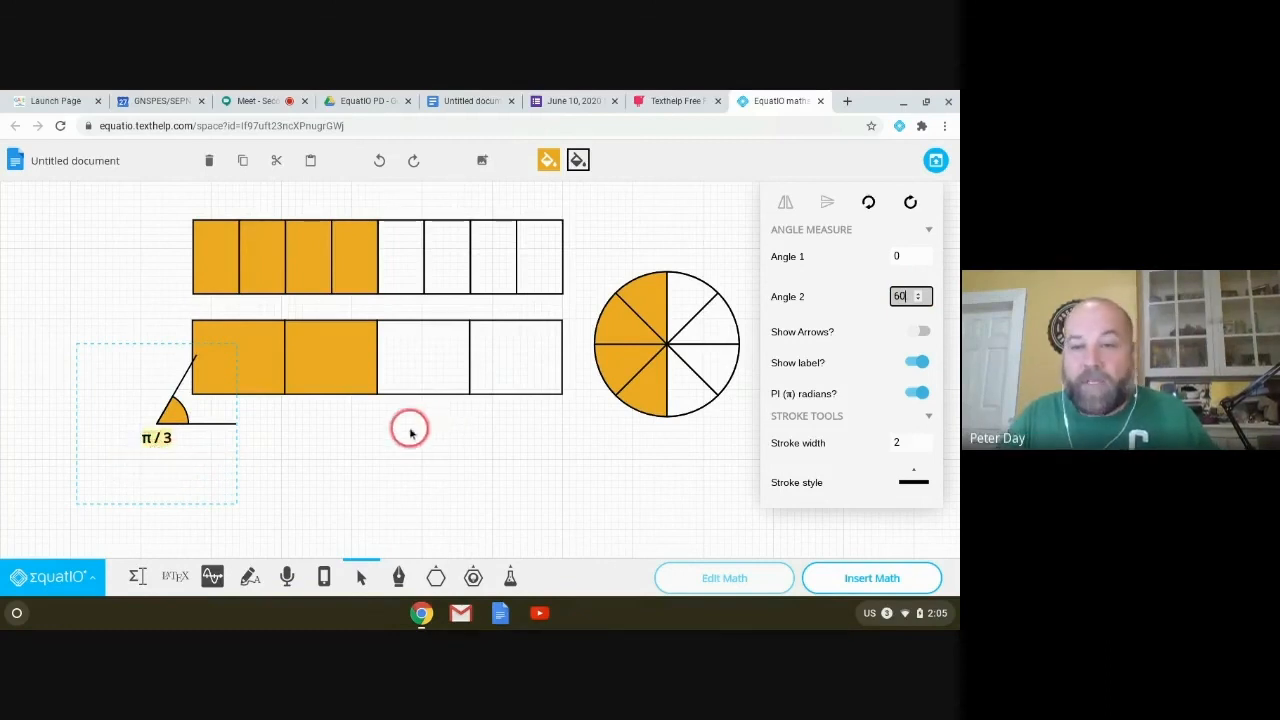
pyautogui.click(474, 577)
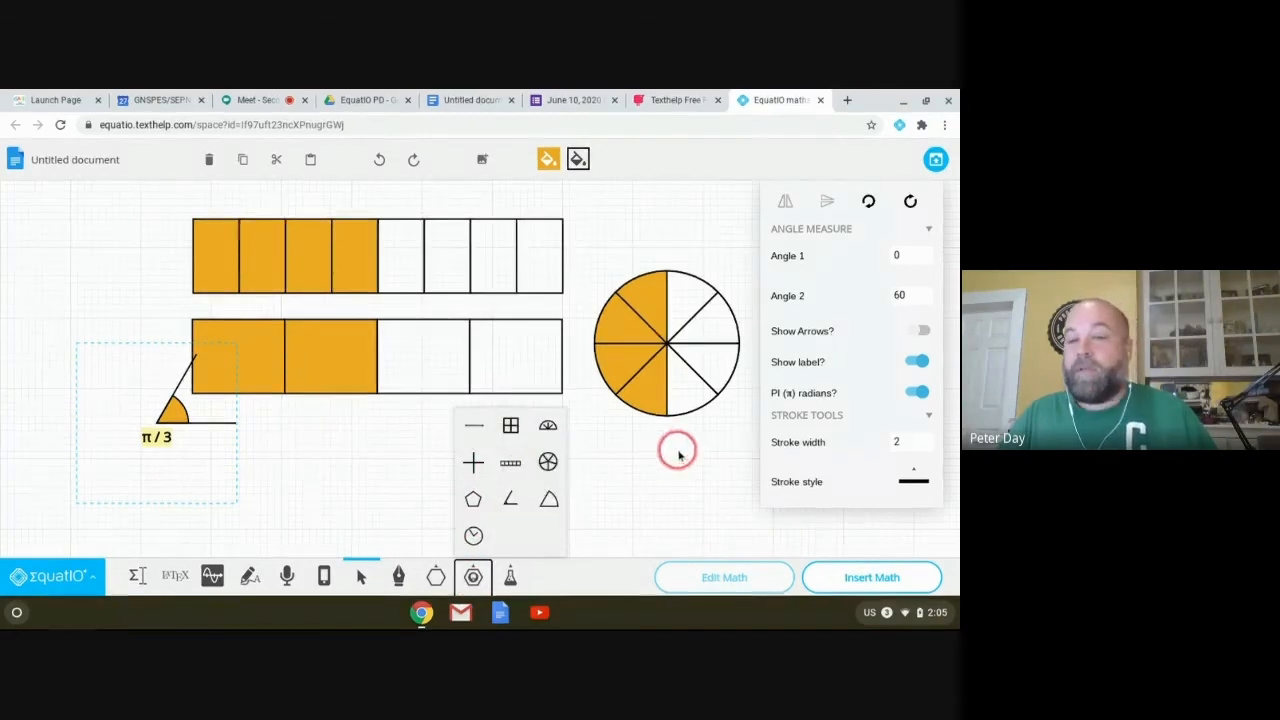
# Step: Deselect the angle and return to the Untitled Google Docs document with the worked solution
pyautogui.click(643, 477)
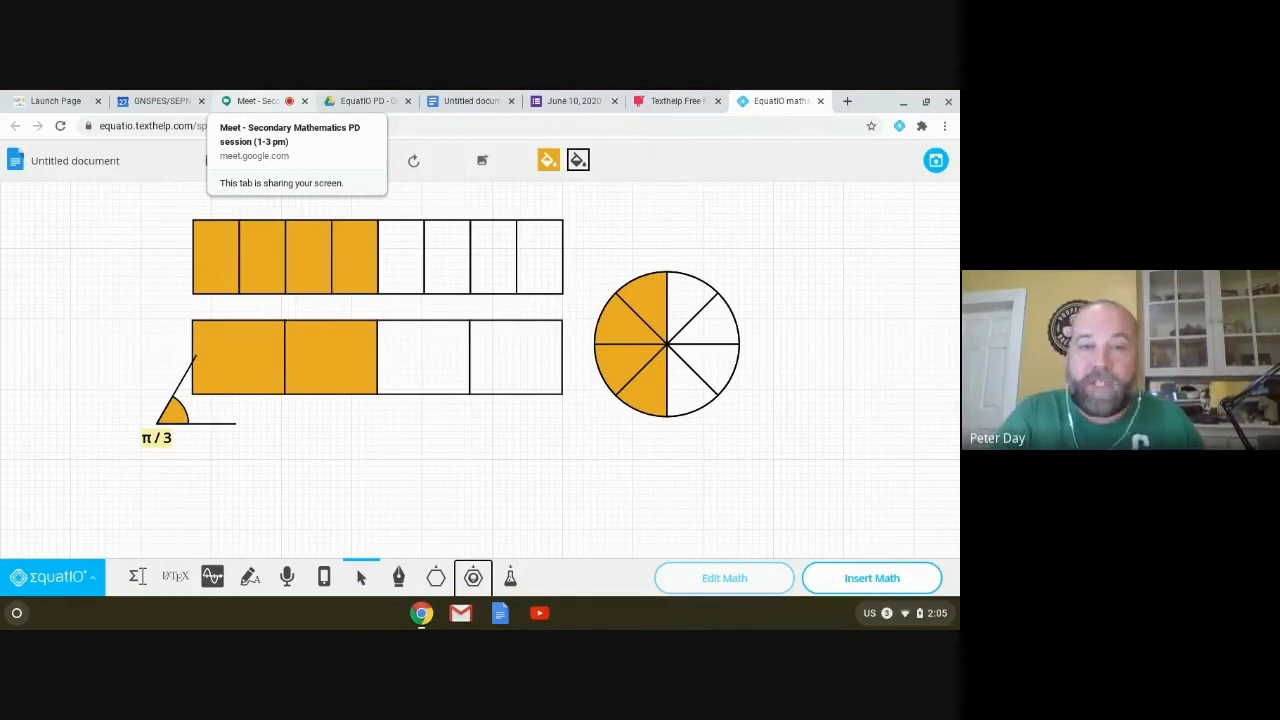
pyautogui.click(470, 104)
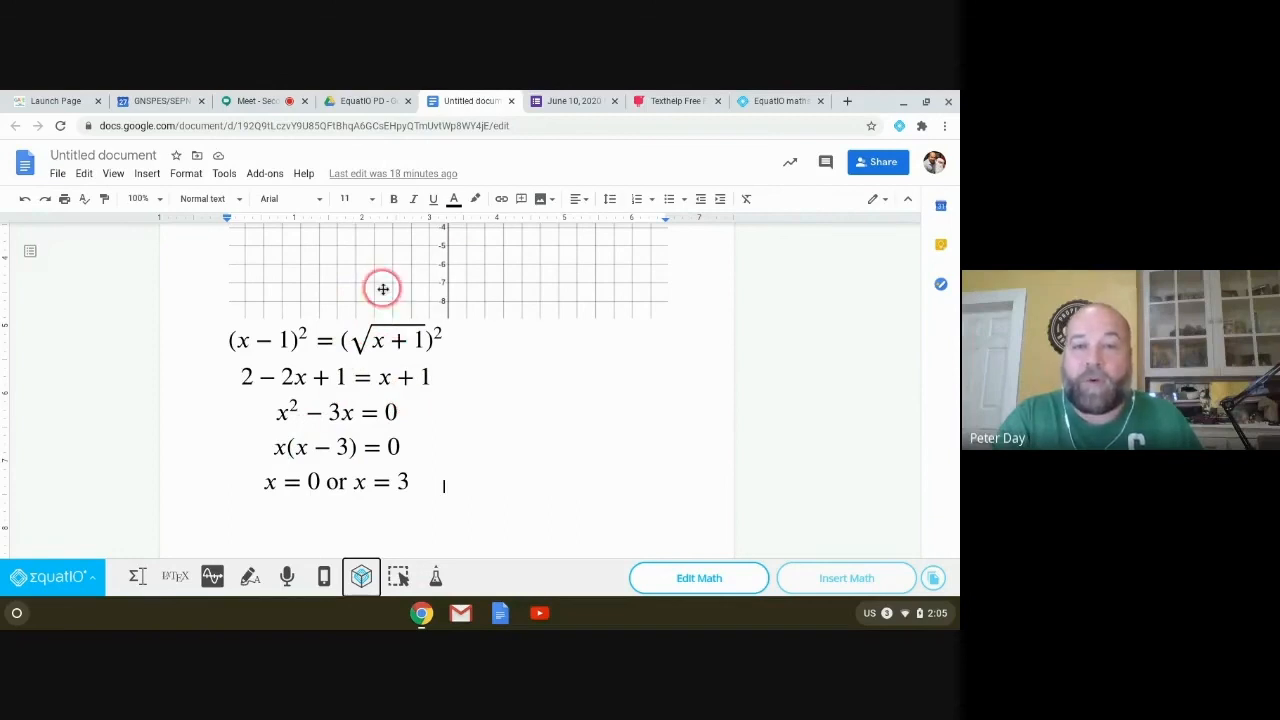
# Step: Switch to the June 10, 2020 Math PD quiz and scroll down to its final simplify question
pyautogui.click(568, 101)
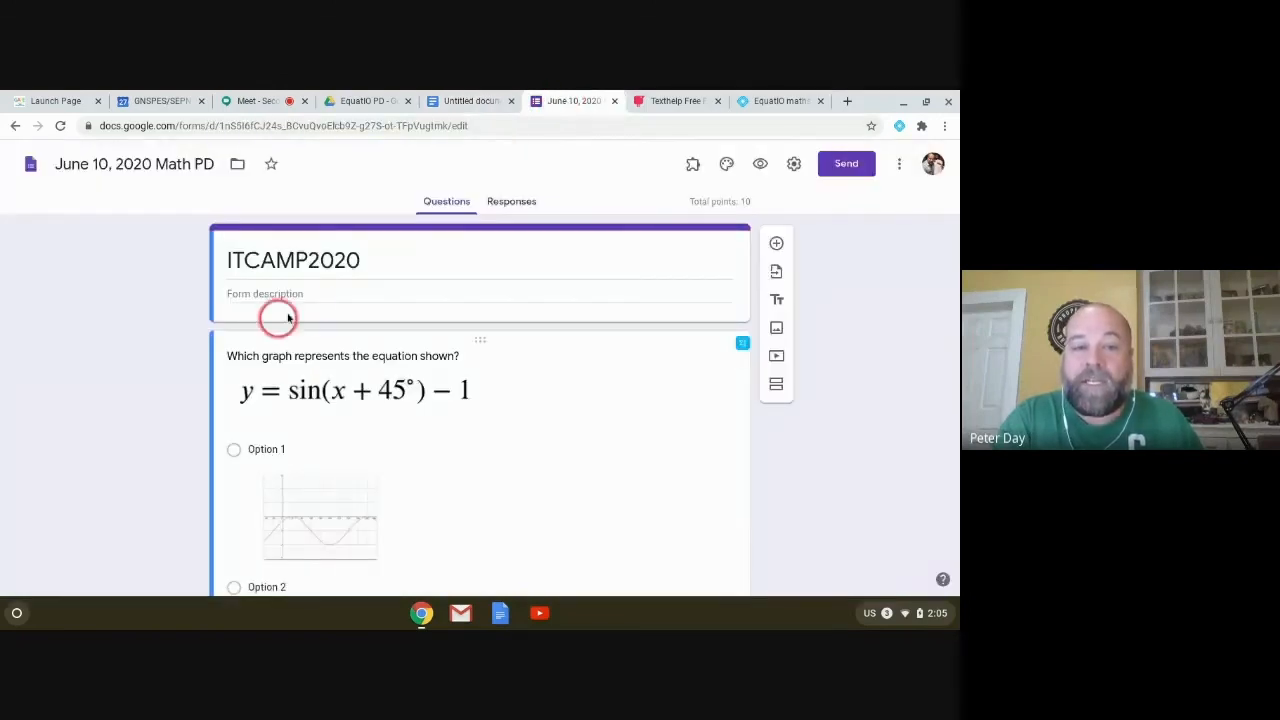
pyautogui.scroll(-3, 295, 322)
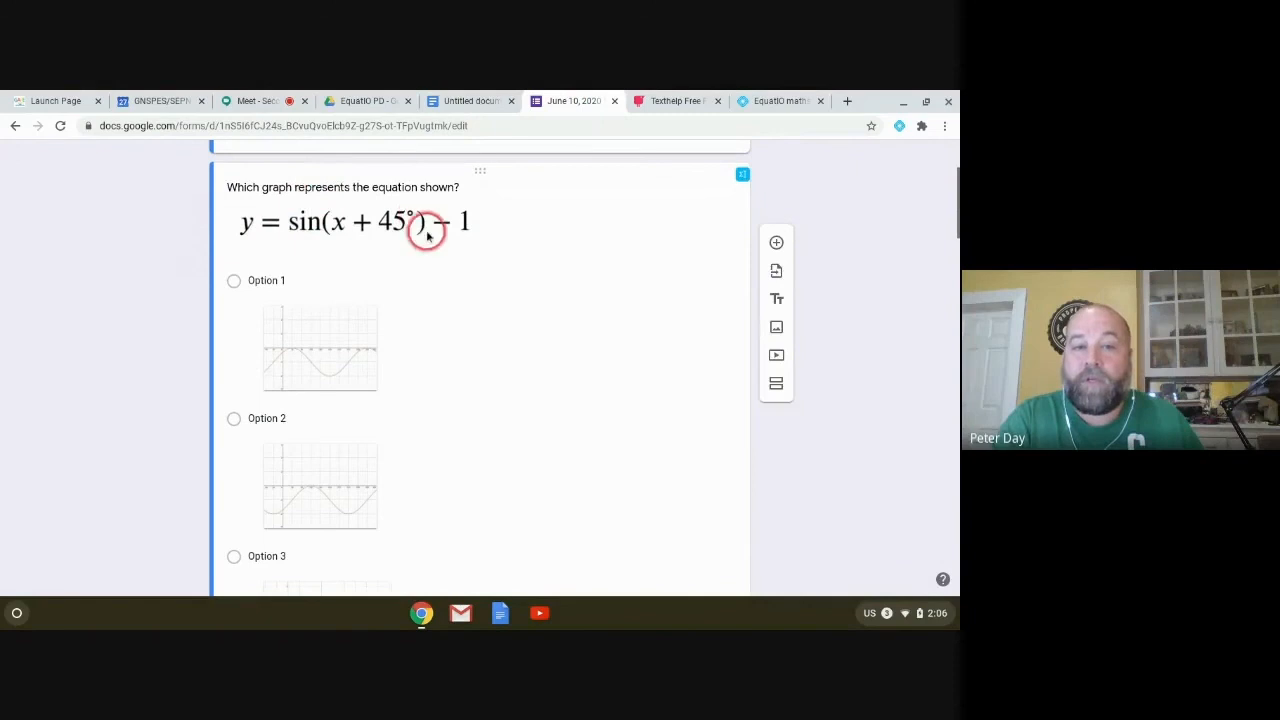
pyautogui.scroll(-1, 477, 340)
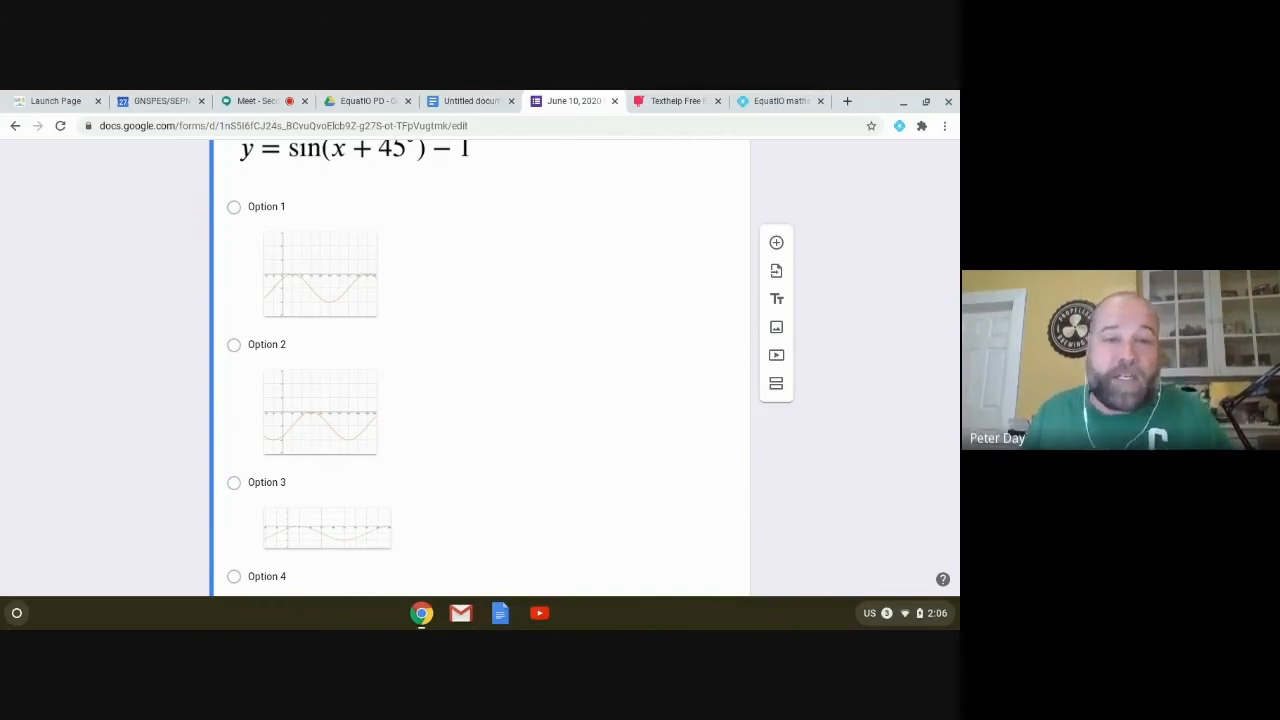
pyautogui.scroll(3, 457, 271)
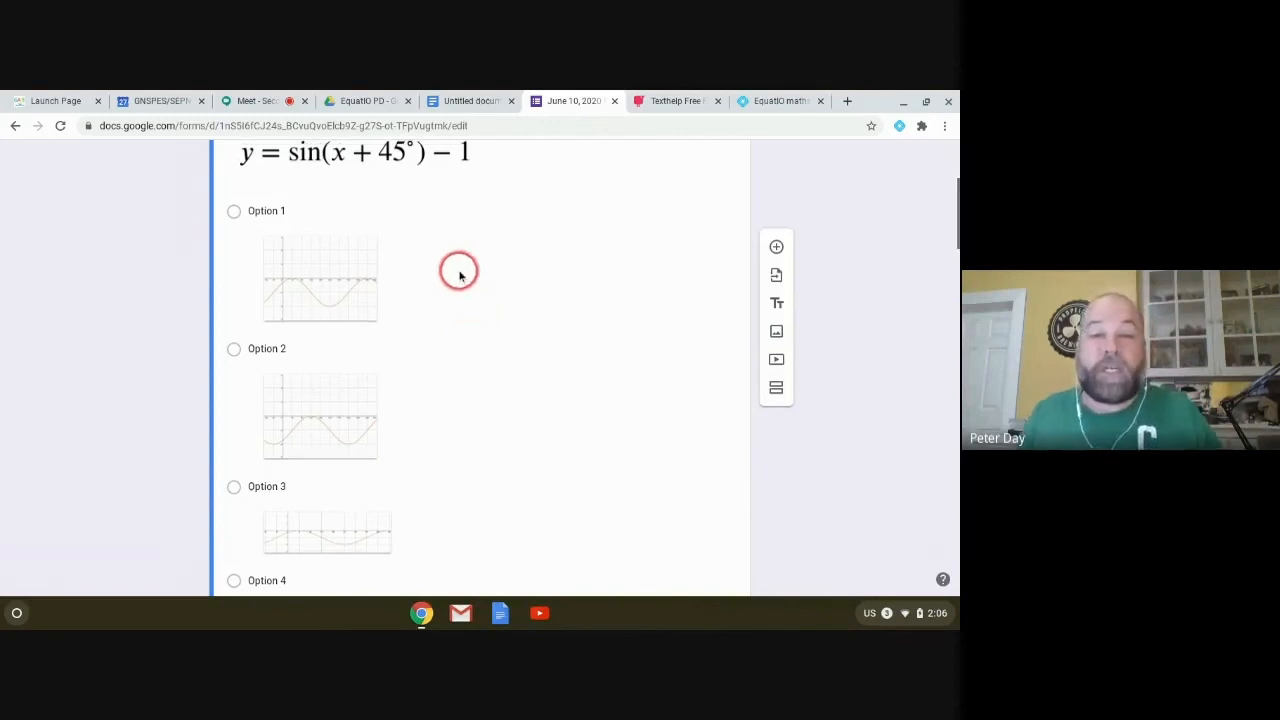
pyautogui.scroll(-2, 420, 290)
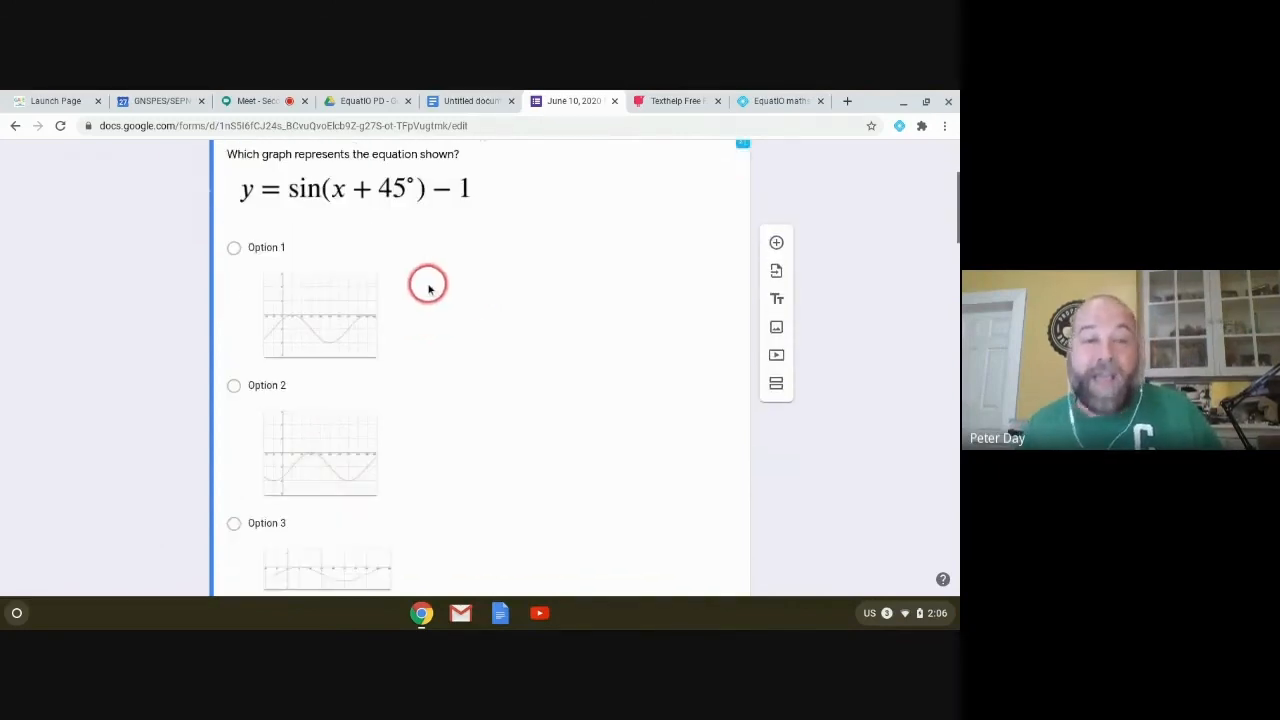
pyautogui.scroll(-1, 425, 288)
pyautogui.scroll(-5, 425, 290)
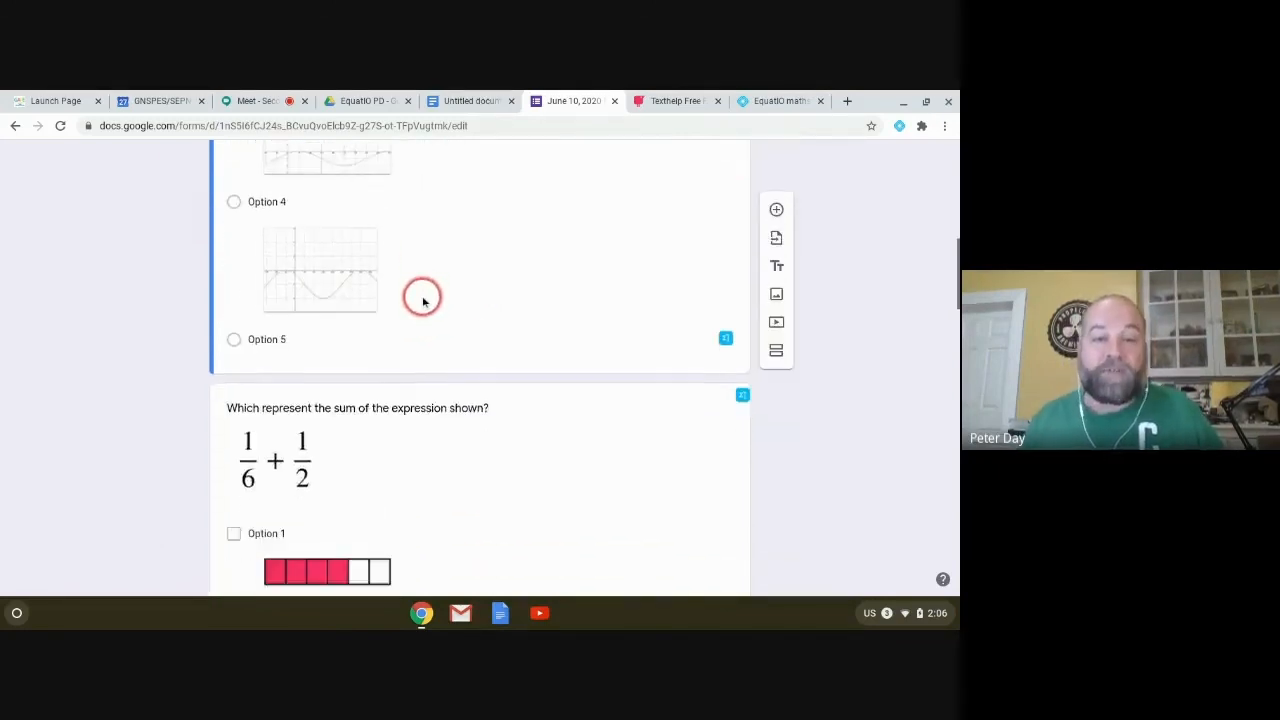
pyautogui.scroll(-2, 421, 300)
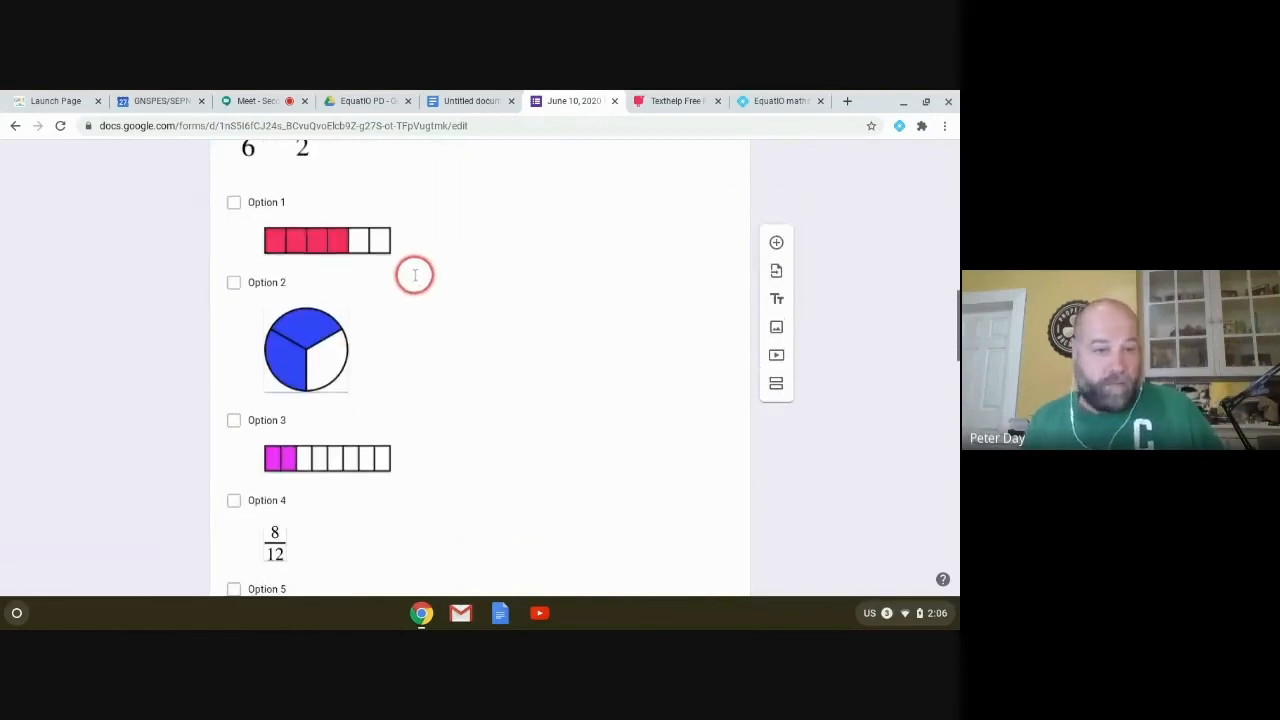
pyautogui.scroll(-2, 522, 310)
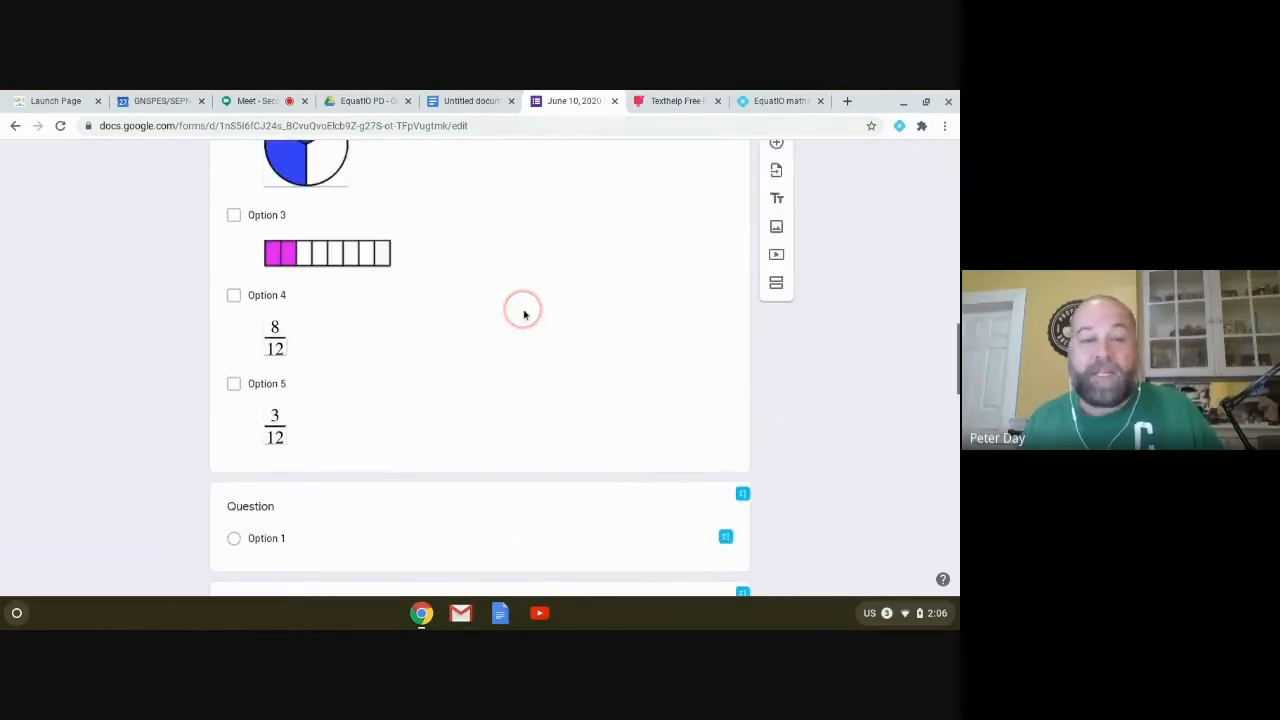
pyautogui.scroll(-1, 522, 312)
pyautogui.scroll(-2, 522, 313)
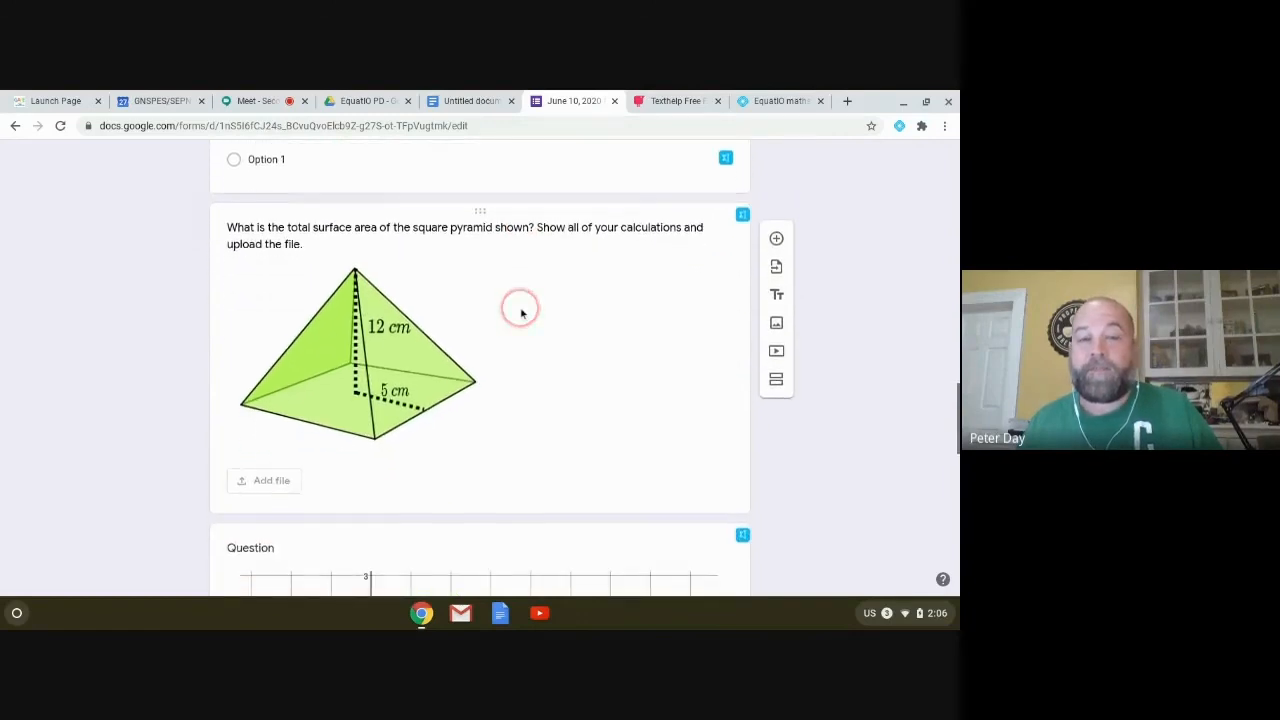
pyautogui.scroll(-3, 519, 313)
pyautogui.scroll(-1, 514, 314)
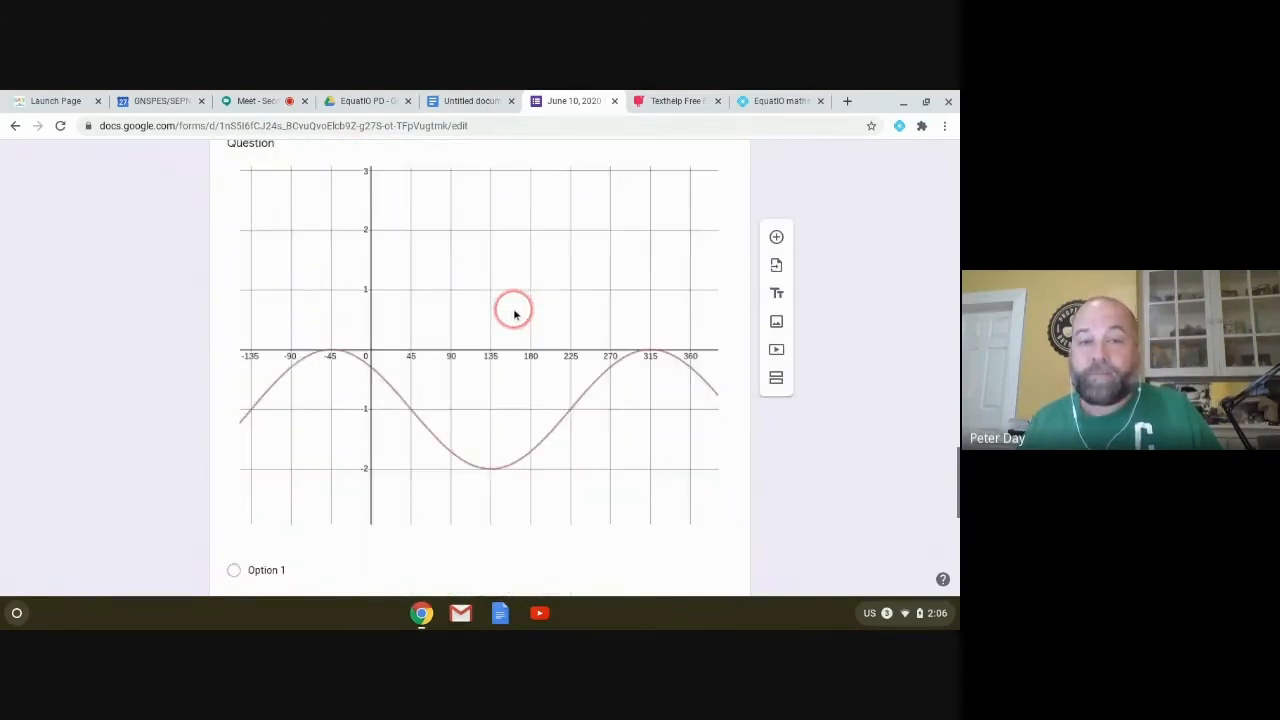
pyautogui.scroll(-3, 513, 313)
pyautogui.scroll(-1, 513, 313)
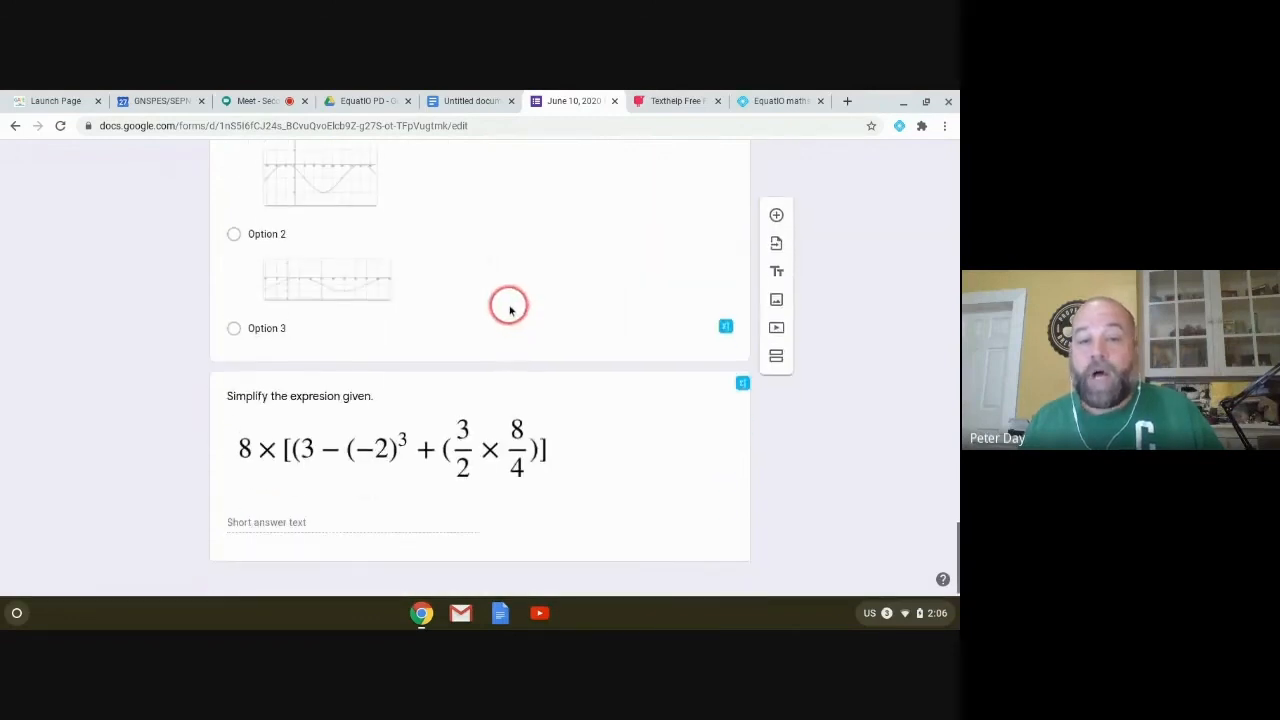